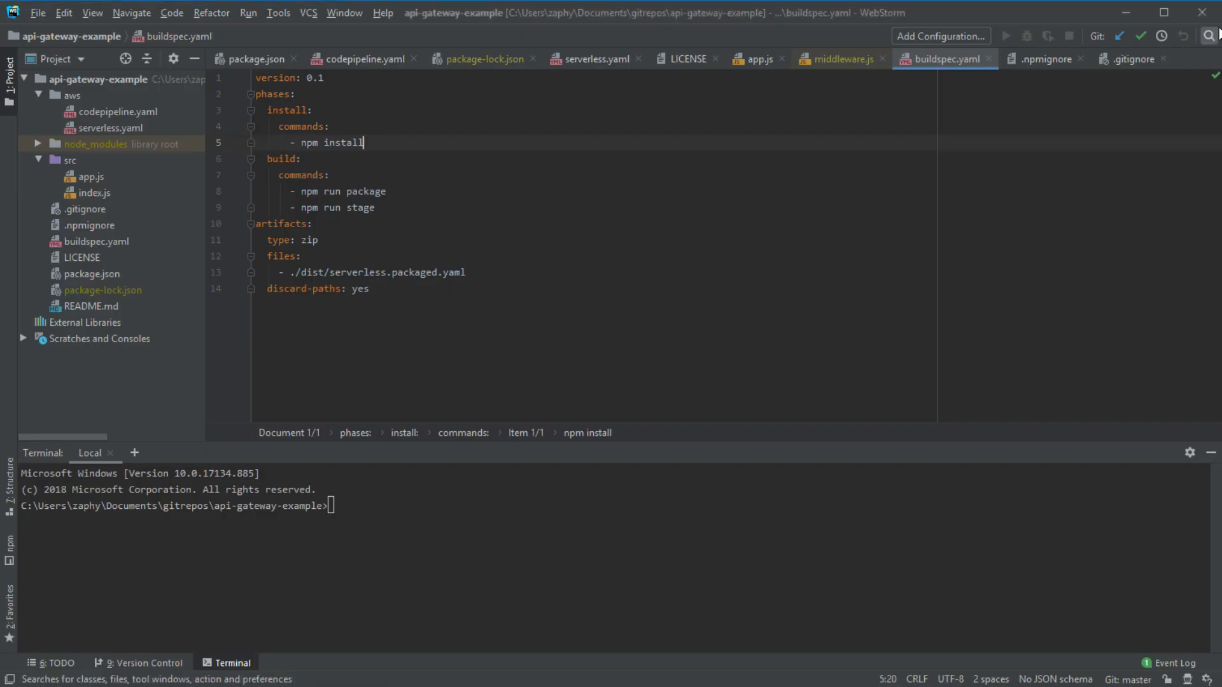
- Look over the codepipeline.yaml and serverless.yaml templates in the Project tree
left_click(757, 256)
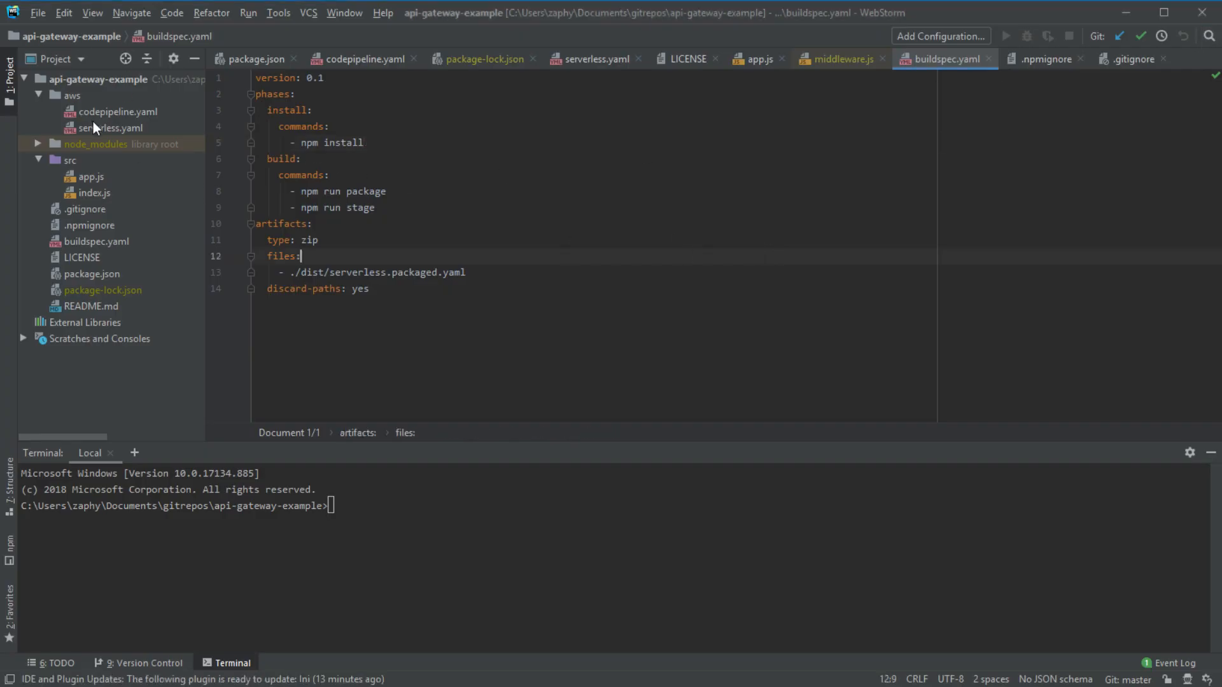
left_click(108, 112)
left_click(114, 128)
left_click(124, 113)
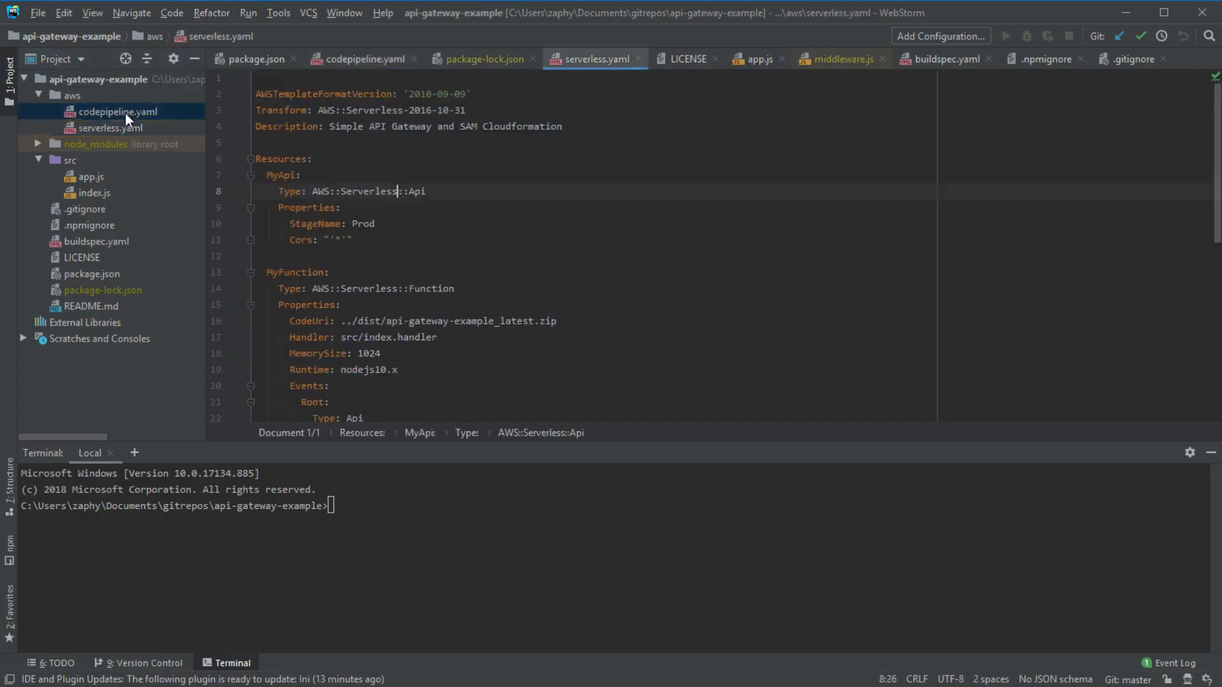
left_click(112, 128)
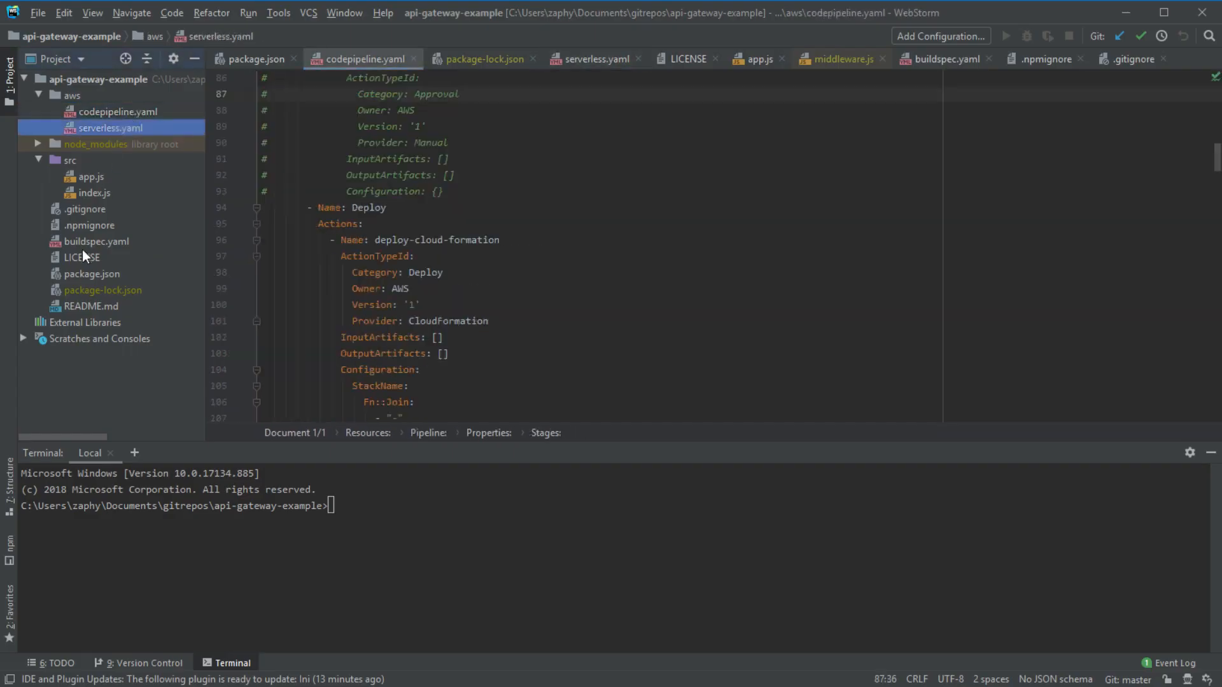
- Open src/app.js and highlight its setup code from line 2 to the end
left_click(89, 178)
left_click_drag(286, 90, 565, 401)
left_click(565, 401)
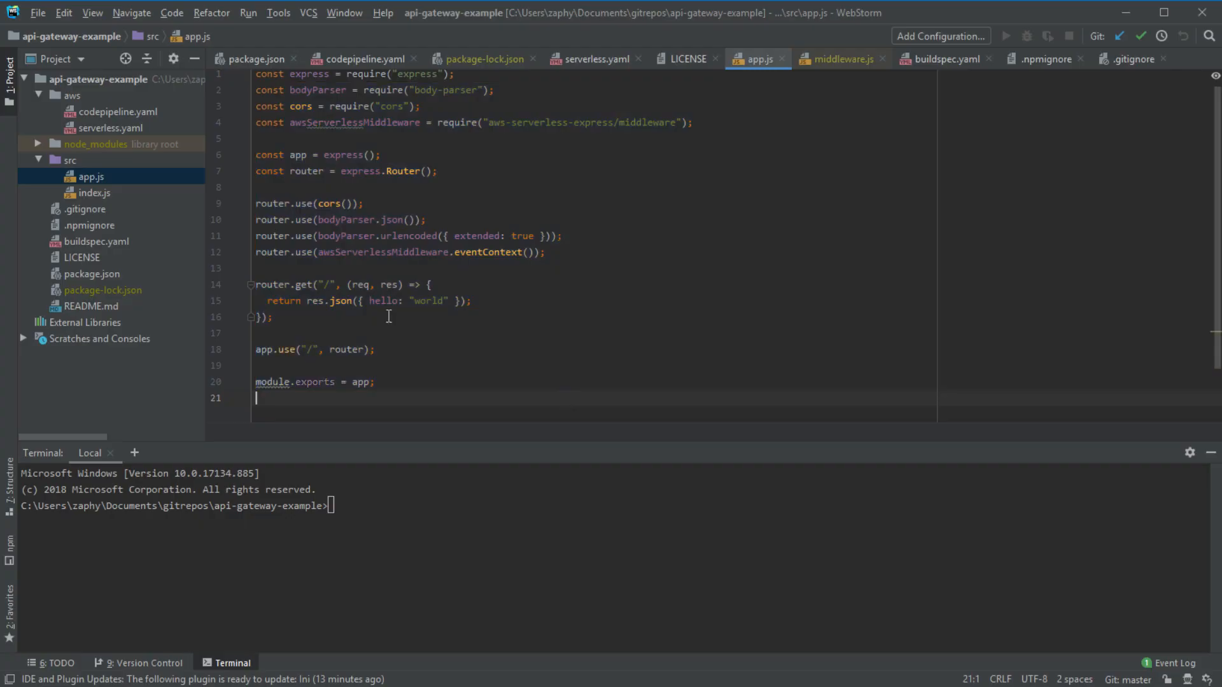
double_click(90, 194)
mouse_move(283, 164)
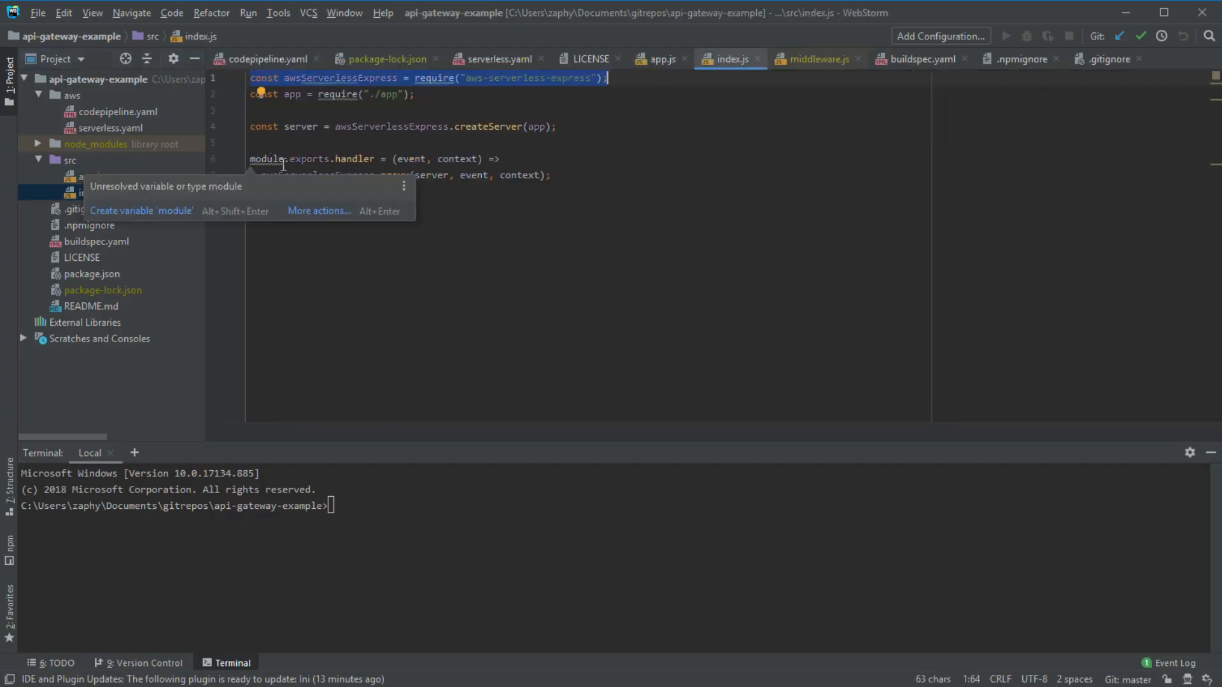
left_click(391, 175)
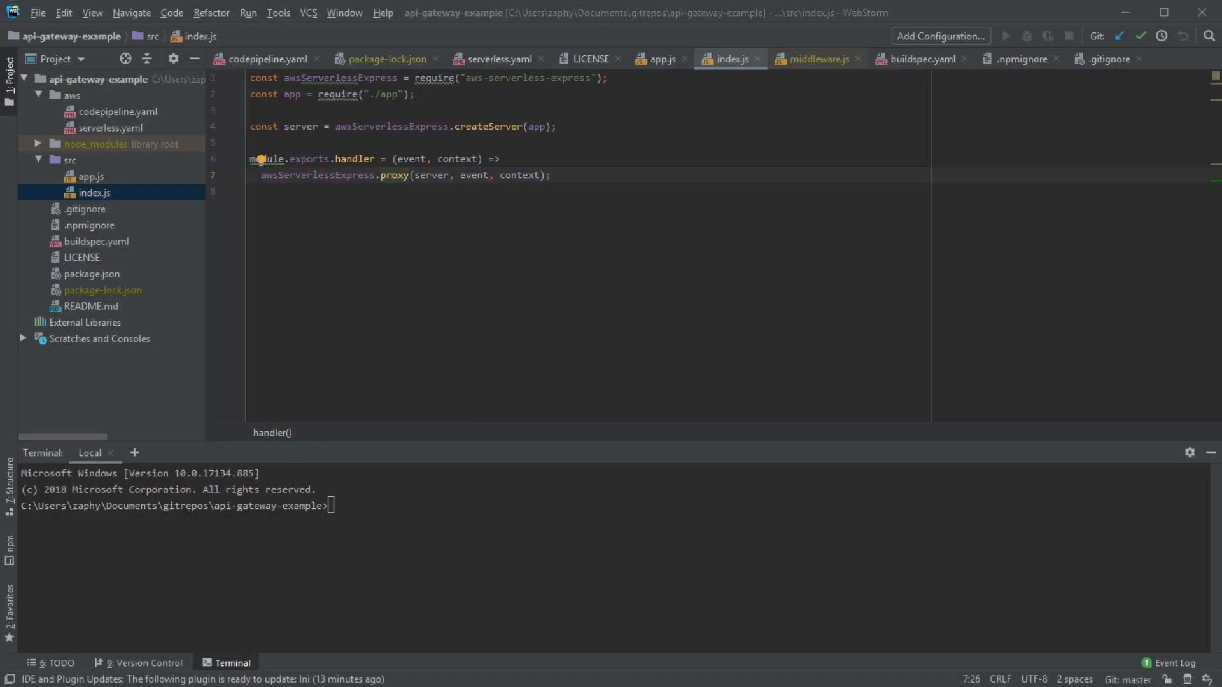
left_click(40, 609)
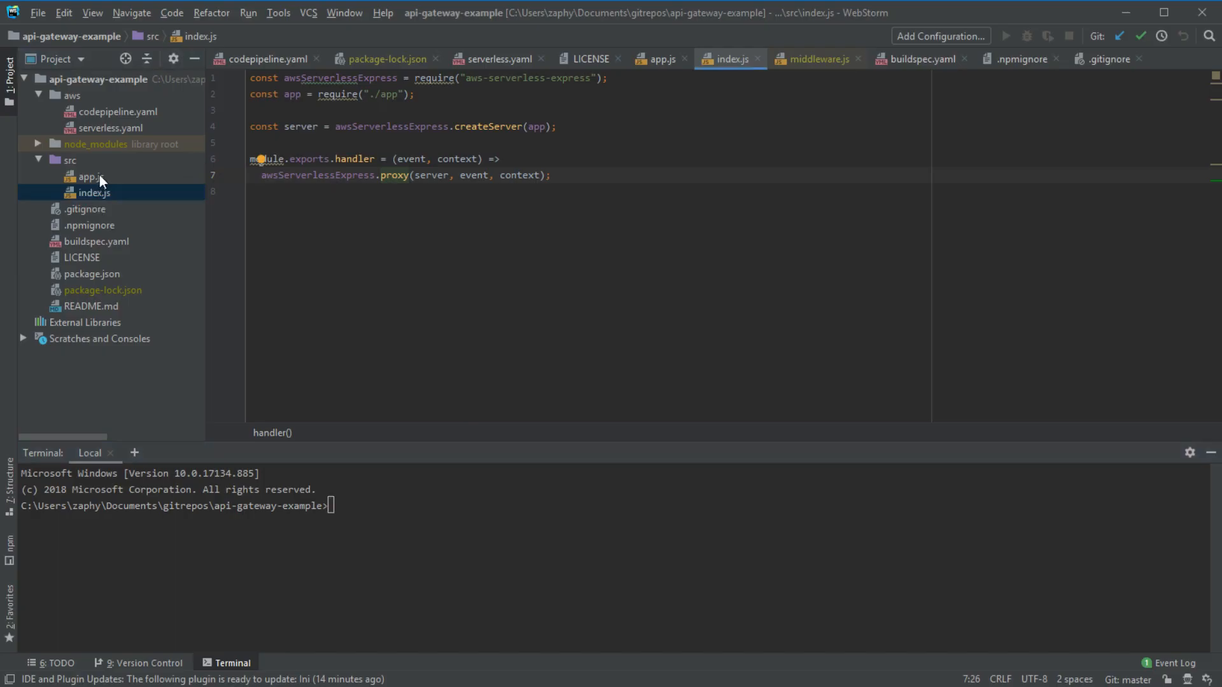
double_click(410, 126)
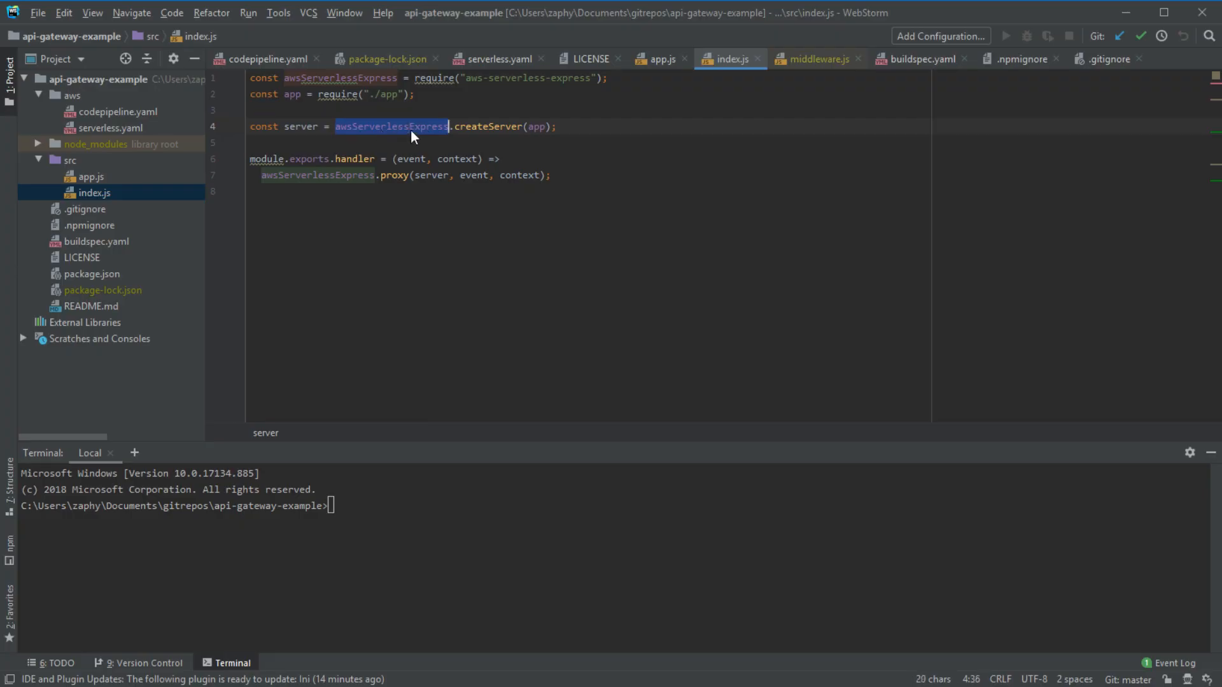
double_click(95, 178)
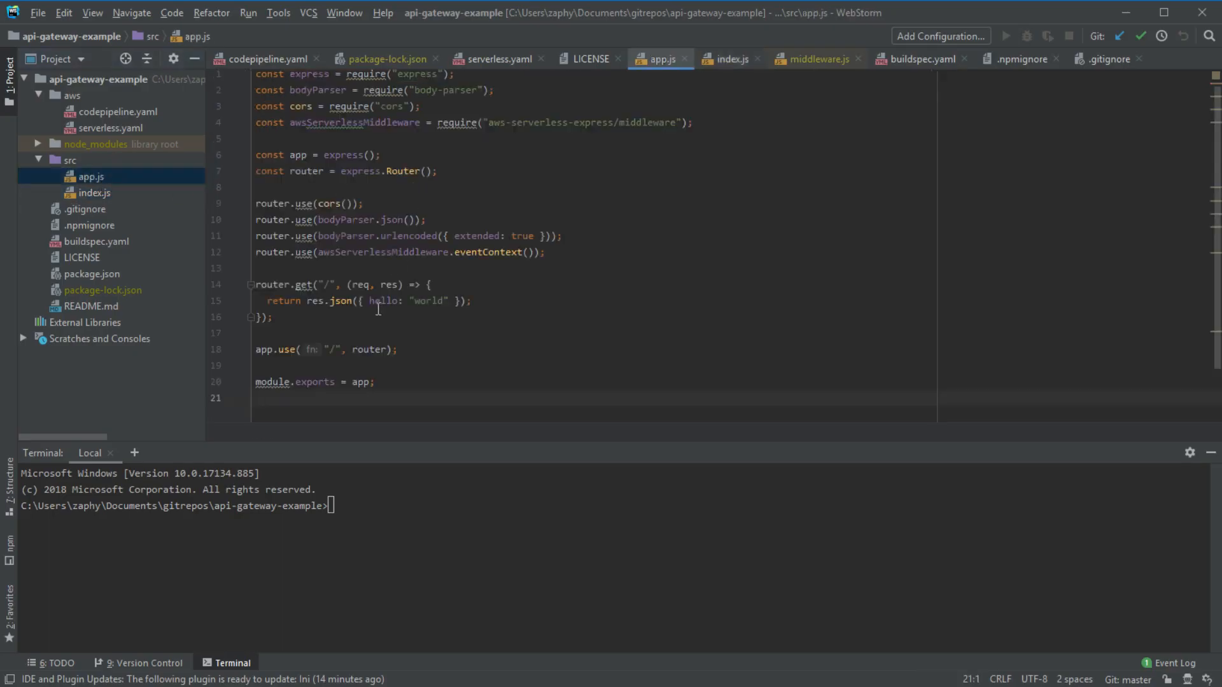
- Inspect app.js's root route, selecting router, get, the "/" path and its return statement
double_click(270, 285)
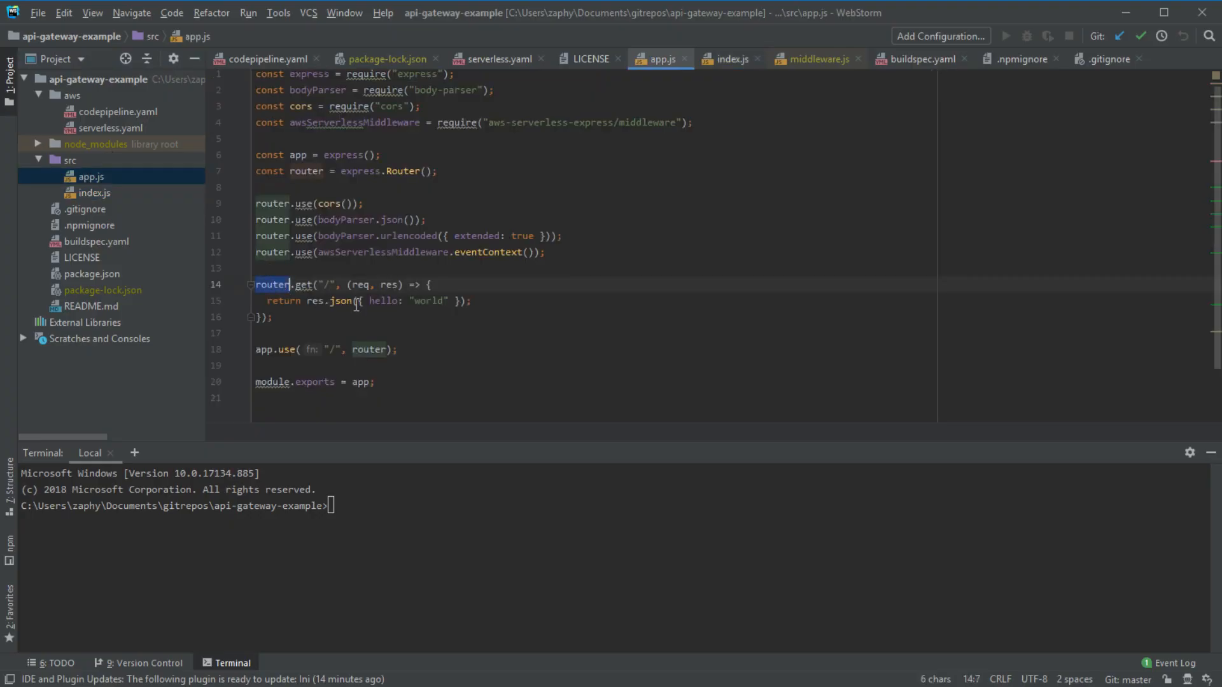
left_click_drag(267, 301, 537, 303)
left_click(537, 303)
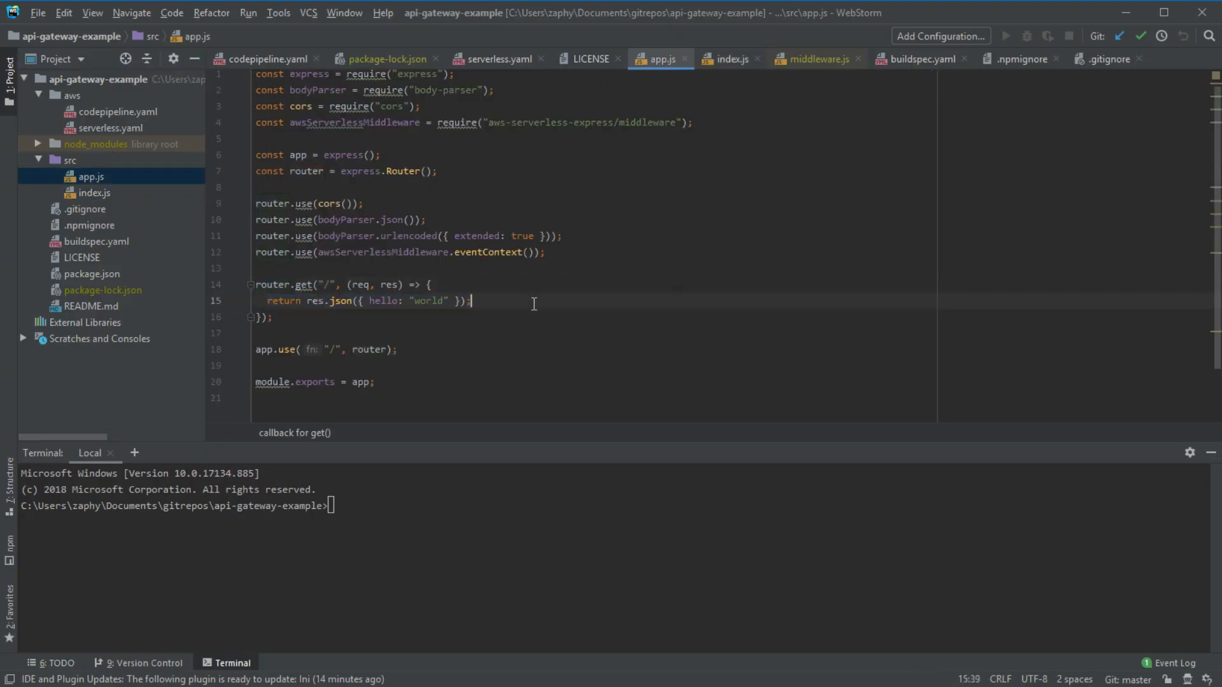
double_click(304, 285)
double_click(327, 285)
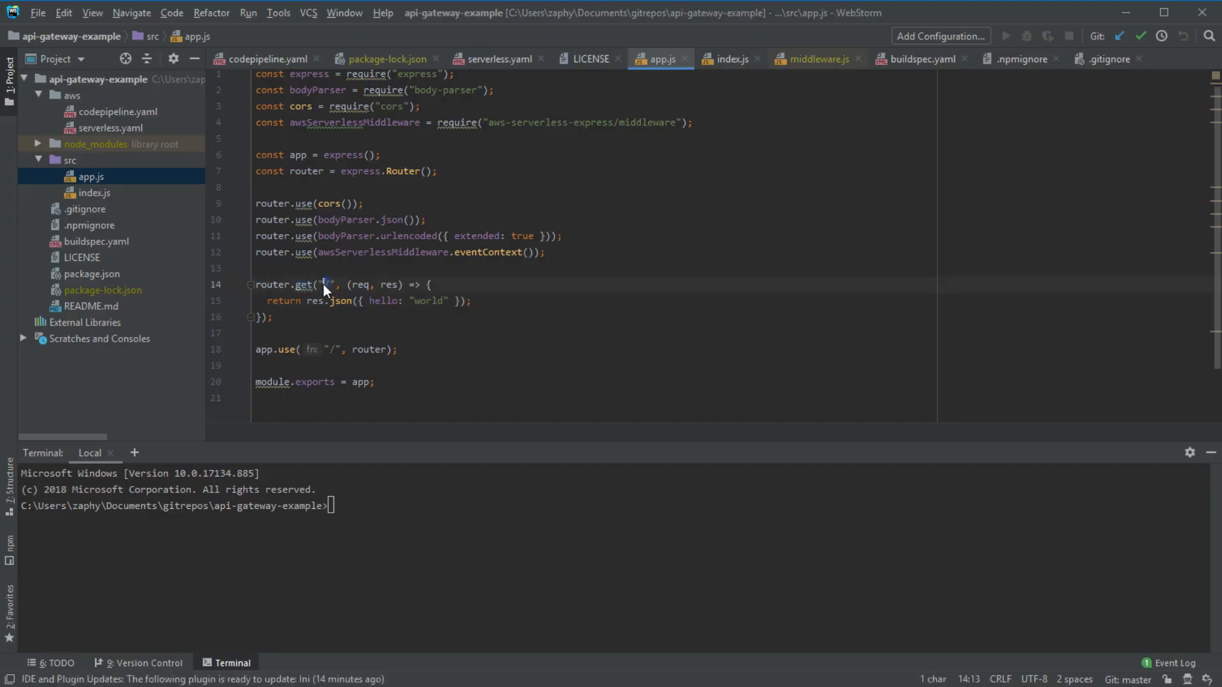
mouse_move(267, 301)
left_mouse_down()
mouse_move(506, 302)
mouse_move(258, 301)
left_mouse_up()
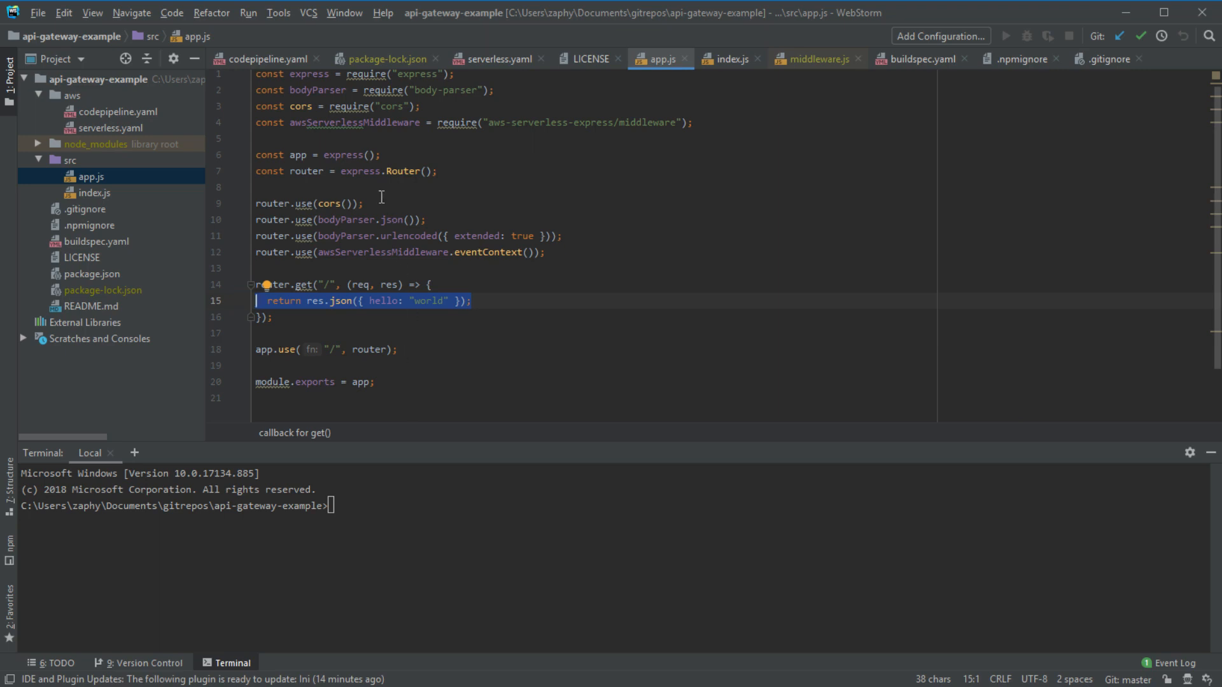
- Review app.js lines 2–18, then open the src/index.js Lambda handler
left_click_drag(255, 90, 658, 346)
left_click(643, 350)
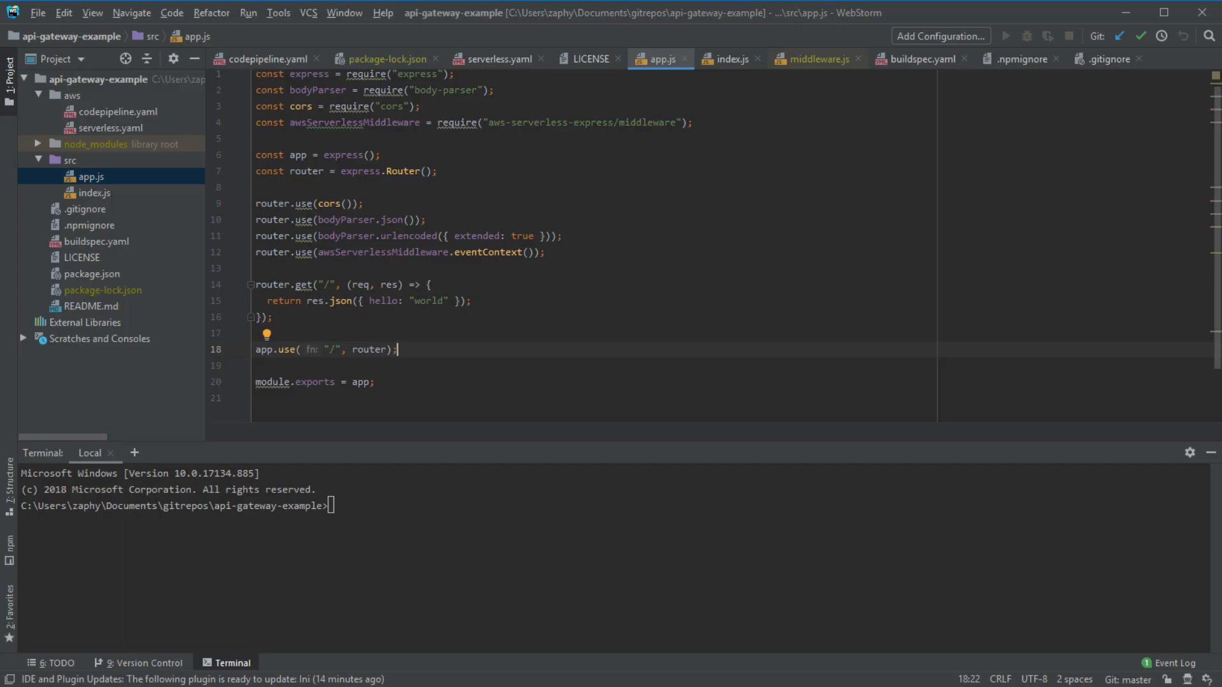
left_click(554, 173)
double_click(84, 192)
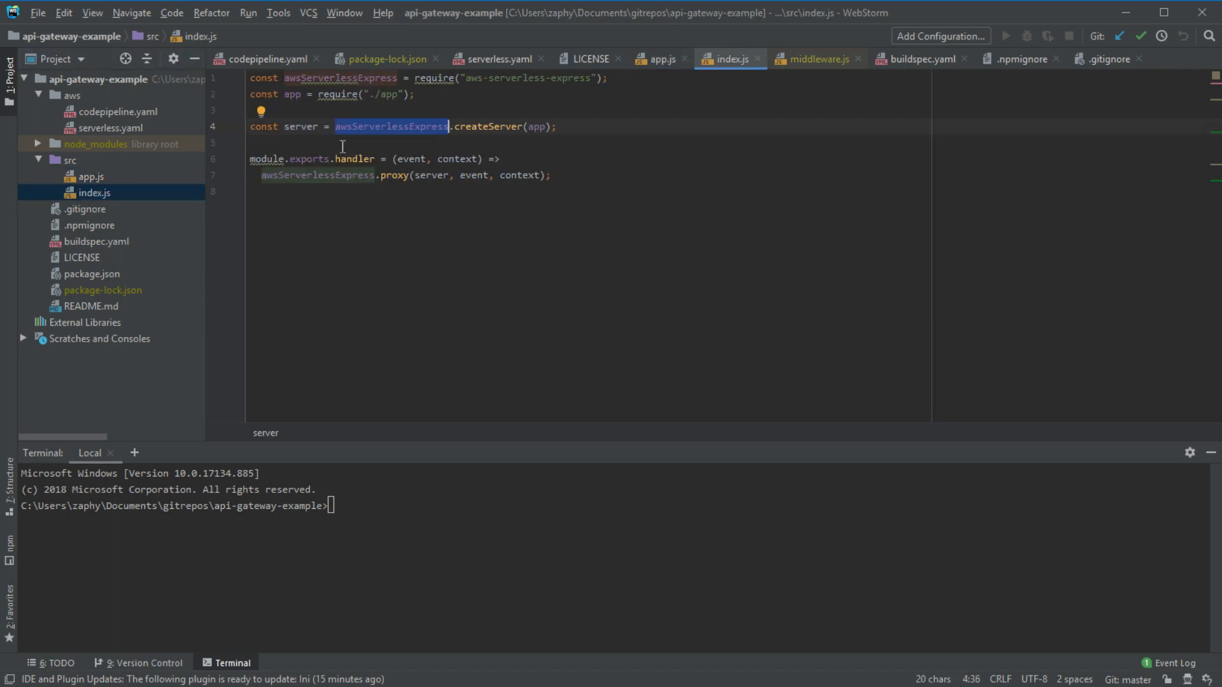
left_click(404, 127)
left_click_drag(466, 78, 590, 78)
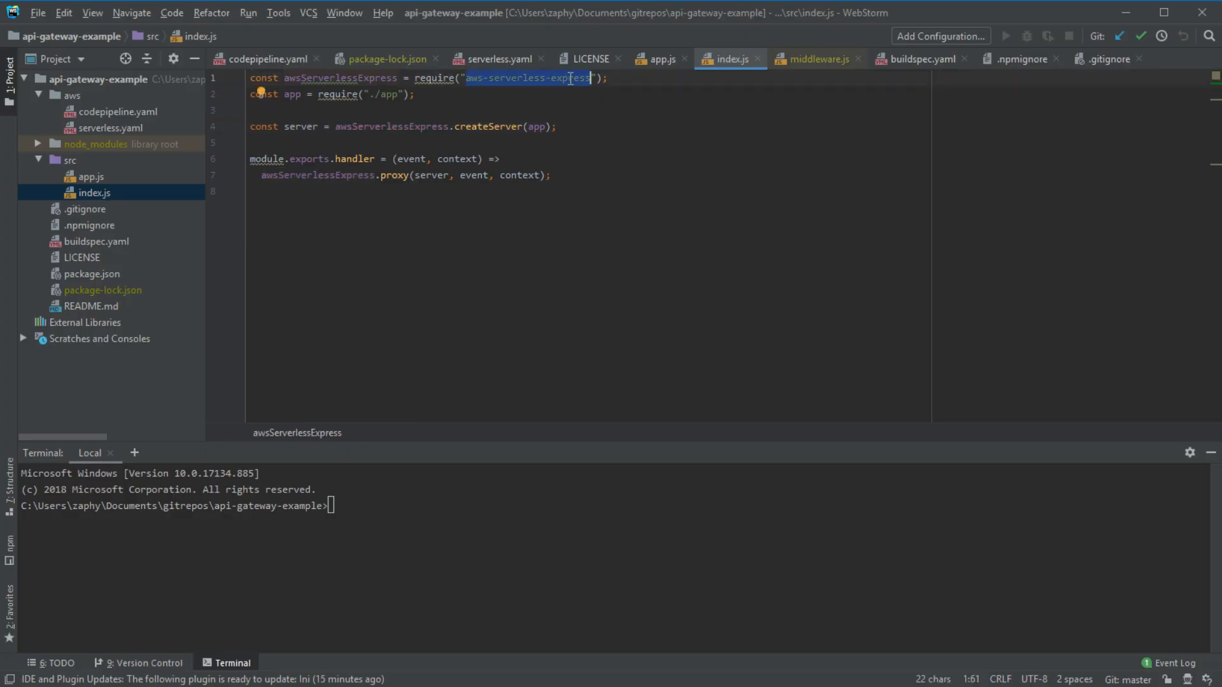
double_click(508, 78)
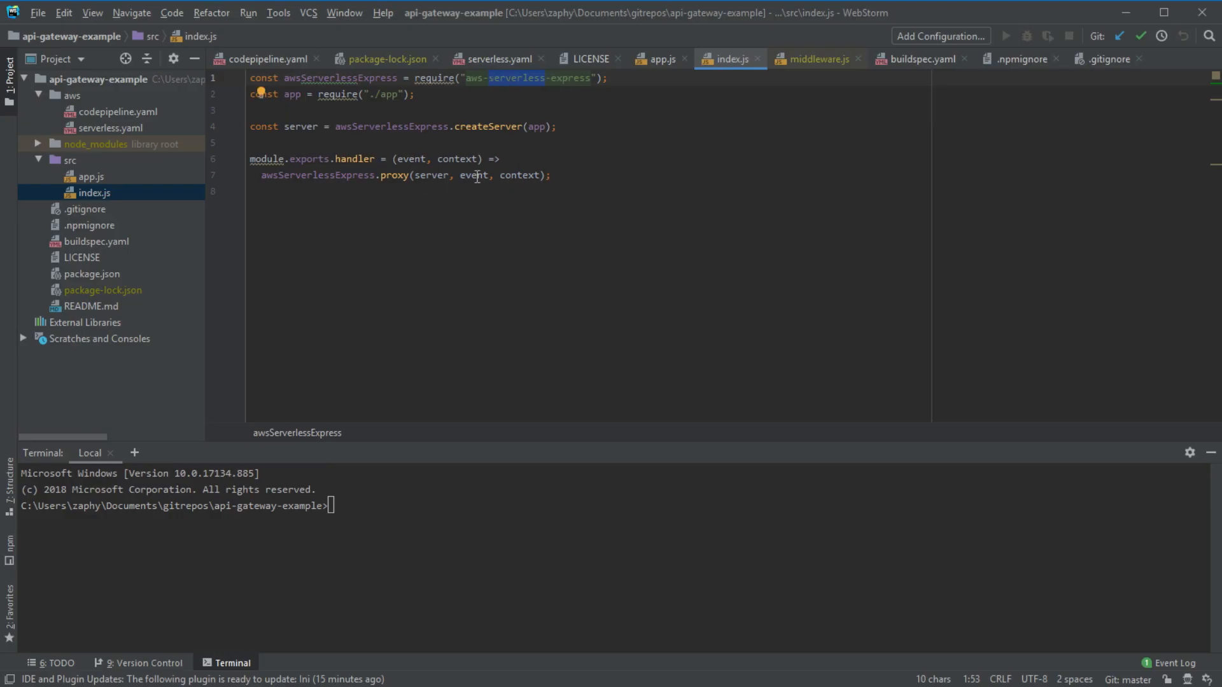
left_click(250, 159)
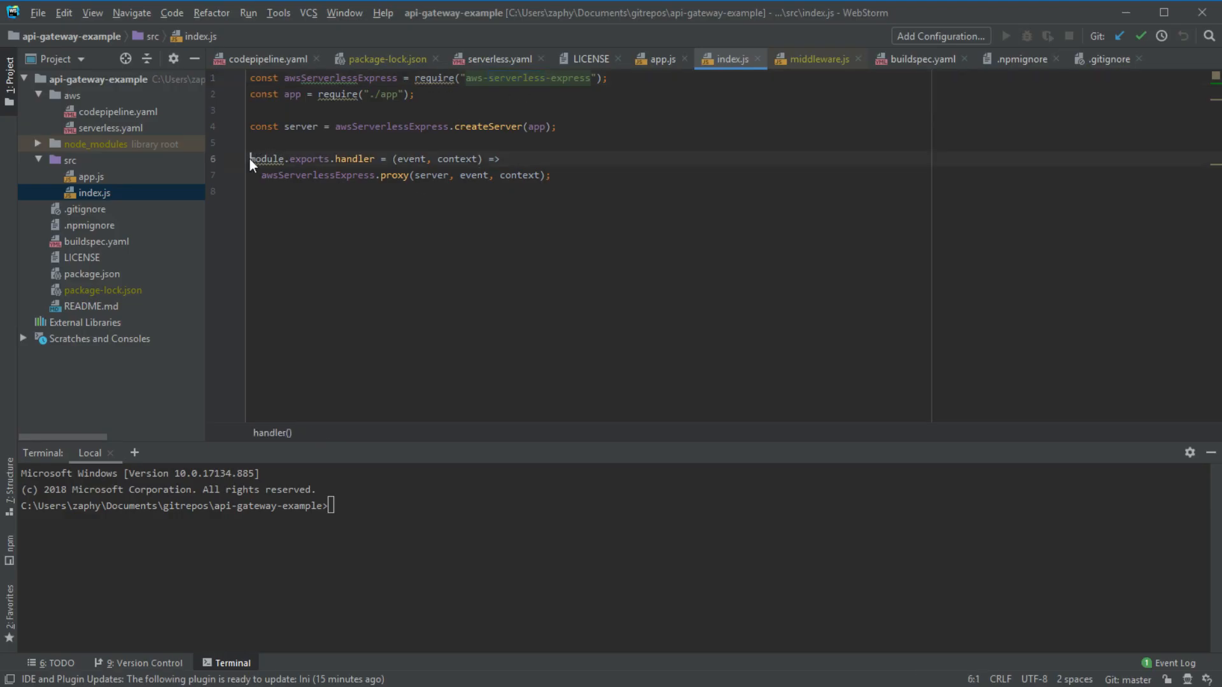
key("shift+Down")
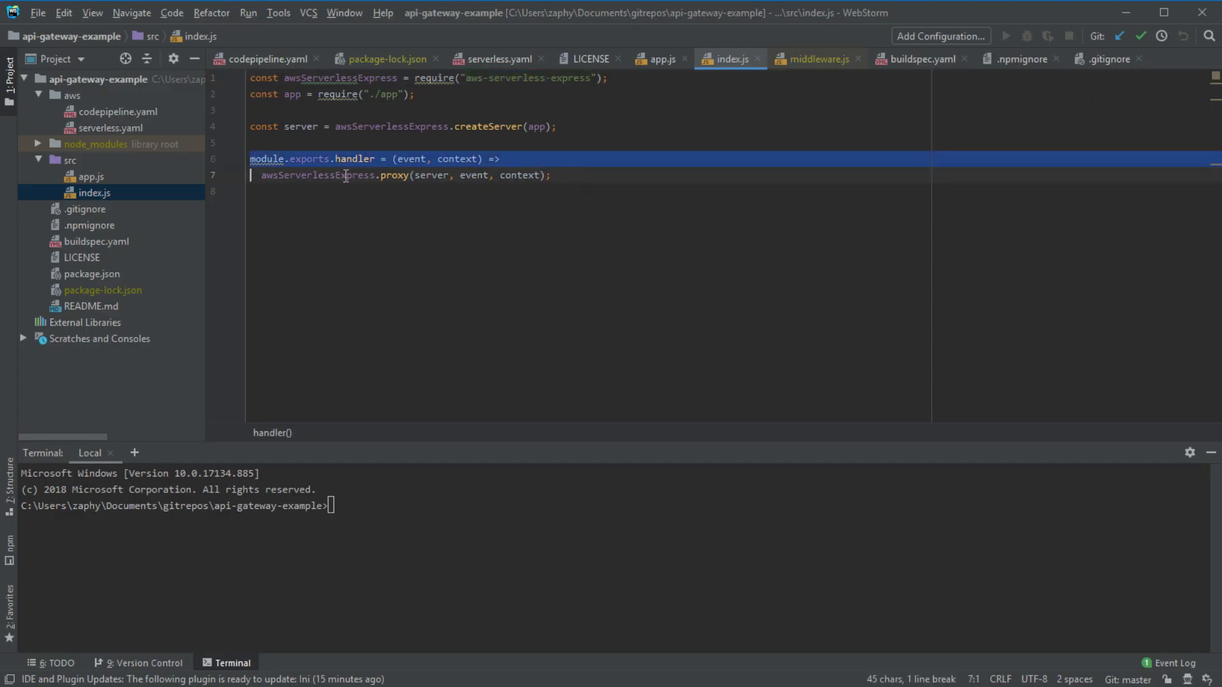
left_click(312, 175)
left_click(400, 175)
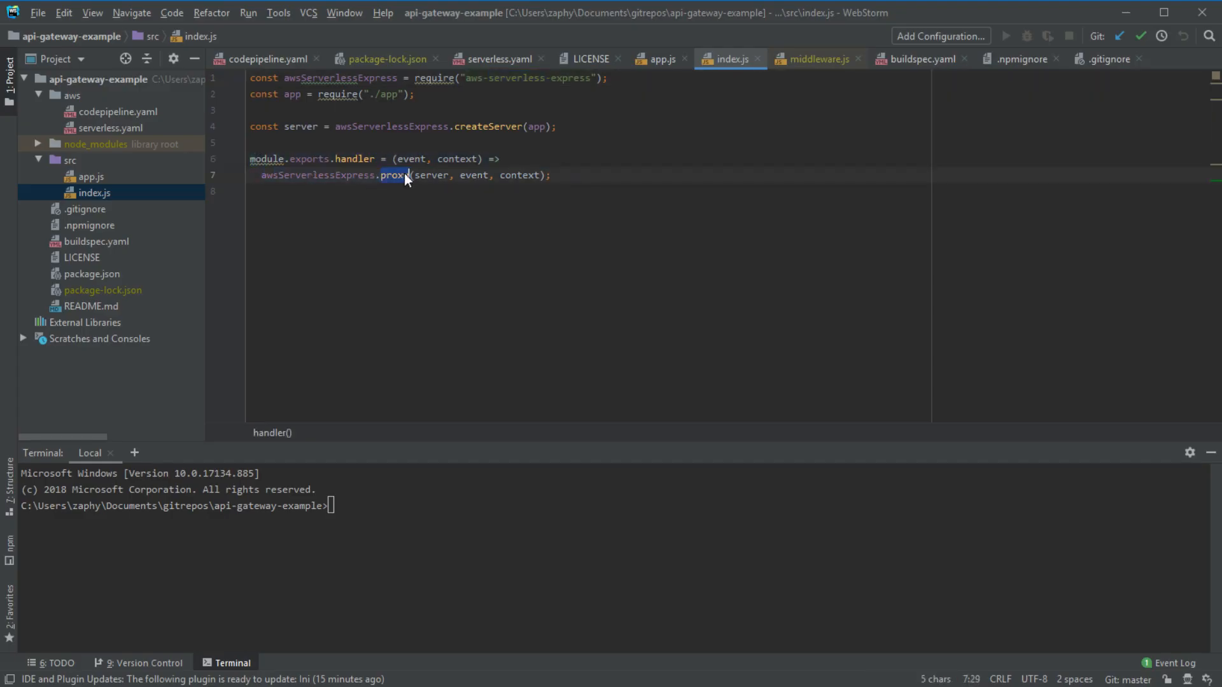
double_click(329, 175)
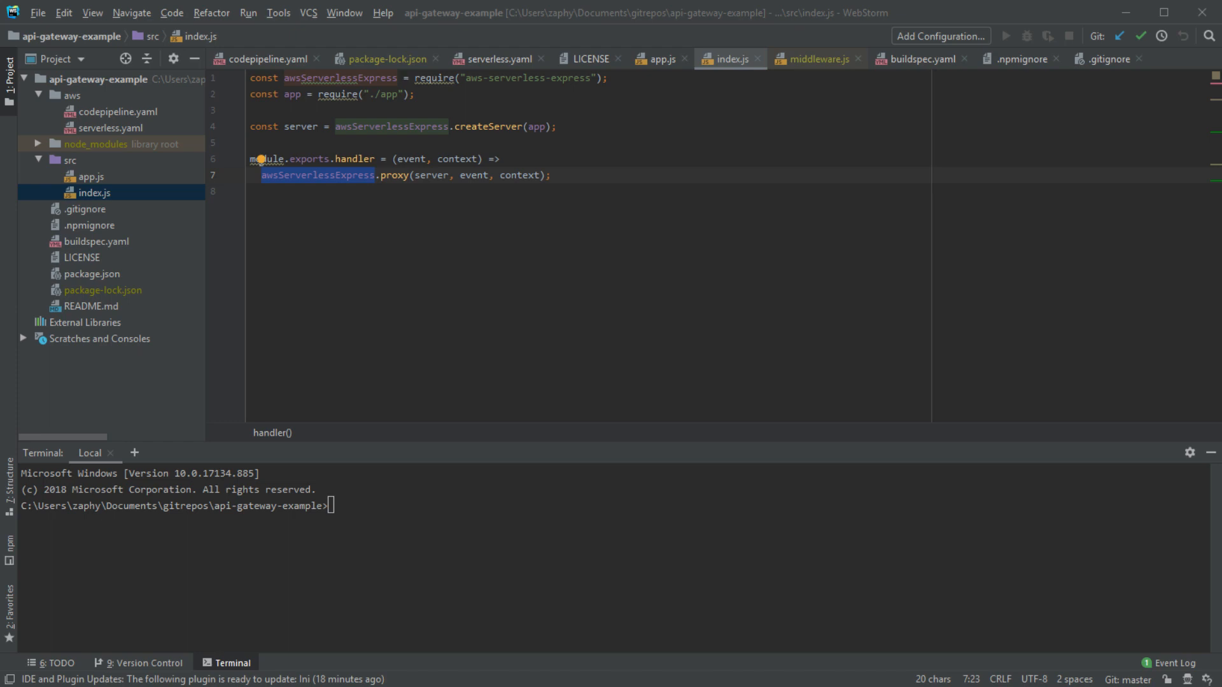
left_click(817, 225)
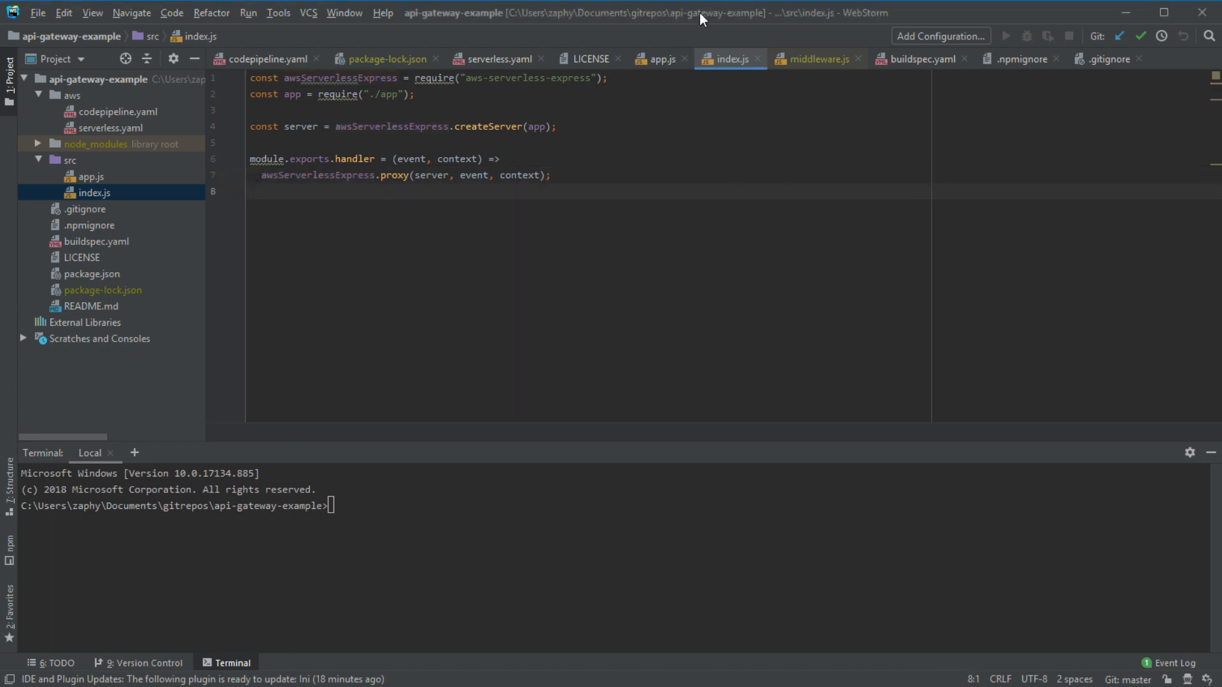
left_click_drag(307, 96, 436, 229)
left_click_drag(547, 290, 280, 95)
left_click(619, 262)
double_click(99, 180)
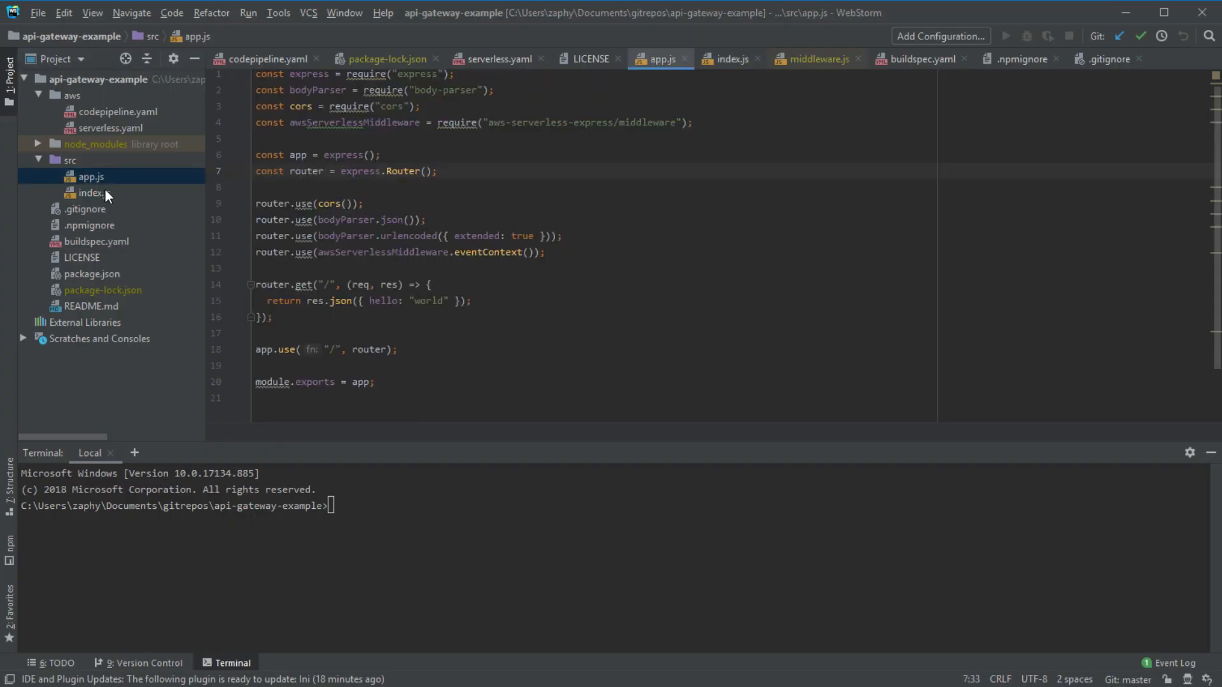
double_click(105, 192)
double_click(121, 128)
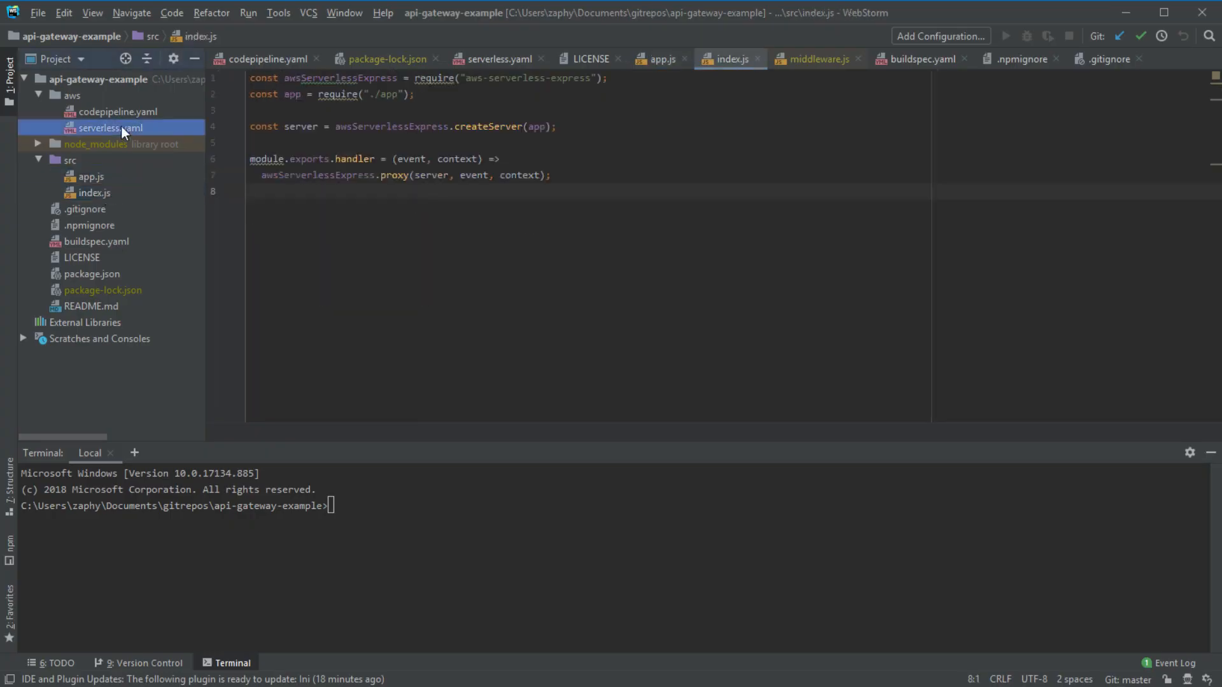
double_click(124, 111)
double_click(109, 180)
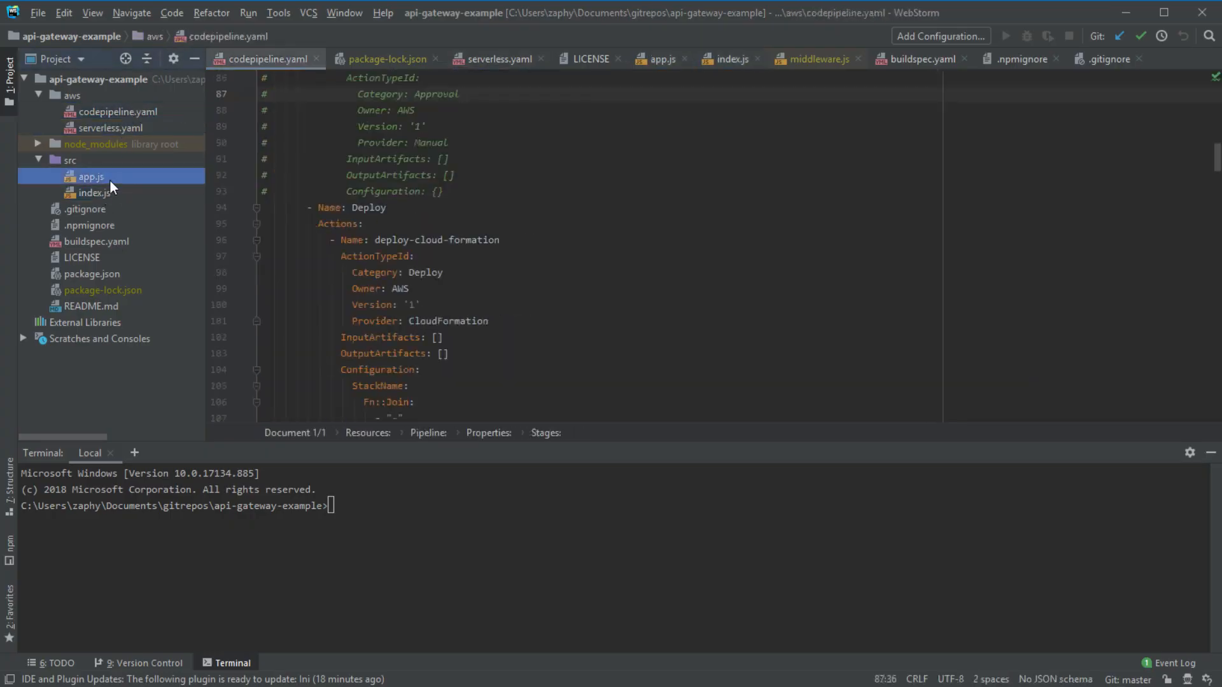
double_click(114, 194)
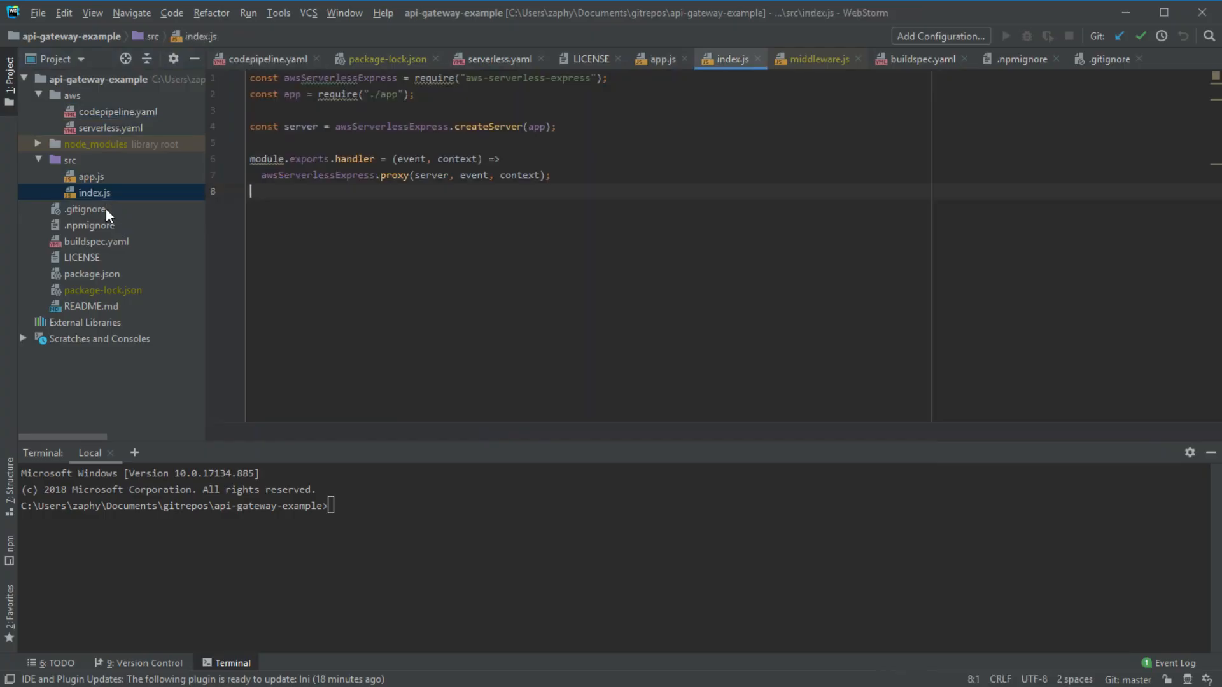
left_click_drag(747, 185, 198, 78)
left_click(601, 253)
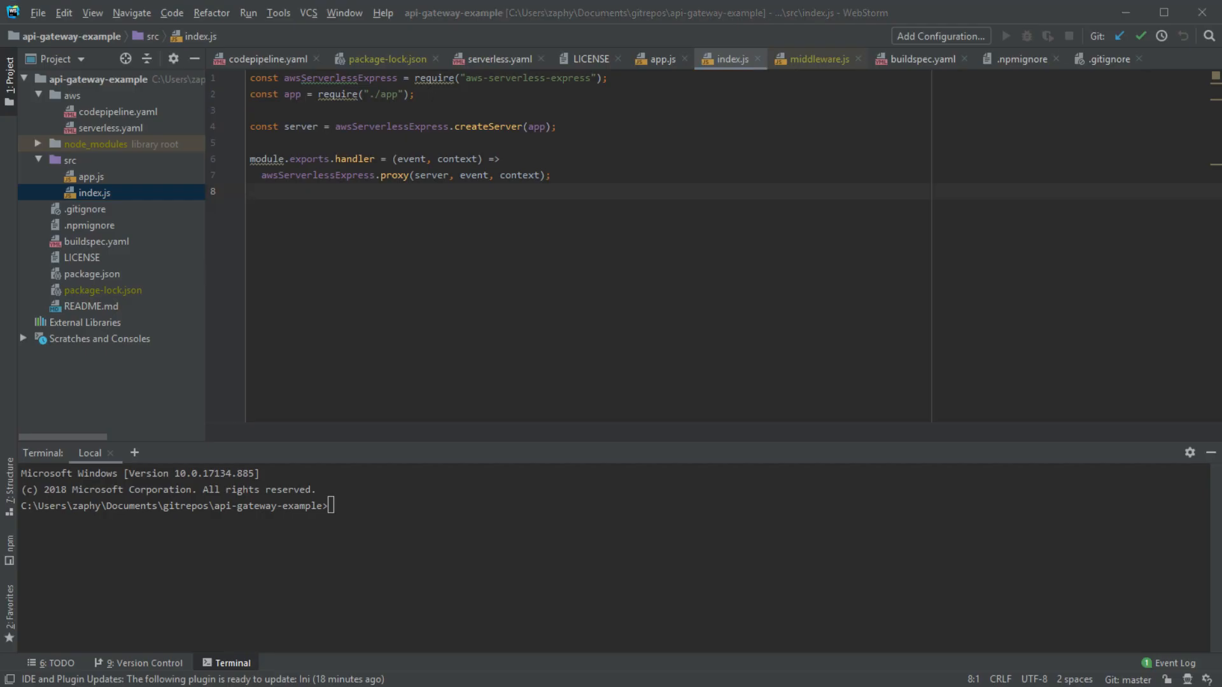
- Refocus WebStorm and open src/app.js from the Project tree
left_click(1129, 293)
left_click(1101, 237)
left_click(1202, 159)
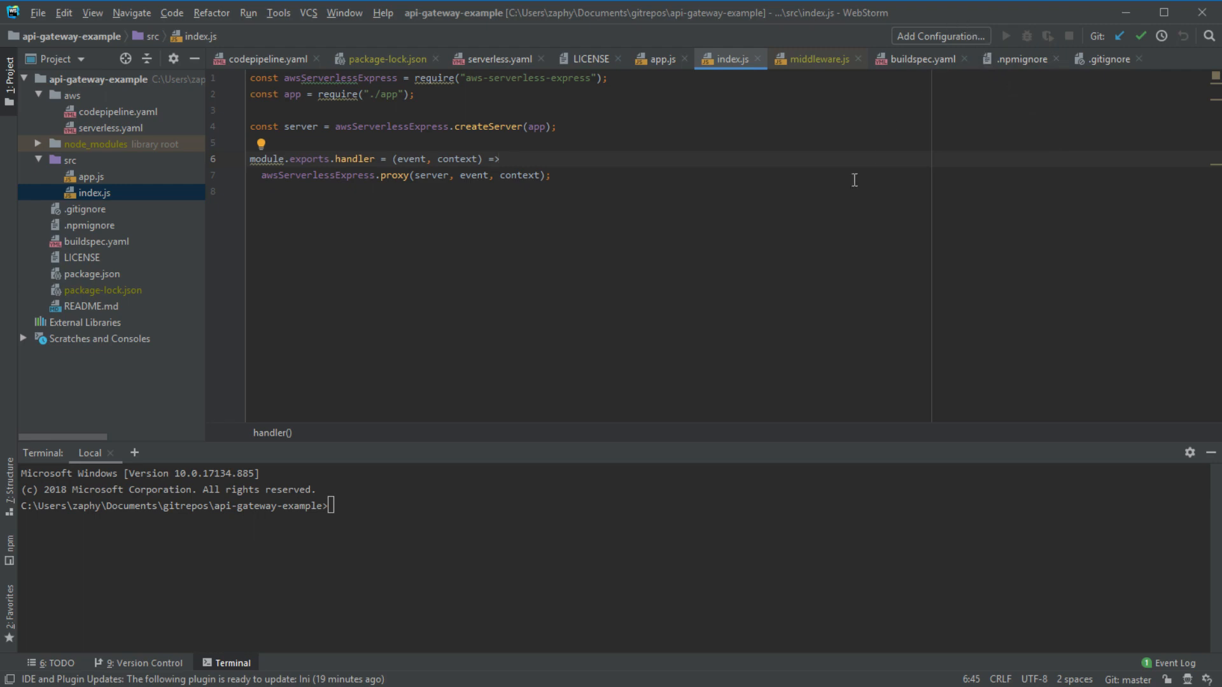
left_click(732, 318)
double_click(110, 181)
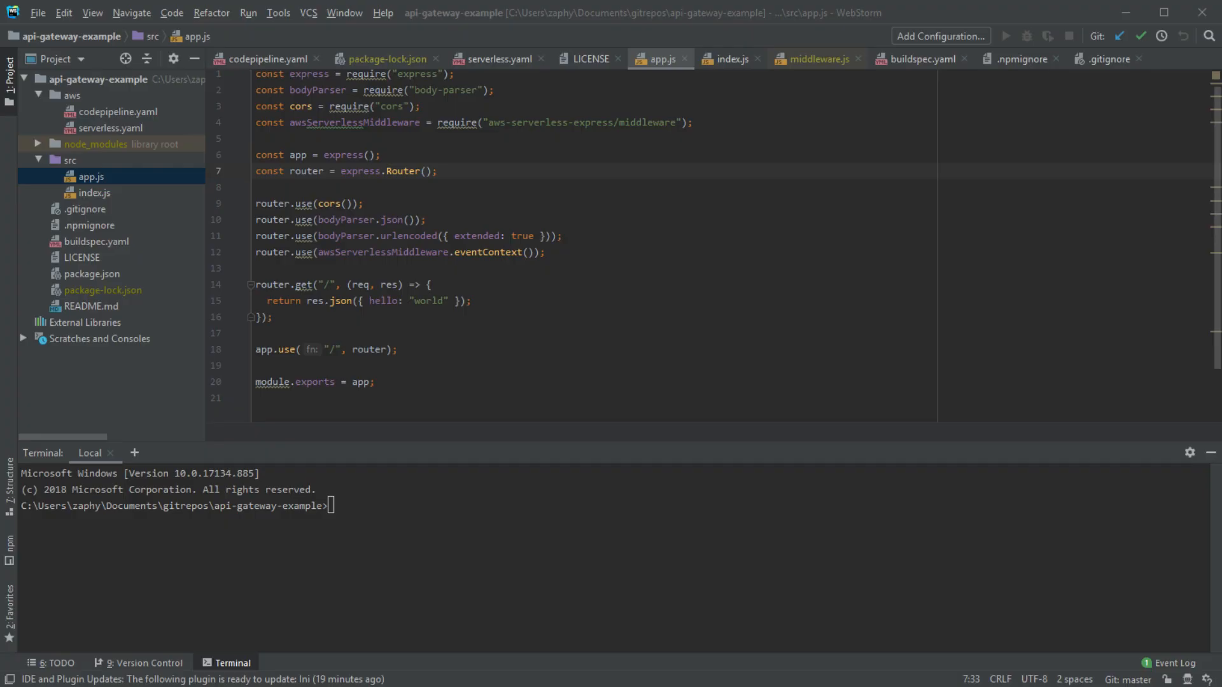
left_click(1071, 4)
left_click_drag(422, 392, 231, 75)
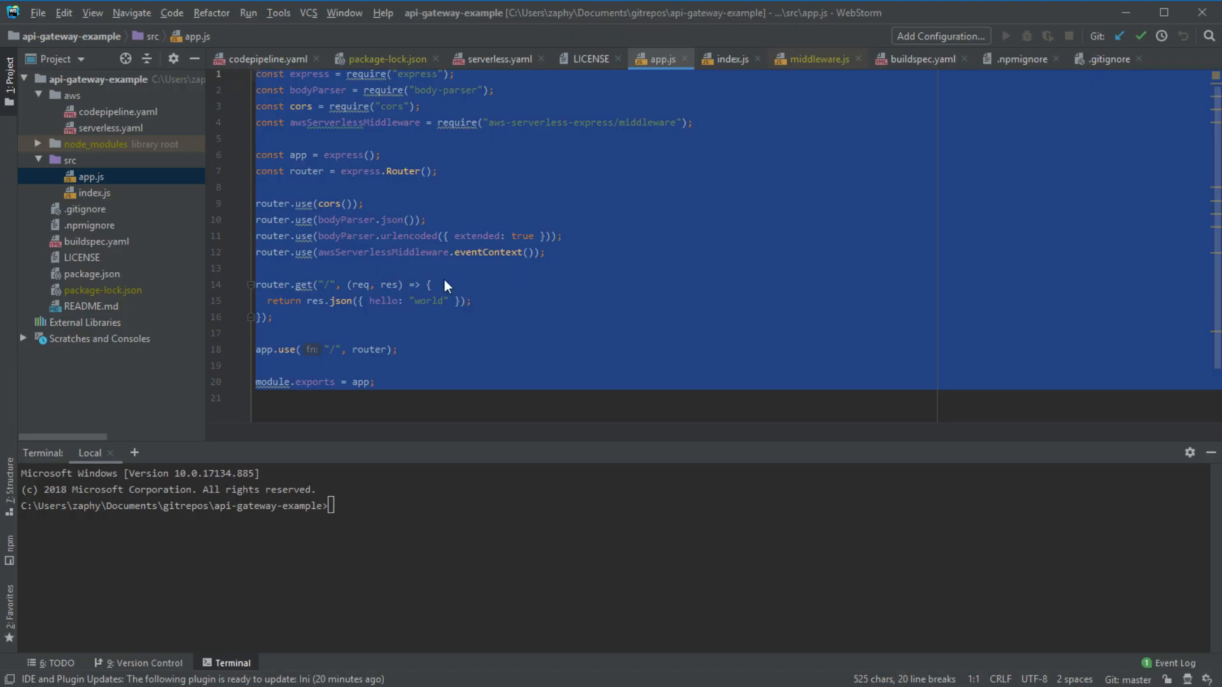
left_click(502, 317)
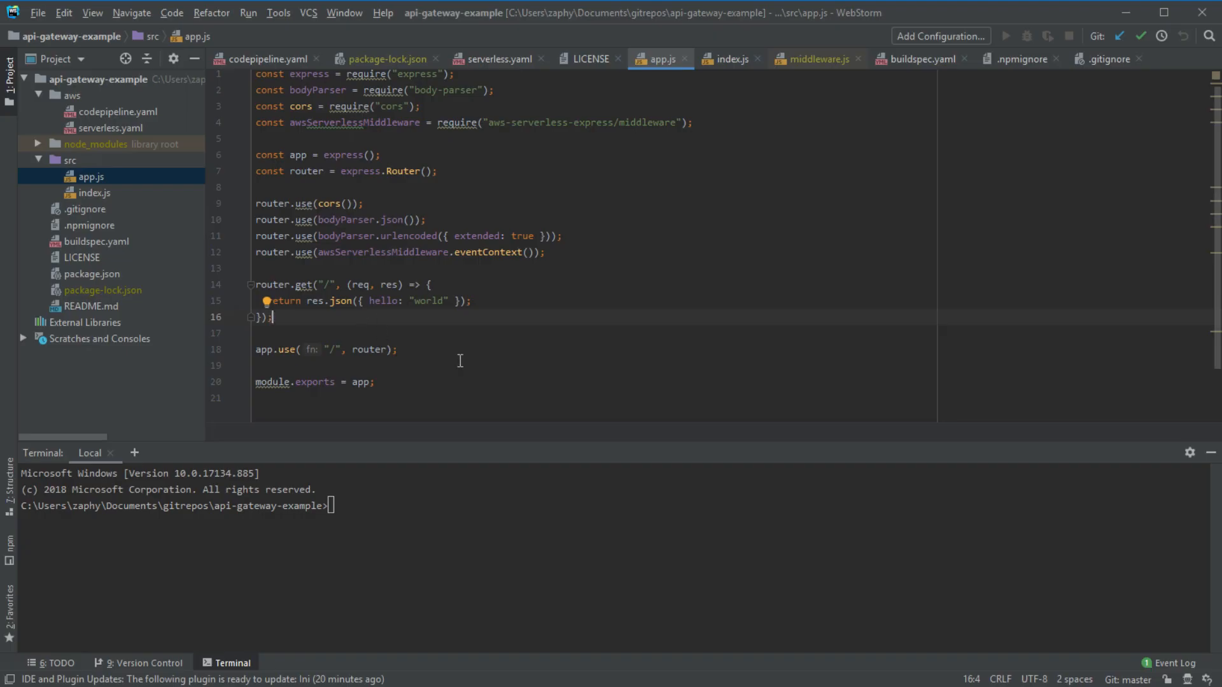
left_click(399, 395)
double_click(99, 192)
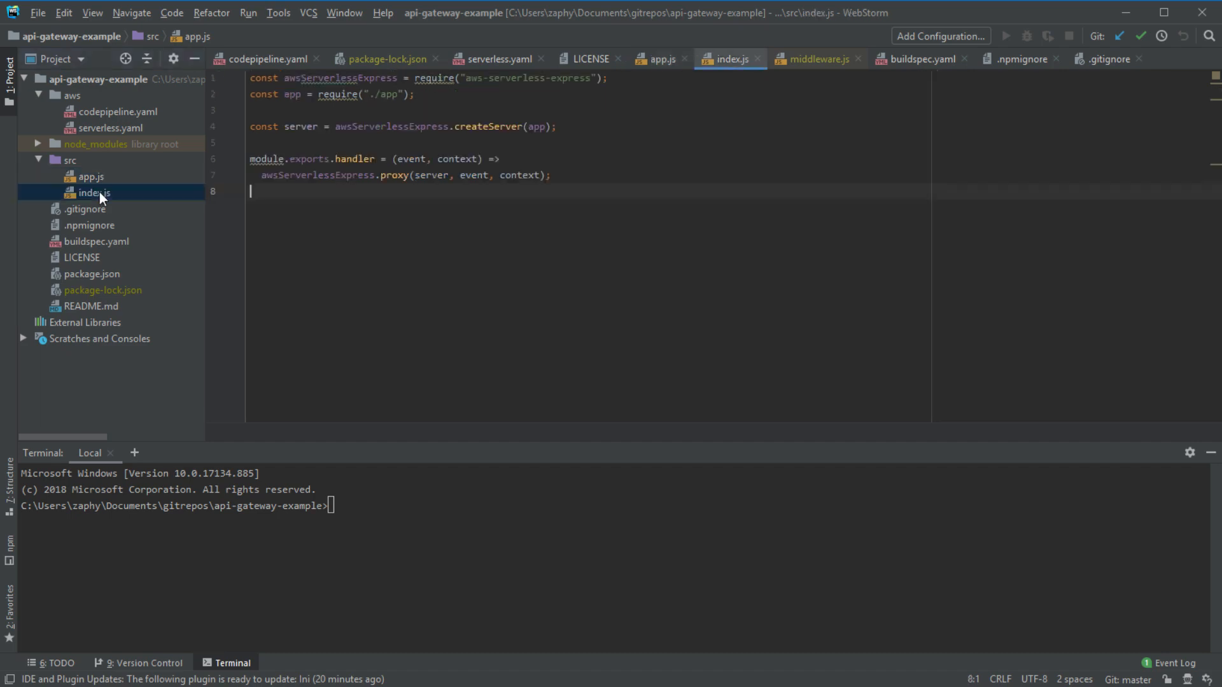
left_click_drag(471, 194, 219, 64)
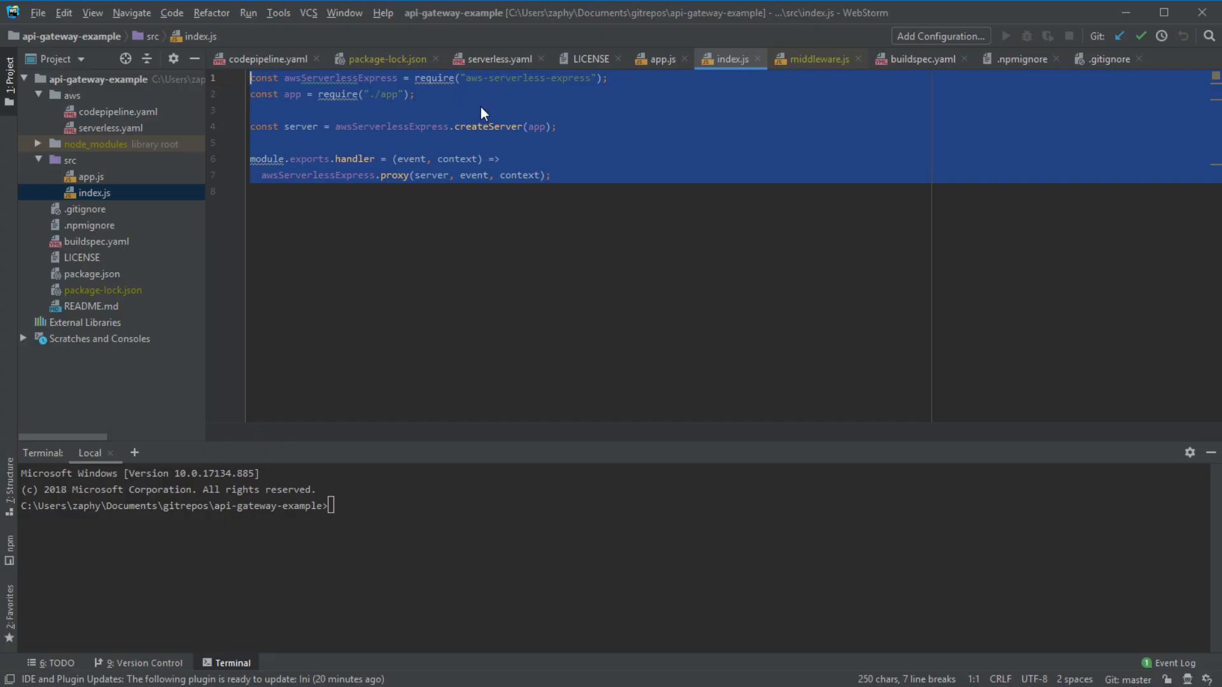
left_click(428, 201)
key("ctrl+a")
left_click(471, 253)
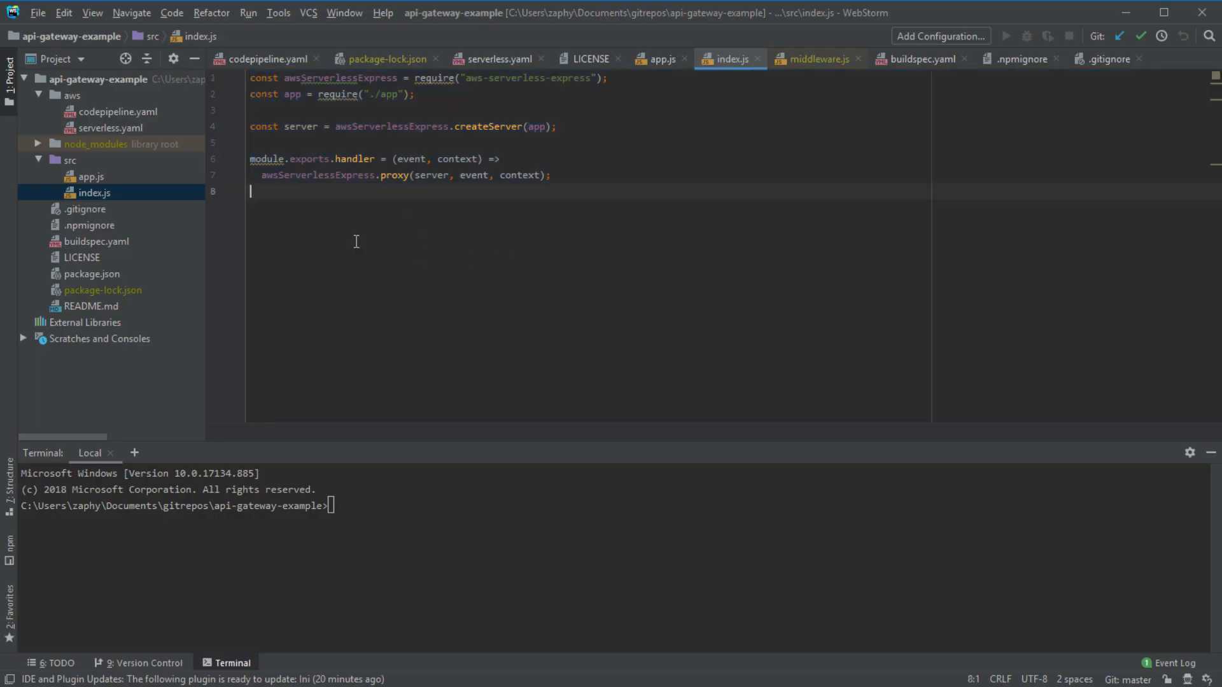
left_click(103, 181)
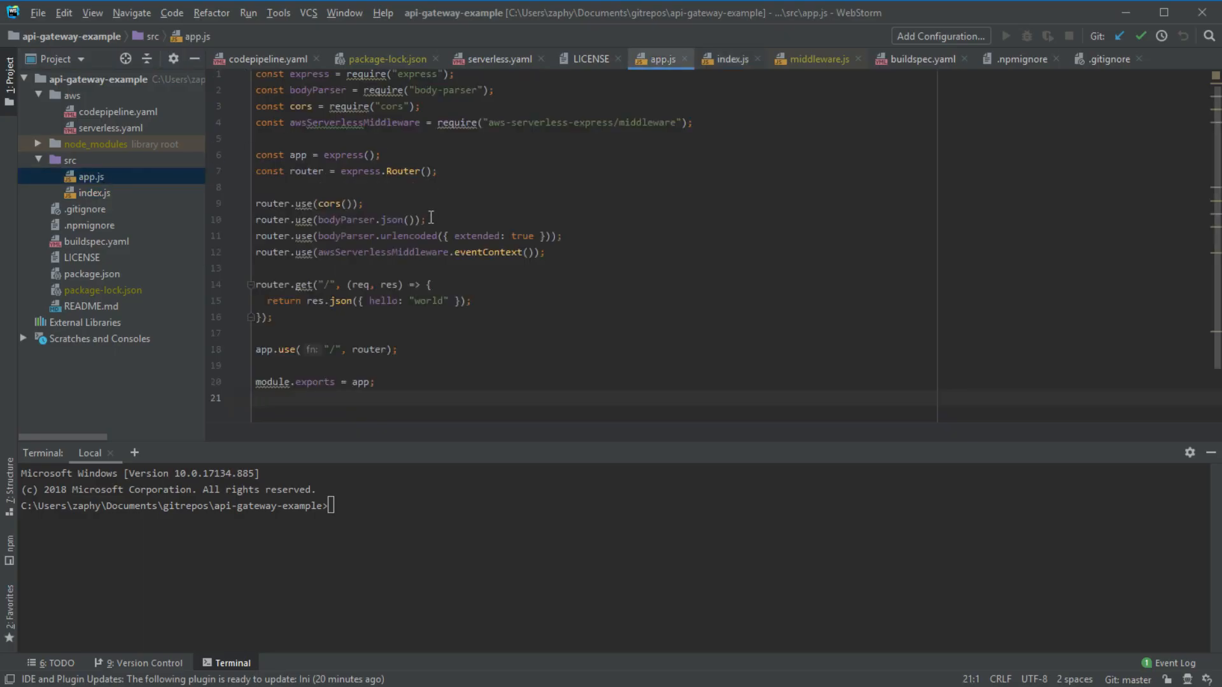
triple_click(256, 74)
left_click_drag(278, 86, 414, 359)
left_click(320, 328)
left_click(280, 284)
left_click_drag(335, 284, 318, 284)
left_click_drag(509, 302, 496, 284)
left_click(319, 318)
- Start a router.get("/user", route below the root route and paste the root route's callback into it
key("Return")
key("Return")
type("router")
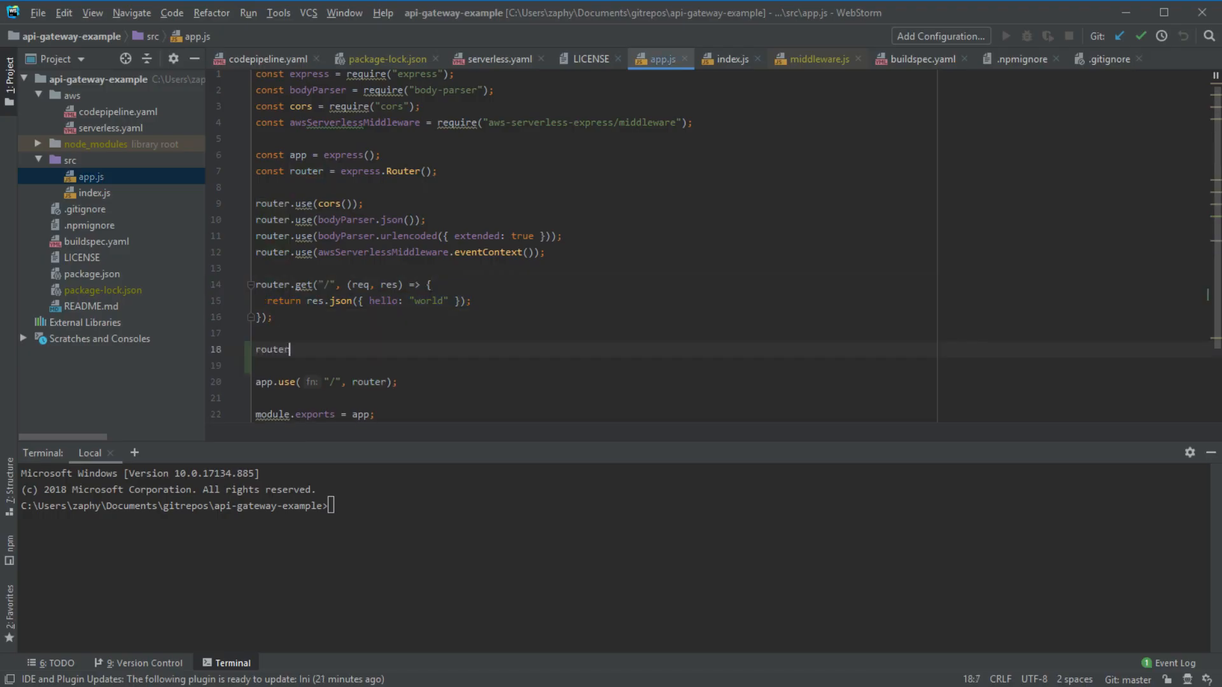
type(".get(\"/")
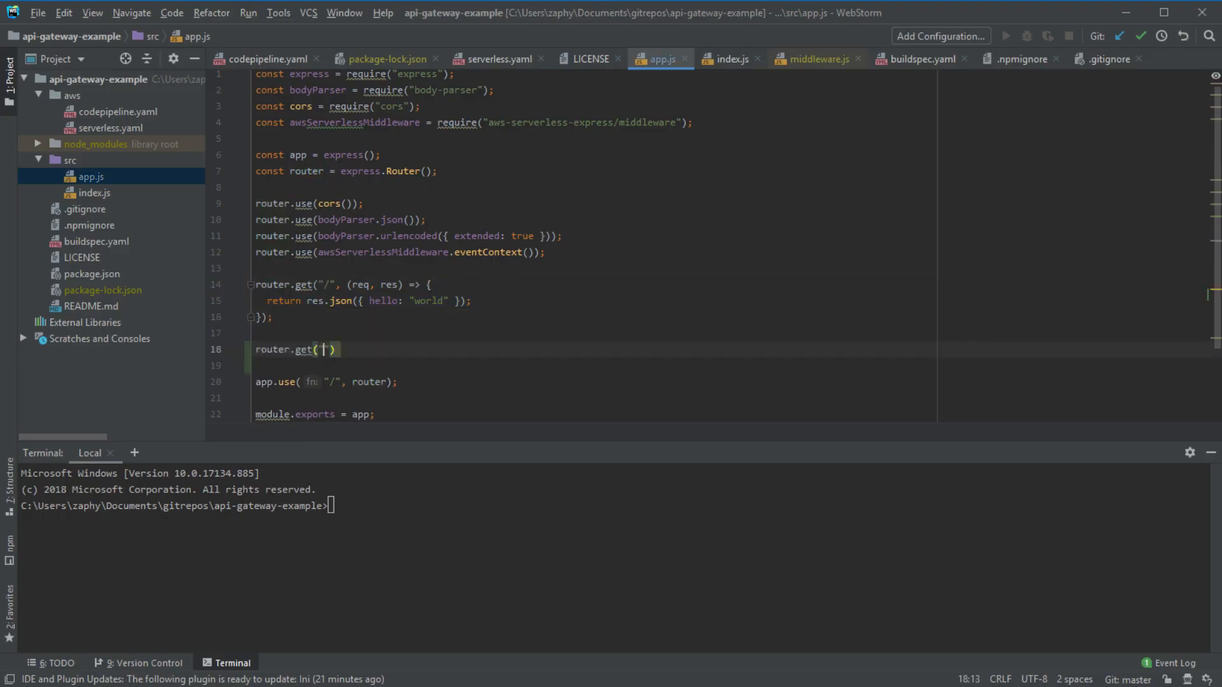
type("user\",")
key("Up")
key("Up")
key("Up")
key("Up")
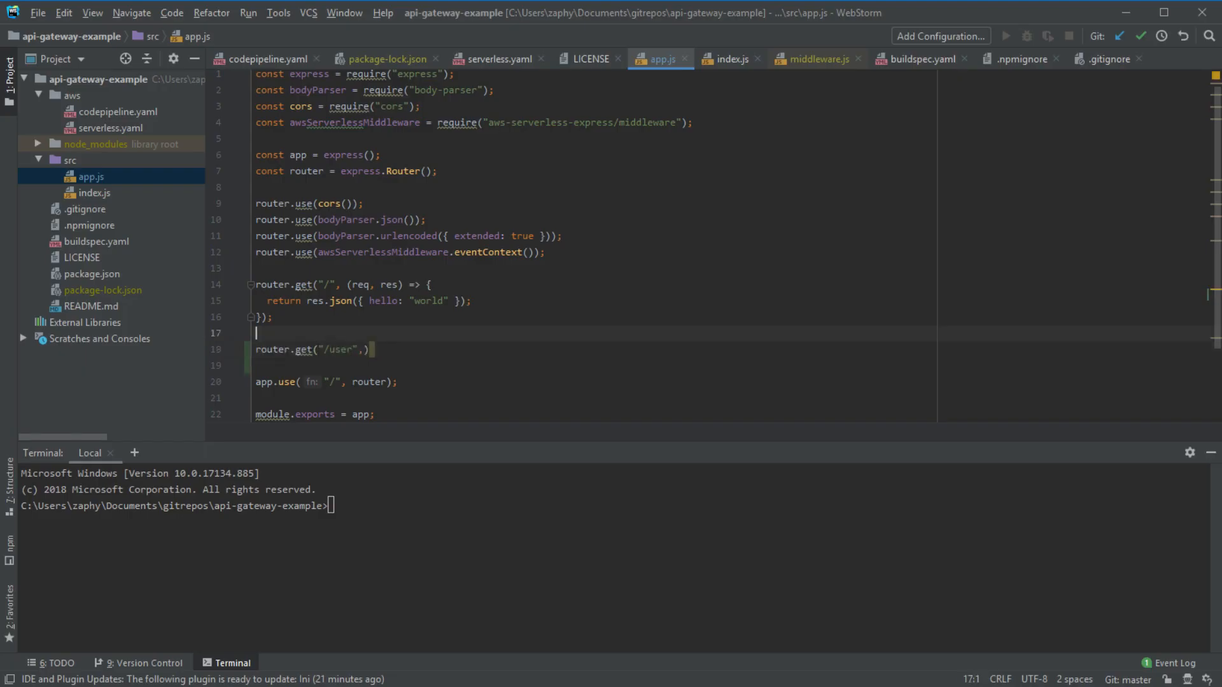
key("Left")
key("Left")
key("shift+Down")
key("shift+Down")
key("shift+Down")
key("shift+Up")
key("ctrl+c")
key("Down")
key("Down")
key("Right")
key("Right")
key("ctrl+v")
- Change the copied response from { hello: "world" } to { user: "1" }
key("Up")
key("Up")
key("Down")
key("End")
key("ctrl+Left")
key("ctrl+Left")
key("ctrl+Left")
key("ctrl+Left")
key("ctrl+Left")
key("ctrl+Left")
key("ctrl+Left")
key("ctrl+shift+Left")
key("BackSpace")
type("user")
key("ctrl+Right")
key("ctrl+shift+Right")
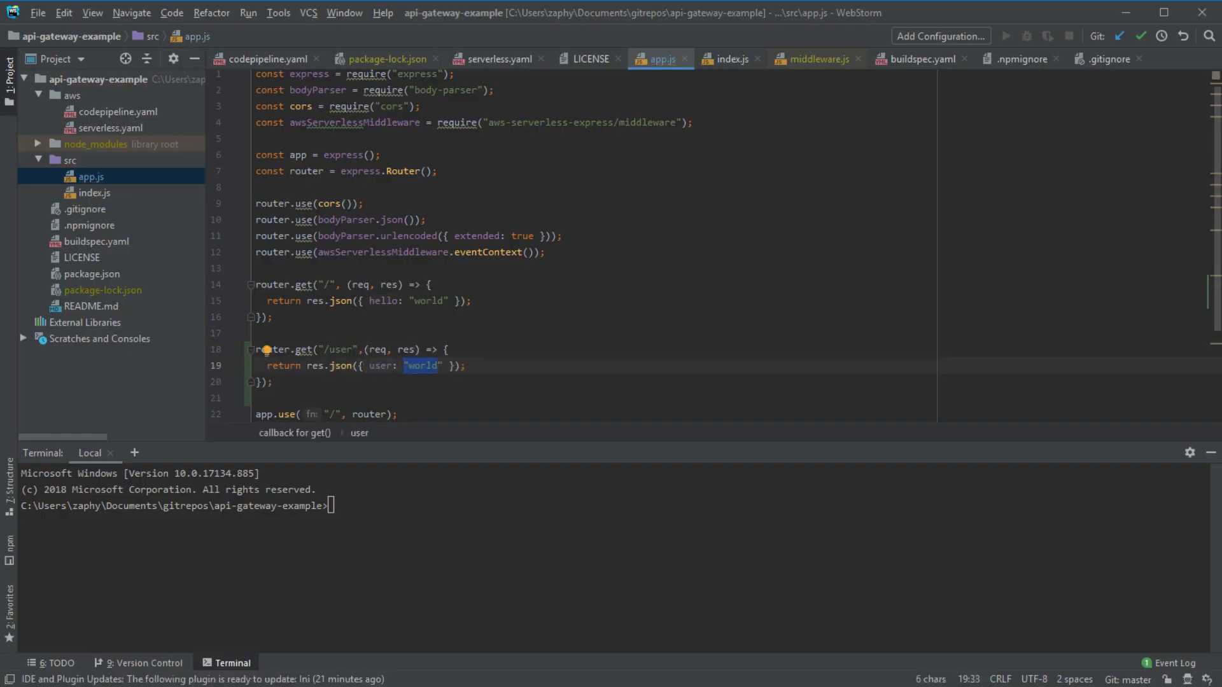
type("\"1")
key("Delete")
- Review the new /user route, selecting its return line, response object and whole block
key("Down")
key("Up")
key("Down")
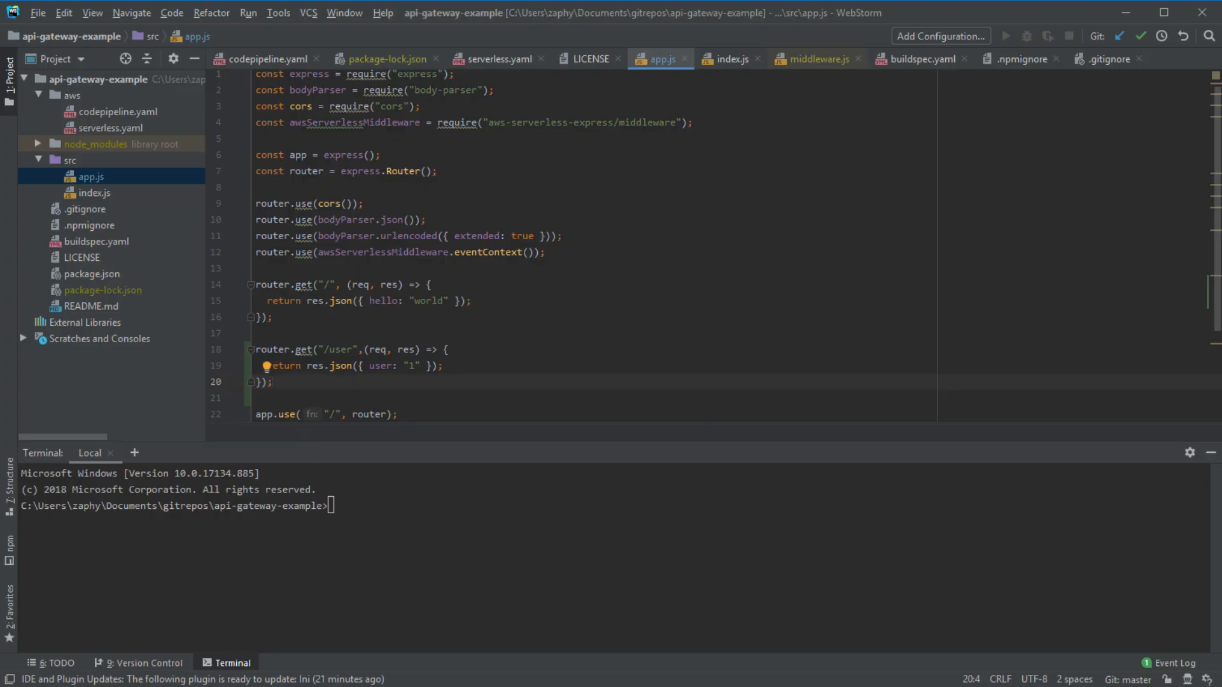
left_click(469, 364)
left_click_drag(469, 364, 177, 370)
left_click(360, 364)
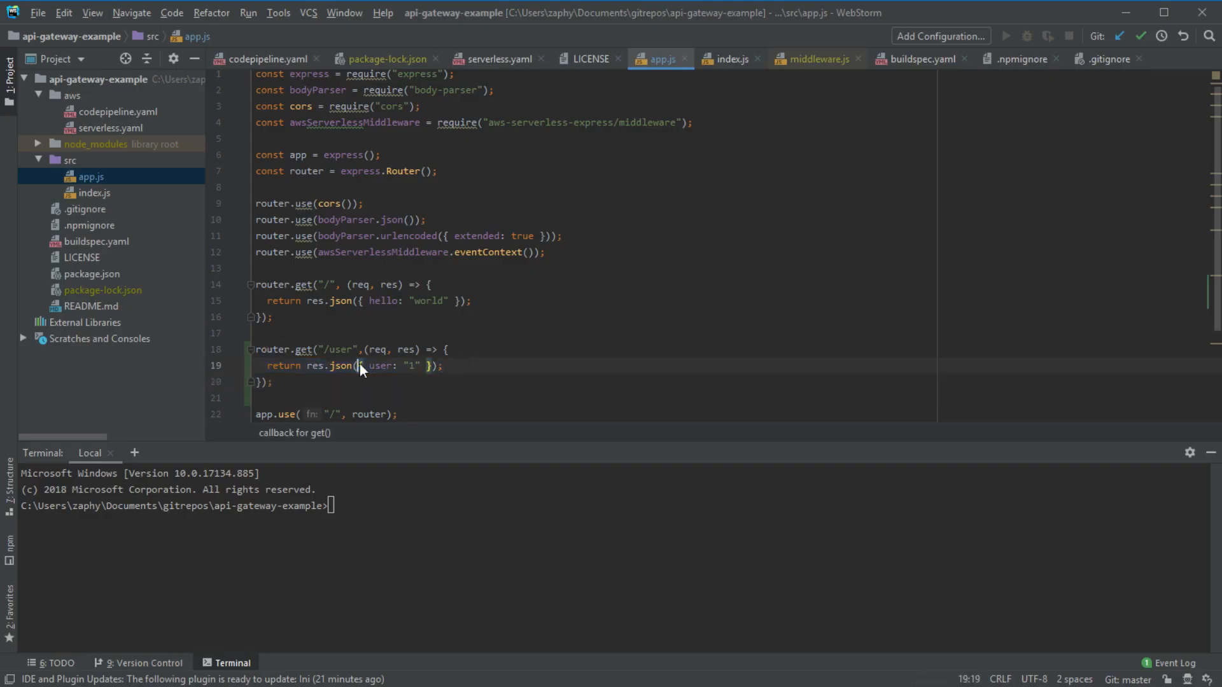
left_click_drag(360, 364, 433, 366)
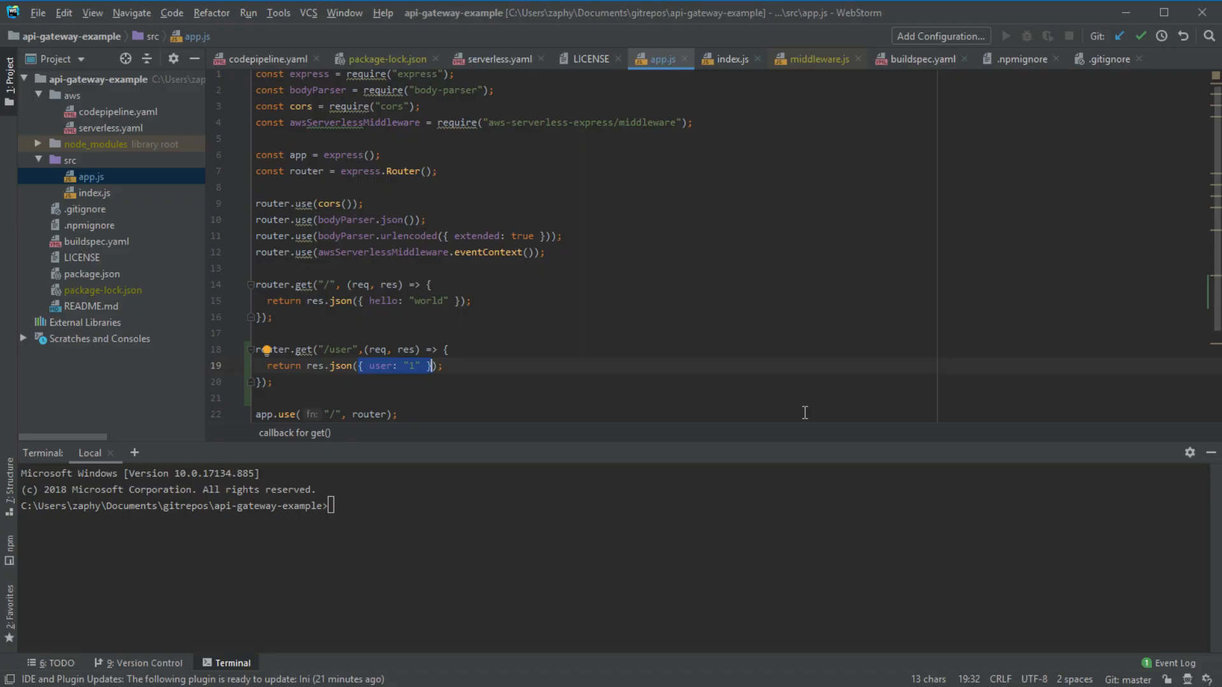
left_click_drag(292, 383, 256, 350)
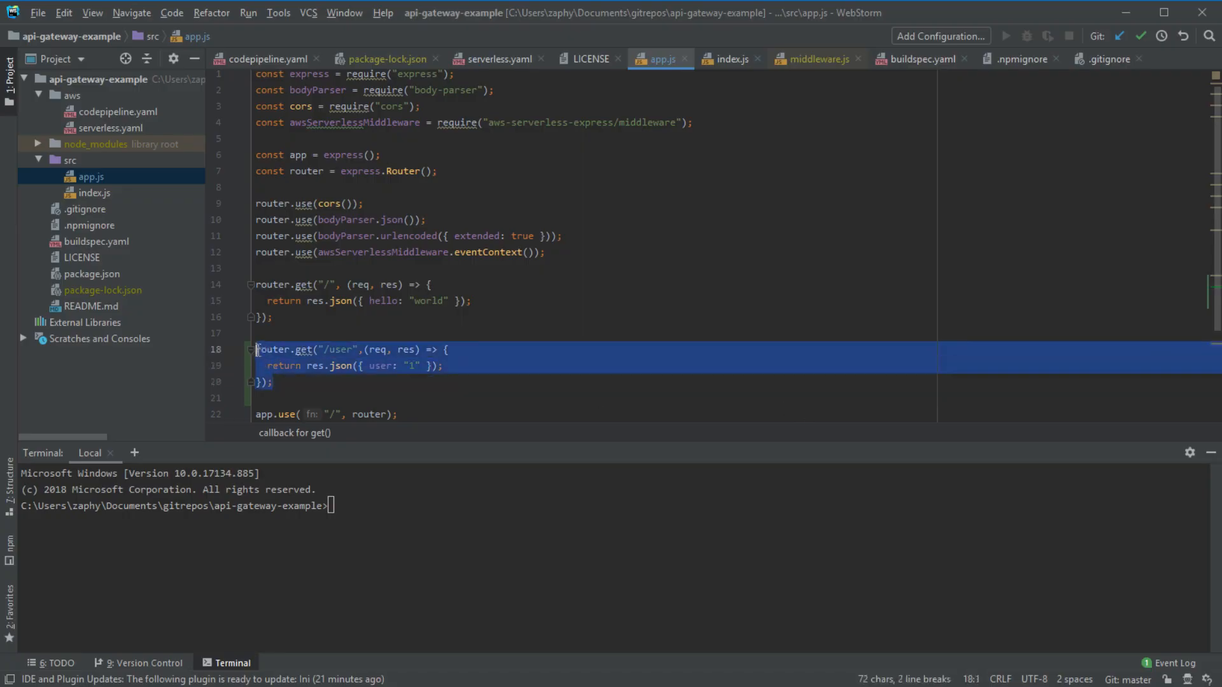
- Delete the router.get("/user") block from app.js
key("BackSpace")
key("BackSpace")
key("BackSpace")
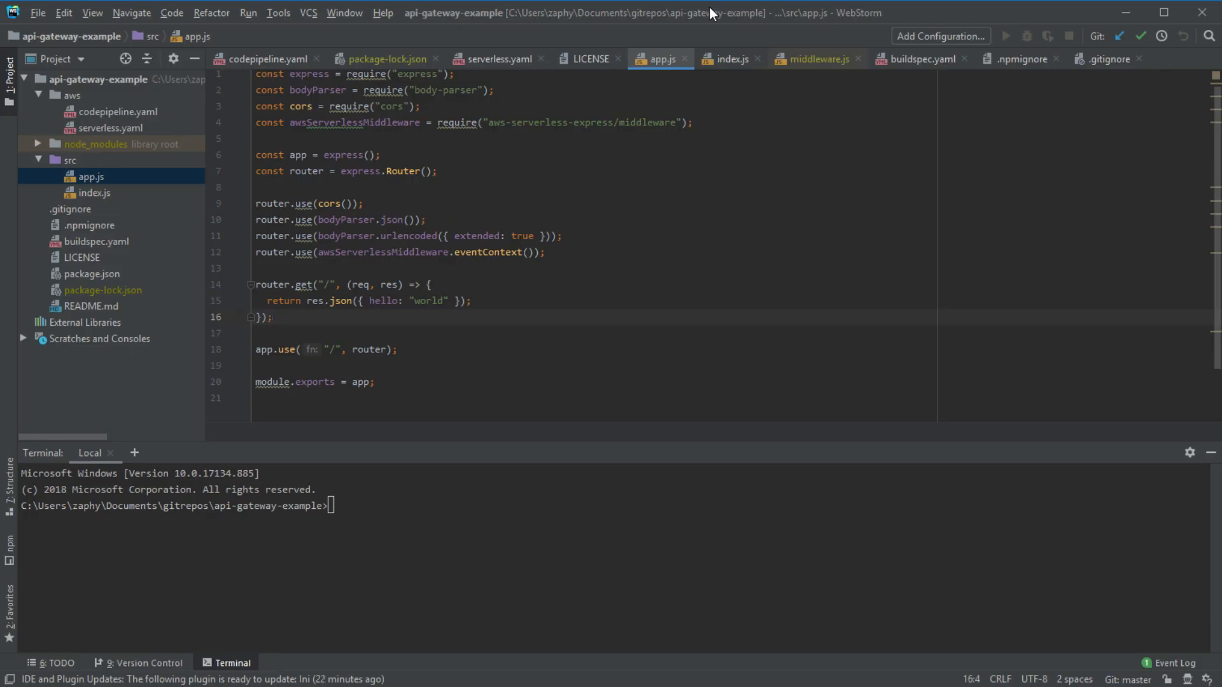
left_click_drag(358, 303, 459, 304)
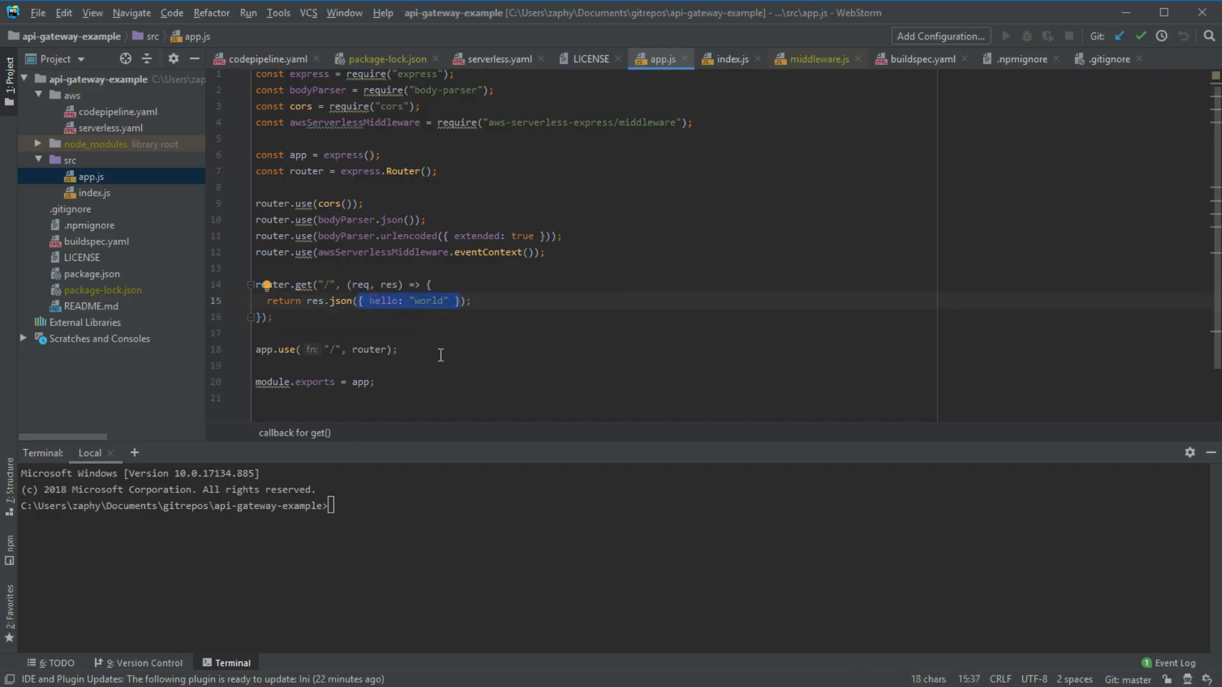
left_click(461, 282)
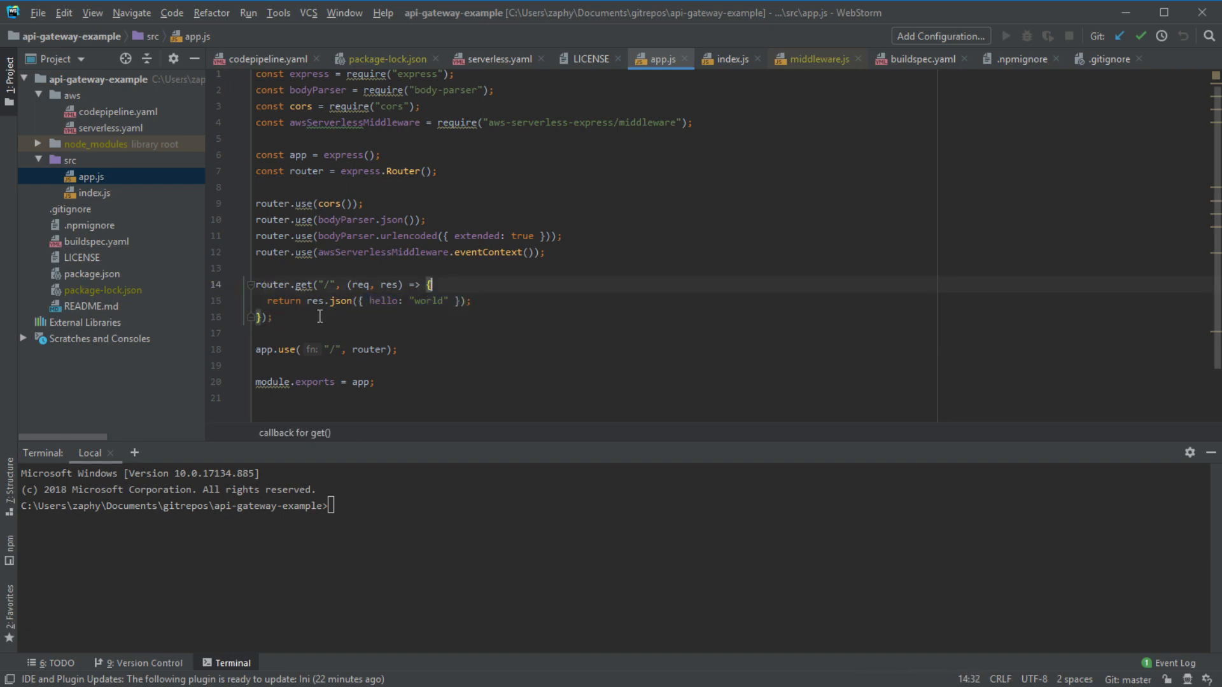
- Add a // work comment inside the root route handler, then delete it again
key("Return")
type("// ")
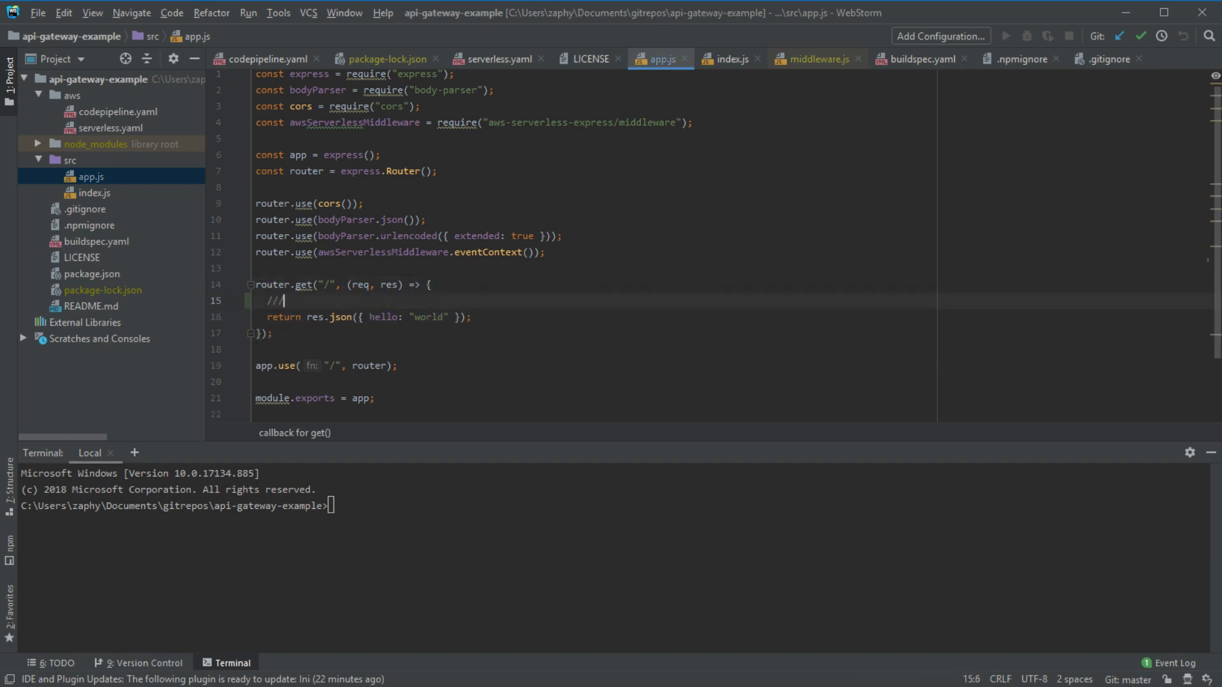
type("work")
key("Return")
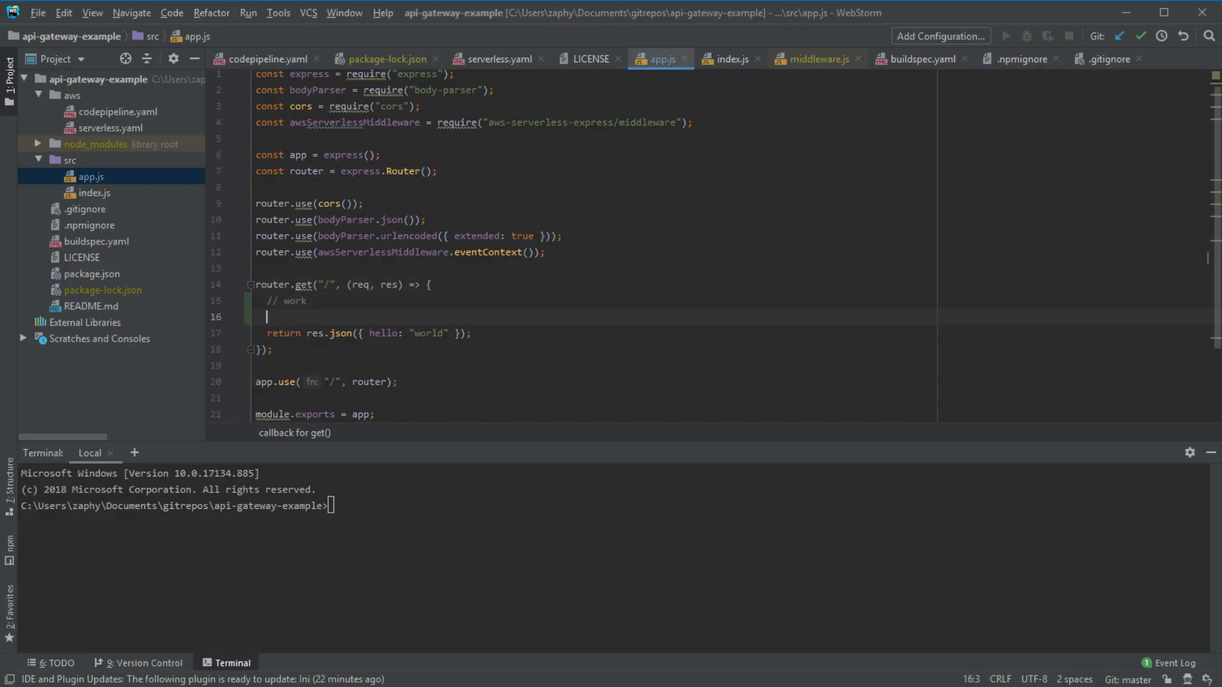
key("shift+Up")
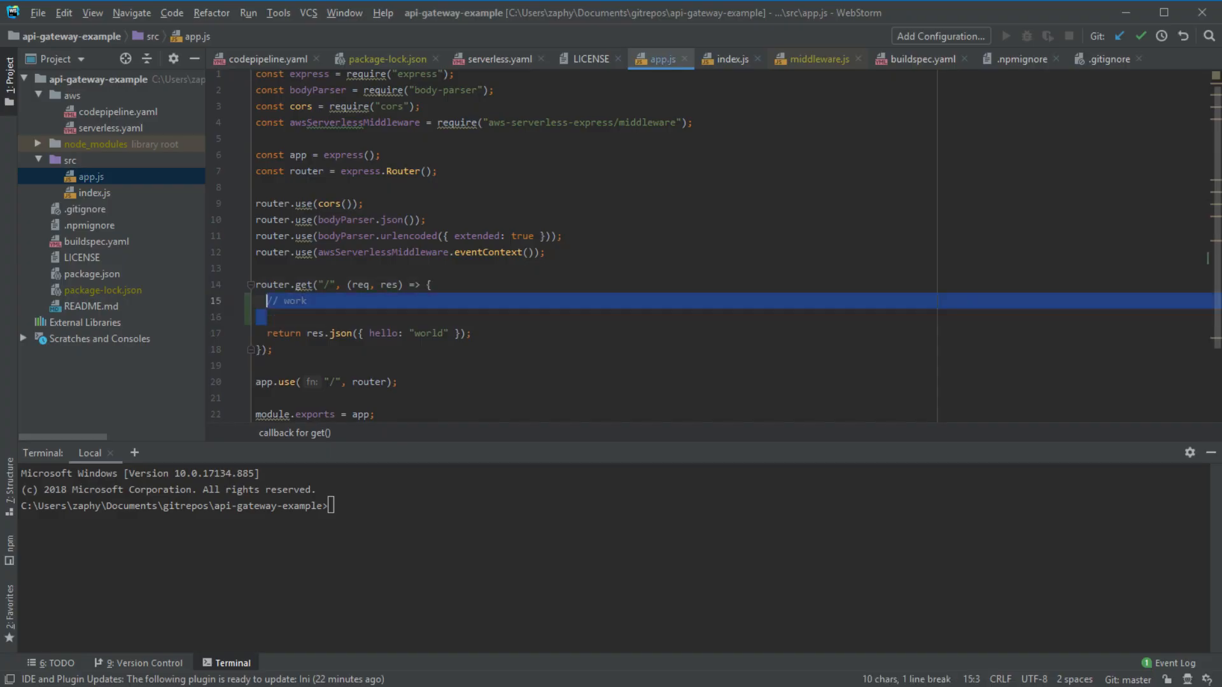
key("BackSpace")
key("BackSpace")
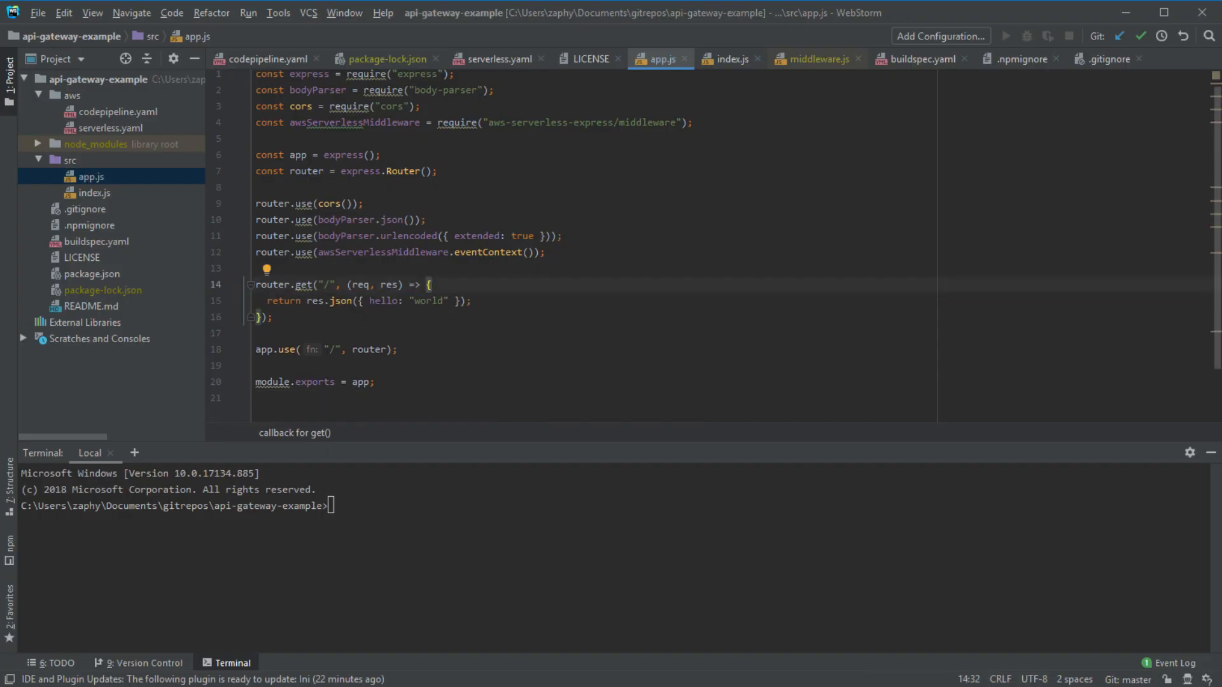
left_click_drag(358, 302, 460, 301)
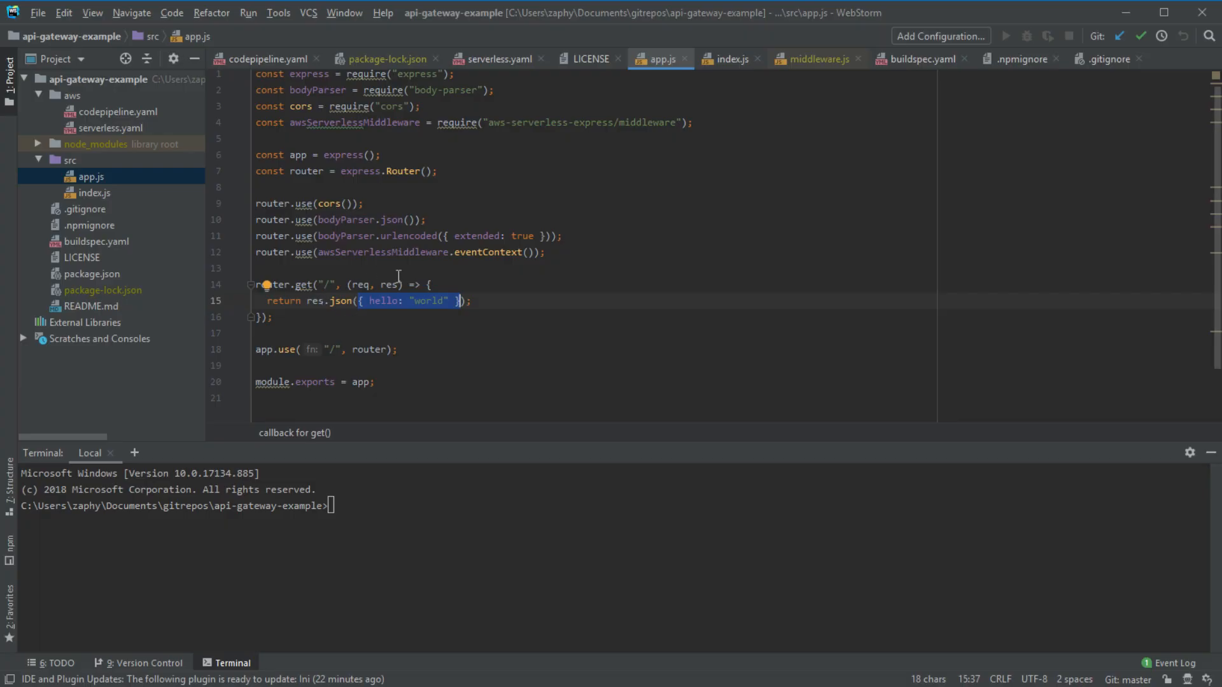
left_click_drag(394, 268, 153, 77)
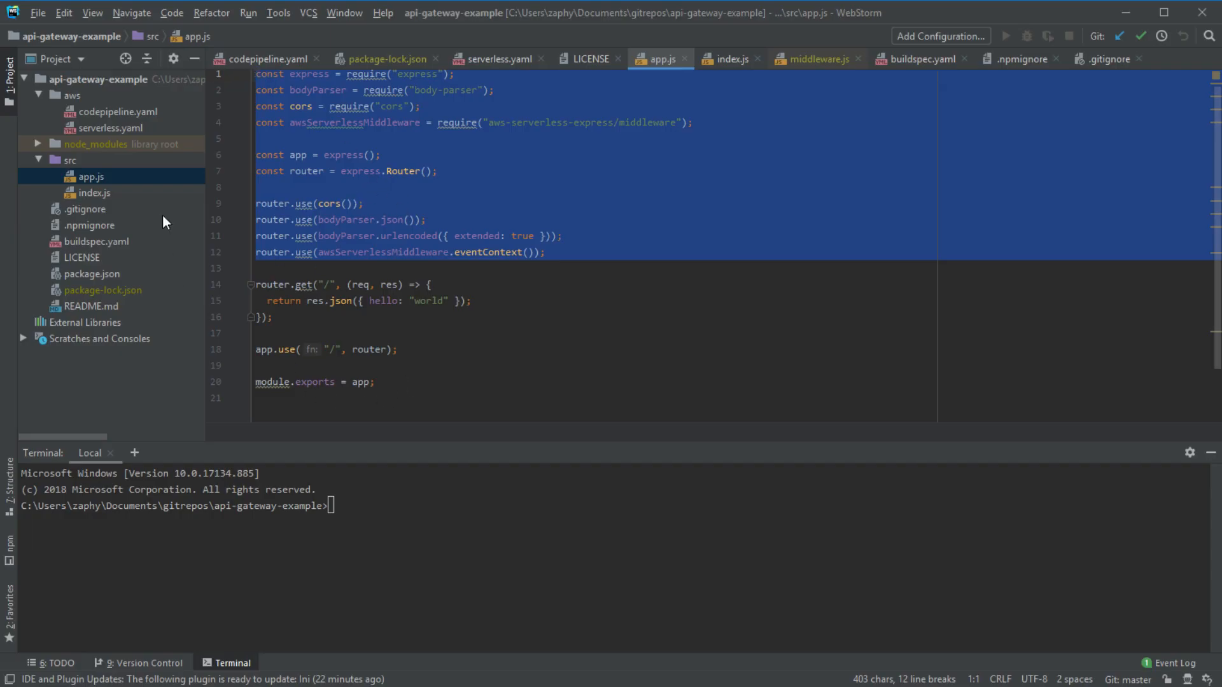
left_click(114, 192)
left_click(113, 192)
key("ctrl+a")
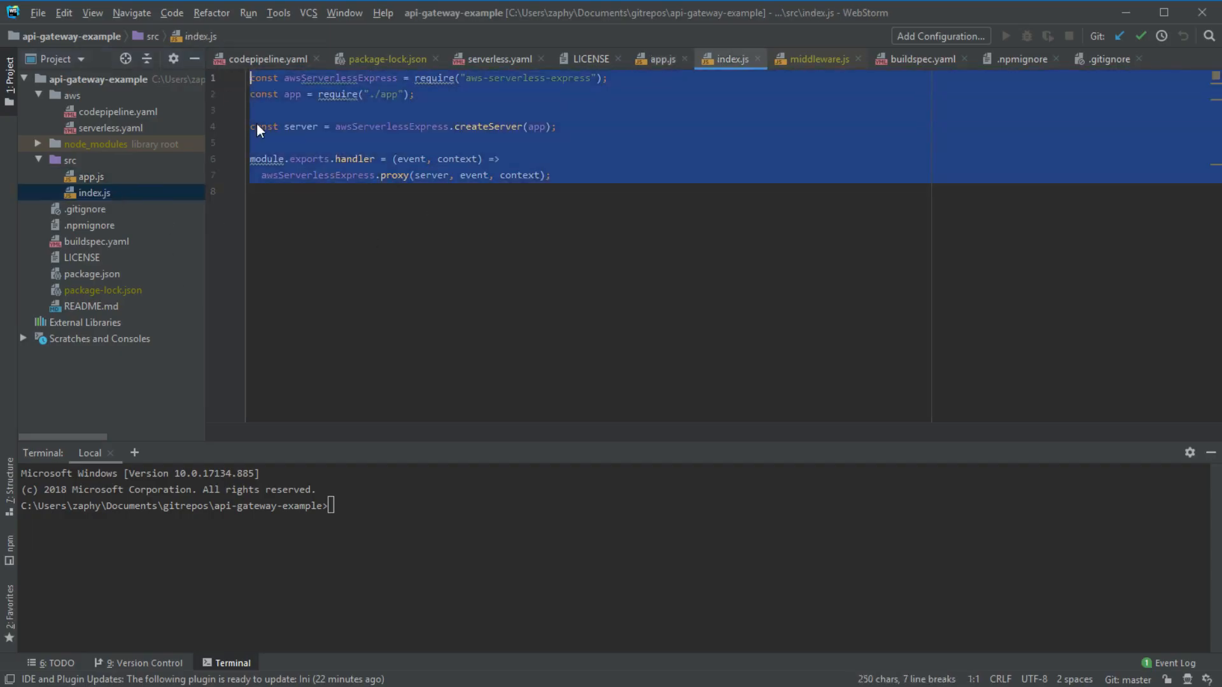
left_click(371, 229)
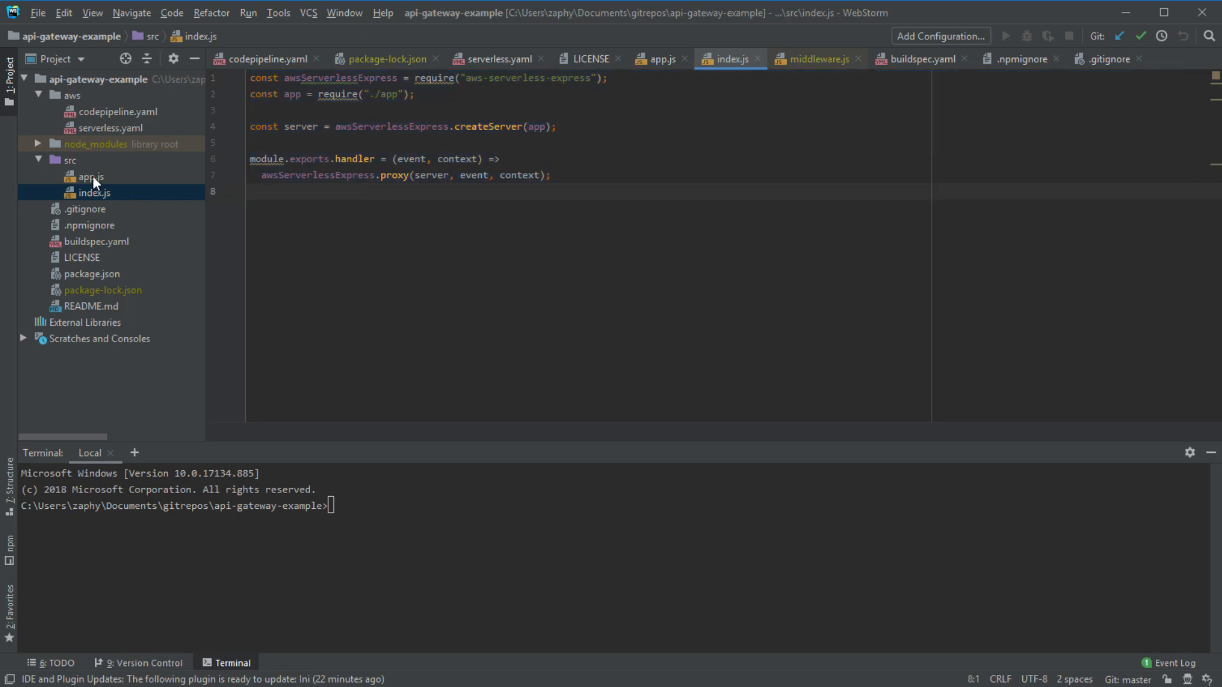
double_click(93, 178)
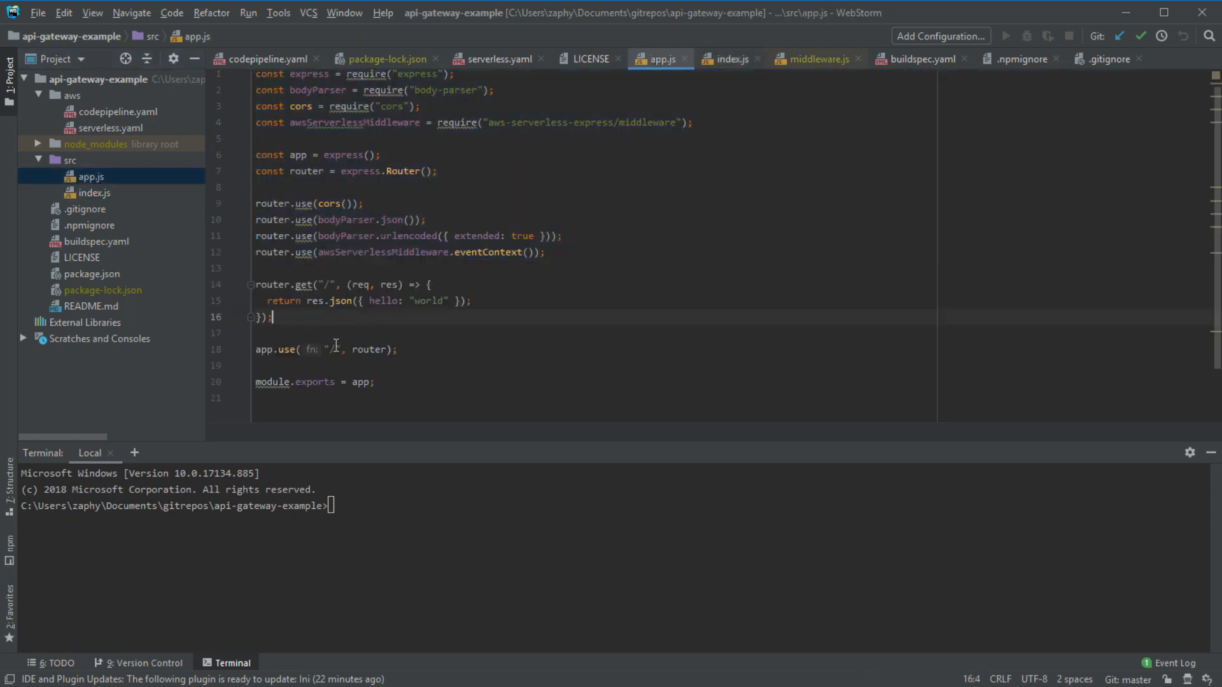
key("Return")
key("Return")
type("router.")
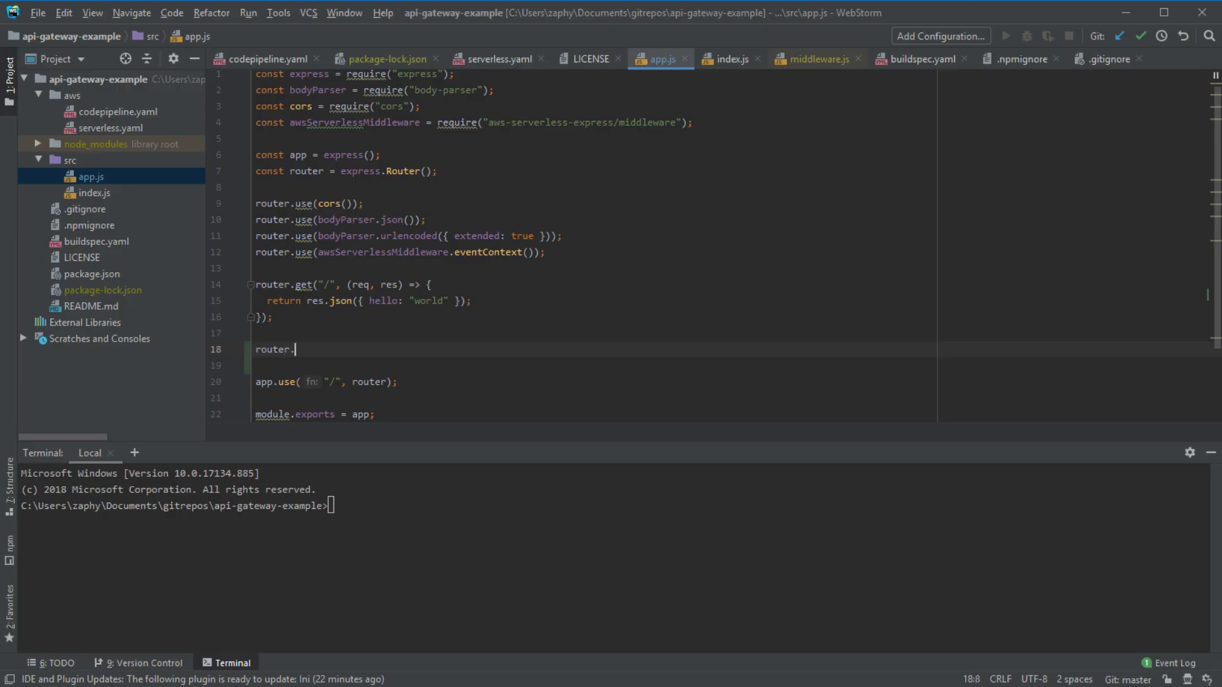
type("post")
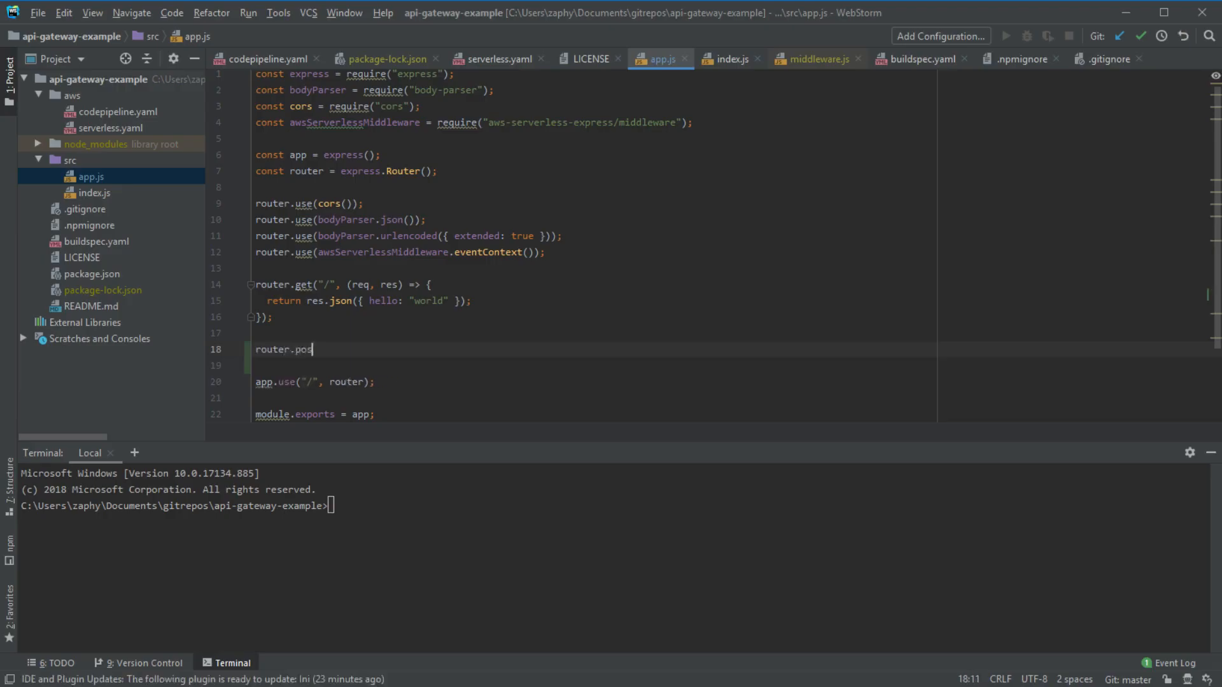
key("BackSpace")
key("BackSpace")
key("BackSpace")
key("BackSpace")
key("BackSpace")
key("BackSpace")
key("BackSpace")
key("BackSpace")
key("BackSpace")
key("BackSpace")
key("BackSpace")
key("BackSpace")
key("BackSpace")
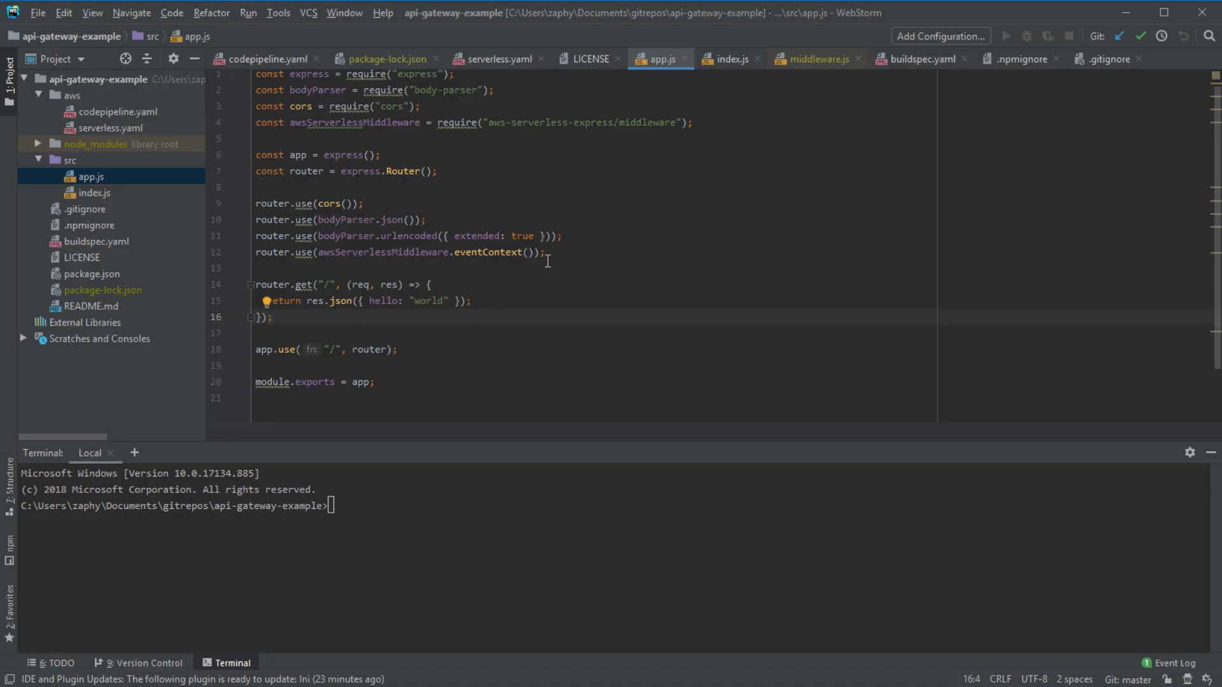
left_click_drag(626, 256, 216, 74)
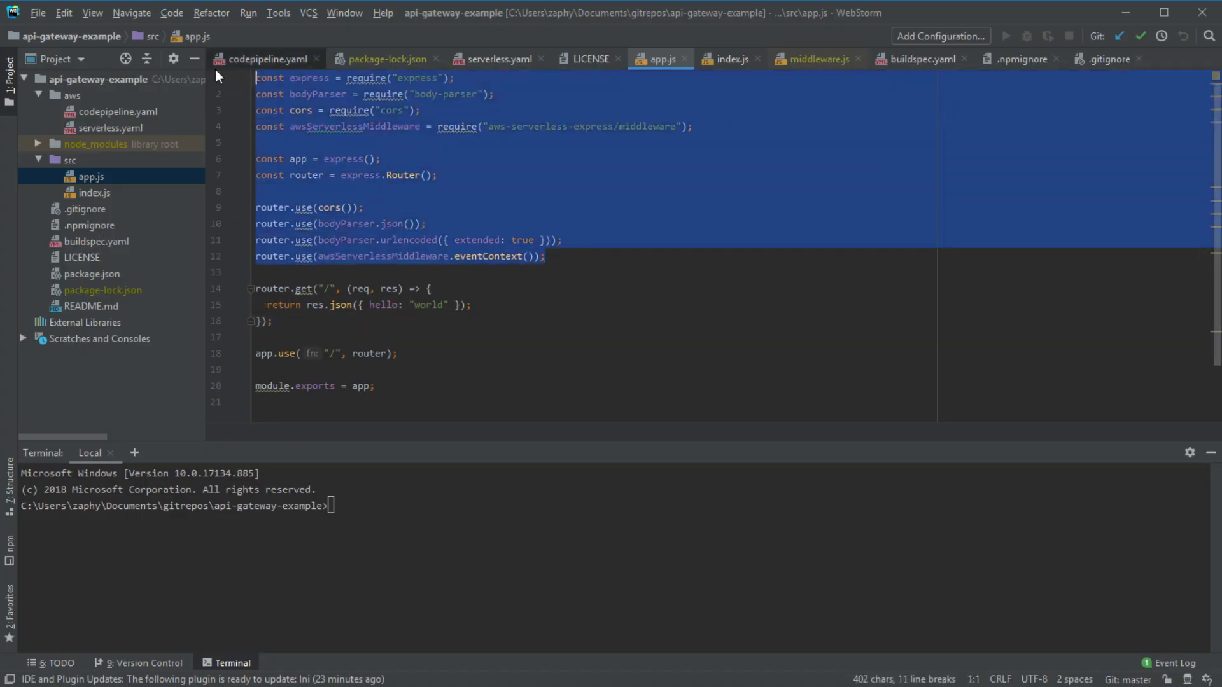
left_click_drag(560, 257, 129, 66)
left_click_drag(561, 266, 130, 65)
left_click_drag(629, 258, 89, 74)
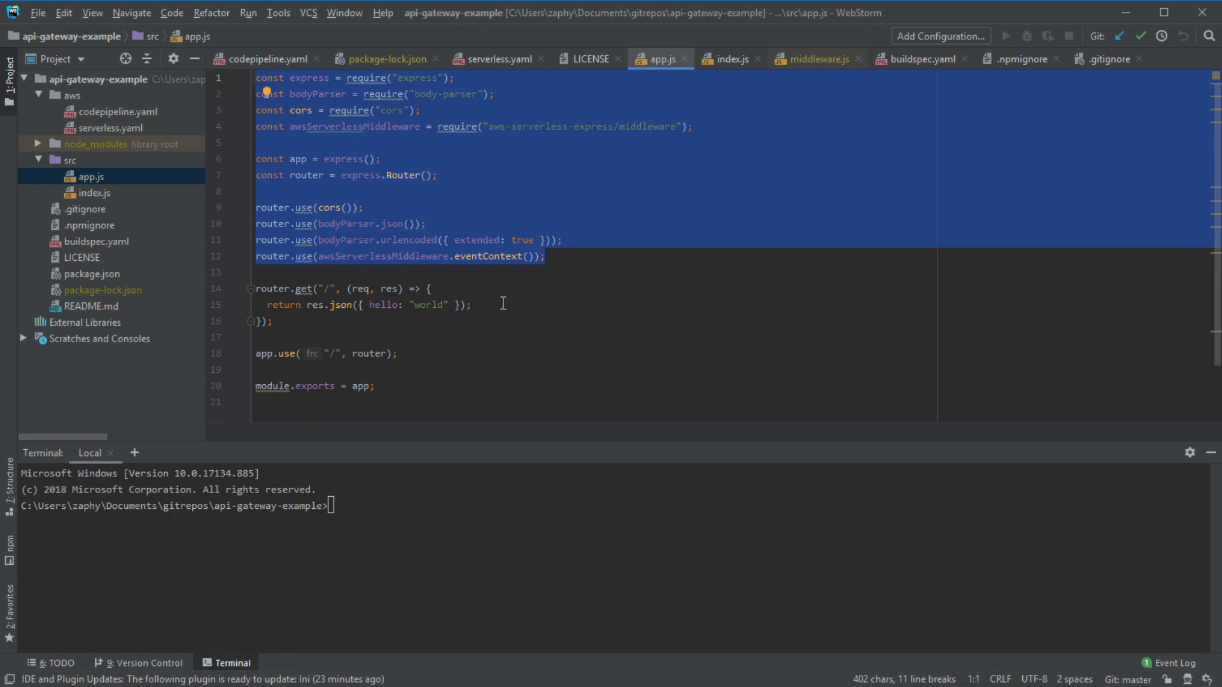
left_click(697, 302)
left_click(585, 270)
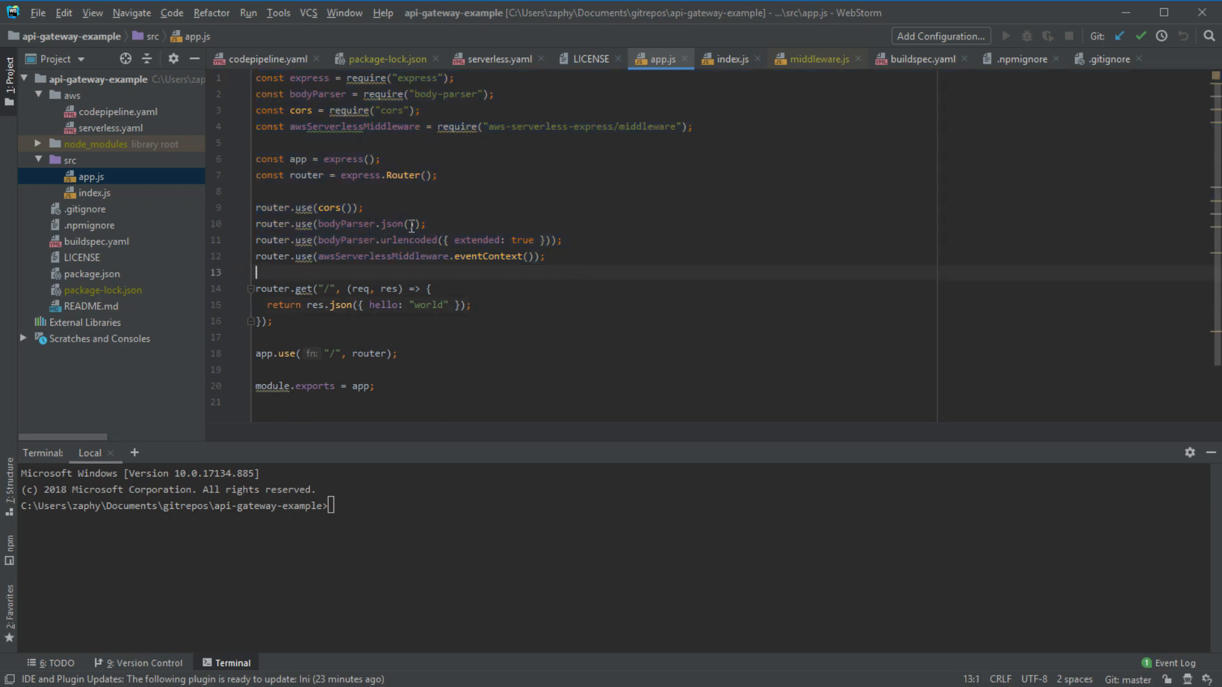
- Switch back and forth between codepipeline.yaml and serverless.yaml, then open package.json at its top
double_click(121, 112)
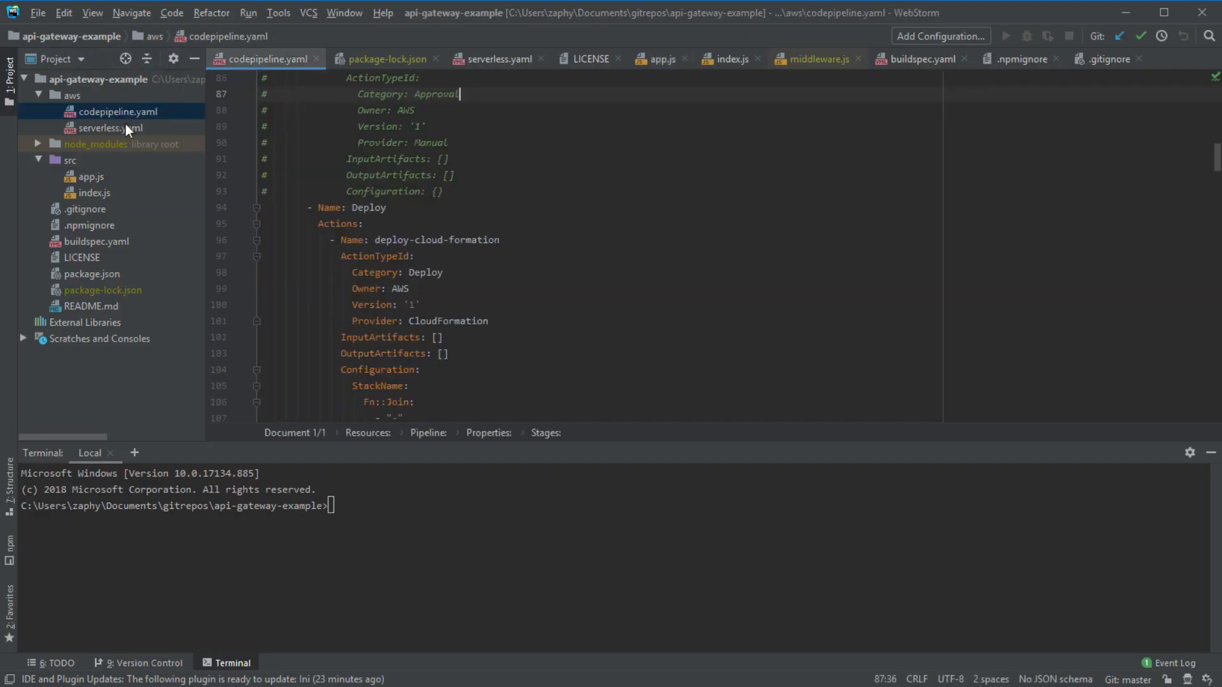
double_click(126, 127)
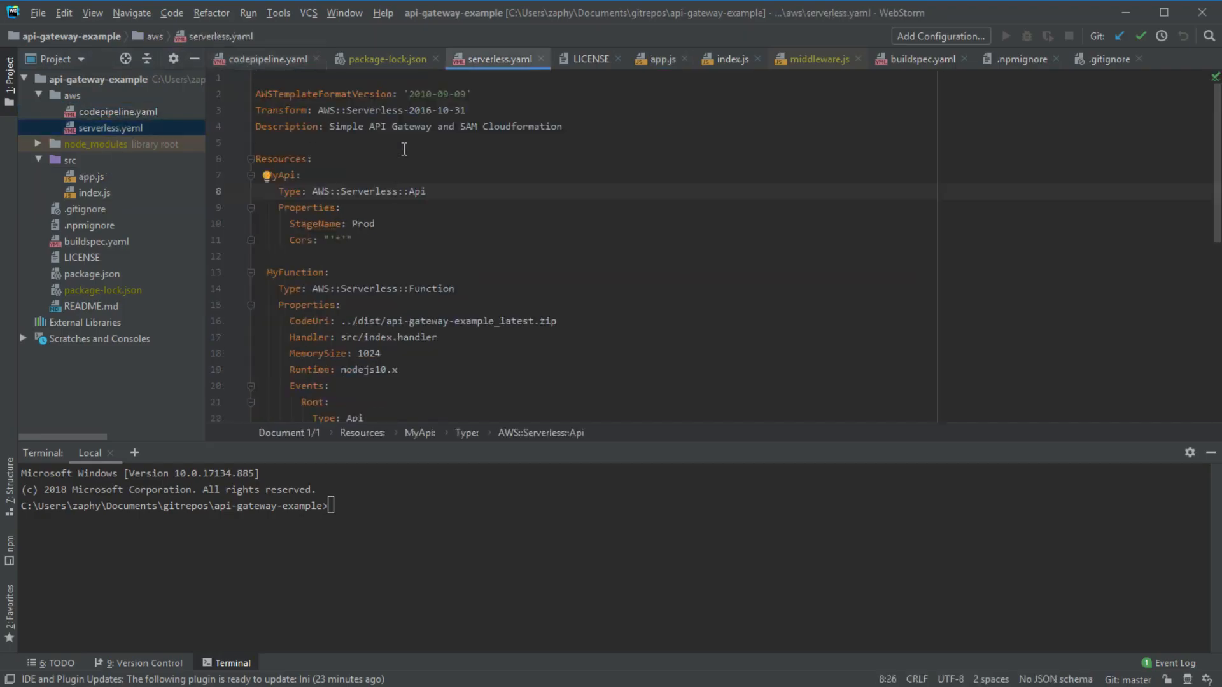
double_click(109, 116)
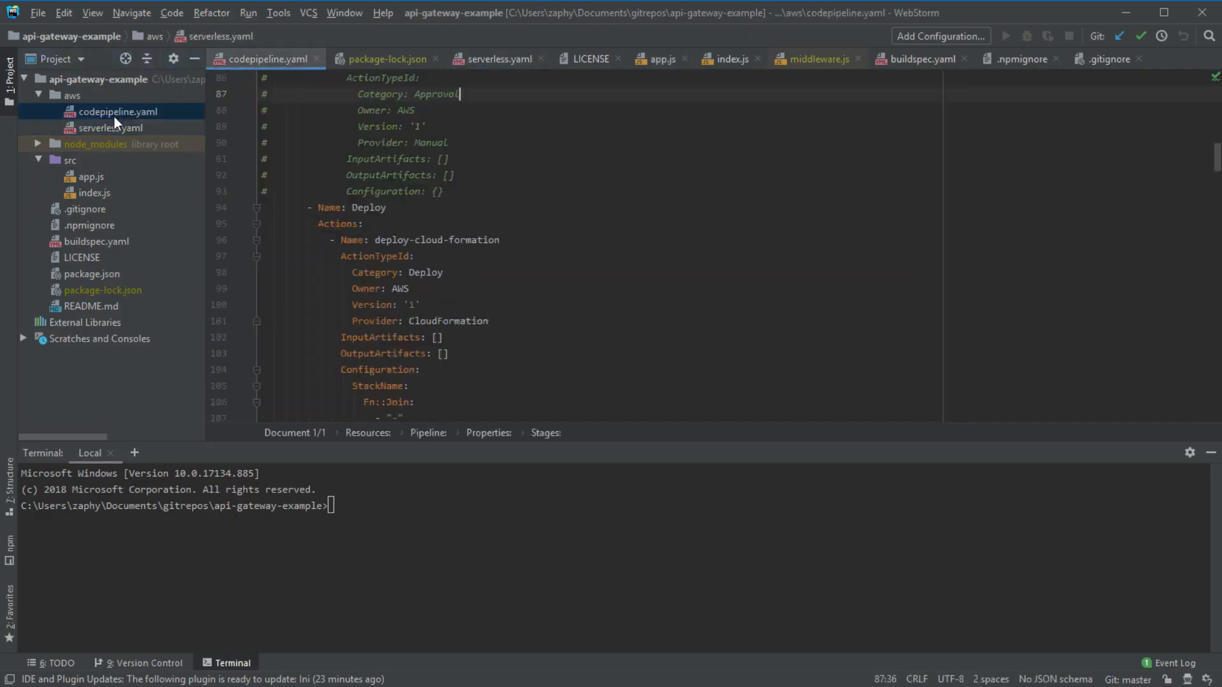
double_click(105, 126)
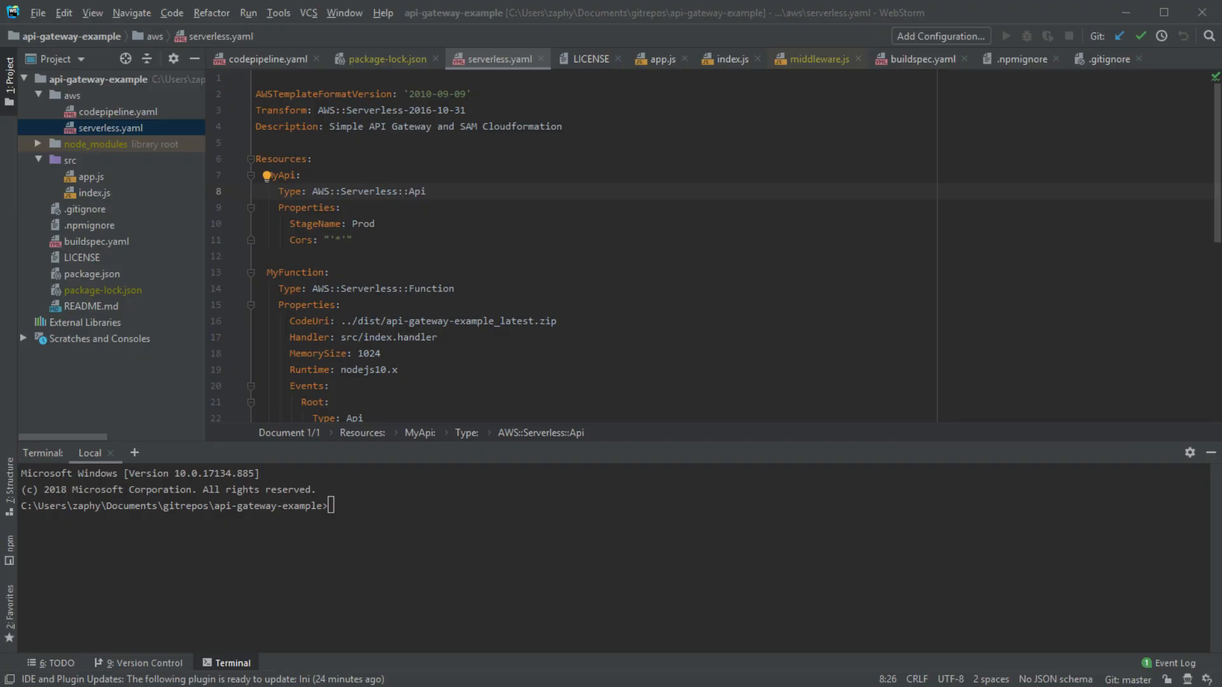
double_click(91, 275)
scroll(434, 313, "up", 5)
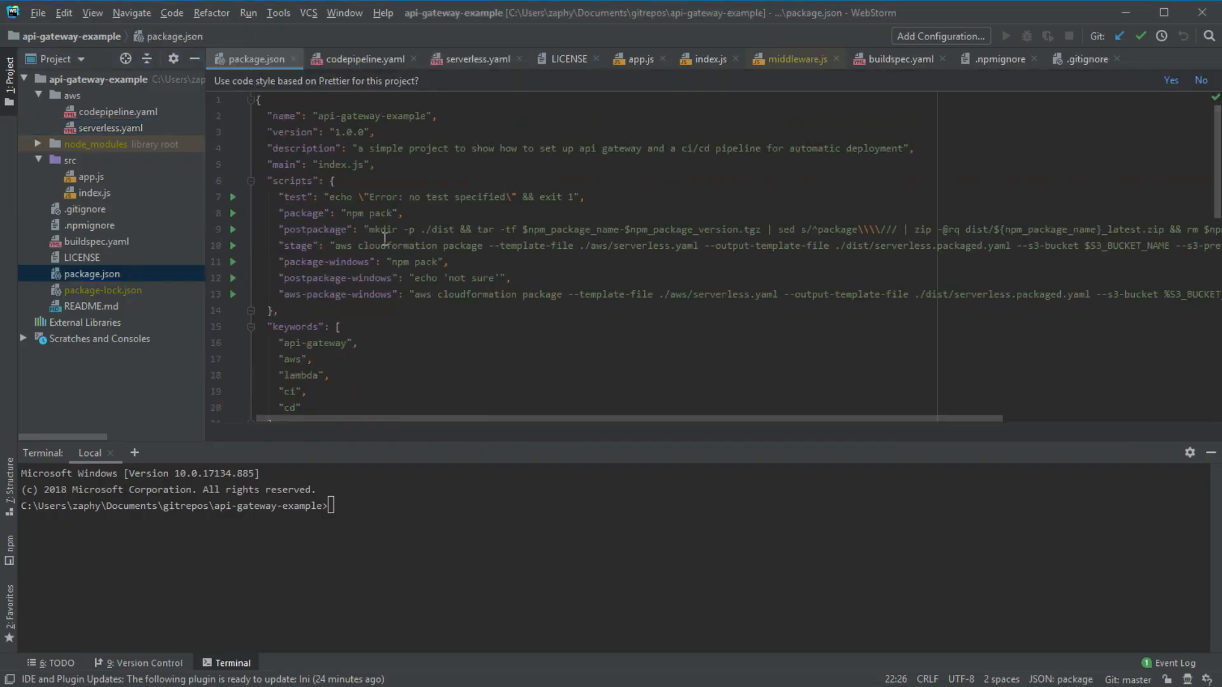
- Highlight the opening fields of package.json
left_click_drag(255, 101, 356, 343)
left_click(357, 343)
scroll(419, 267, "down", 7)
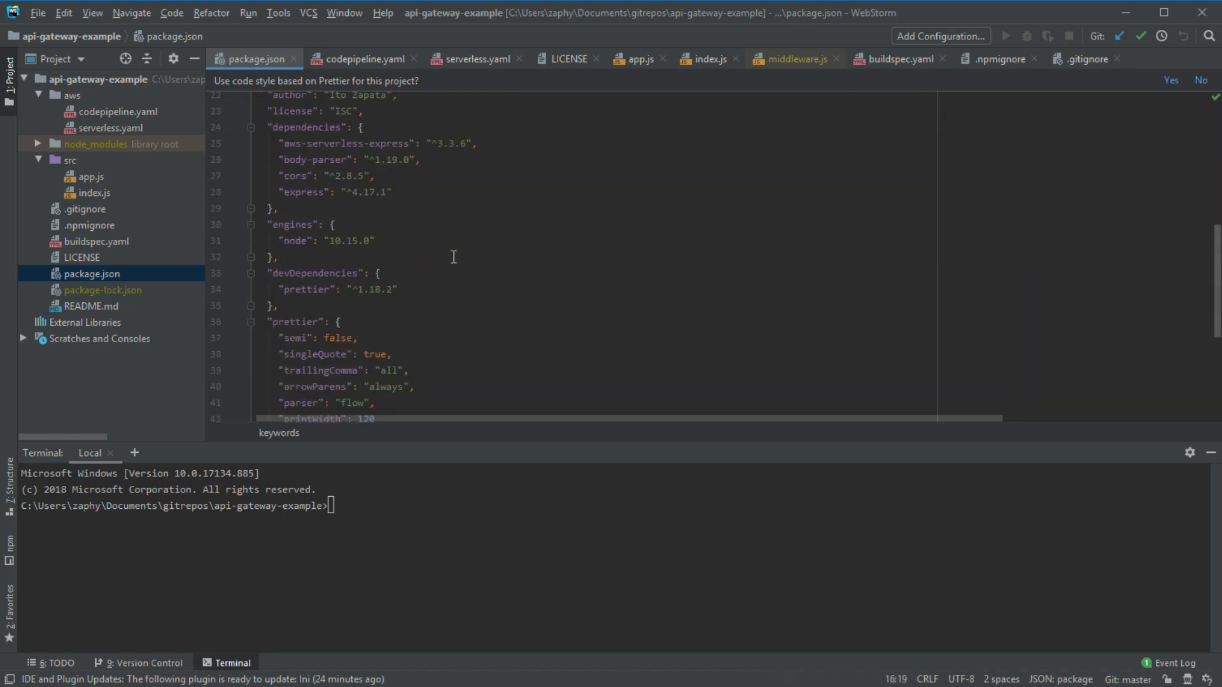
scroll(454, 257, "up", 1)
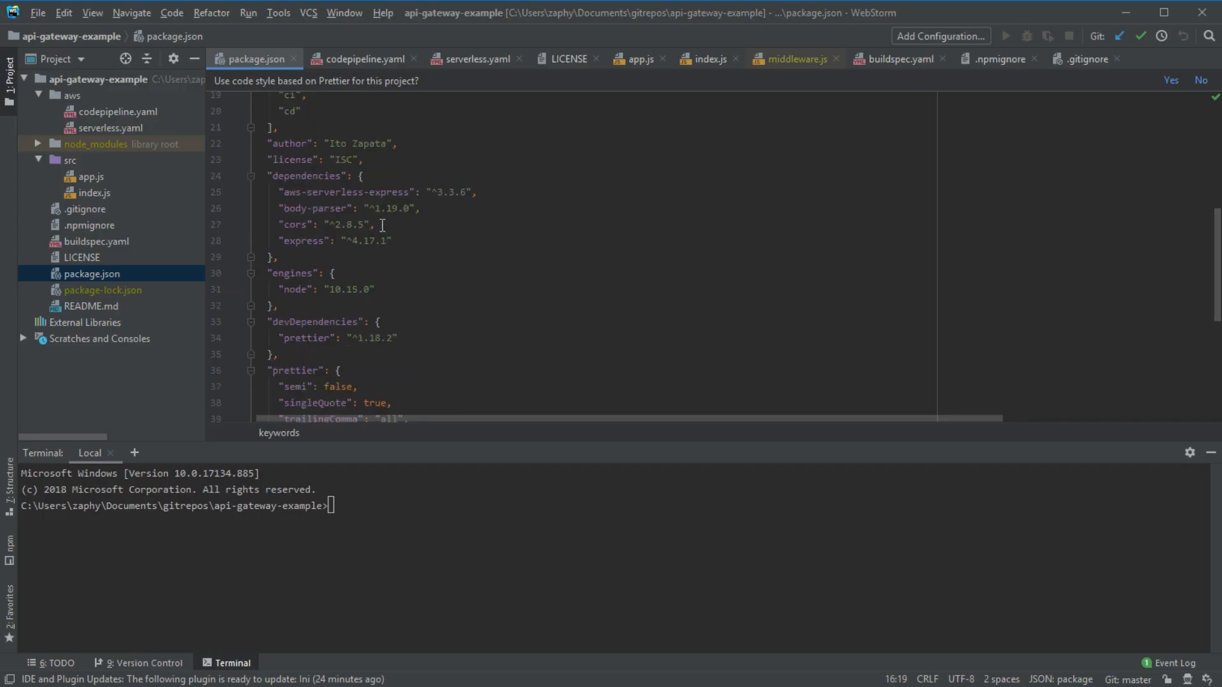
- Go over the dependencies: express, cors, body-parser and aws-serverless-express
left_click_drag(401, 242, 272, 224)
double_click(295, 242)
double_click(294, 225)
left_click_drag(330, 210, 190, 199)
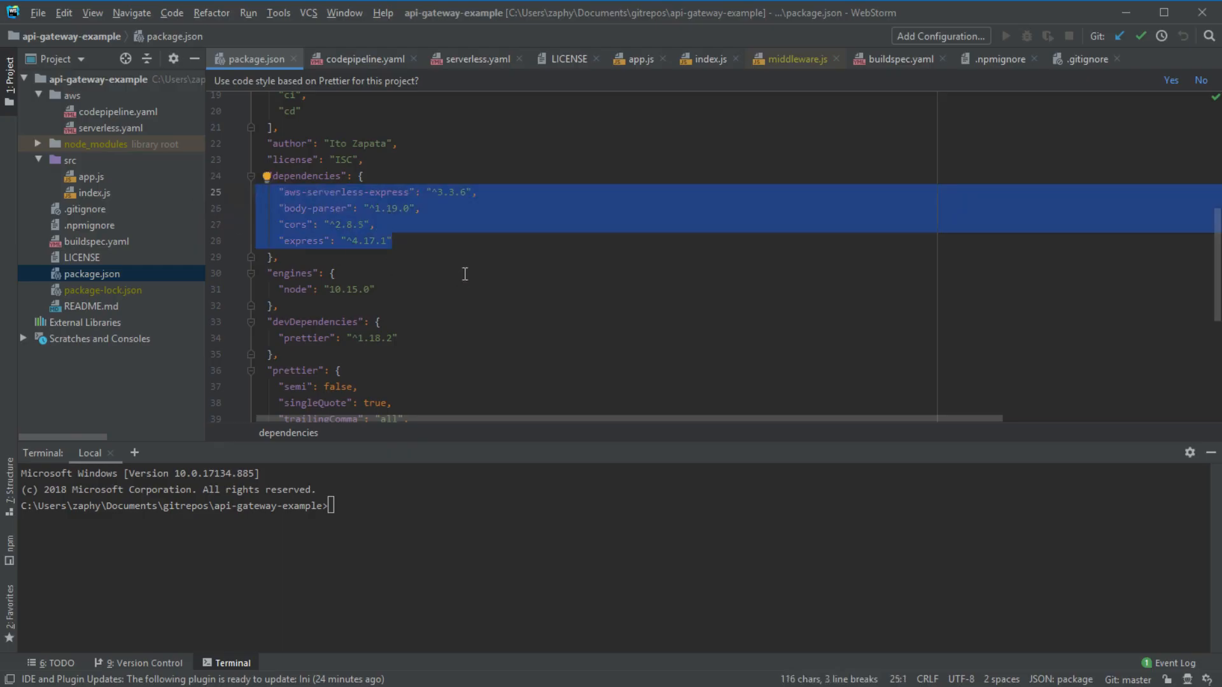
left_click(395, 192)
left_click(291, 241)
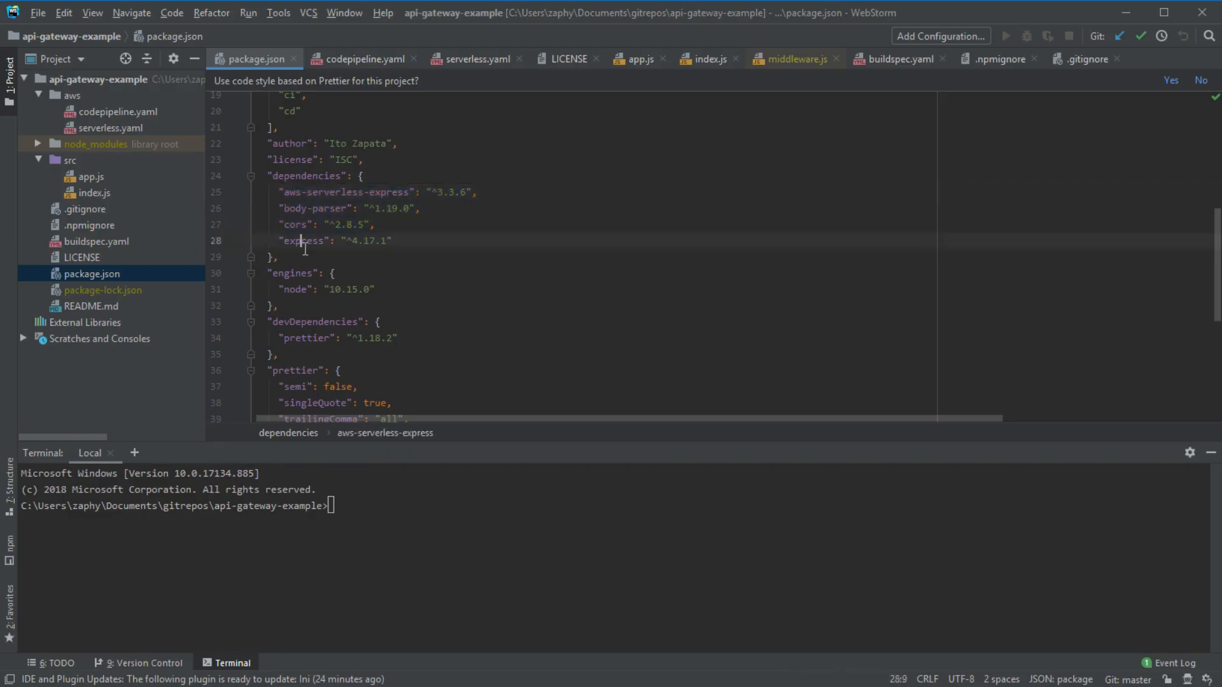
left_click(289, 224)
double_click(290, 208)
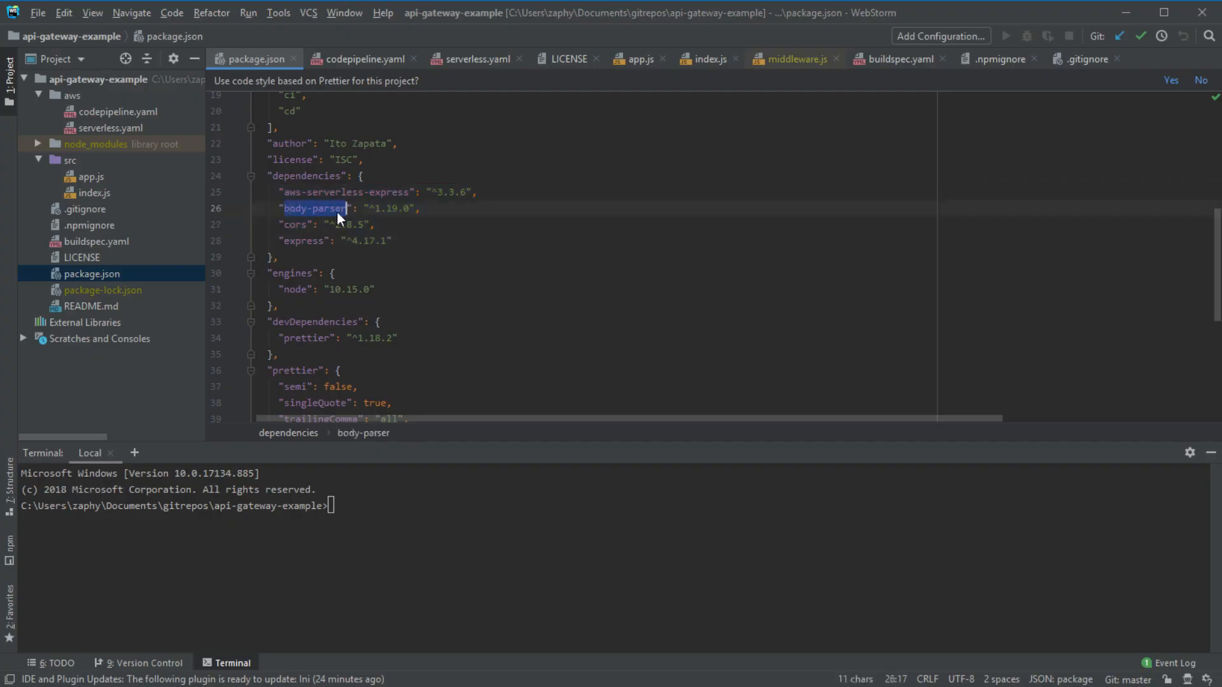
- Highlight the four bundleDependencies entries and then the scripts block
scroll(457, 267, "down", 5)
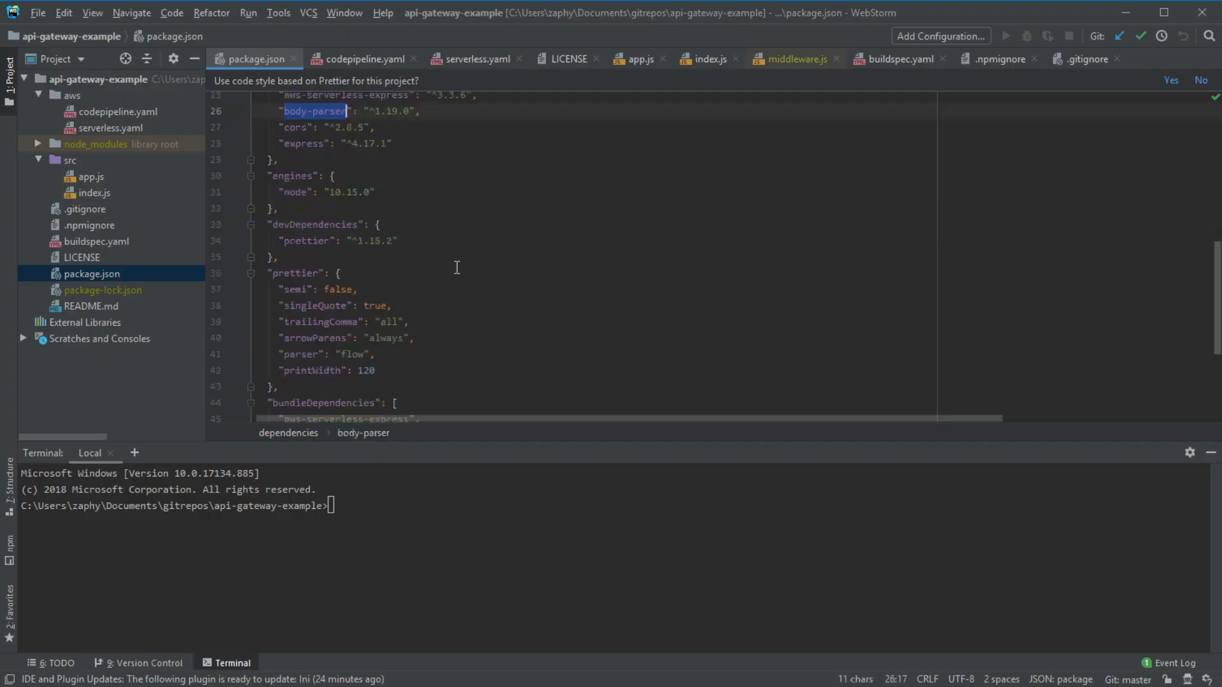
left_click_drag(344, 324, 210, 272)
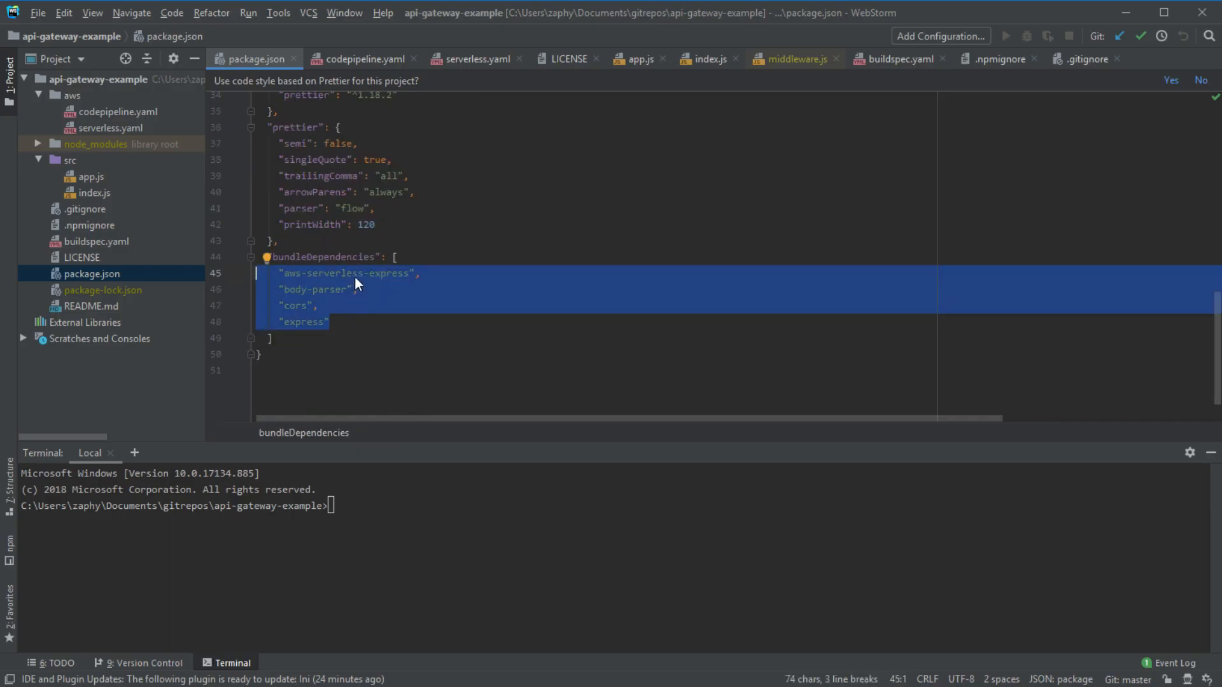
scroll(354, 280, "up", 1)
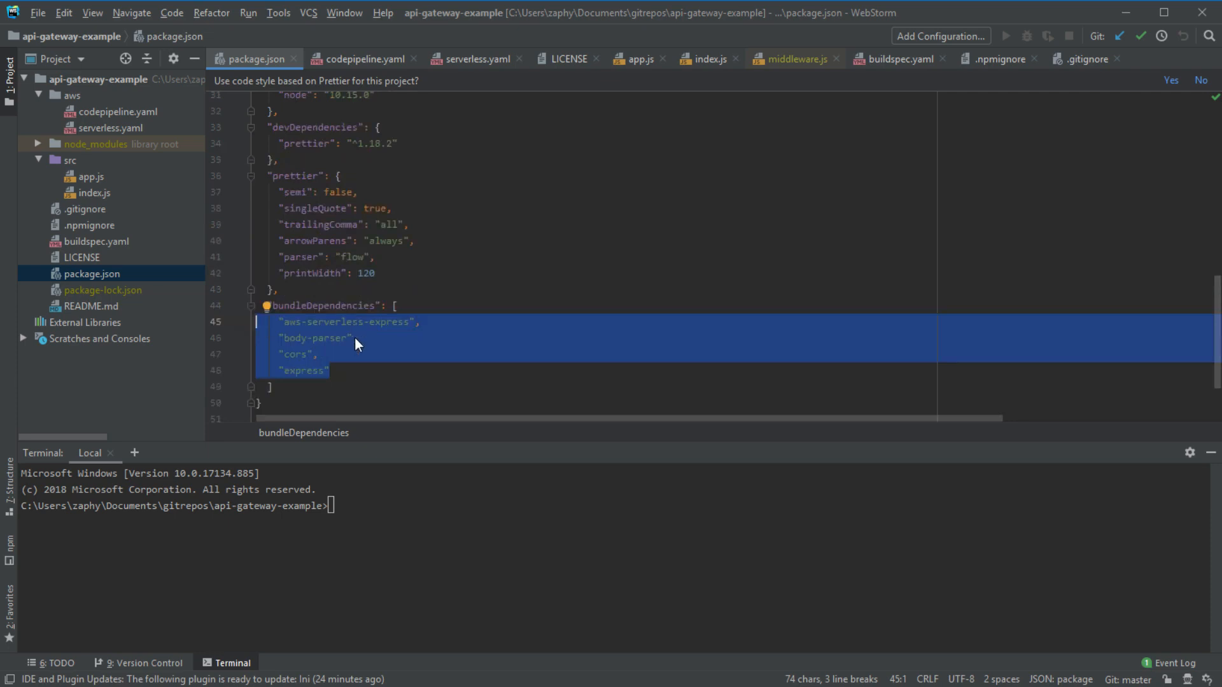
scroll(354, 338, "up", 5)
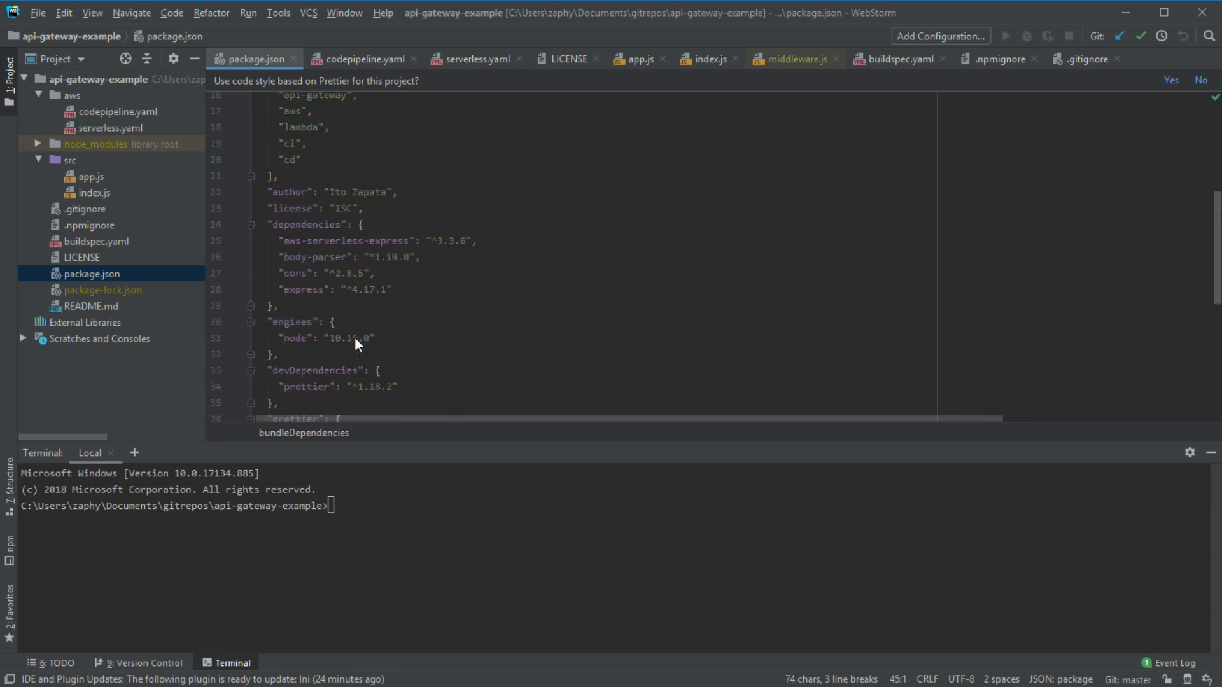
scroll(354, 337, "up", 5)
left_click_drag(279, 194, 515, 290)
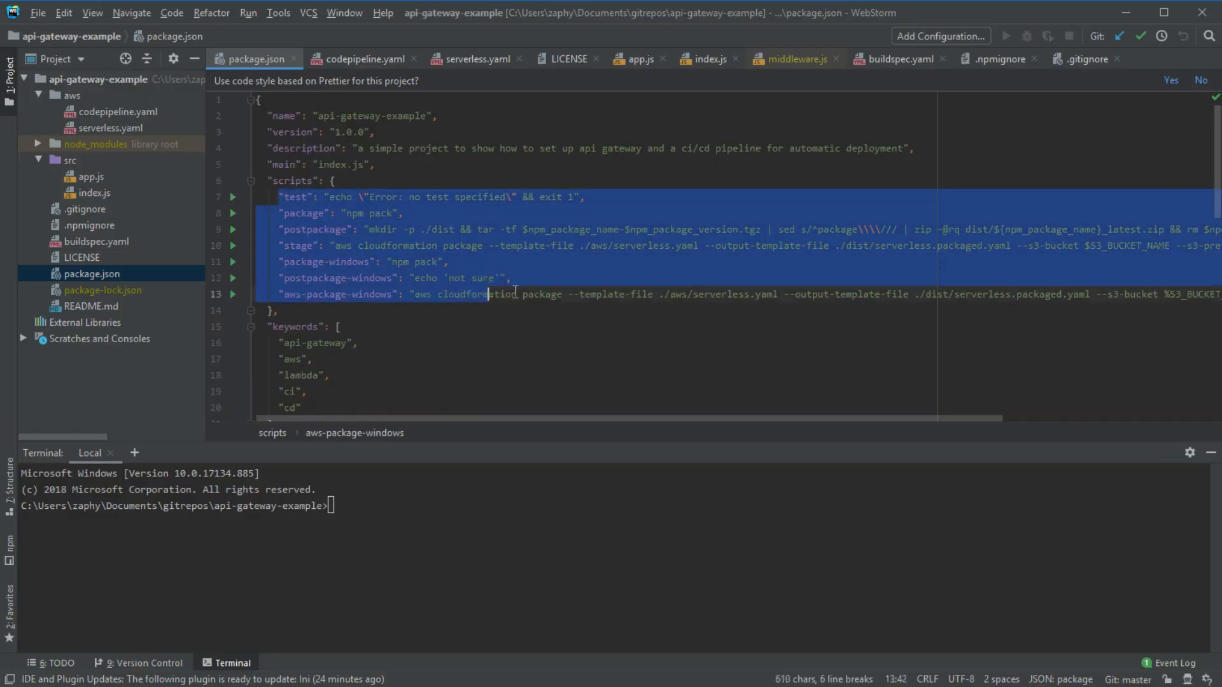
left_click(572, 249)
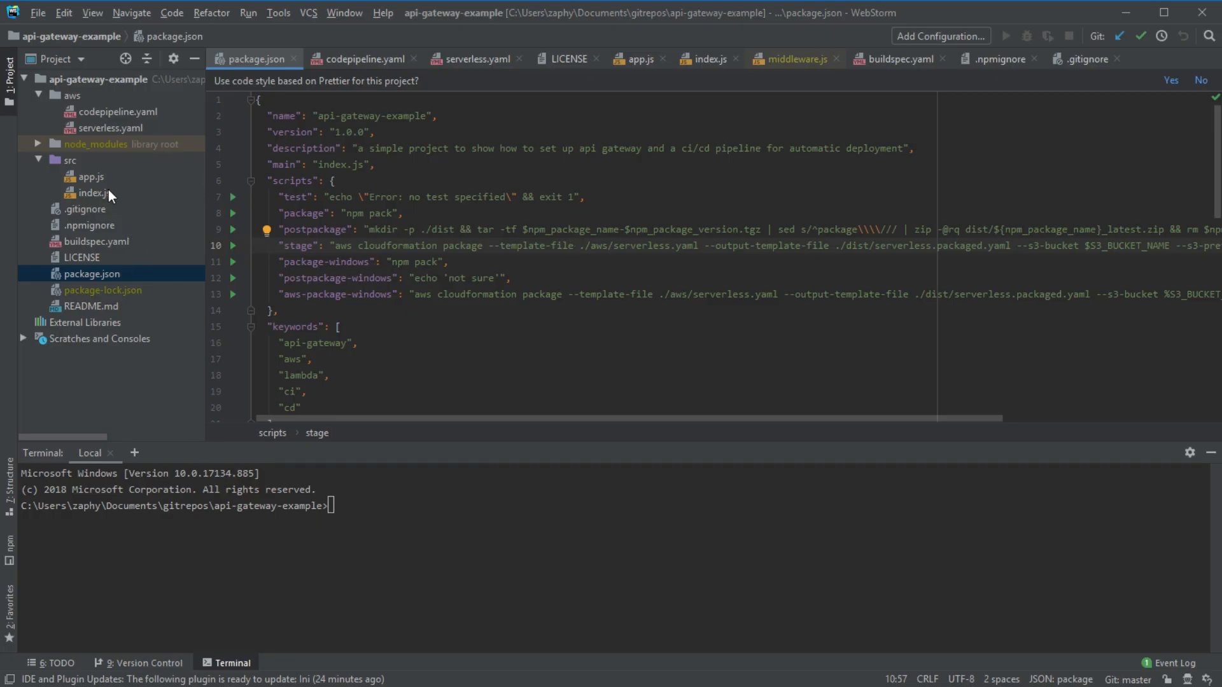
- Collapse the src folder and open buildspec.yaml
left_click(44, 162)
left_click(40, 160)
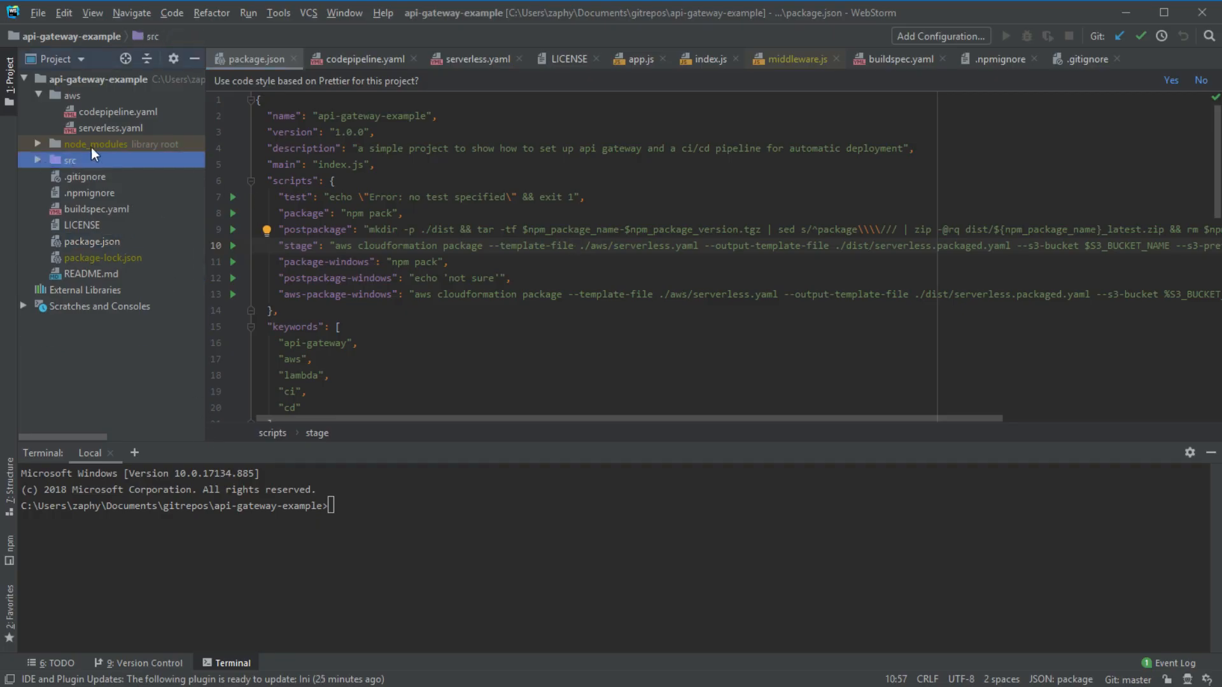
double_click(109, 207)
- Select all of buildspec.yaml, then open codepipeline.yaml and scroll to its top
left_click_drag(414, 316, 203, 71)
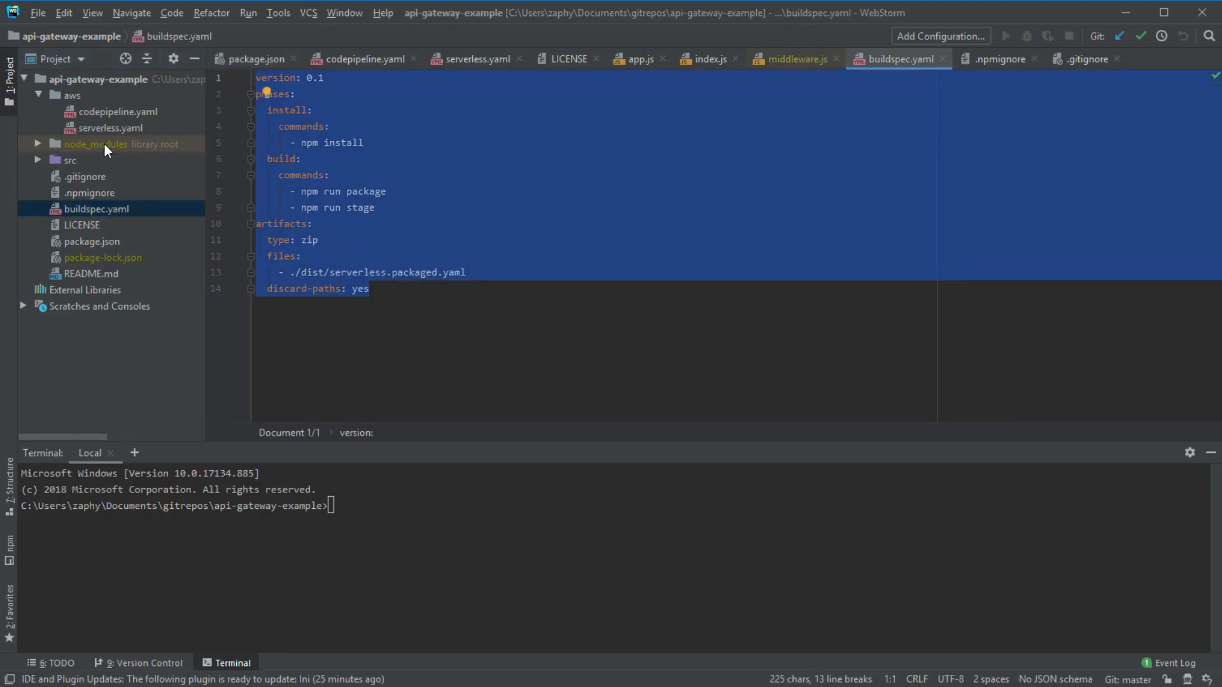
double_click(112, 111)
scroll(368, 219, "up", 20)
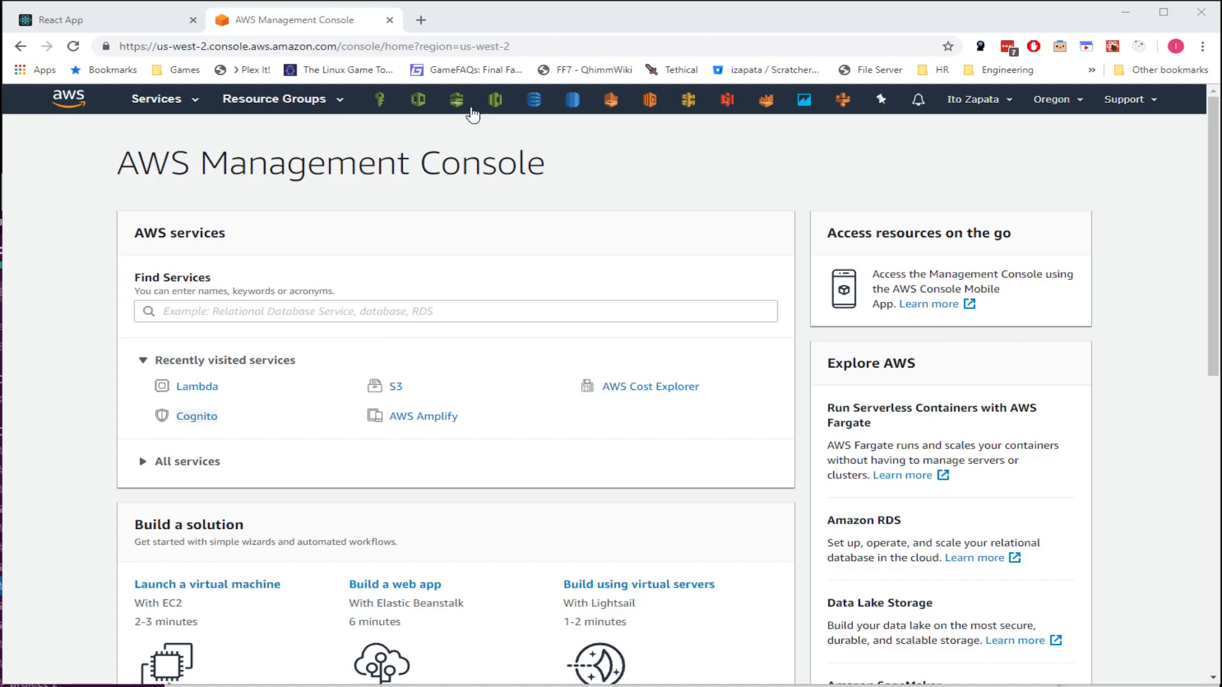
- Open CodePipeline's Getting started page, then the Pipelines list showing no pipelines
left_click(453, 109)
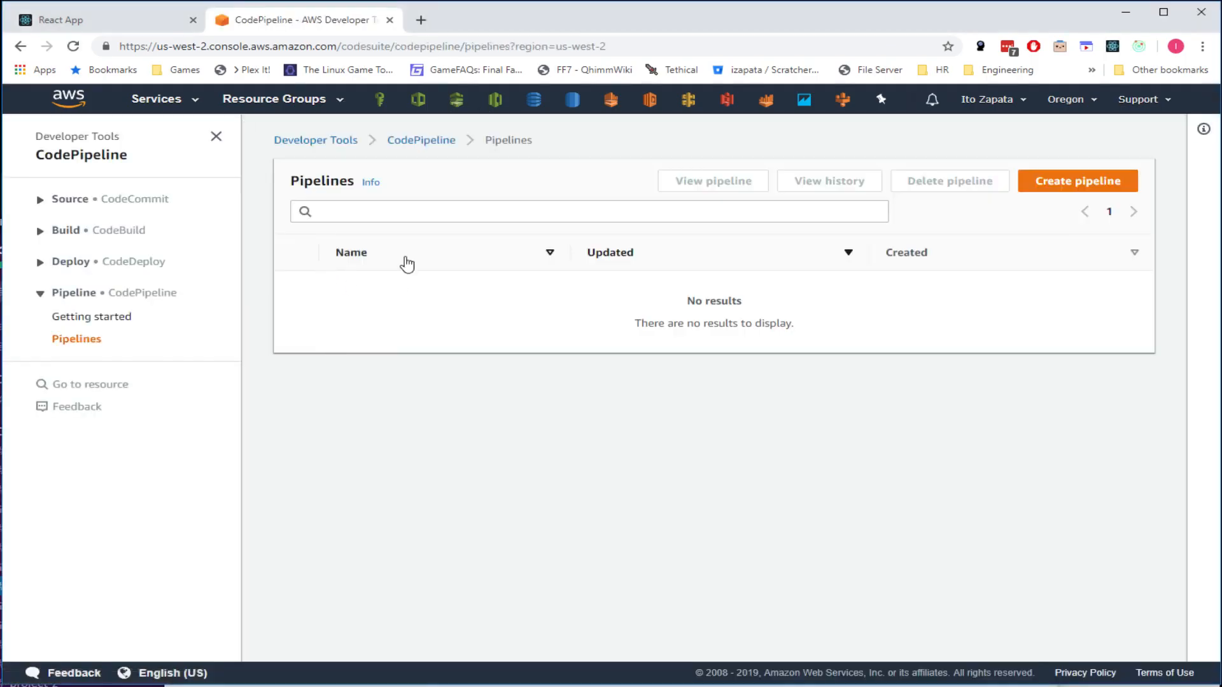
left_click(421, 140)
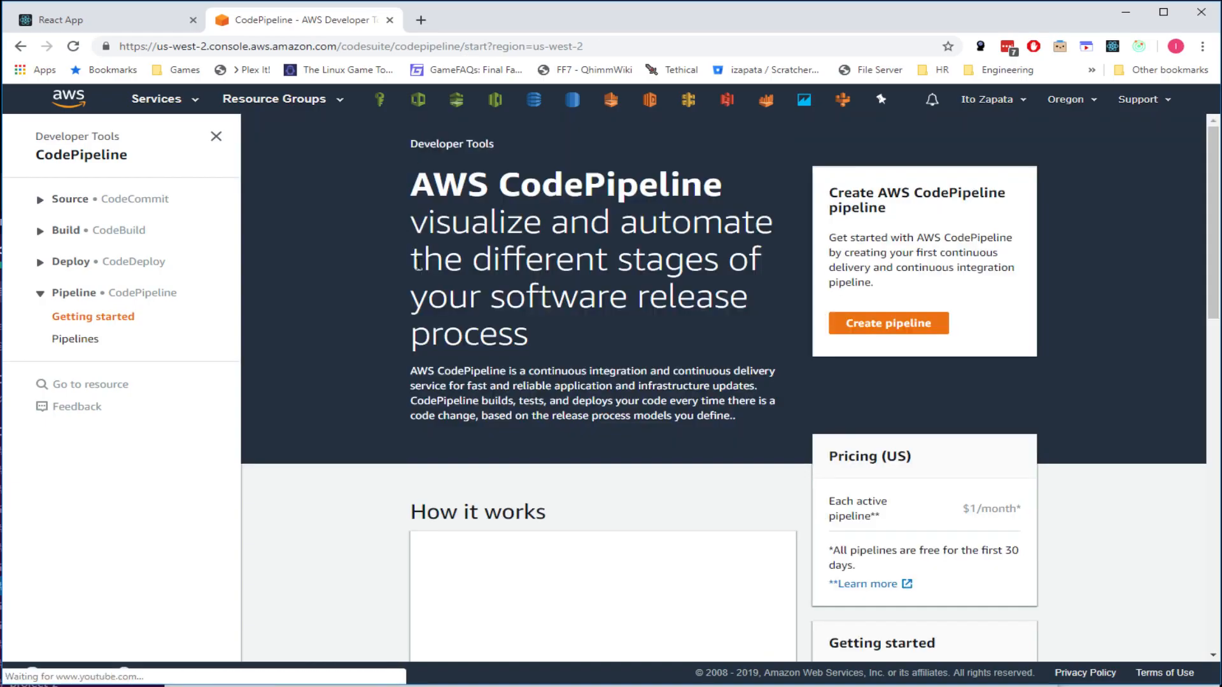
left_click_drag(412, 181, 721, 184)
left_click(722, 184)
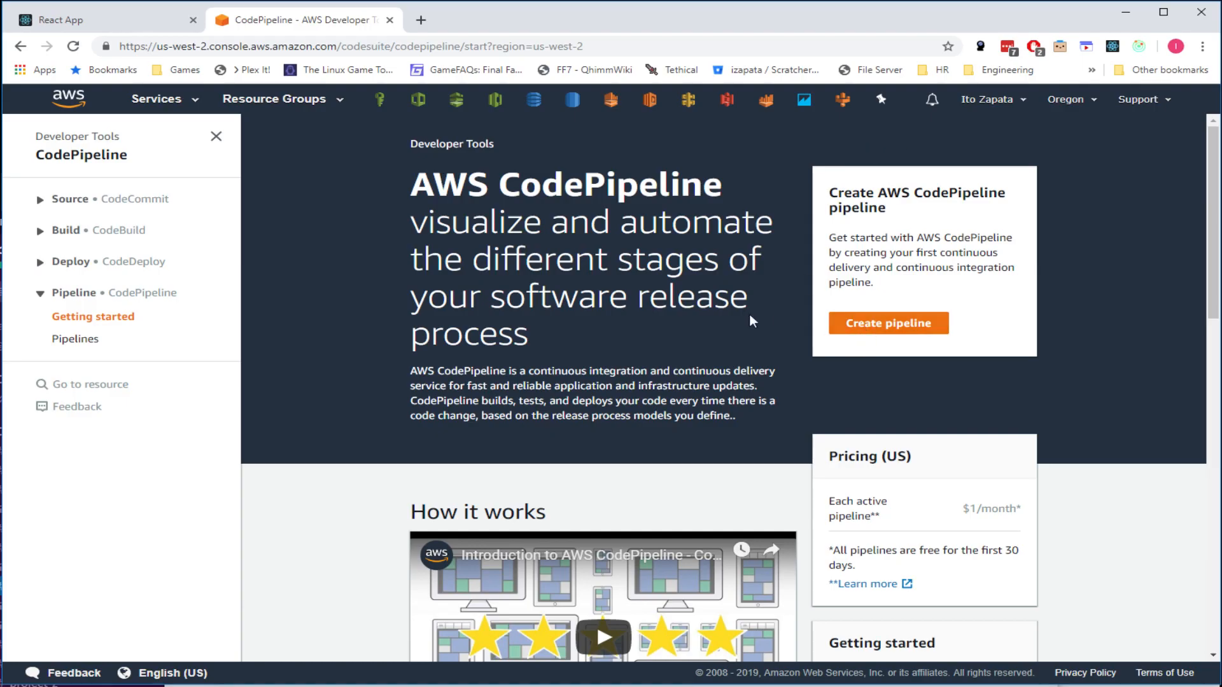
left_click(71, 341)
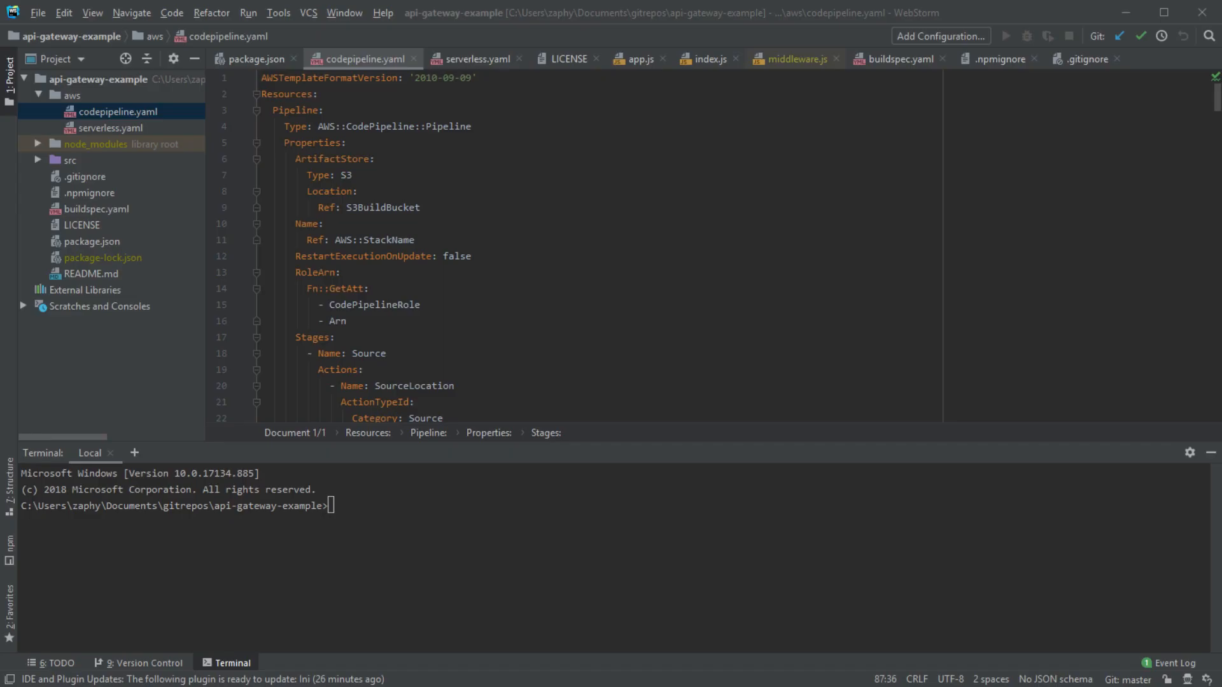
- Scroll through codepipeline.yaml, highlighting the Pipeline resource and its RestartExecutionOnUpdate: false setting
left_click(1179, 574)
scroll(403, 227, "down", 20)
scroll(402, 227, "down", 20)
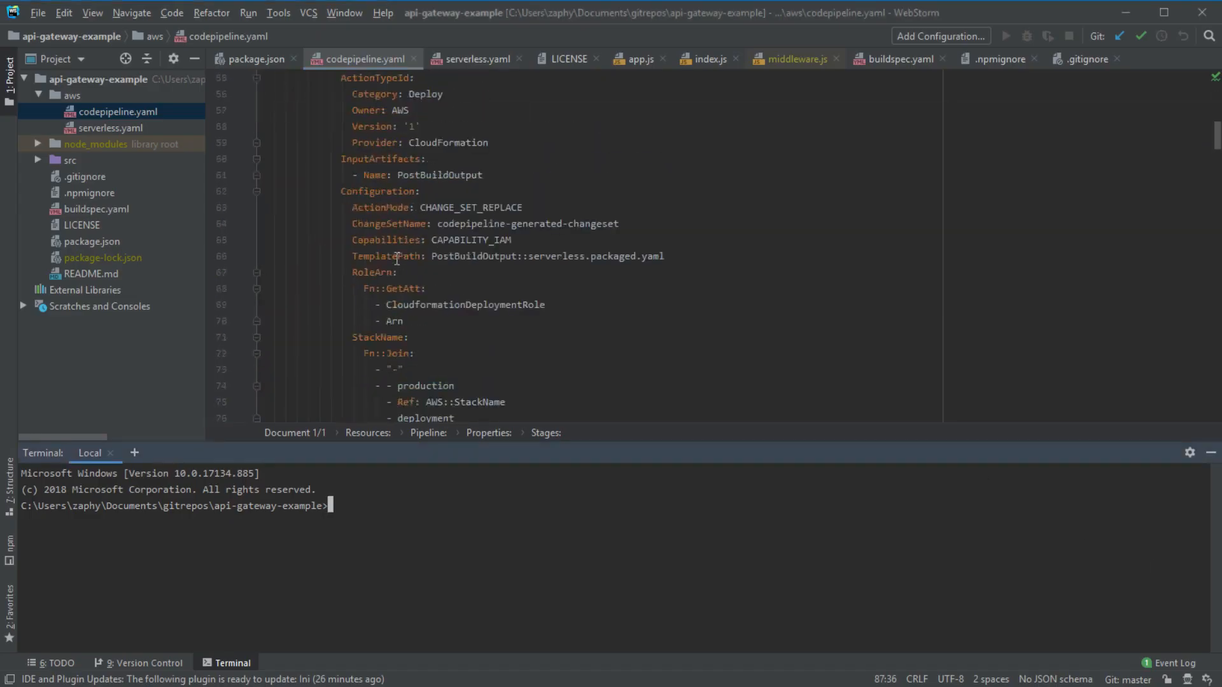
scroll(396, 264, "down", 20)
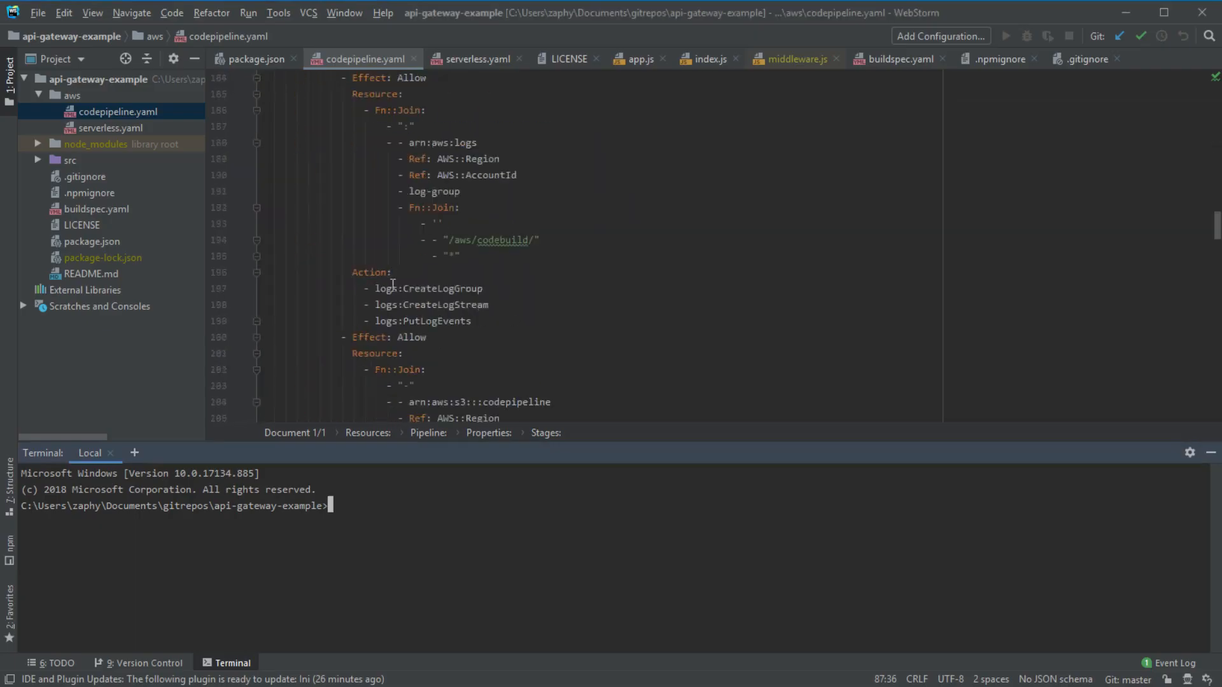
scroll(393, 284, "down", 20)
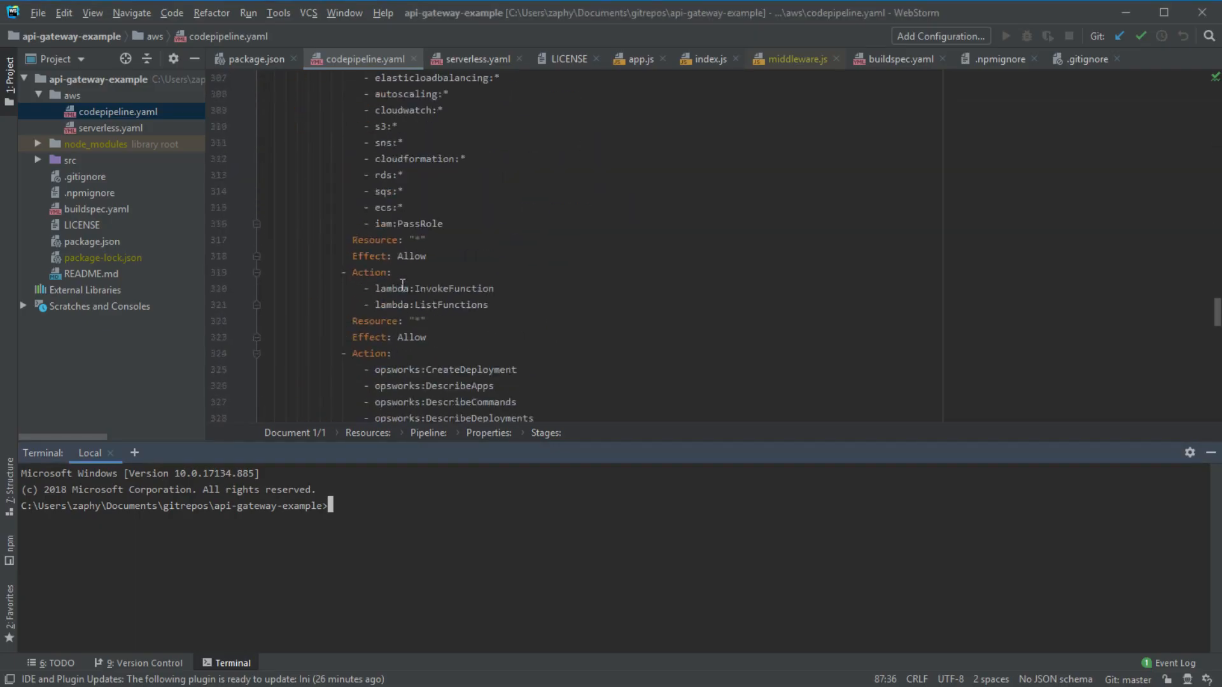
scroll(407, 289, "down", 20)
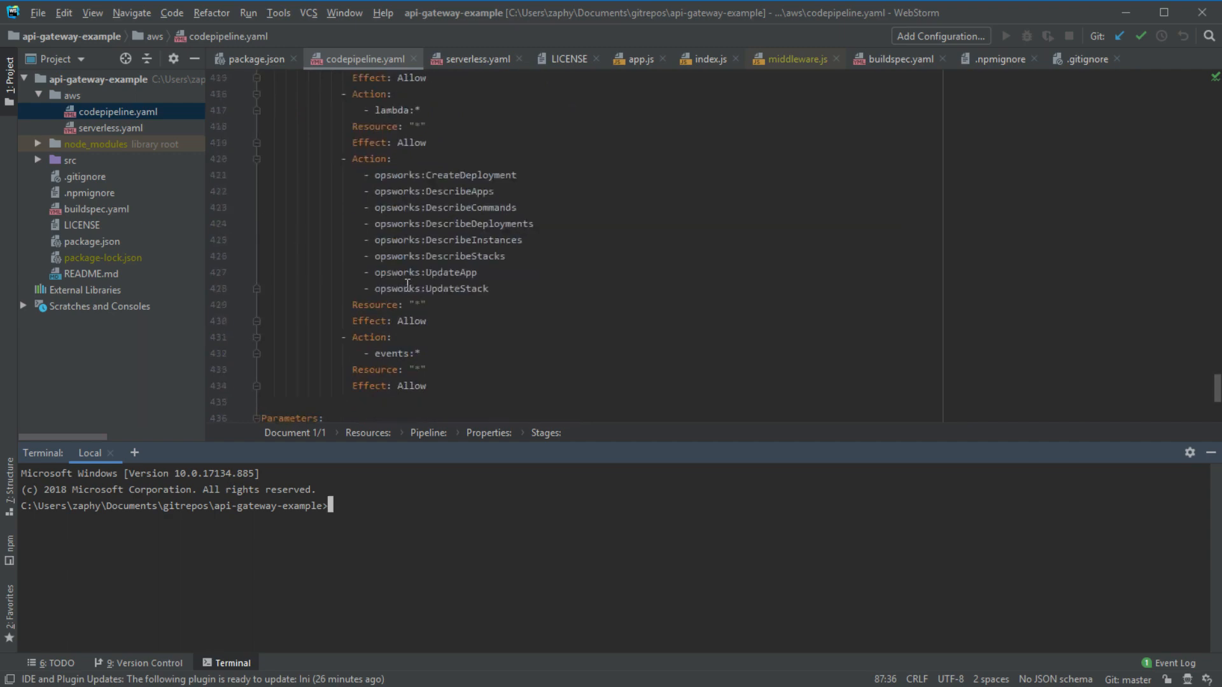
scroll(407, 286, "up", 10)
scroll(407, 285, "up", 18)
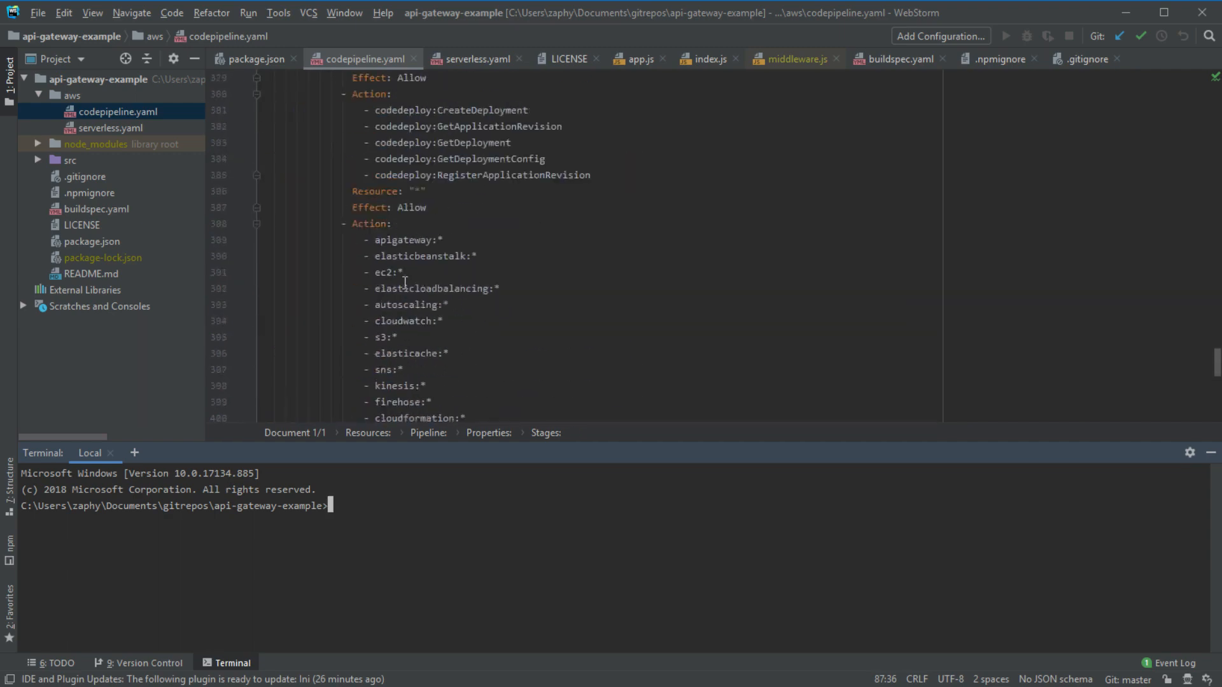
left_click_drag(1213, 368, 1205, 104)
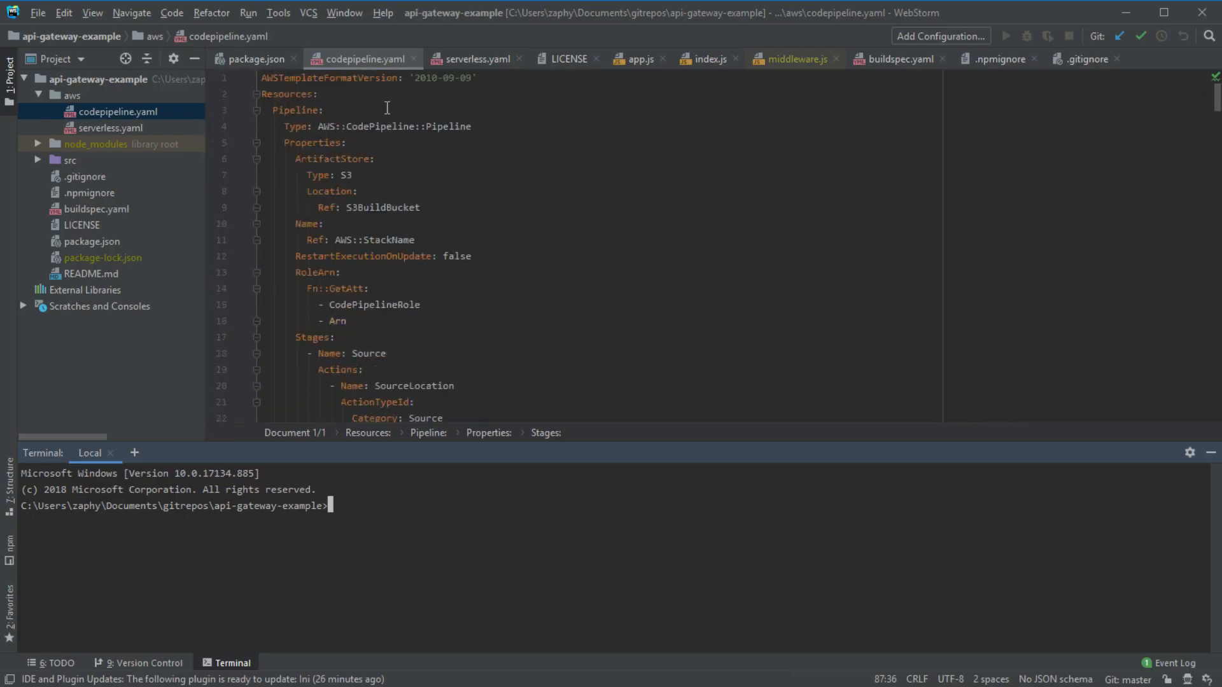
left_click_drag(660, 94, 558, 380)
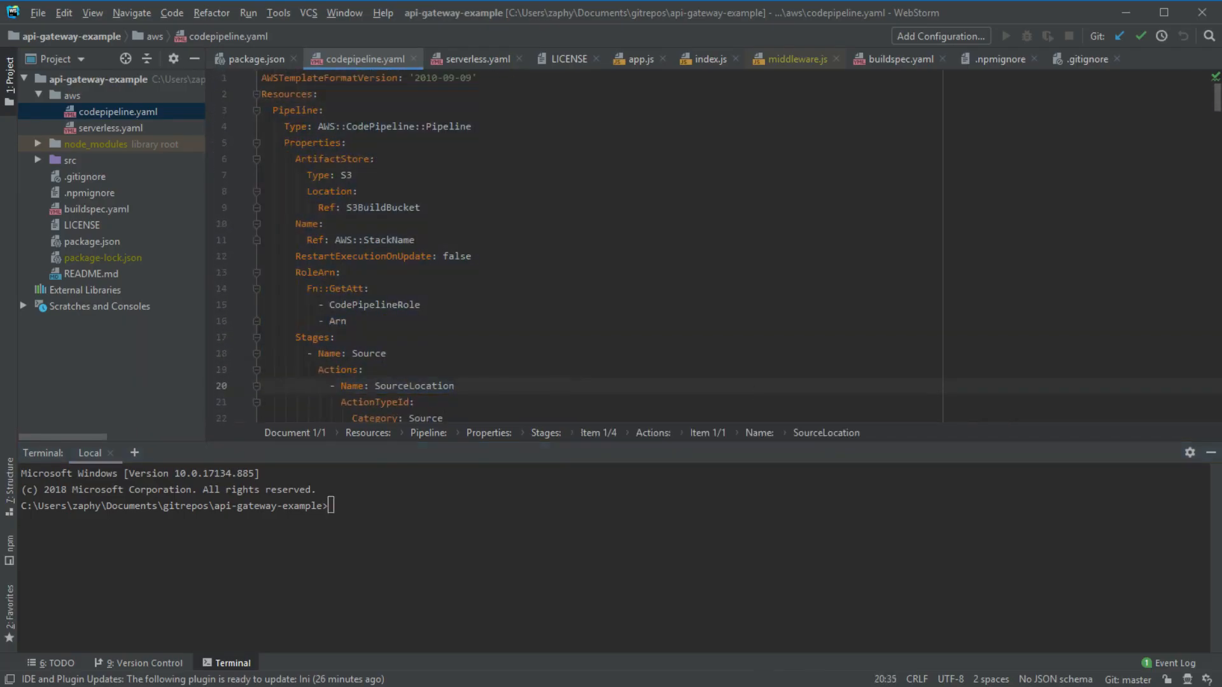
left_click(495, 258)
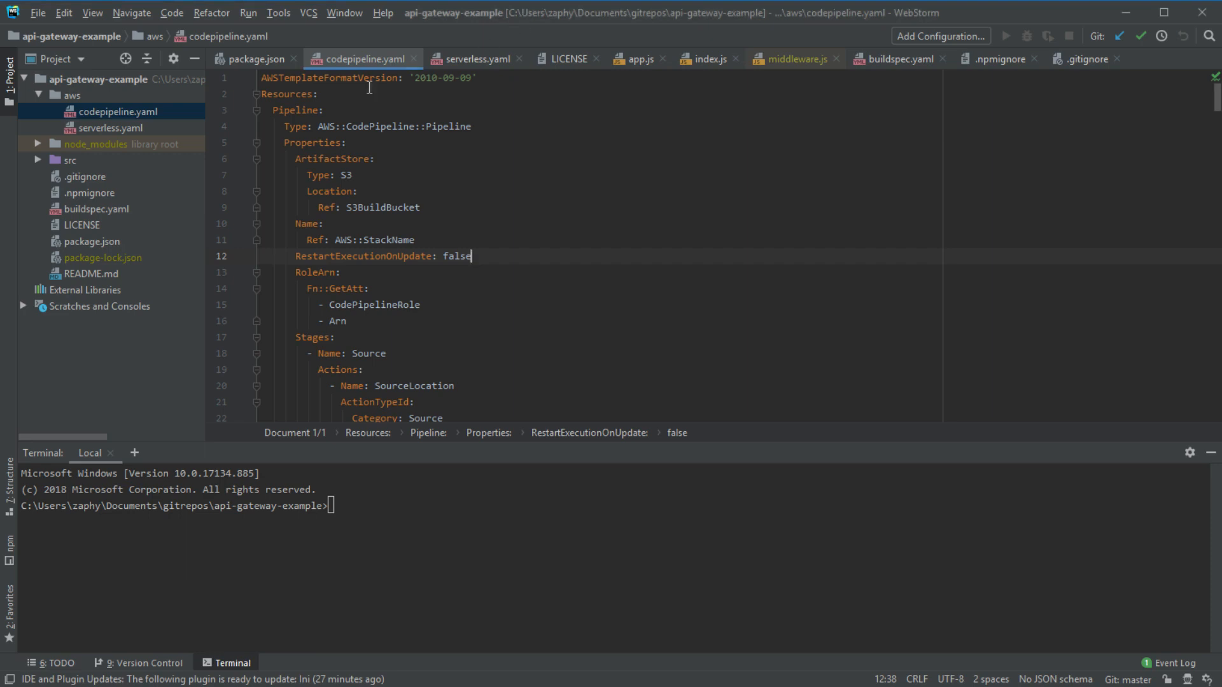
- Open serverless.yaml from the Project tree to read its MyApi and MyFunction definitions
double_click(121, 127)
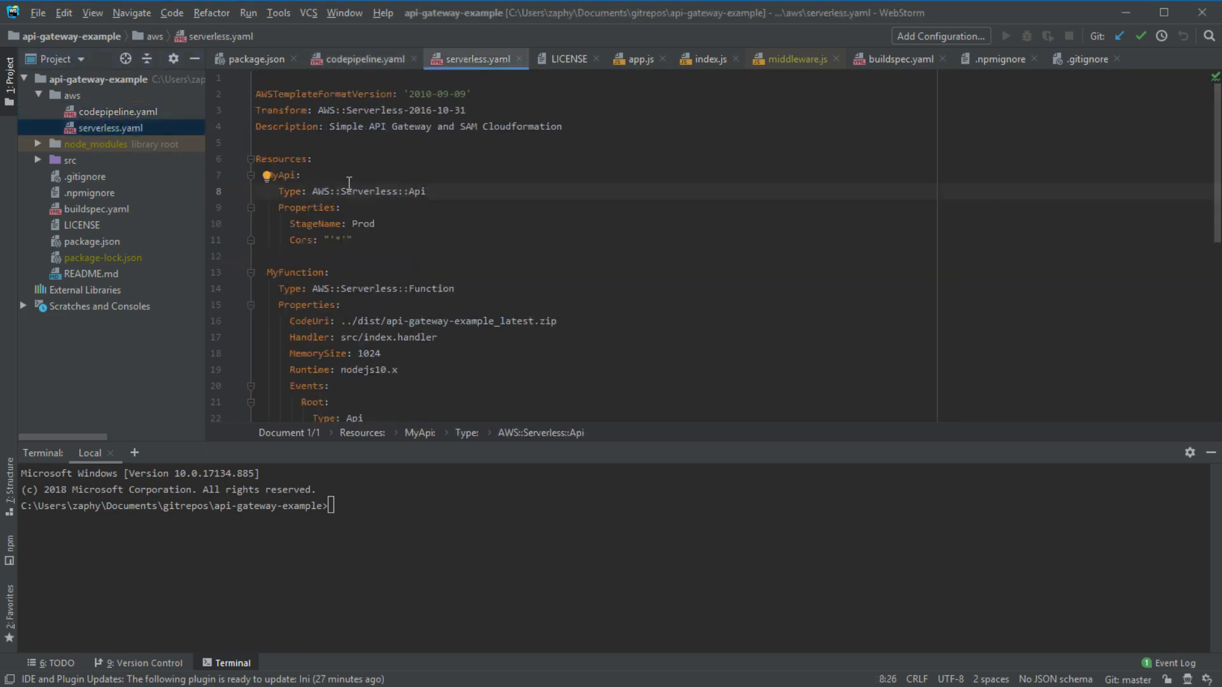
double_click(115, 131)
left_click(363, 223)
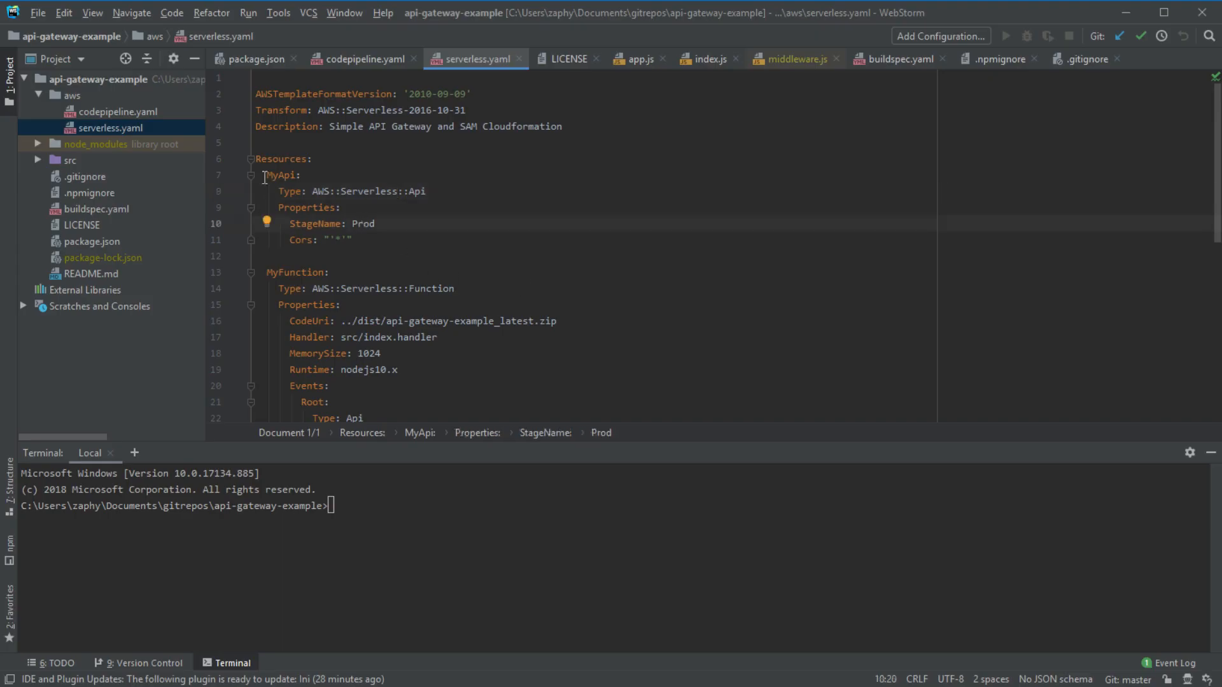
double_click(325, 191)
left_click_drag(325, 191, 415, 191)
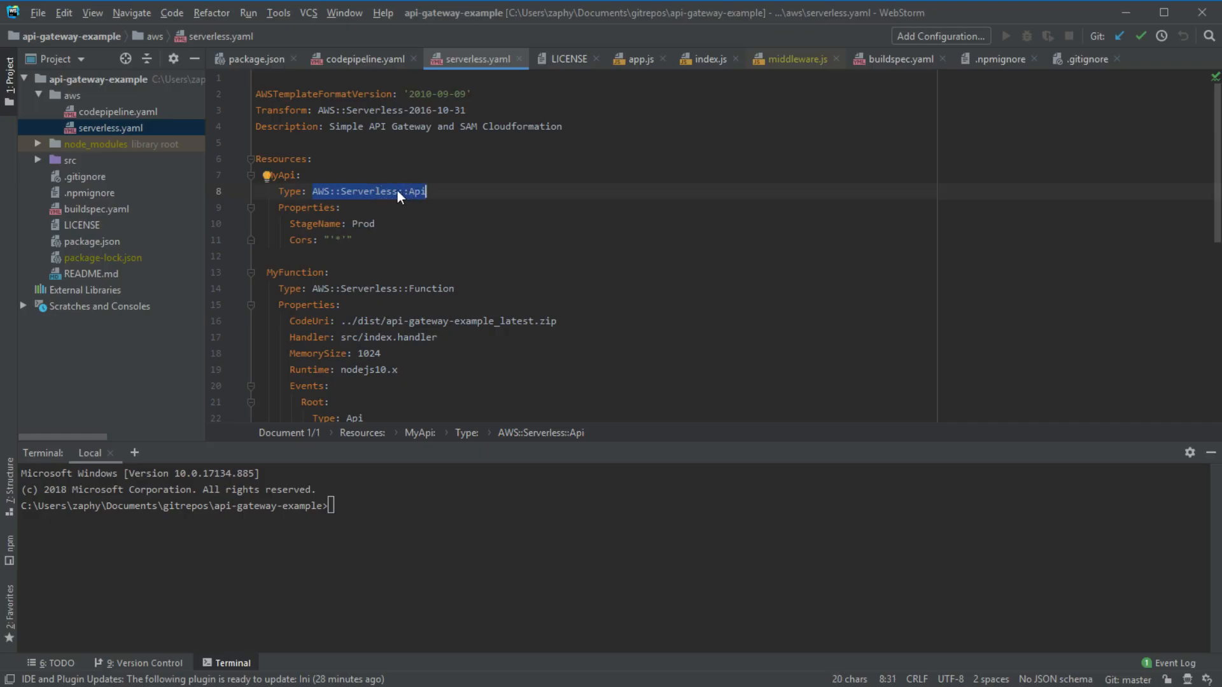
scroll(398, 197, "down", 2)
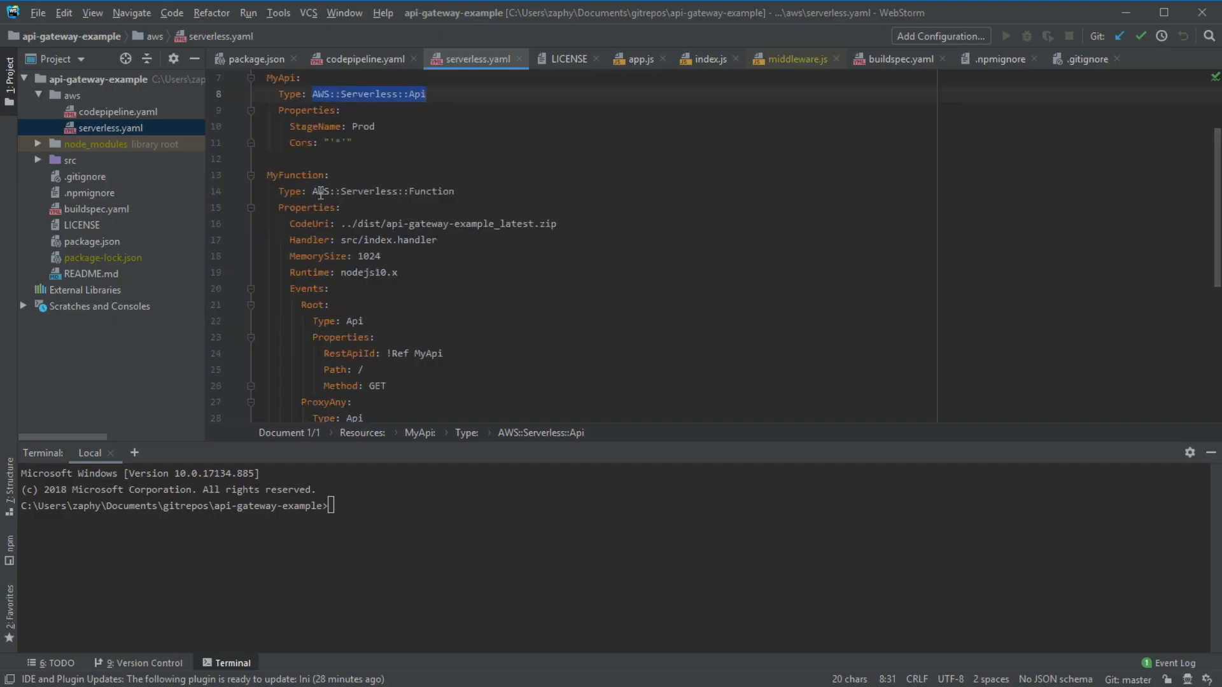
double_click(321, 193)
left_click_drag(324, 193, 514, 197)
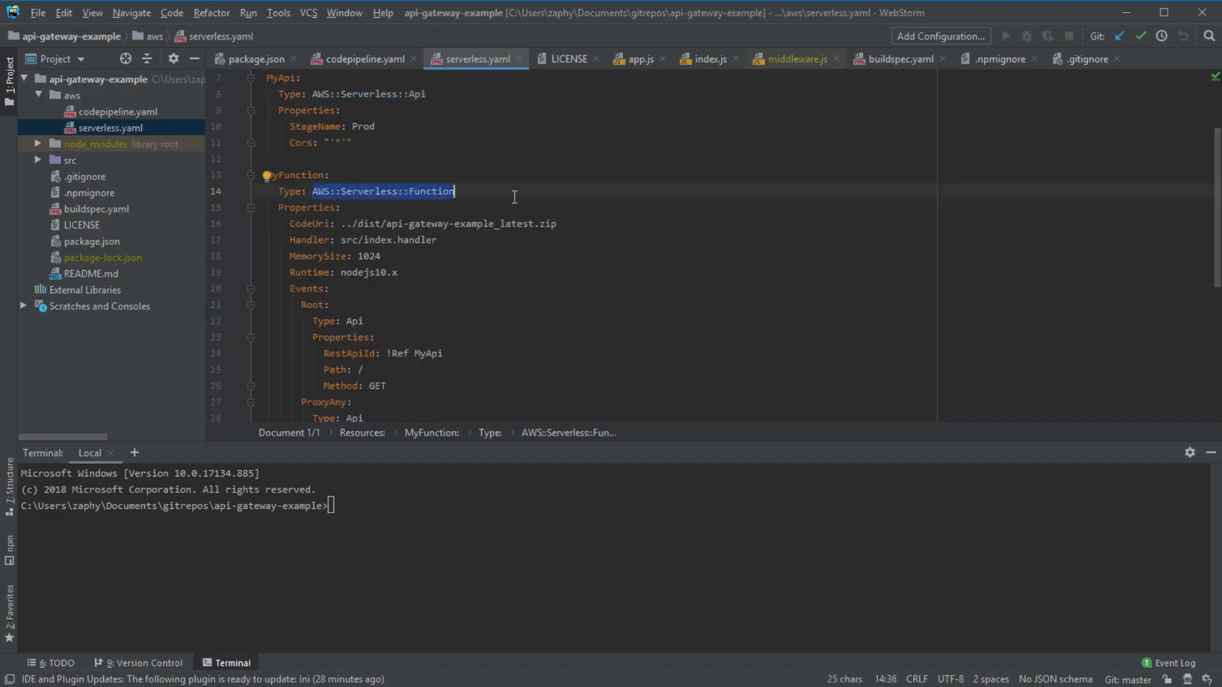
scroll(514, 196, "down", 2)
scroll(514, 197, "up", 1)
left_click_drag(278, 159, 532, 407)
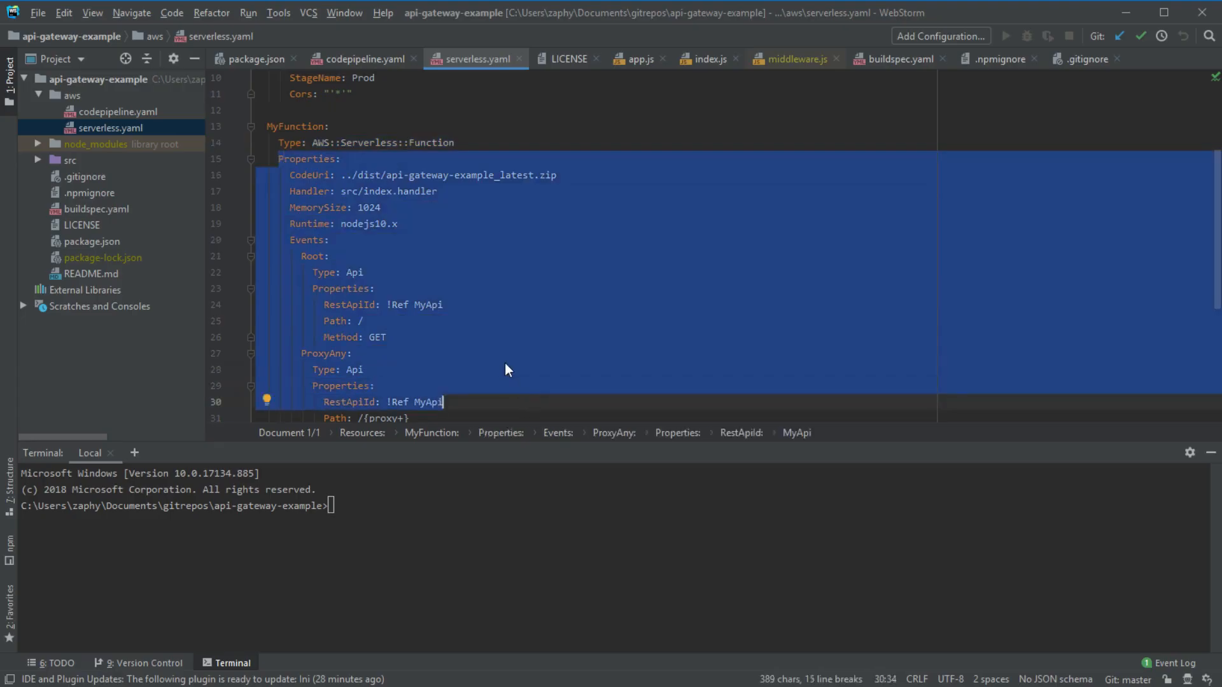
scroll(357, 240, "up", 2)
left_click_drag(308, 142, 466, 240)
scroll(462, 243, "down", 7)
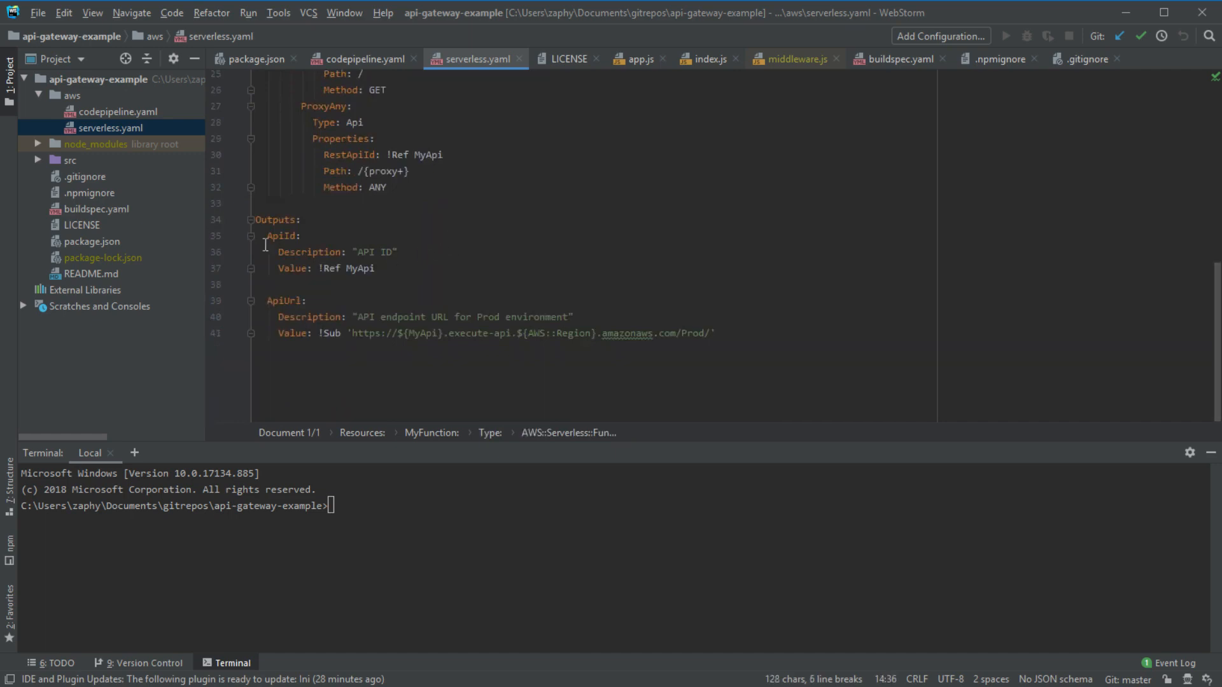
left_click_drag(267, 235, 390, 272)
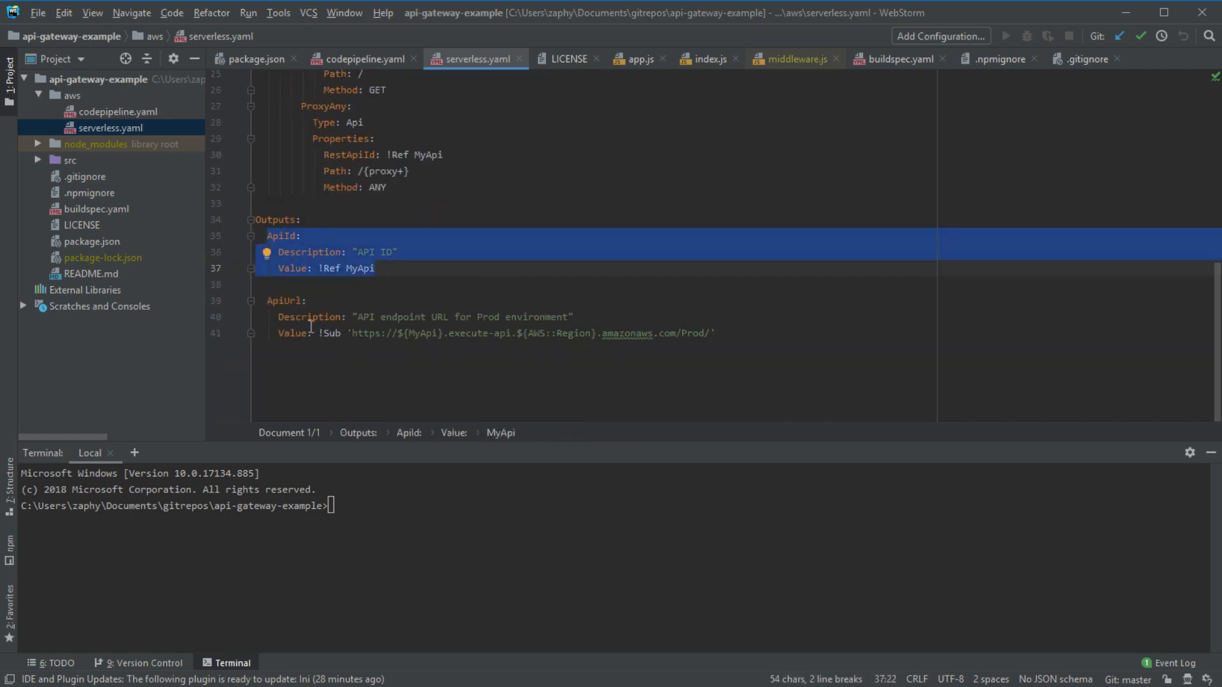
left_click_drag(266, 300, 775, 339)
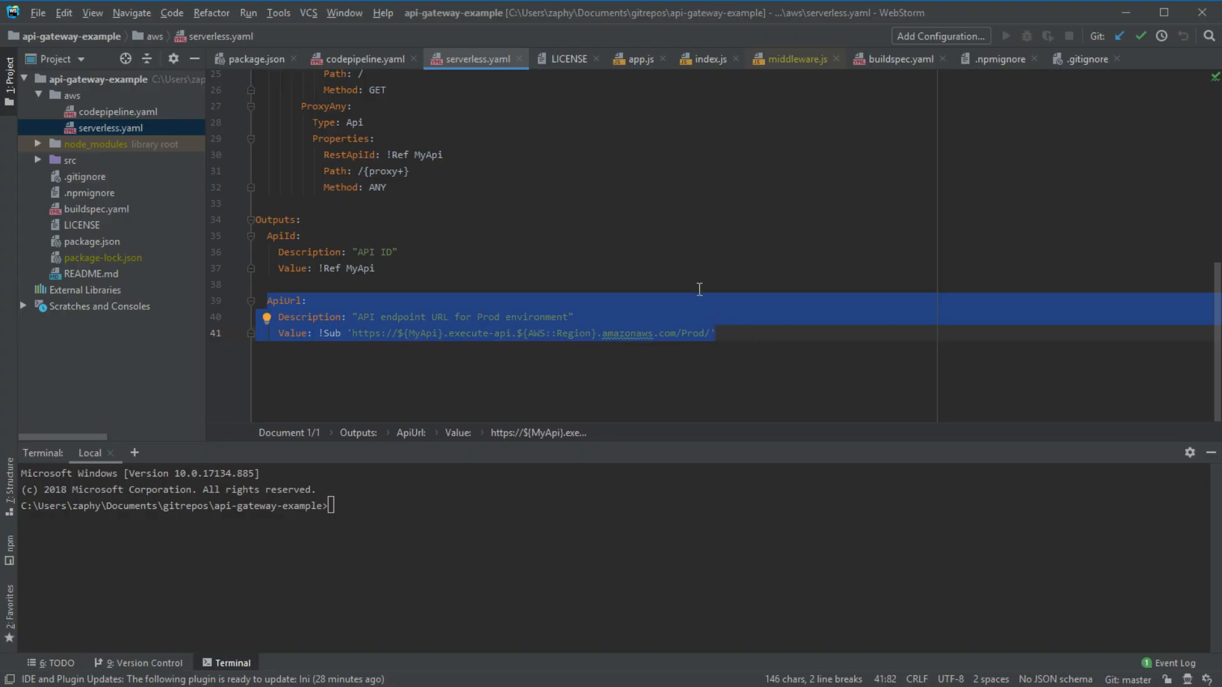
scroll(700, 293, "up", 8)
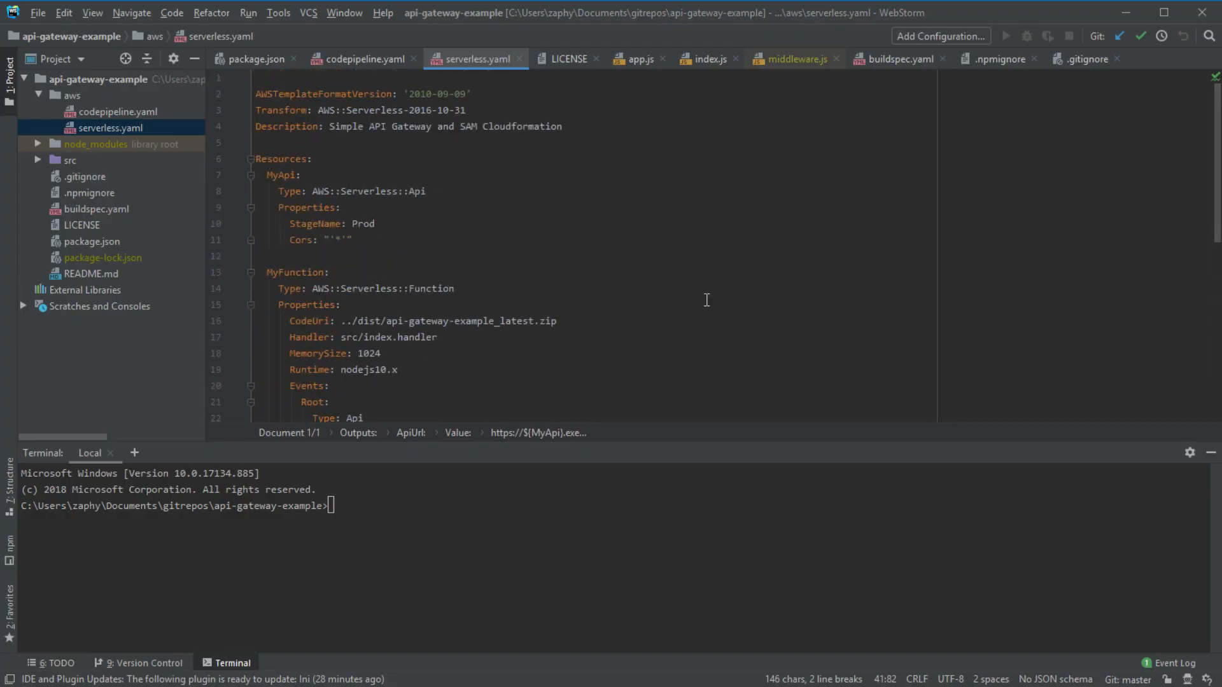
- Hide the Terminal so serverless.yaml fills the editor, and look over the template through its Resources
left_click(1211, 452)
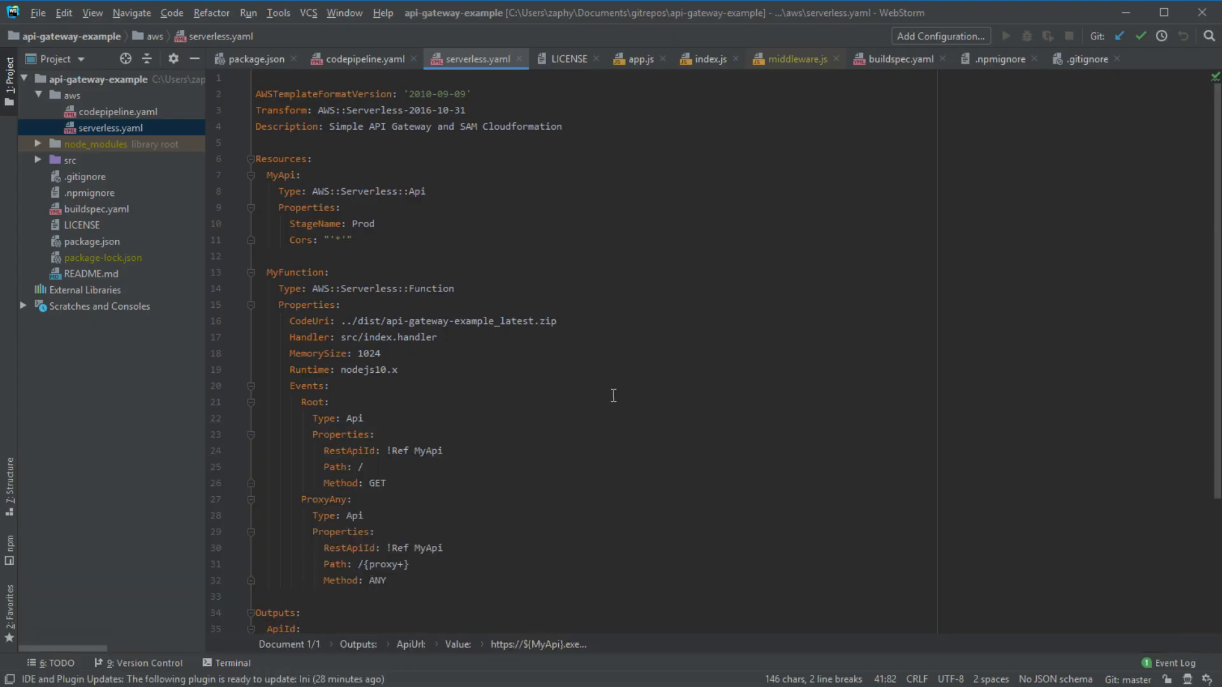
scroll(614, 396, "down", 4)
scroll(615, 396, "up", 4)
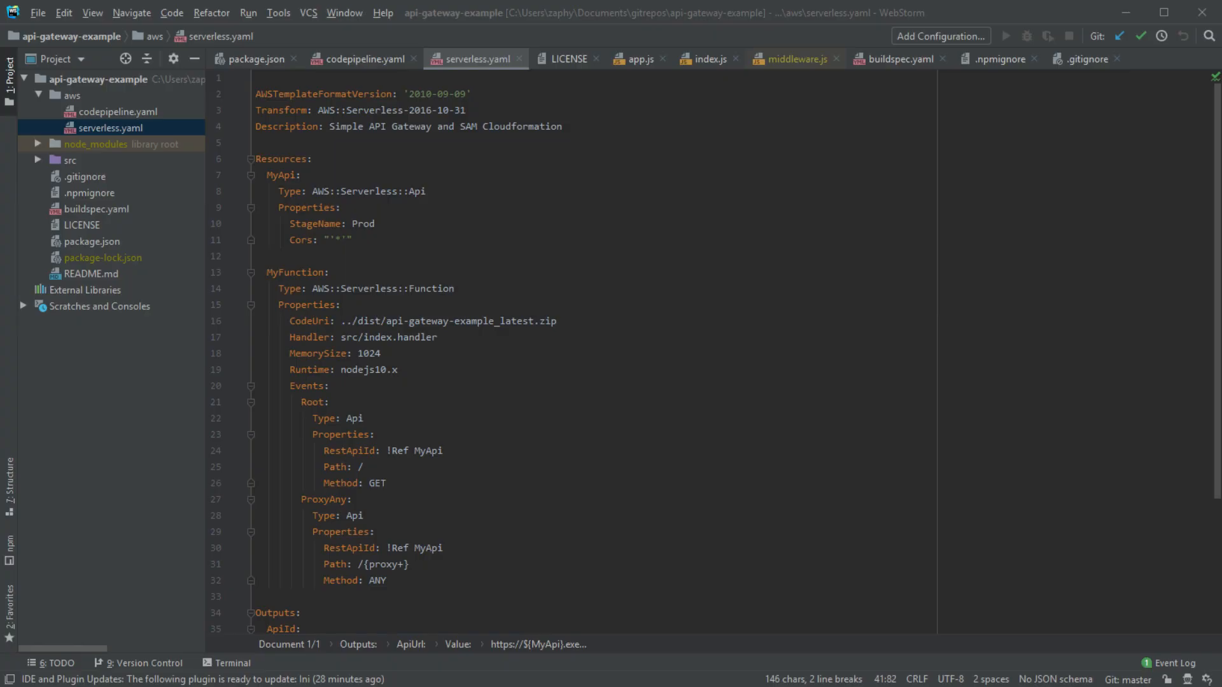
left_click_drag(255, 93, 779, 616)
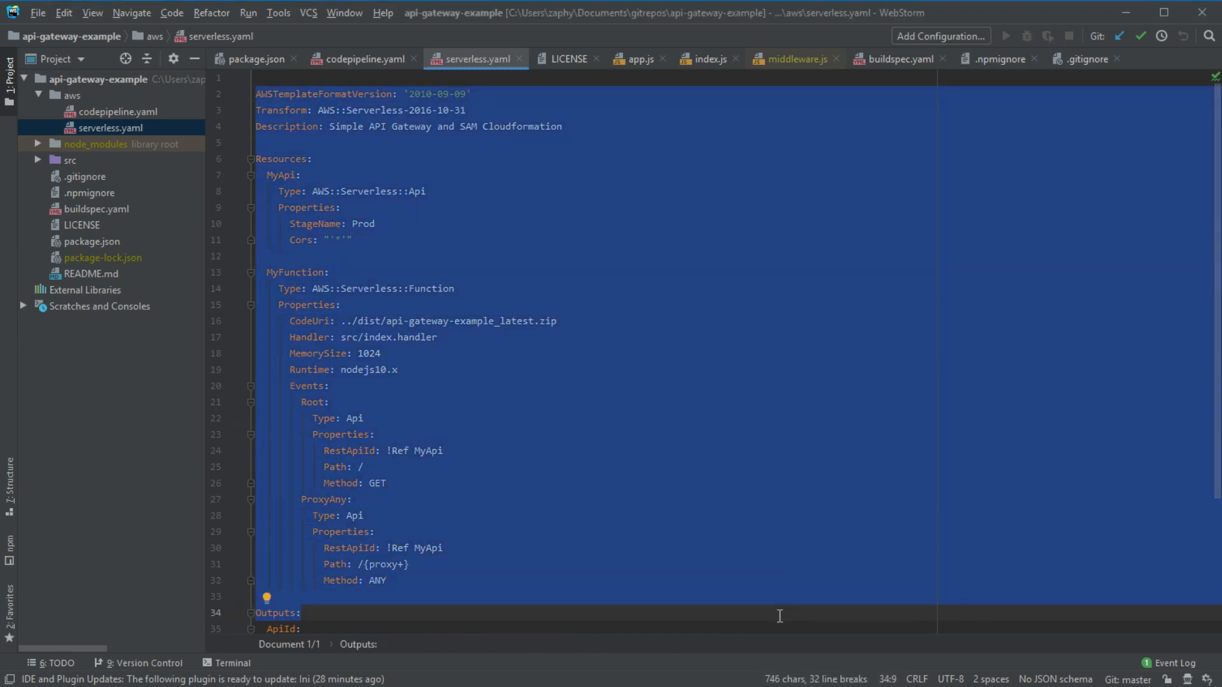
left_click(740, 548)
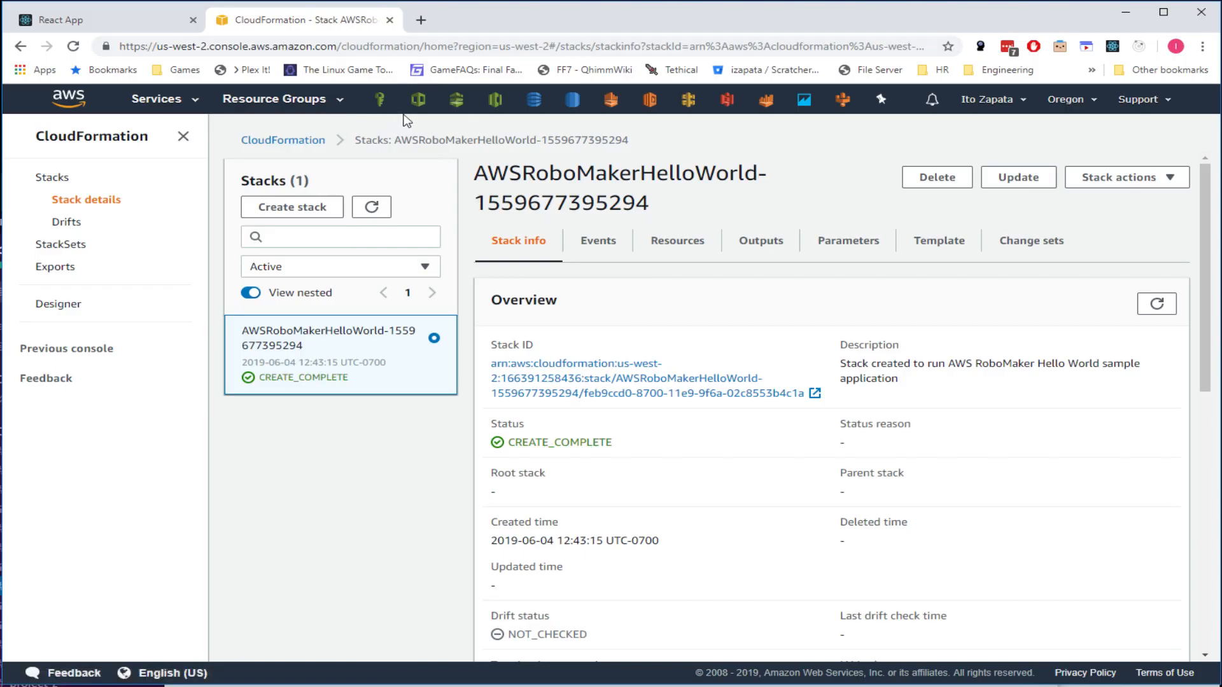
- Start a new CloudFormation stack by uploading codepipeline.yaml as the template file
left_click(292, 207)
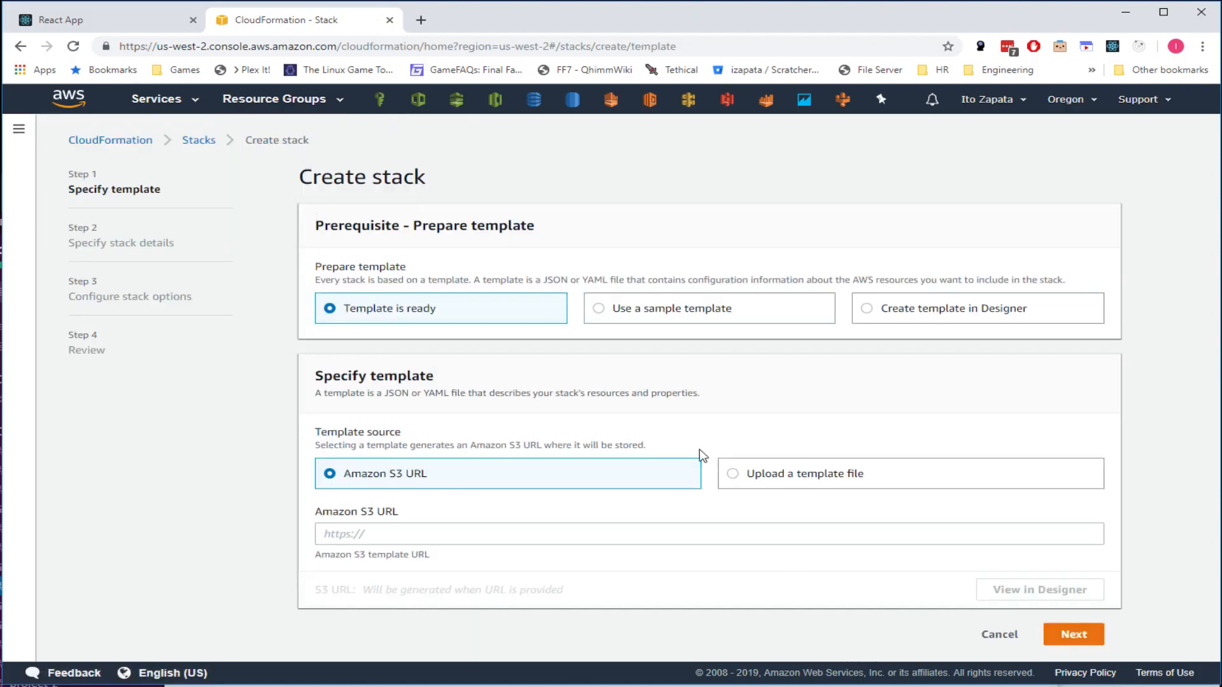
left_click(776, 477)
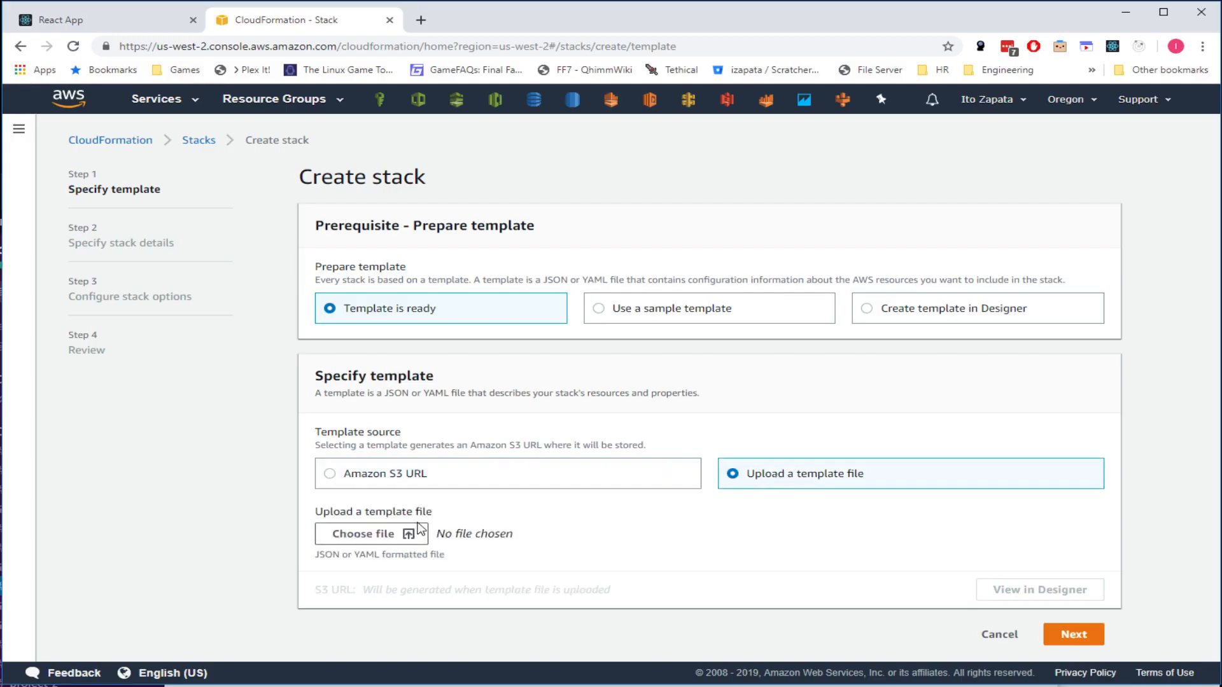
left_click(382, 535)
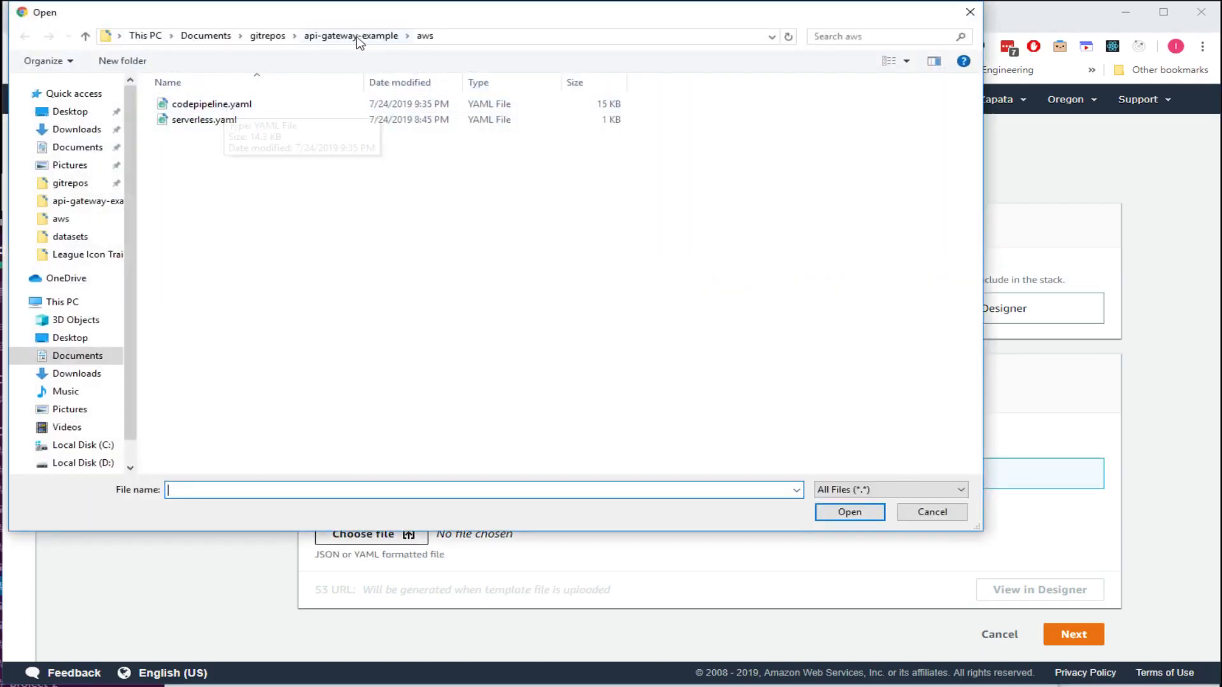
left_click(219, 106)
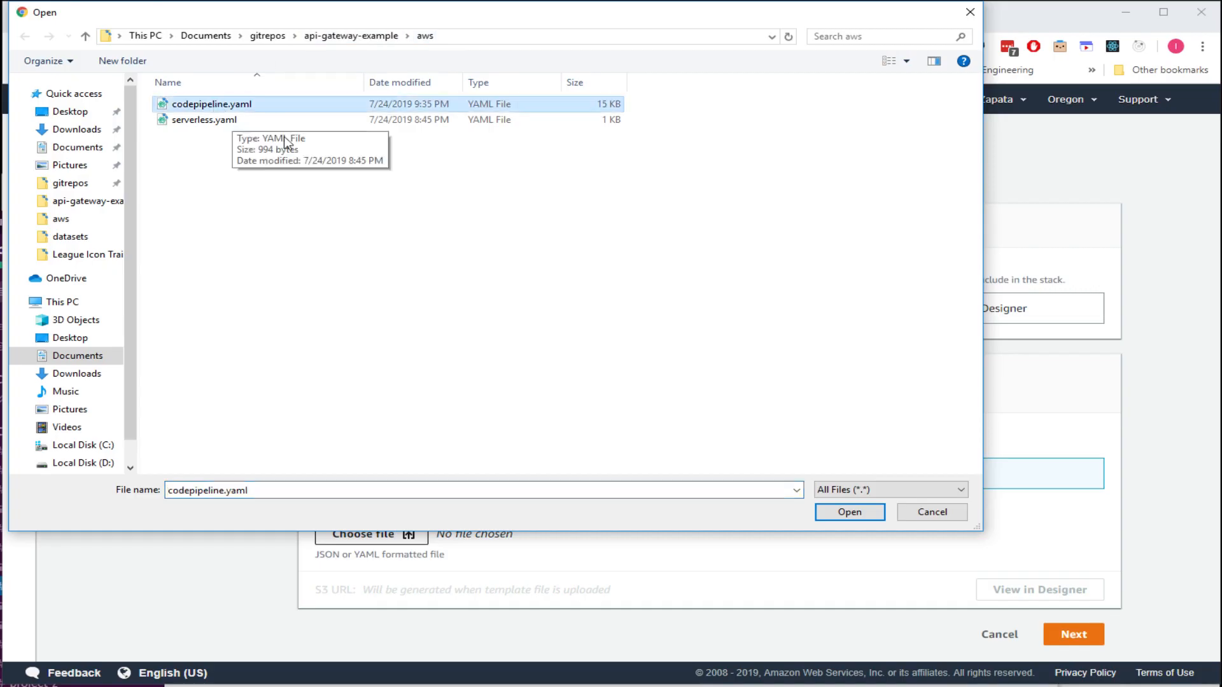
left_click(227, 123)
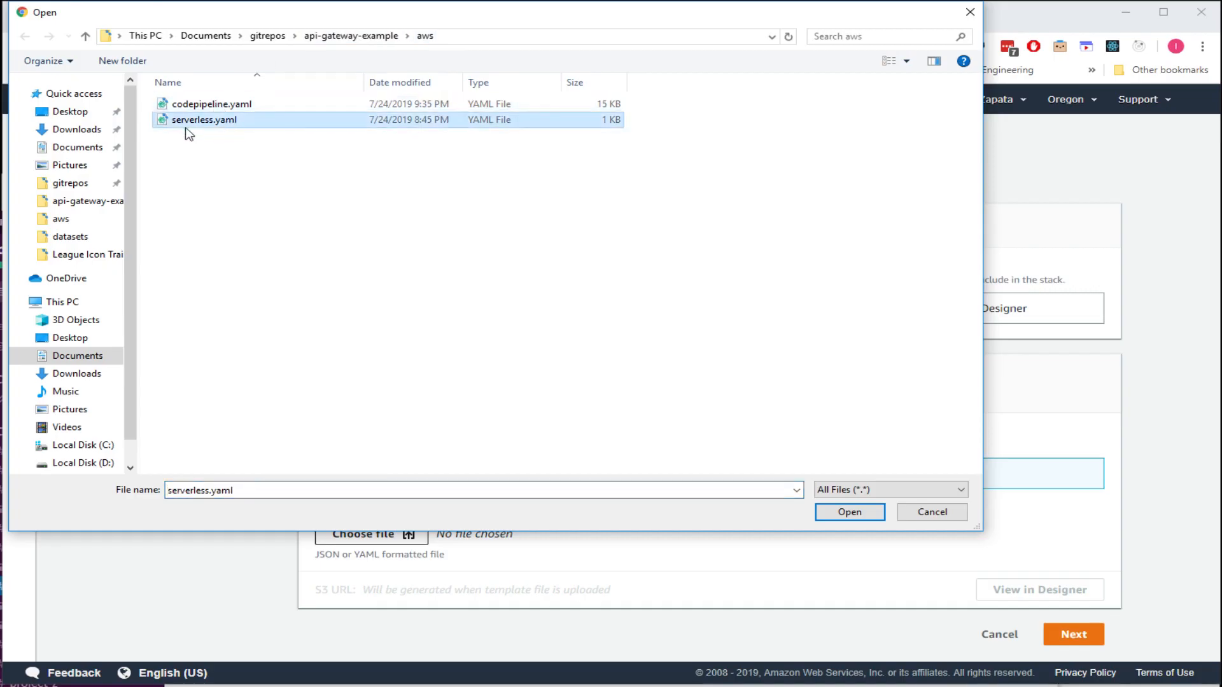
left_click(216, 106)
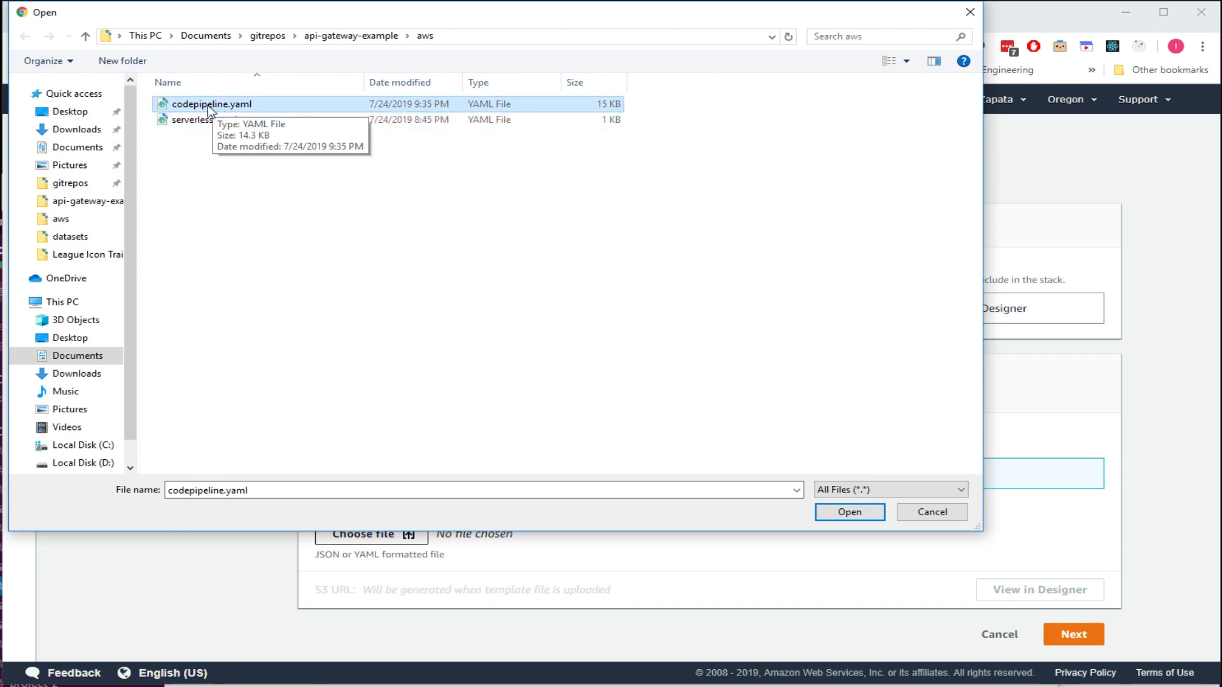
left_click(848, 511)
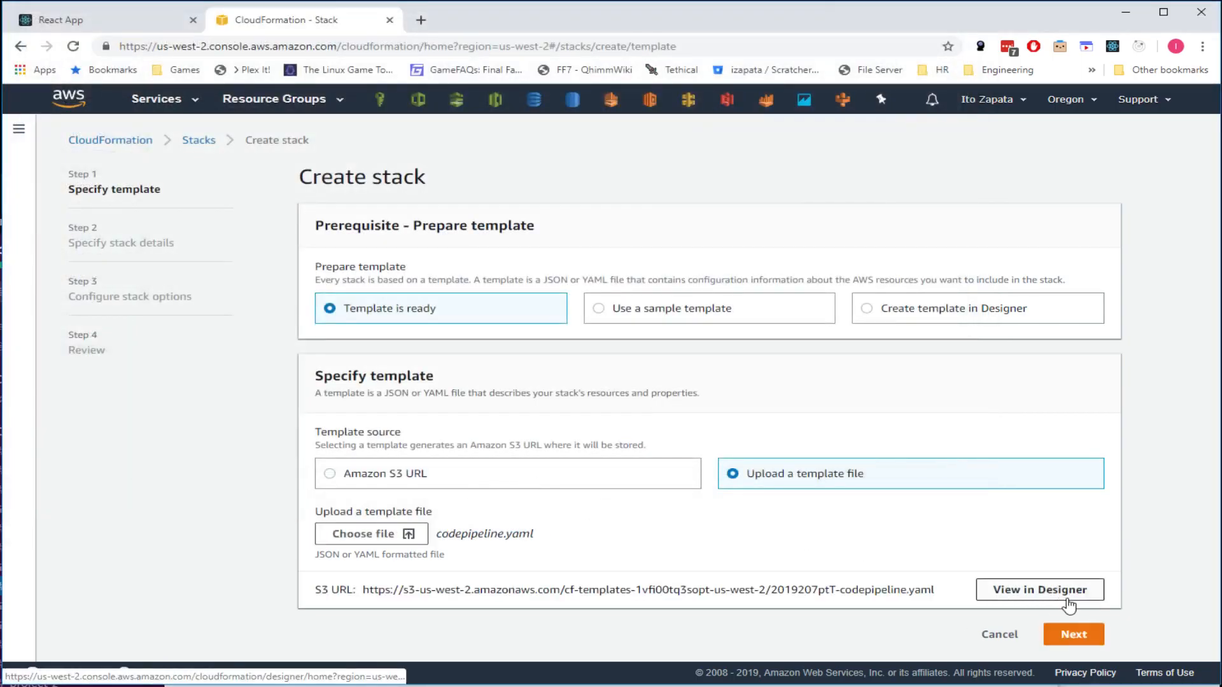
- On the stack details step, name the stack 'api-gateway-example'
left_click(1073, 635)
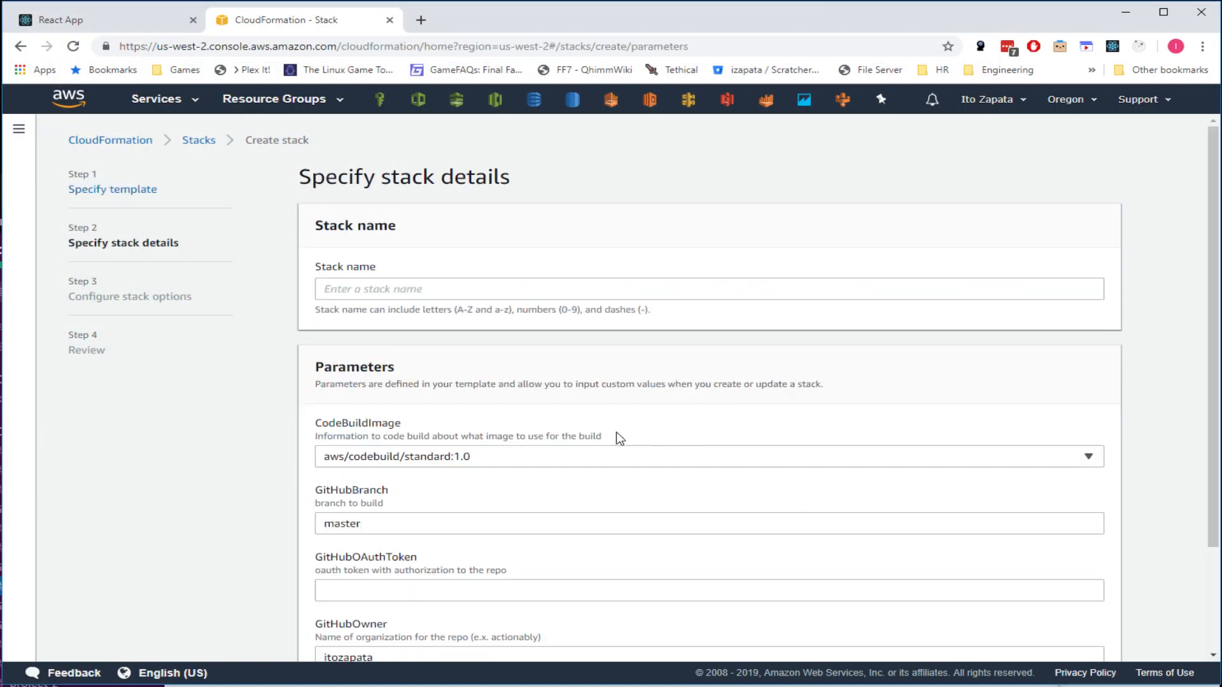
scroll(528, 439, "down", 2)
scroll(523, 436, "up", 2)
left_click(351, 290)
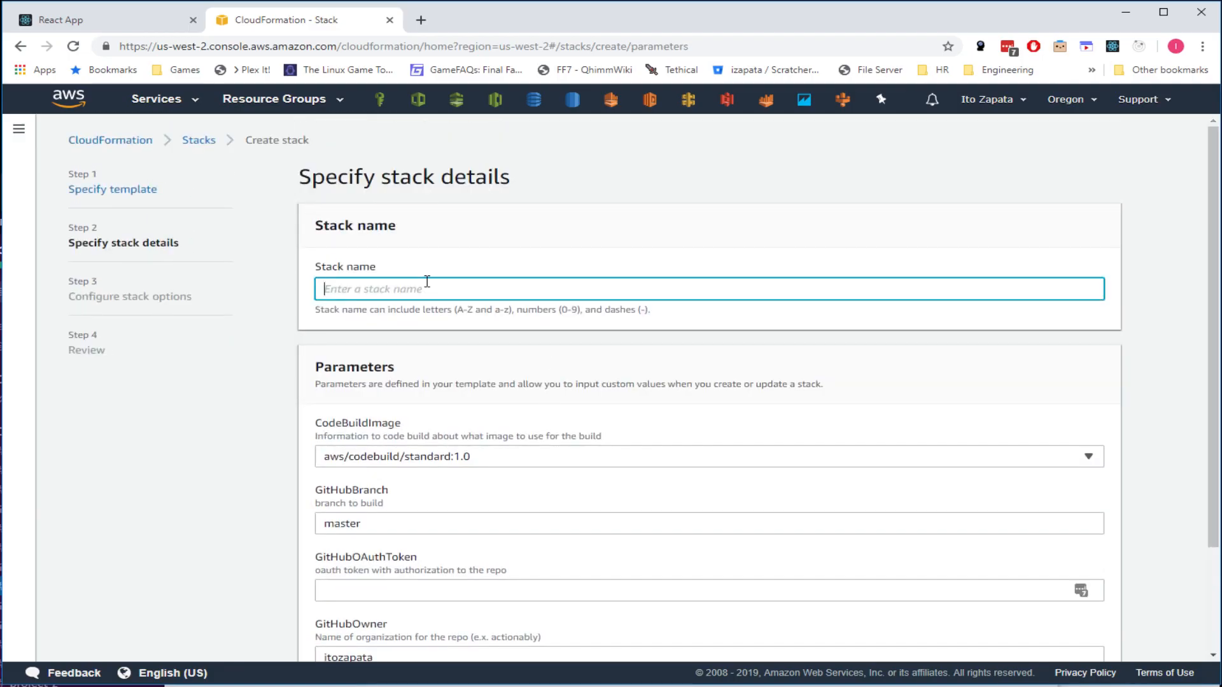
type("api-gateway-e")
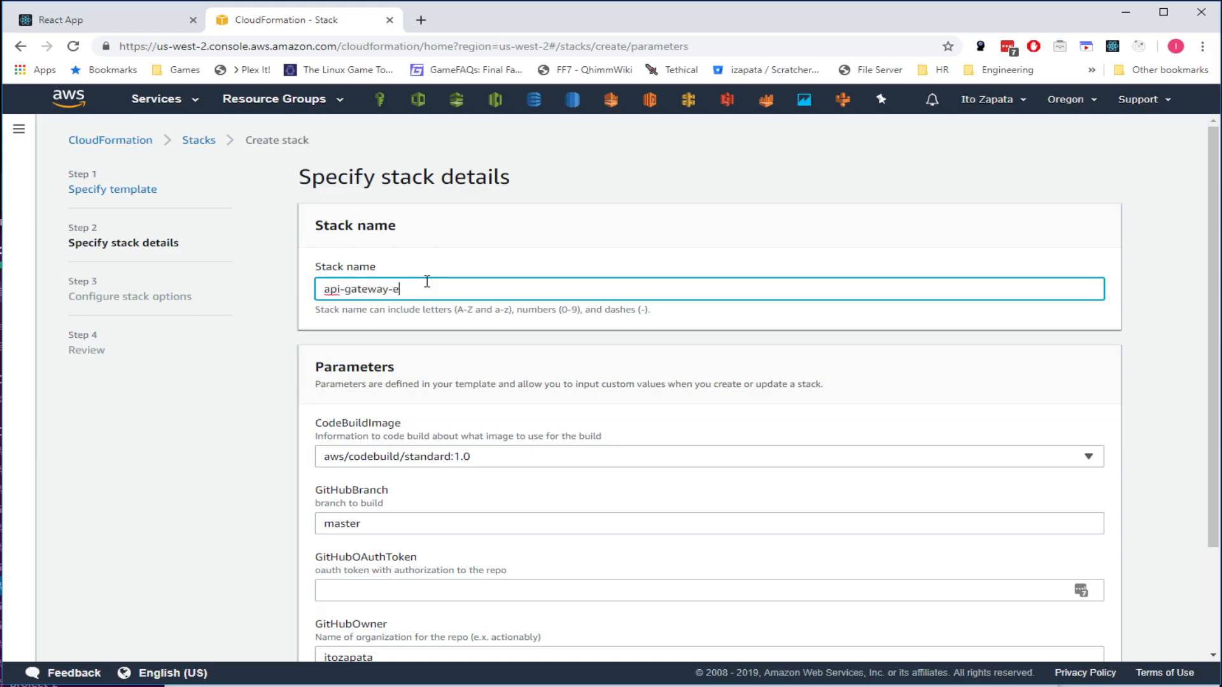
type("xample")
- Review the CodeBuildImage, GitHubBranch master, repository owner and GitHubRepo api-gateway-example parameters unchanged
left_click(542, 462)
left_click(586, 413)
scroll(596, 422, "down", 3)
left_click(583, 327)
left_click(564, 331)
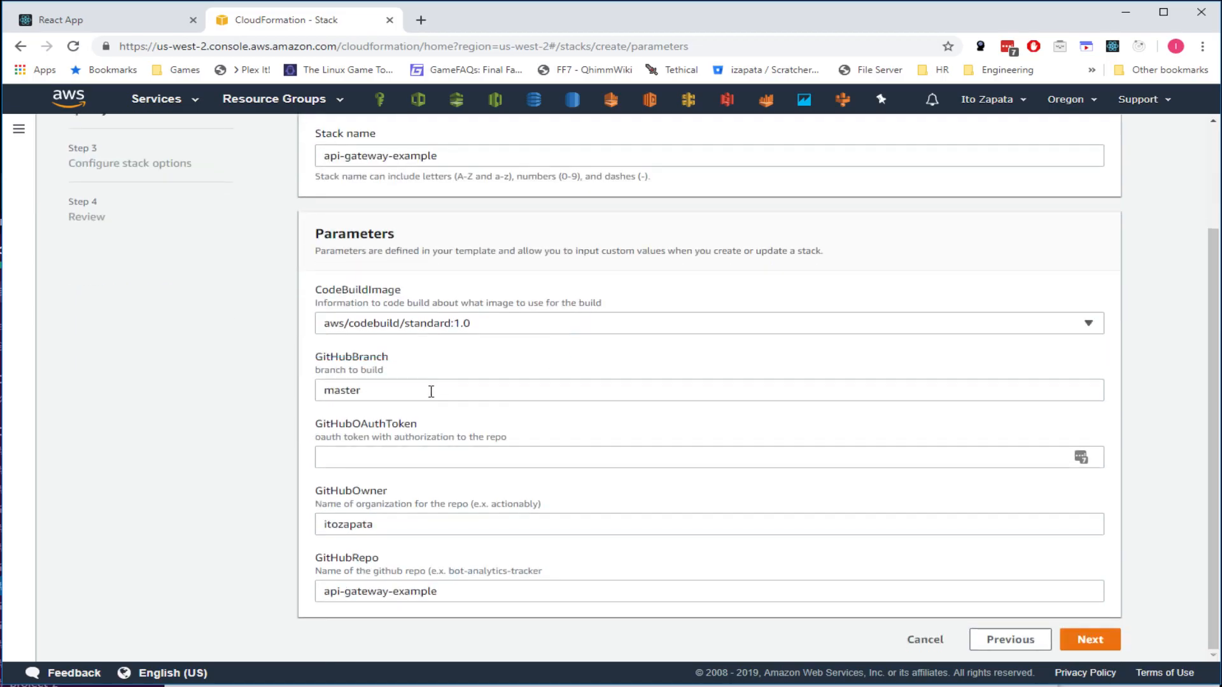
left_click_drag(461, 391, 147, 401)
left_click(406, 390)
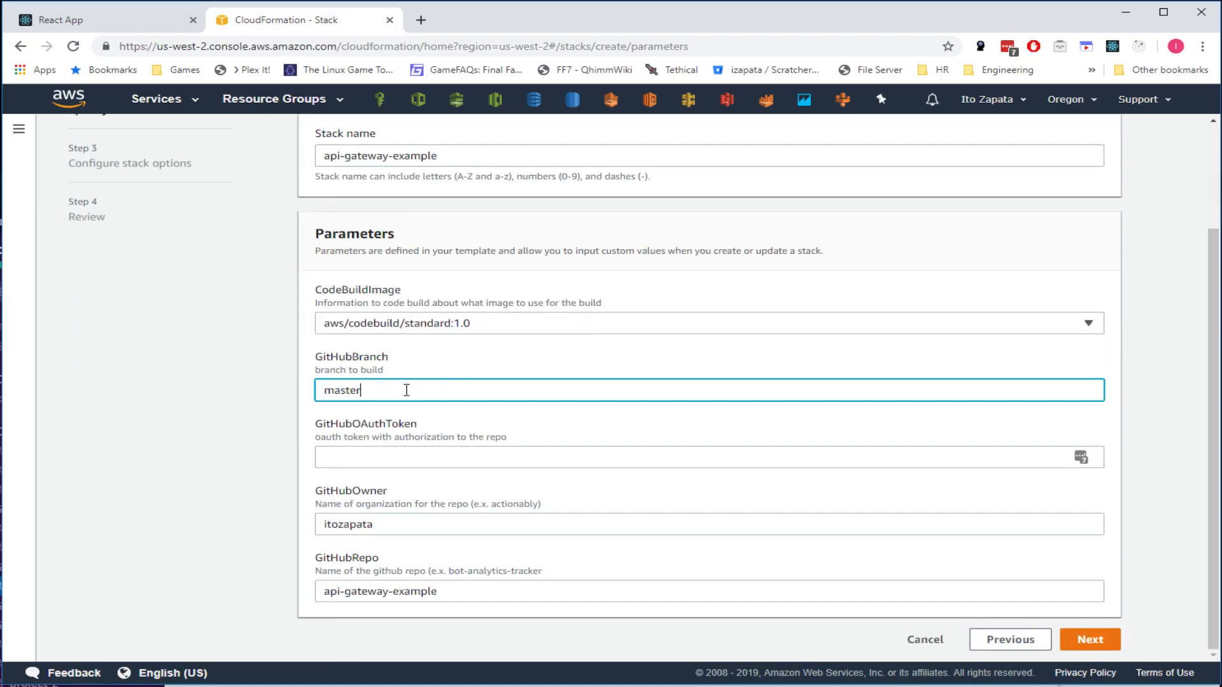
left_click_drag(414, 529, 248, 525)
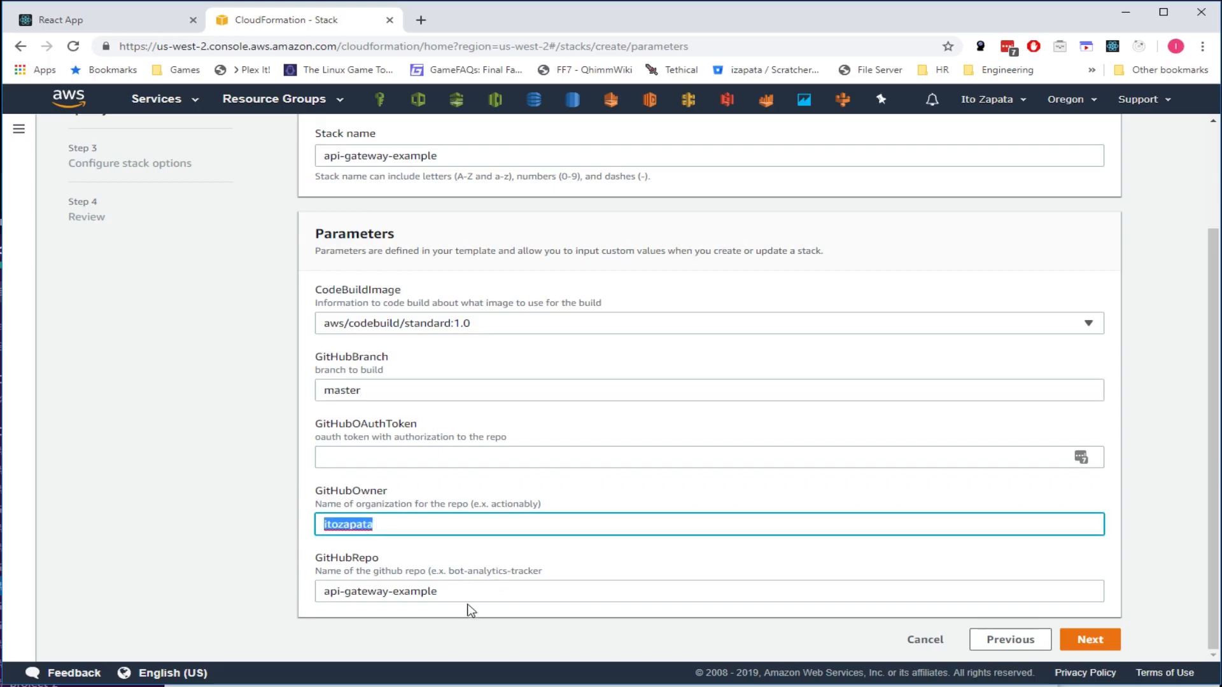
left_click_drag(479, 592, 262, 583)
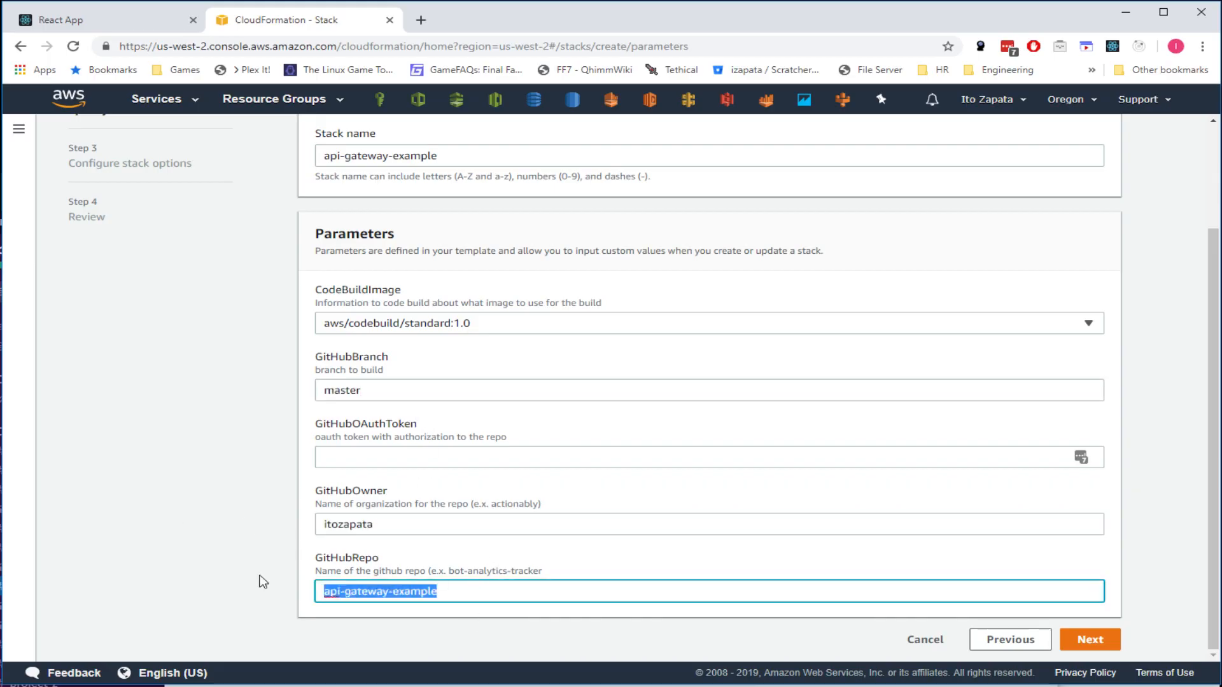
- Copy the GitHub access token from LastPass into GitHubOAuthToken and continue to stack options
left_click(410, 458)
left_click(1007, 49)
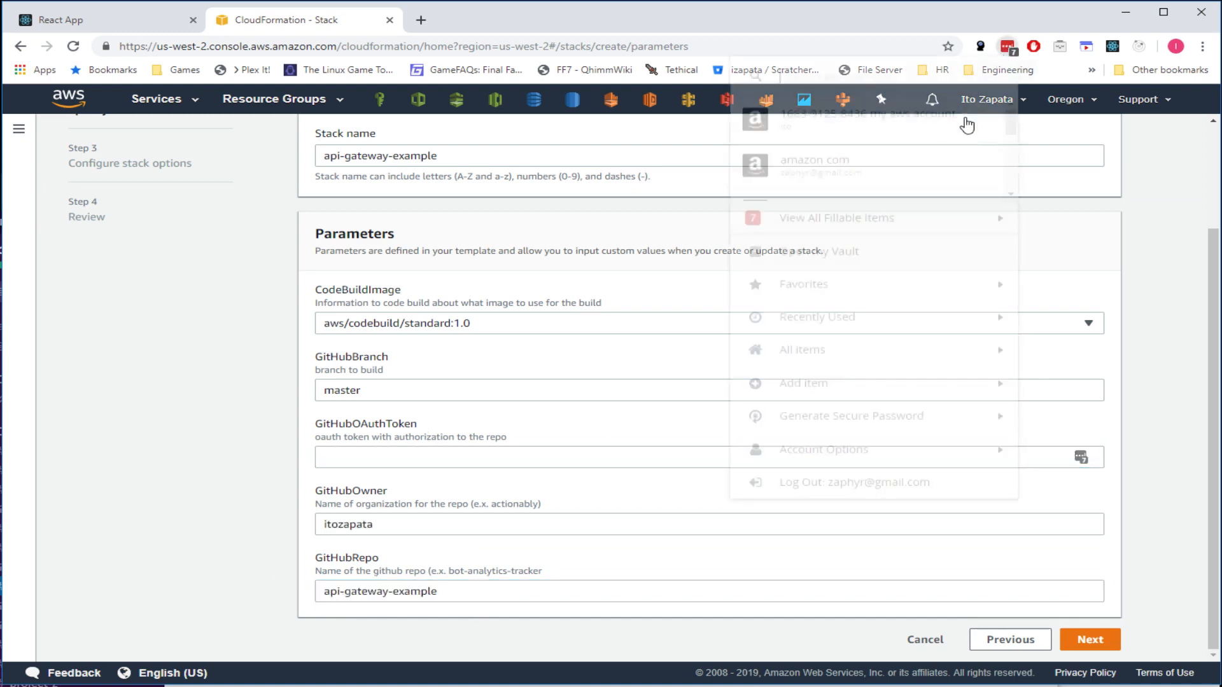
type("github")
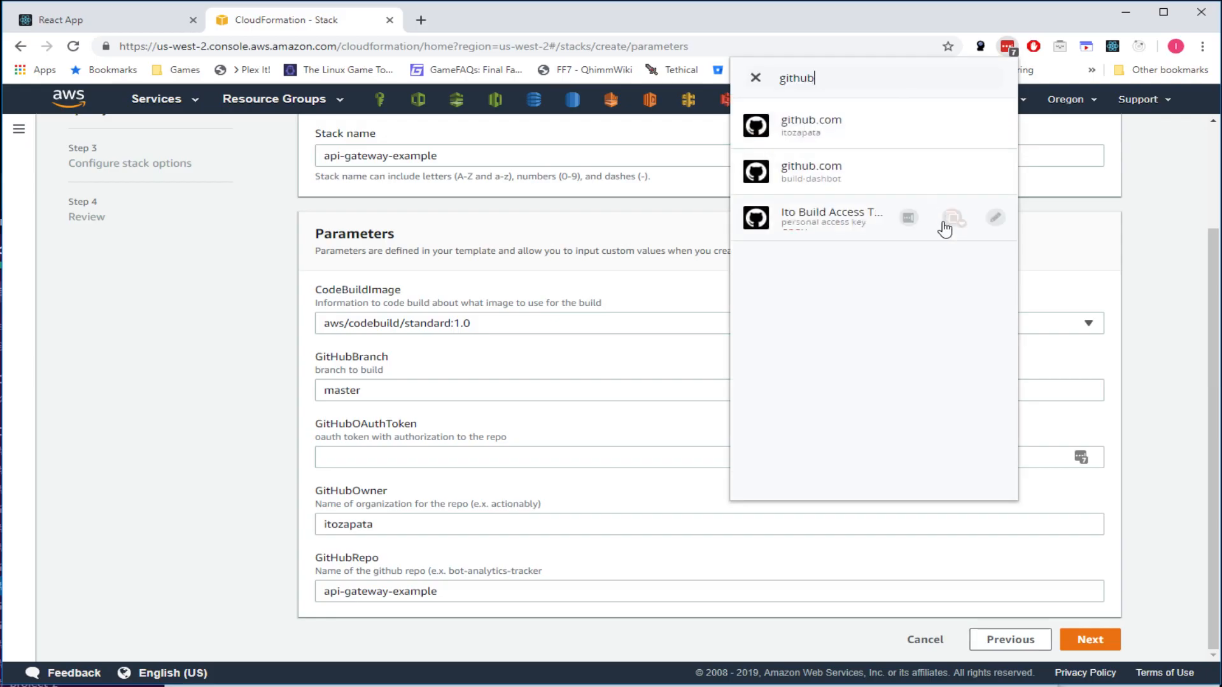
left_click(944, 223)
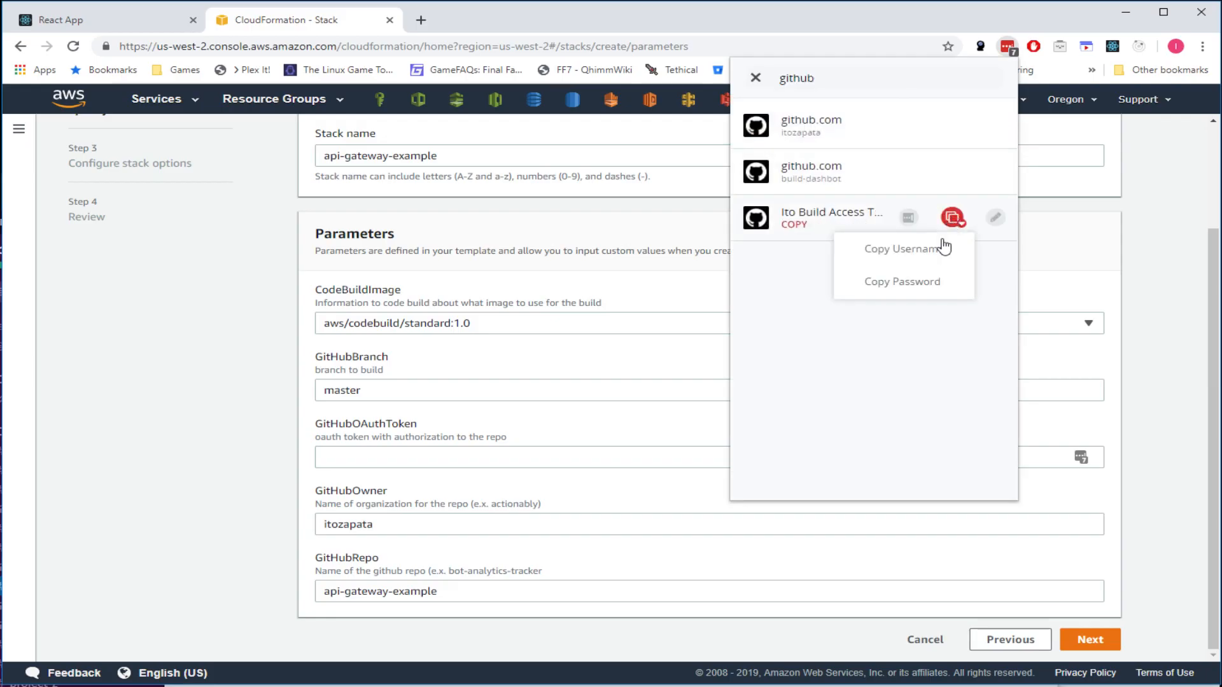
left_click(927, 275)
left_click(436, 459)
key("ctrl+v")
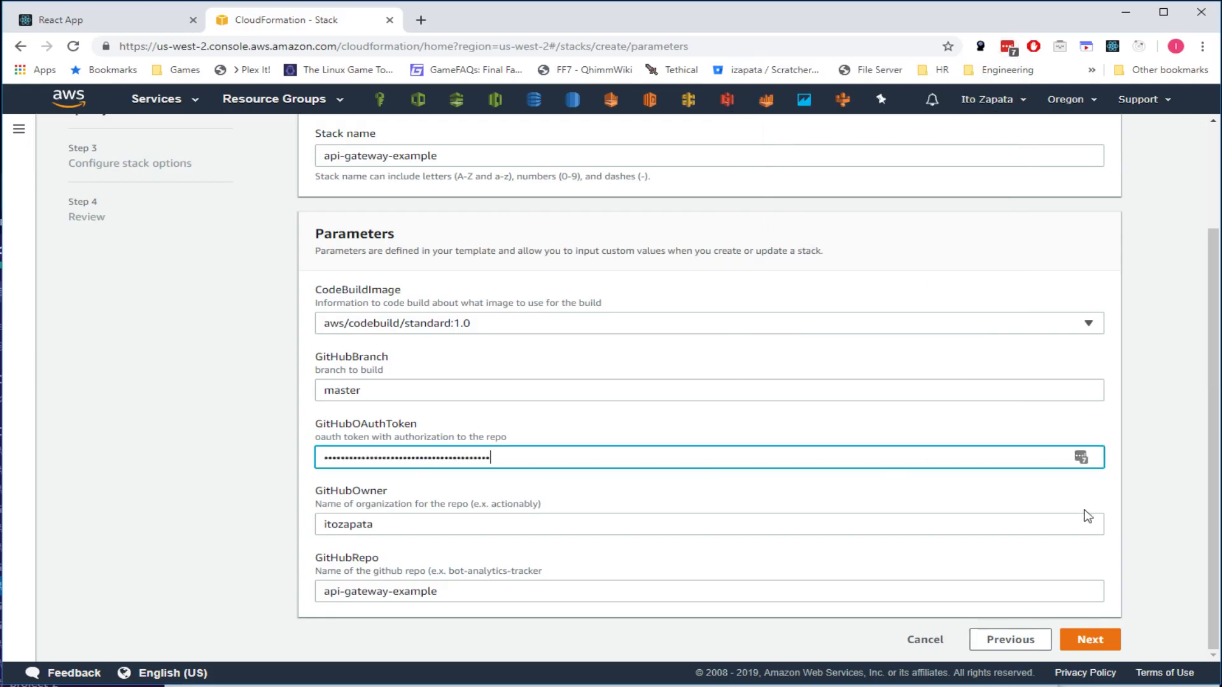
left_click(1090, 639)
- Go to Review, acknowledge IAM resource creation with custom names, and create the api-gateway-example stack
scroll(706, 386, "down", 5)
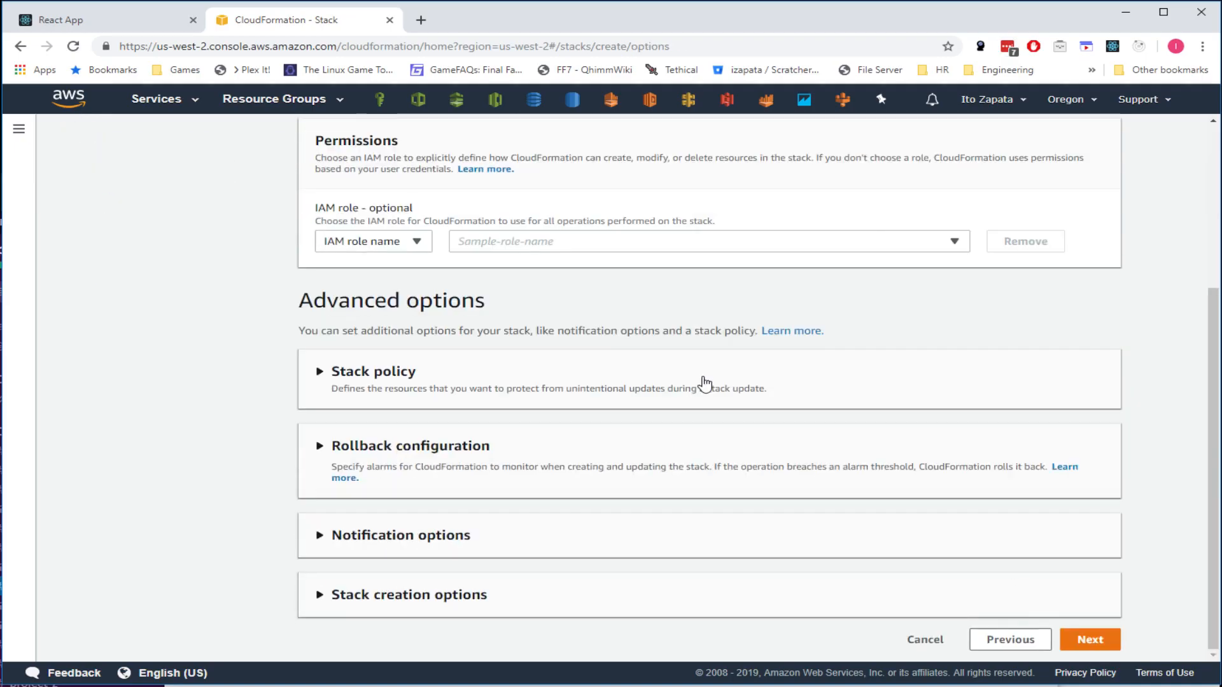
left_click(1086, 640)
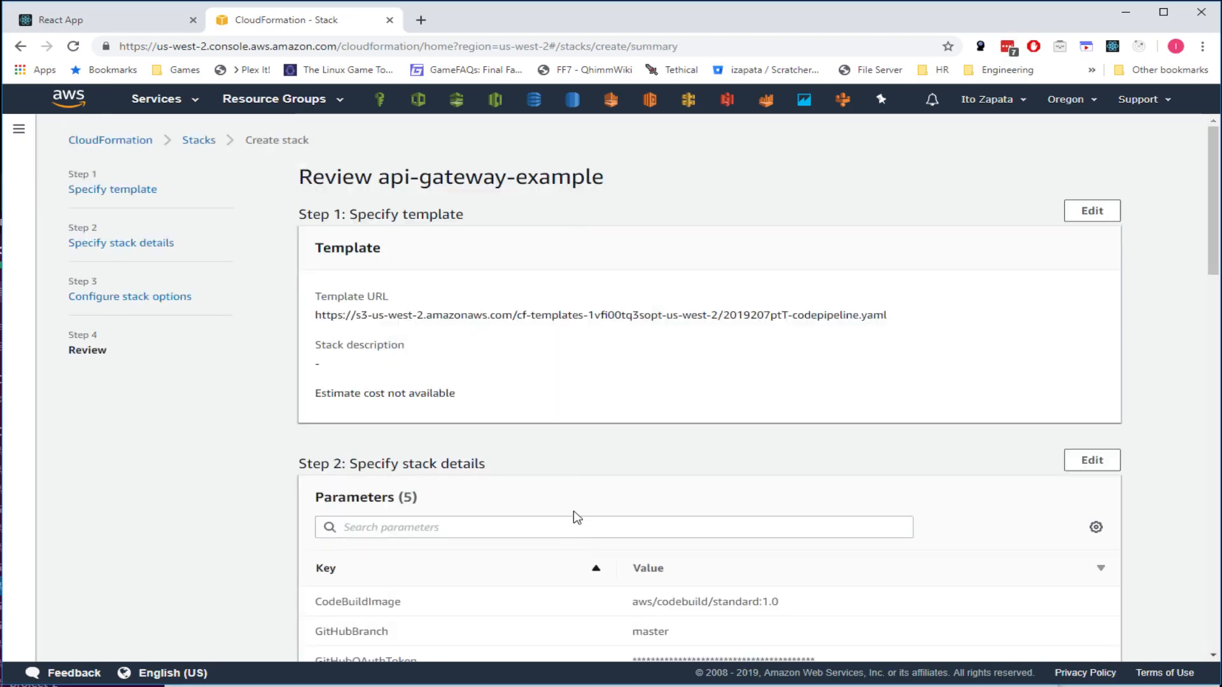
scroll(490, 270, "down", 5)
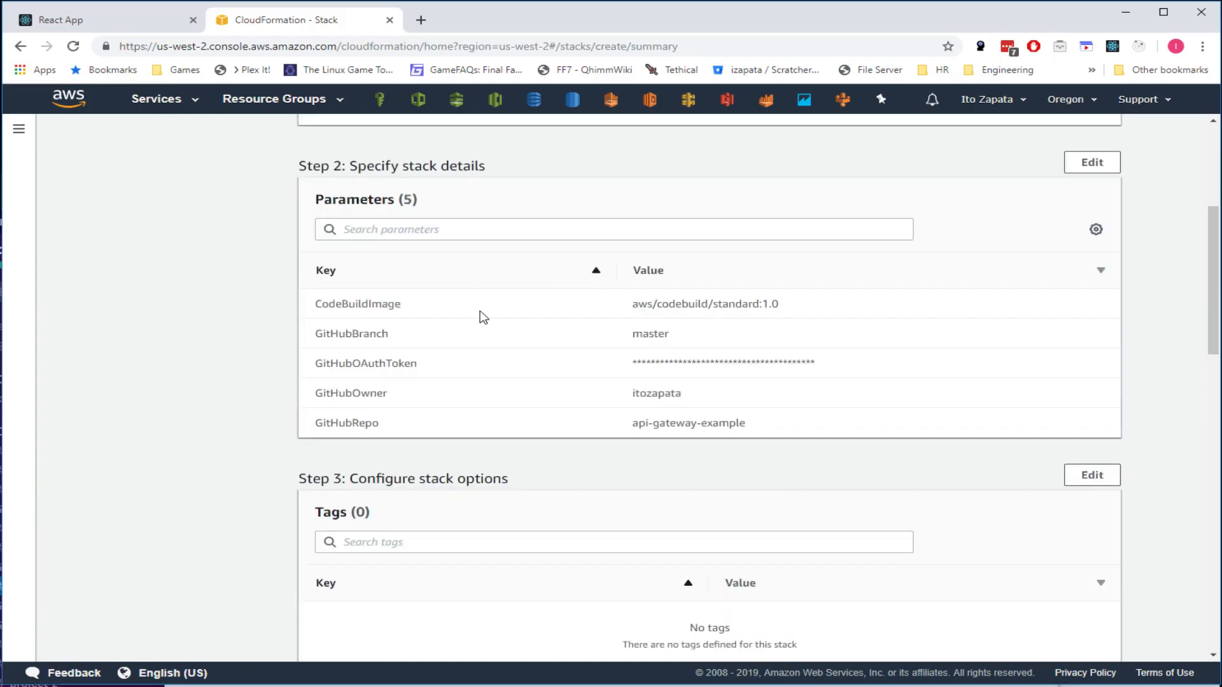
scroll(637, 417, "down", 4)
scroll(624, 377, "down", 13)
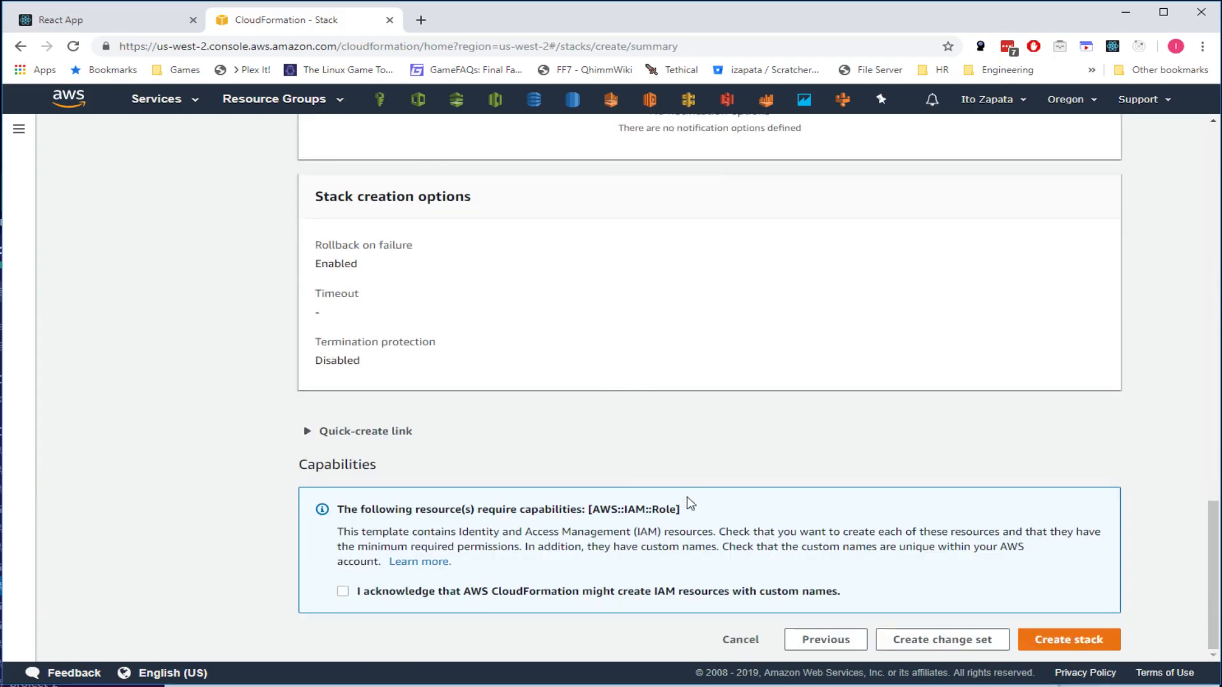
left_click(589, 592)
left_click_drag(589, 509, 707, 516)
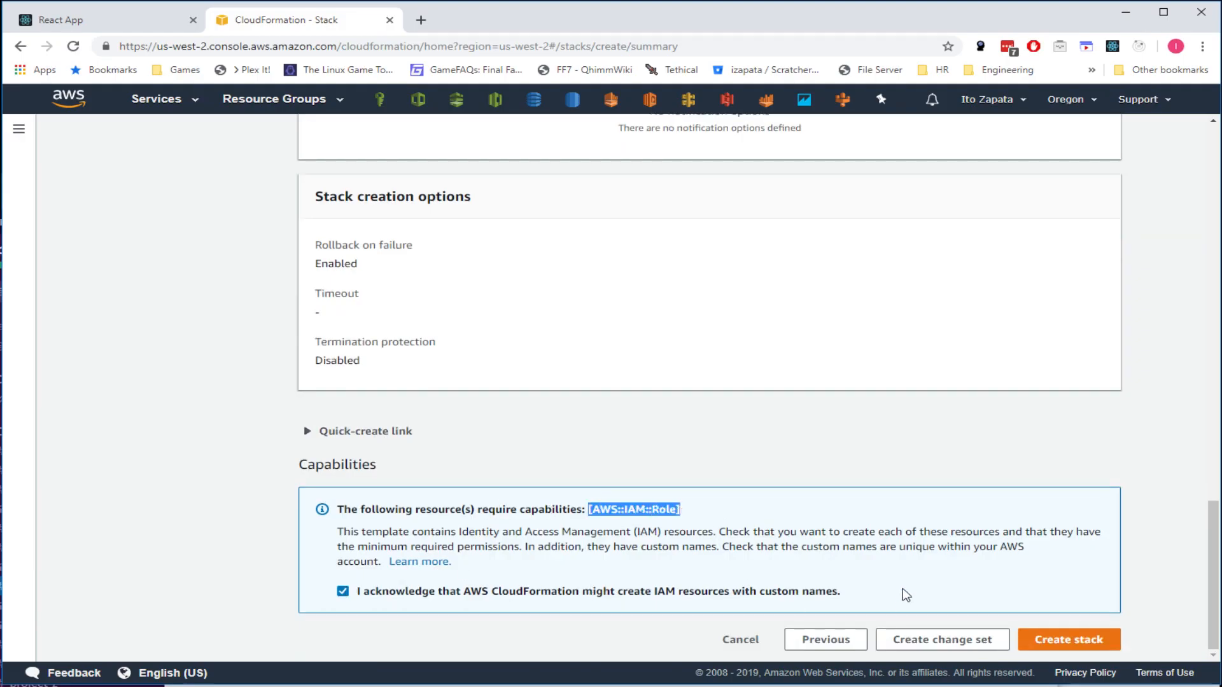
left_click(1187, 616)
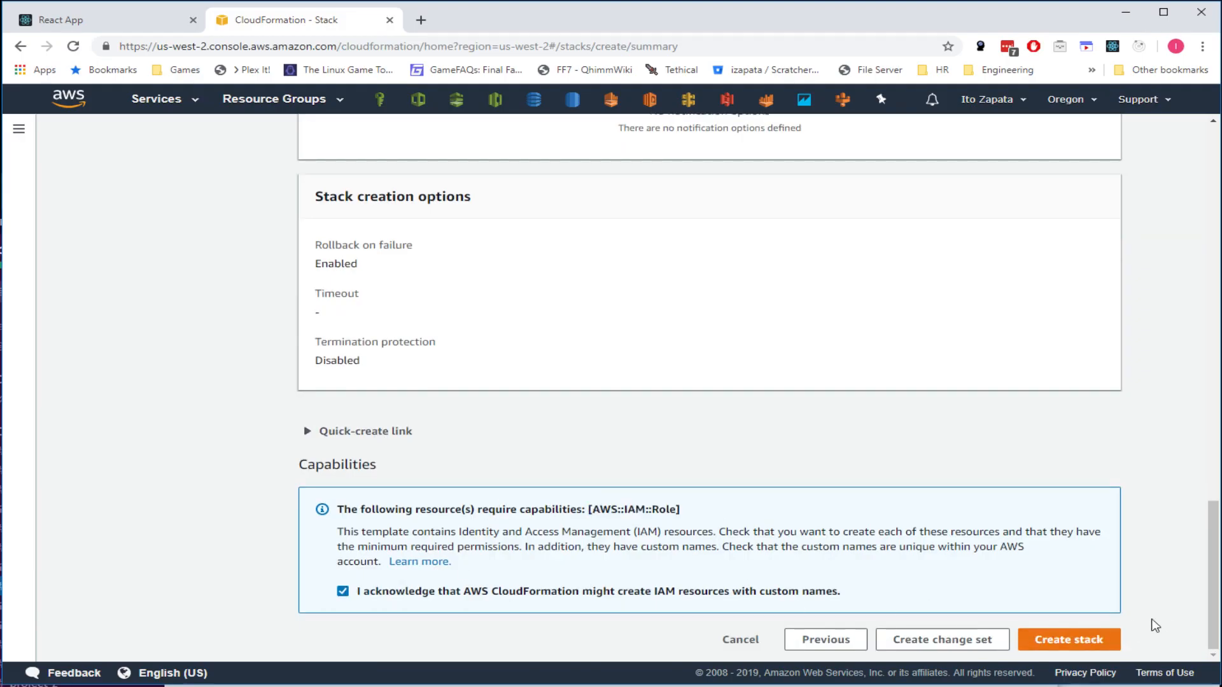
left_click(1084, 644)
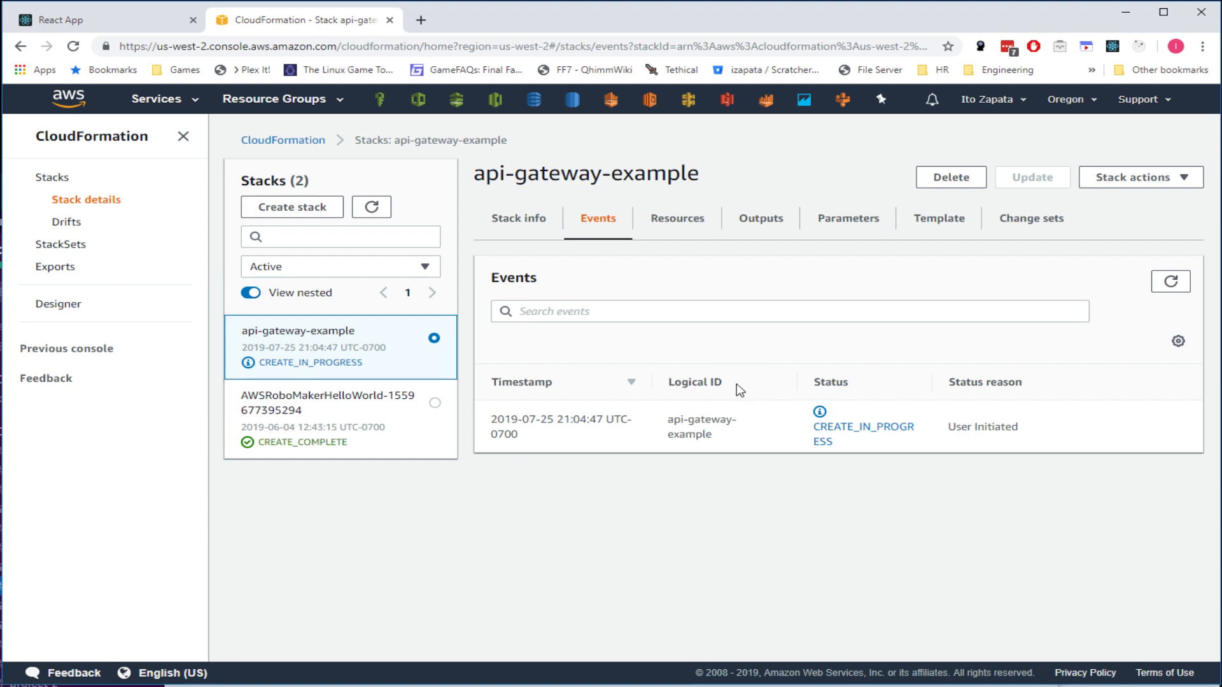
- Refresh the stack events and pick out CodePipelineRole, CloudformationDeploymentRole and S3BuildBucket being created
left_click(1170, 281)
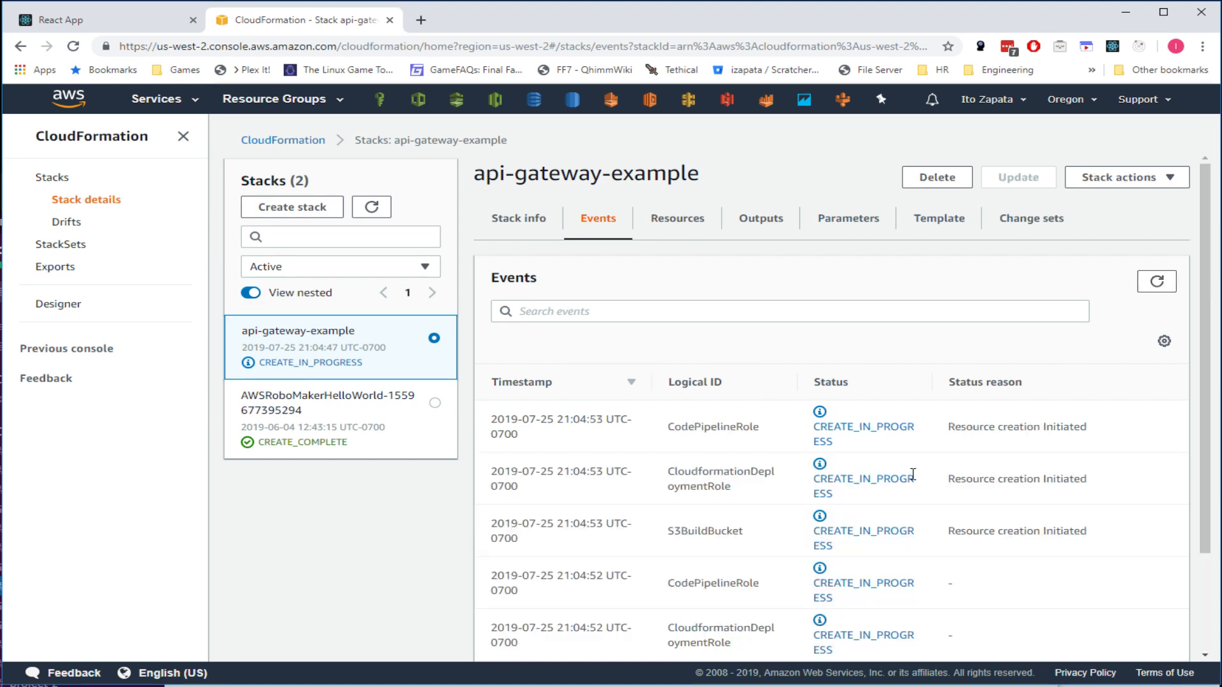
scroll(905, 466, "down", 2)
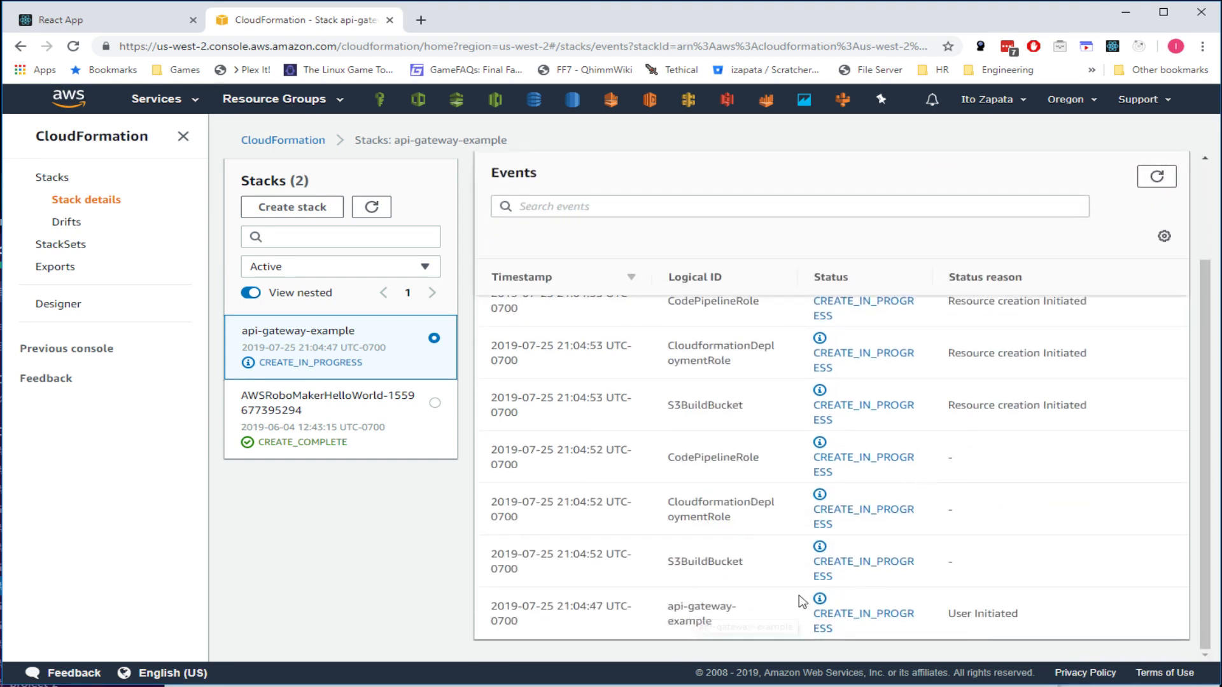
left_click_drag(674, 562, 759, 558)
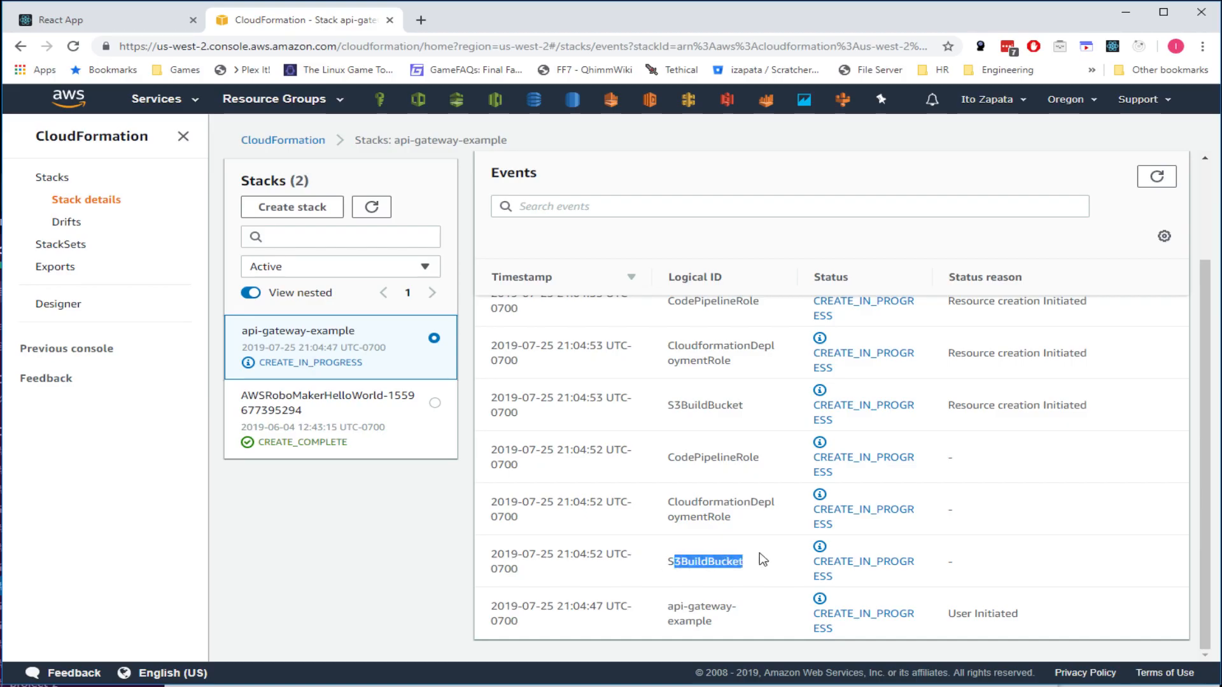
left_click_drag(675, 502, 735, 520)
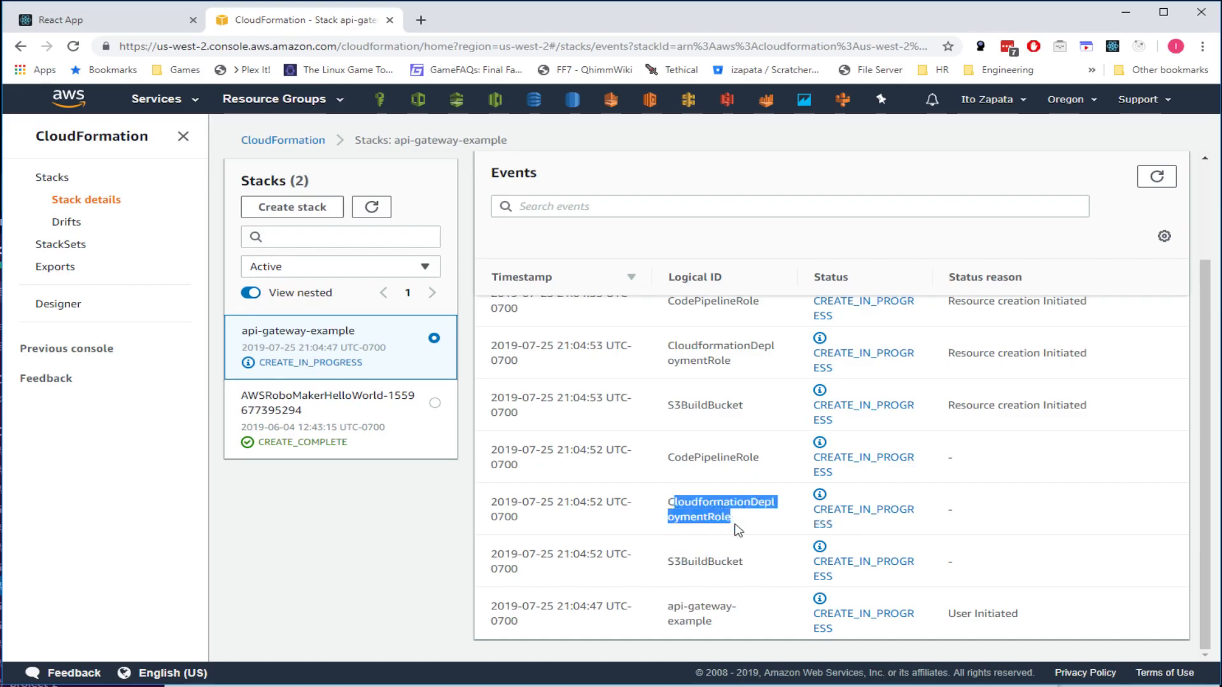
double_click(712, 514)
scroll(712, 514, "up", 2)
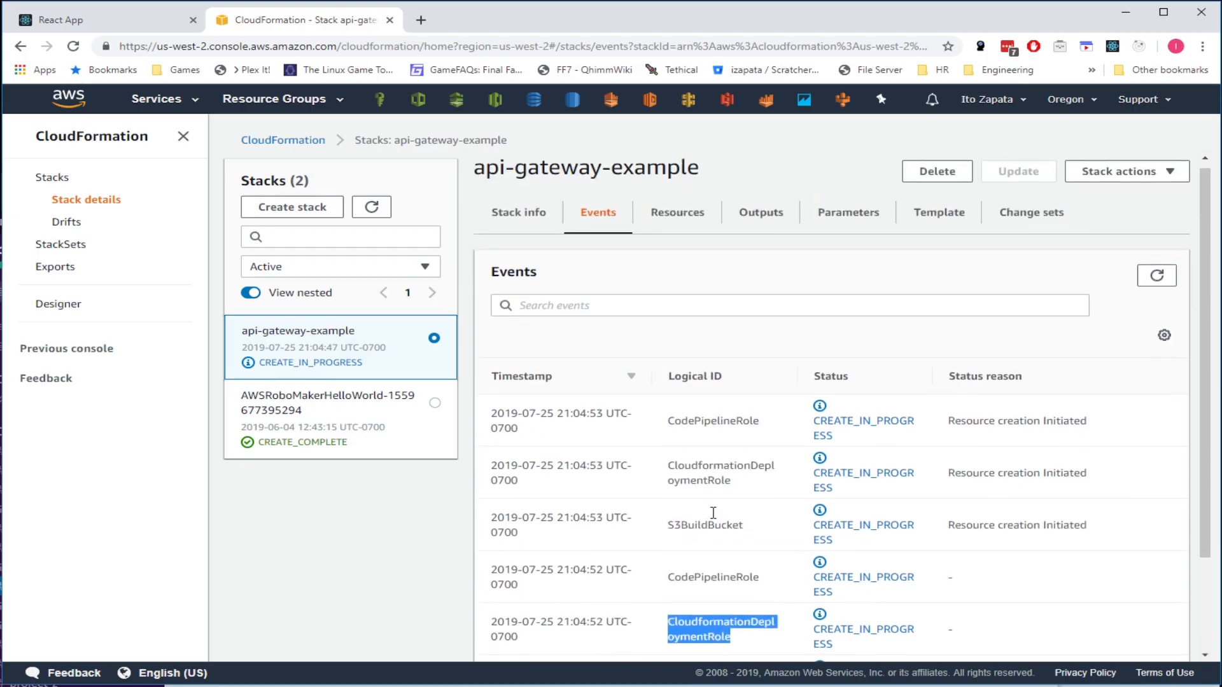
double_click(727, 580)
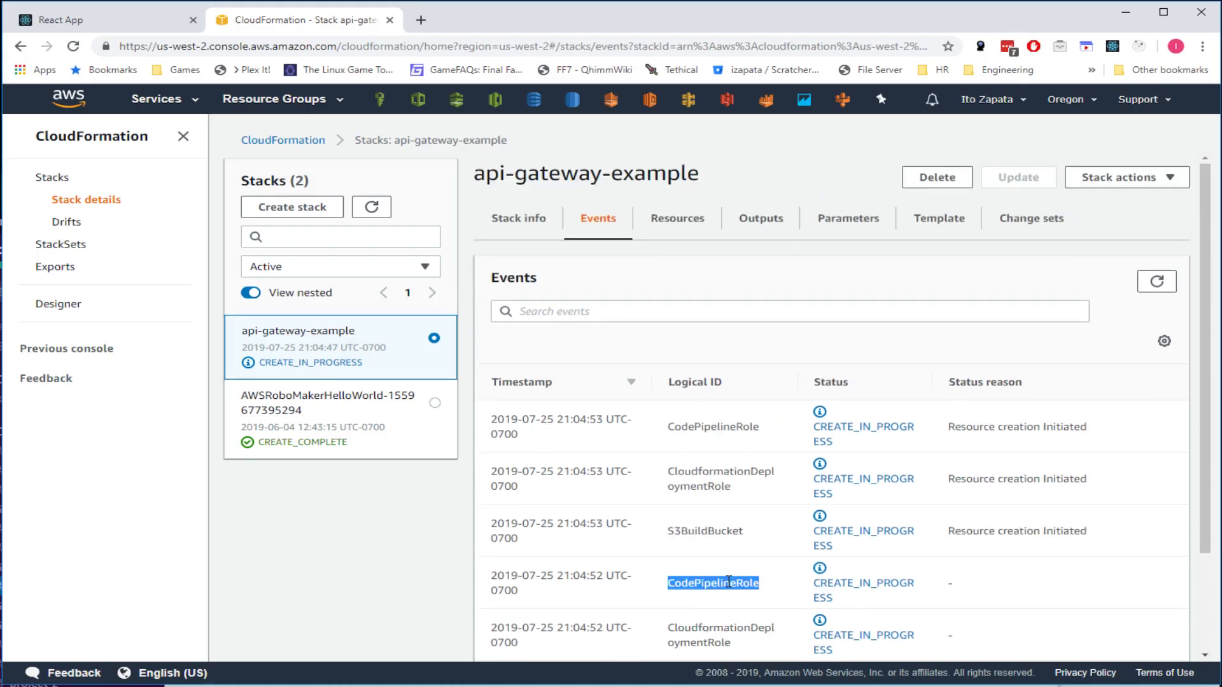
double_click(723, 536)
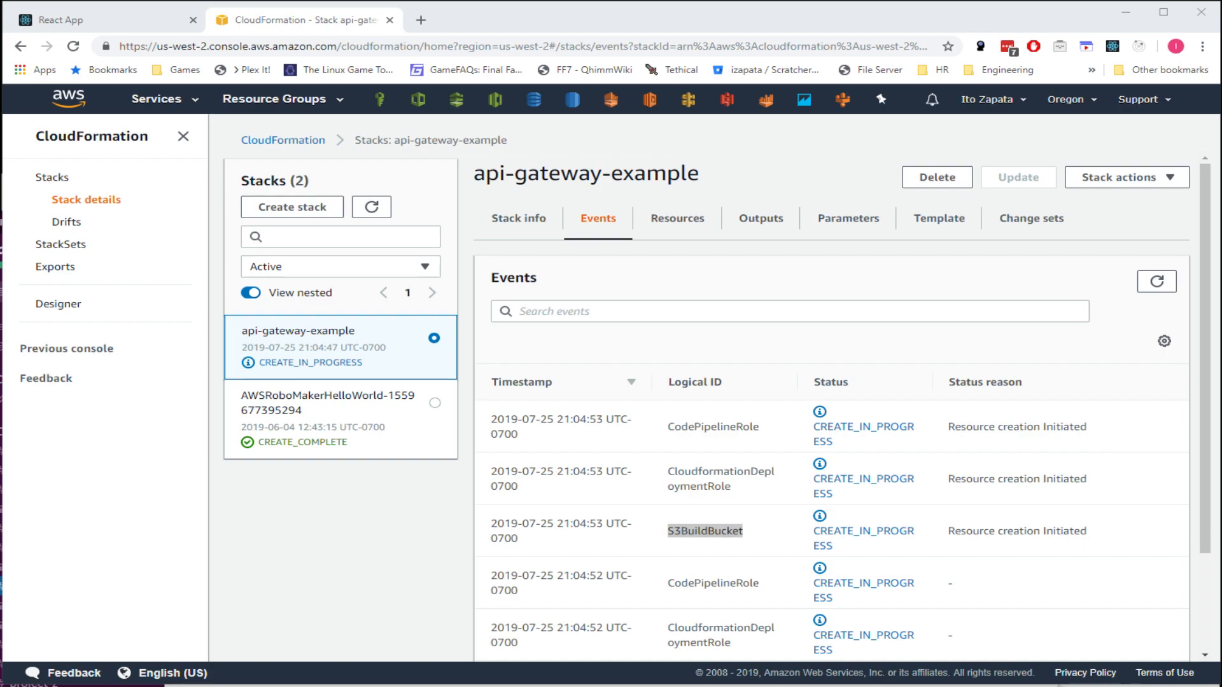
key("alt+Tab")
- Expand the folded ArtifactStore and Name blocks in codepipeline.yaml, reviewing the OutputArtifacts and SourceLocation lines
left_click(431, 418)
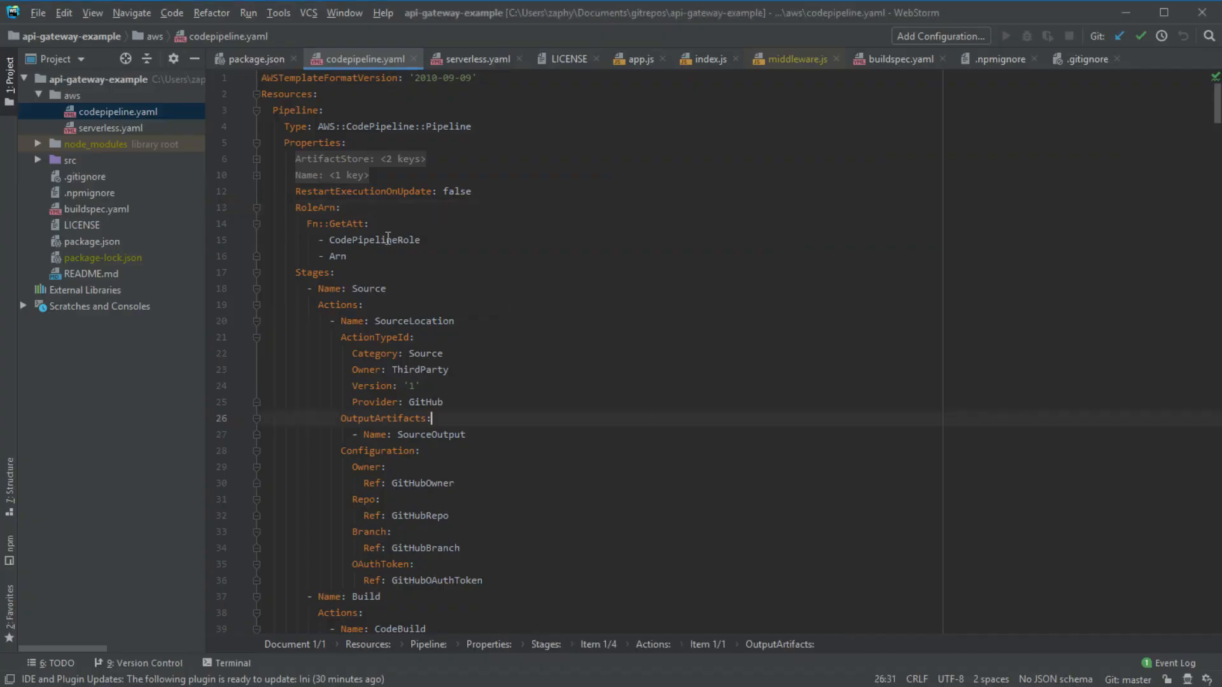
left_click(256, 159)
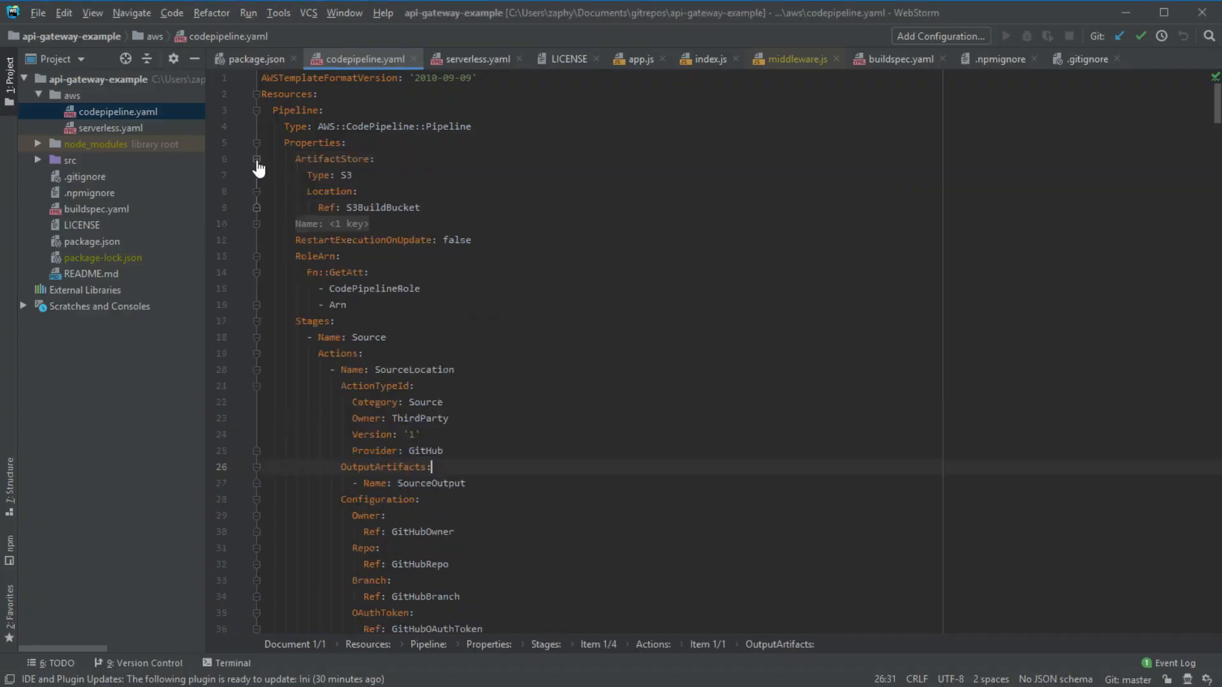
left_click(256, 225)
left_click(826, 384)
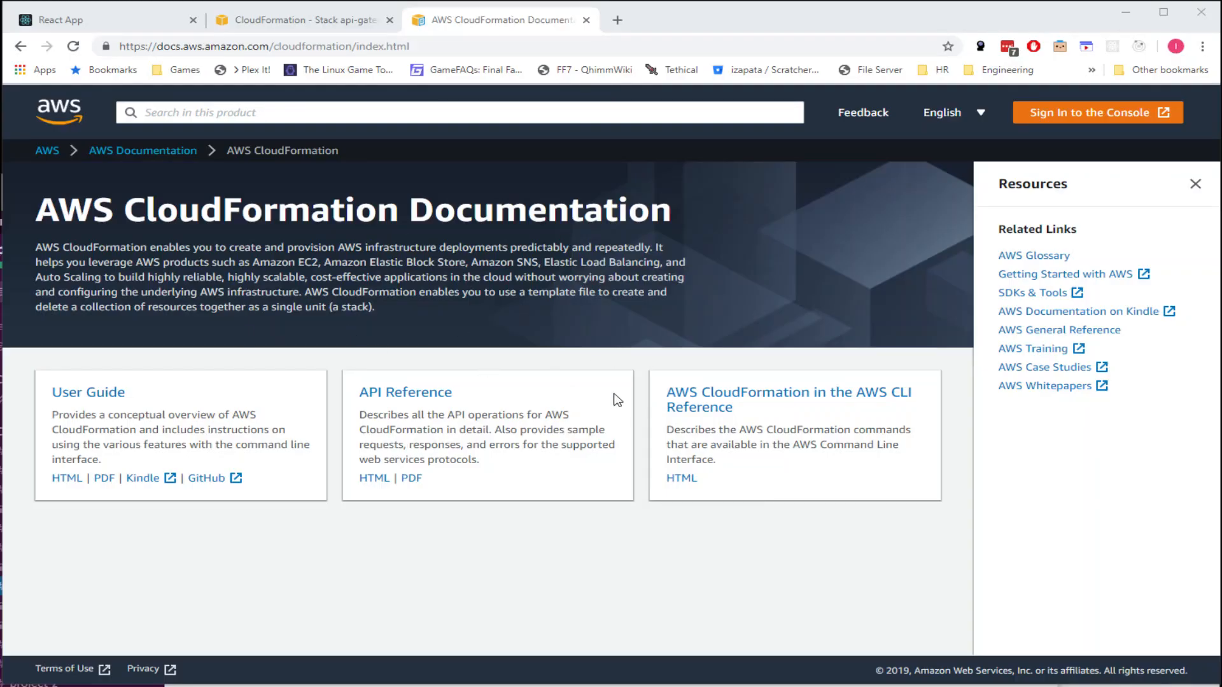
left_click(425, 392)
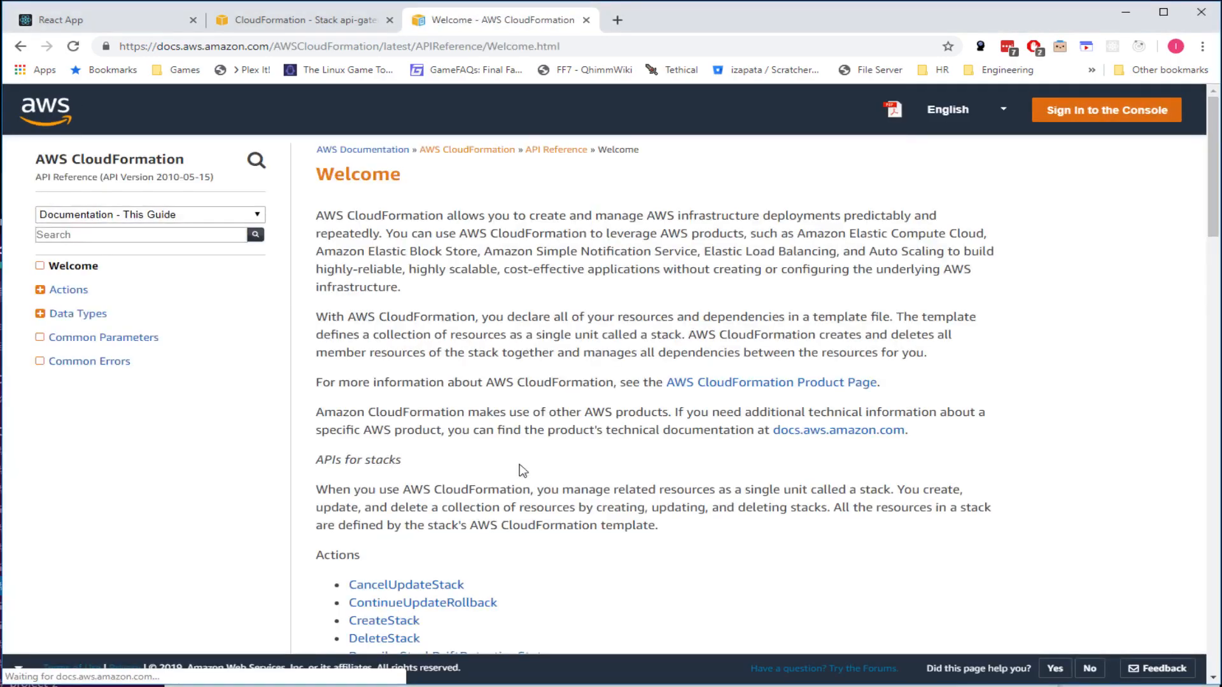
left_click(50, 294)
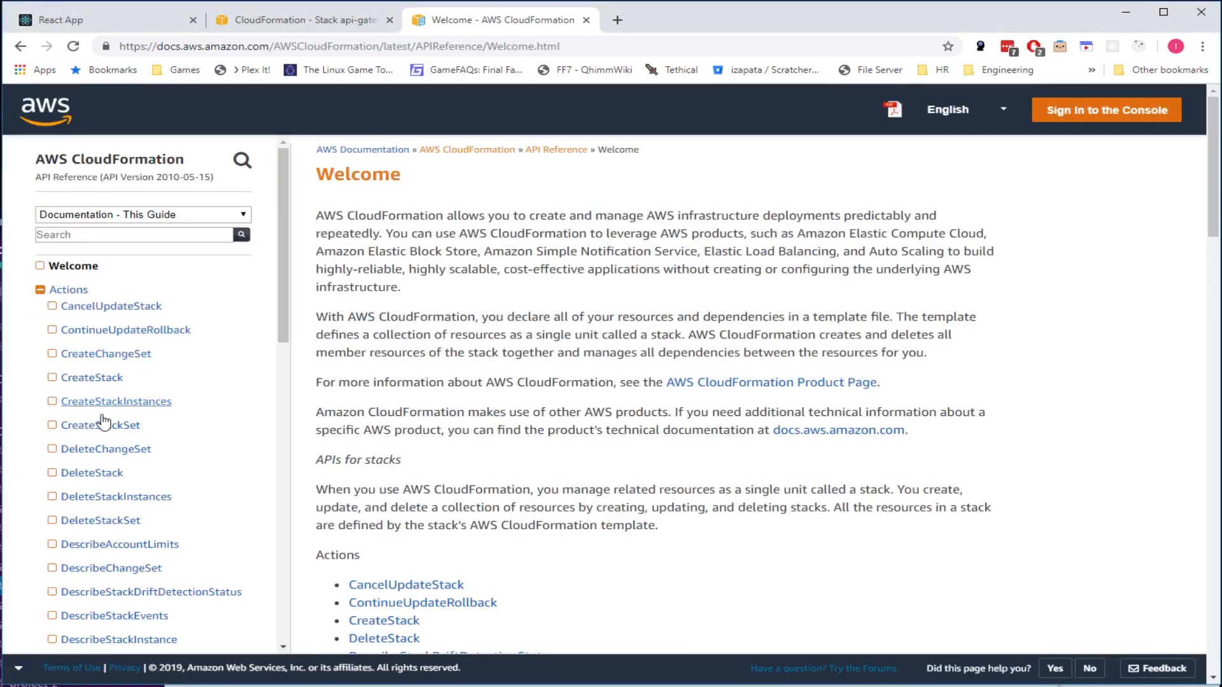
scroll(58, 382, "down", 12)
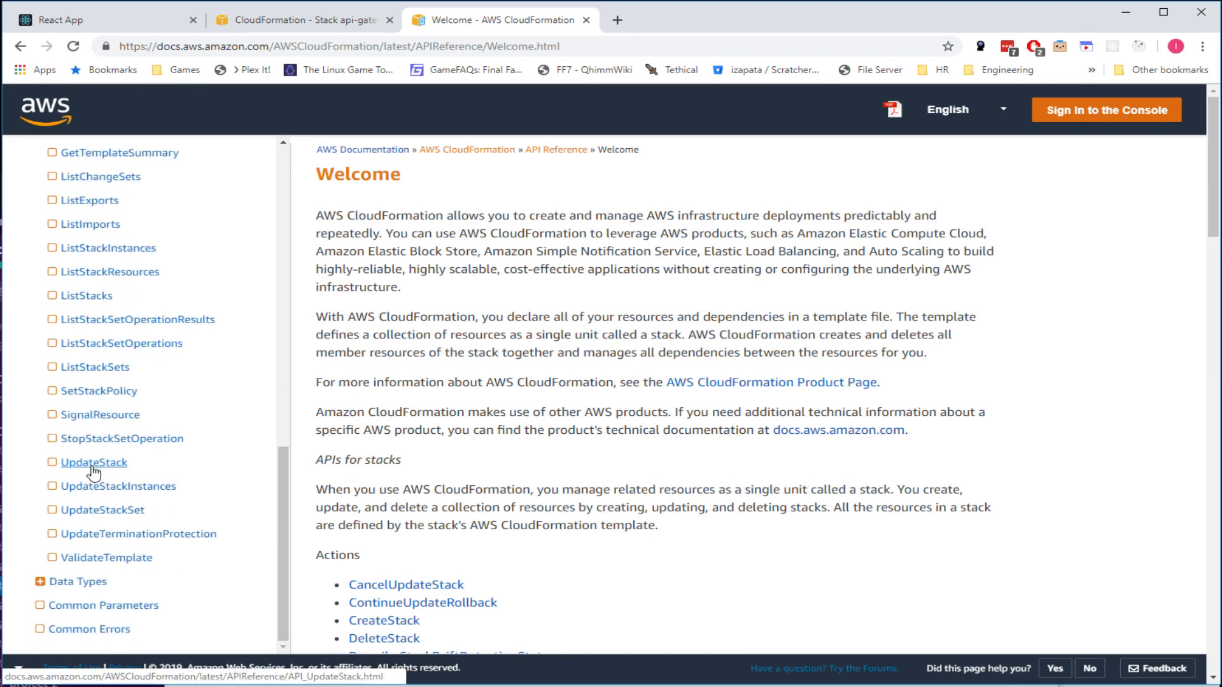
scroll(94, 471, "up", 8)
scroll(58, 541, "down", 8)
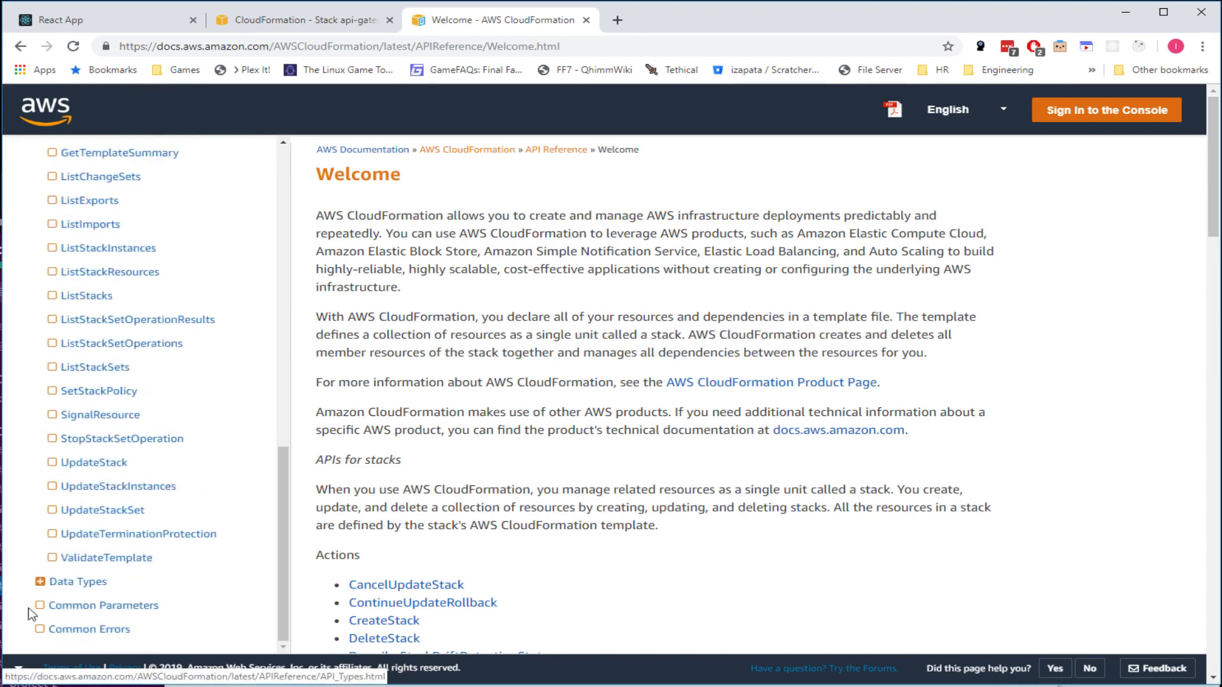
left_click(51, 581)
scroll(128, 584, "down", 10)
scroll(130, 581, "down", 2)
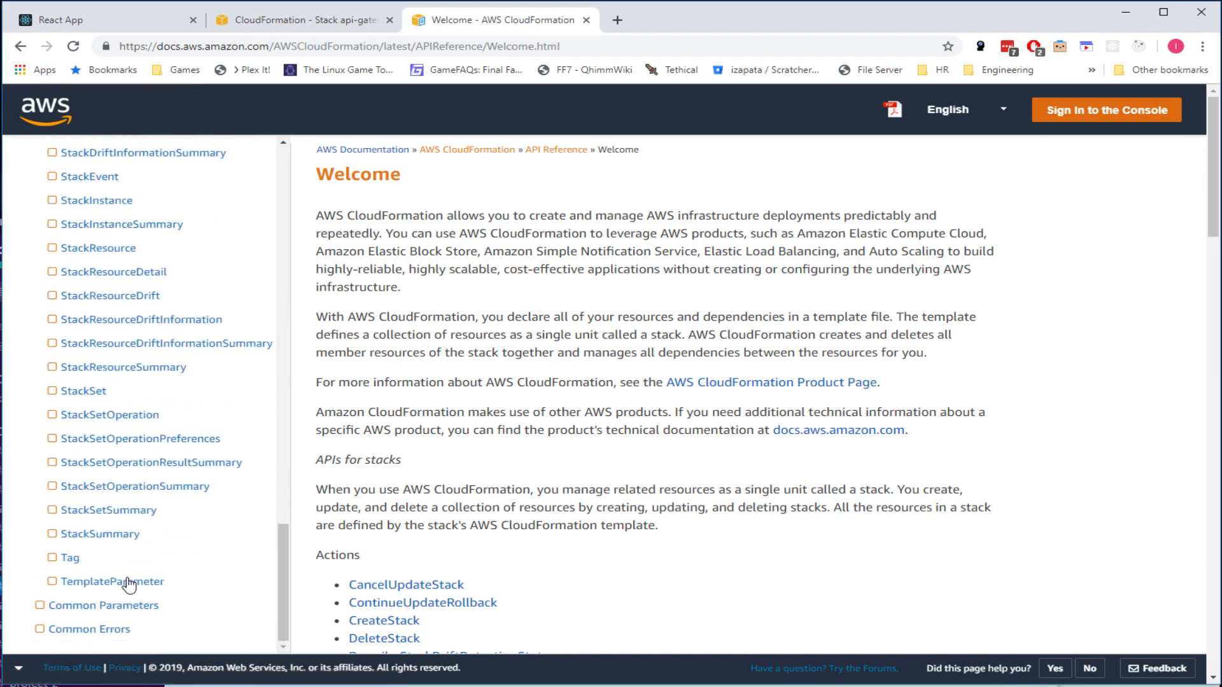
scroll(131, 581, "up", 13)
left_click(19, 46)
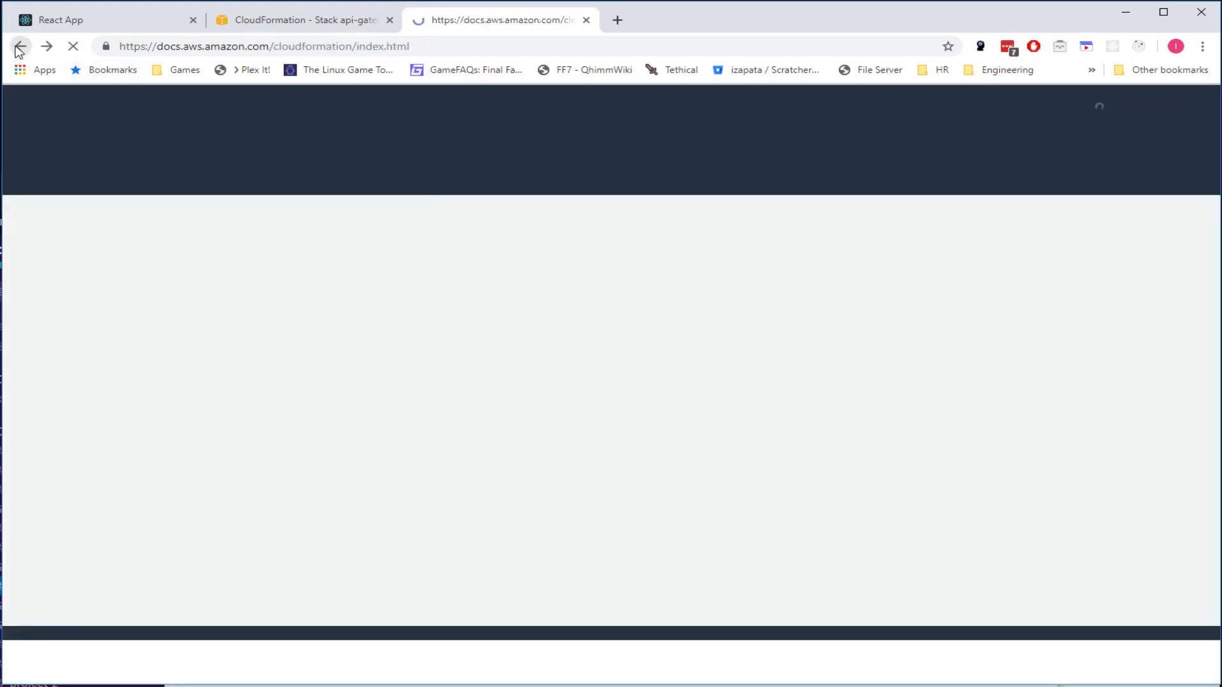
left_click(407, 46)
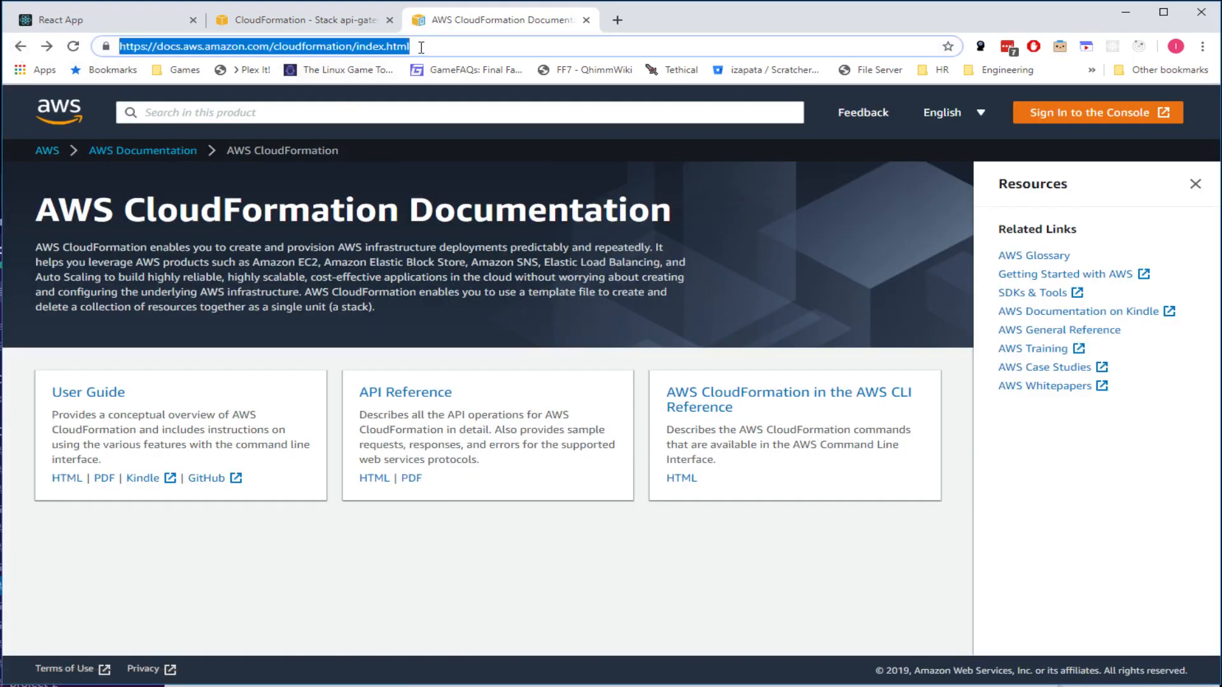
- Search Google for 'couldformation lambda' and open the AWS::Lambda::Function reference page
type("couldforma")
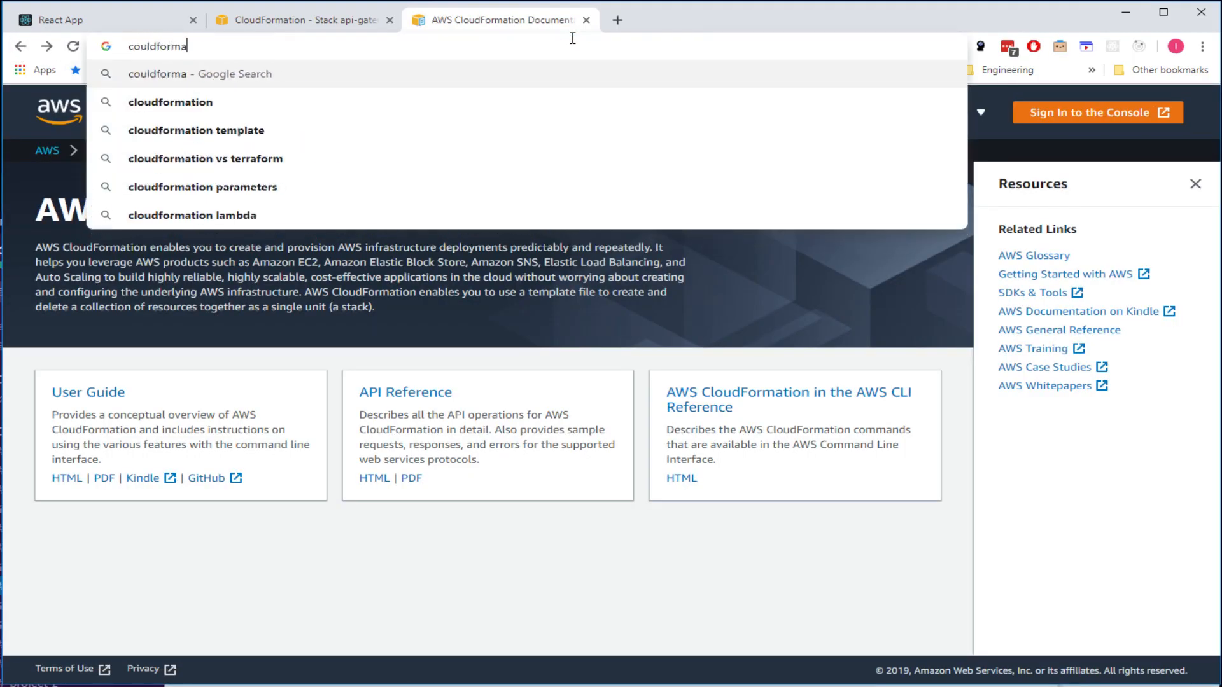
type("tion lambda")
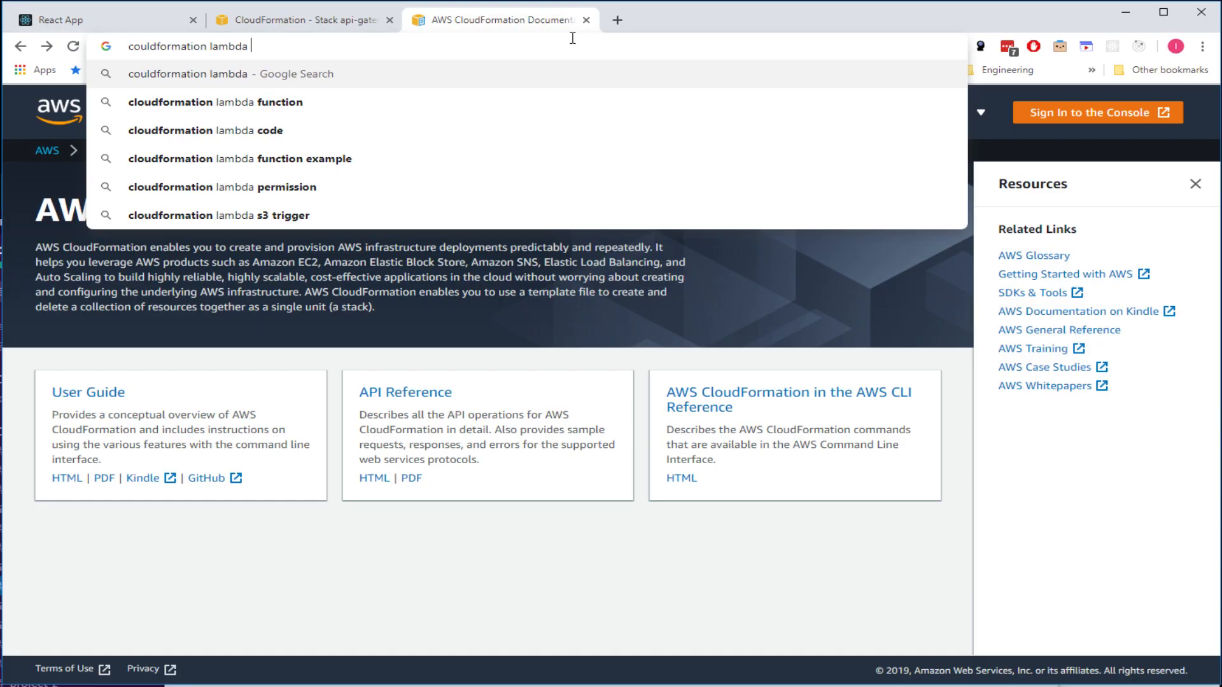
key("Return")
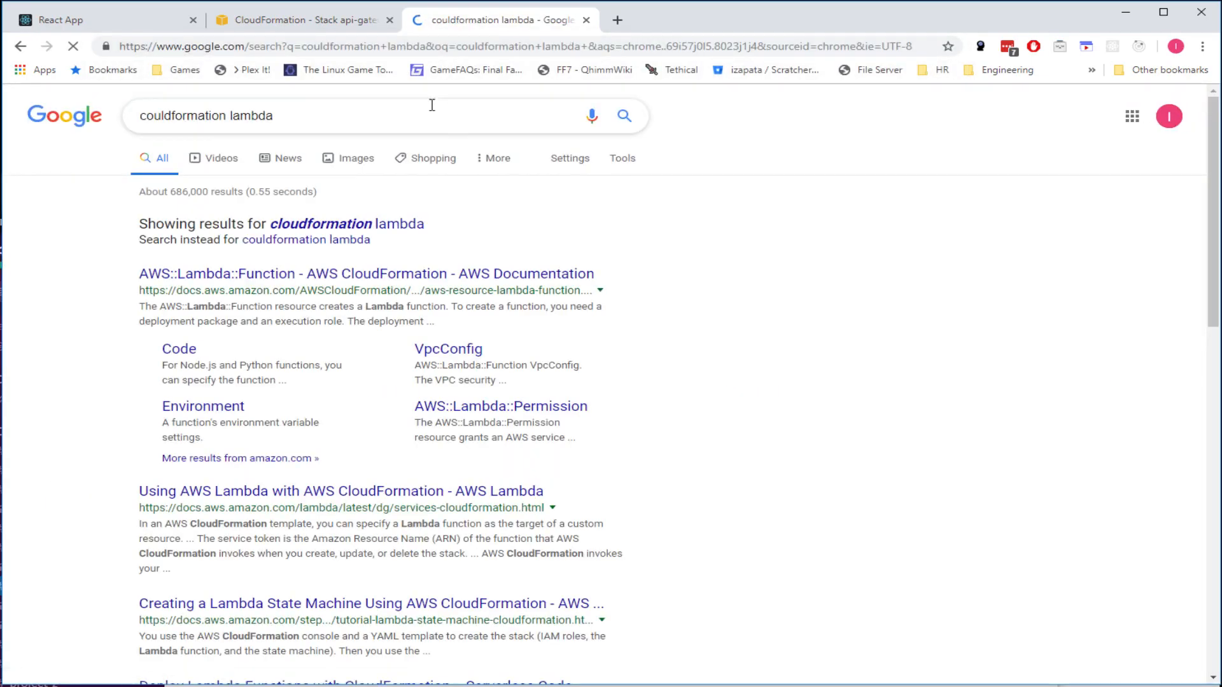
left_click(299, 274)
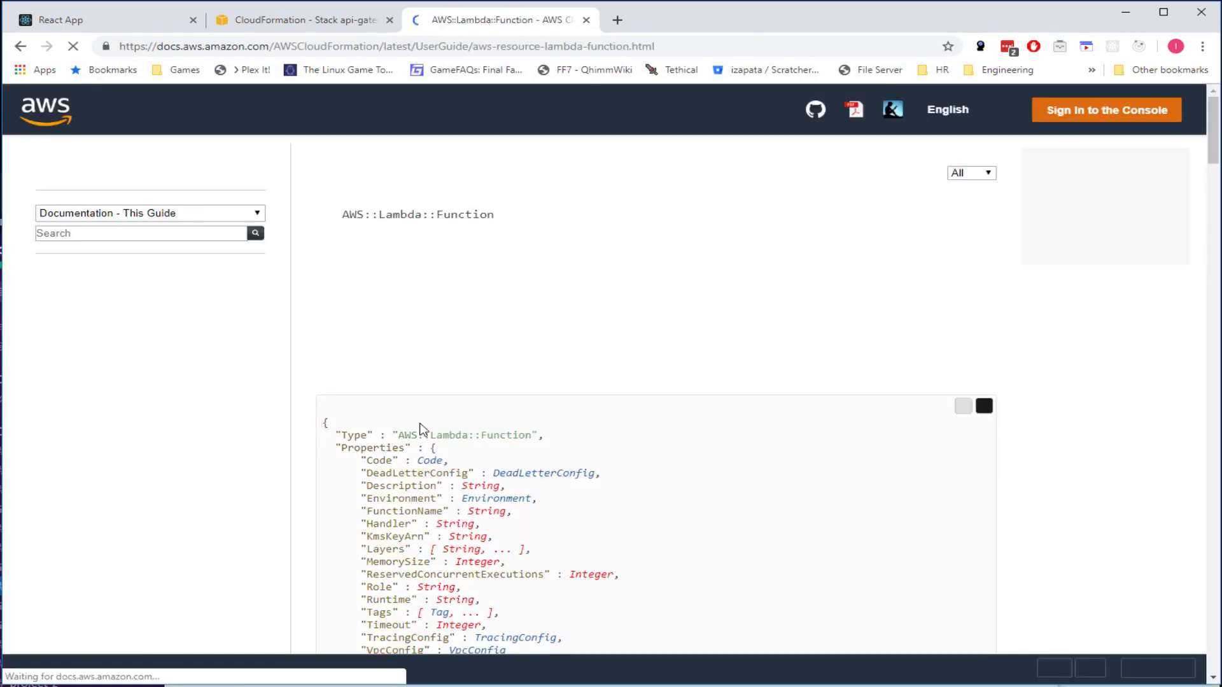
- Scroll down the AWS::Lambda::Function page, selecting its JSON and YAML syntax blocks
scroll(74, 286, "down", 3)
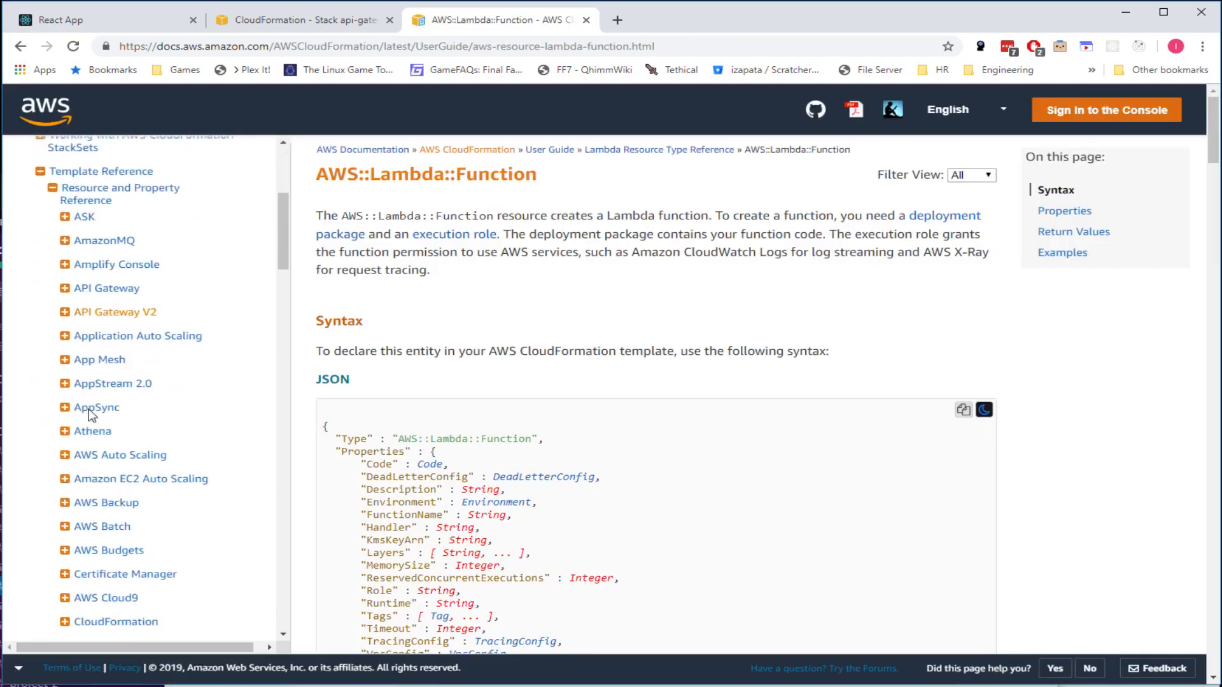
scroll(70, 337, "up", 1)
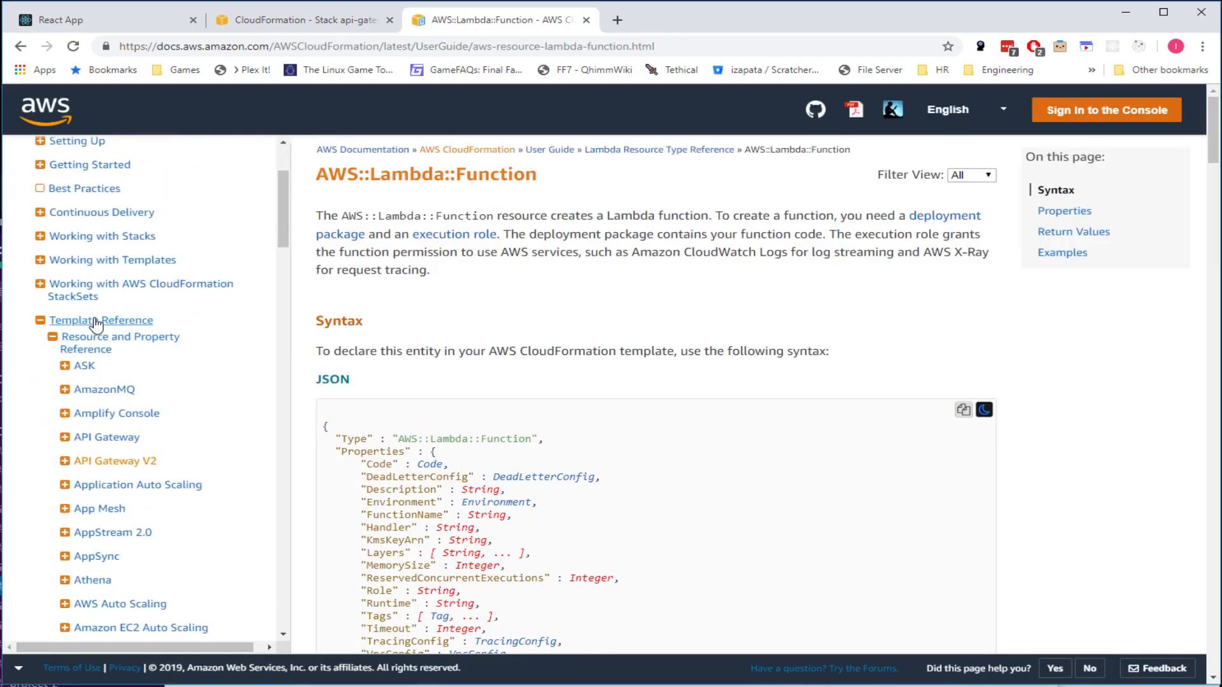
scroll(98, 391, "down", 12)
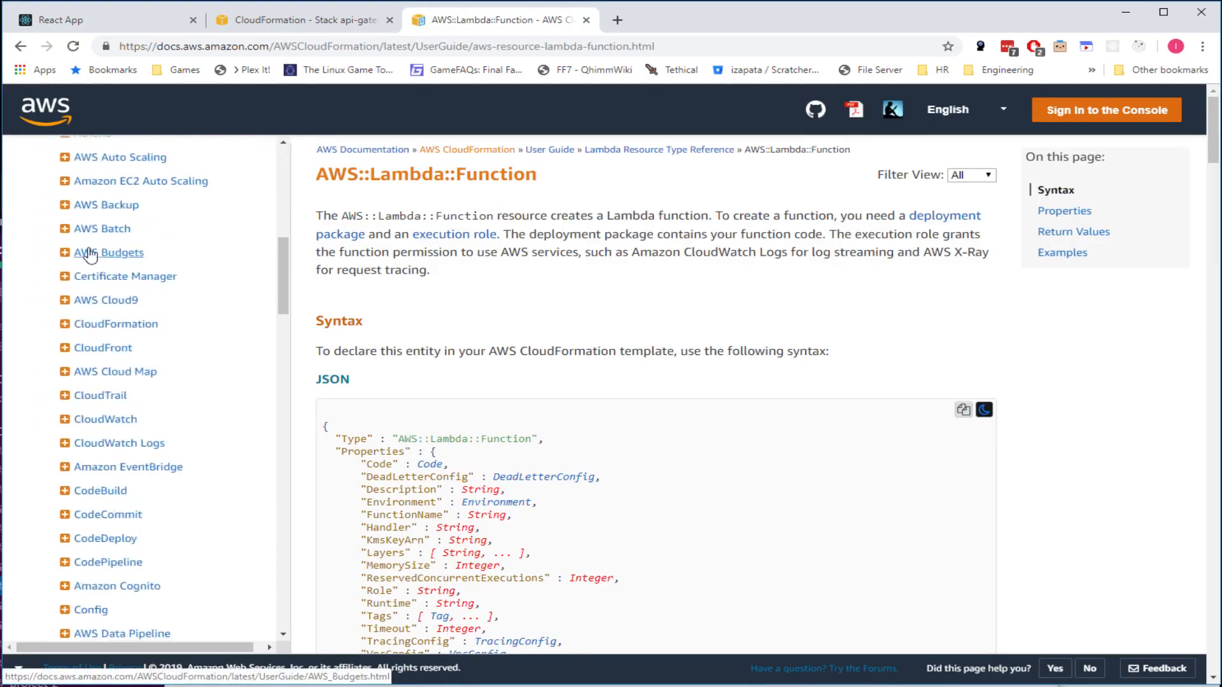
scroll(102, 382, "down", 9)
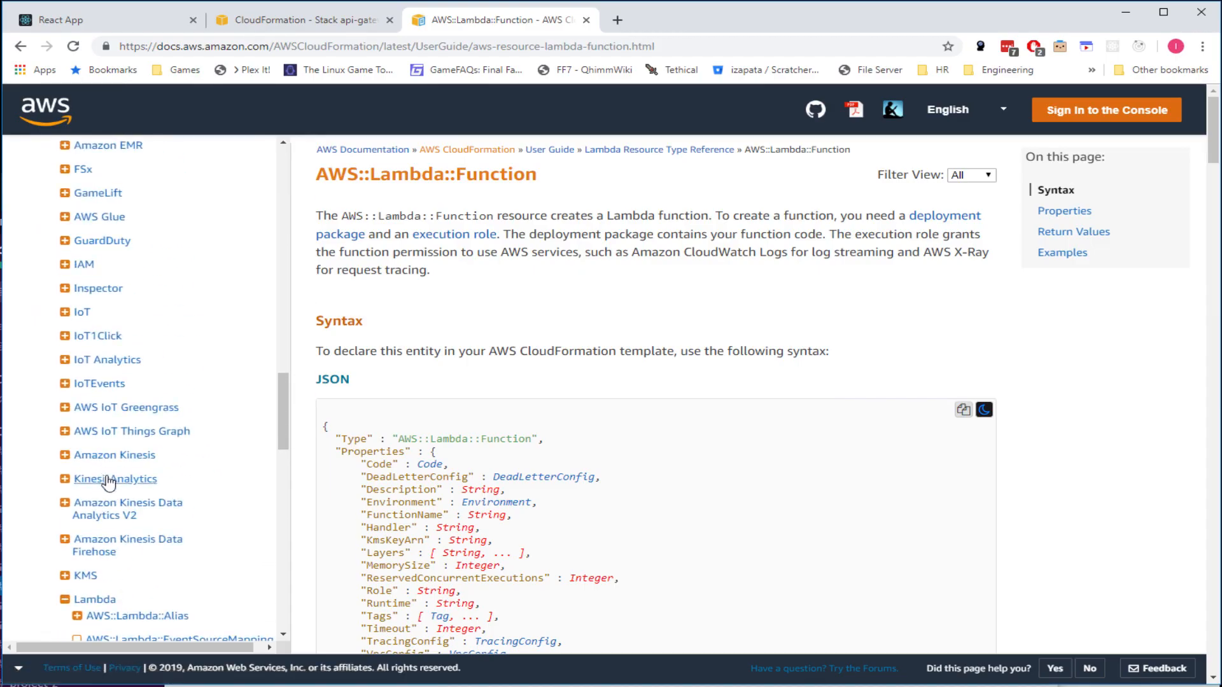
scroll(102, 471, "down", 4)
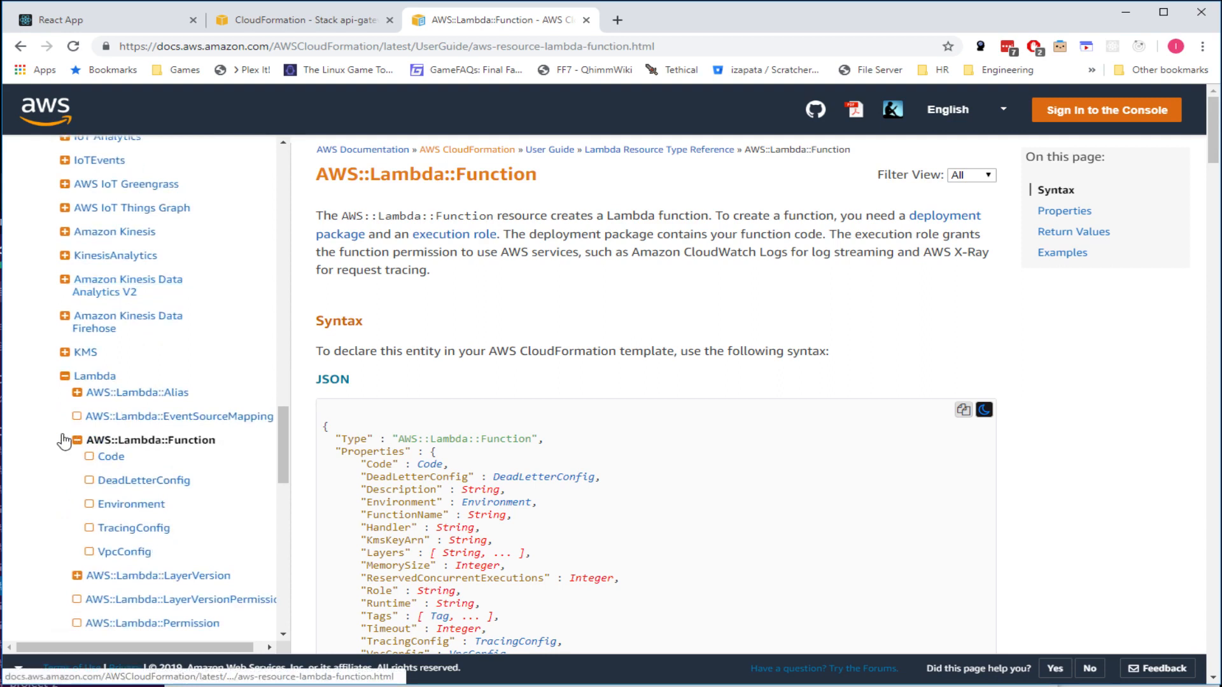
scroll(633, 413, "down", 2)
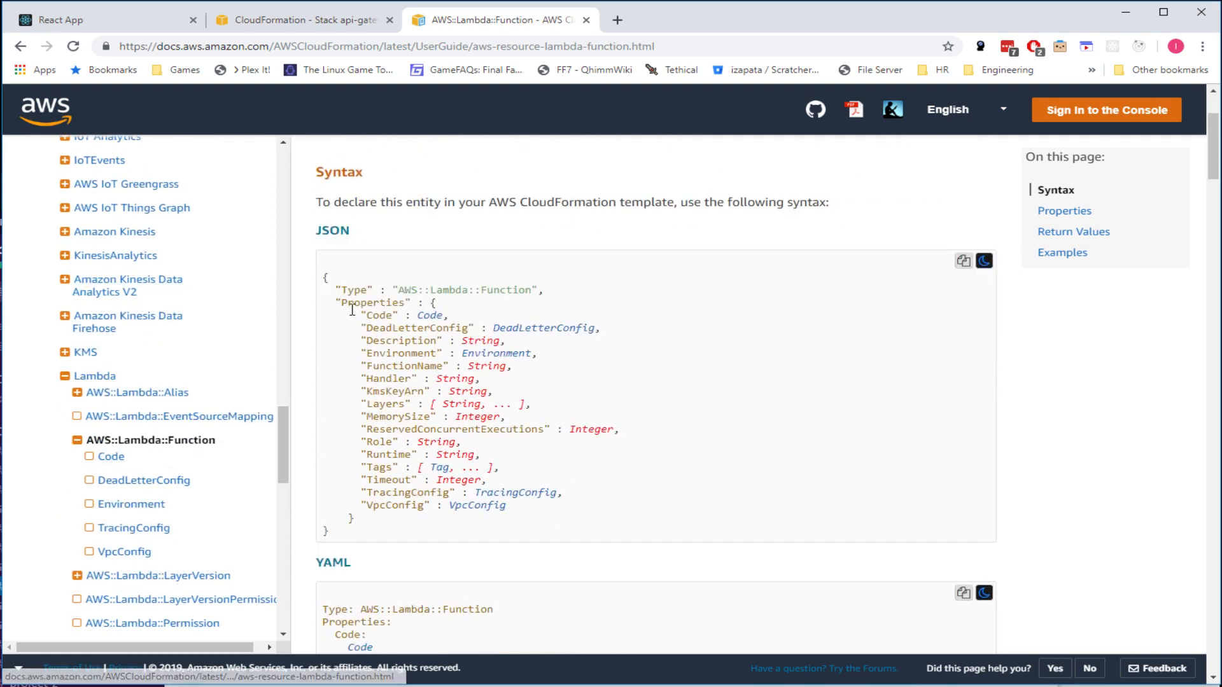
left_click_drag(323, 278, 544, 535)
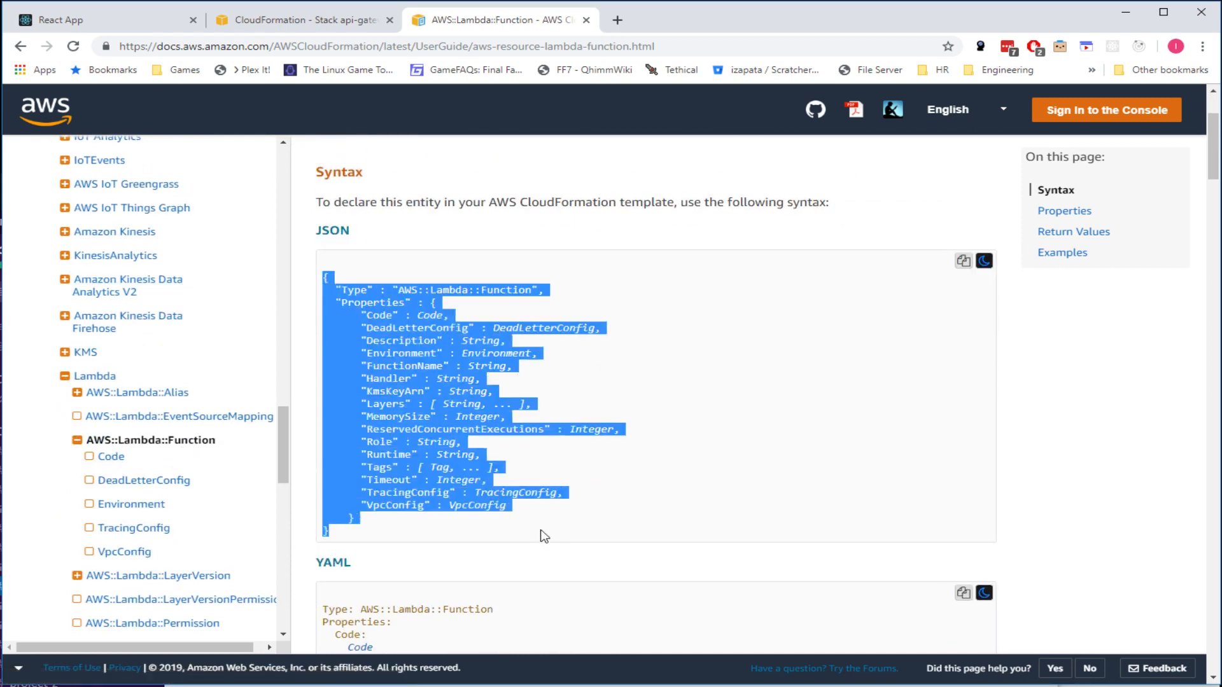
scroll(576, 516, "down", 5)
scroll(515, 482, "down", 2)
scroll(454, 385, "up", 1)
left_click_drag(469, 468, 319, 160)
scroll(457, 390, "down", 3)
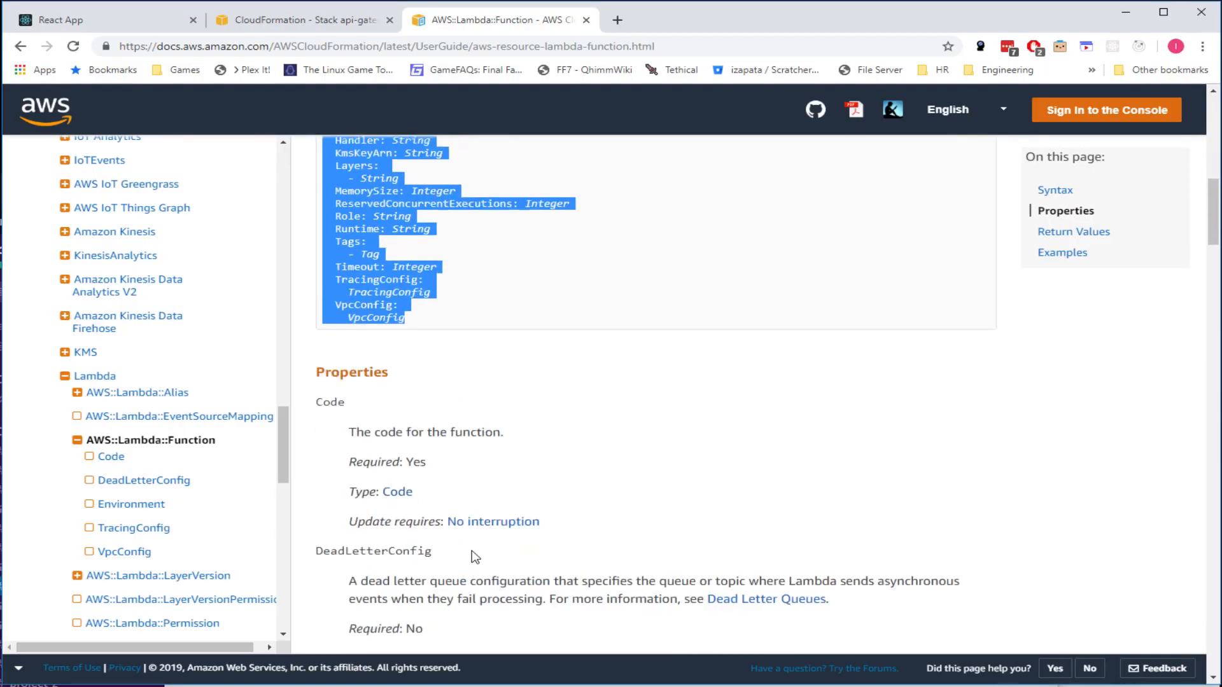
scroll(477, 560, "down", 2)
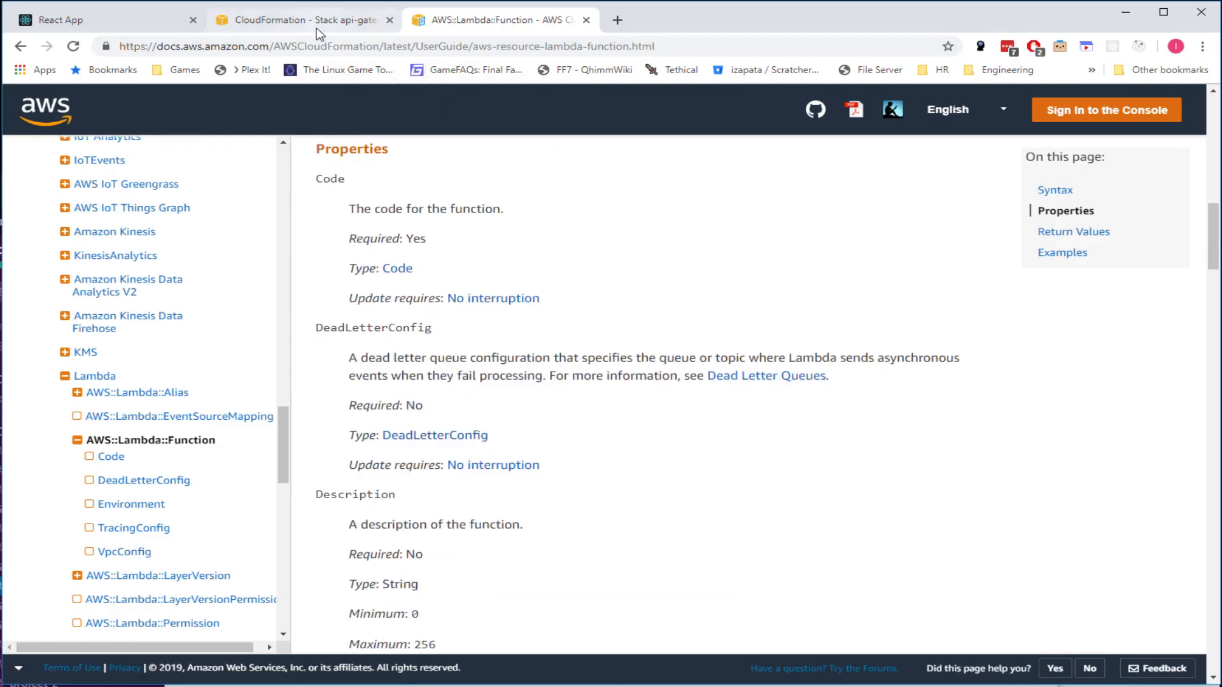
scroll(485, 394, "up", 4)
scroll(486, 393, "up", 2)
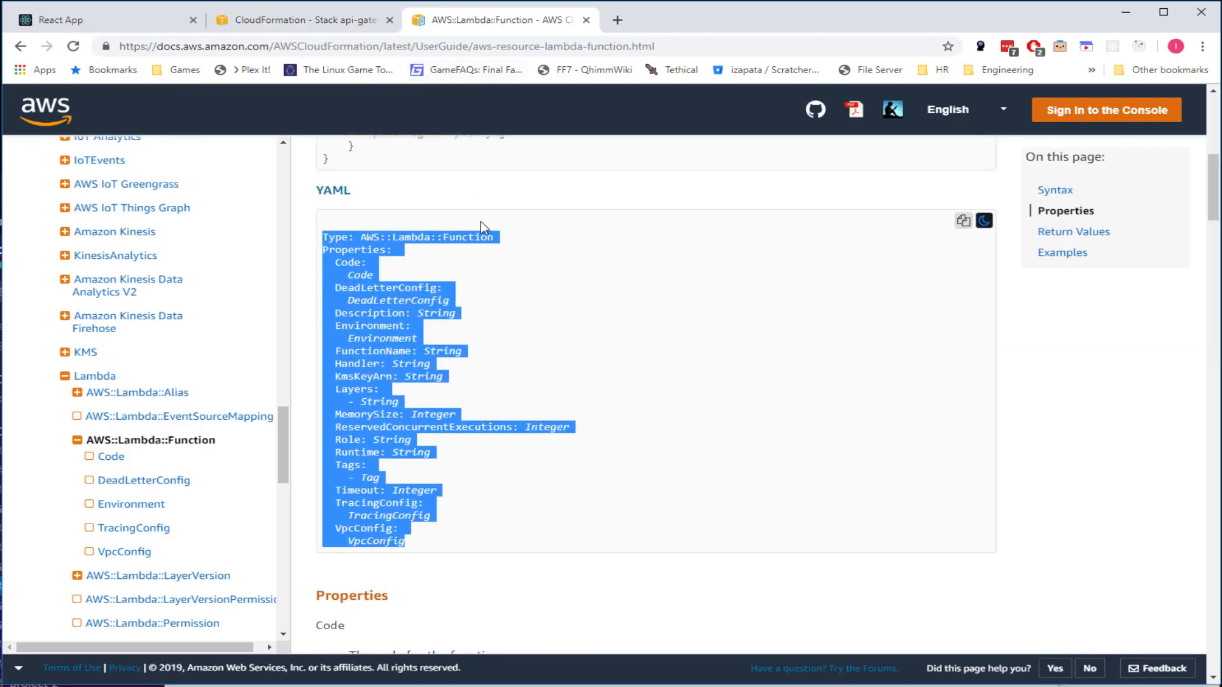
left_click(413, 316)
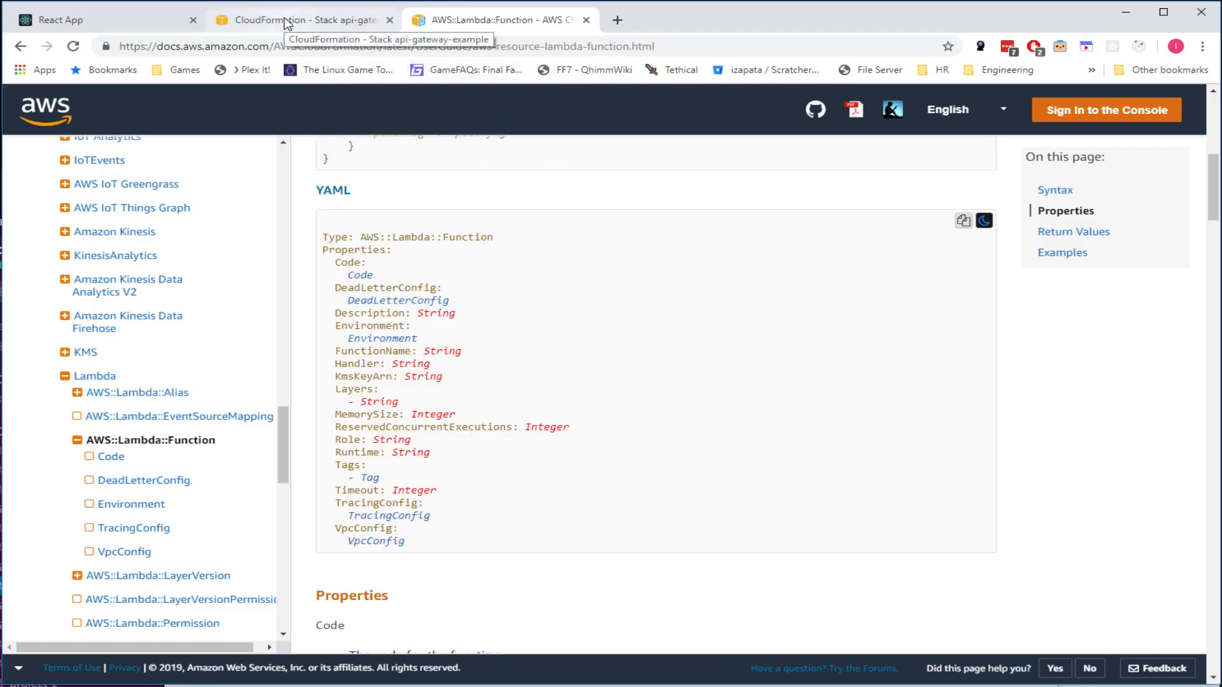
- Glance back at the Lambda documentation's YAML property list, then return to the CloudFormation tab
left_click(324, 26)
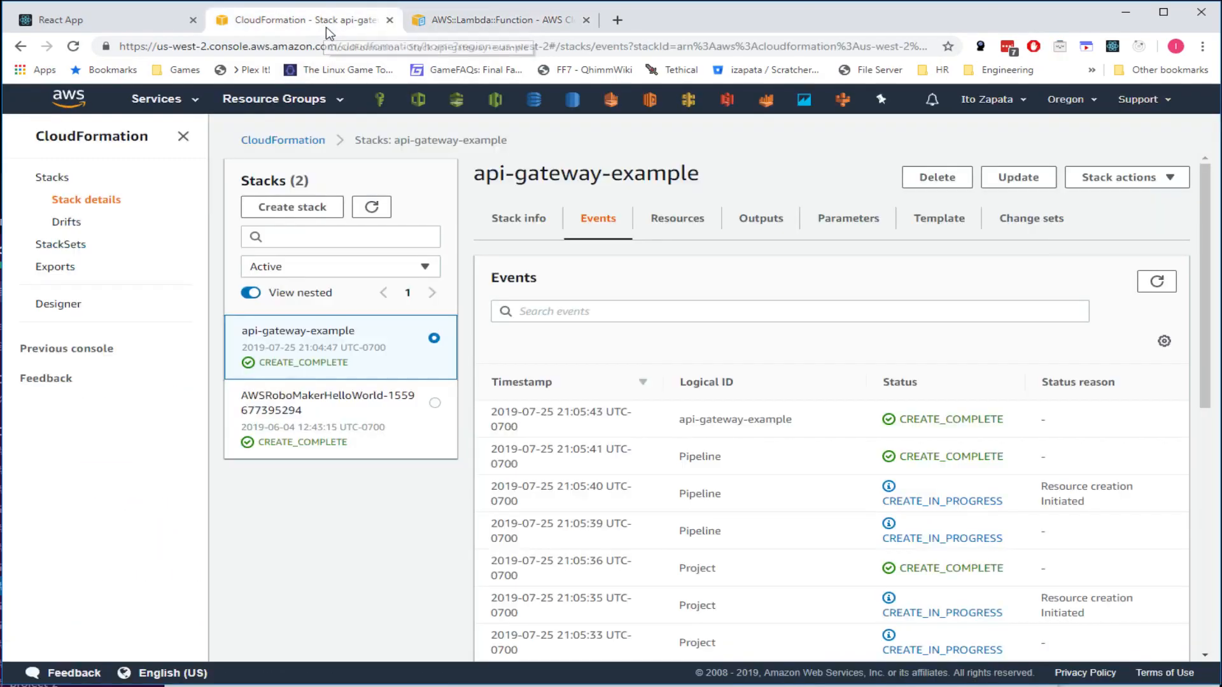
left_click(484, 28)
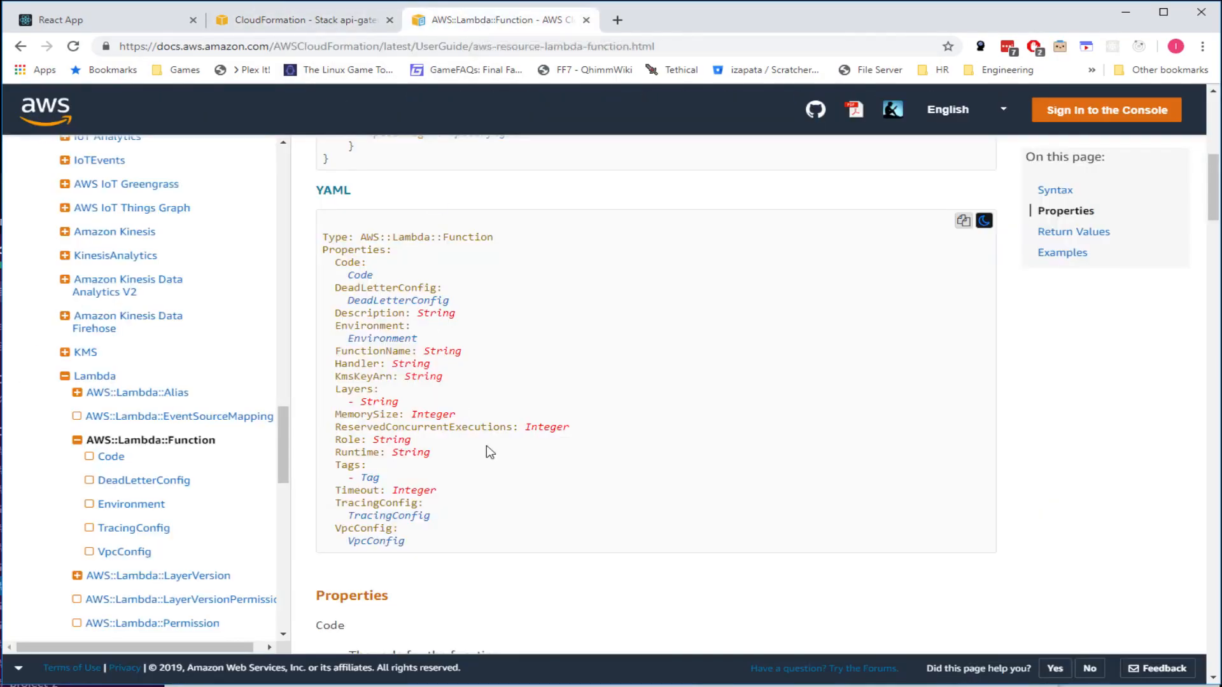
left_click_drag(487, 544, 324, 235)
left_click(315, 20)
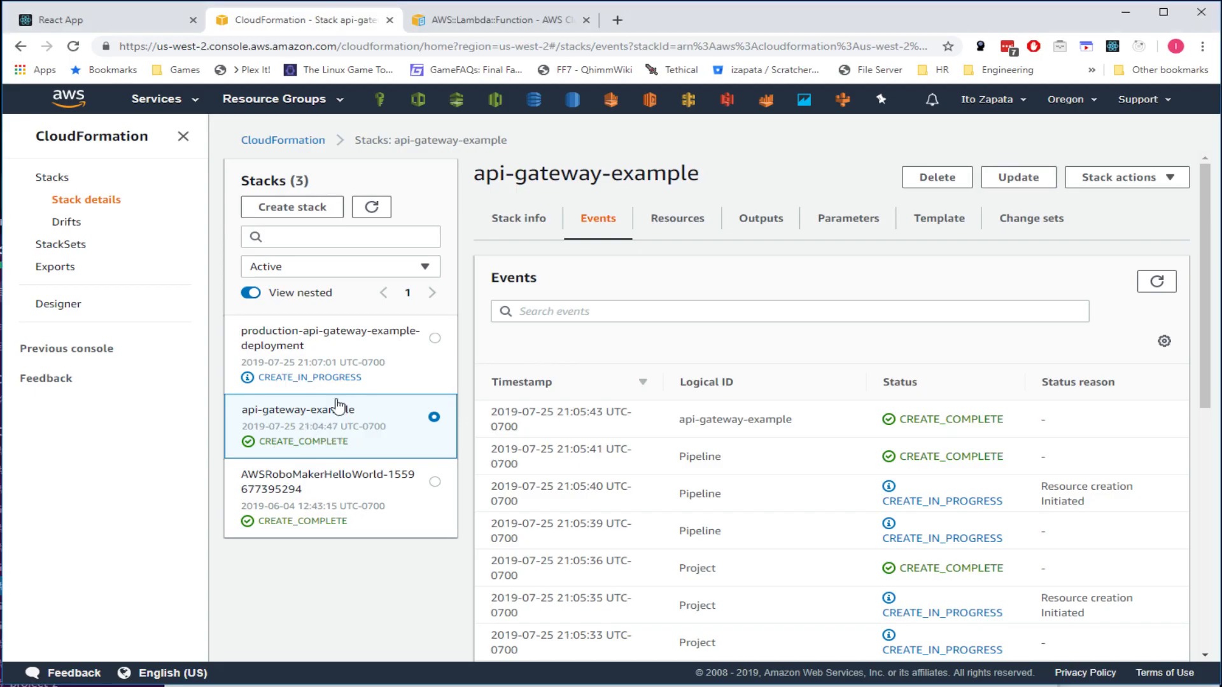
- Check the production-api-gateway-example-deployment stack's events, then open api-gateway-example's Resources tab
left_click(350, 367)
left_click(321, 439)
left_click(336, 362)
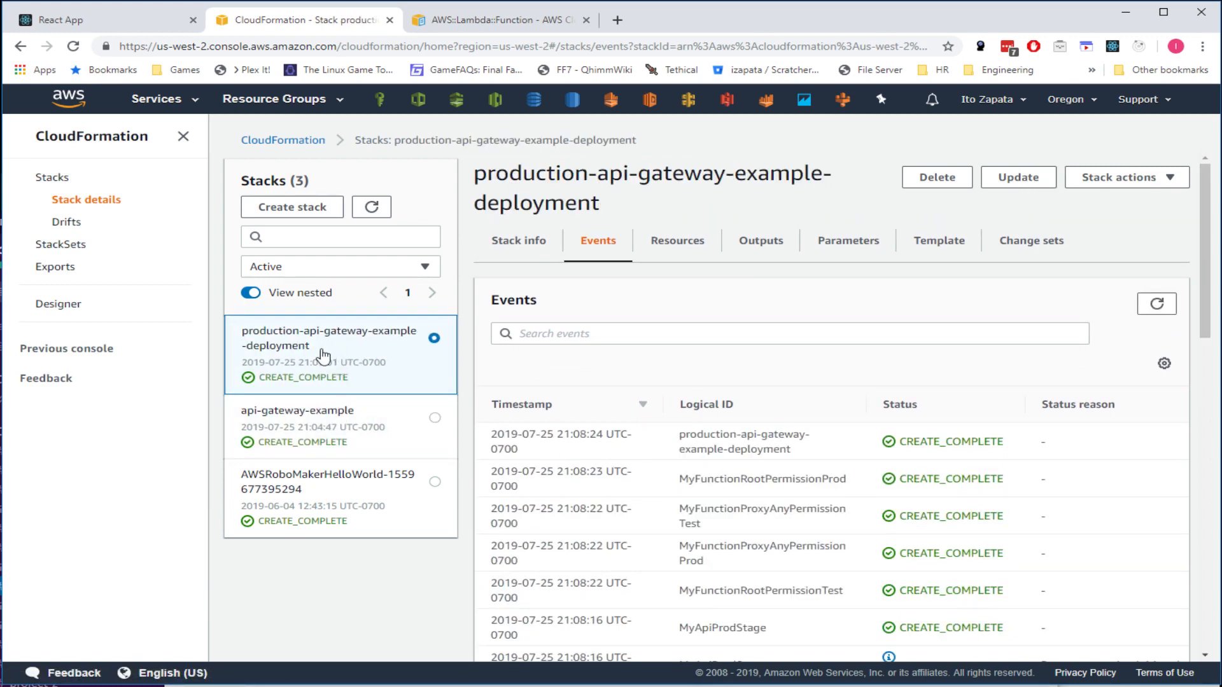
left_click(328, 436)
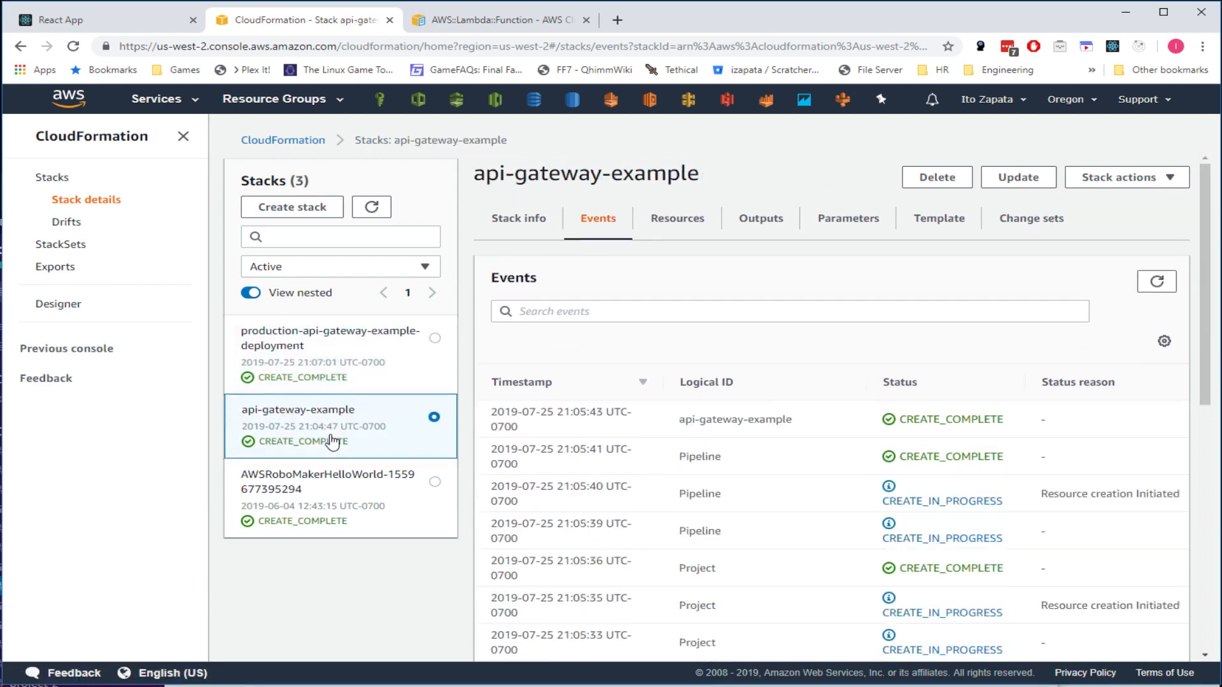
left_click(690, 229)
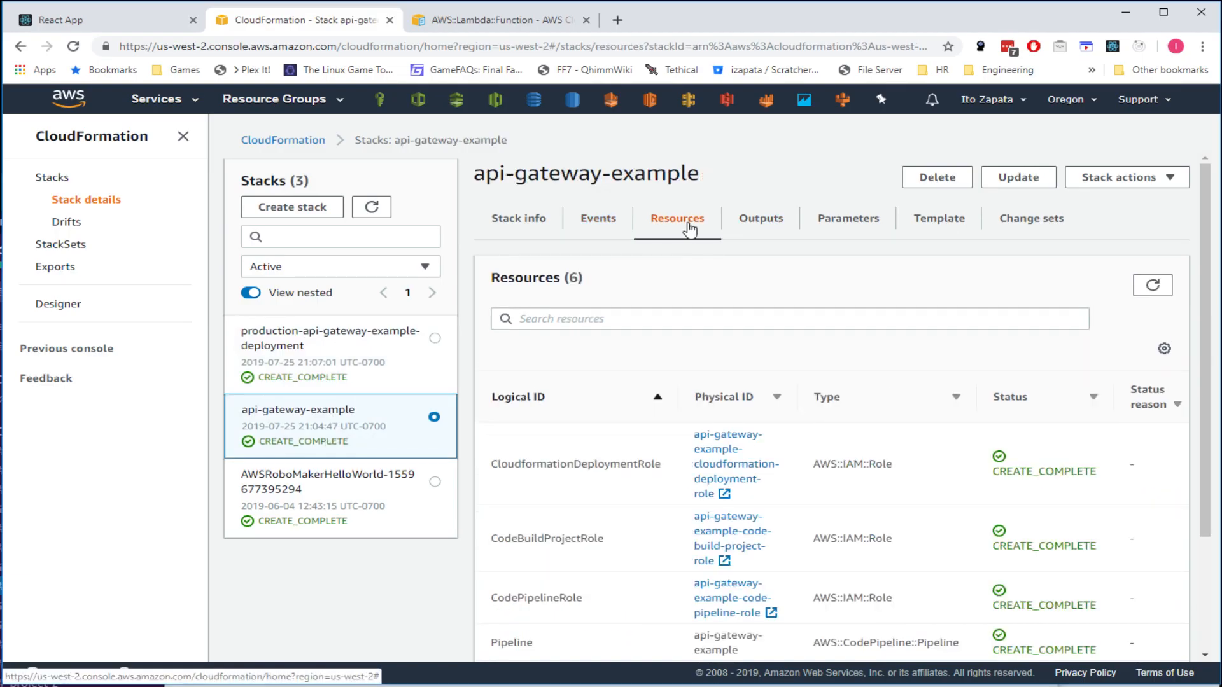
- Scroll the Resources (6) table, highlighting the Bucket, Project and Pipeline resource types
scroll(783, 377, "down", 1)
scroll(782, 377, "down", 3)
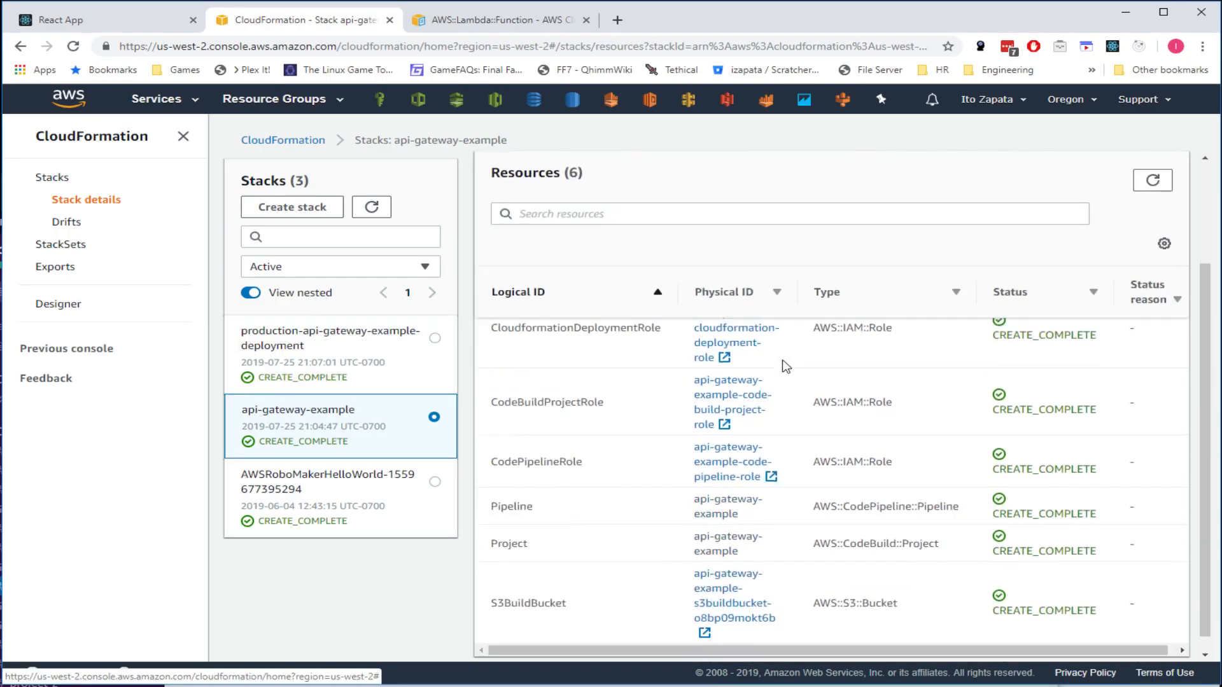
double_click(887, 586)
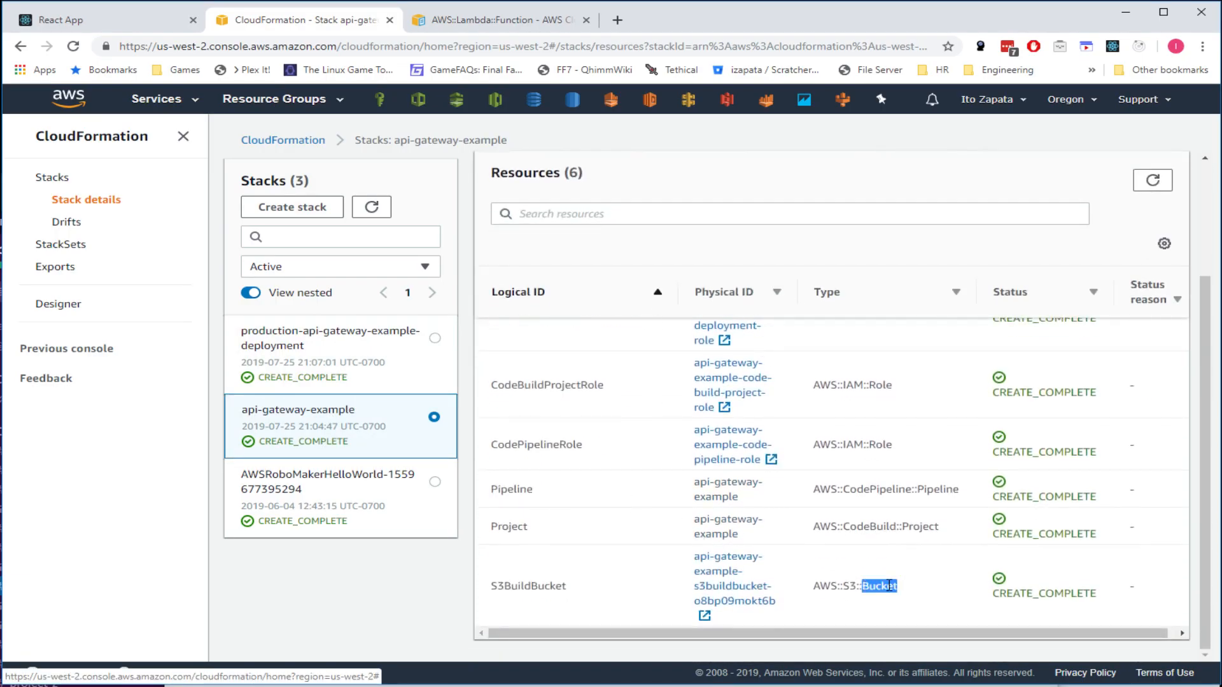
double_click(928, 523)
double_click(950, 488)
left_click(877, 441)
scroll(903, 416, "up", 3)
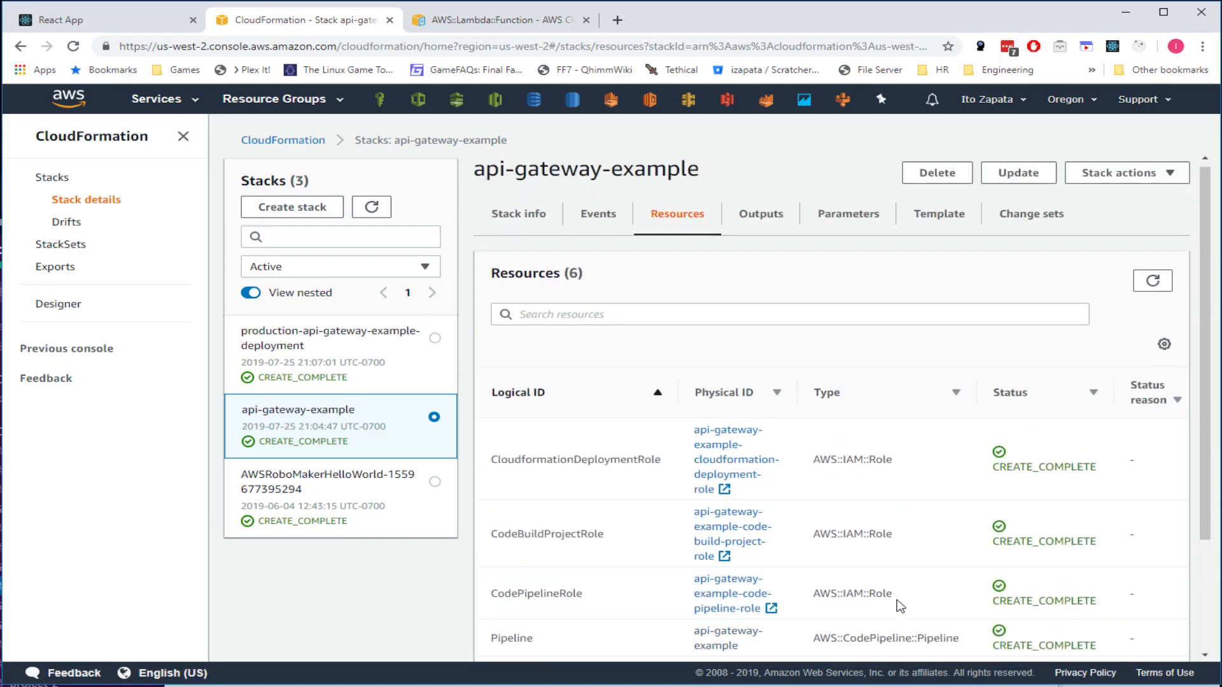
scroll(894, 598, "down", 3)
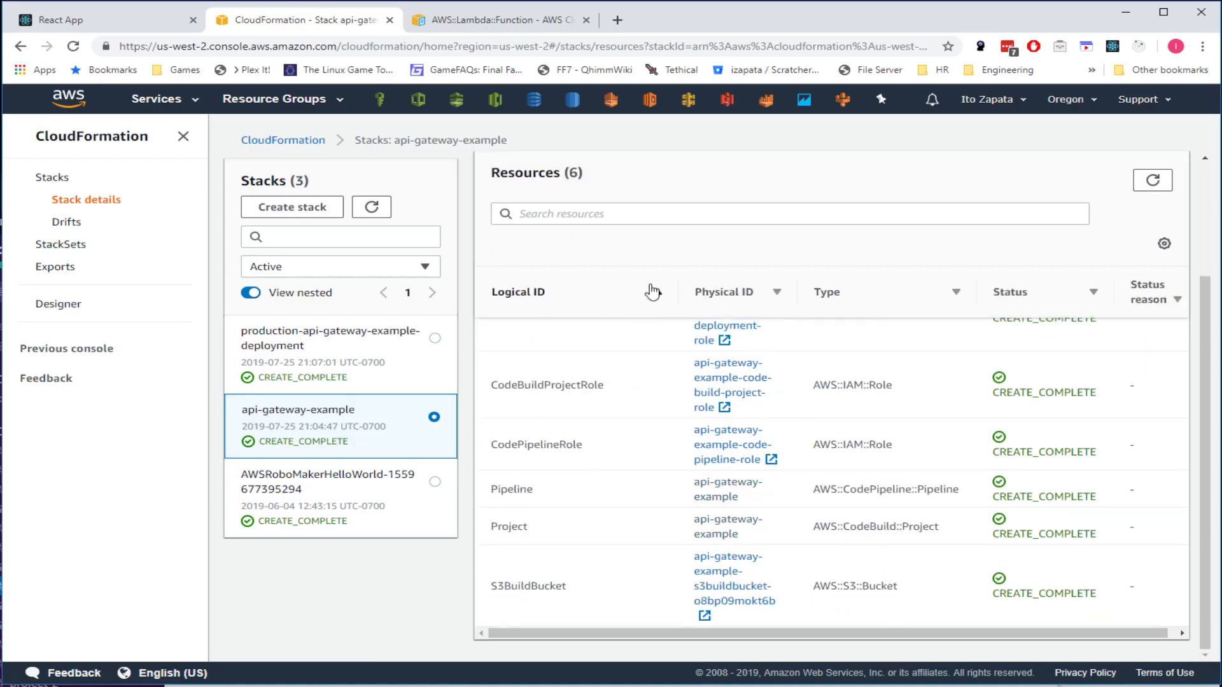
scroll(647, 524, "up", 3)
scroll(647, 524, "down", 3)
- Pick out the IAM Role type of the CodePipelineRole resource
double_click(885, 448)
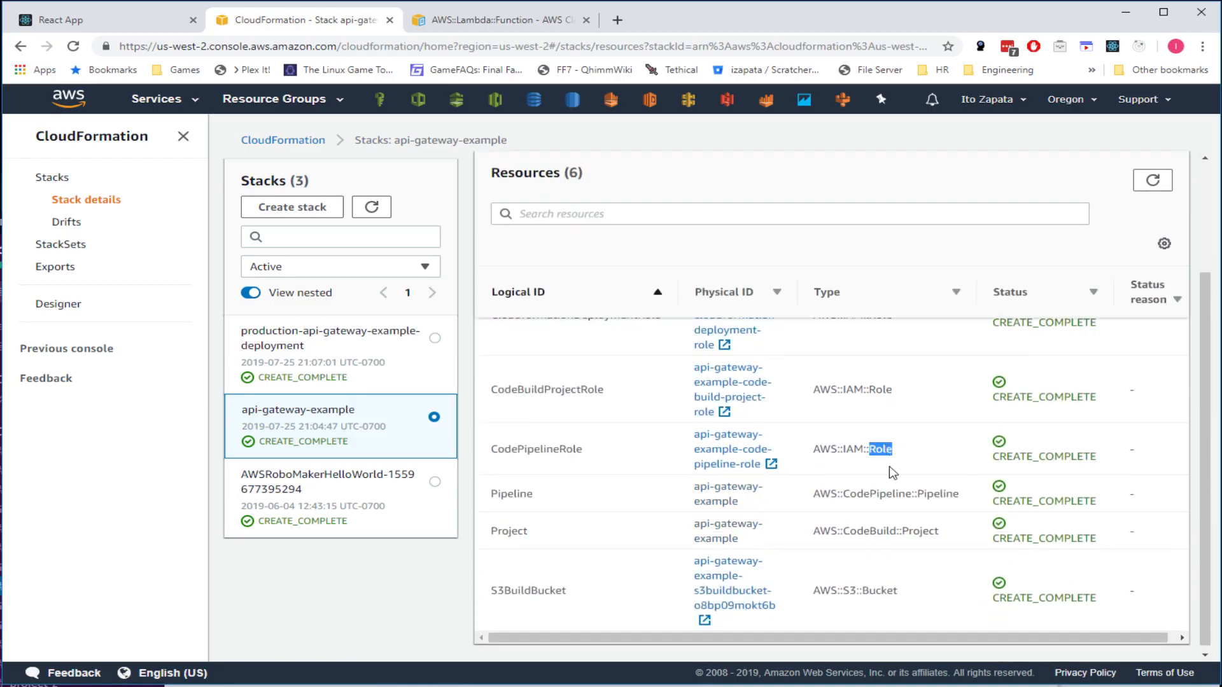
left_click(862, 446)
left_click_drag(862, 445, 843, 449)
left_click_drag(843, 448, 862, 452)
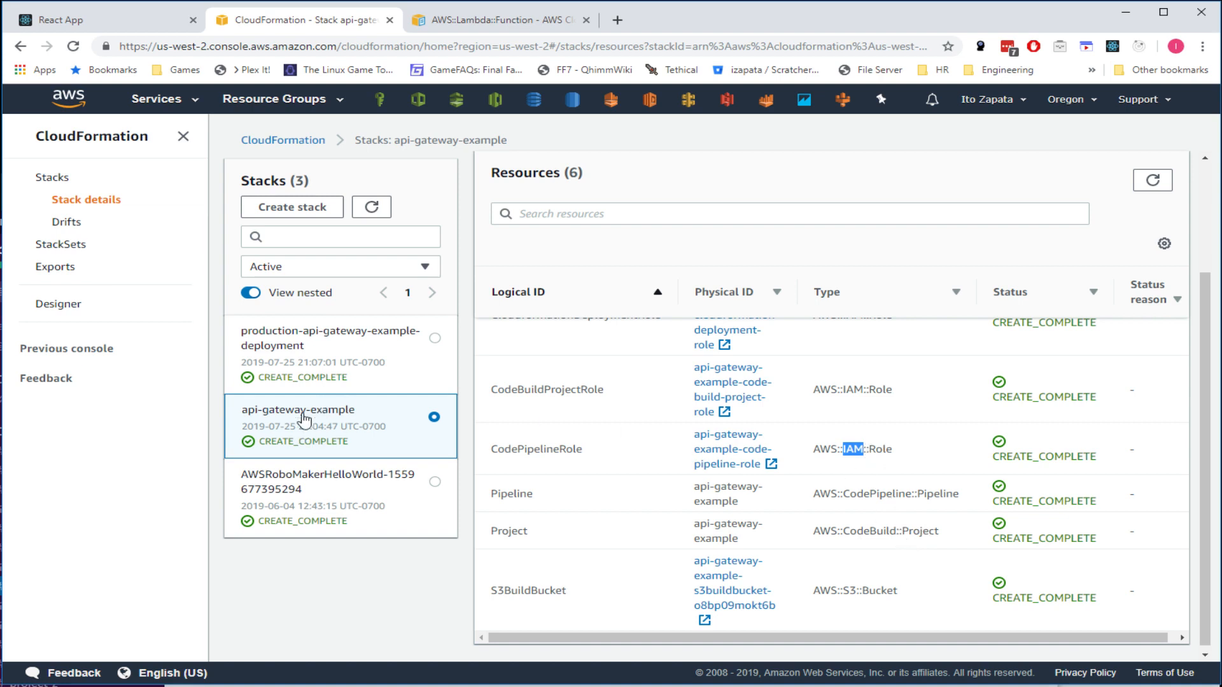
left_click(382, 421)
- Select the AWS::CodeBuild::Project, AWS::CodePipeline::Pipeline and AWS::S3::Bucket types, then the three IAM role rows
left_click_drag(946, 533, 795, 529)
left_click_drag(959, 494, 808, 494)
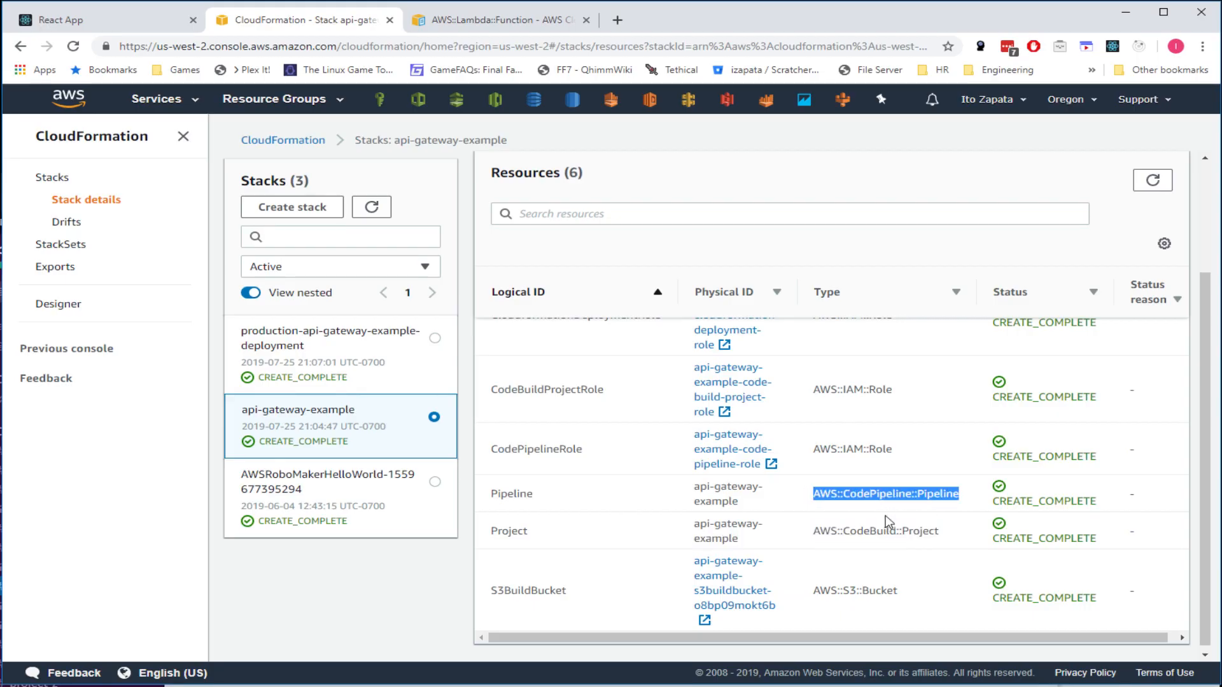
left_click_drag(906, 591, 815, 586)
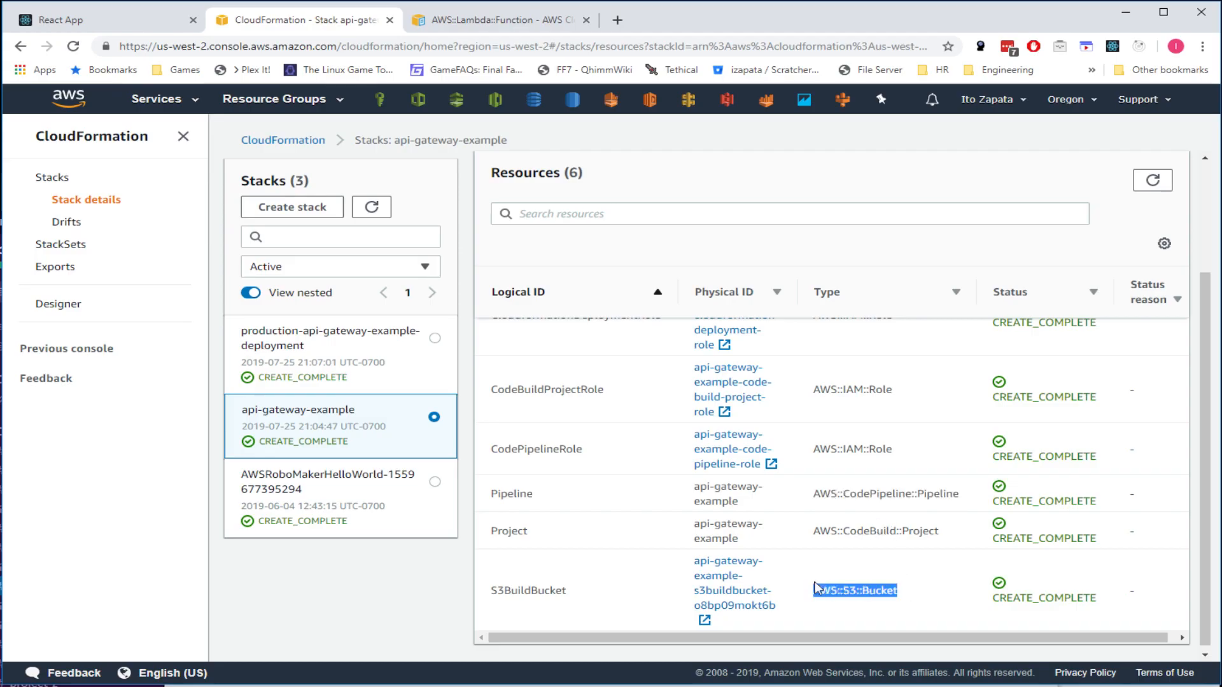
left_click_drag(951, 531, 809, 530)
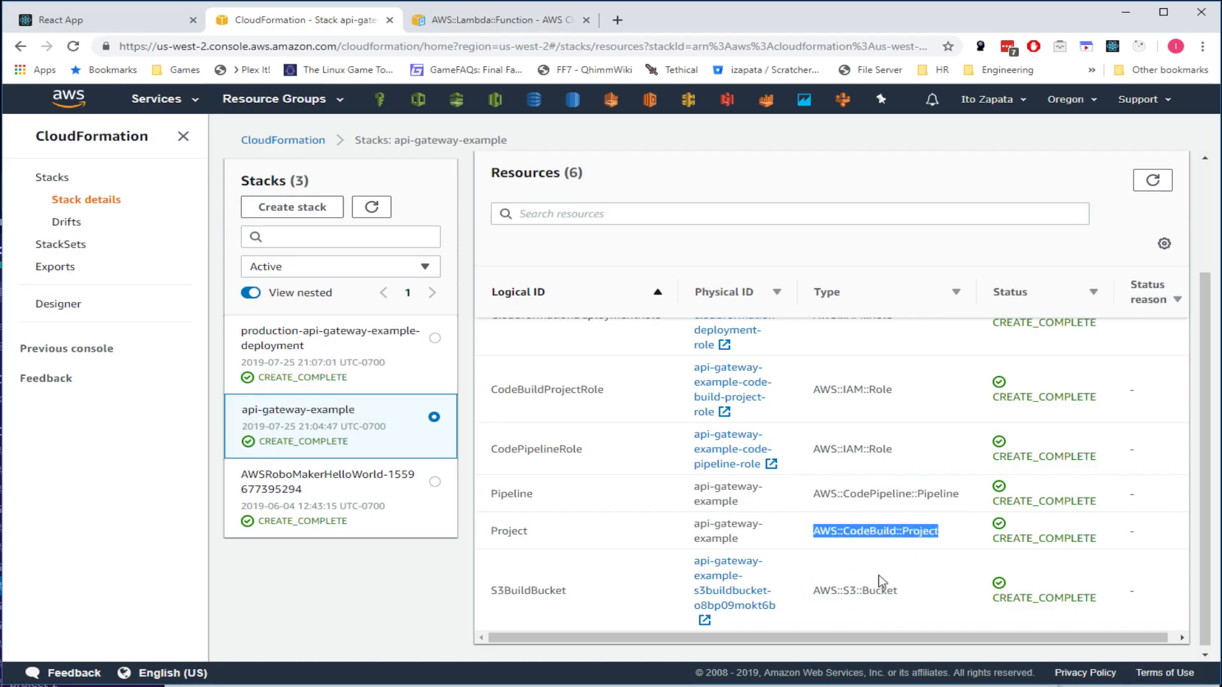
left_click_drag(925, 594, 808, 591)
scroll(922, 488, "up", 2)
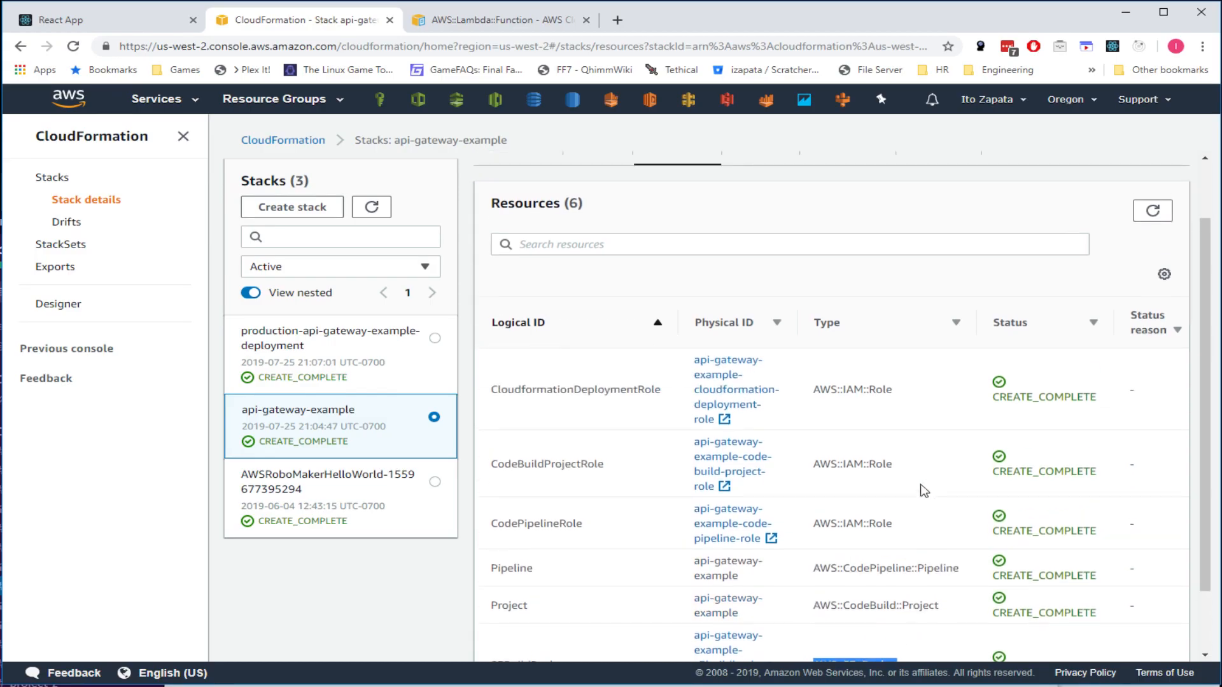
left_click_drag(921, 535, 484, 364)
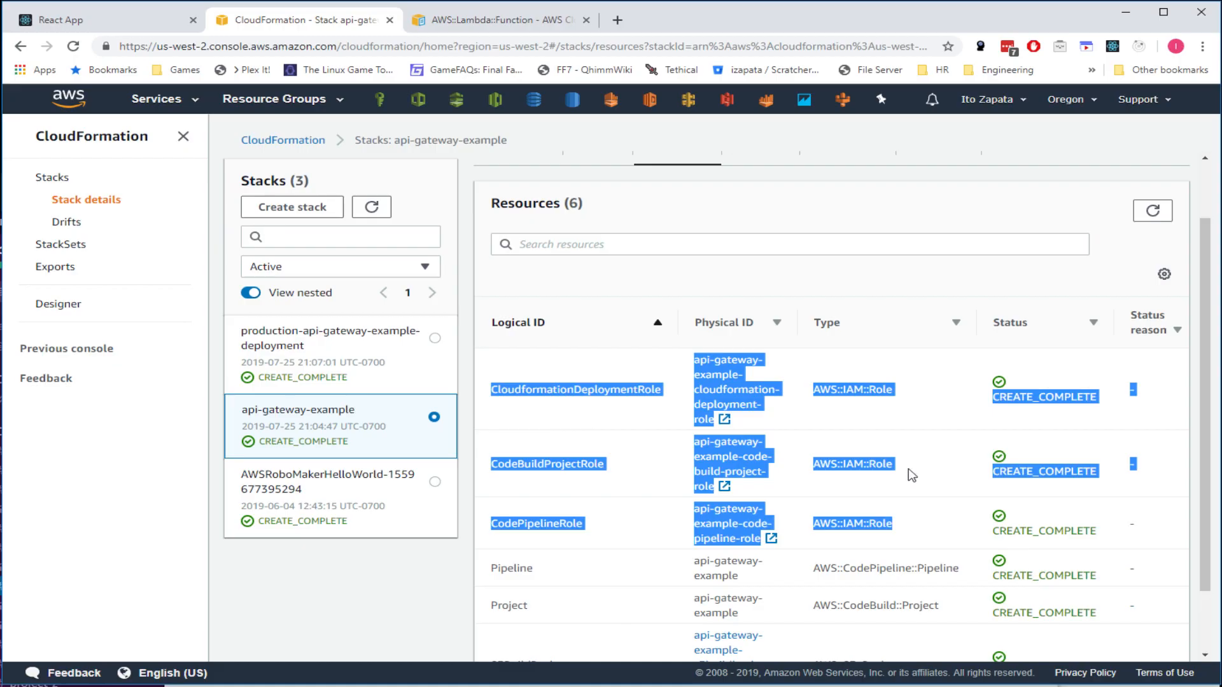
left_click(884, 463)
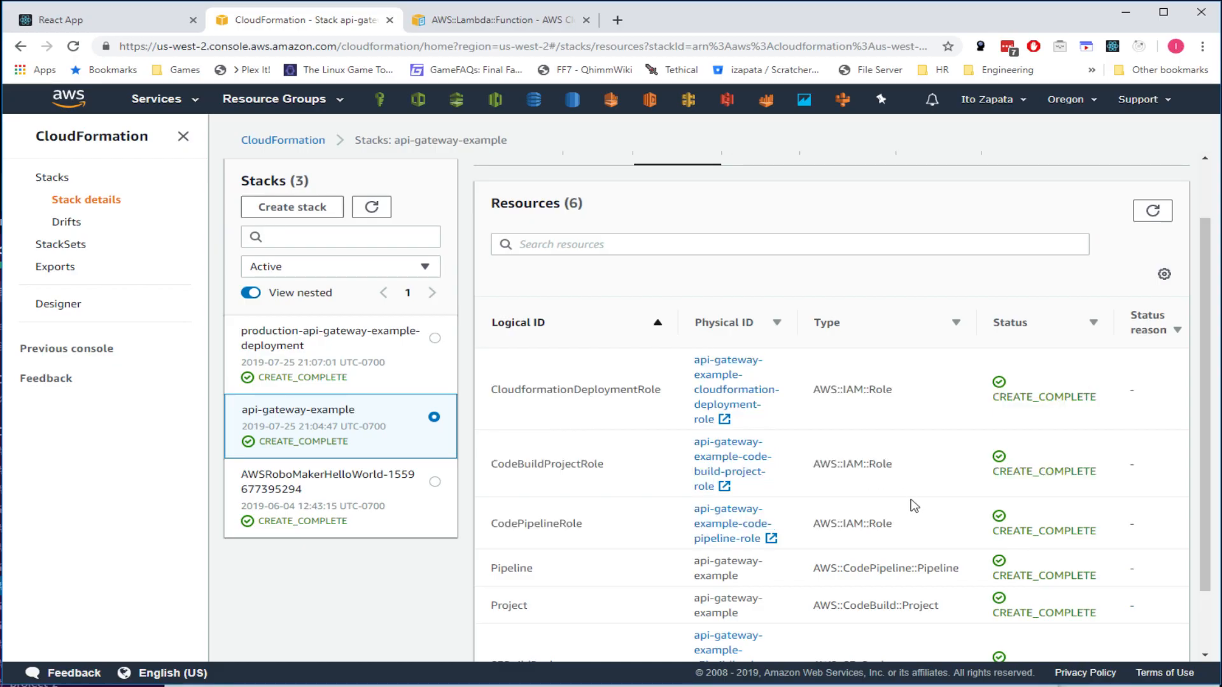
left_click_drag(893, 523, 812, 520)
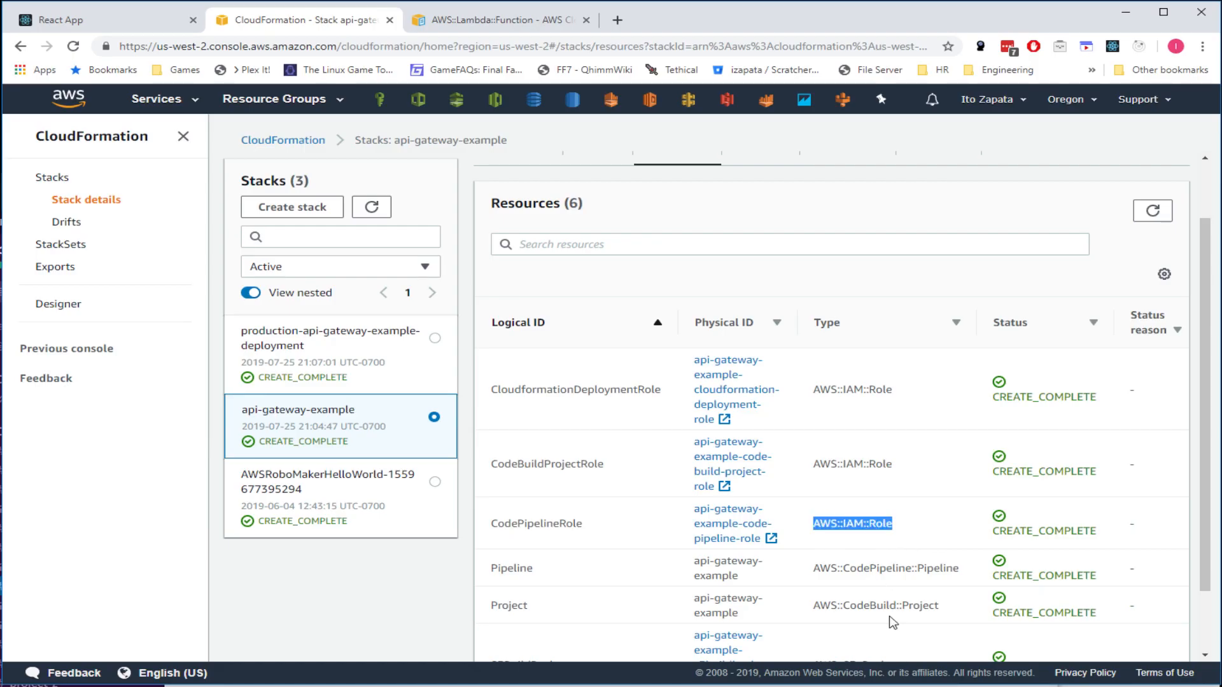
- Scroll the resource list once more and return to the stack's overview information
scroll(763, 404, "up", 1)
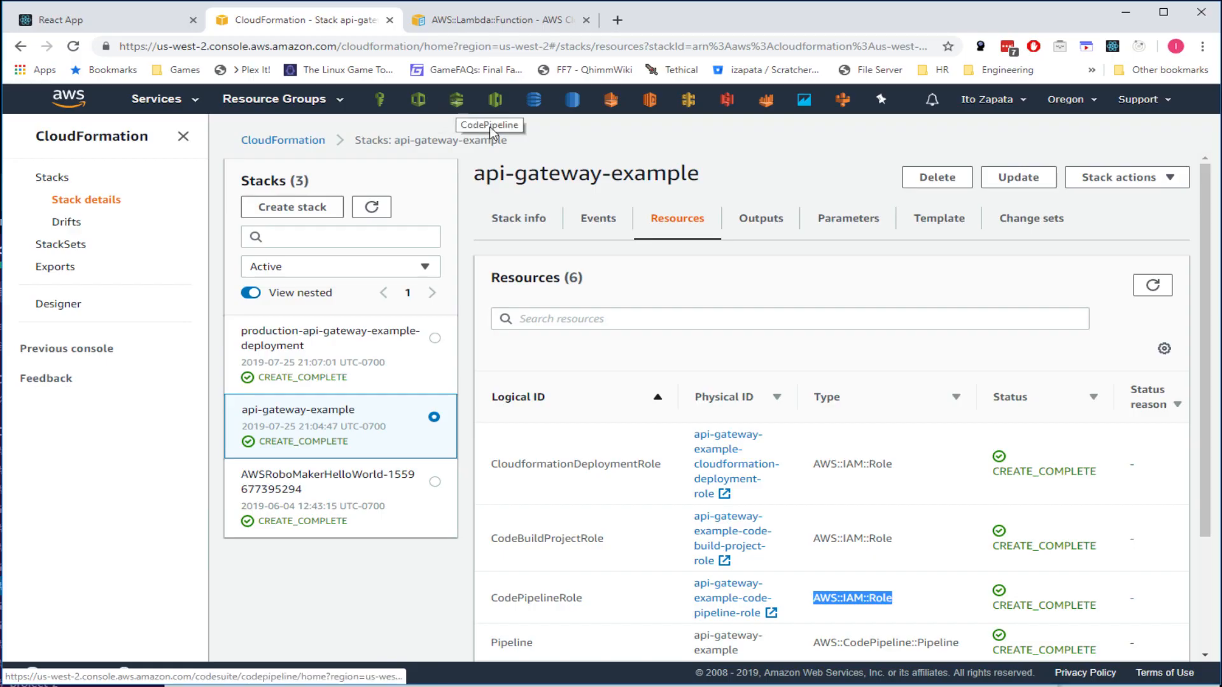
scroll(717, 362, "down", 2)
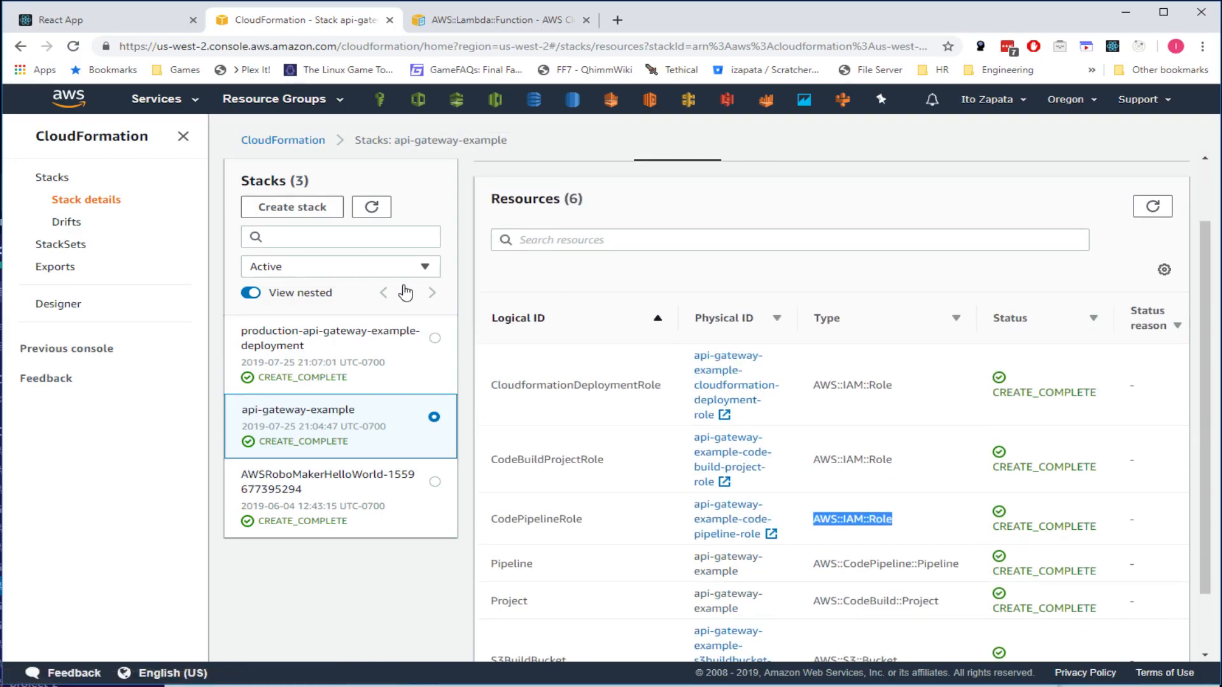
scroll(678, 376, "down", 2)
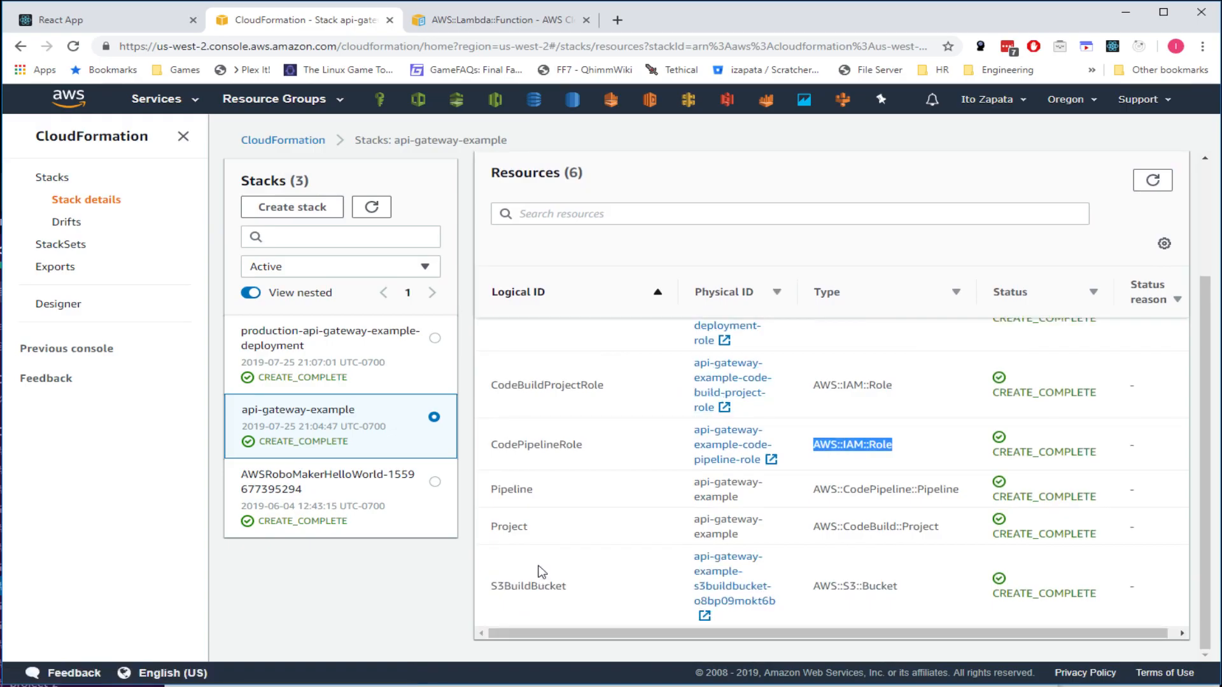
scroll(577, 572, "up", 2)
scroll(579, 547, "down", 2)
scroll(576, 469, "up", 1)
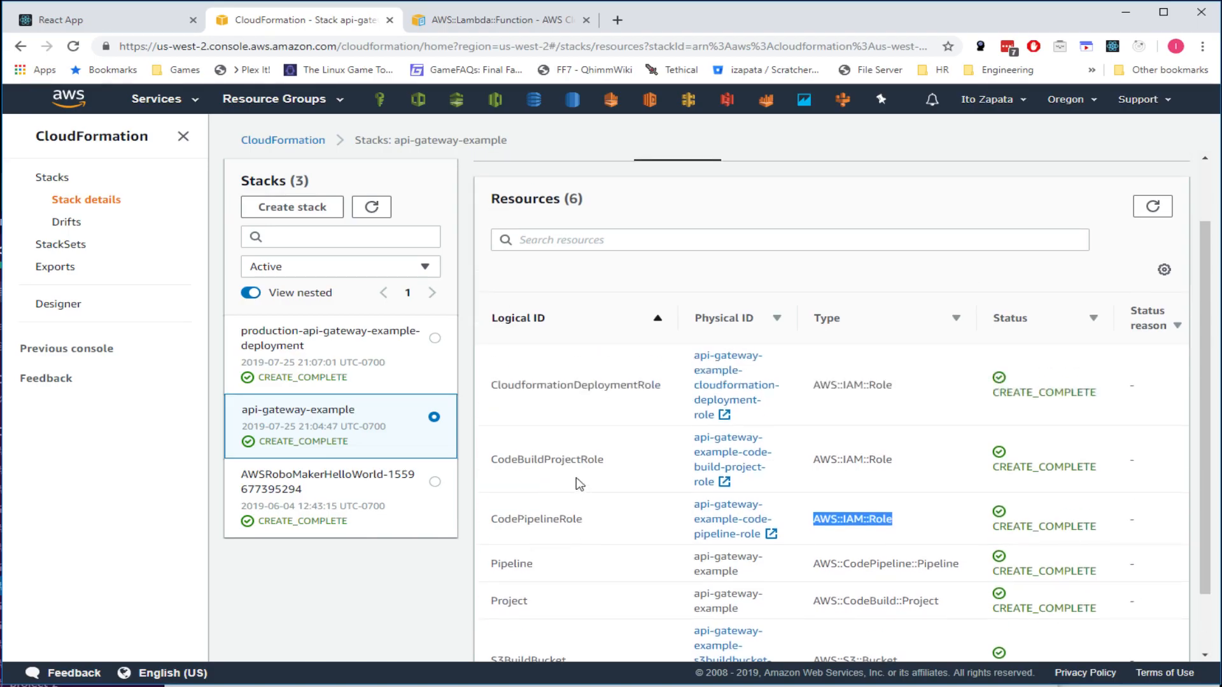
scroll(605, 367, "up", 1)
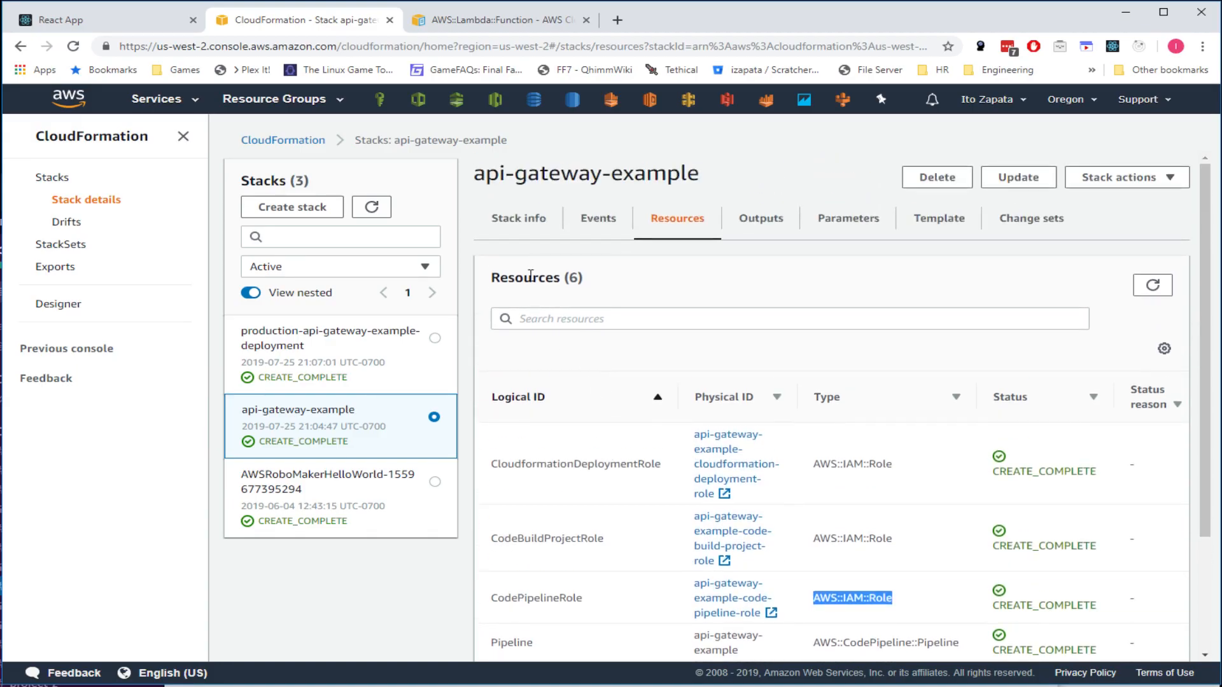
left_click(523, 222)
- Show the api-gateway-example stack's five parameters and highlight the masked GitHubOAuthToken value
left_click(850, 223)
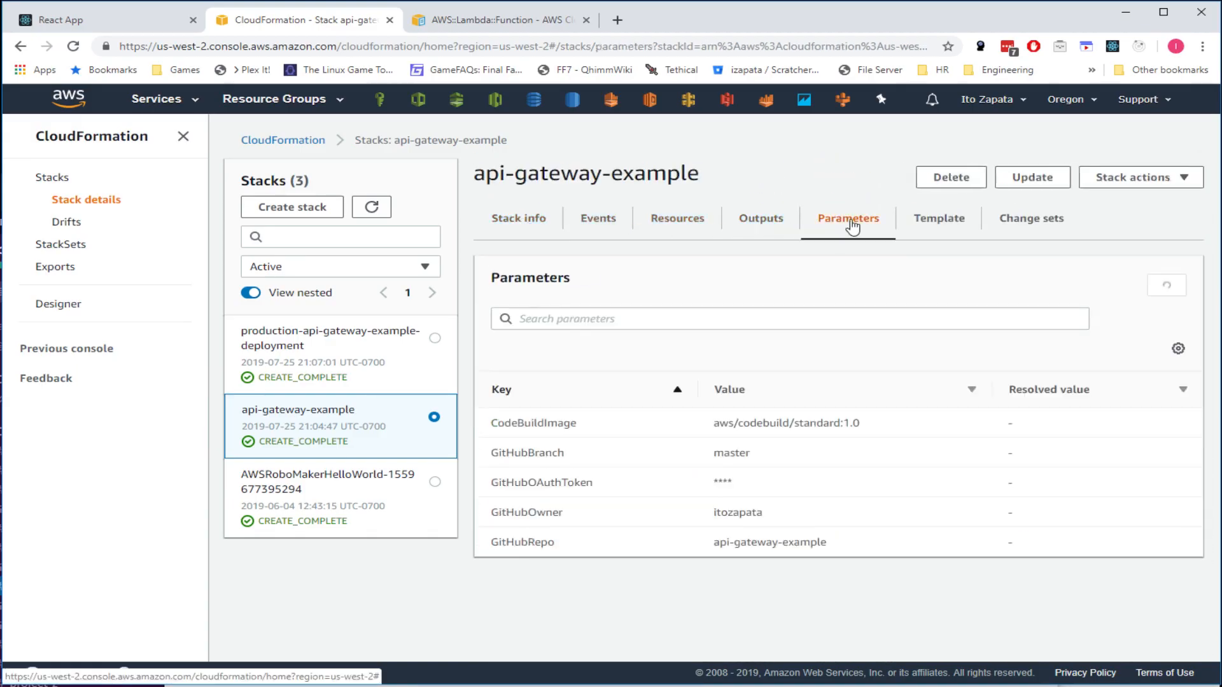
left_click_drag(744, 485, 697, 483)
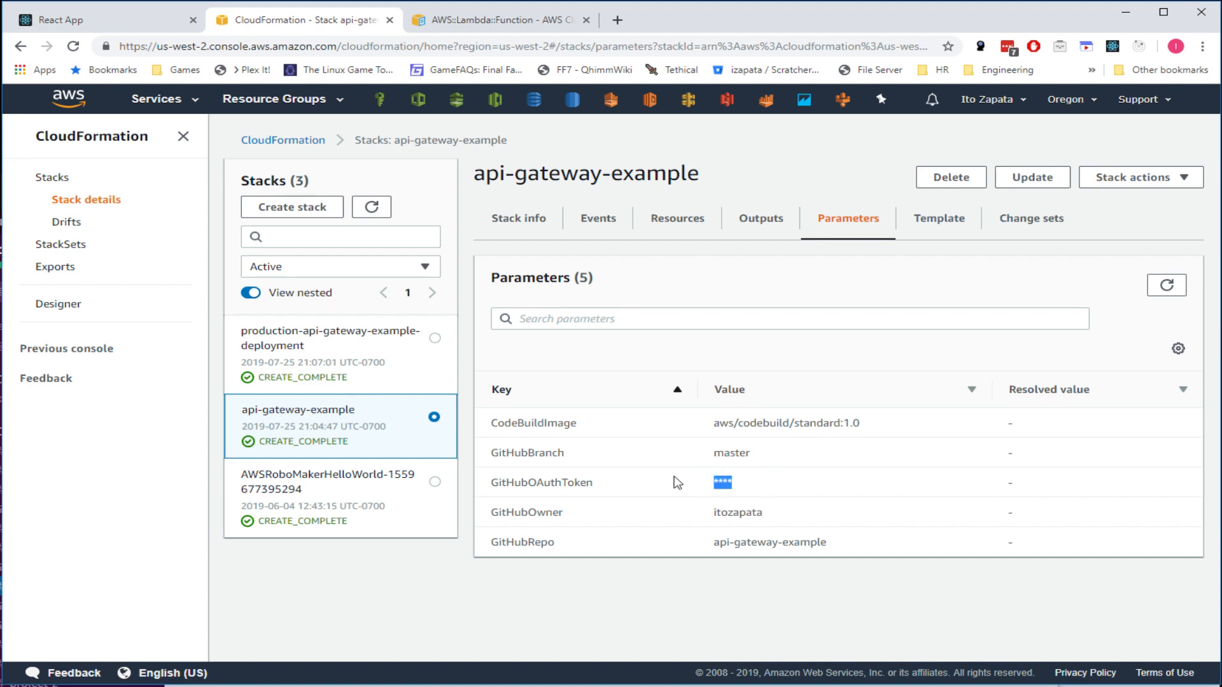
left_click_drag(793, 481, 646, 471)
left_click_drag(743, 484, 666, 477)
left_click(739, 486)
left_click_drag(731, 482, 699, 481)
left_click(764, 488)
left_click(765, 490)
- Scroll through the api-gateway-example stack's YAML template
left_click(939, 220)
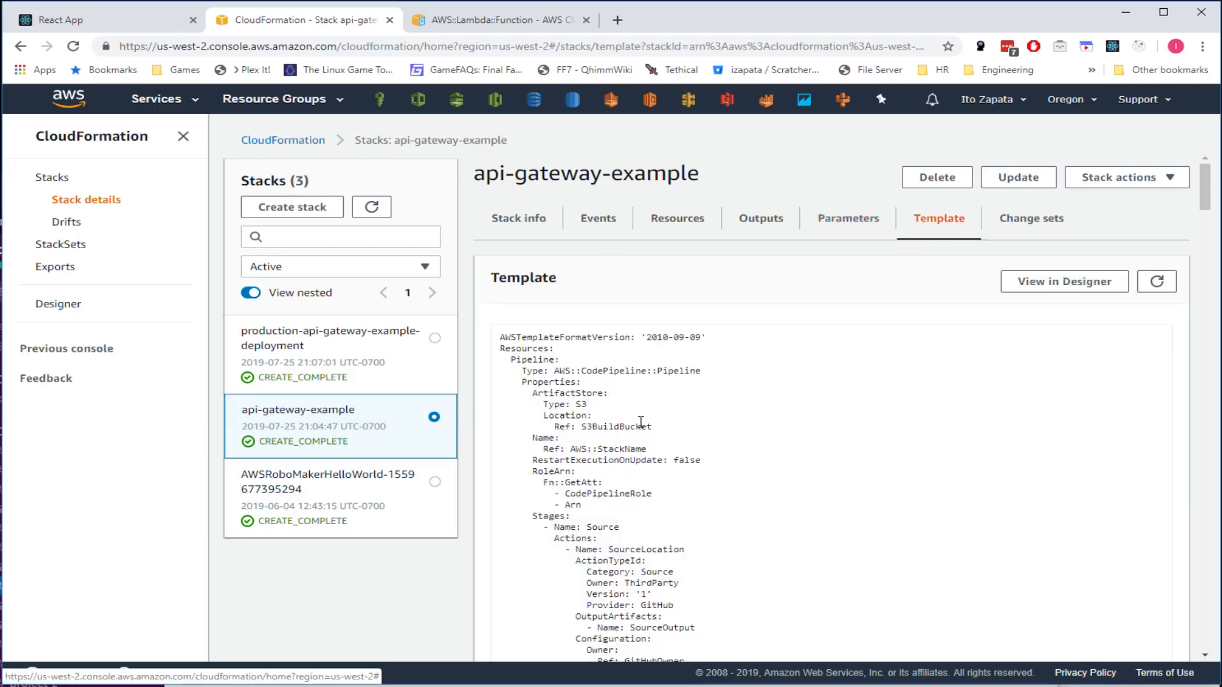
scroll(641, 422, "down", 20)
scroll(606, 423, "down", 15)
scroll(605, 424, "down", 8)
scroll(572, 423, "up", 9)
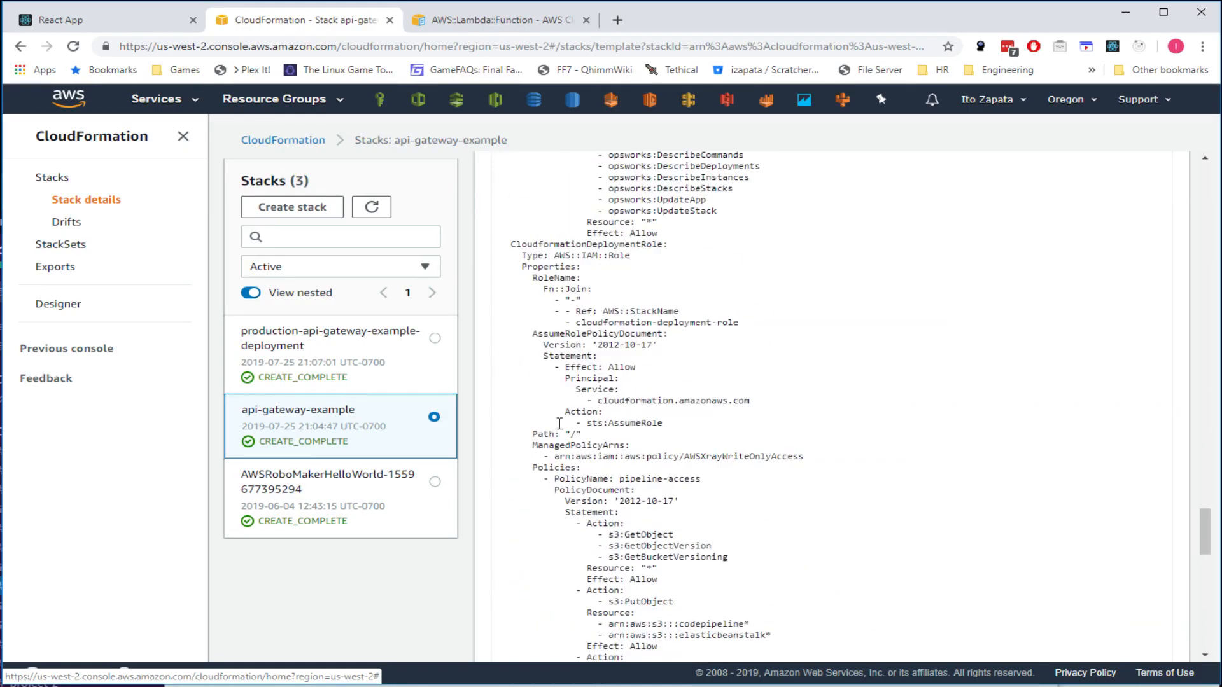
left_click(315, 489)
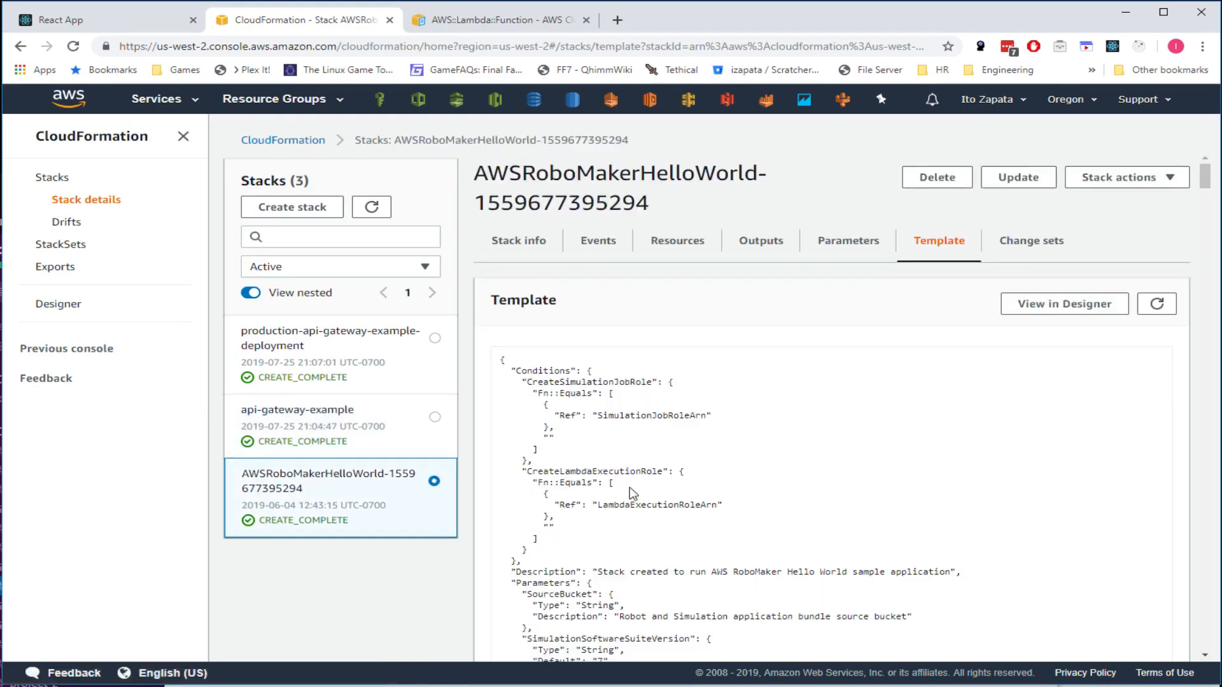
scroll(649, 471, "down", 20)
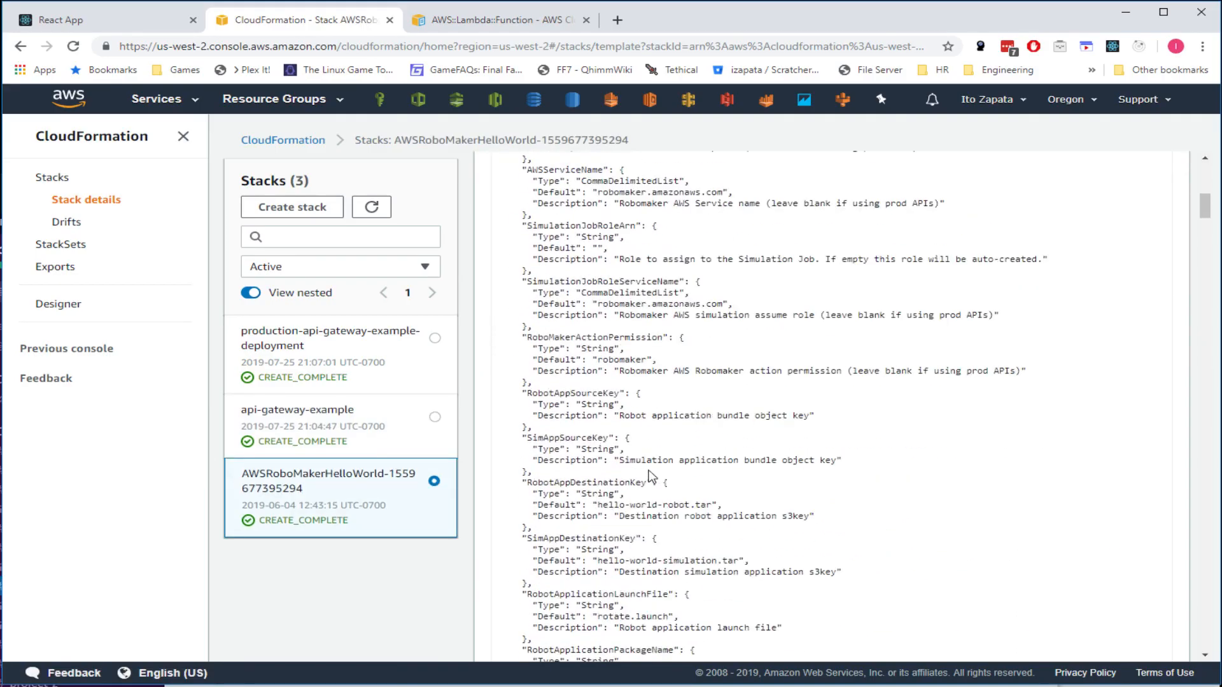
scroll(649, 469, "down", 15)
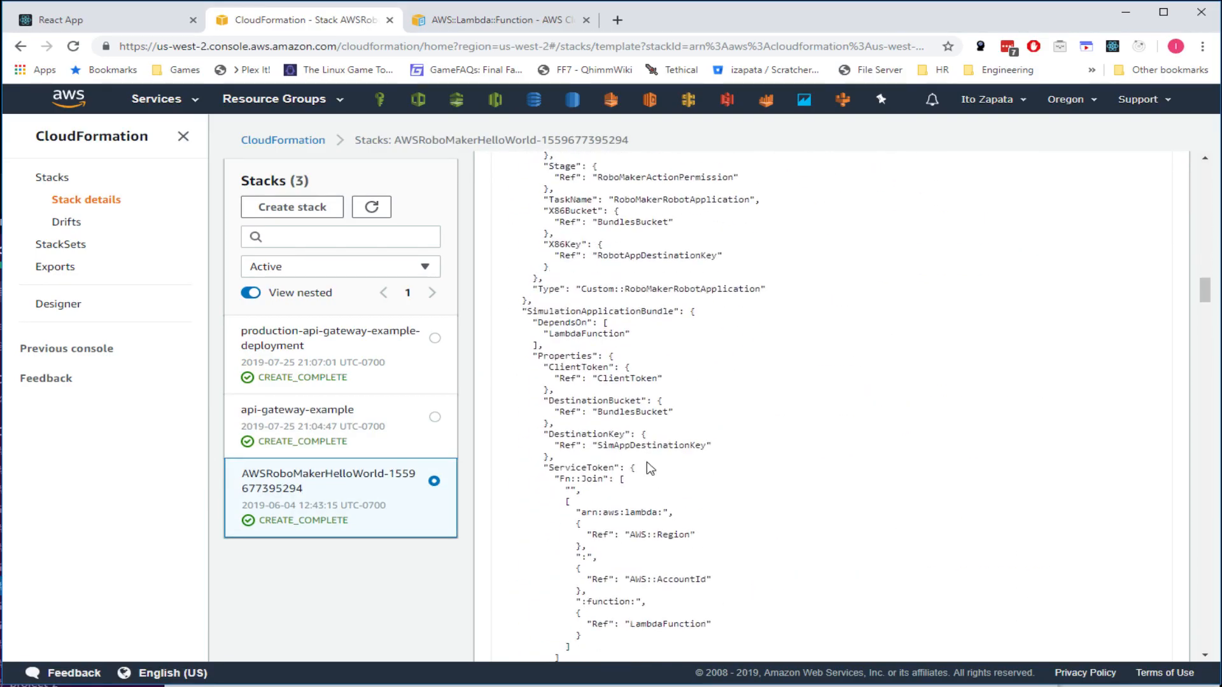
scroll(649, 470, "down", 10)
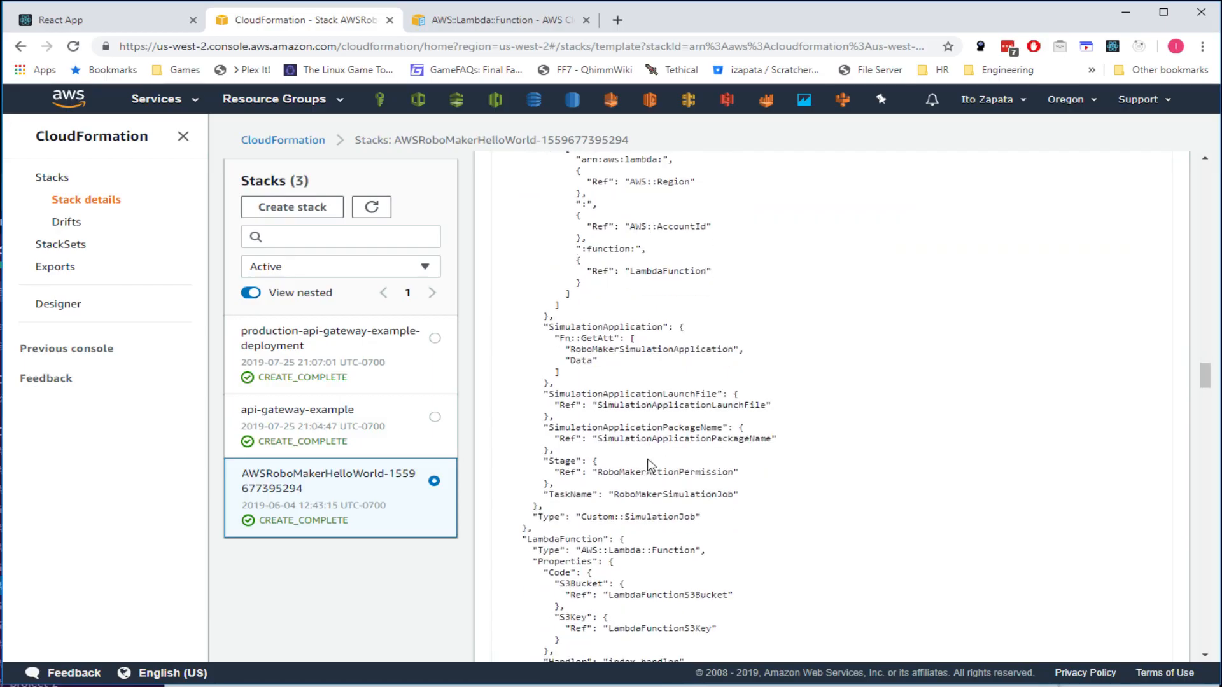
scroll(650, 459, "down", 10)
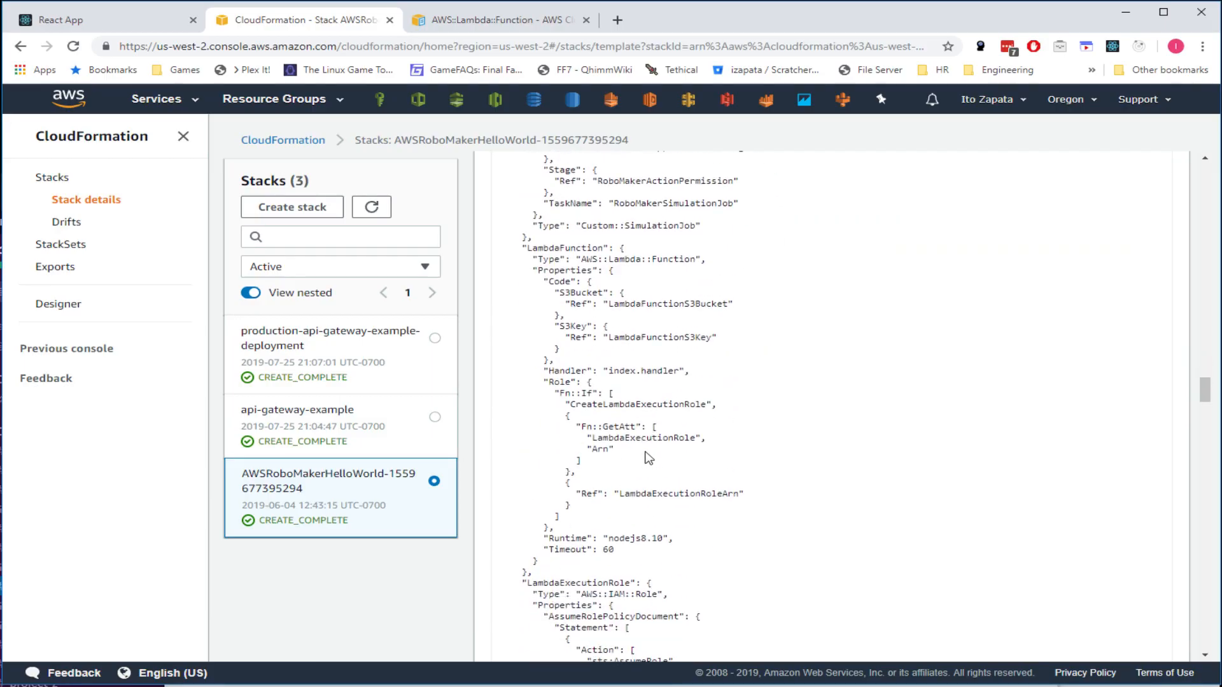
scroll(646, 456, "down", 10)
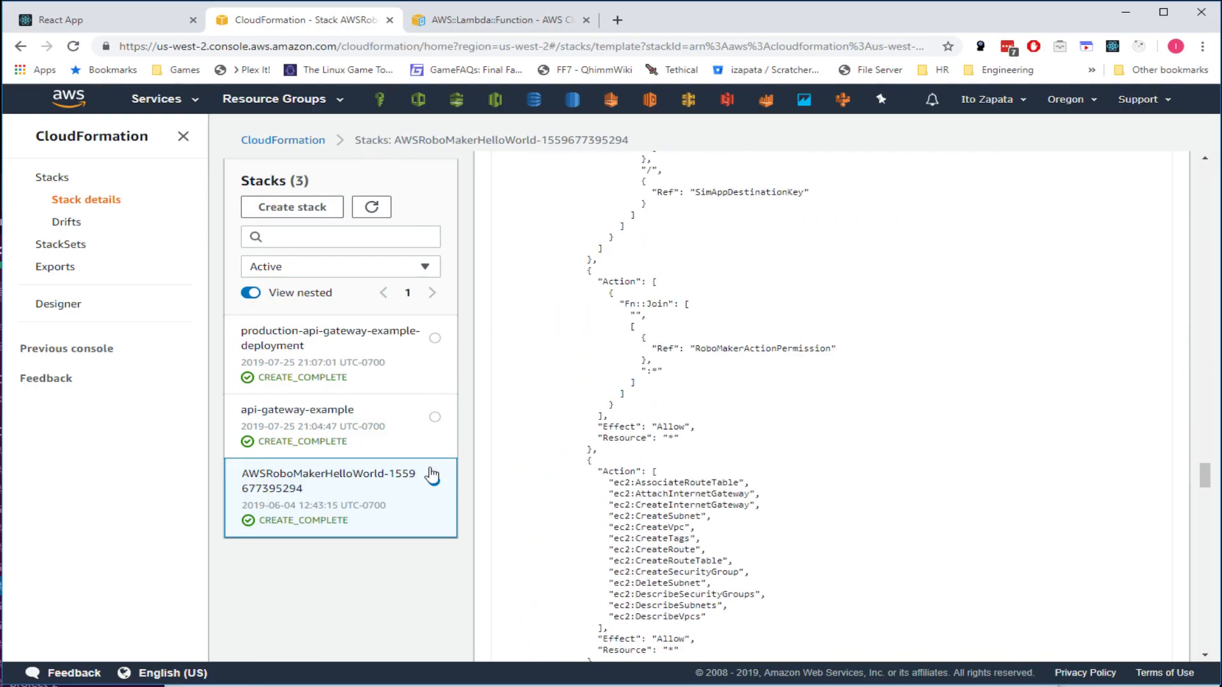
scroll(985, 376, "up", 5)
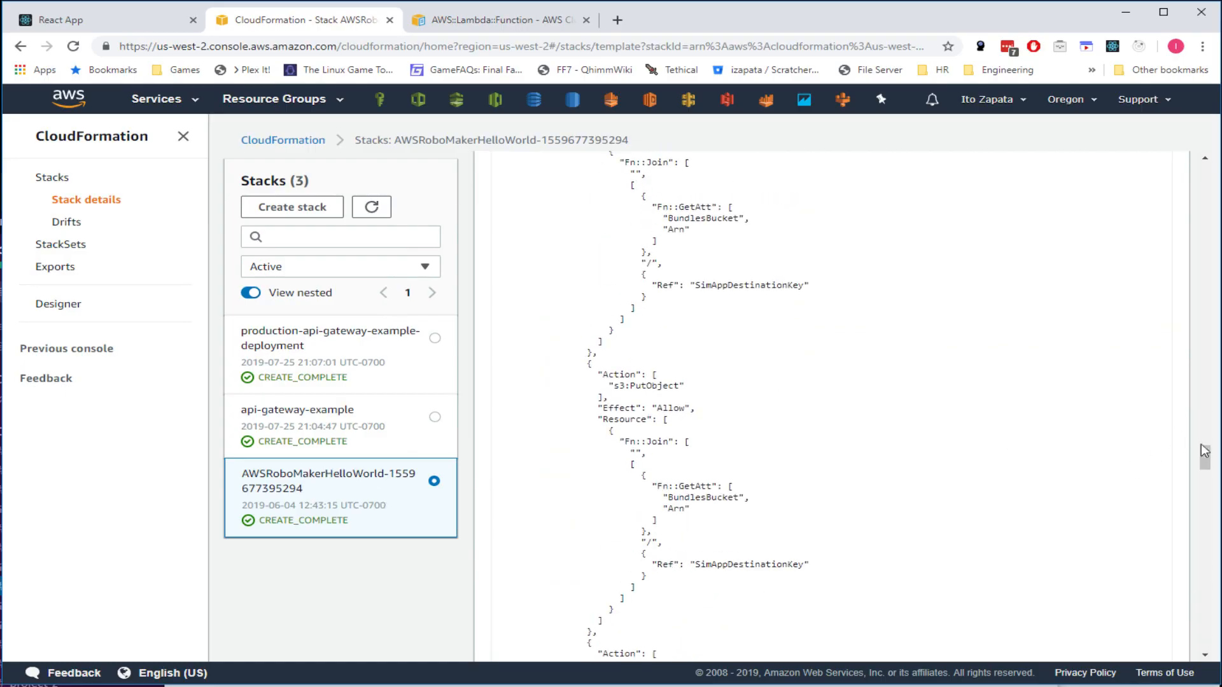
left_click_drag(1206, 457, 1188, 138)
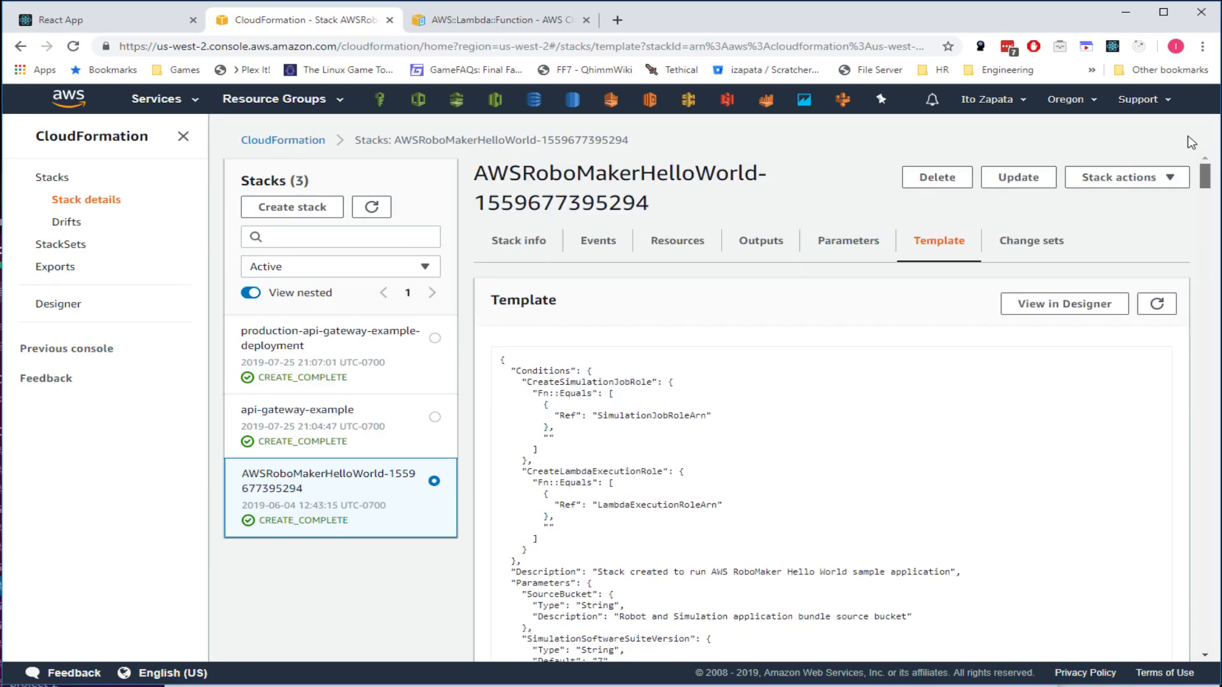
- List the RoboMaker stack's nine resources, including LambdaFunction and SimulationJob
left_click(678, 240)
scroll(773, 398, "down", 2)
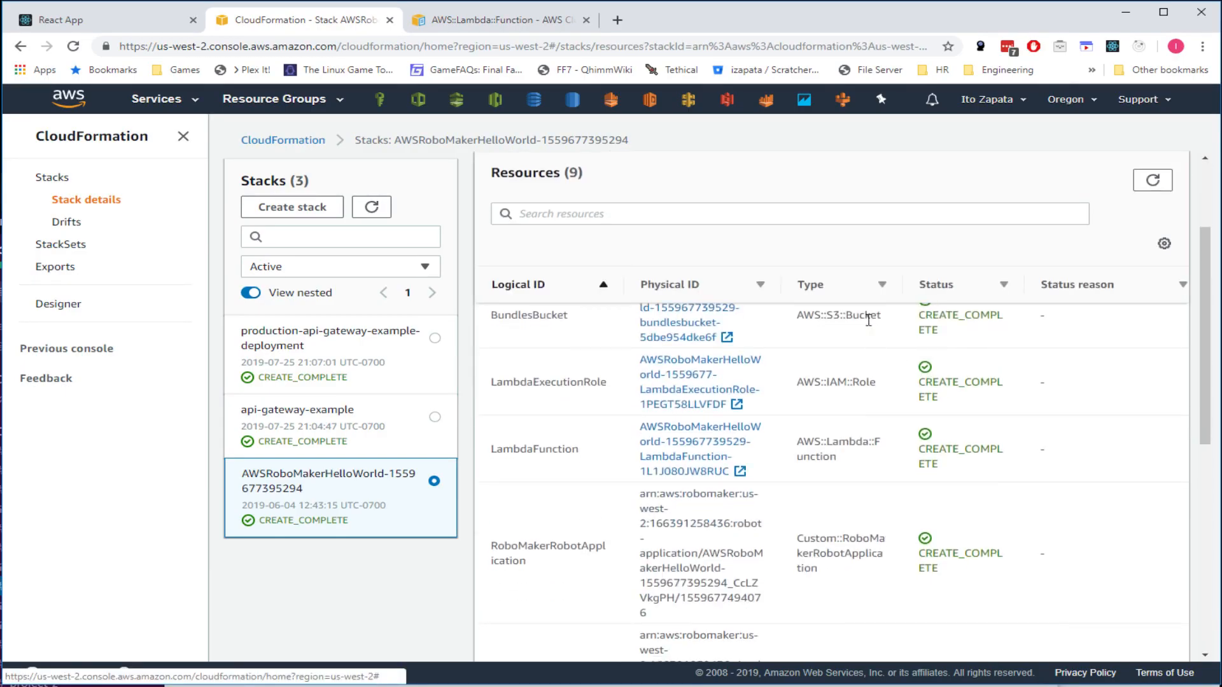
scroll(860, 439, "down", 3)
left_click_drag(856, 389, 871, 514)
scroll(878, 518, "down", 1)
left_click_drag(856, 581, 889, 614)
scroll(833, 553, "down", 3)
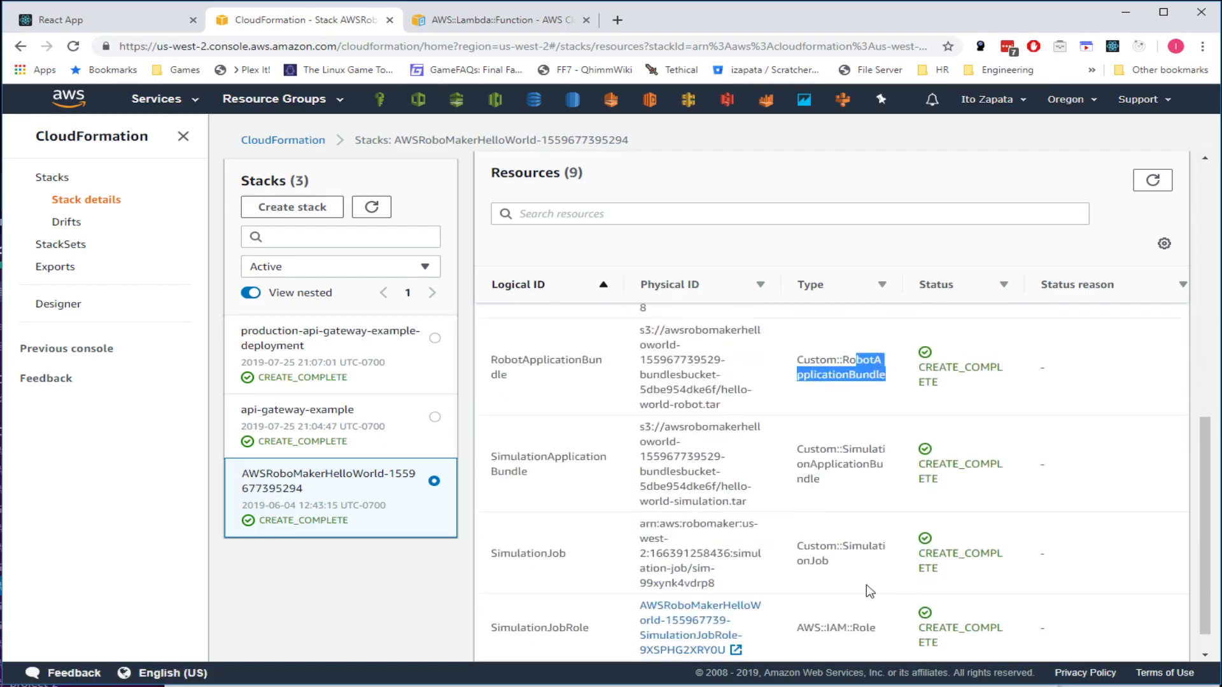
- Inspect the production deployment stack's RestApi, Deployment and Stage types, then reopen api-gateway-example
left_click(380, 361)
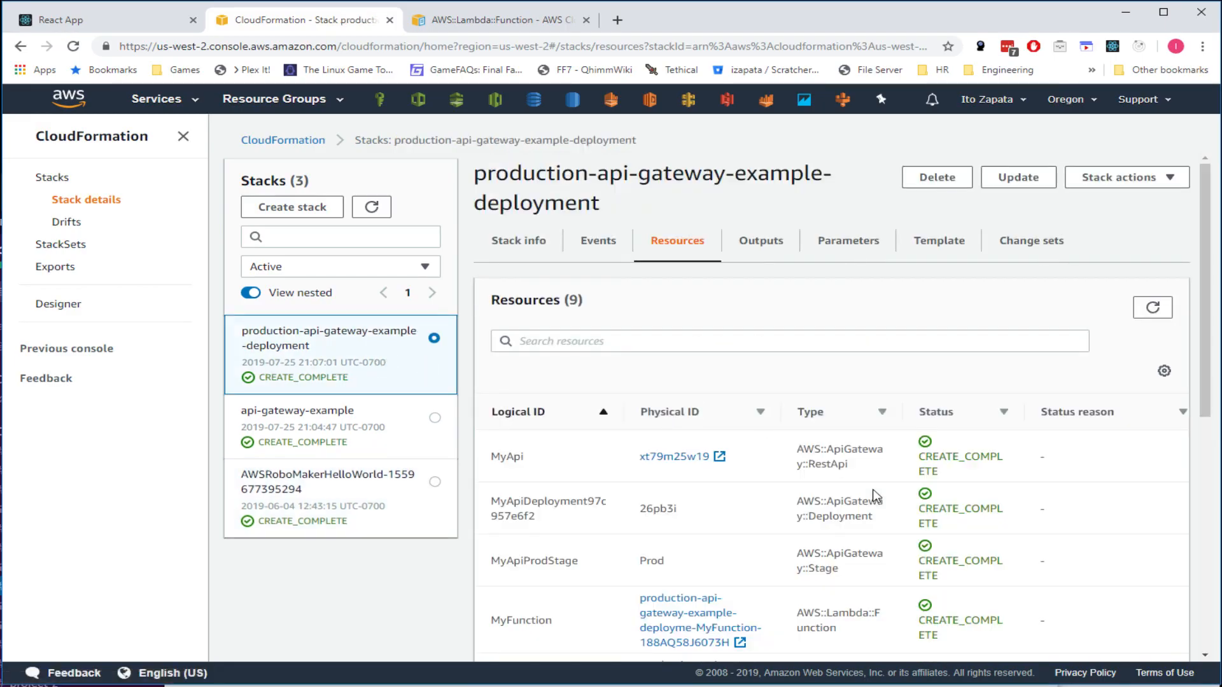
scroll(903, 427, "down", 2)
scroll(888, 376, "up", 1)
left_click_drag(852, 390, 776, 384)
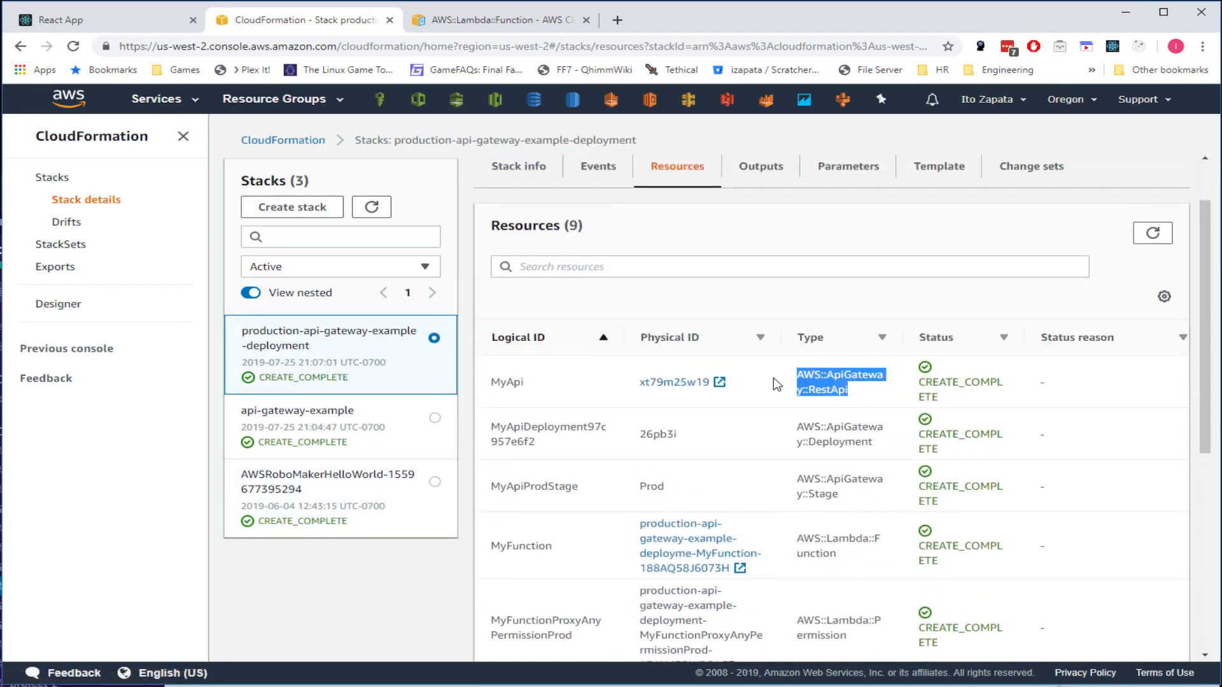
left_click_drag(891, 453, 797, 425)
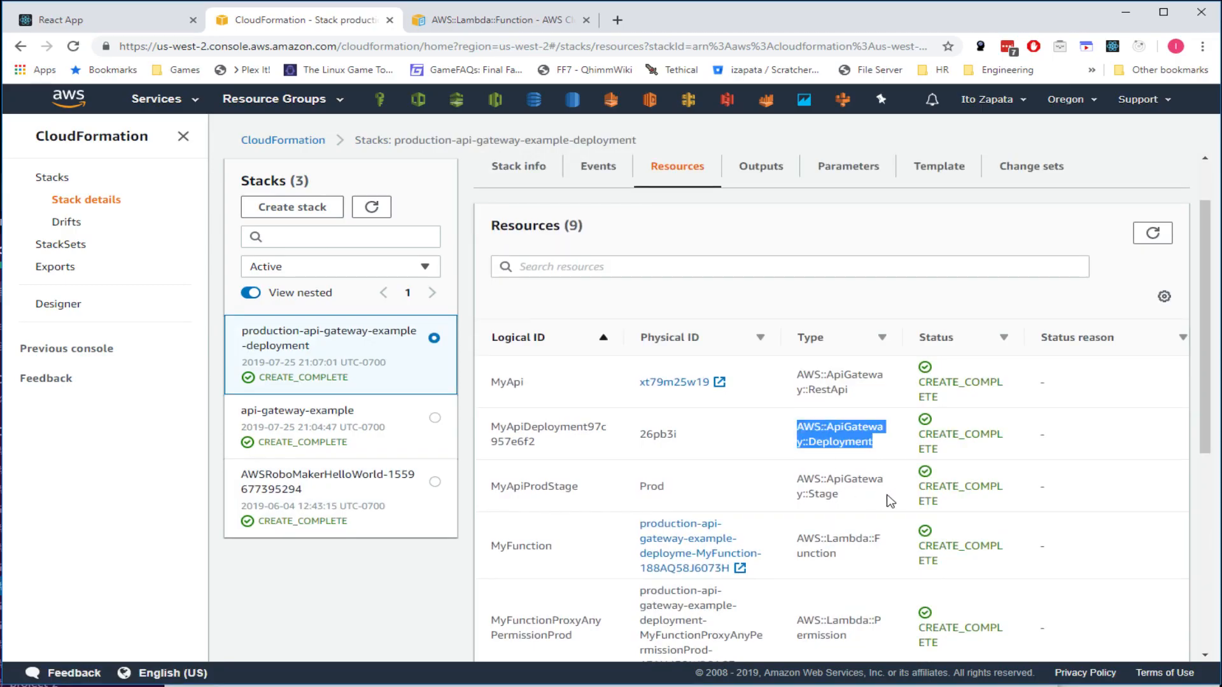
left_click_drag(890, 500, 786, 496)
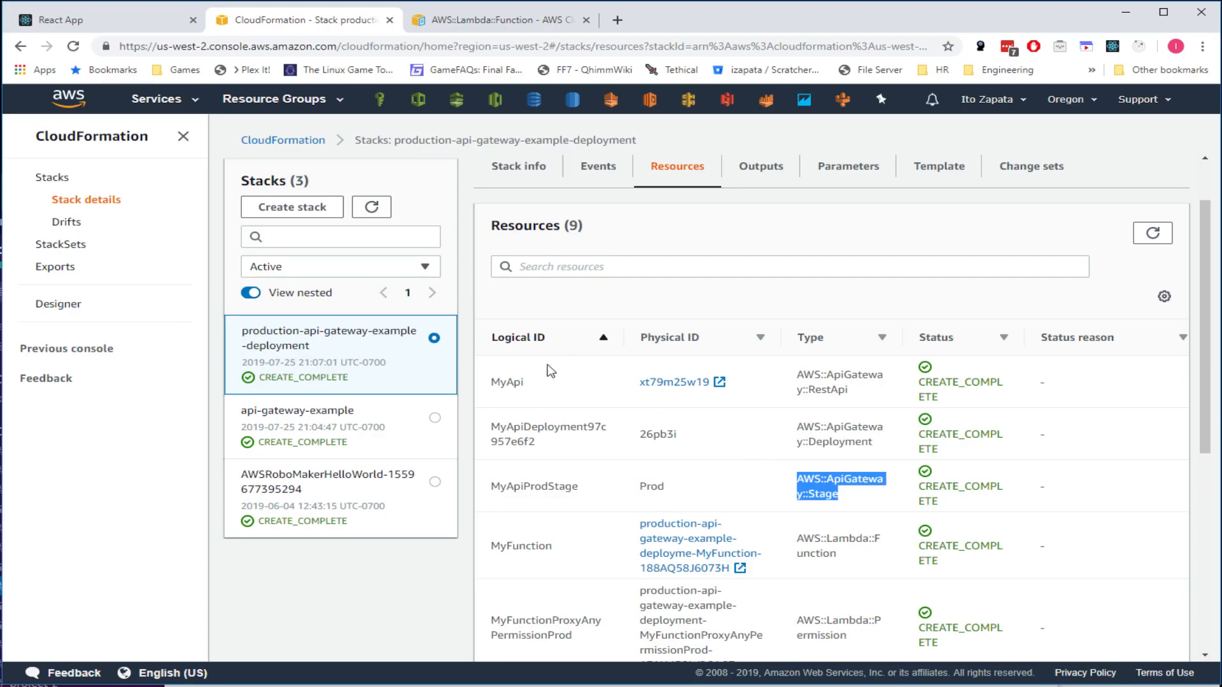
left_click(419, 424)
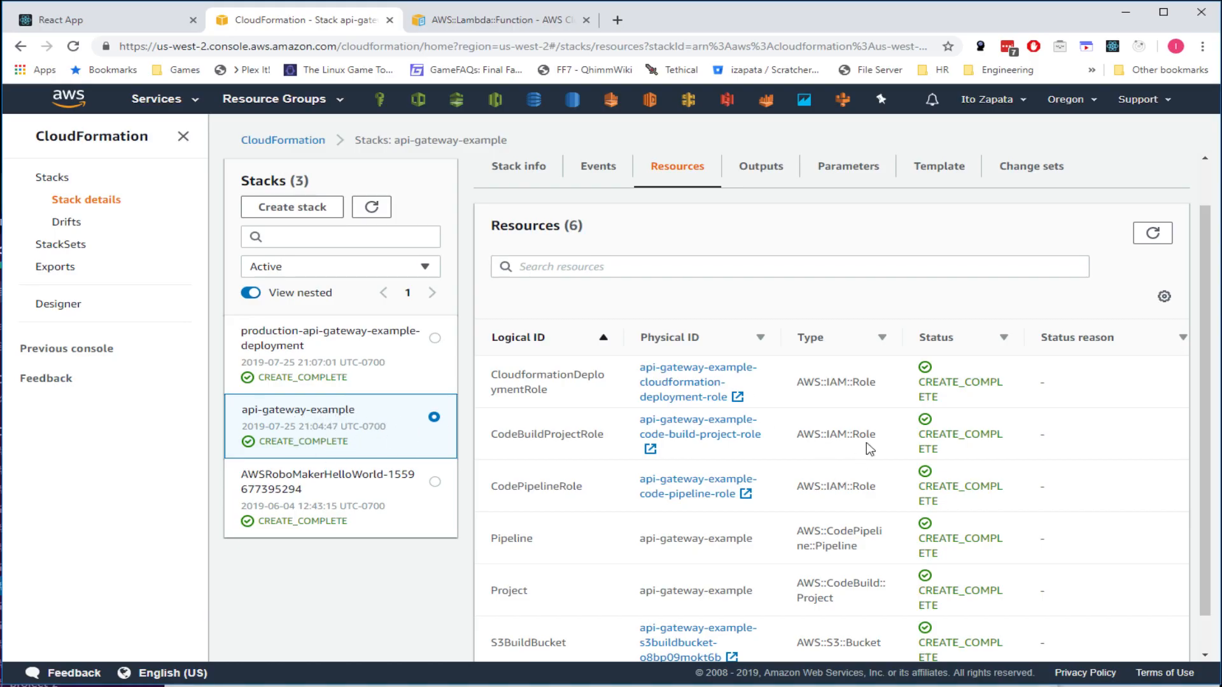
- Review api-gateway-example's Outputs, Parameters, Template and Resources tabs
scroll(870, 448, "down", 1)
scroll(680, 298, "up", 2)
left_click(776, 228)
left_click(849, 227)
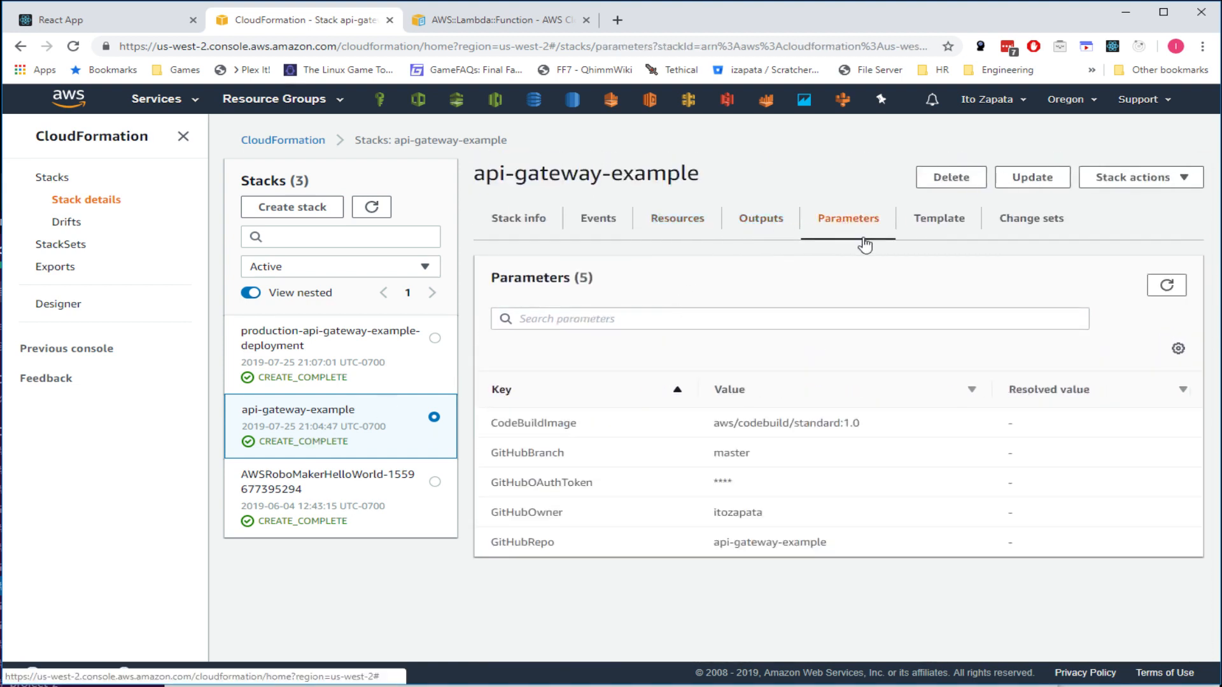
left_click(941, 220)
left_click(676, 219)
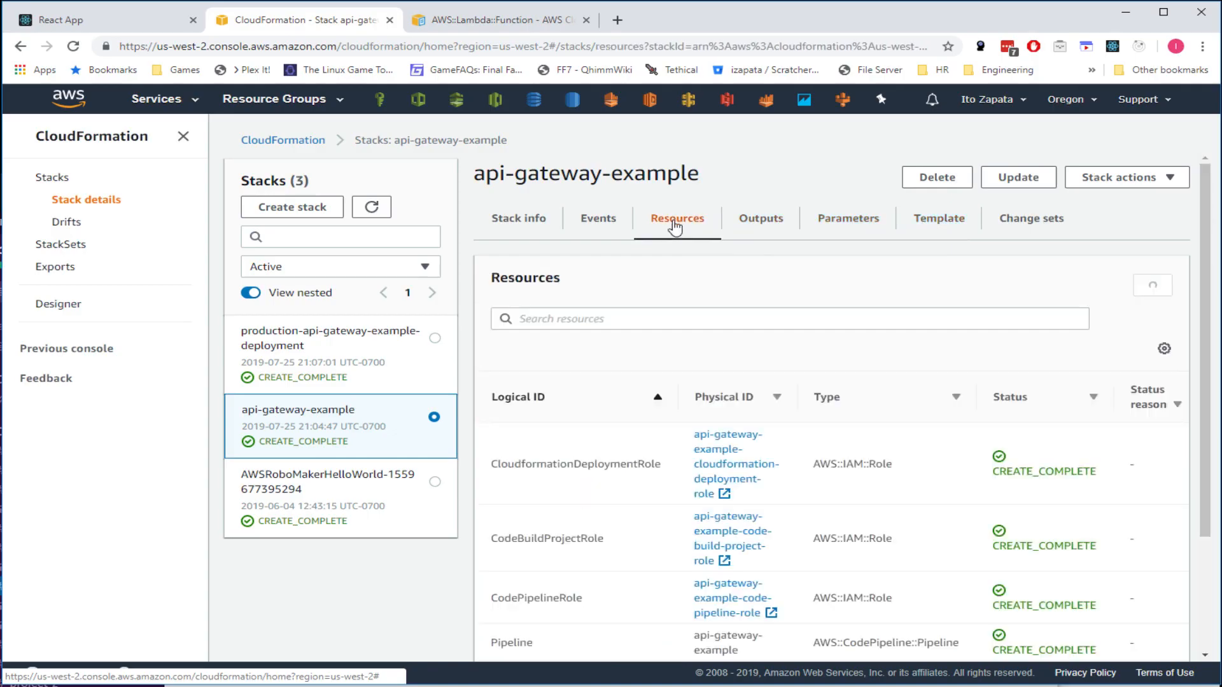
- Check the Pipeline resource's type and physical name api-gateway-example, then go to CodePipeline
scroll(795, 471, "down", 3)
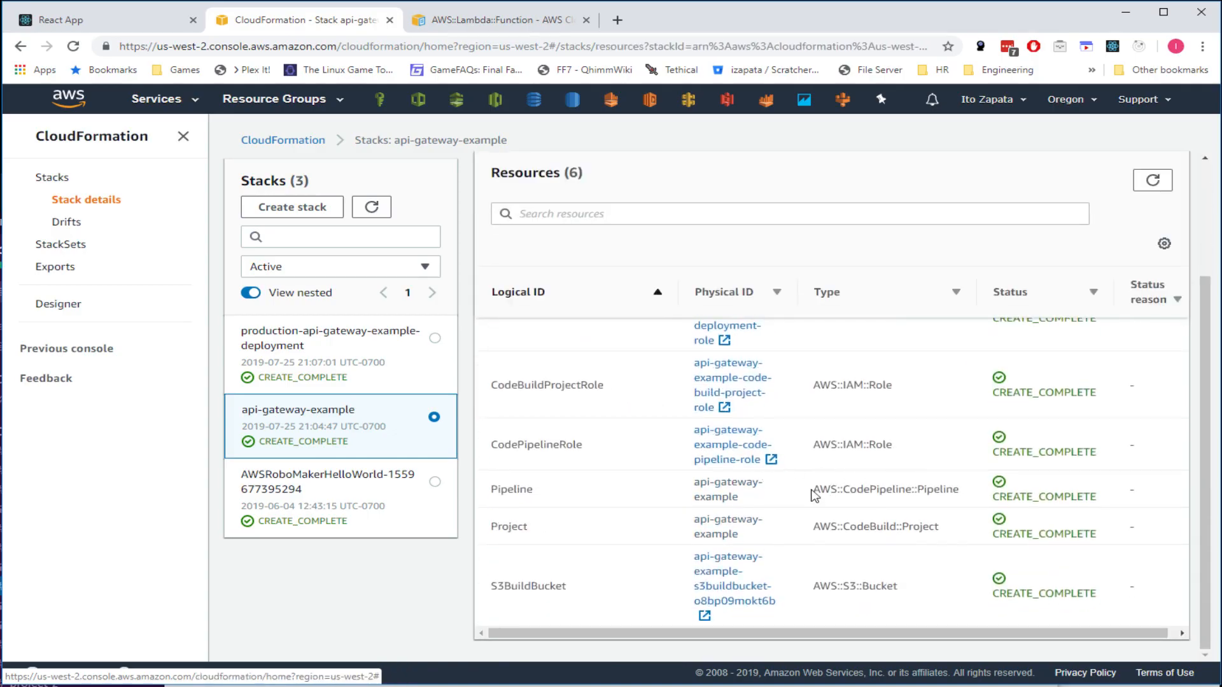
left_click_drag(820, 490, 948, 495)
left_click_drag(738, 500, 691, 491)
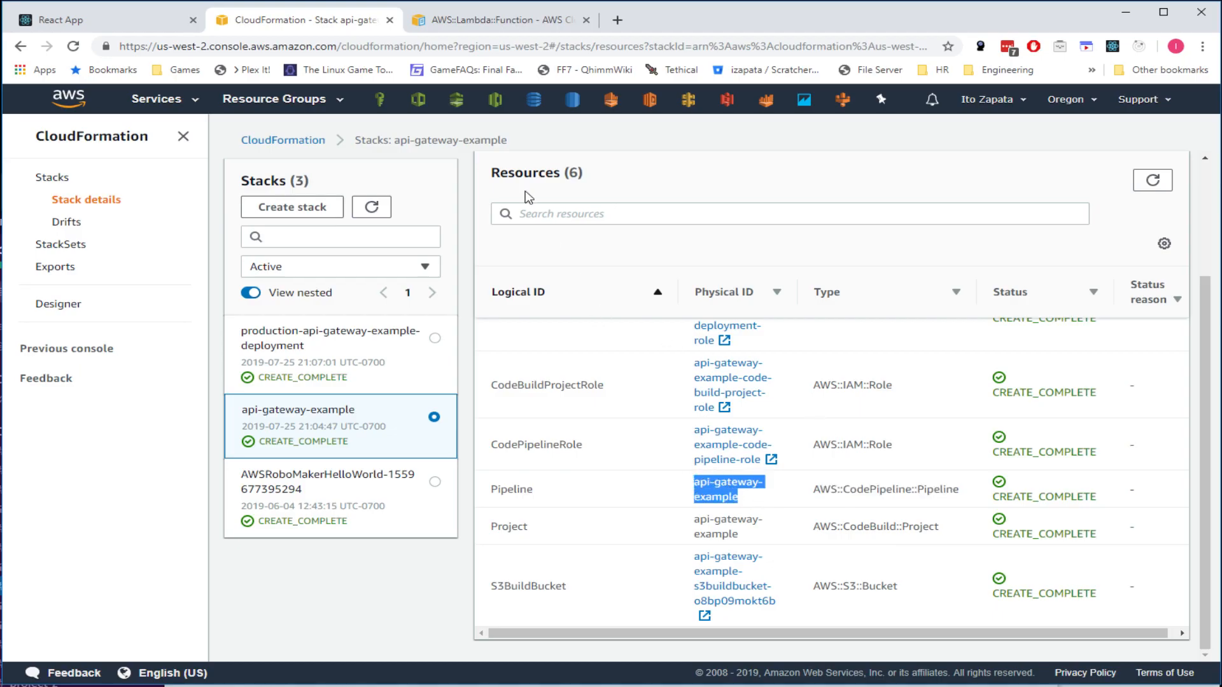
left_click(457, 101)
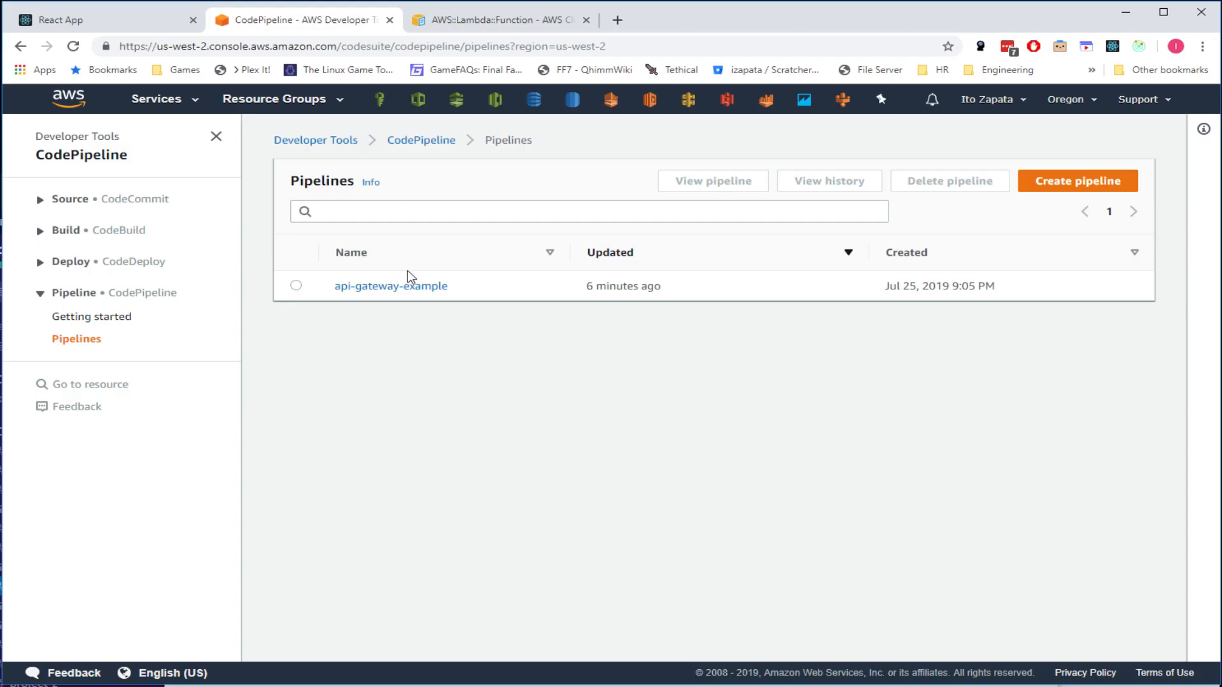
- Open the api-gateway-example pipeline and highlight its SourceLocation action
left_click(407, 287)
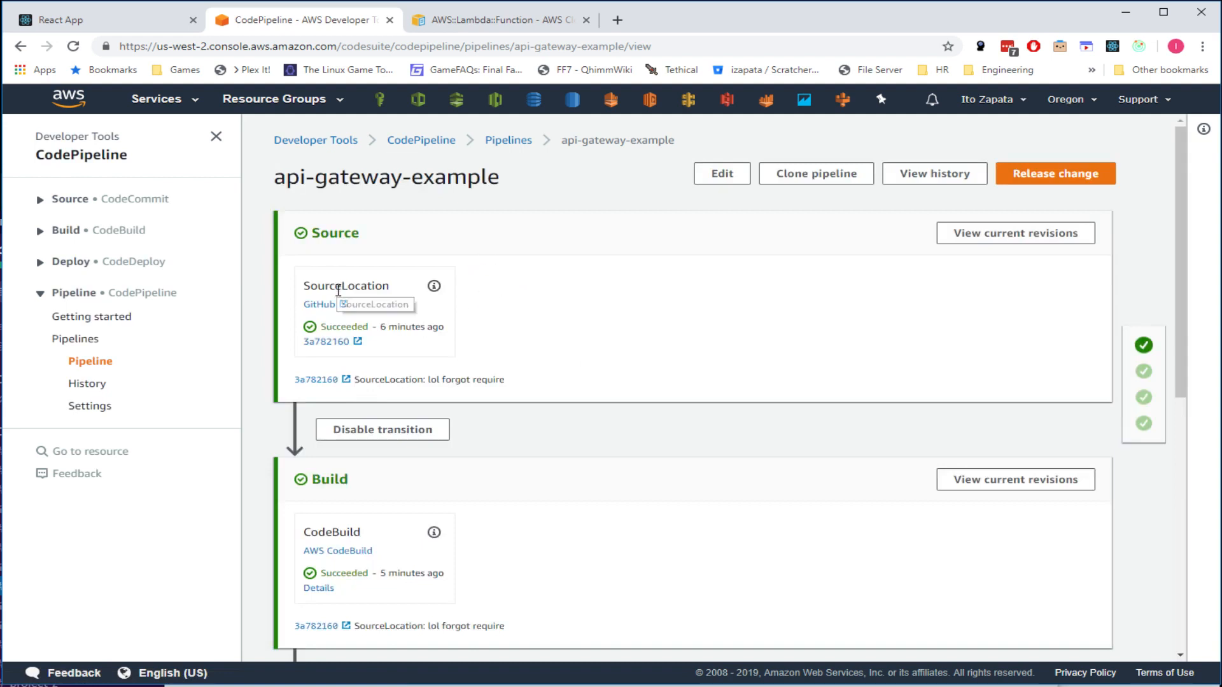
double_click(312, 285)
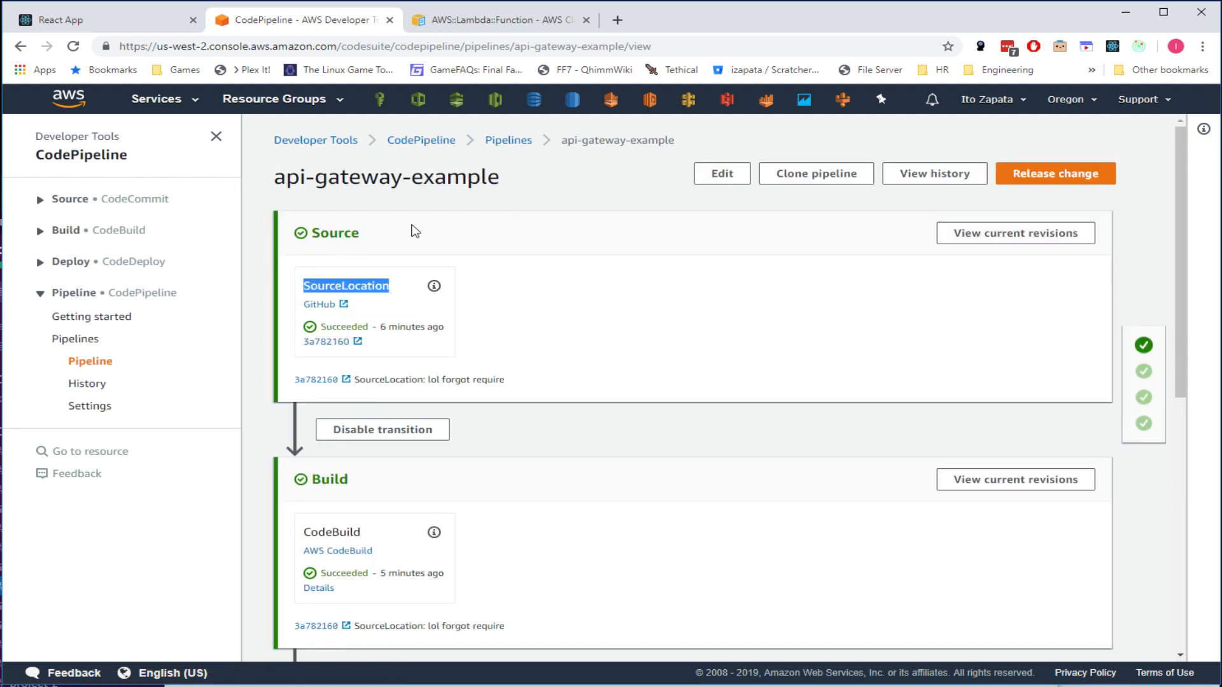
scroll(528, 267, "down", 8)
scroll(508, 321, "up", 8)
left_click(353, 281)
- Highlight each stage title in turn: Source, Build, StageChangeSet and Deploy
double_click(324, 233)
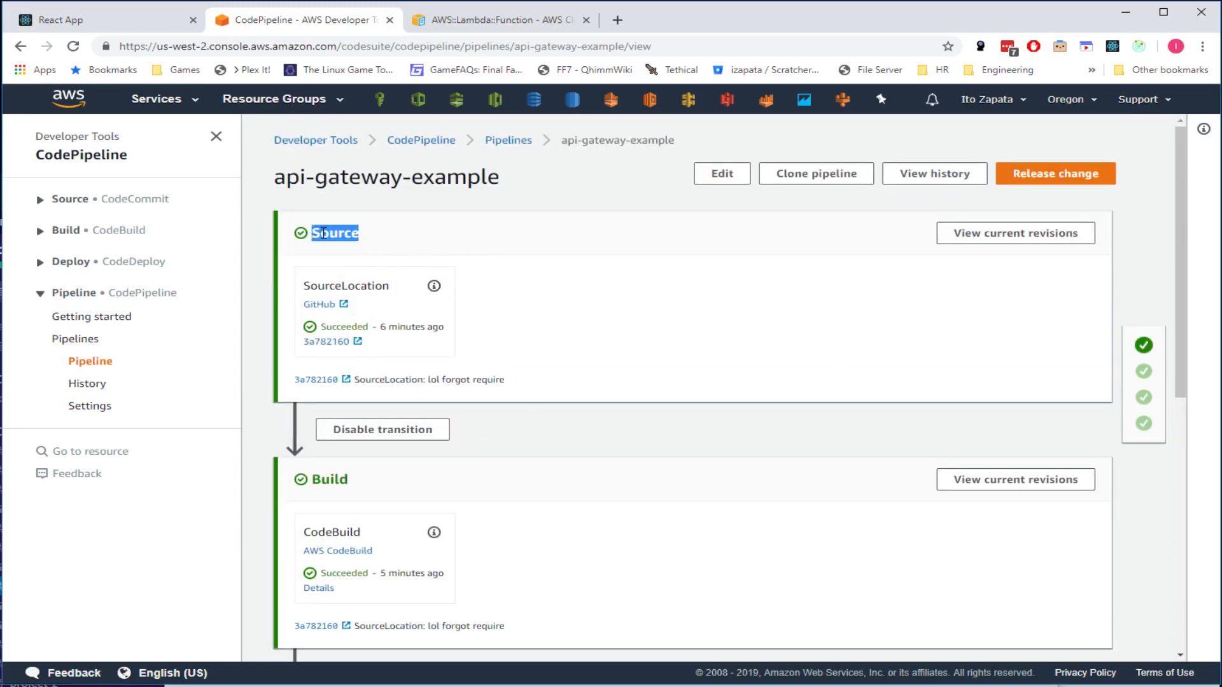
scroll(390, 333, "down", 2)
double_click(333, 328)
scroll(578, 349, "down", 3)
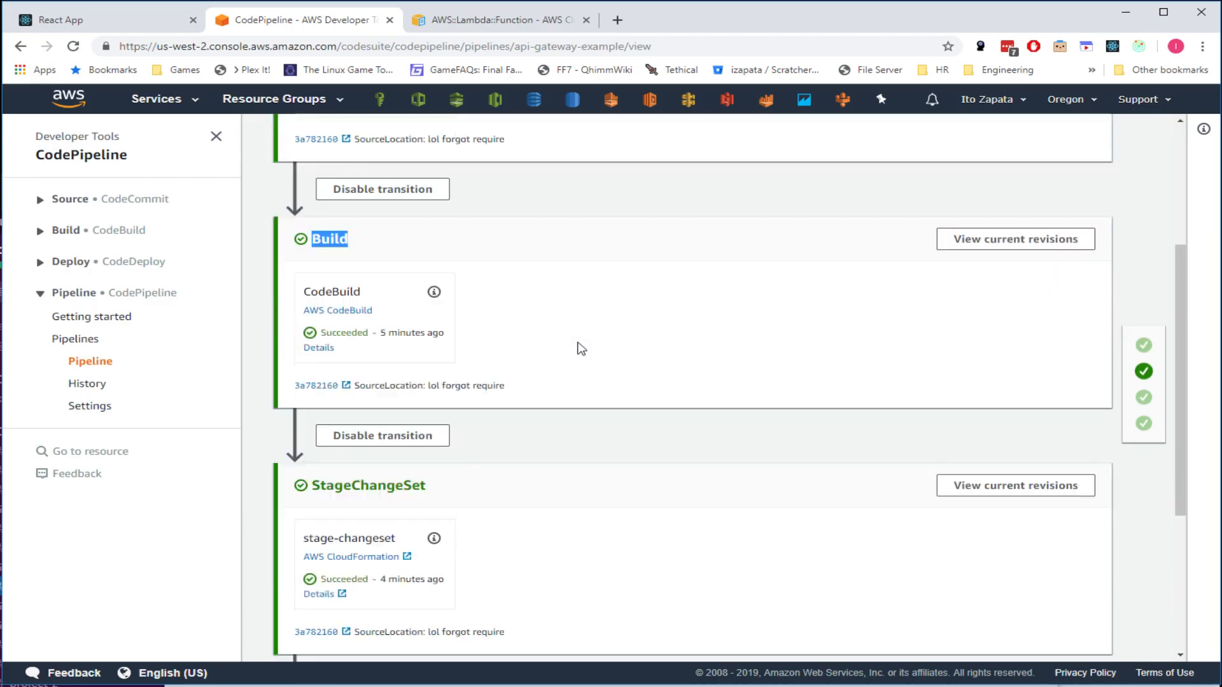
scroll(425, 352, "down", 1)
double_click(372, 272)
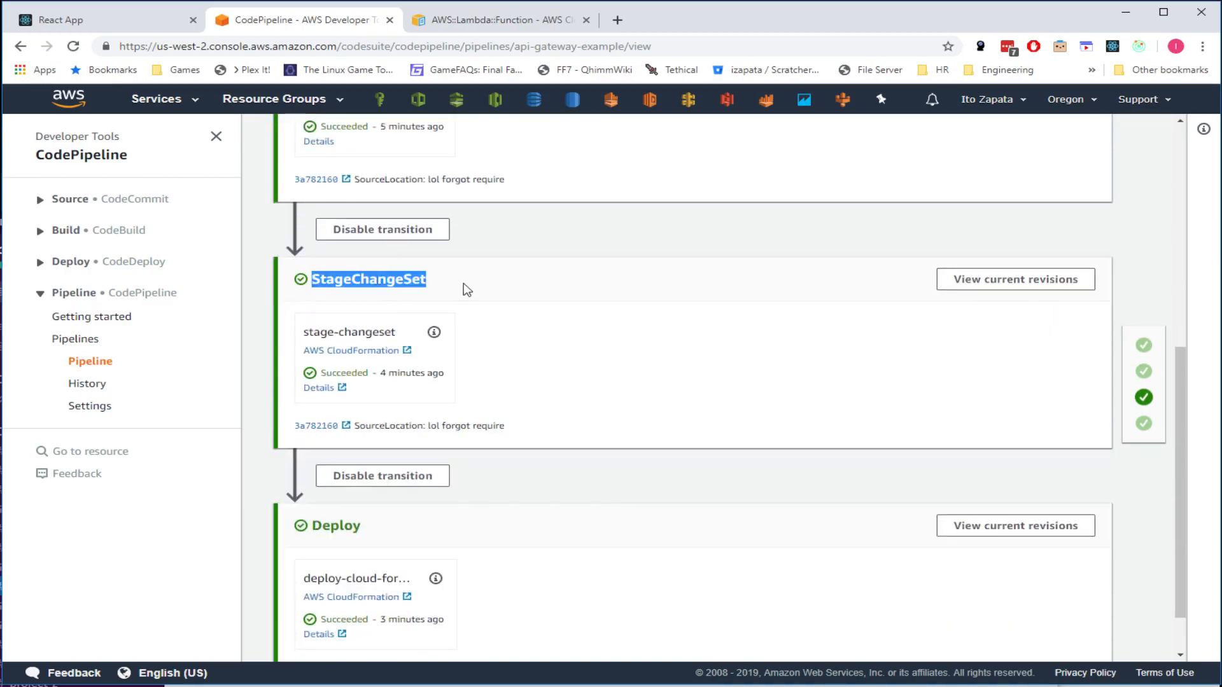
scroll(535, 299, "down", 1)
scroll(534, 299, "down", 1)
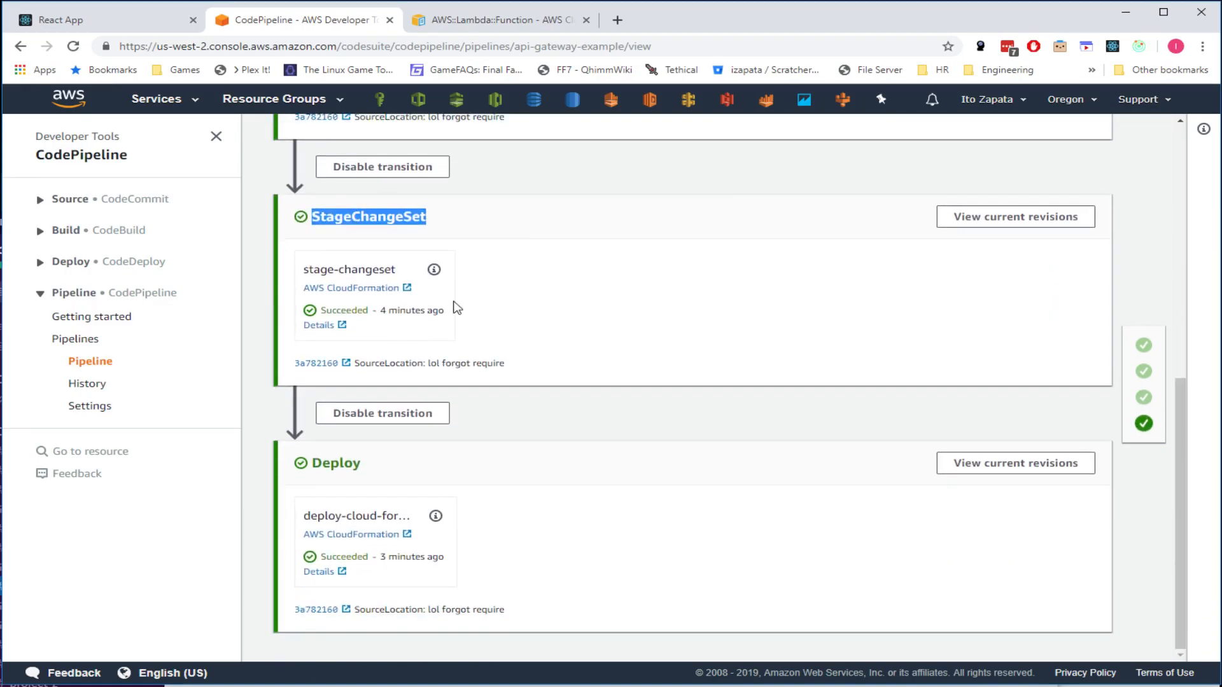
double_click(336, 464)
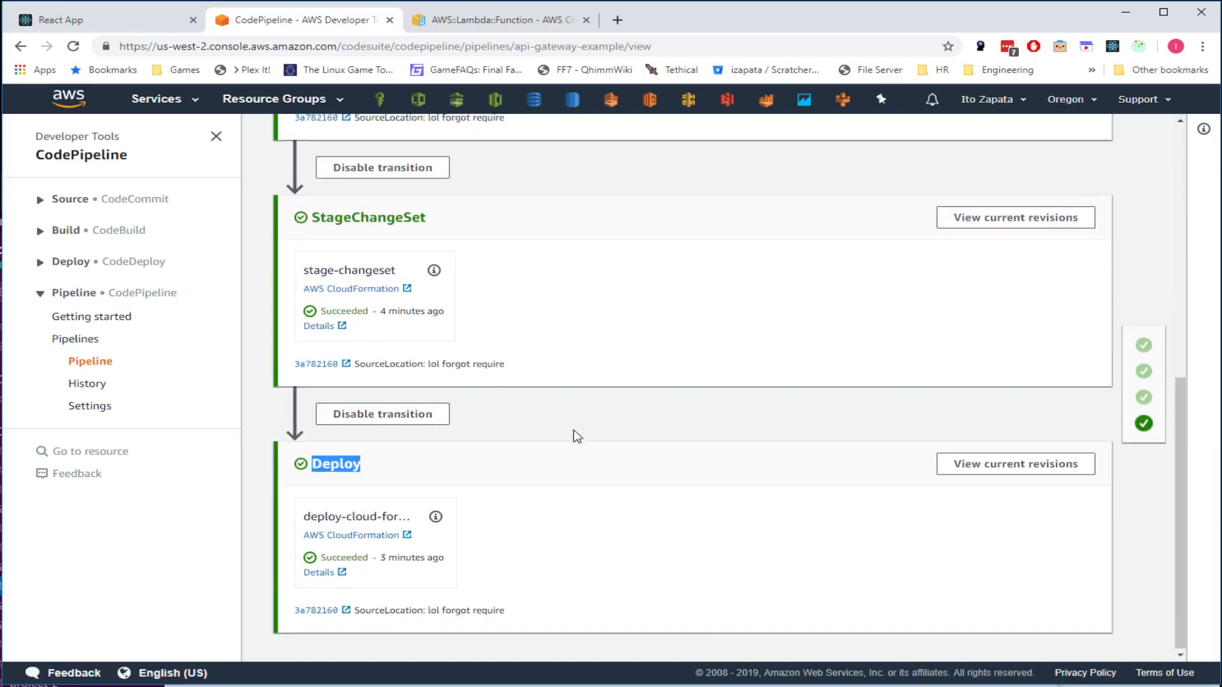
- Scroll back up and highlight the commit message 'SourceLocation: lol forgot require'
scroll(573, 430, "up", 4)
scroll(439, 472, "up", 4)
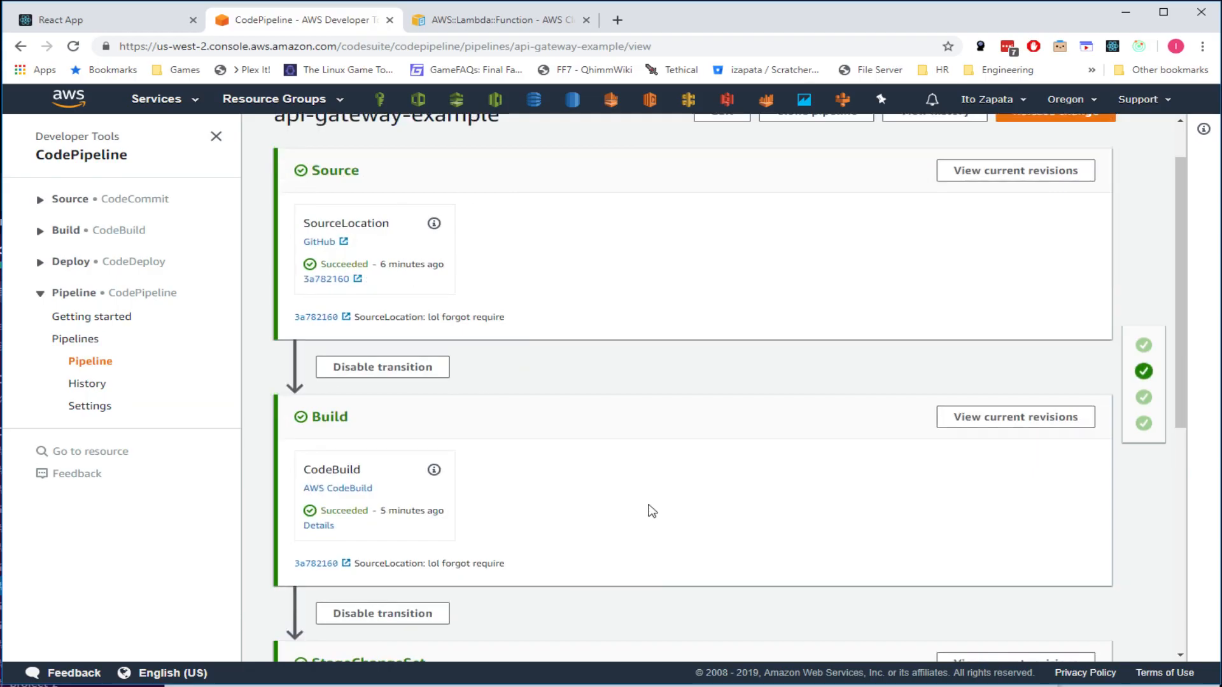
scroll(621, 415, "down", 4)
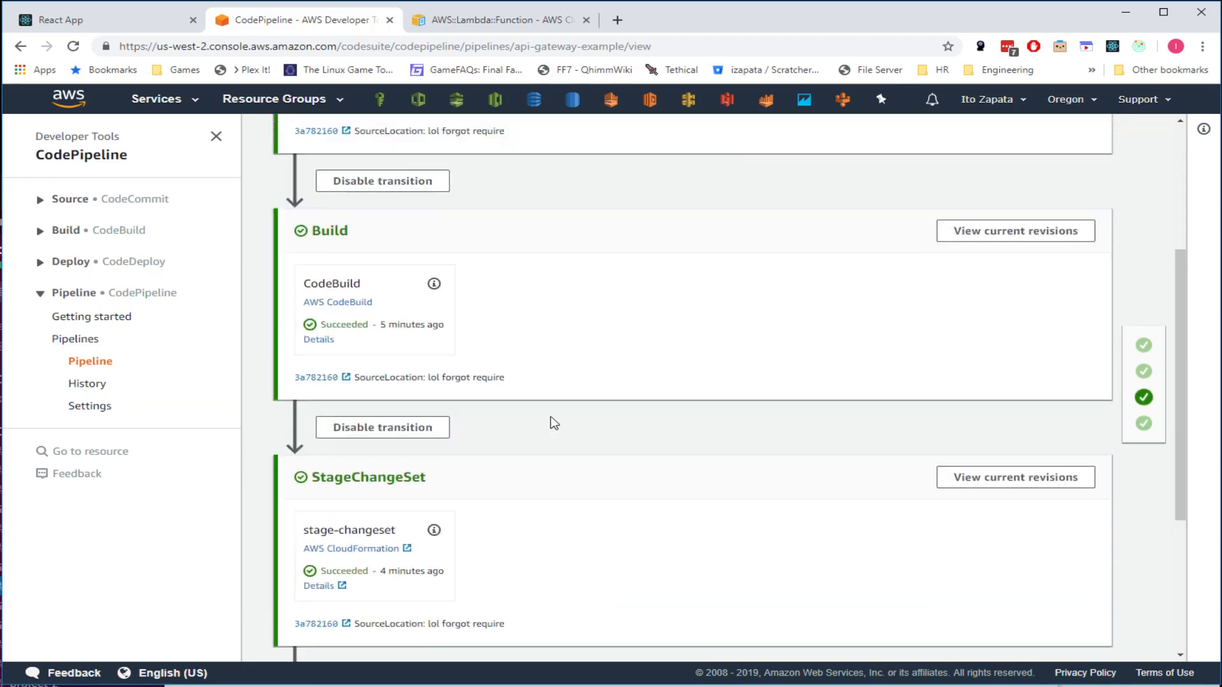
scroll(554, 423, "up", 2)
scroll(551, 415, "up", 2)
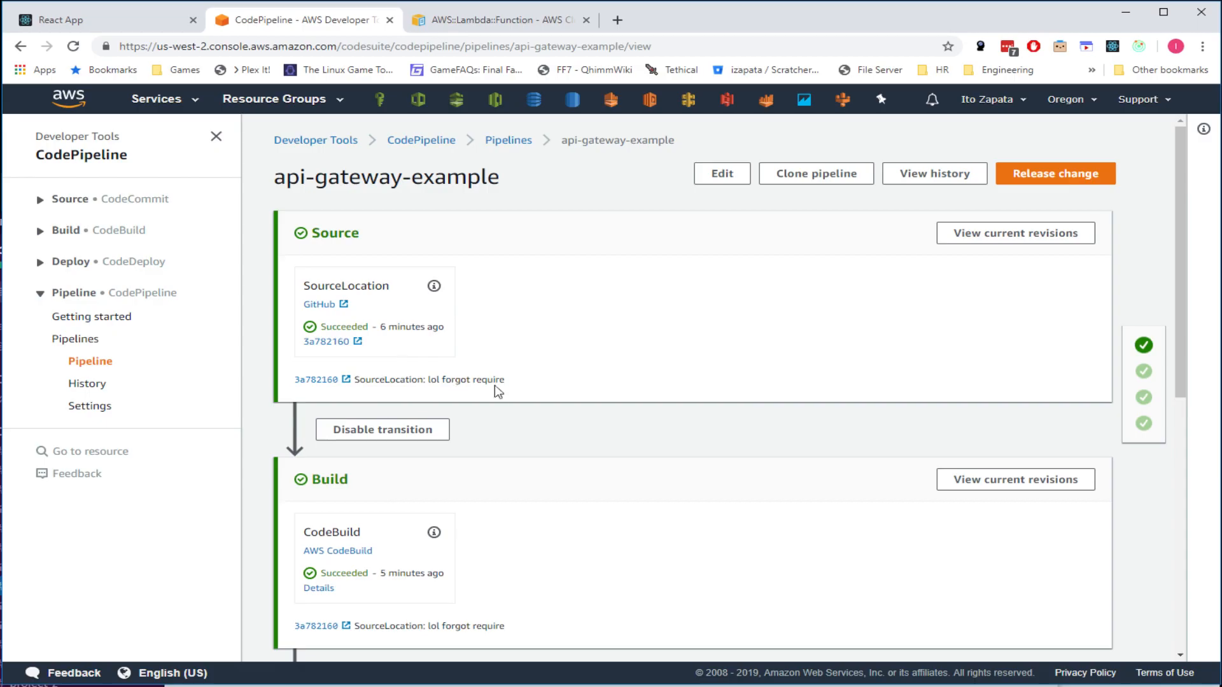
left_click_drag(355, 379, 502, 390)
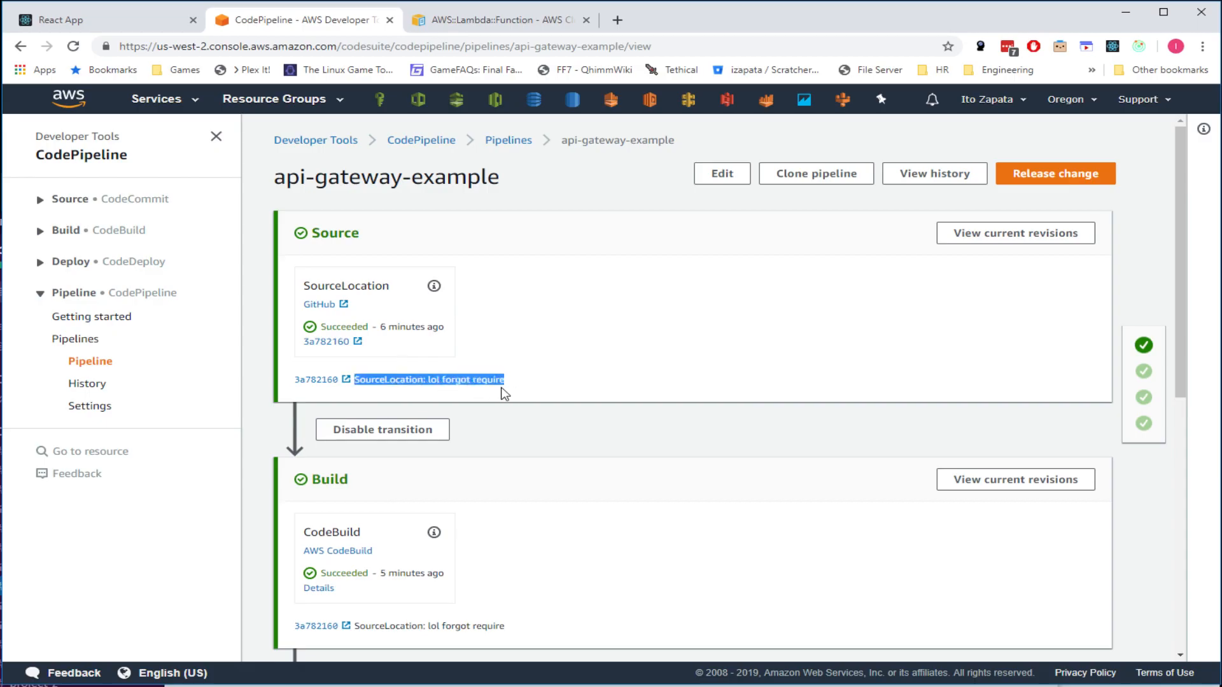
- View commit 3a782160 'lol forgot require' on GitHub, then return to the pipeline tab
left_click(315, 386)
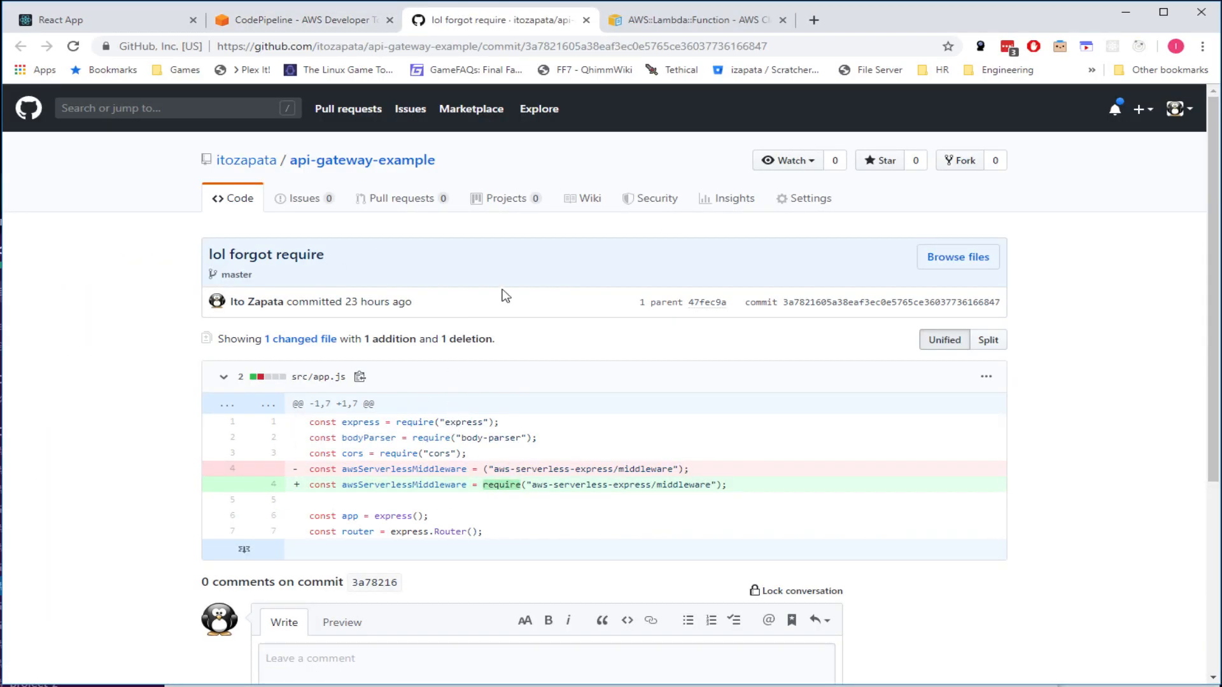
left_click(369, 161)
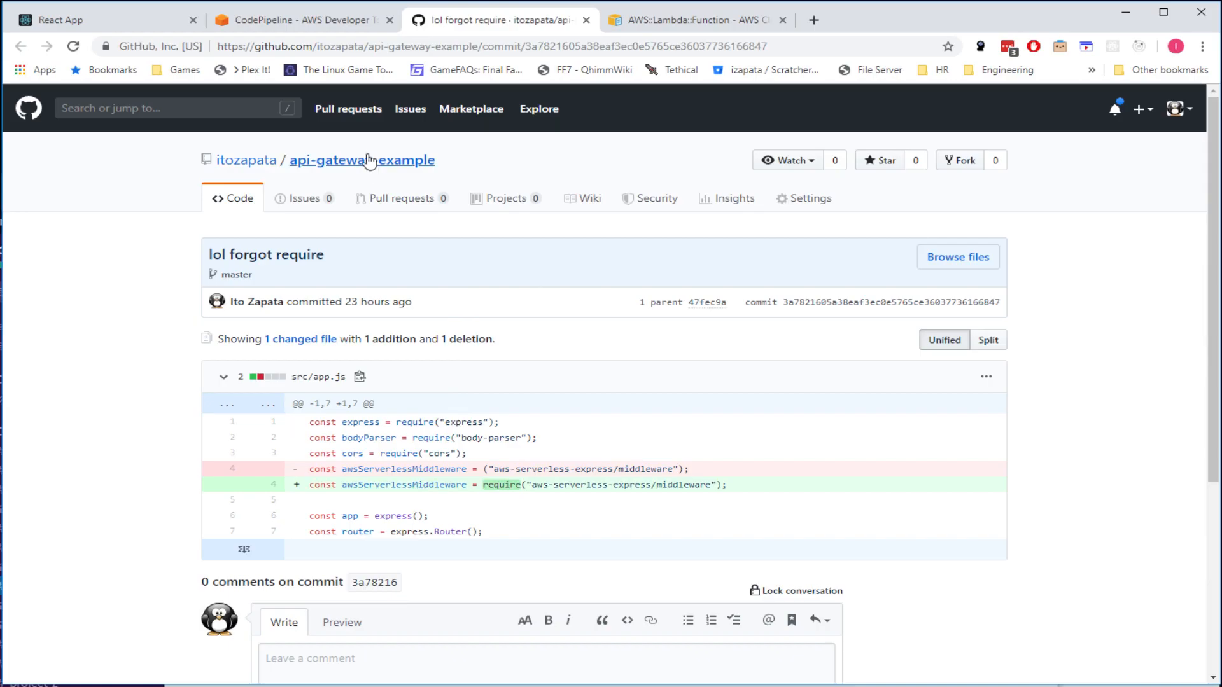
left_click(344, 20)
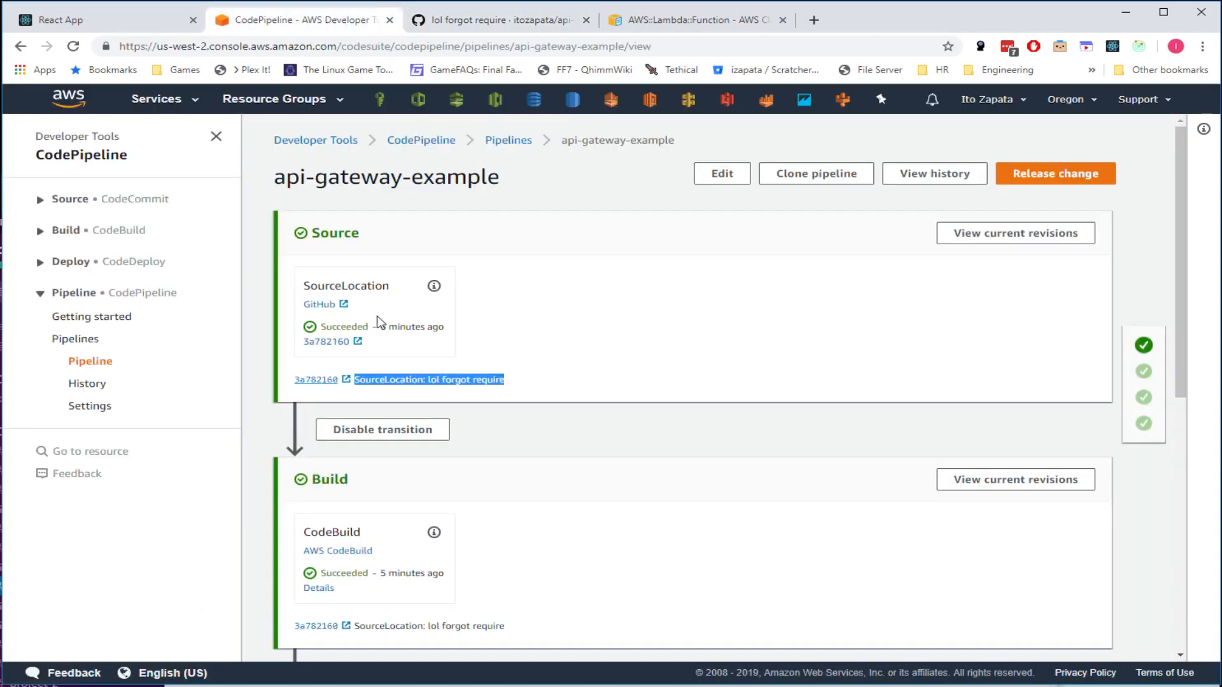
left_click(433, 288)
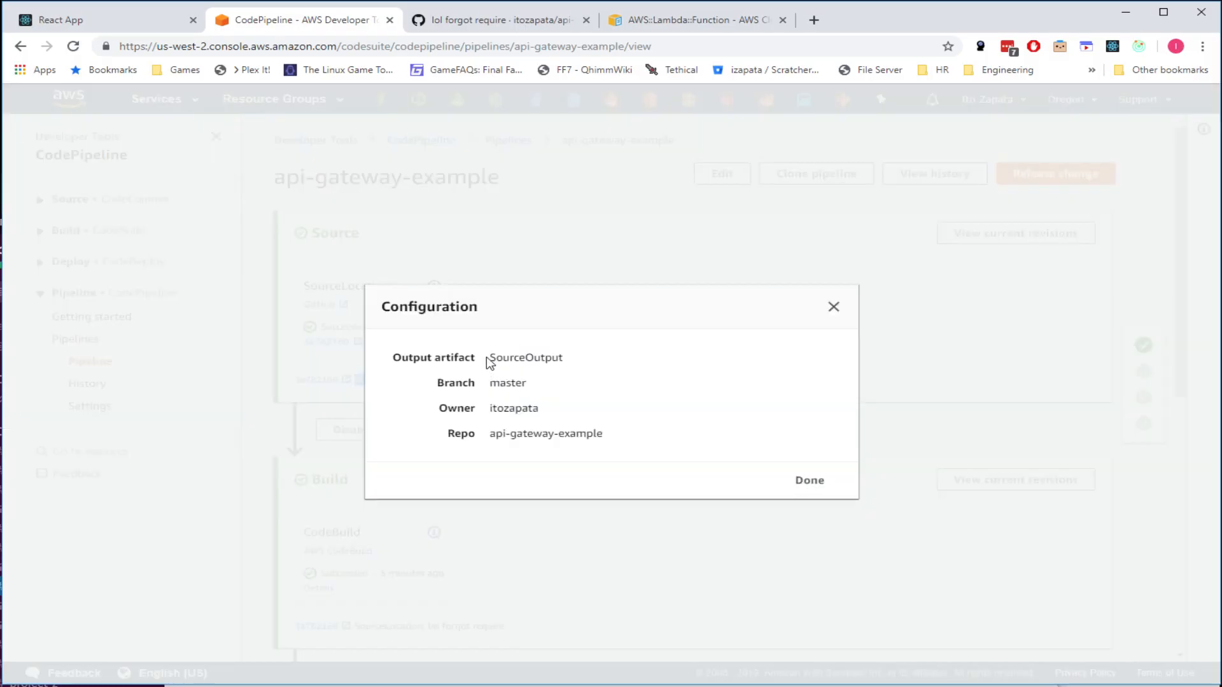
double_click(494, 410)
left_click_drag(490, 434, 583, 447)
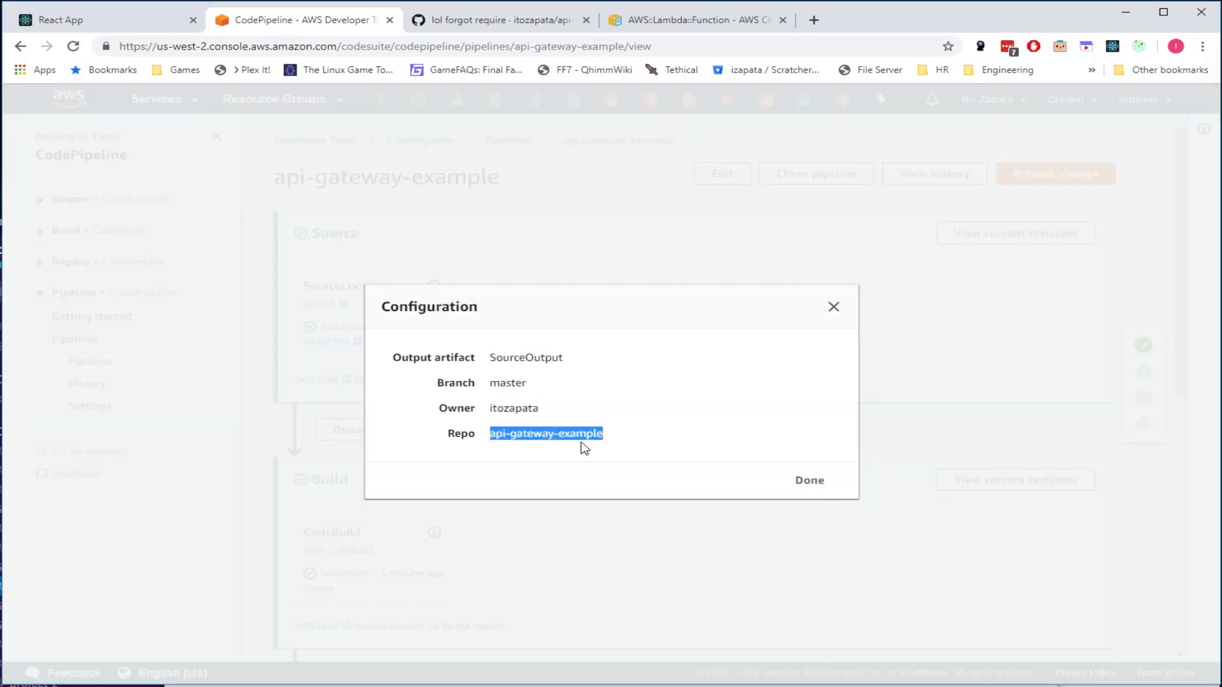
double_click(511, 381)
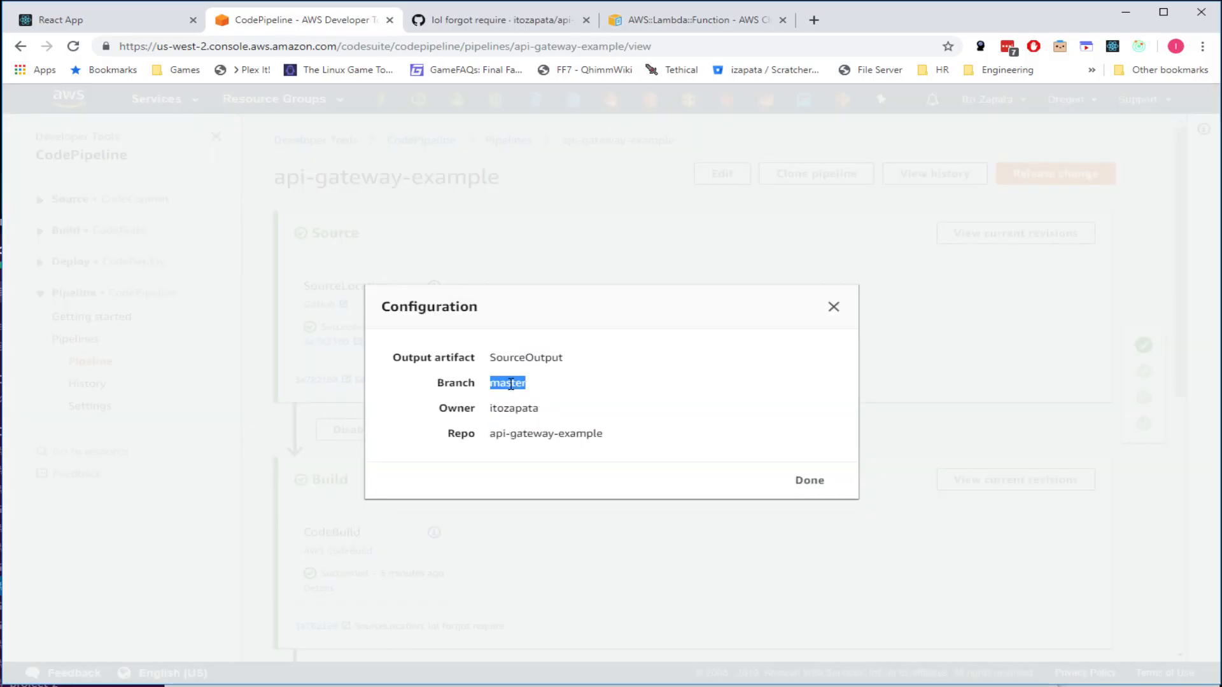
left_click(821, 478)
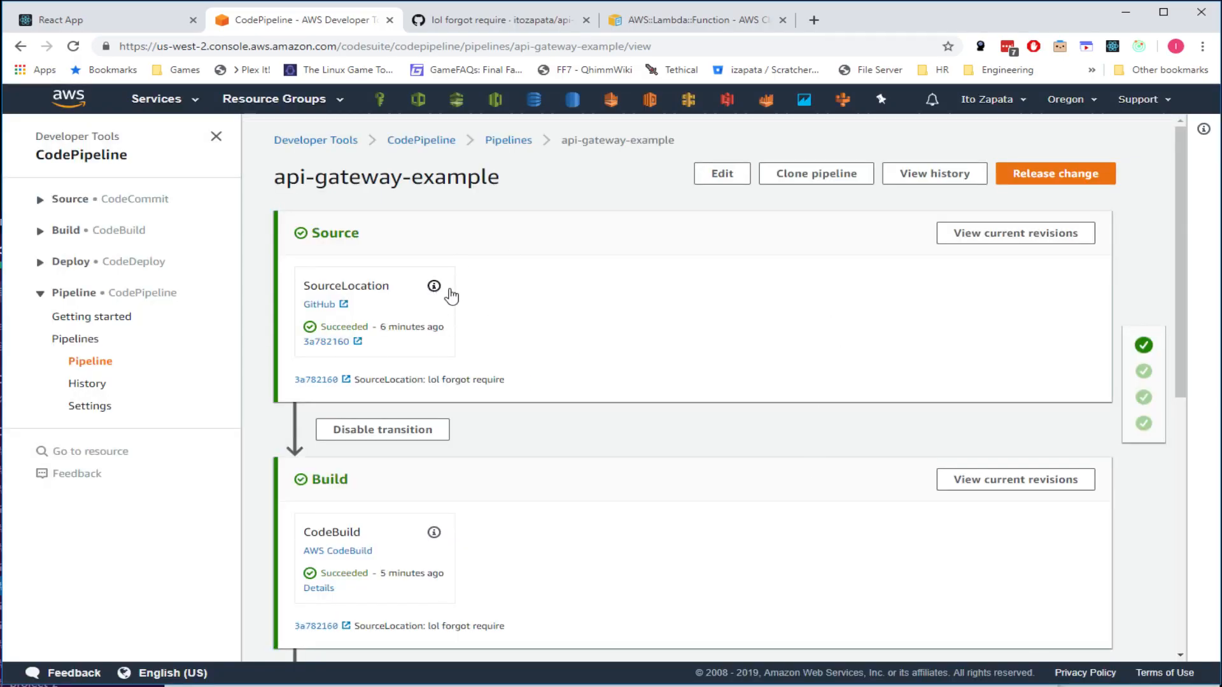
left_click_drag(706, 354, 284, 228)
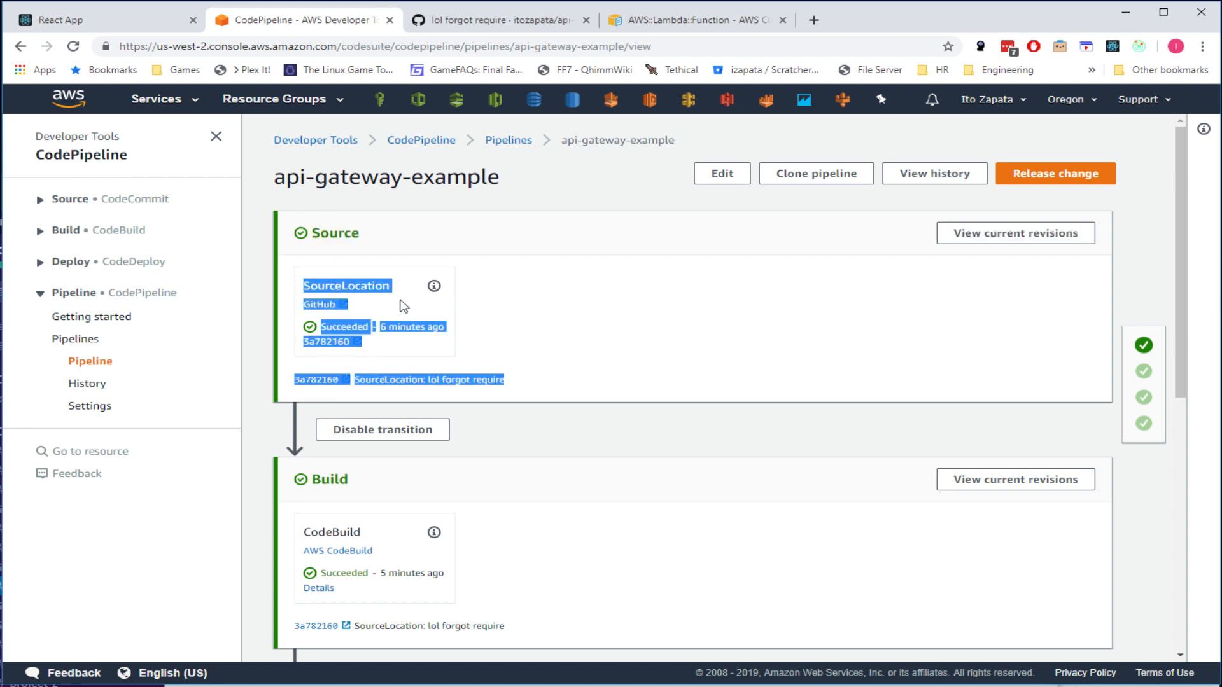
left_click(570, 350)
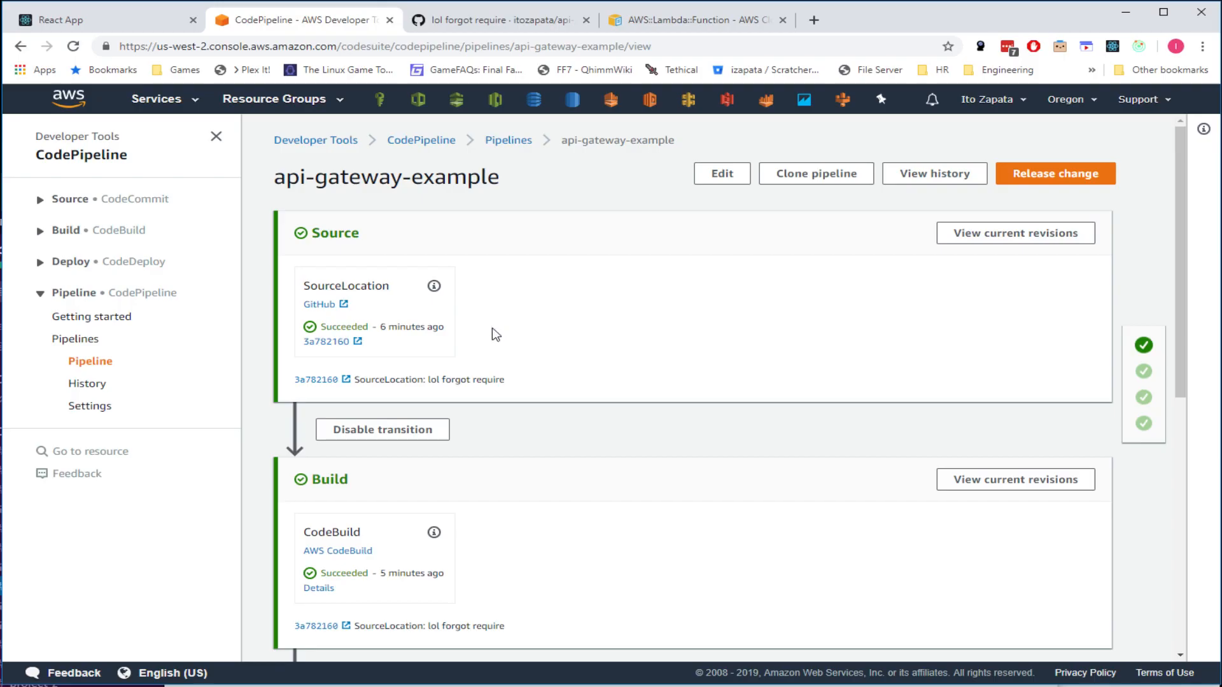
scroll(497, 268, "down", 2)
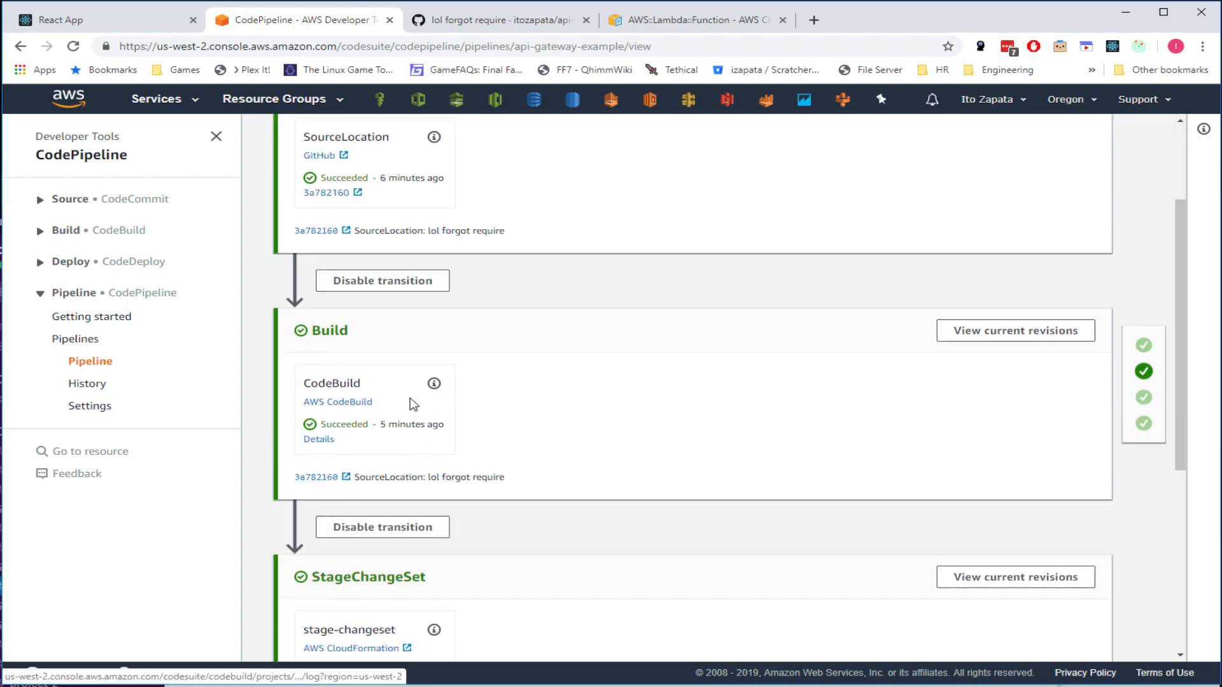
left_click(435, 383)
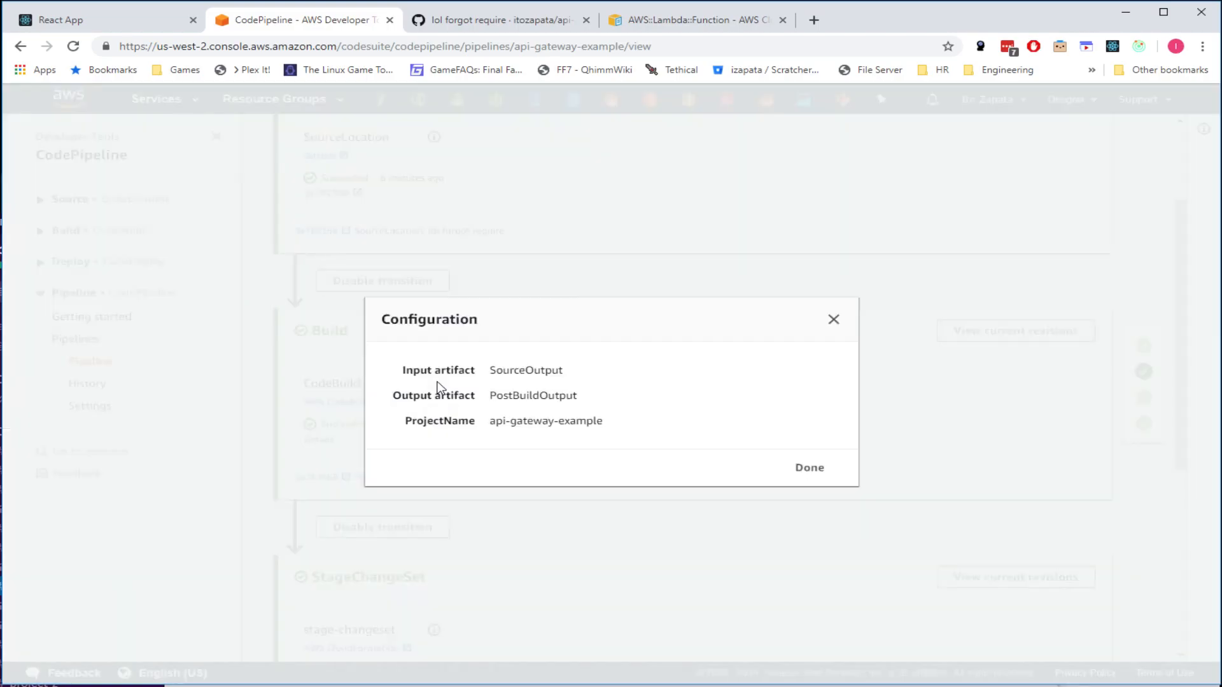
double_click(494, 395)
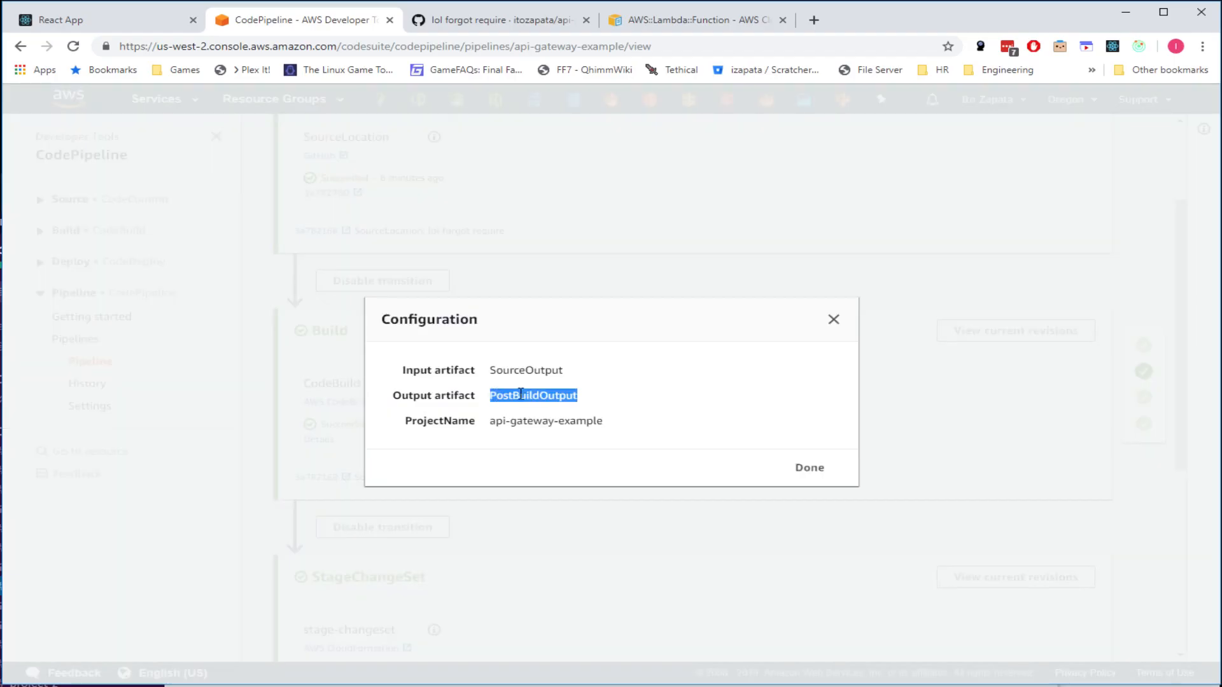
left_click(833, 320)
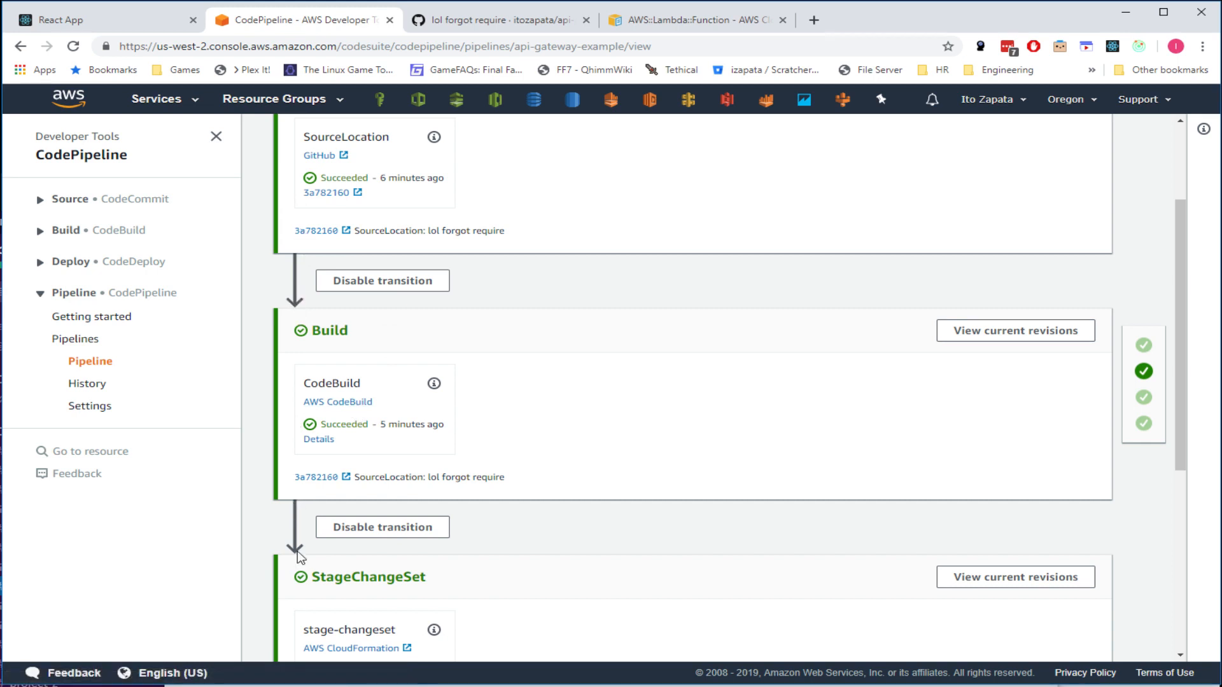
- Confirm StageChangeSet and Deploy succeeded, then open CloudFormation in a new tab
scroll(299, 559, "down", 3)
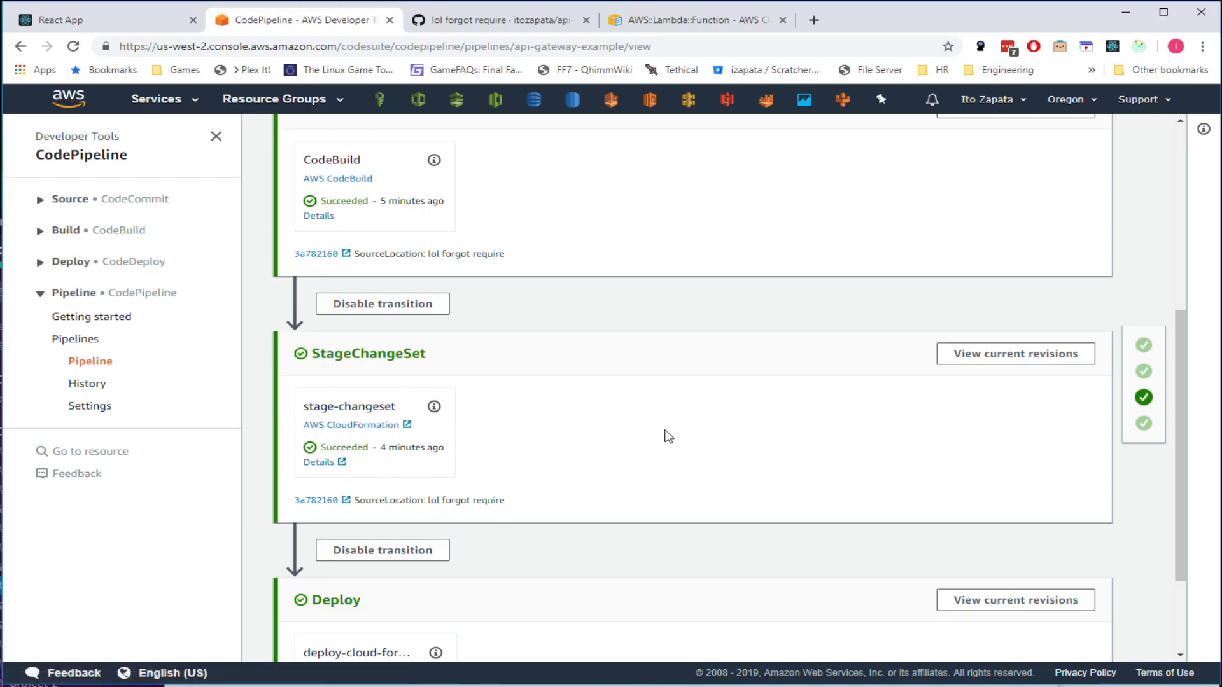
scroll(612, 429, "down", 2)
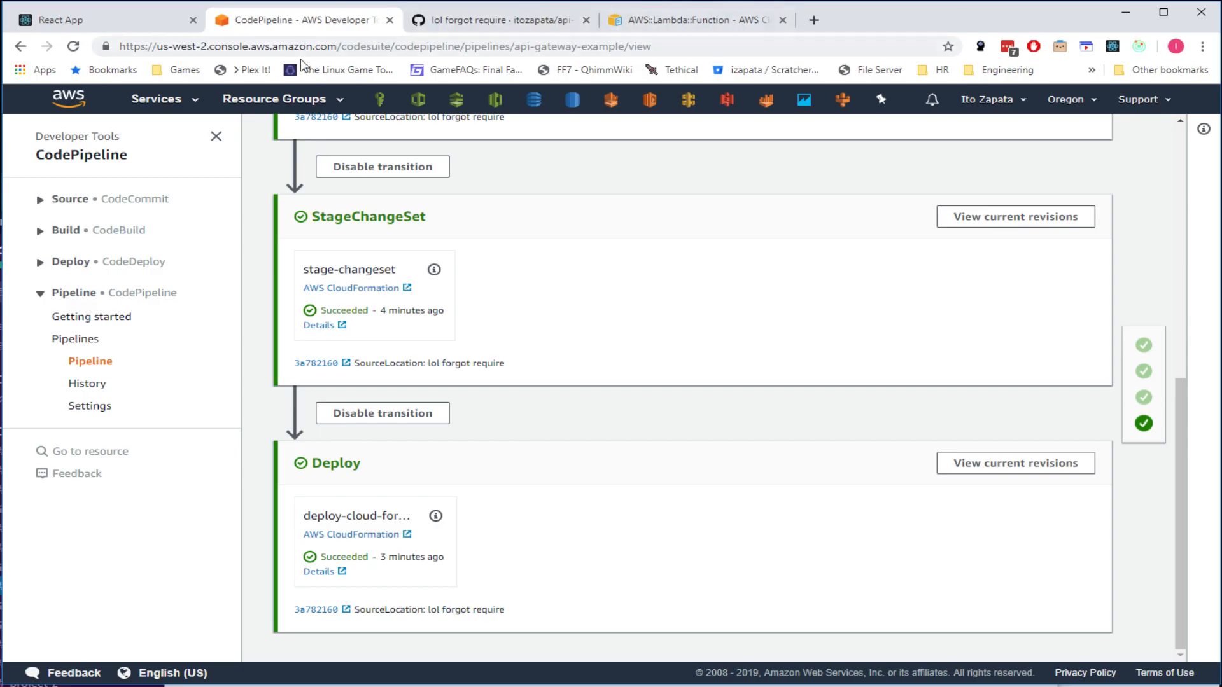
middle_click(418, 99)
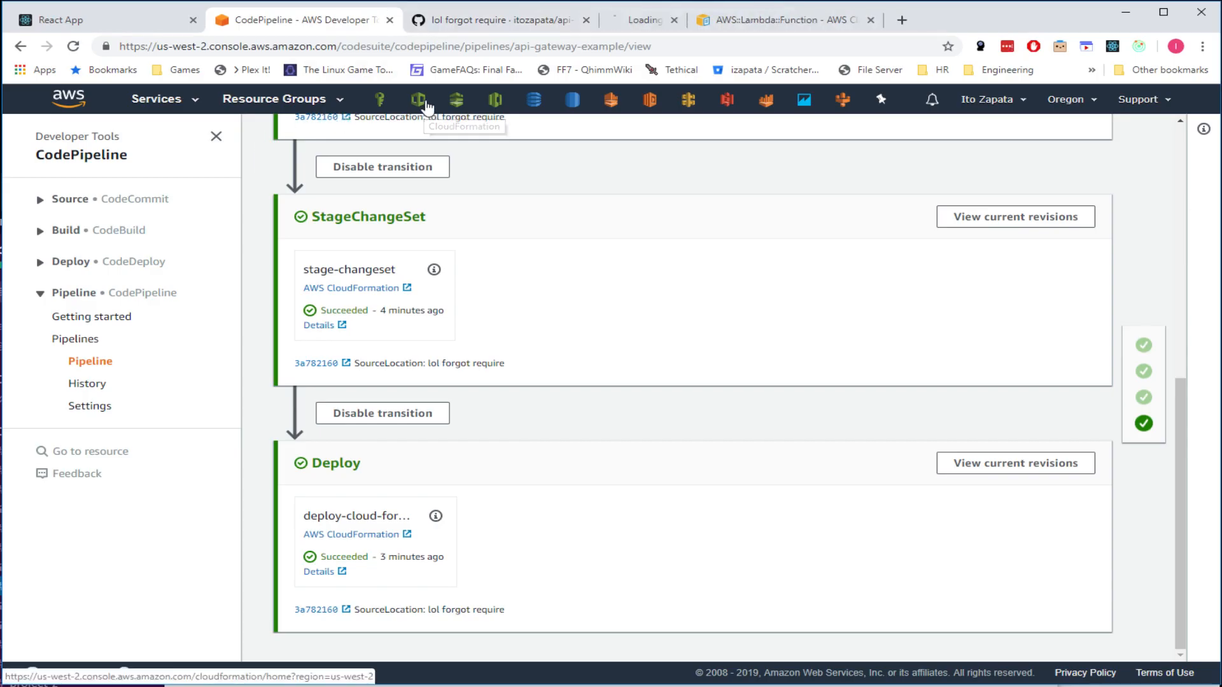
- Check that the api-gateway-example and production deployment stacks are both CREATE_COMPLETE
left_click(681, 23)
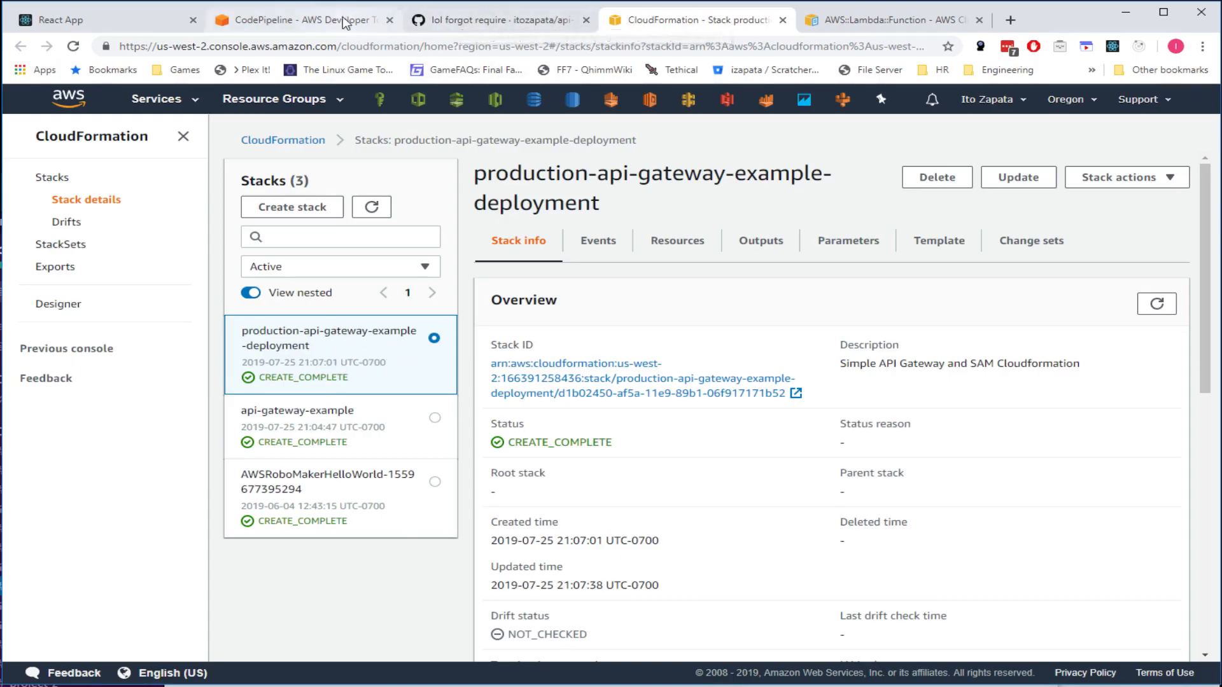
left_click(283, 19)
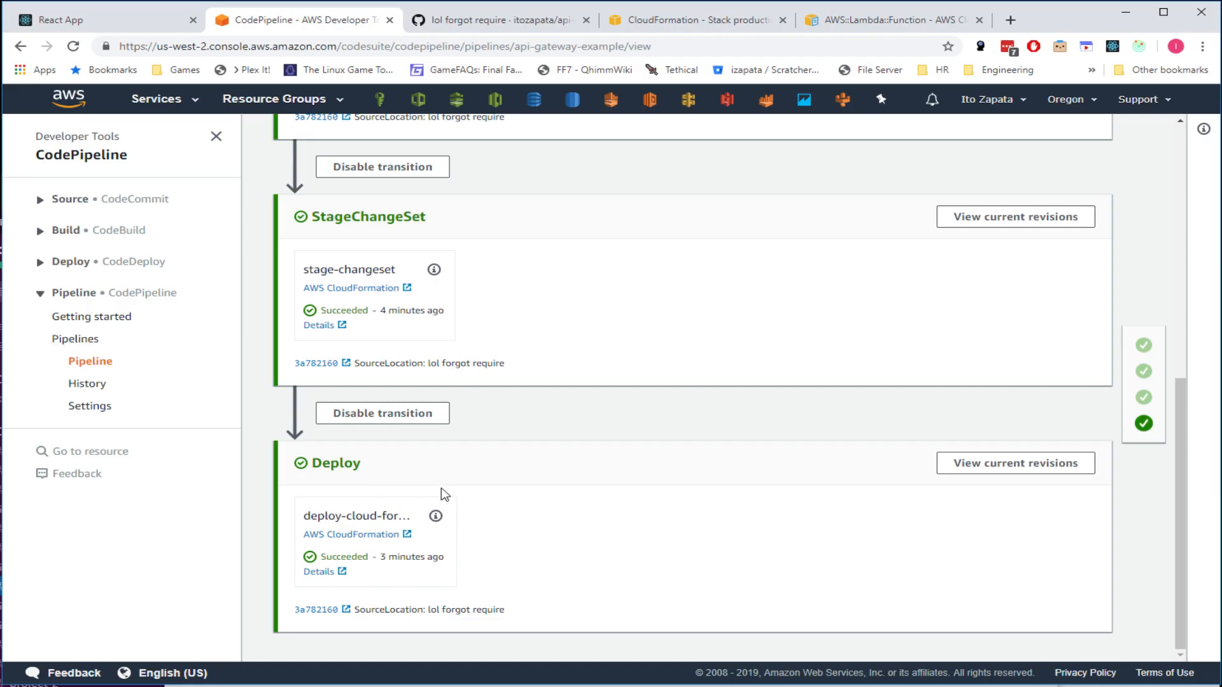
left_click(660, 20)
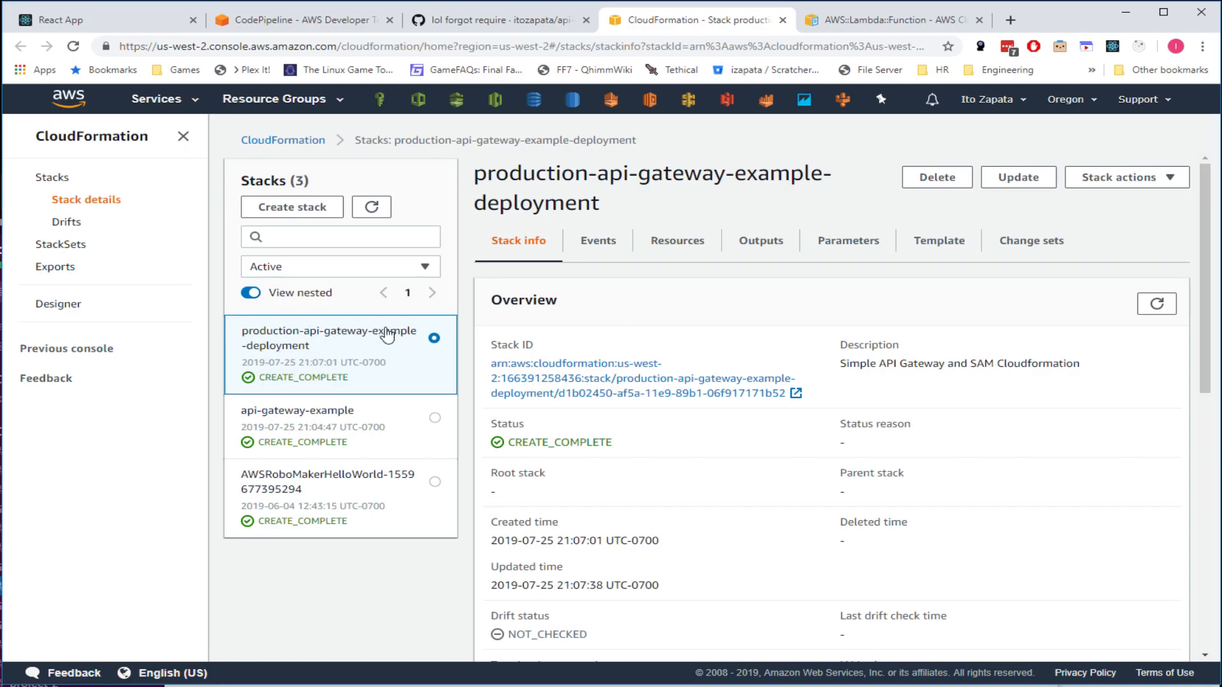
left_click(321, 412)
left_click(326, 357)
left_click(329, 411)
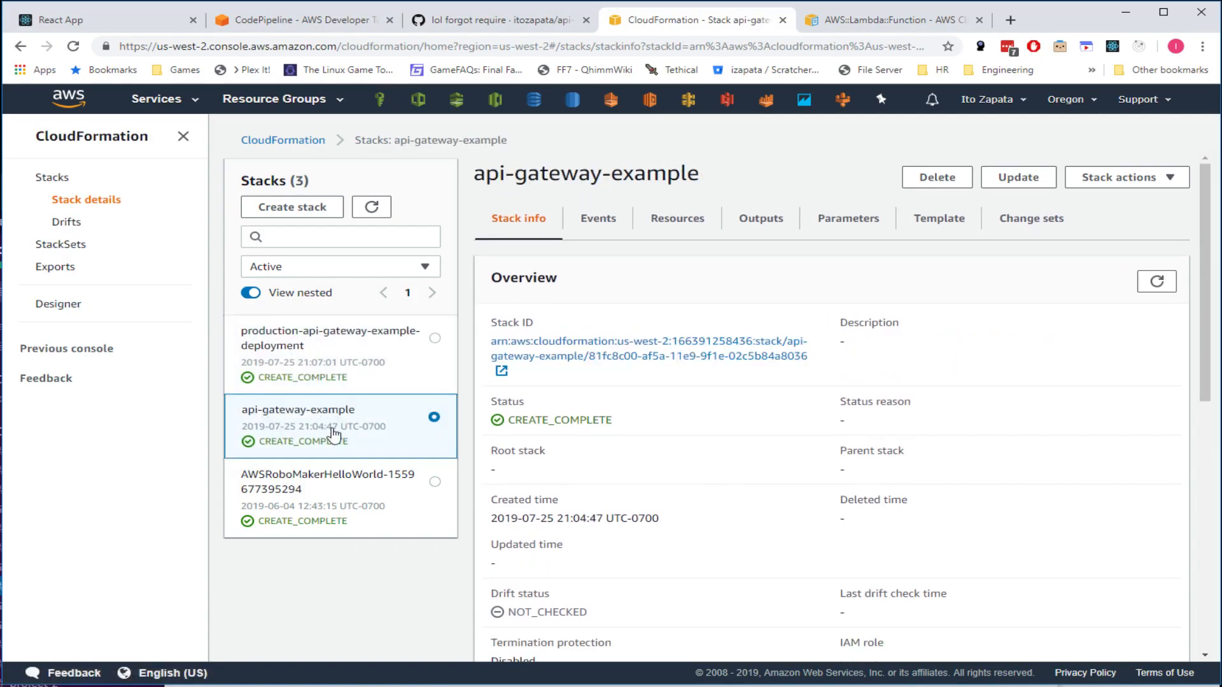
- Pass through the GitHub commit tab back to the pipeline's stage view
left_click(503, 18)
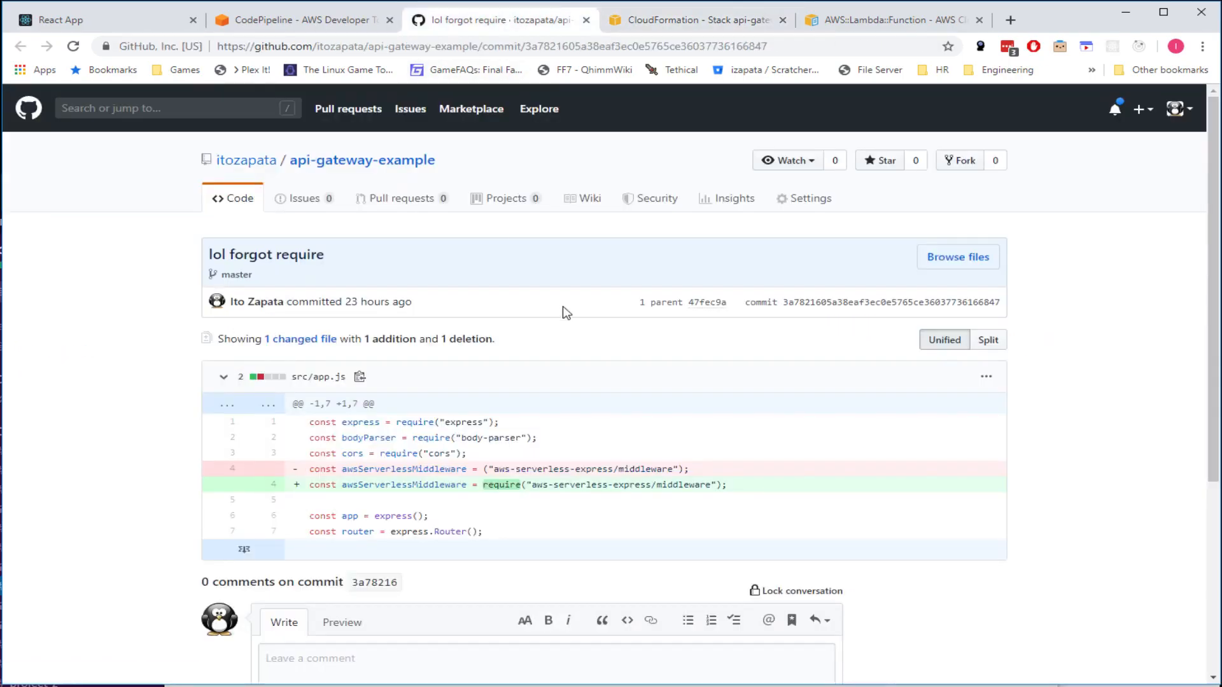
key("ctrl+Page_Up")
scroll(828, 469, "up", 6)
scroll(828, 469, "up", 2)
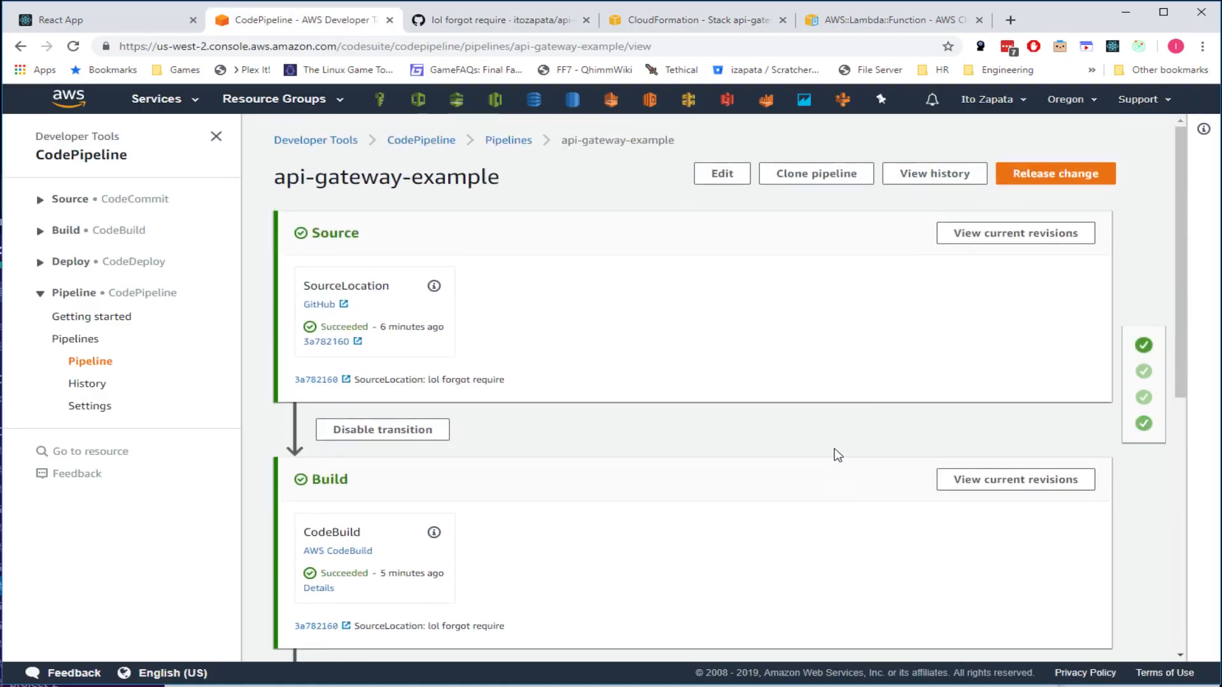
left_click(908, 174)
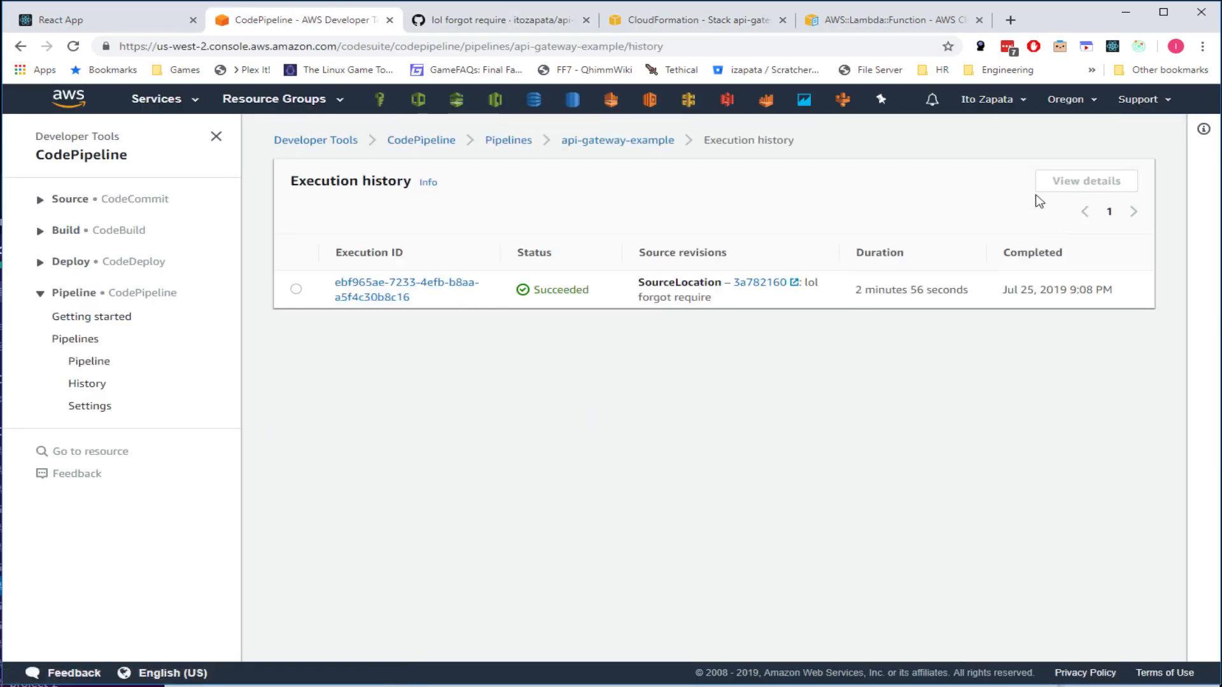
left_click(591, 141)
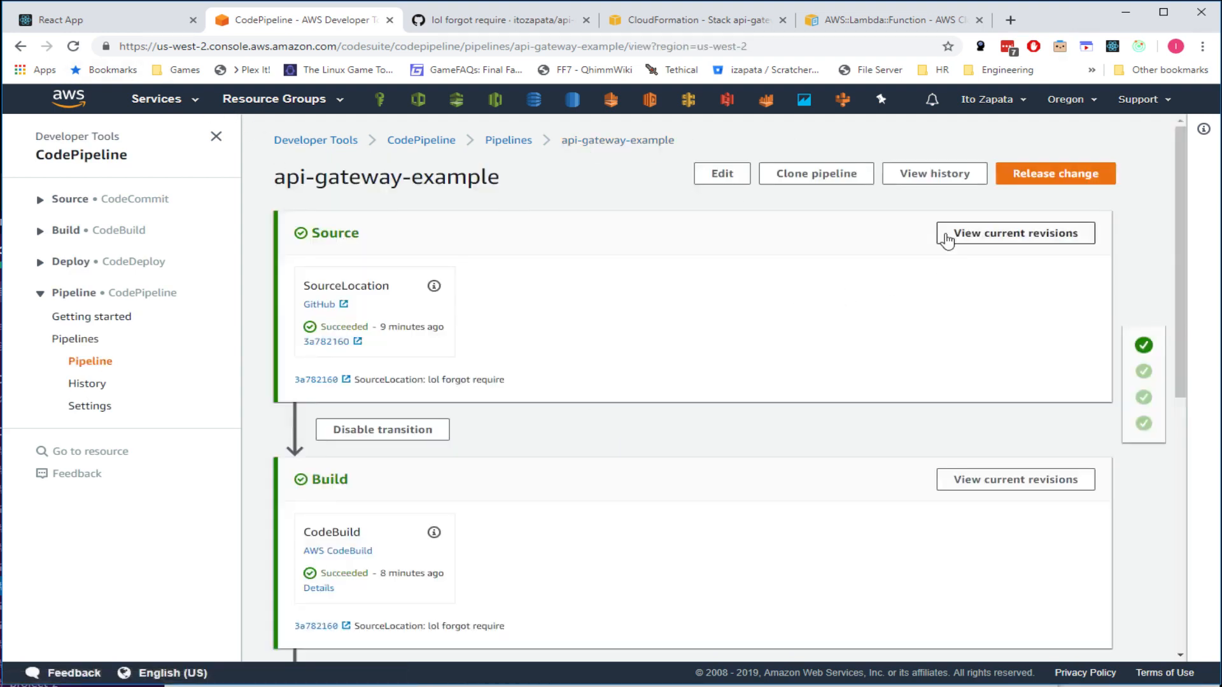
left_click(1050, 178)
left_click_drag(380, 380, 622, 414)
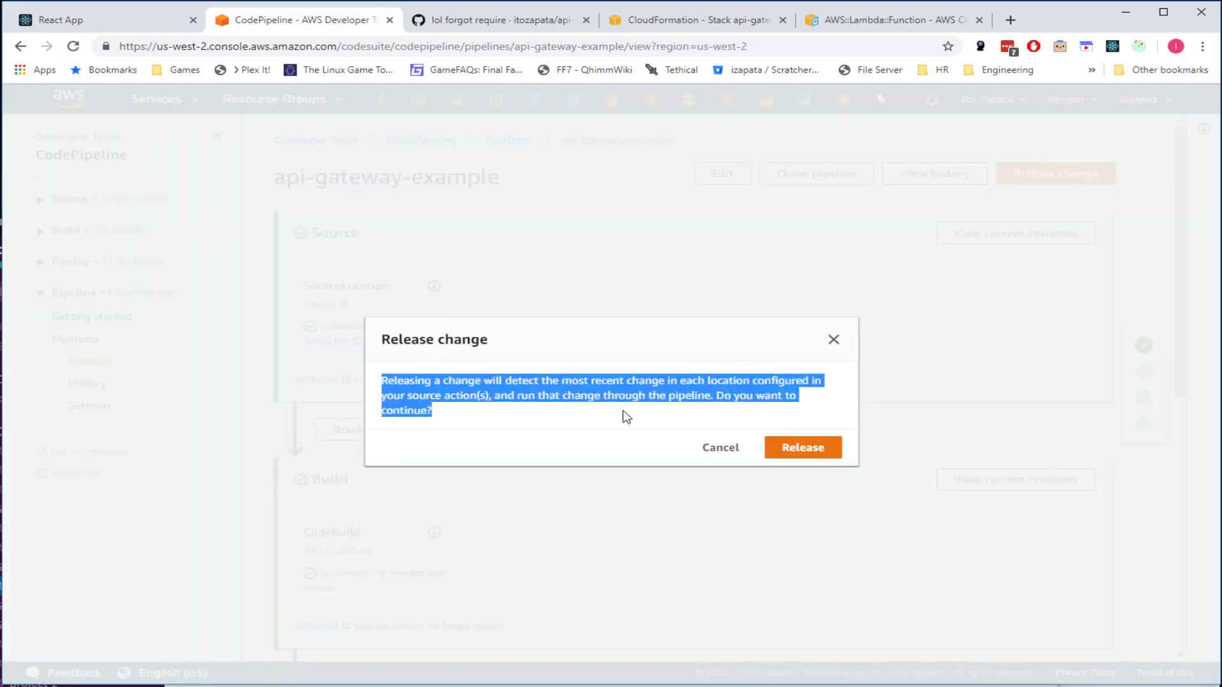
left_click(721, 447)
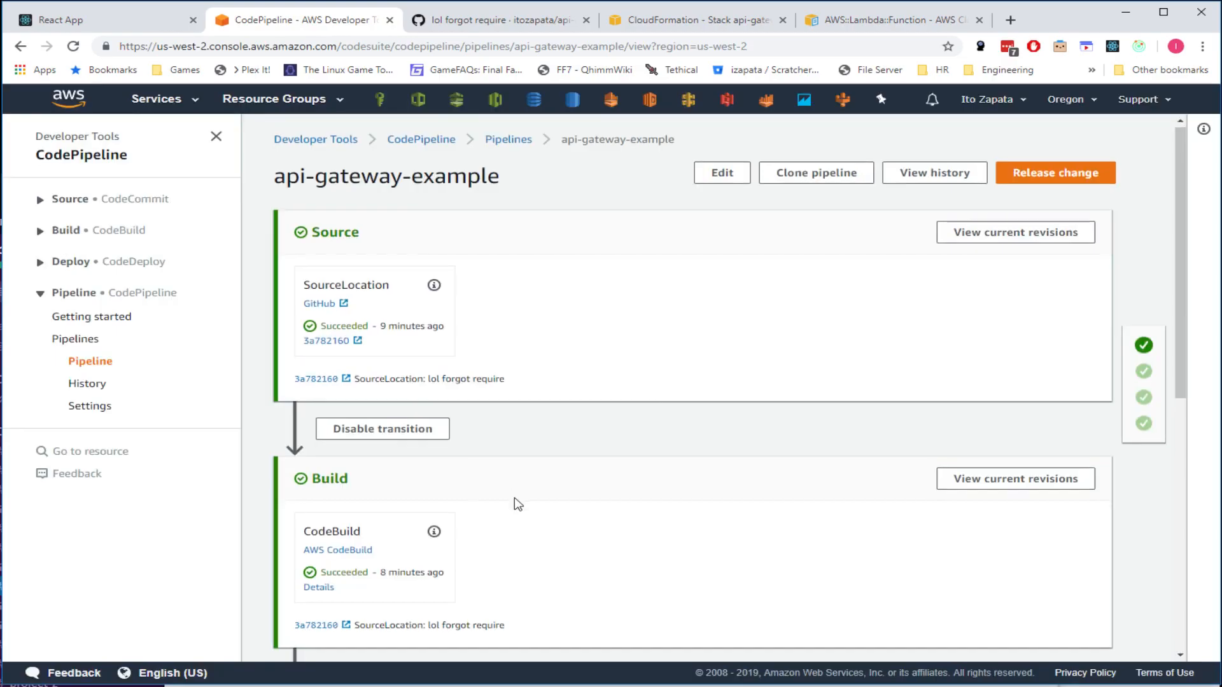
scroll(507, 511, "down", 5)
scroll(507, 511, "up", 5)
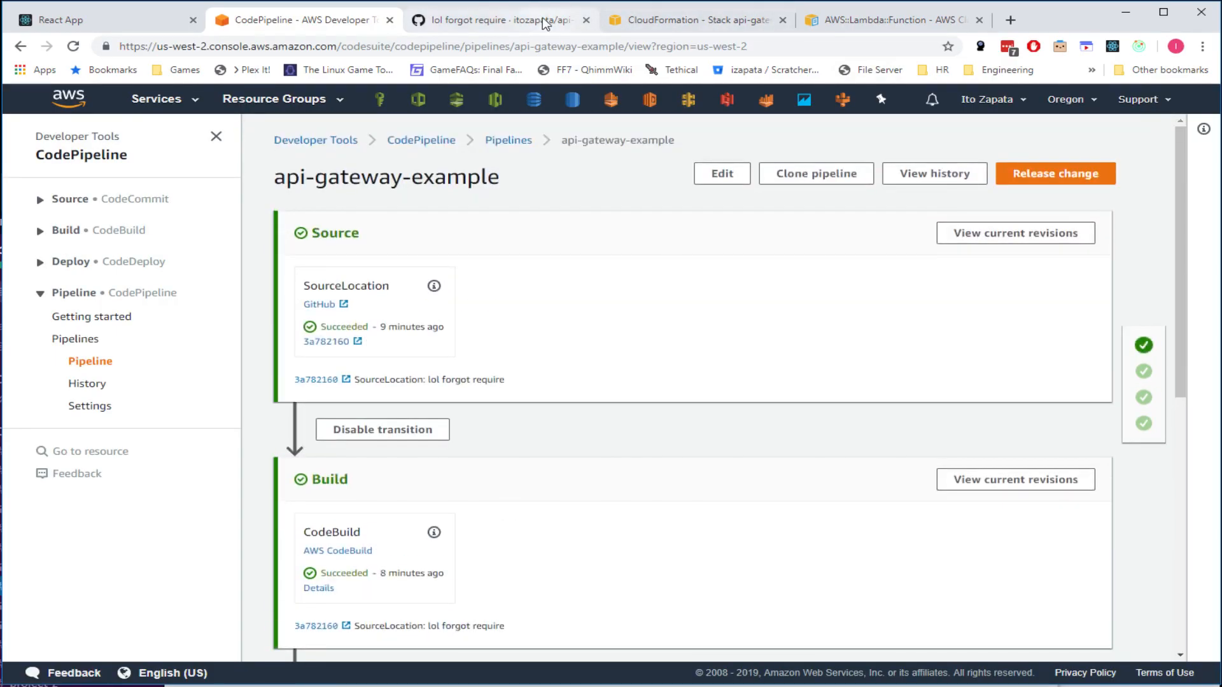
scroll(521, 398, "down", 3)
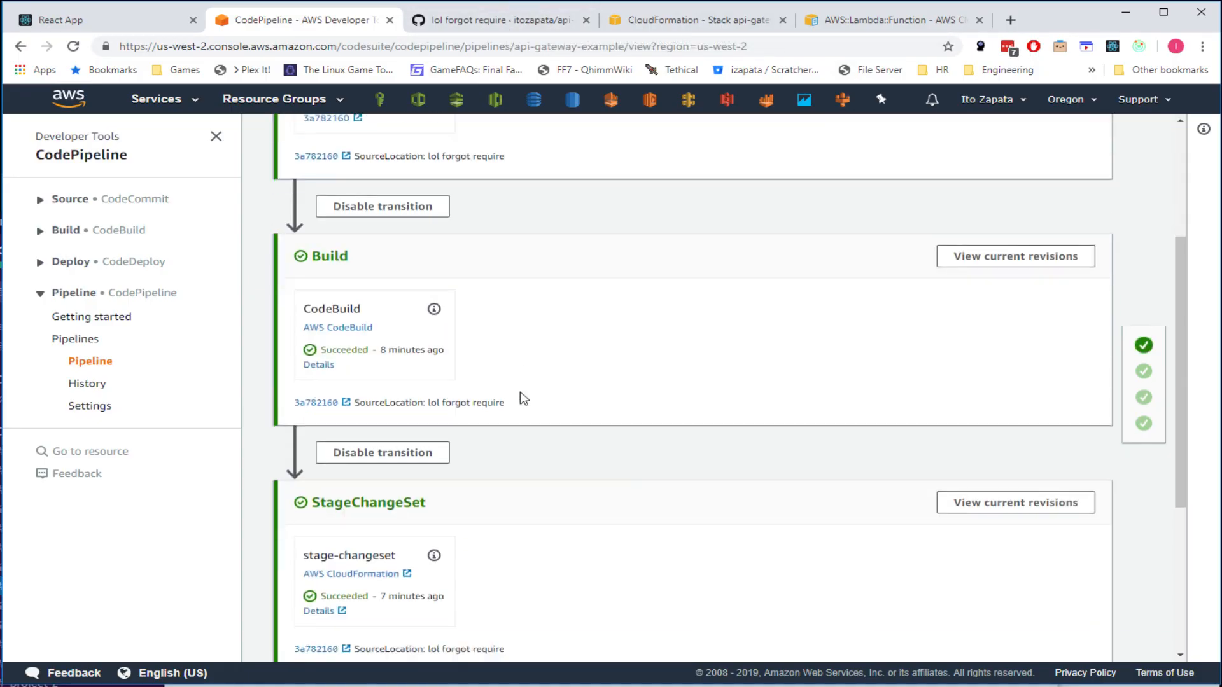
scroll(445, 273, "up", 2)
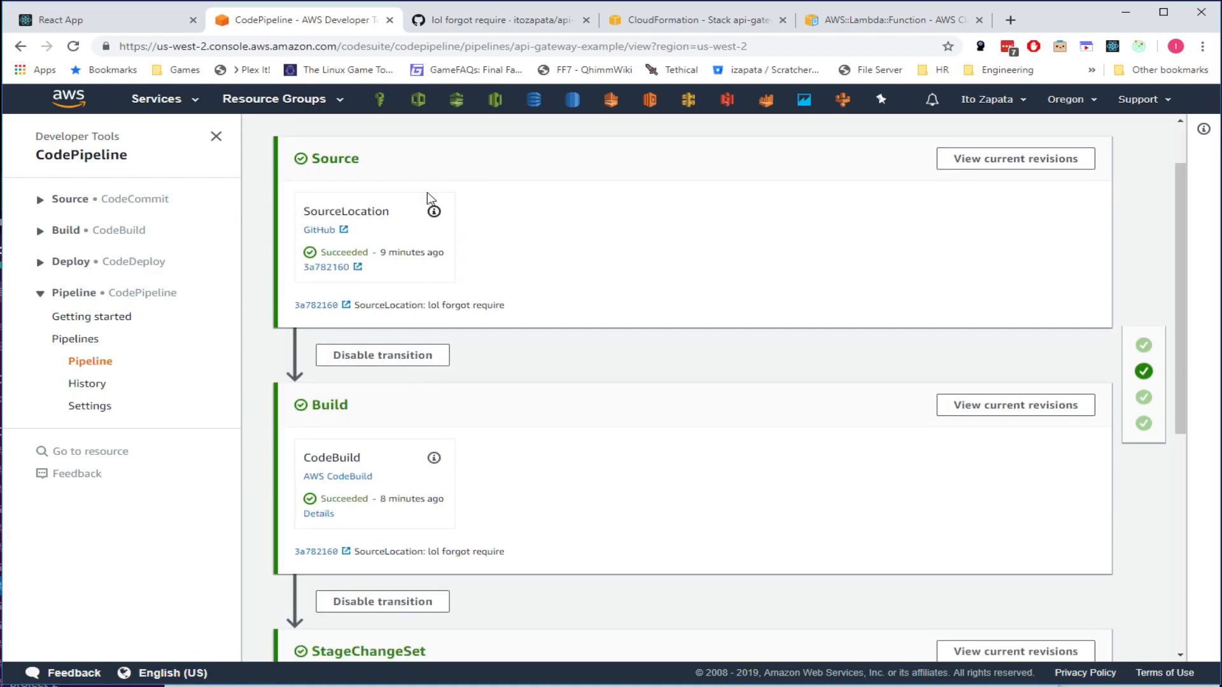
left_click_drag(362, 406, 300, 411)
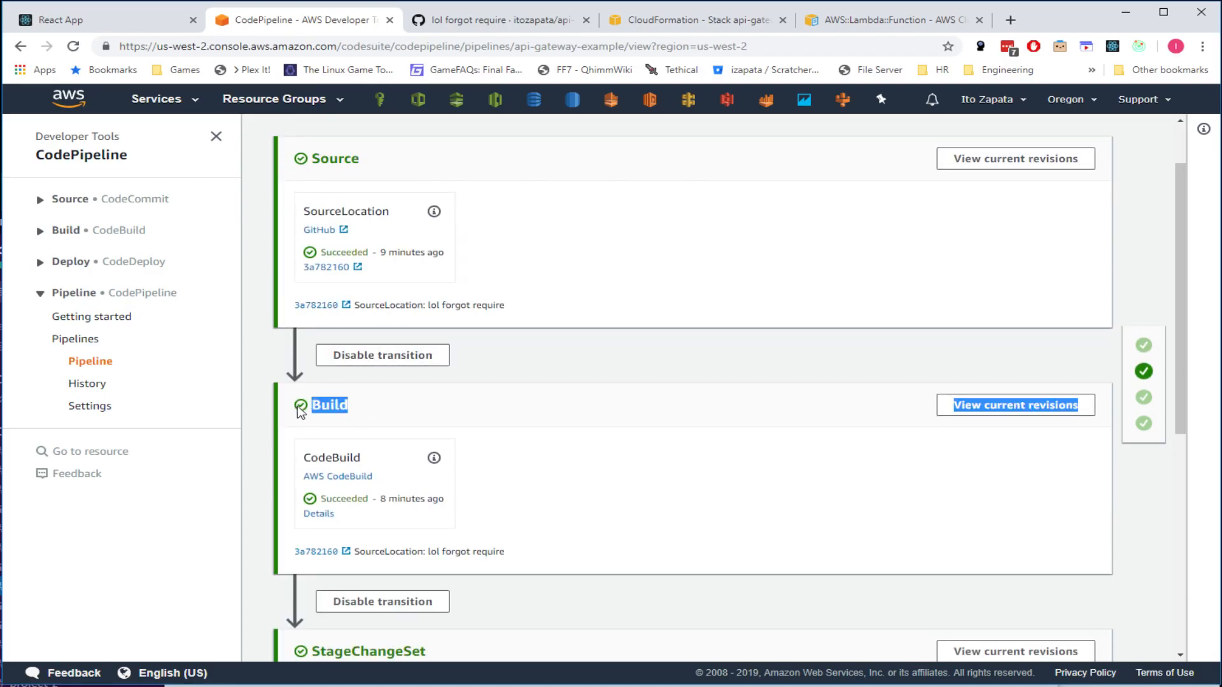
left_click(367, 407)
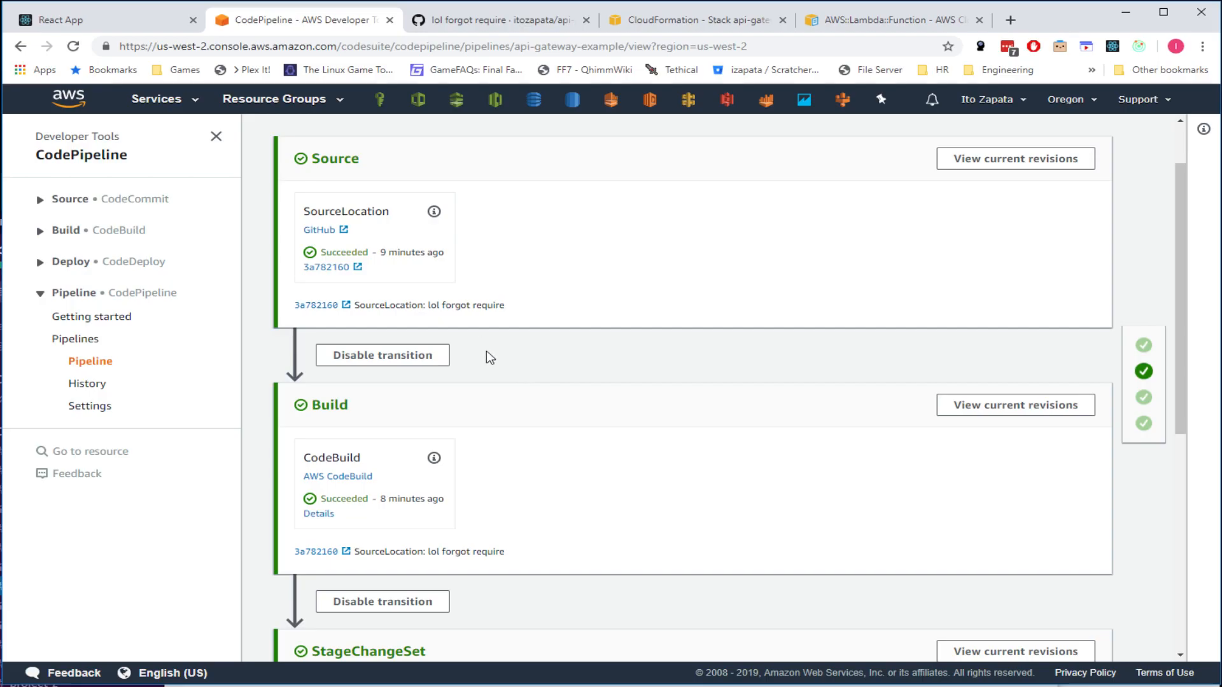
scroll(471, 486, "down", 5)
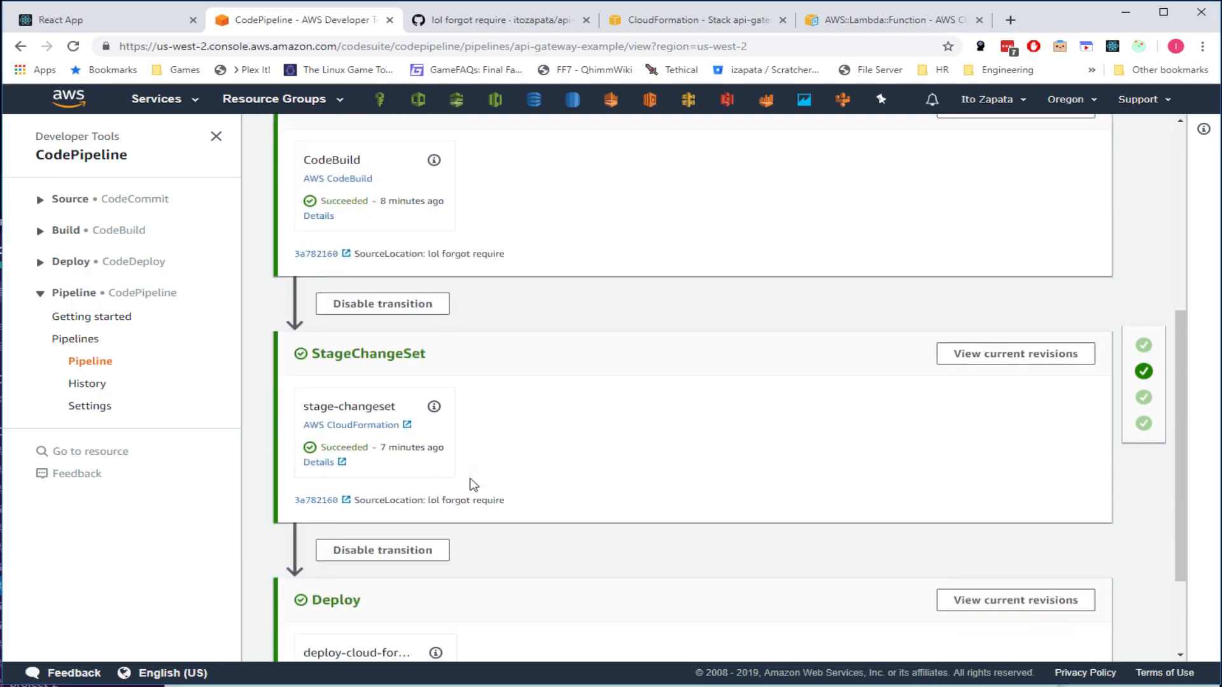
scroll(471, 486, "up", 1)
left_click_drag(458, 443, 312, 437)
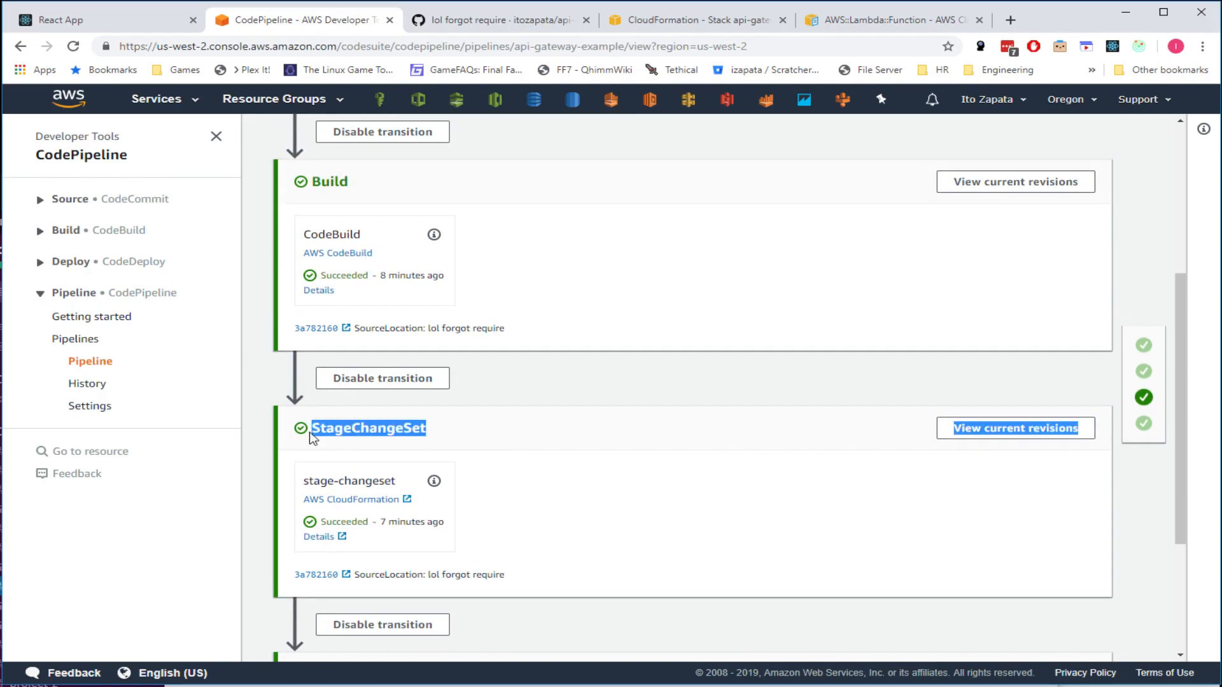
double_click(367, 434)
double_click(329, 181)
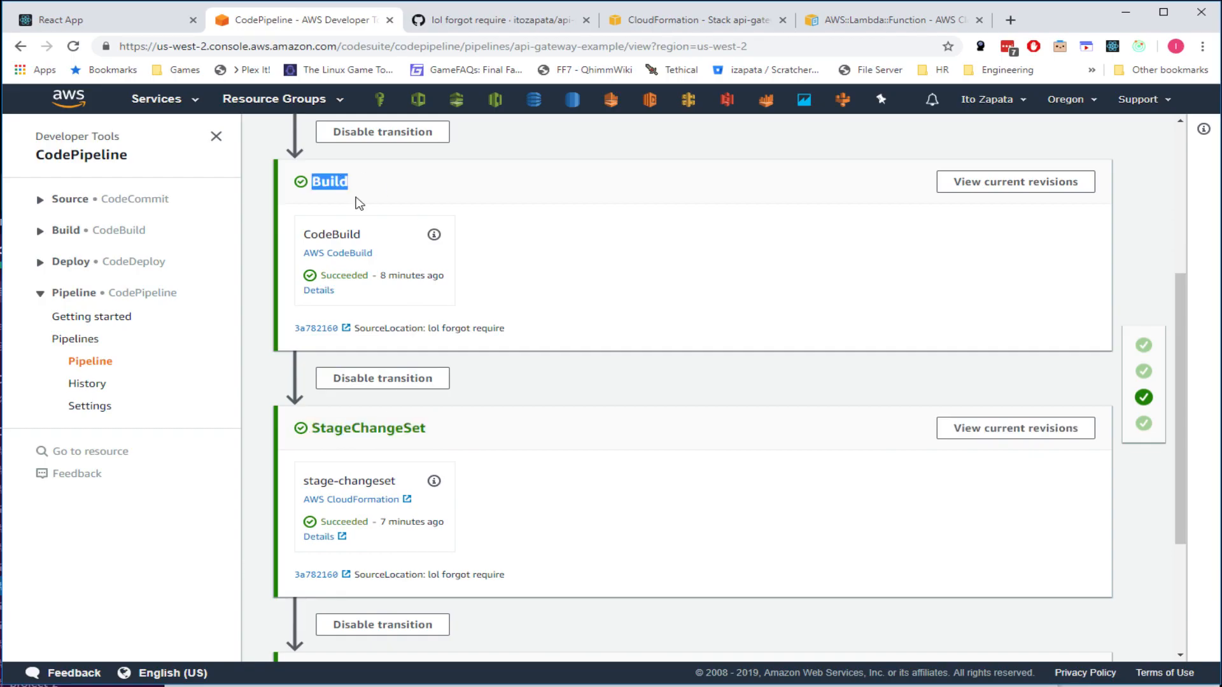
scroll(499, 450, "up", 4)
left_click(801, 17)
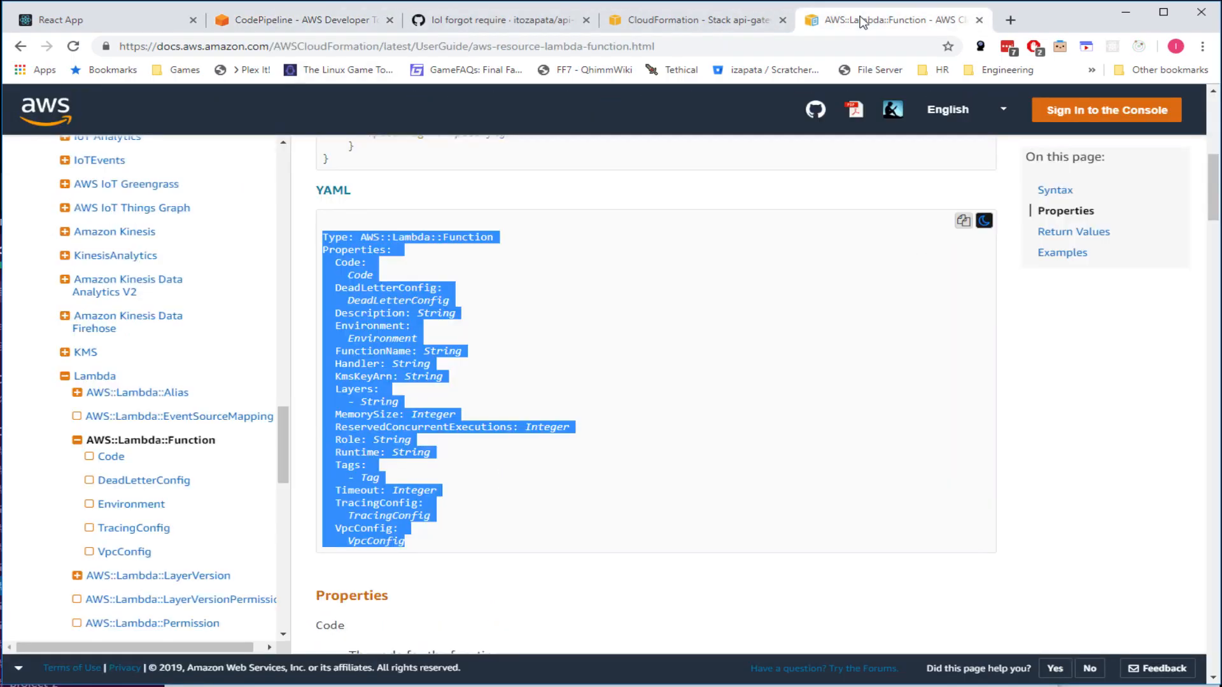
left_click(753, 15)
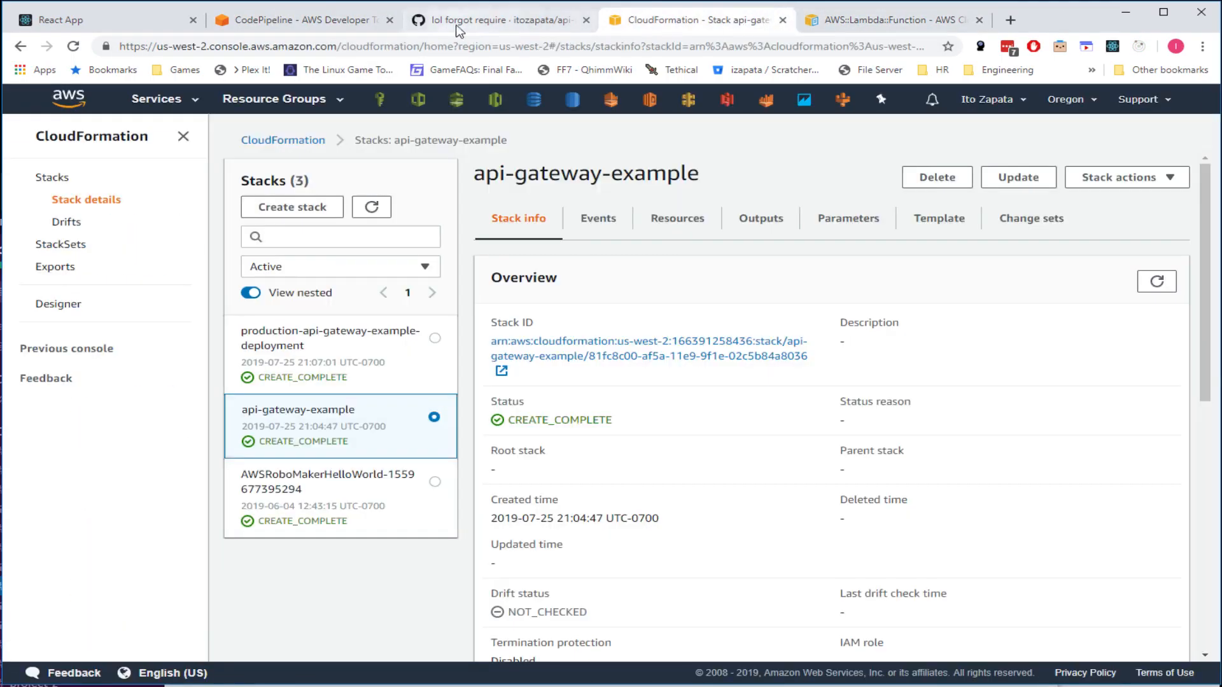
left_click(502, 23)
left_click(300, 23)
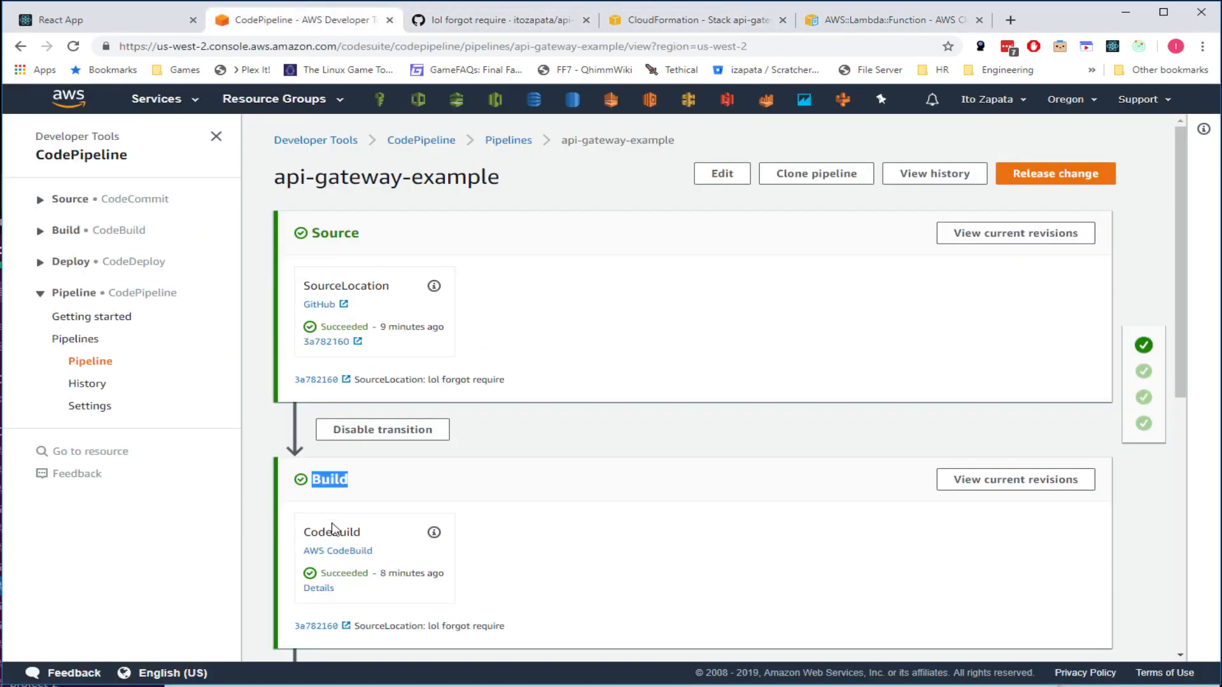
scroll(368, 414, "down", 5)
double_click(389, 427)
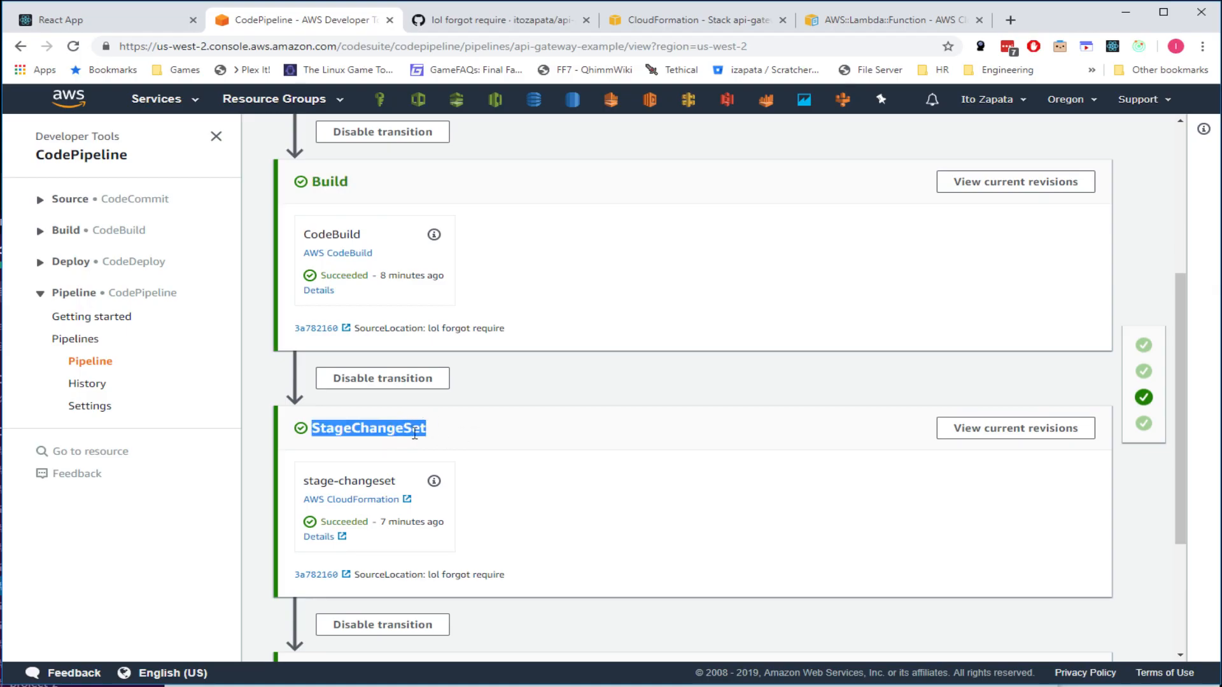
left_click(387, 438)
double_click(387, 428)
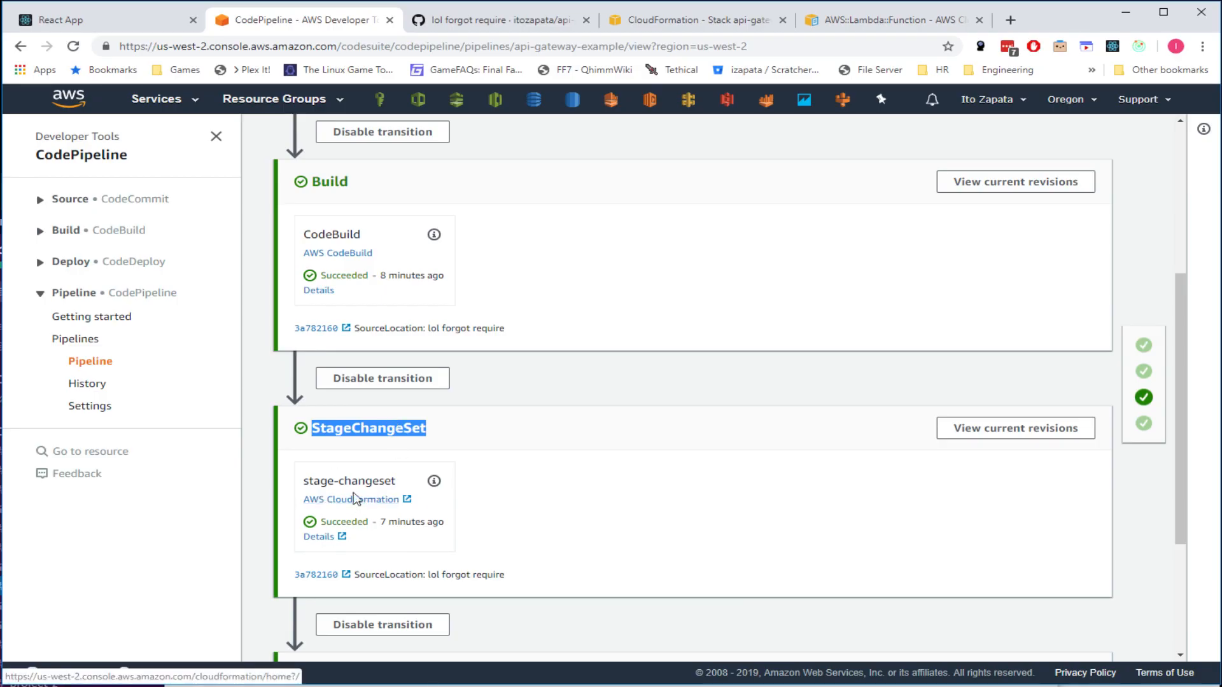
scroll(528, 484, "down", 3)
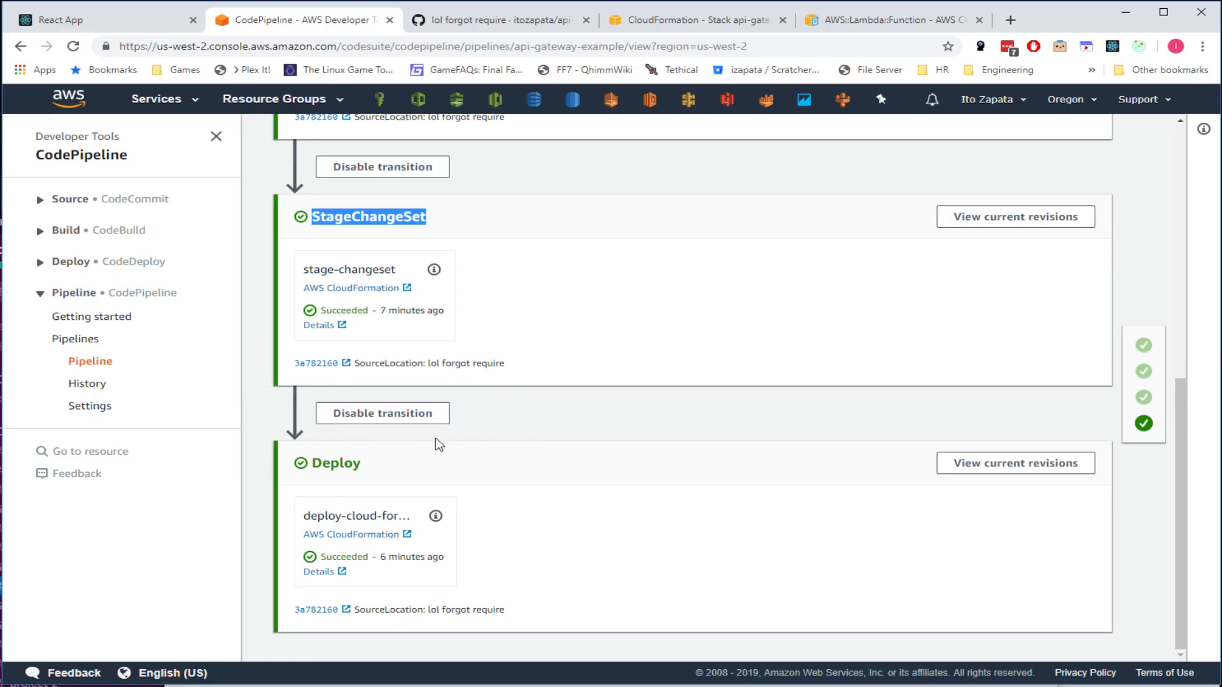
left_click(514, 422)
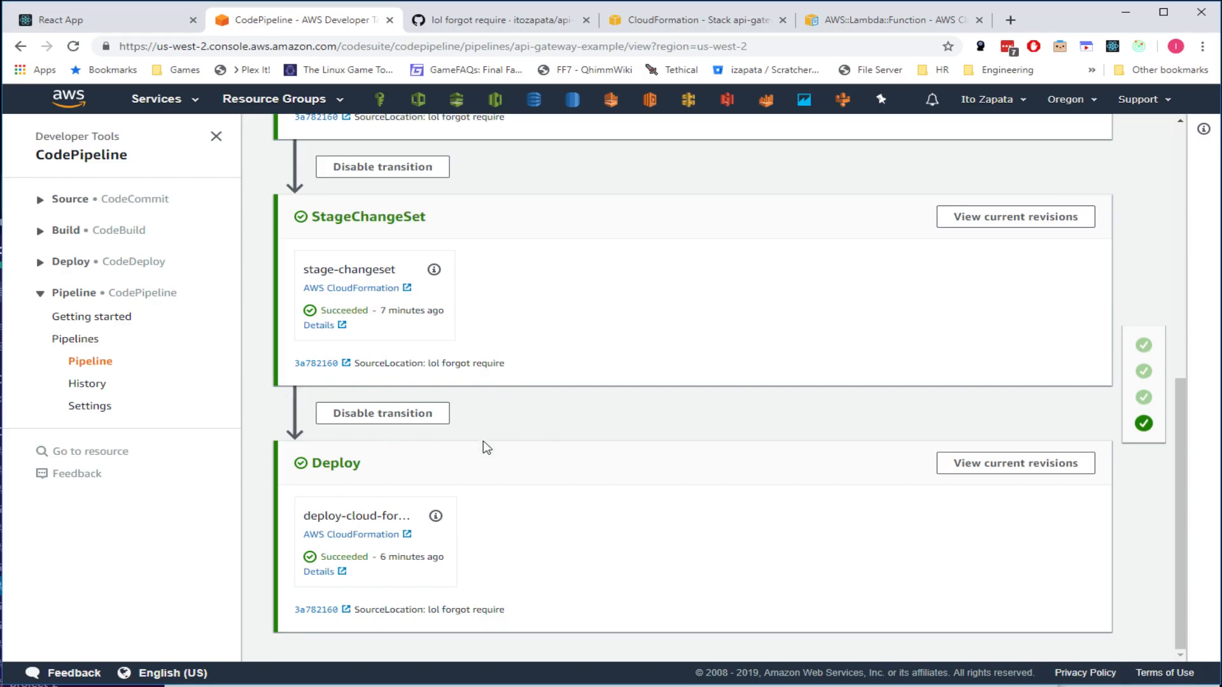
scroll(465, 426, "up", 2)
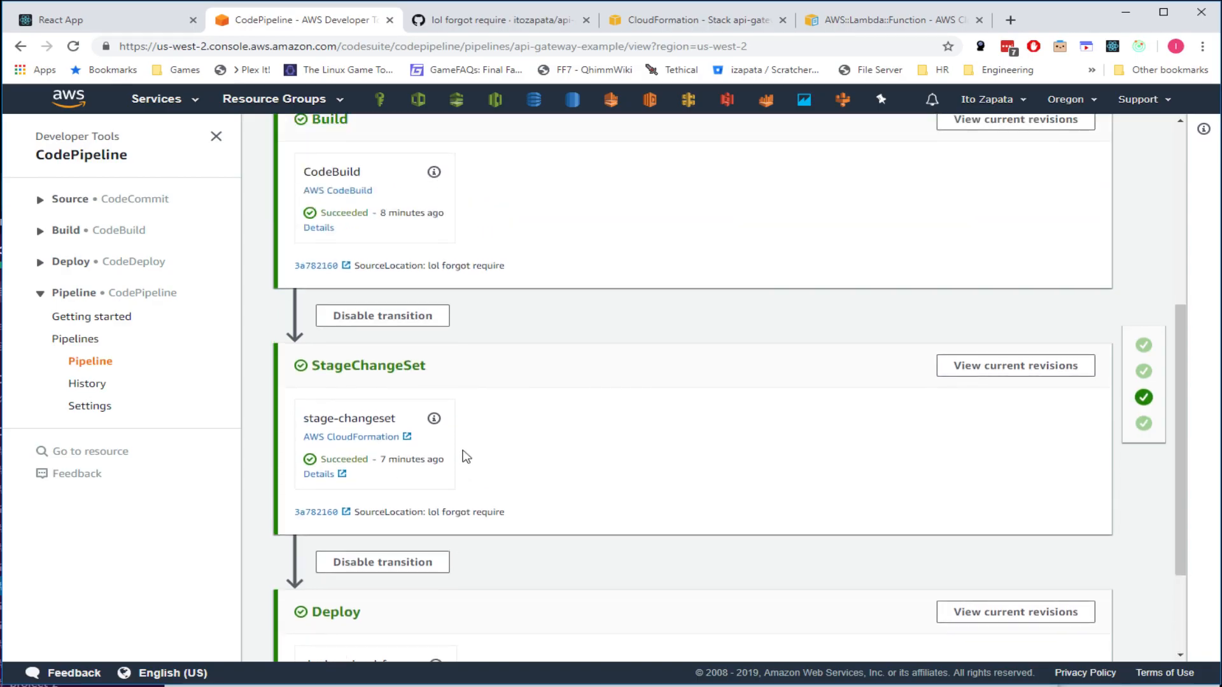
scroll(467, 459, "up", 4)
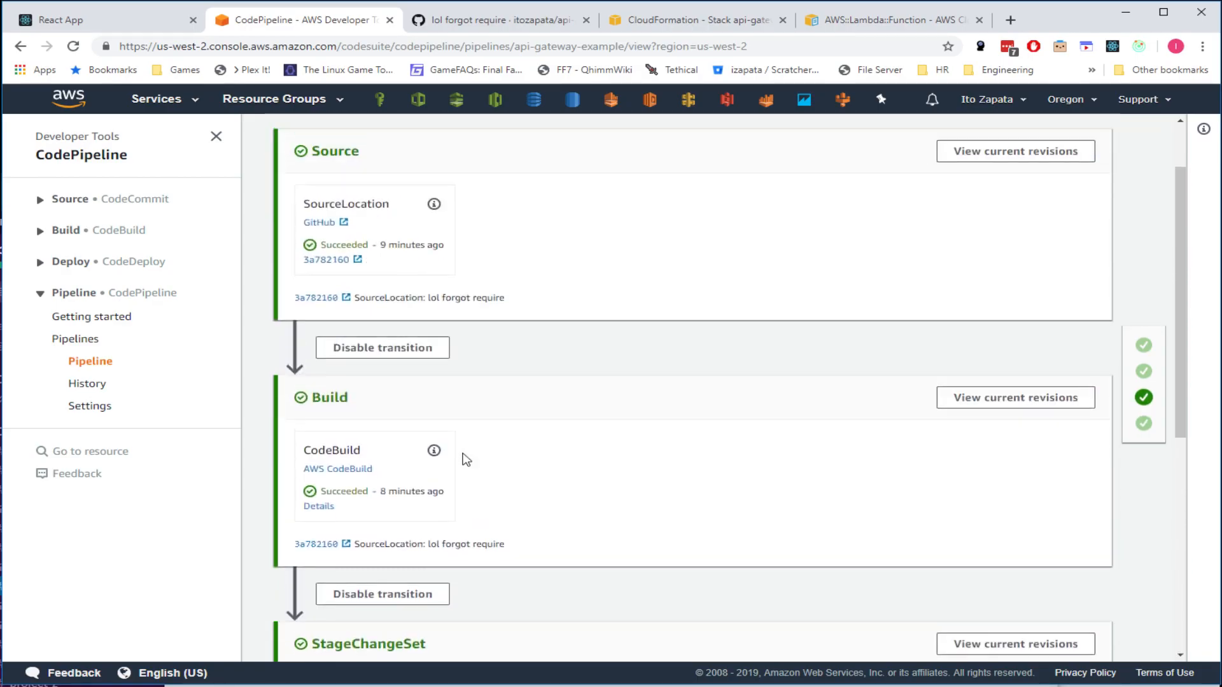
scroll(461, 457, "up", 1)
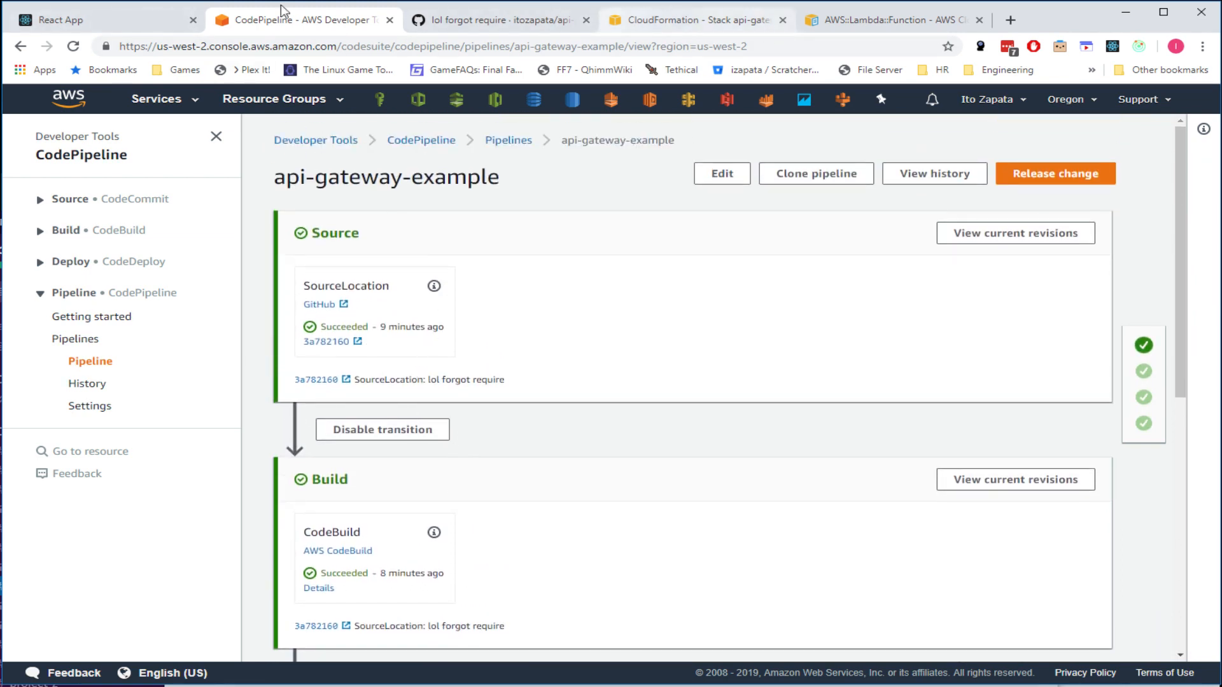
- Close the React App tab and view the production deployment and api-gateway-example stack details
middle_click(151, 19)
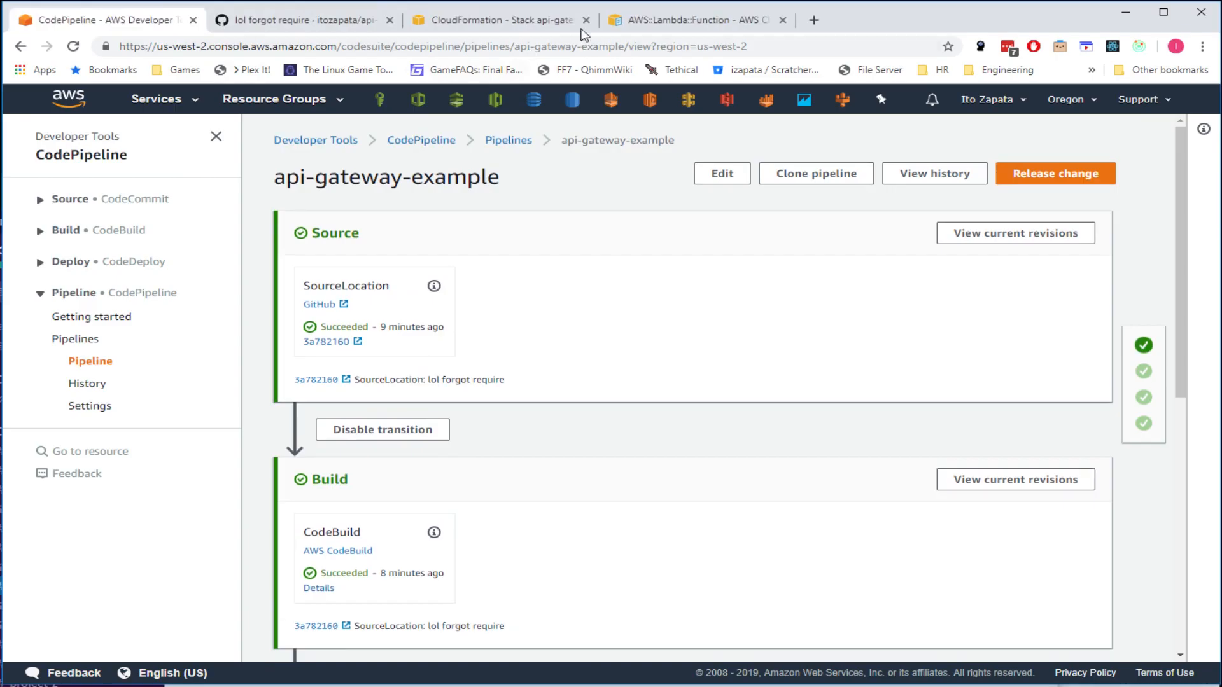
left_click(501, 20)
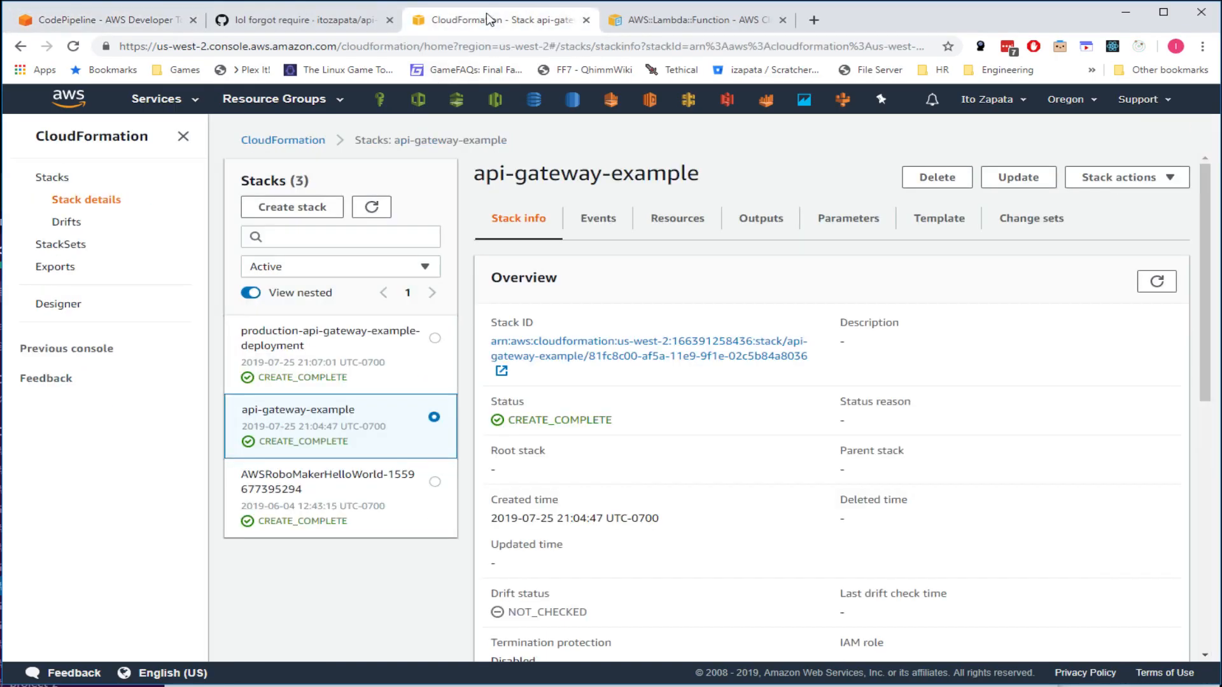
left_click(290, 345)
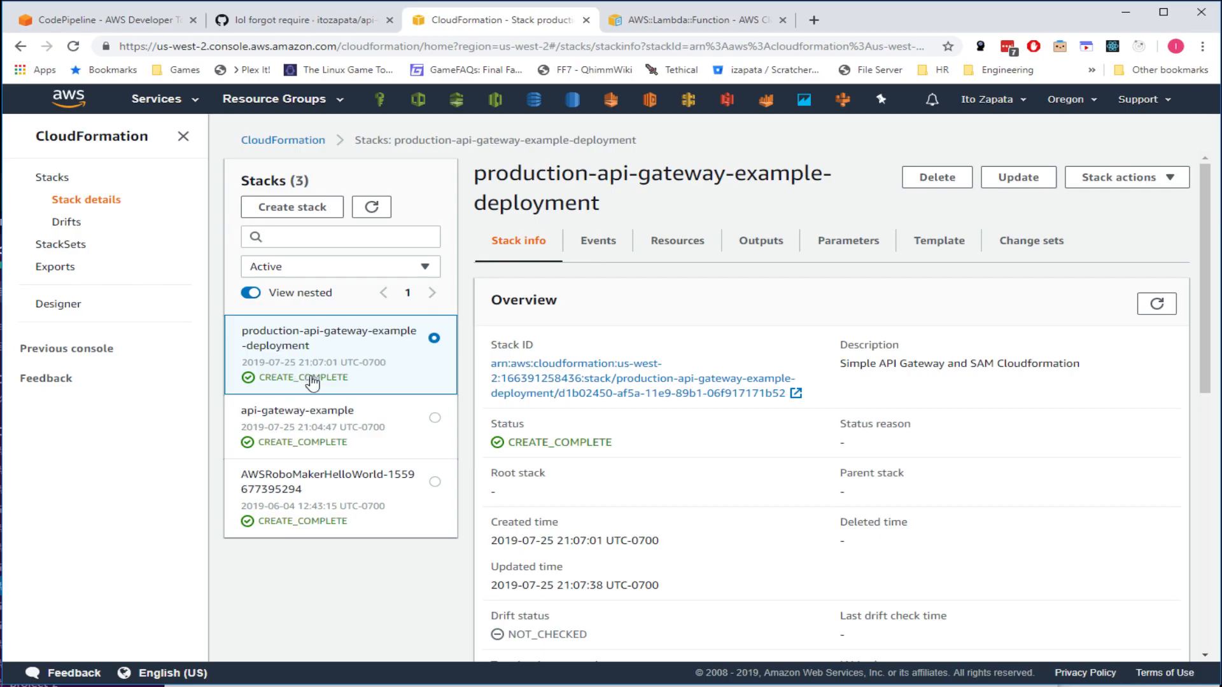
left_click(312, 414)
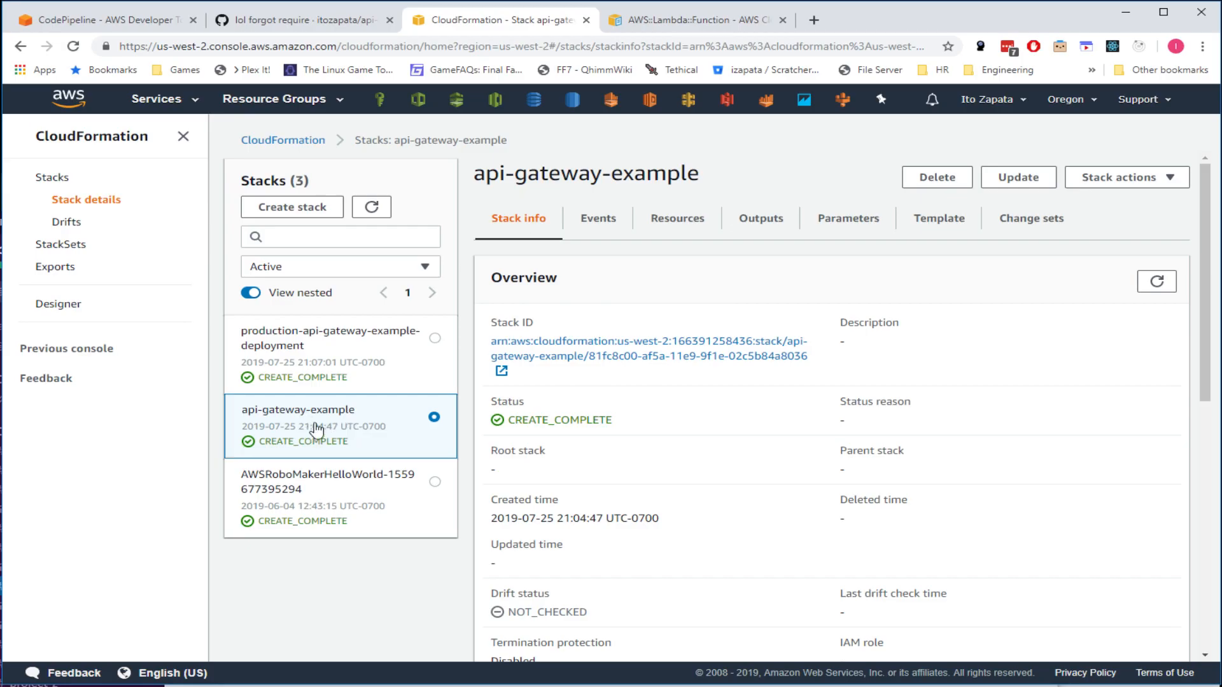
- Compare the production deployment, api-gateway-example and AWSRoboMakerHelloWorld stack details in CloudFormation
left_click(363, 347)
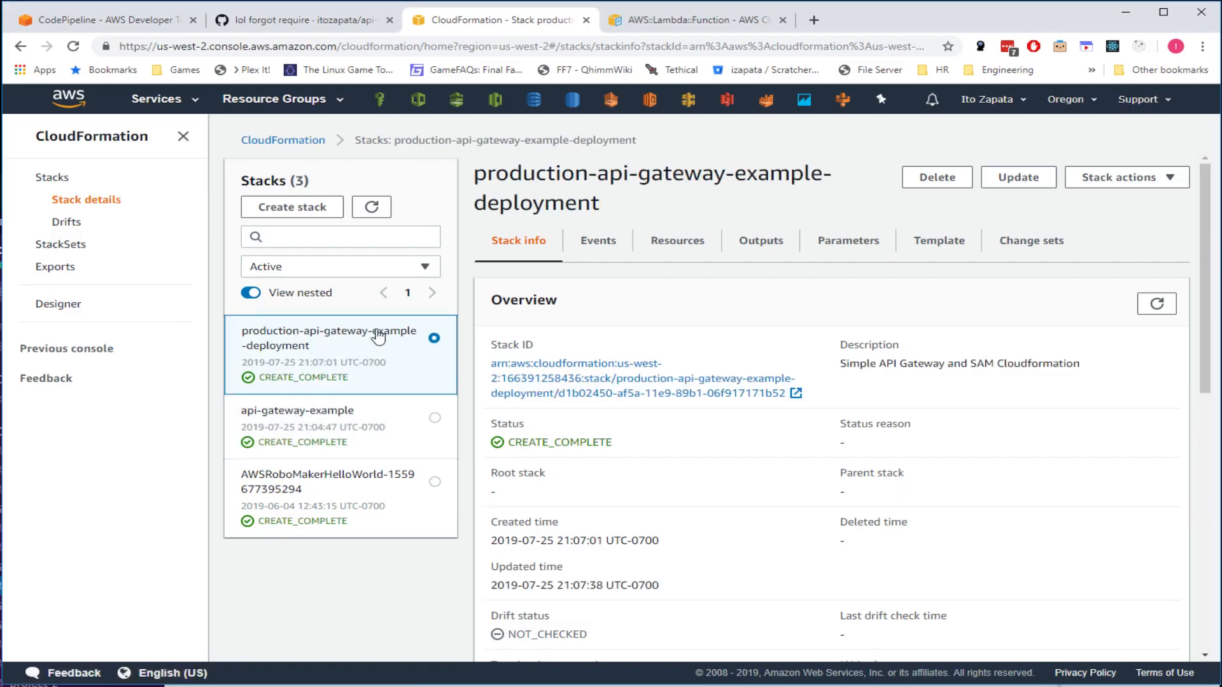
left_click(326, 428)
left_click(333, 375)
left_click(337, 433)
left_click(346, 375)
left_click(343, 421)
left_click(346, 376)
left_click(294, 430)
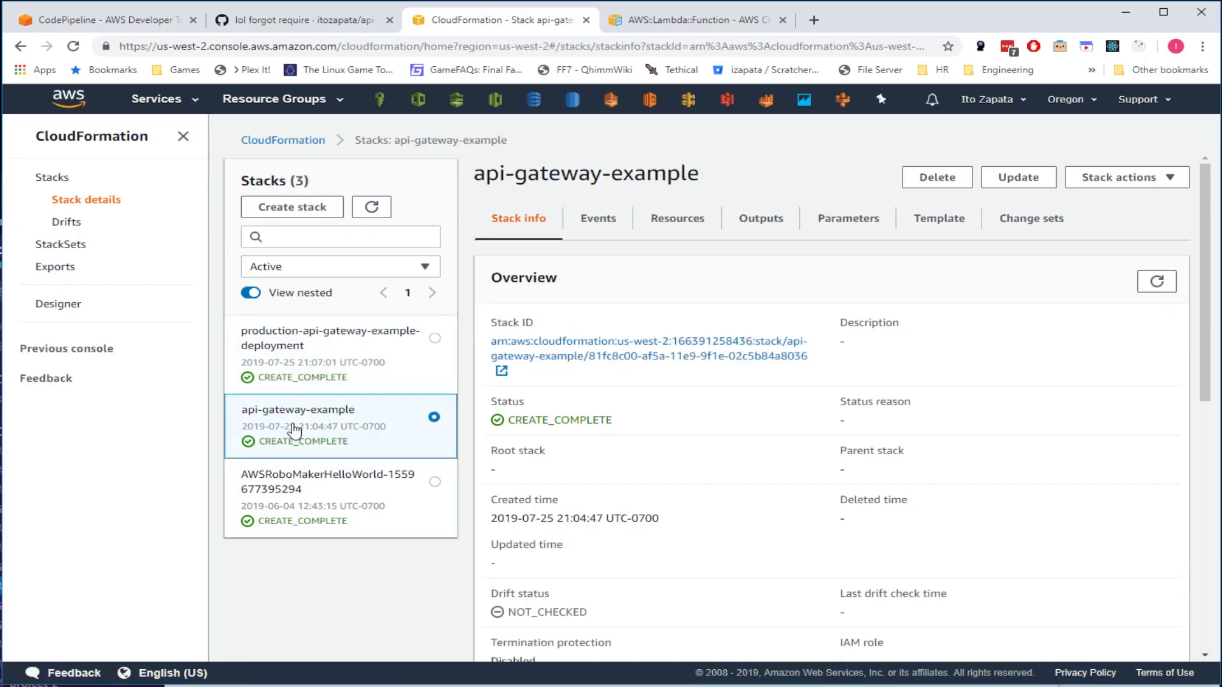
left_click(305, 367)
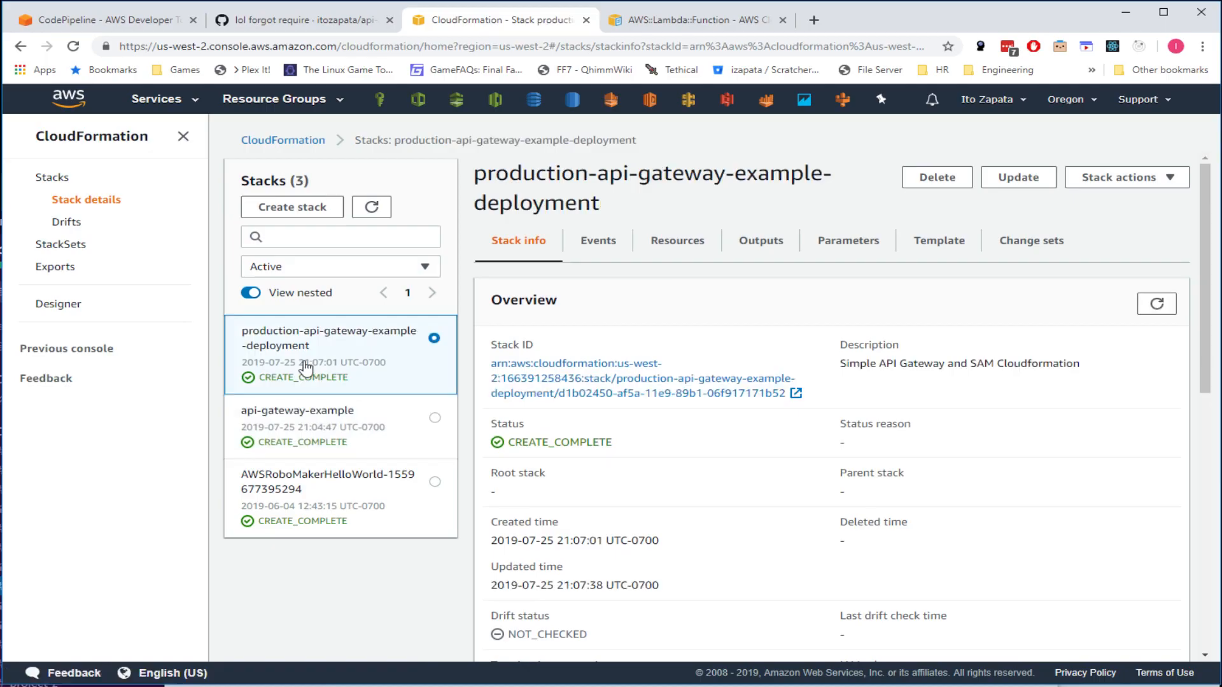
left_click(362, 437)
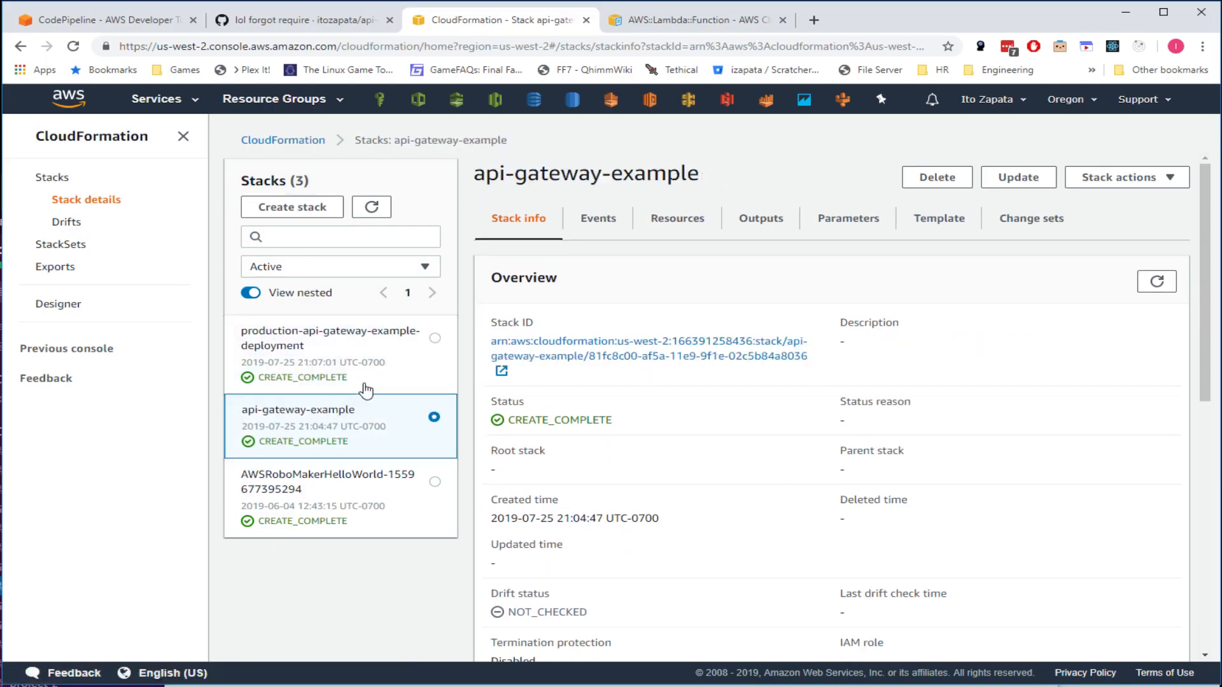
left_click(362, 500)
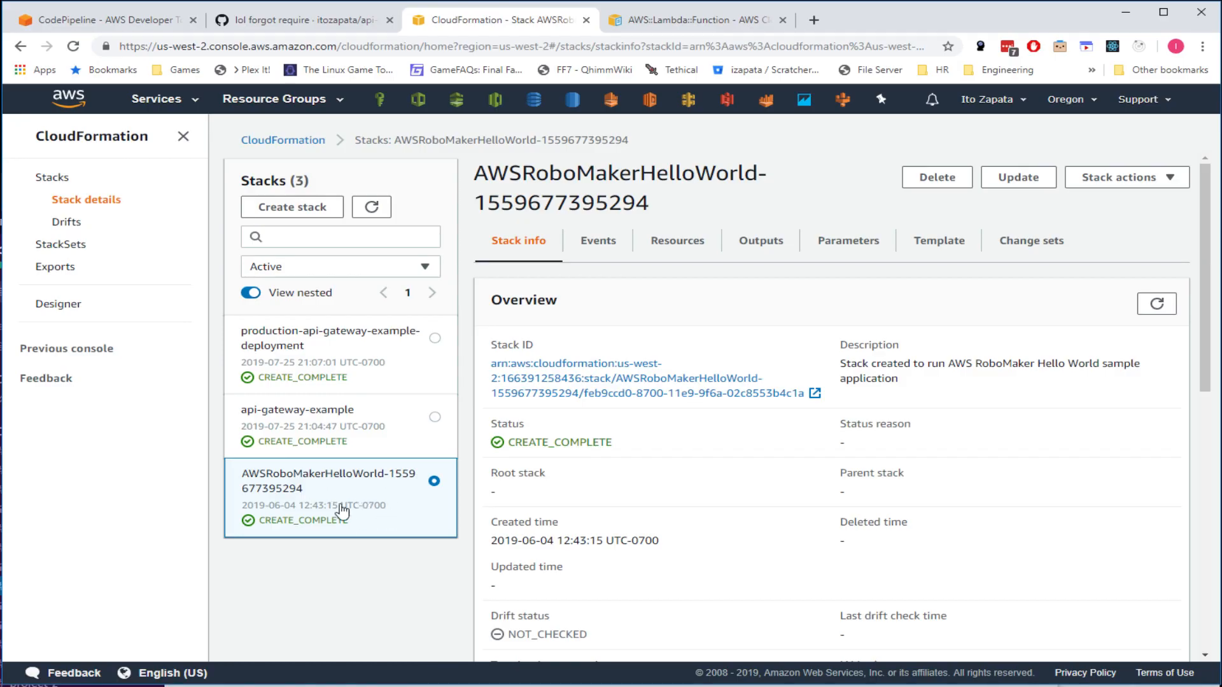
left_click(396, 422)
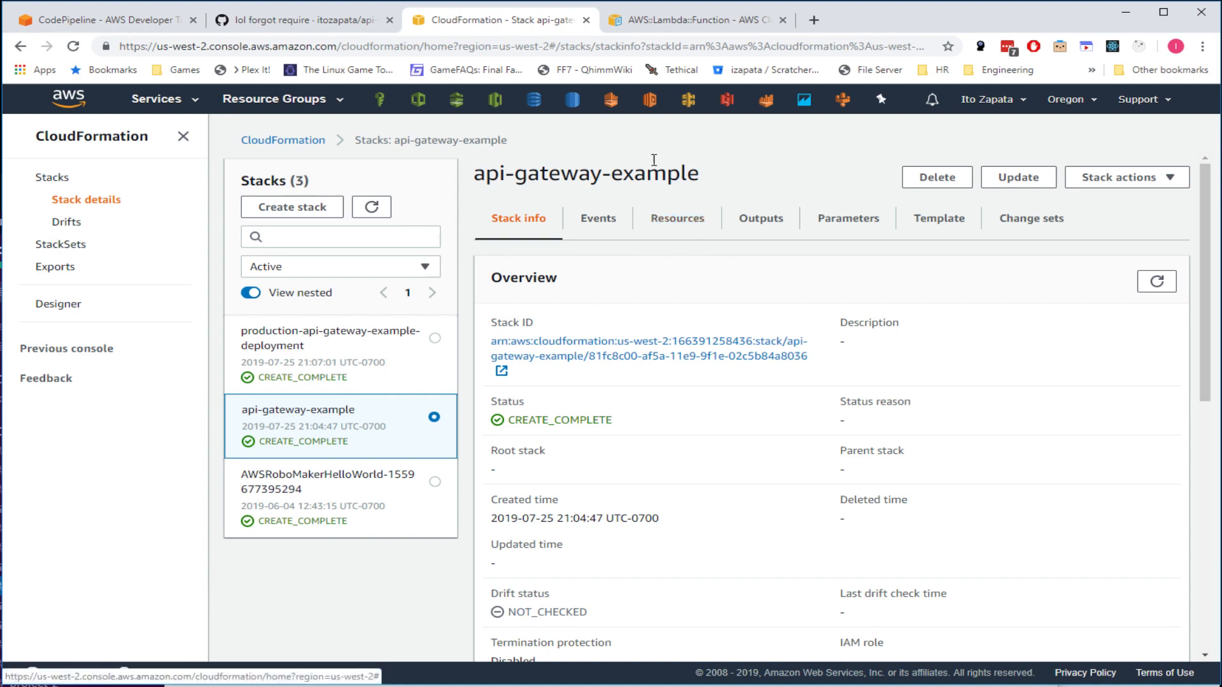
- Confirm the api-gateway-example pipeline stages through Deploy succeeded, then return to CloudFormation
left_click(267, 20)
left_click(92, 22)
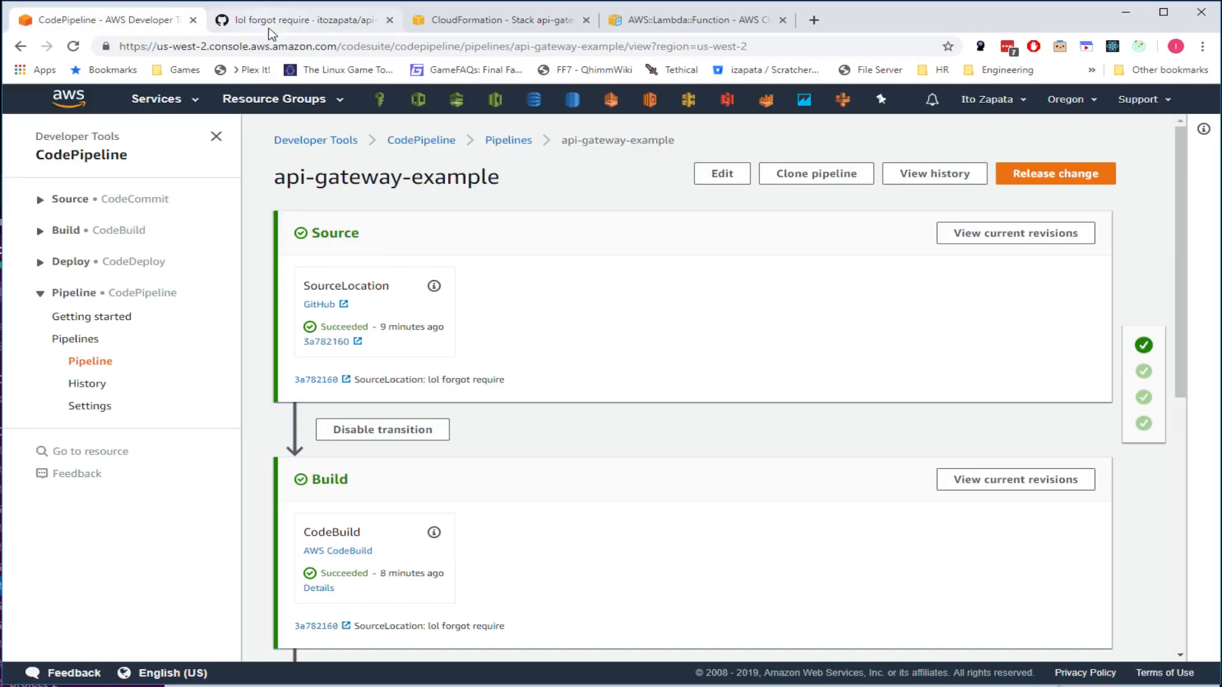
scroll(407, 451, "down", 8)
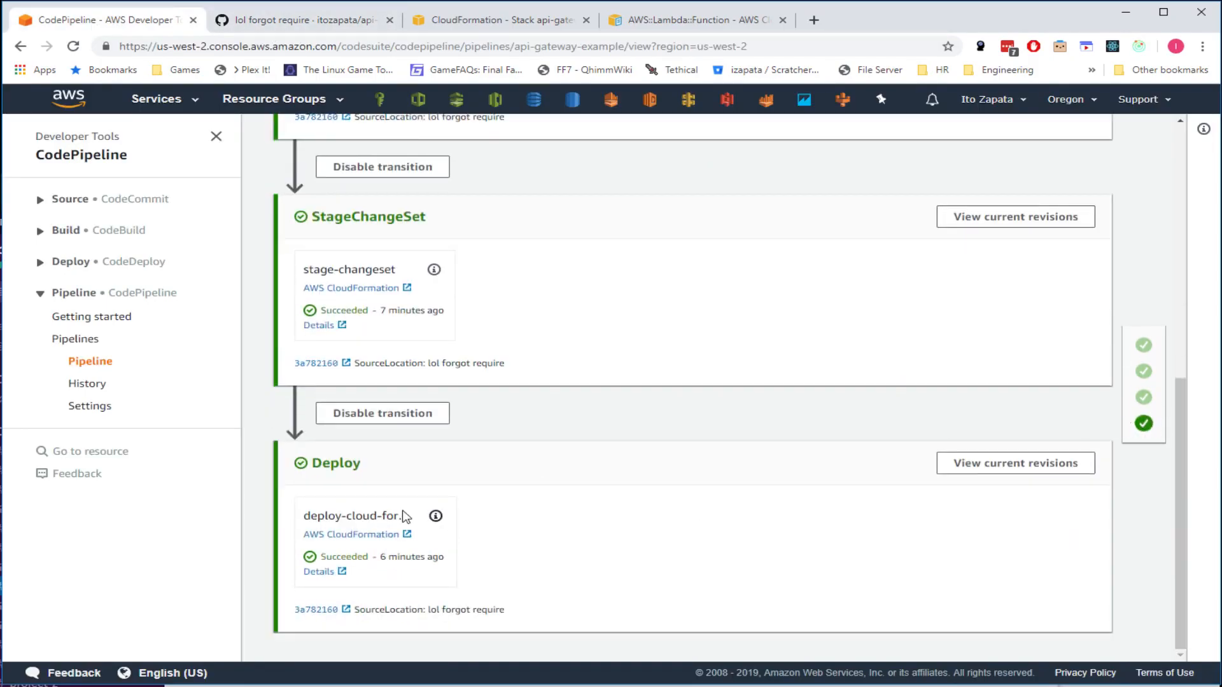
left_click(453, 20)
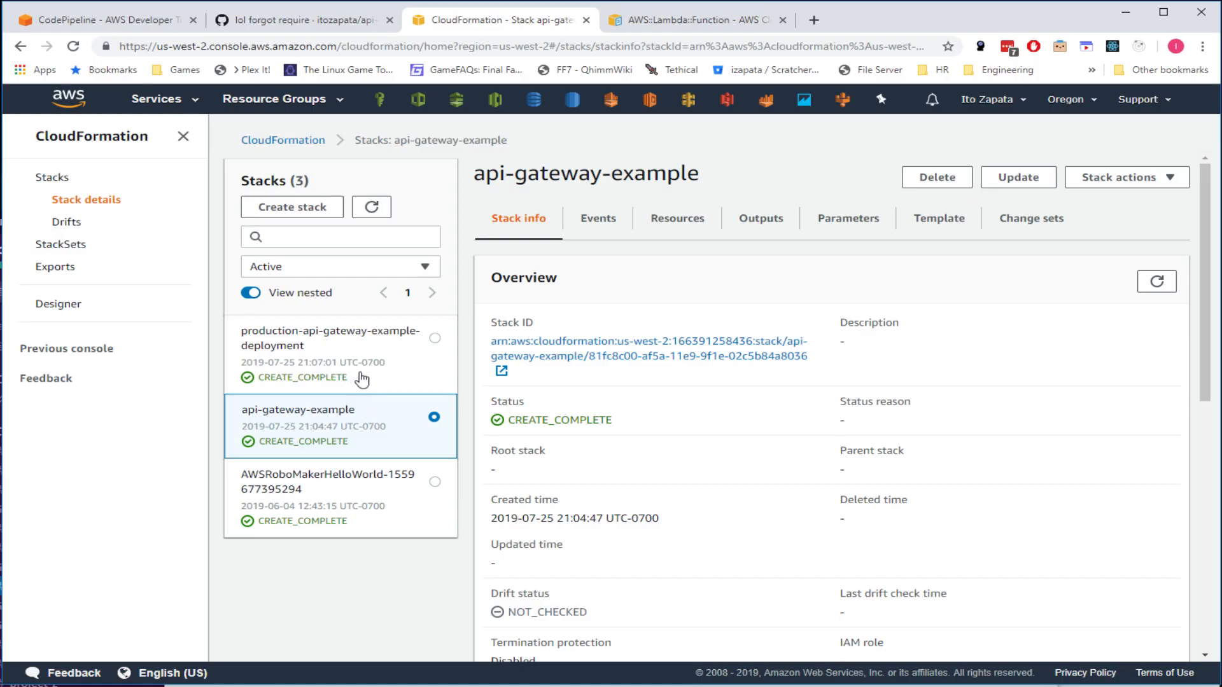
- Show the production-api-gateway-example-deployment stack's Outputs: ApiId xt79m25w19 and the Prod ApiUrl
left_click(415, 369)
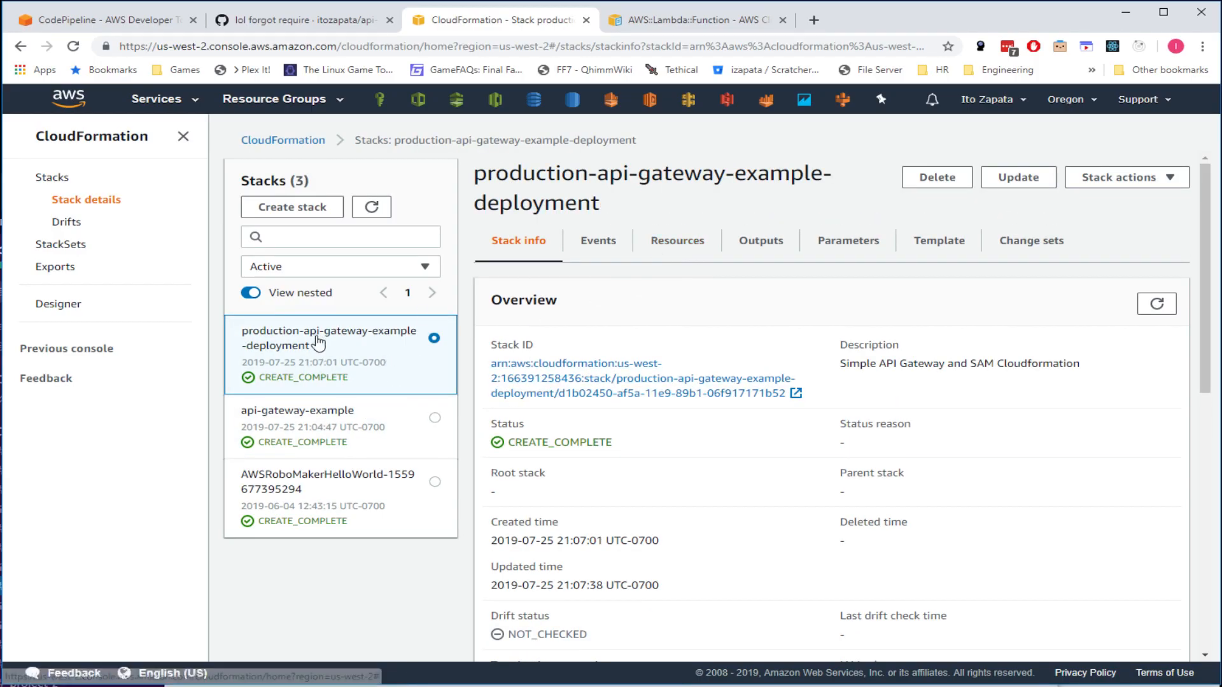
left_click(681, 245)
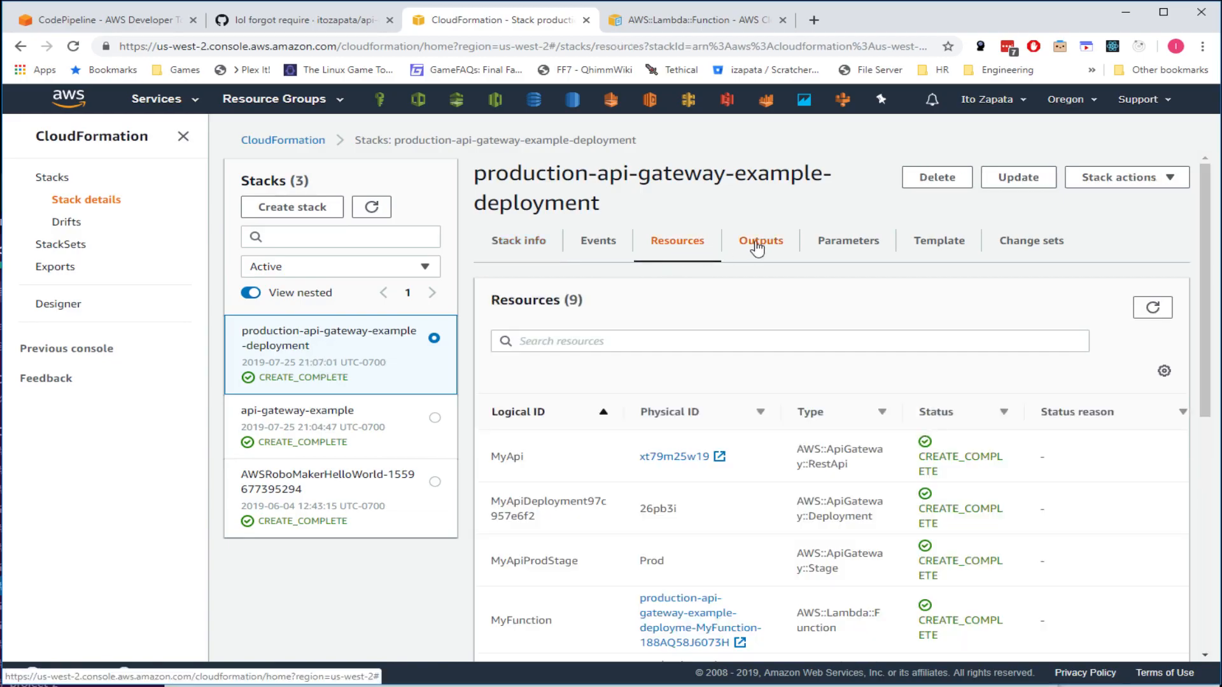
left_click(758, 243)
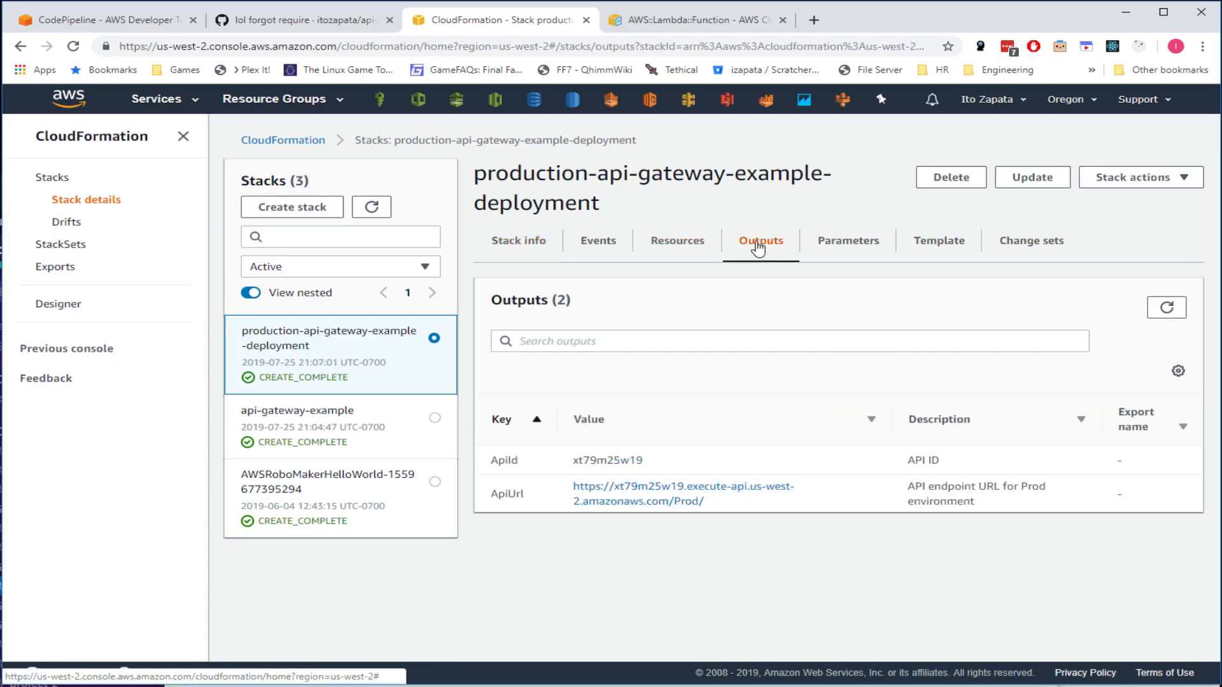
left_click(677, 241)
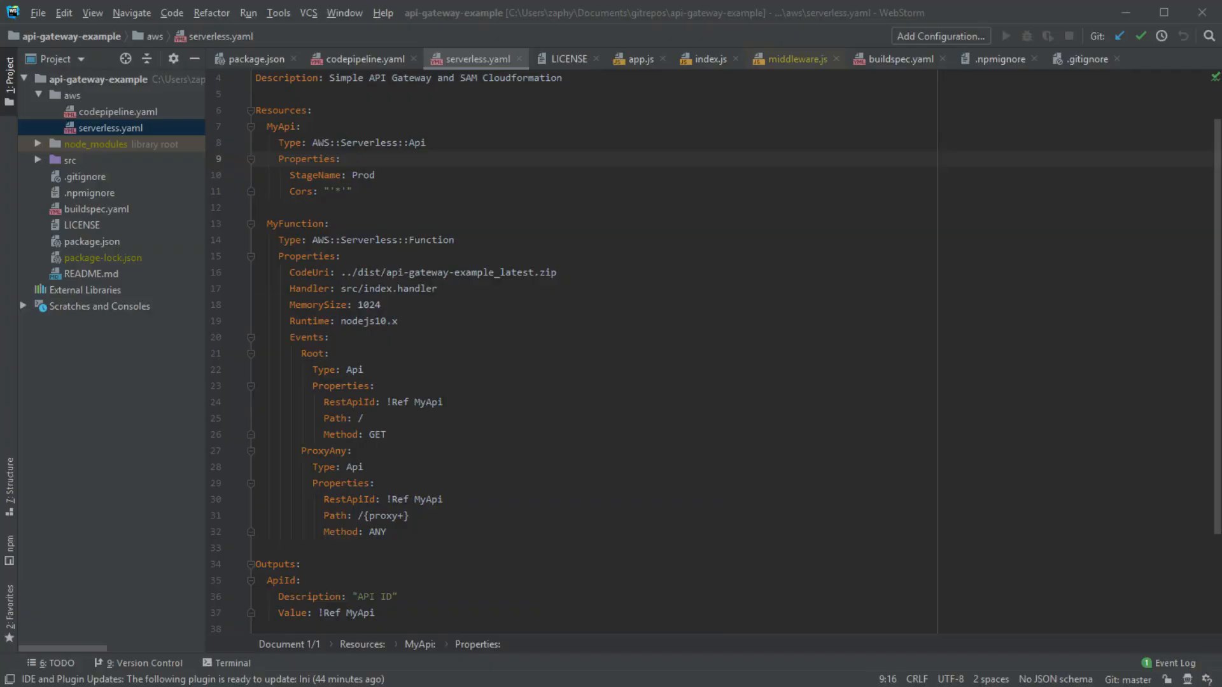
- Highlight the ApiId and ApiUrl output blocks in serverless.yaml, then the deployed ApiId value
left_click(394, 305)
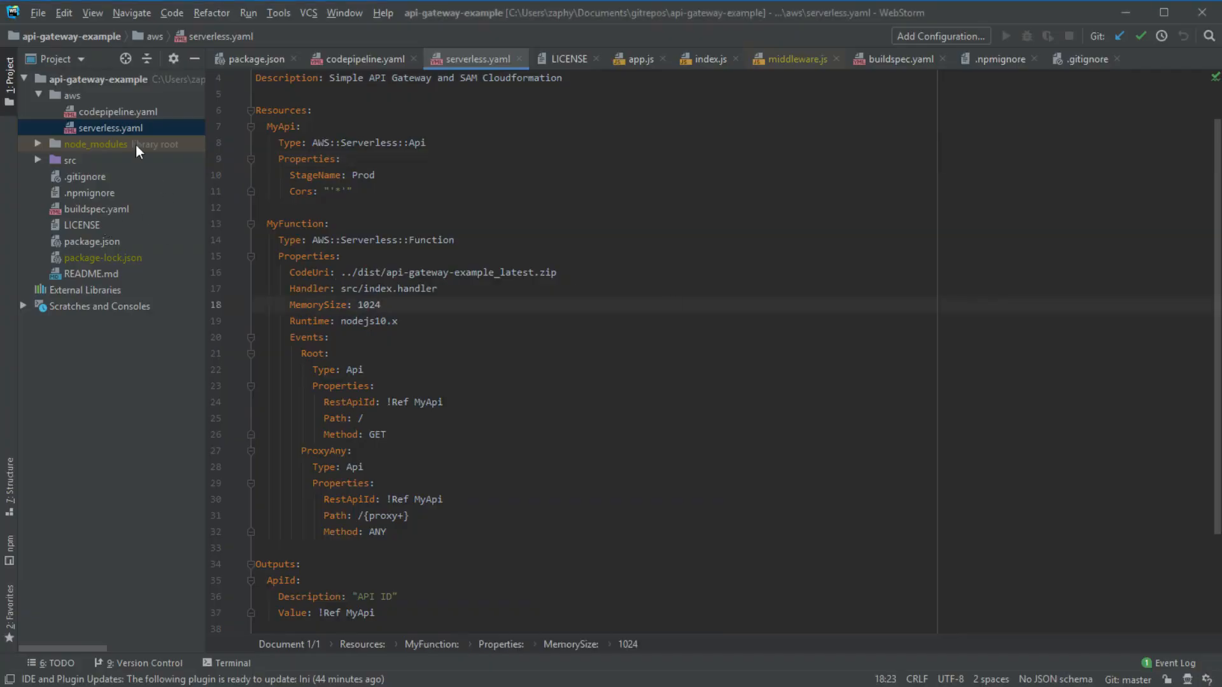
left_click(267, 81)
left_click_drag(267, 81, 300, 429)
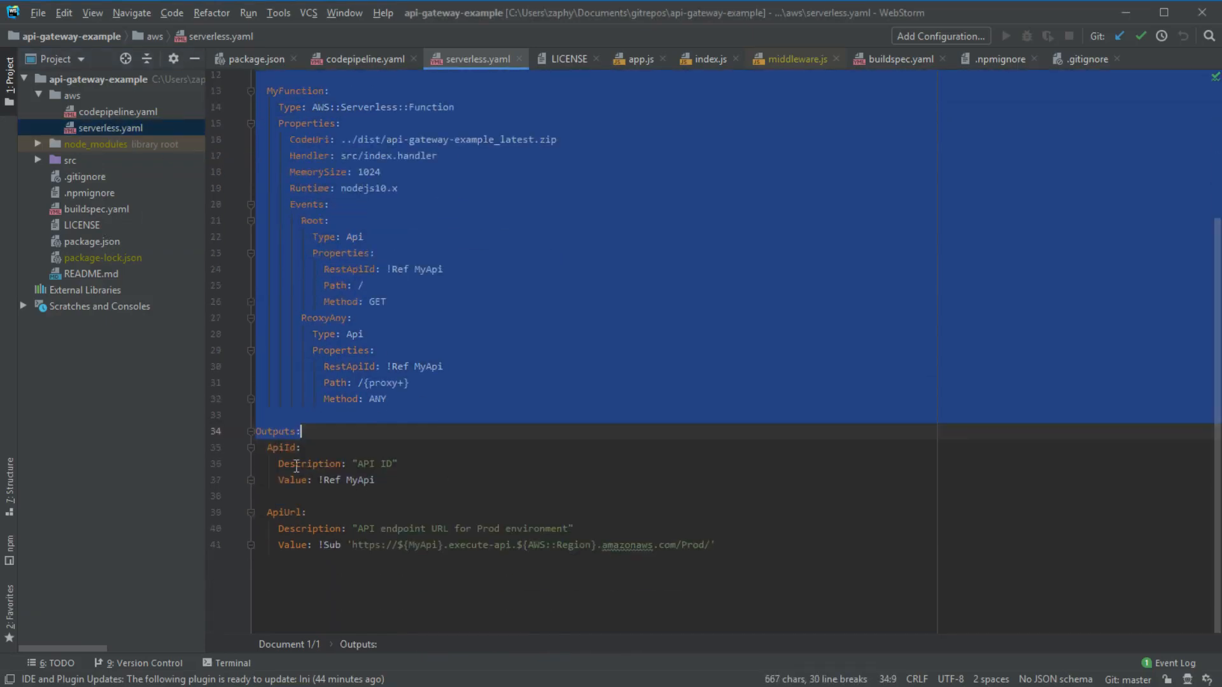
left_click(261, 429)
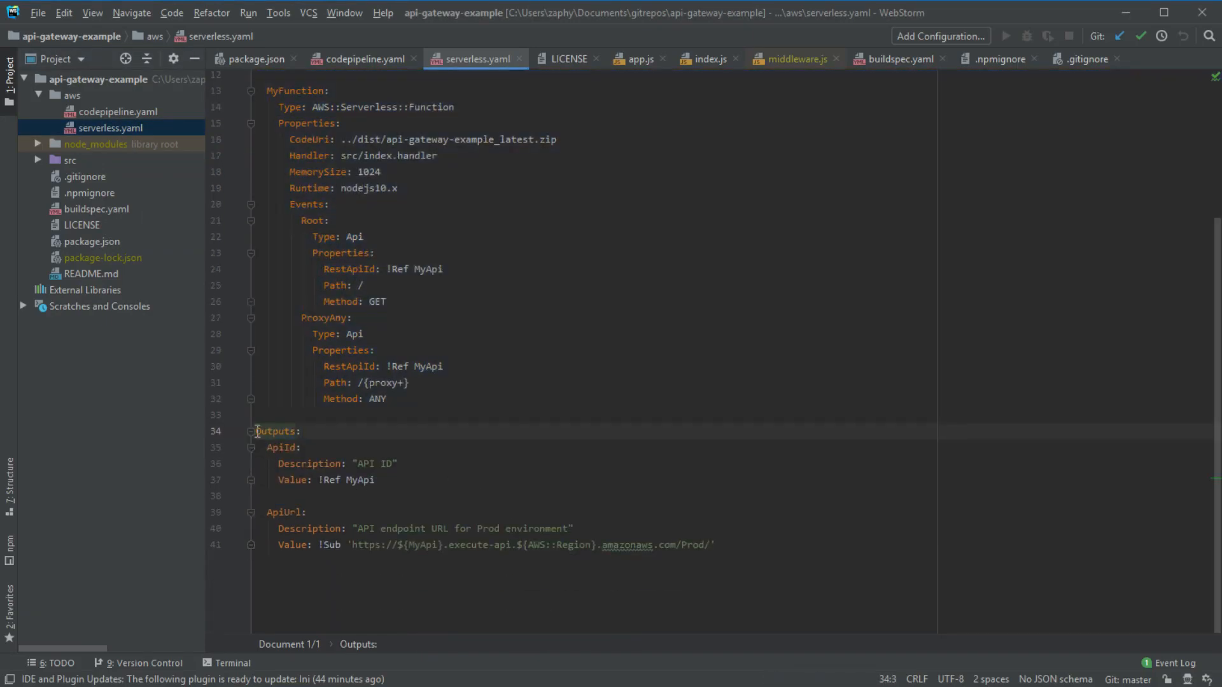
left_click_drag(261, 448, 377, 481)
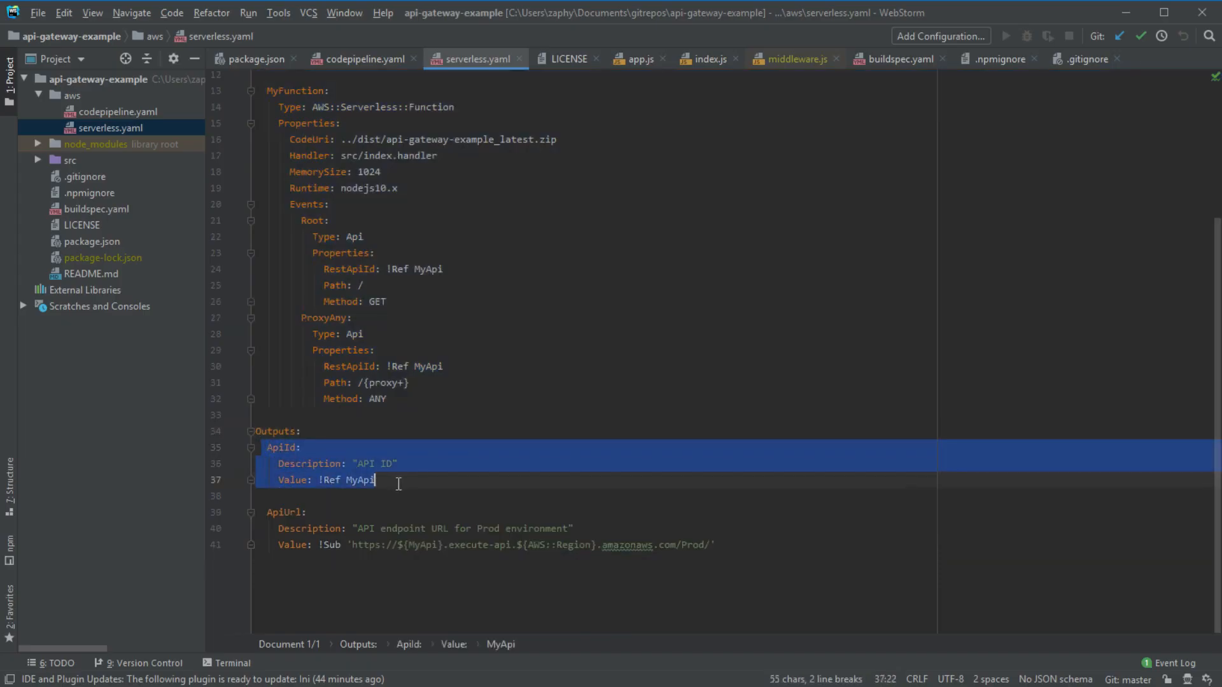
left_click_drag(266, 517, 855, 527)
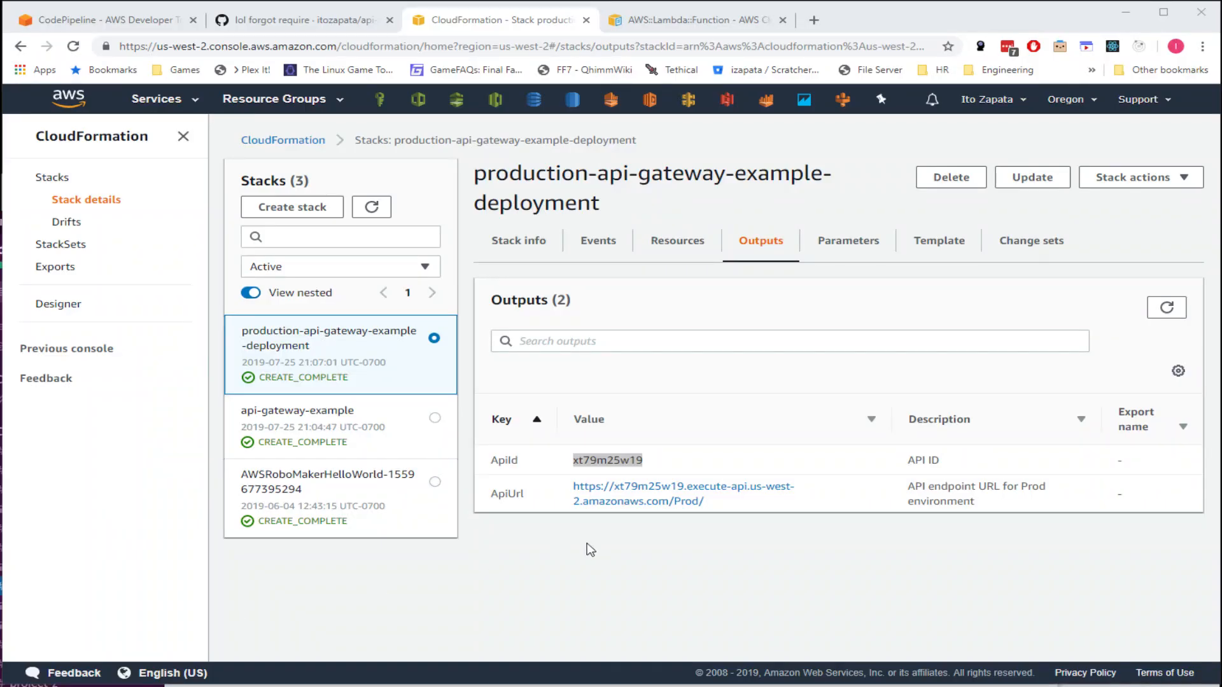
left_click_drag(700, 458, 568, 458)
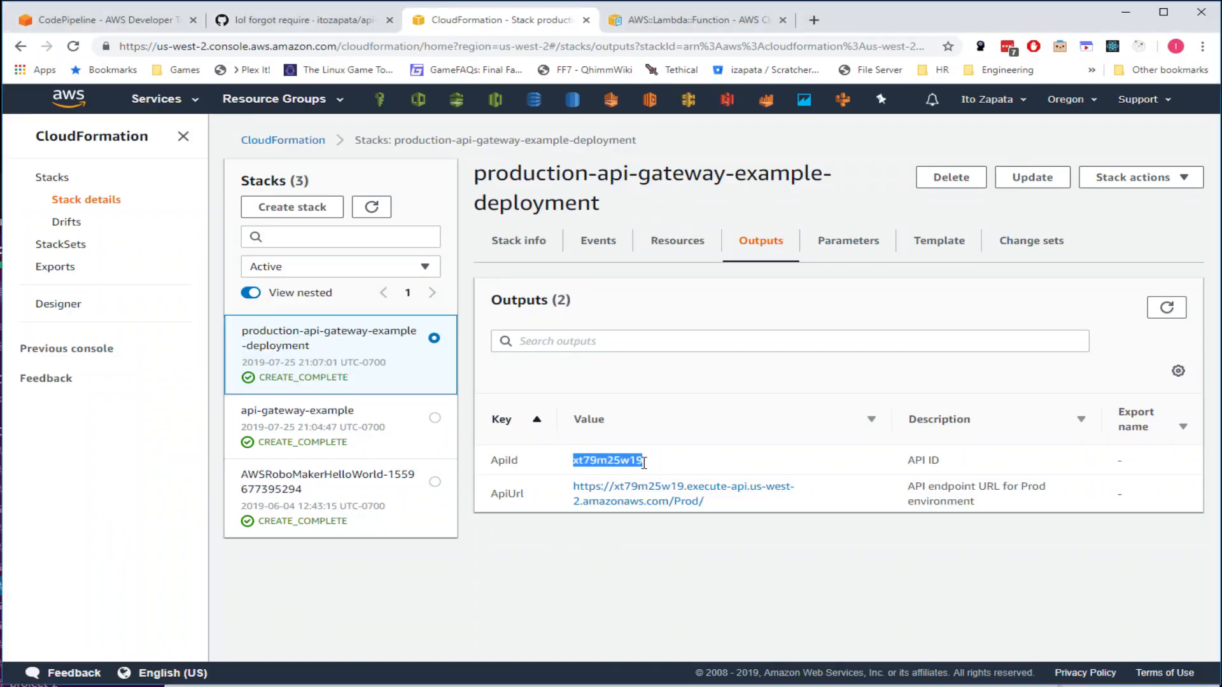
- Select ApiId xt79m25w19, note api-gateway-example has Outputs (0), and reselect the production stack
left_click(620, 461)
double_click(620, 461)
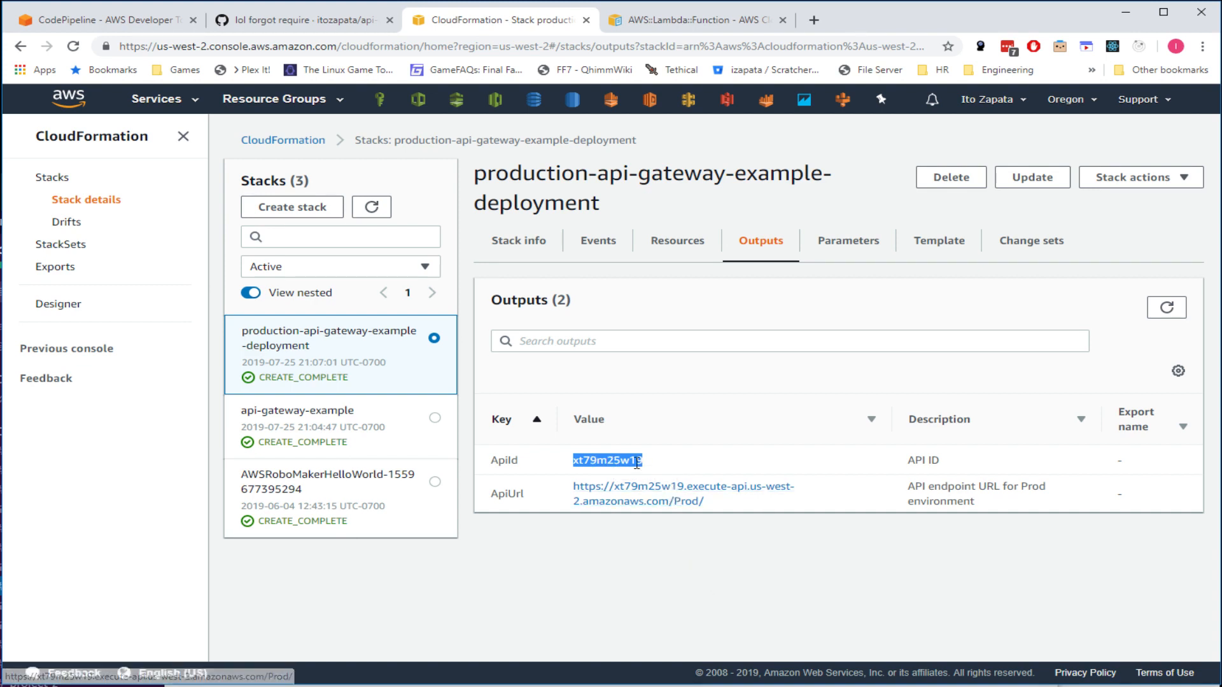
left_click(344, 439)
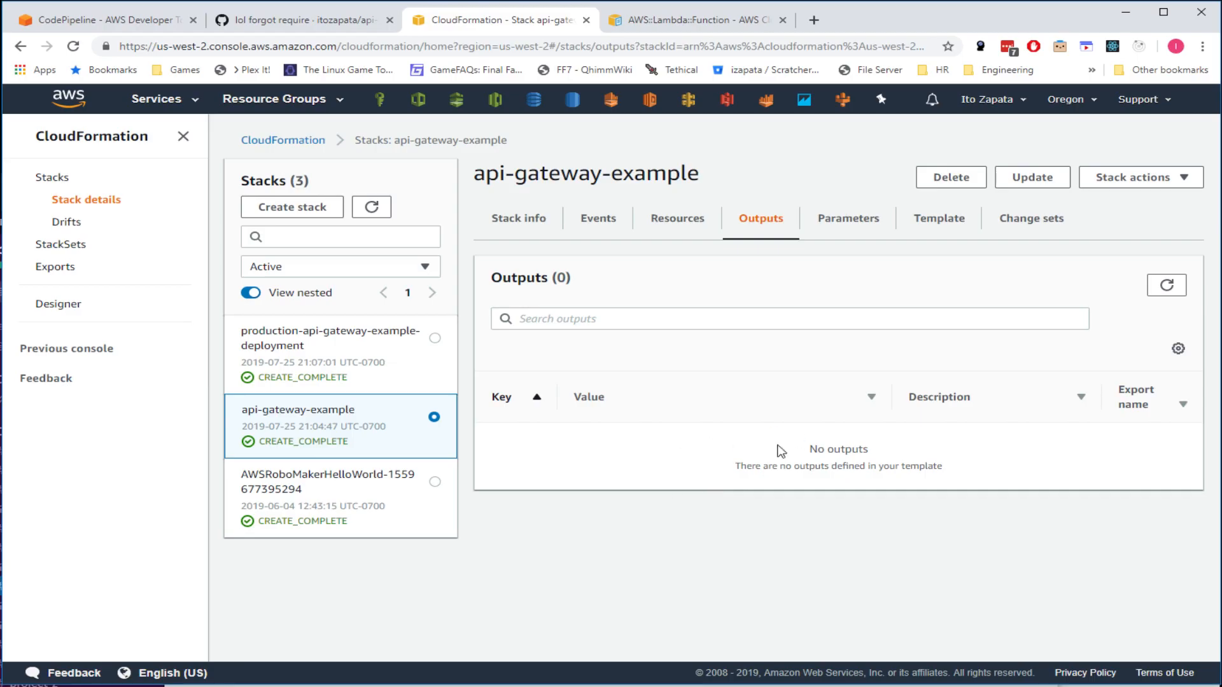
left_click(305, 358)
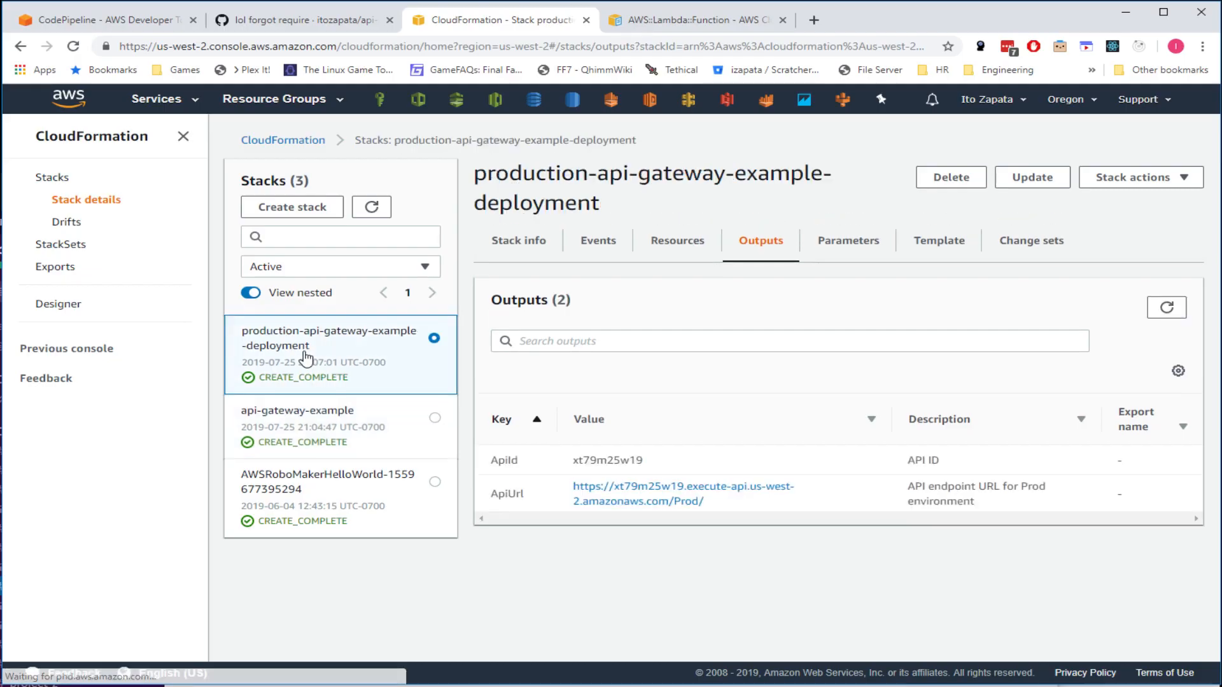
double_click(638, 459)
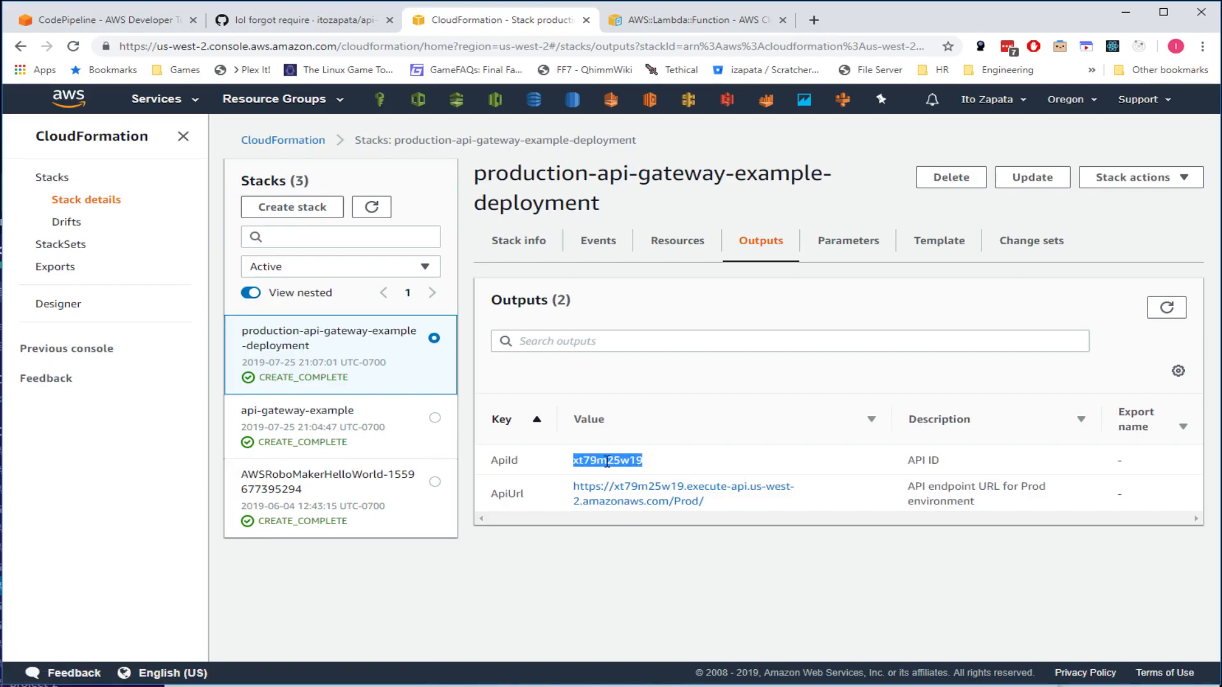
left_click(1, 455)
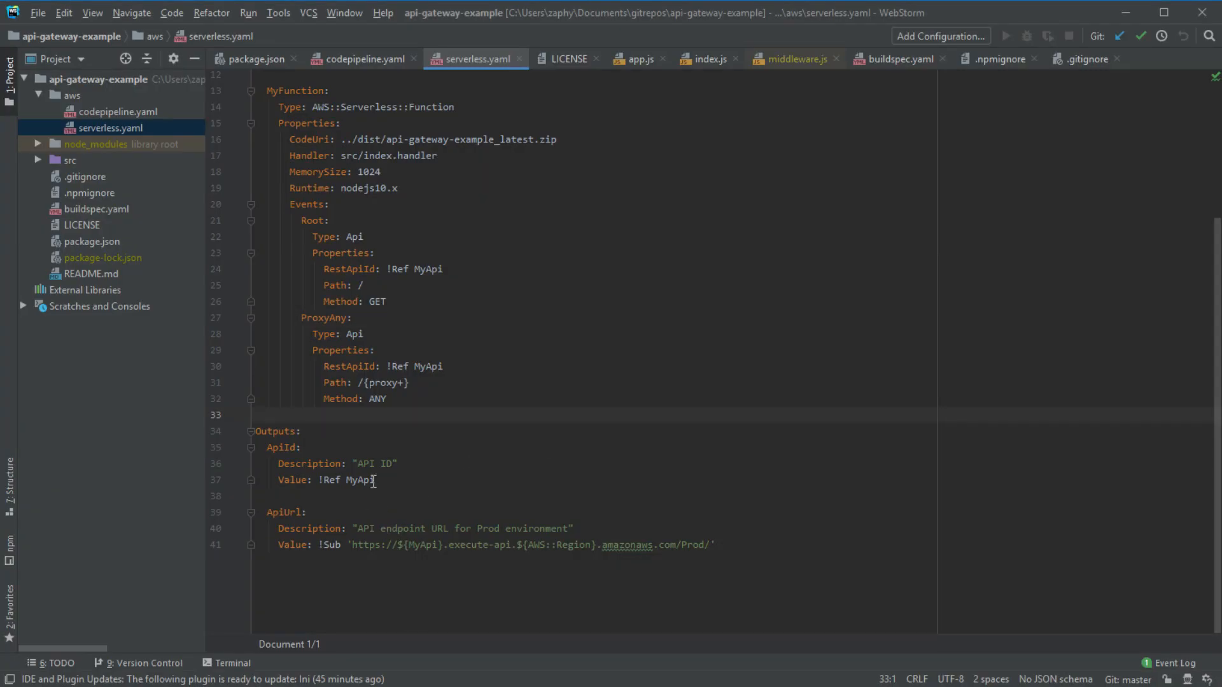
- Trace the ApiId output's !Ref MyApi back to the MyApi resource on lines 7–11
left_click_drag(375, 481, 314, 478)
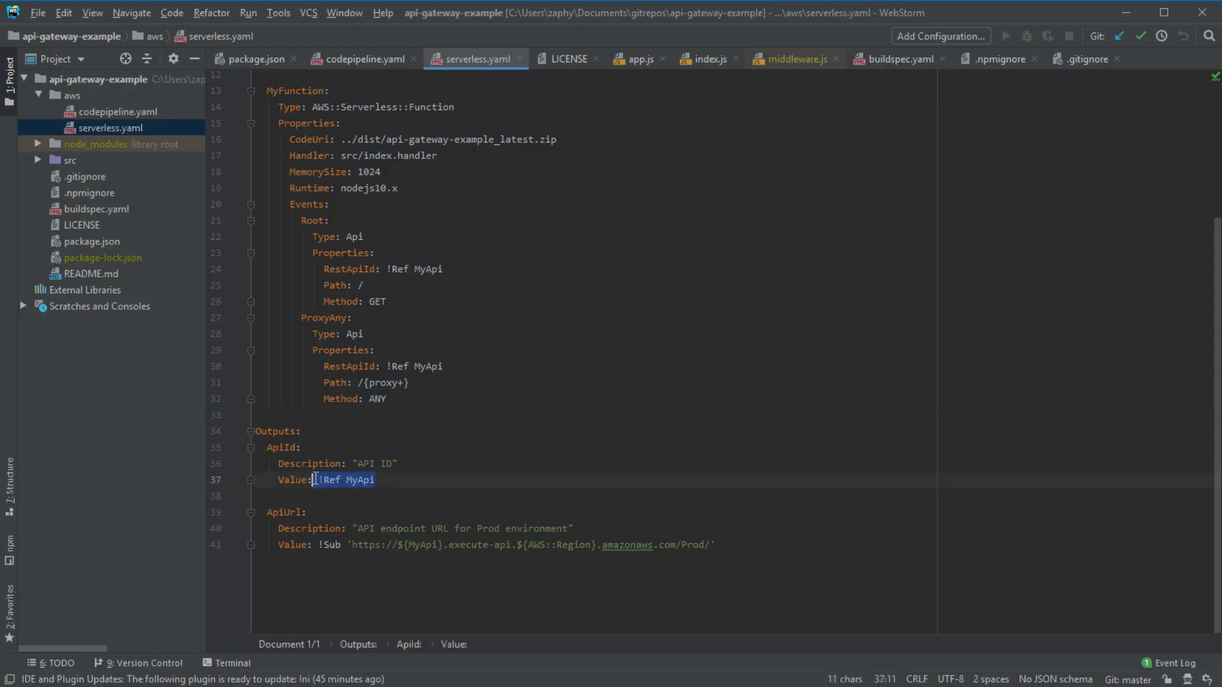
double_click(360, 481)
scroll(341, 329, "up", 2)
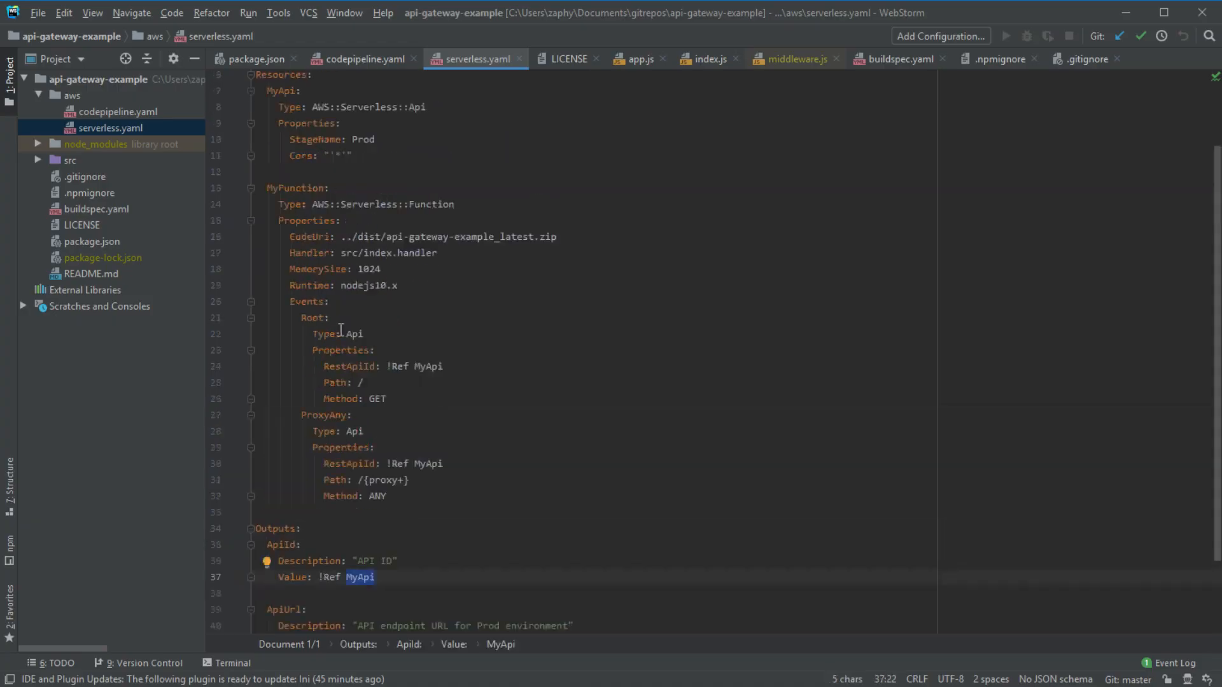
scroll(341, 330, "up", 3)
double_click(287, 174)
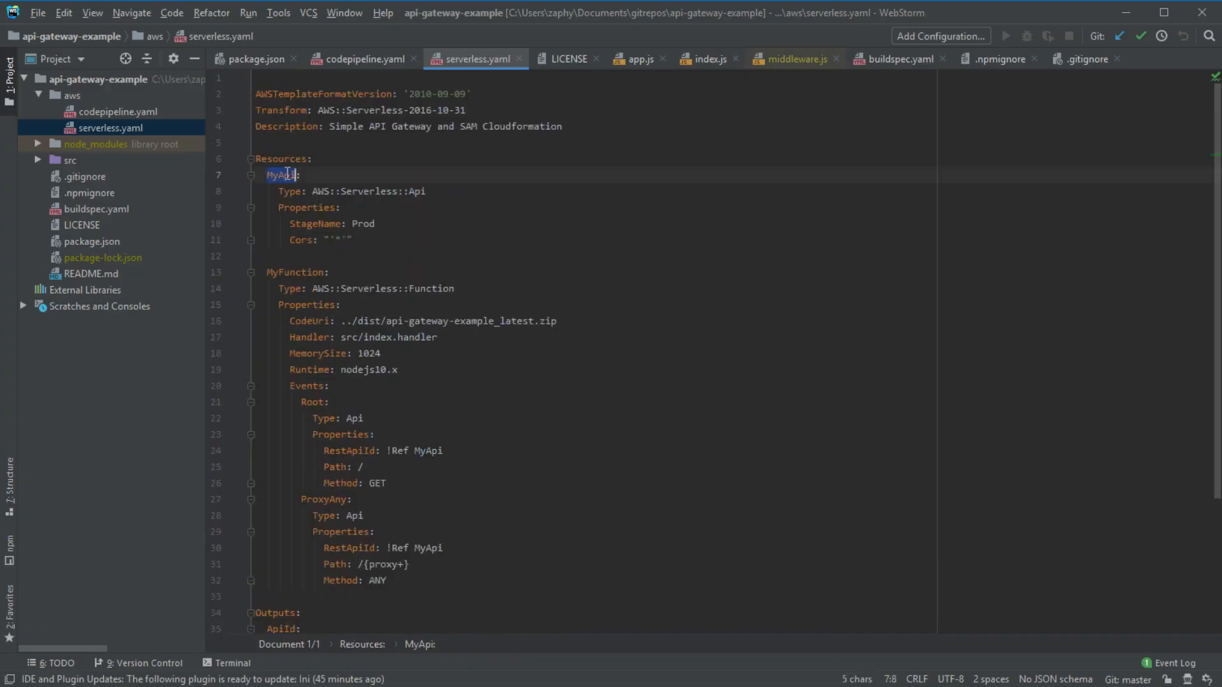
left_click_drag(351, 240, 253, 178)
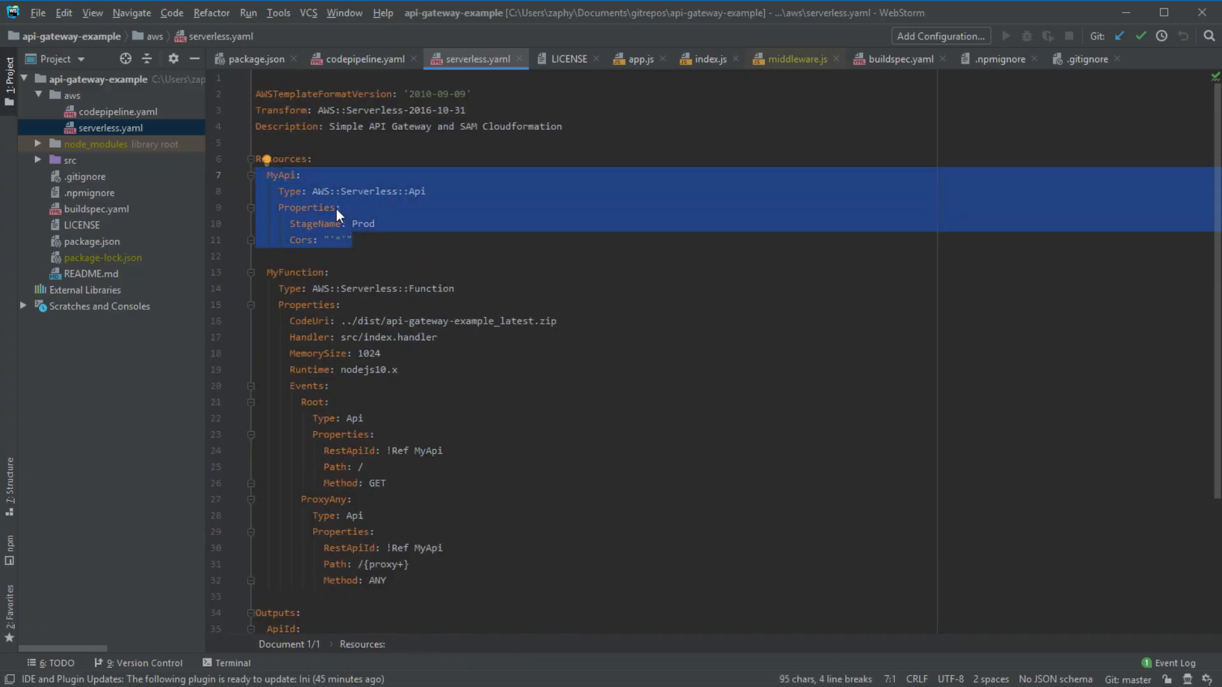
left_click_drag(268, 173, 379, 236)
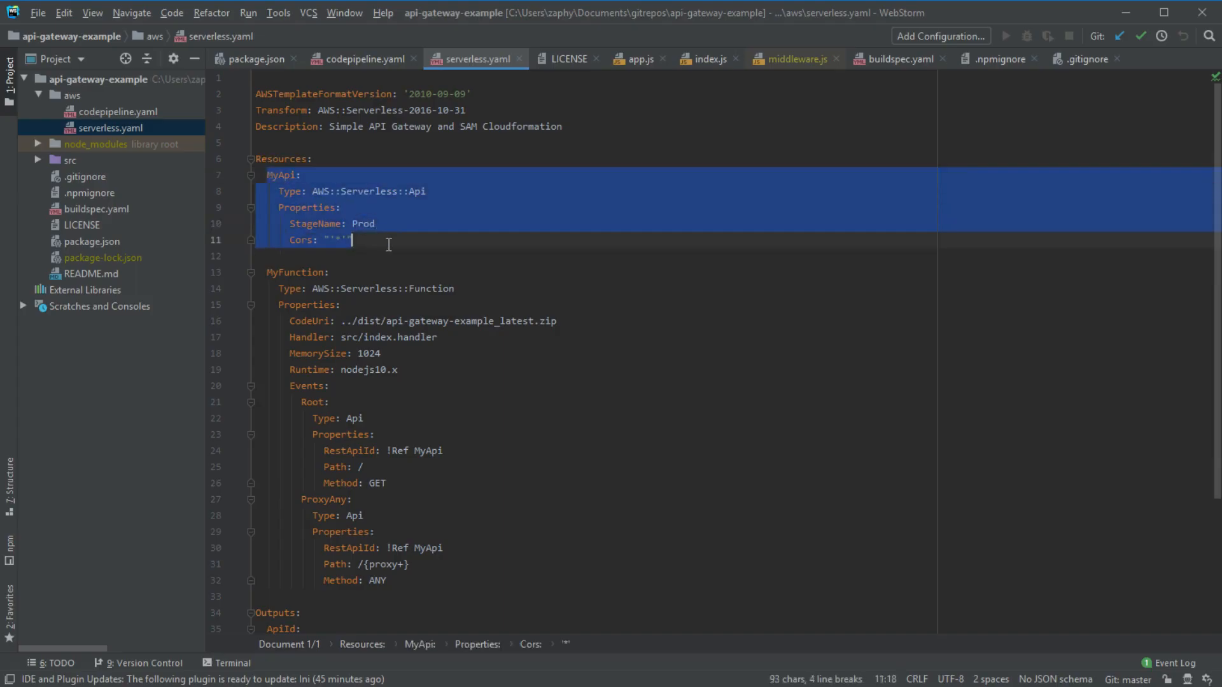
scroll(336, 463, "down", 2)
scroll(337, 462, "down", 2)
left_click_drag(376, 479, 317, 479)
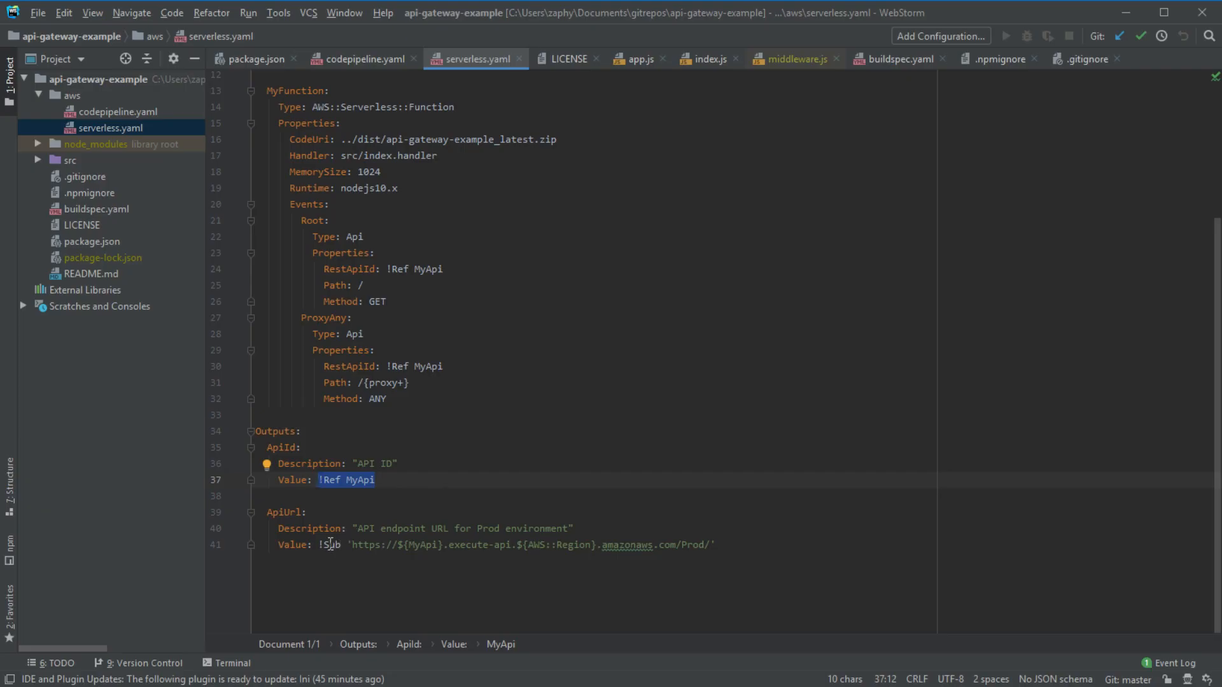
left_click(326, 545)
left_click_drag(352, 544, 398, 545)
double_click(416, 544)
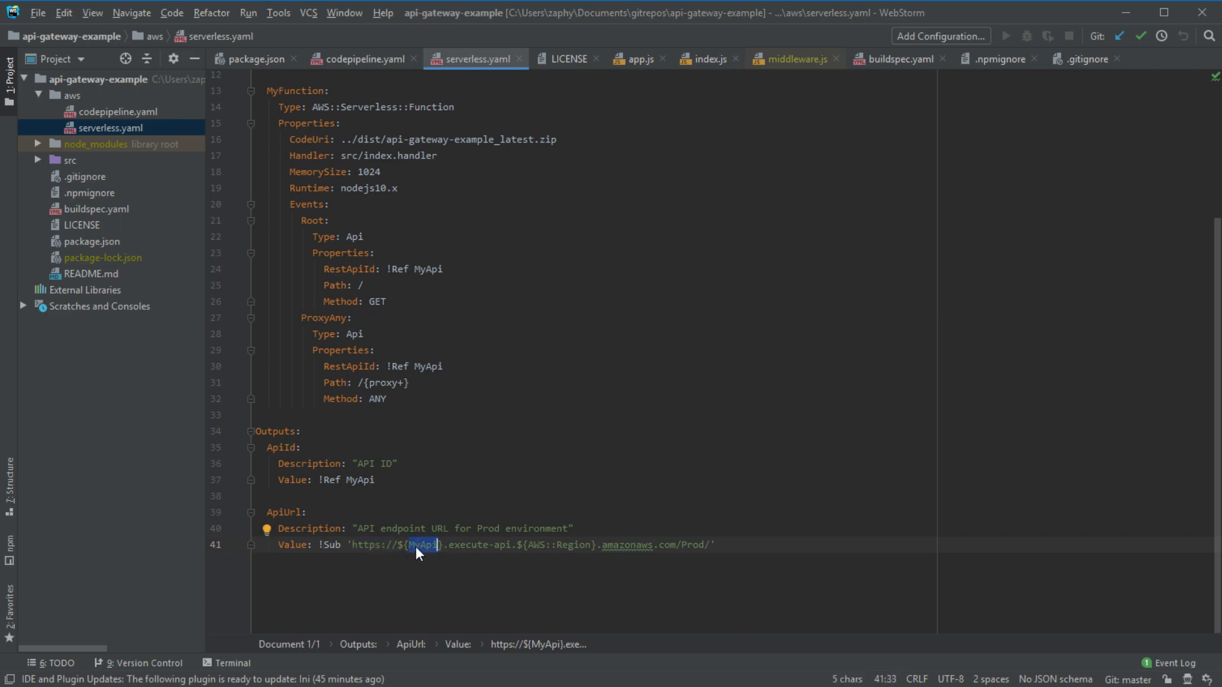
left_click_drag(528, 546, 585, 551)
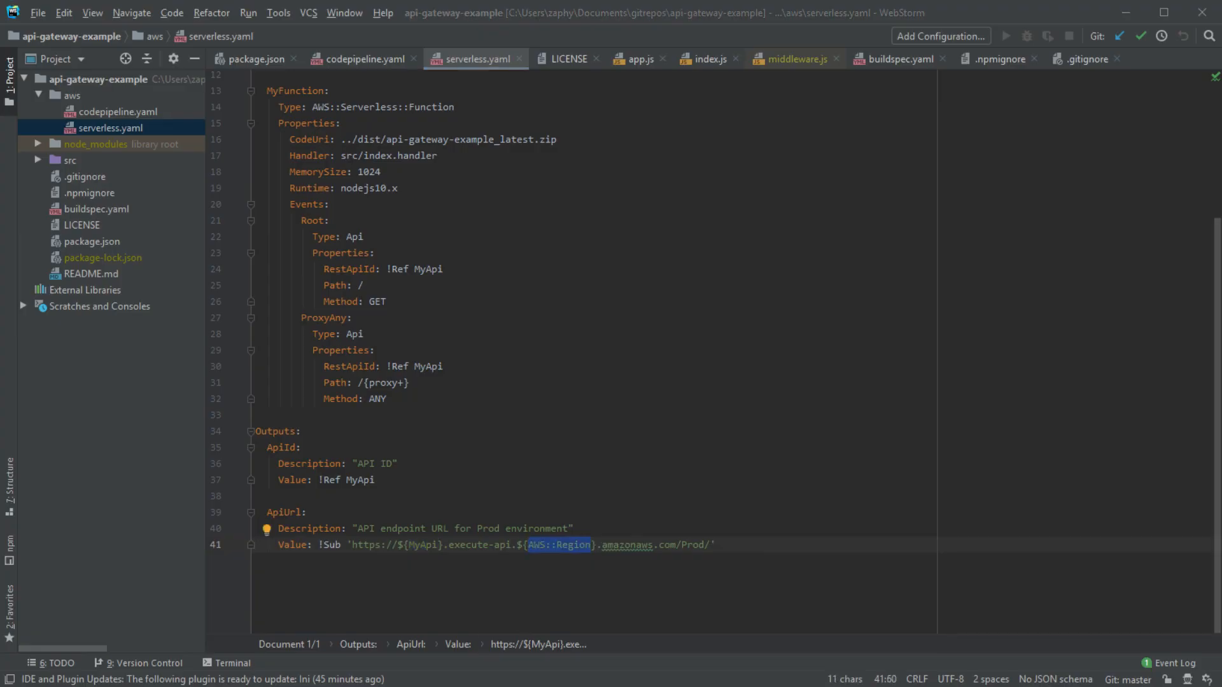
key("alt+Tab")
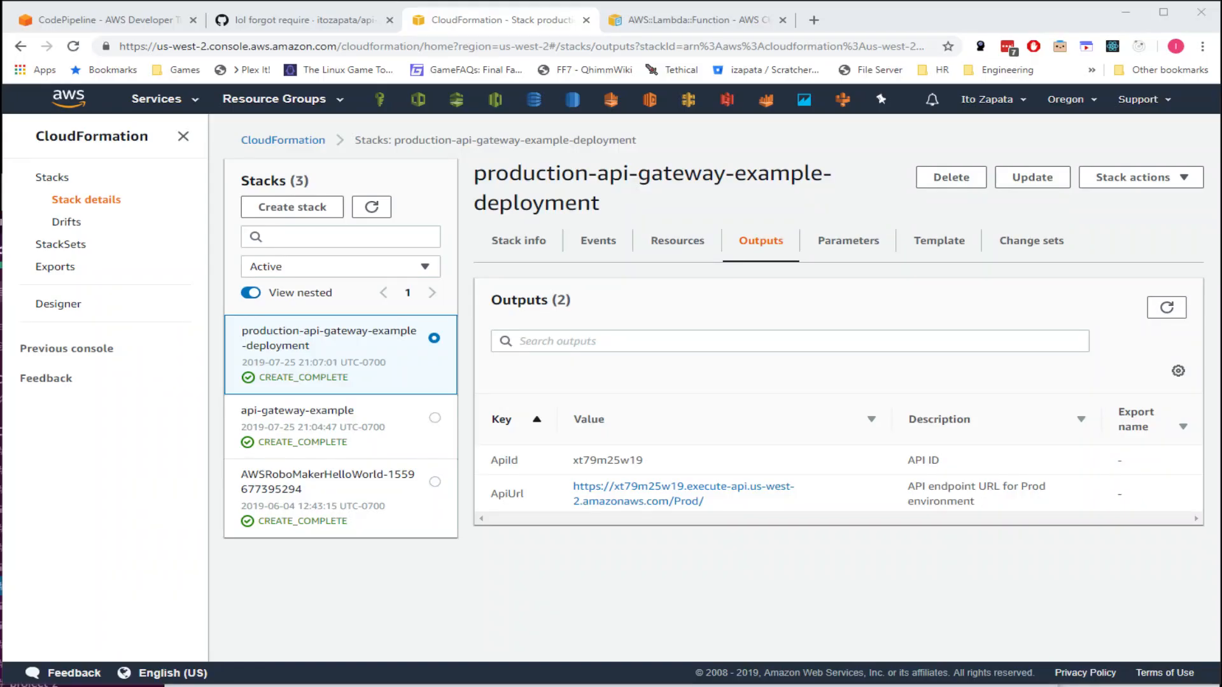
- Load the Prod ApiUrl endpoint and confirm it returns {"hello":"world"}
left_click(704, 490)
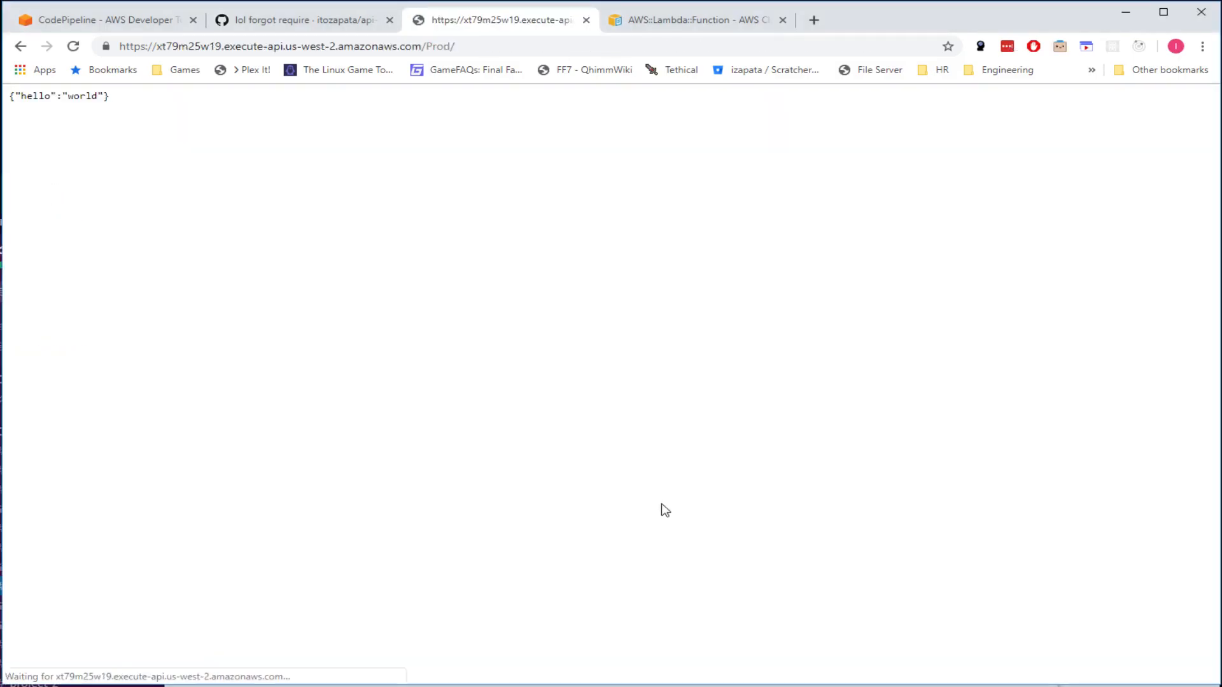
left_click_drag(153, 98, 9, 96)
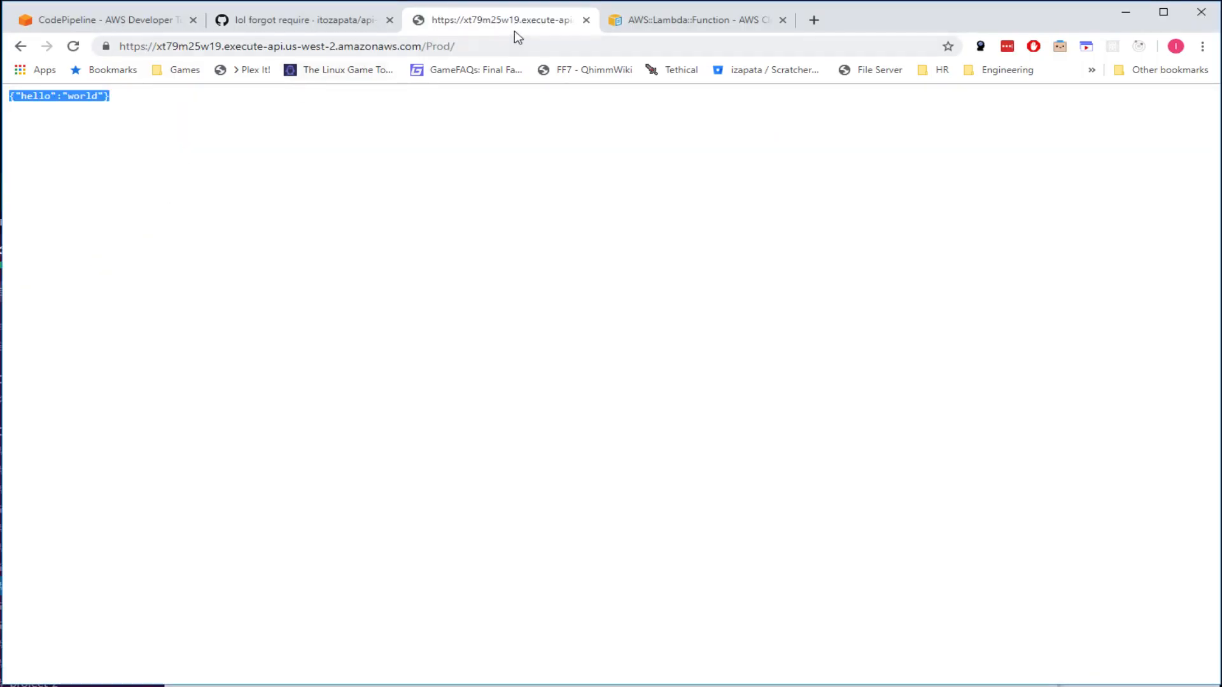
left_click(74, 46)
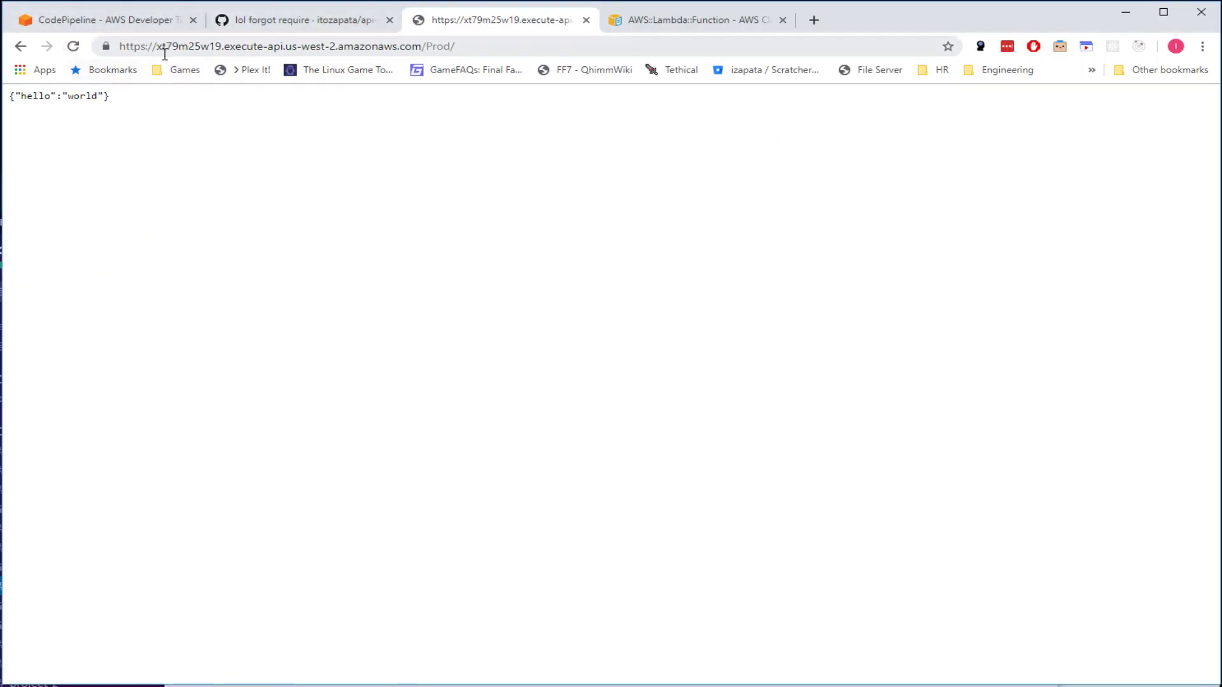
left_click_drag(485, 46, 109, 46)
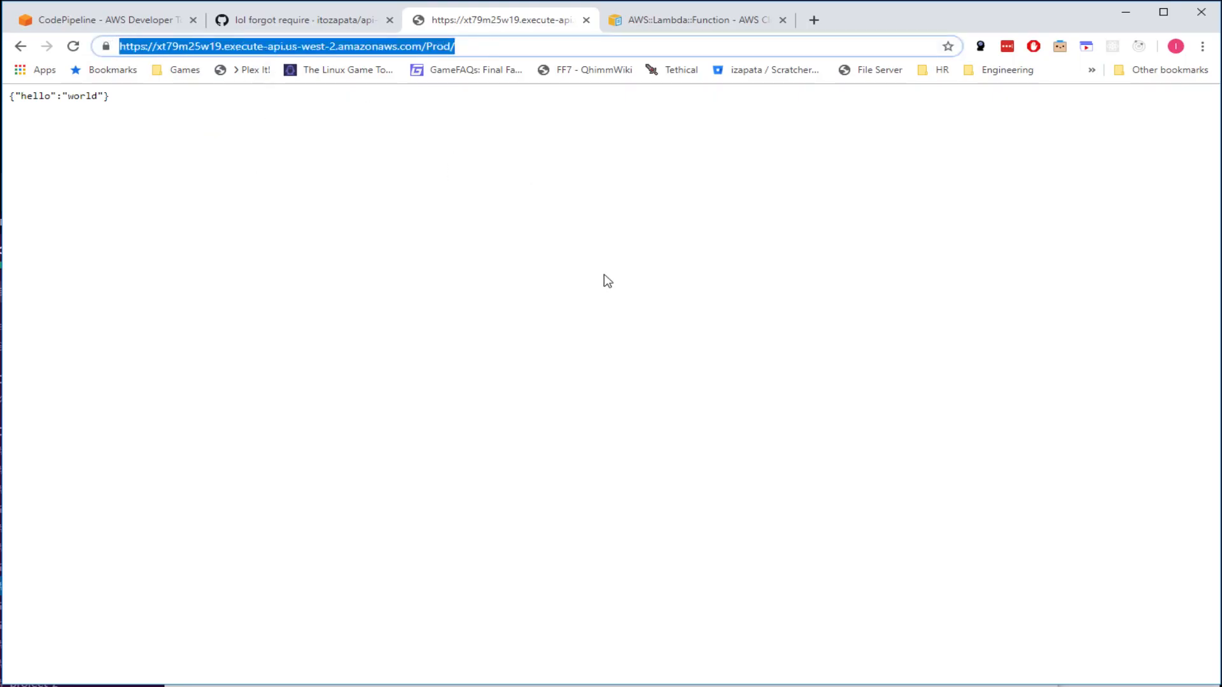
left_click_drag(120, 100, 8, 95)
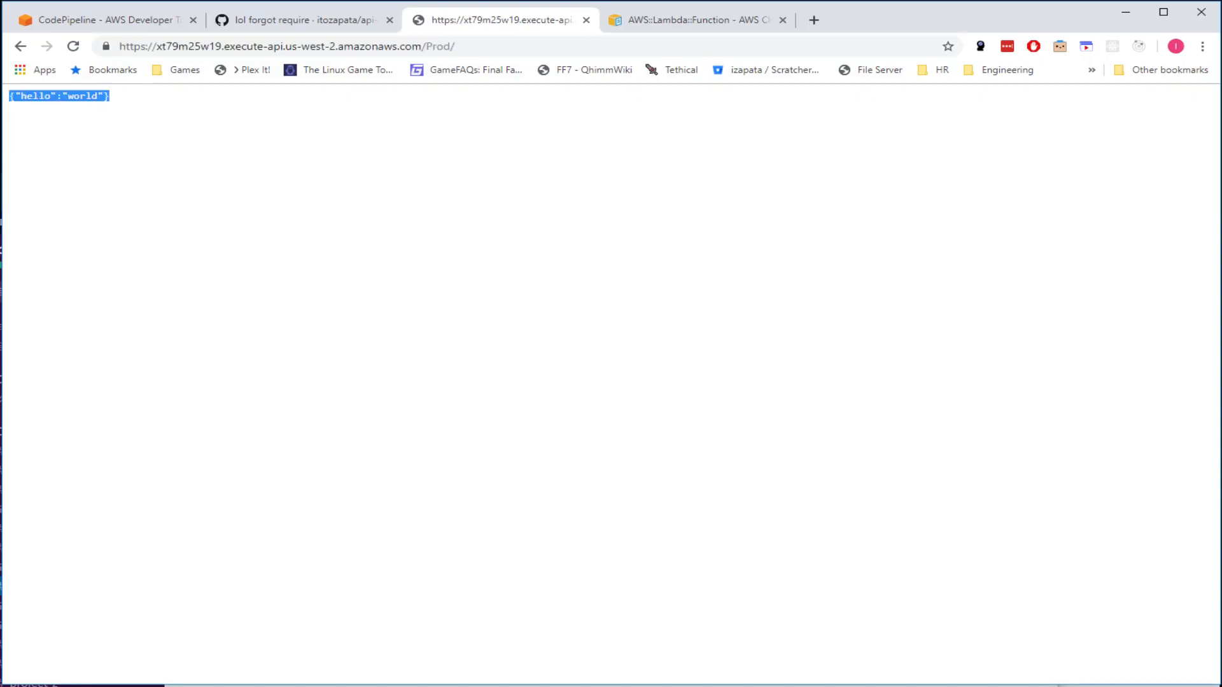
- Open src/app.js from the WebStorm Project tree
key("alt+Tab")
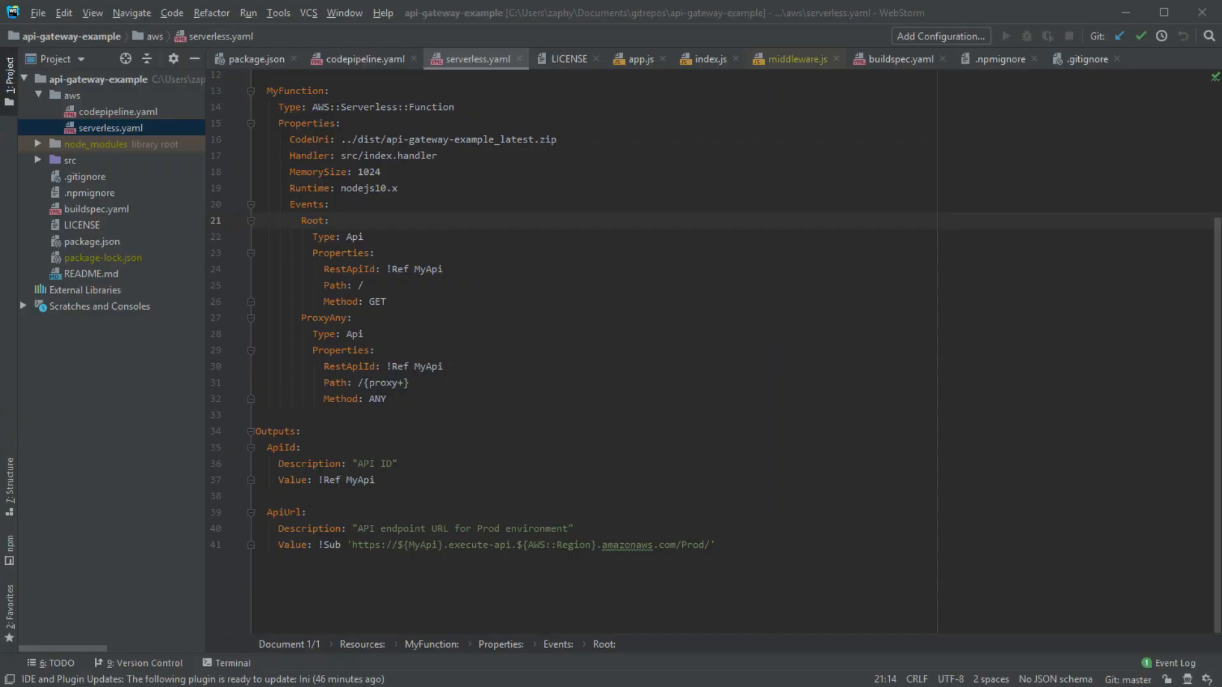
left_click(471, 238)
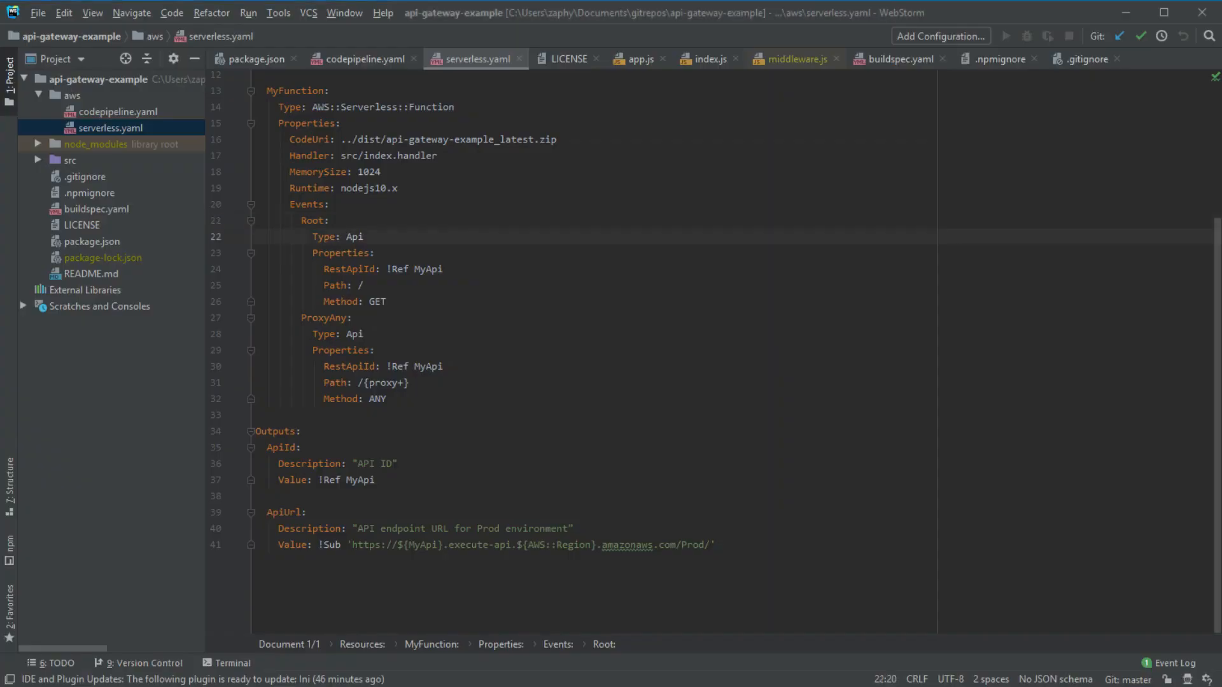
left_click(37, 158)
double_click(93, 176)
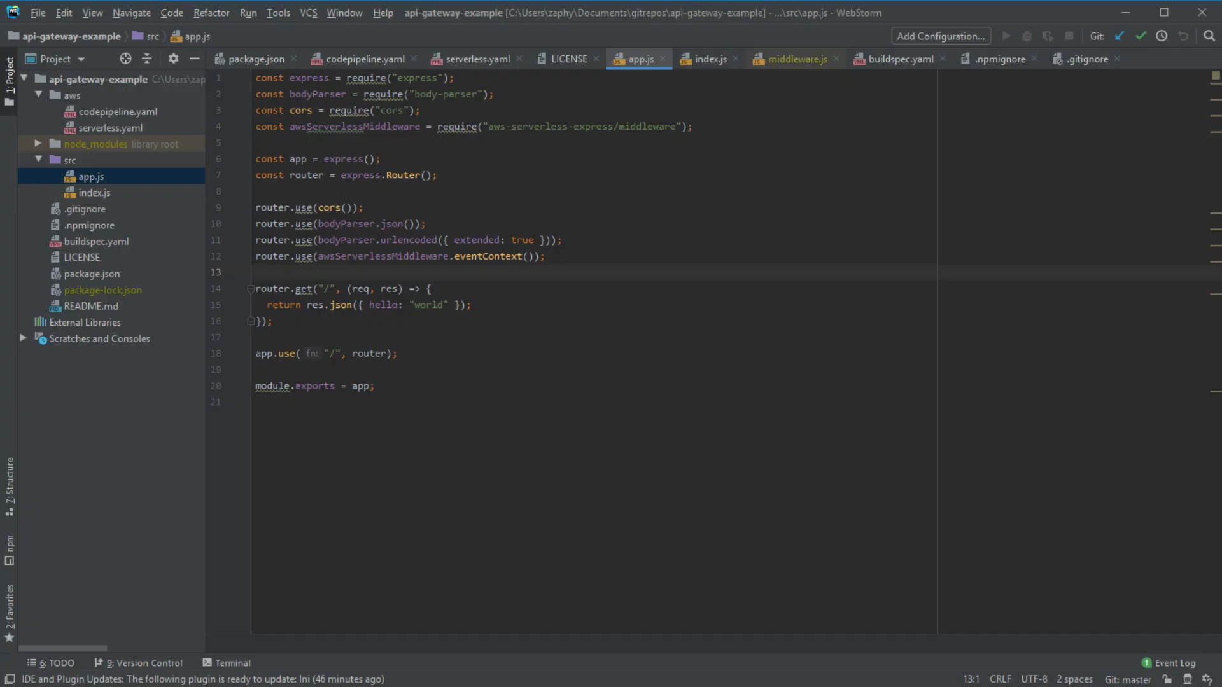
- Duplicate the router.get("/") route block directly below itself
left_click(310, 323)
key("Return")
key("Return")
key("Up")
key("Up")
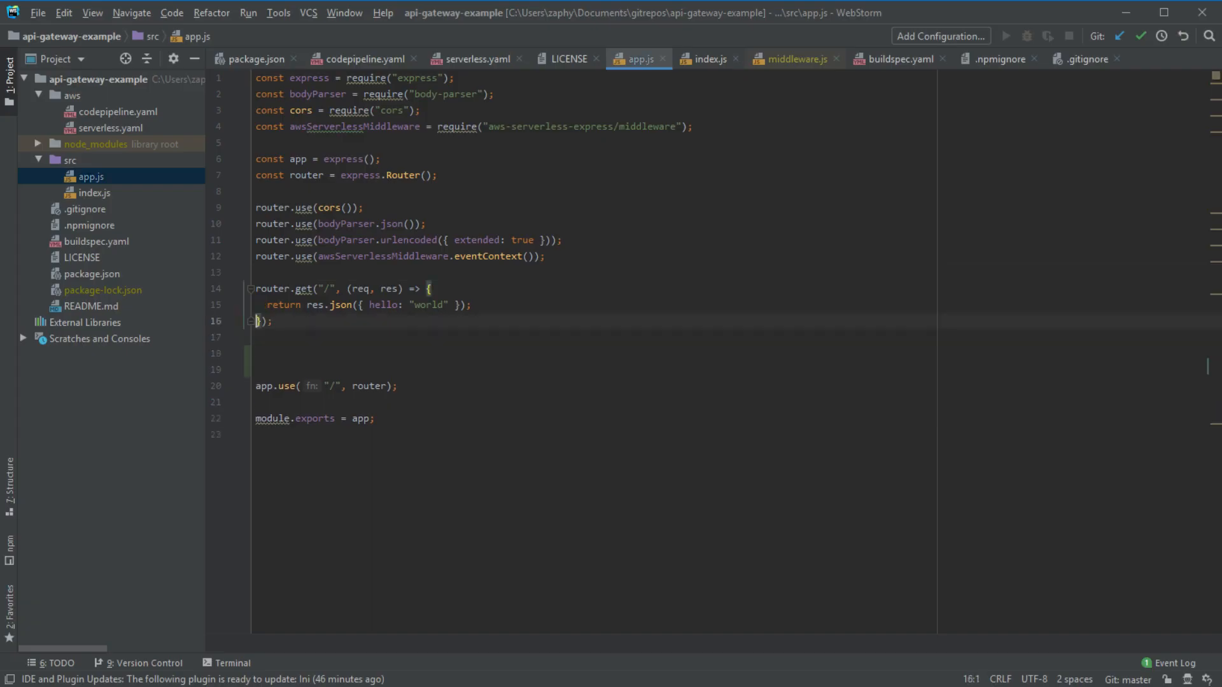
key("Up")
key("Up")
key("shift+Down")
key("shift+Down")
key("shift+Down")
key("ctrl+c")
key("Down")
key("Down")
key("Up")
key("ctrl+v")
key("Up")
key("Down")
key("BackSpace")
- Change the copied route's path to "/user"
key("Up")
key("Up")
key("End")
key("Down")
key("Left")
key("ctrl+Left")
key("Up")
key("ctrl+Left")
key("ctrl+Left")
key("ctrl+Left")
key("ctrl+Left")
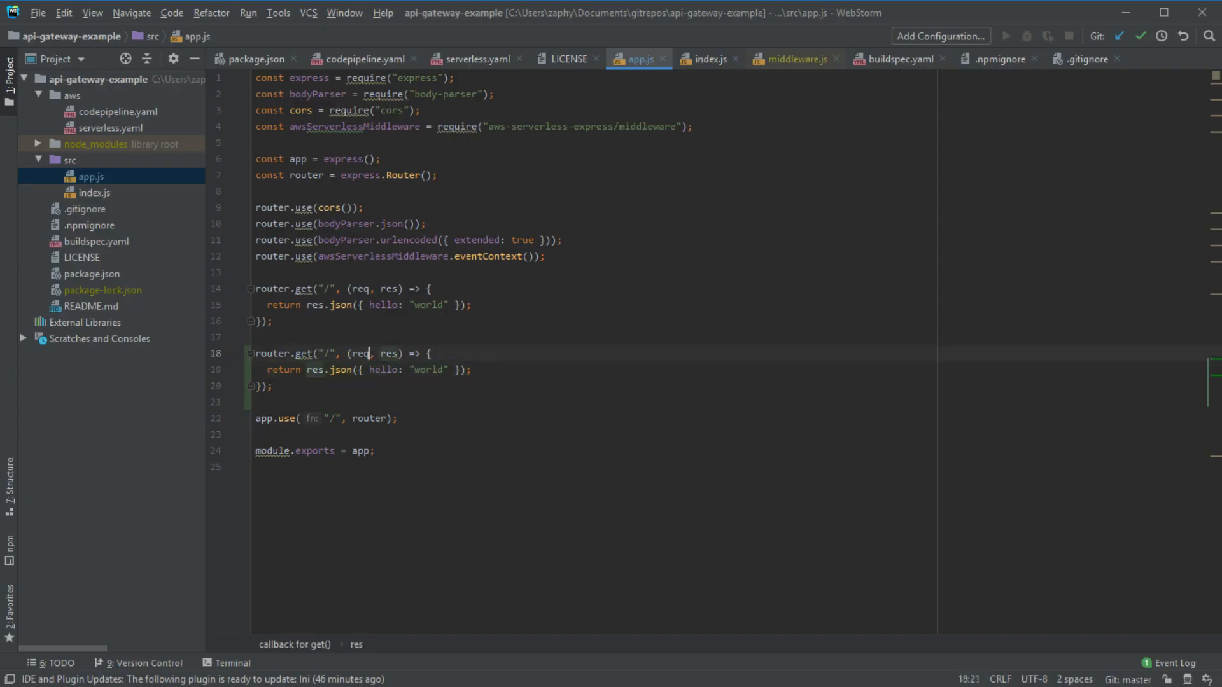
key("ctrl+Left")
key("Left")
key("Left")
key("Left")
key("Left")
type("user")
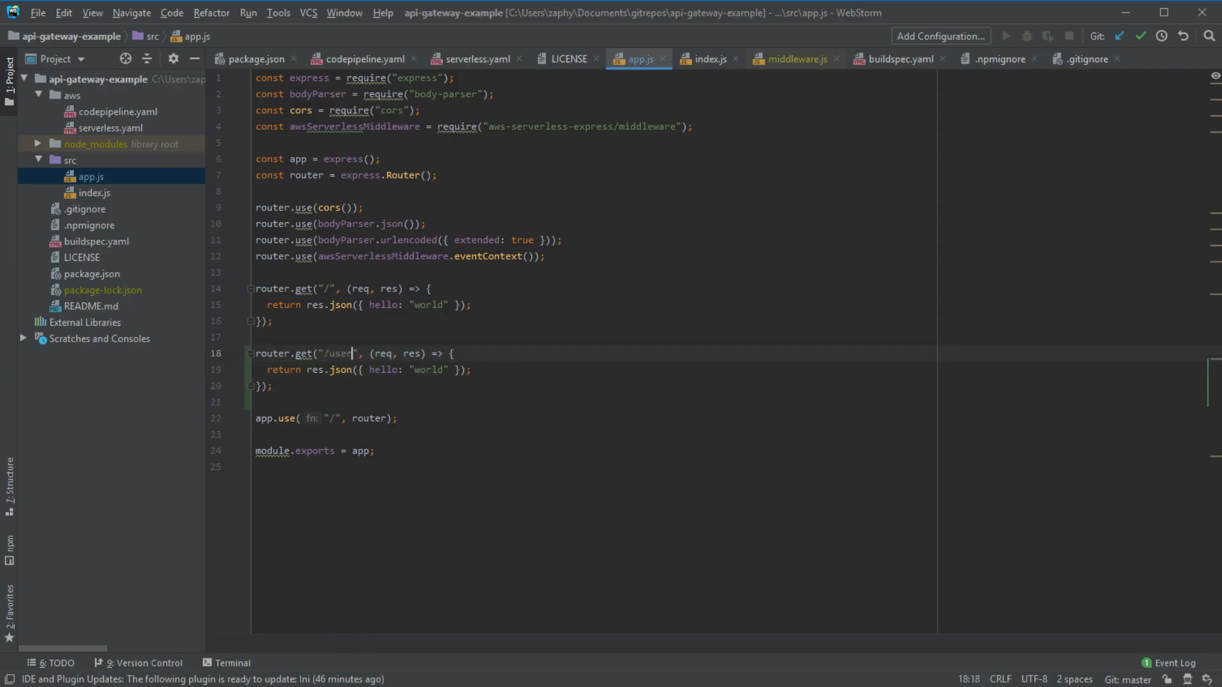
- Replace the copied response hello: "world" with name: "ito"
key("Down")
key("Right")
key("Right")
key("Right")
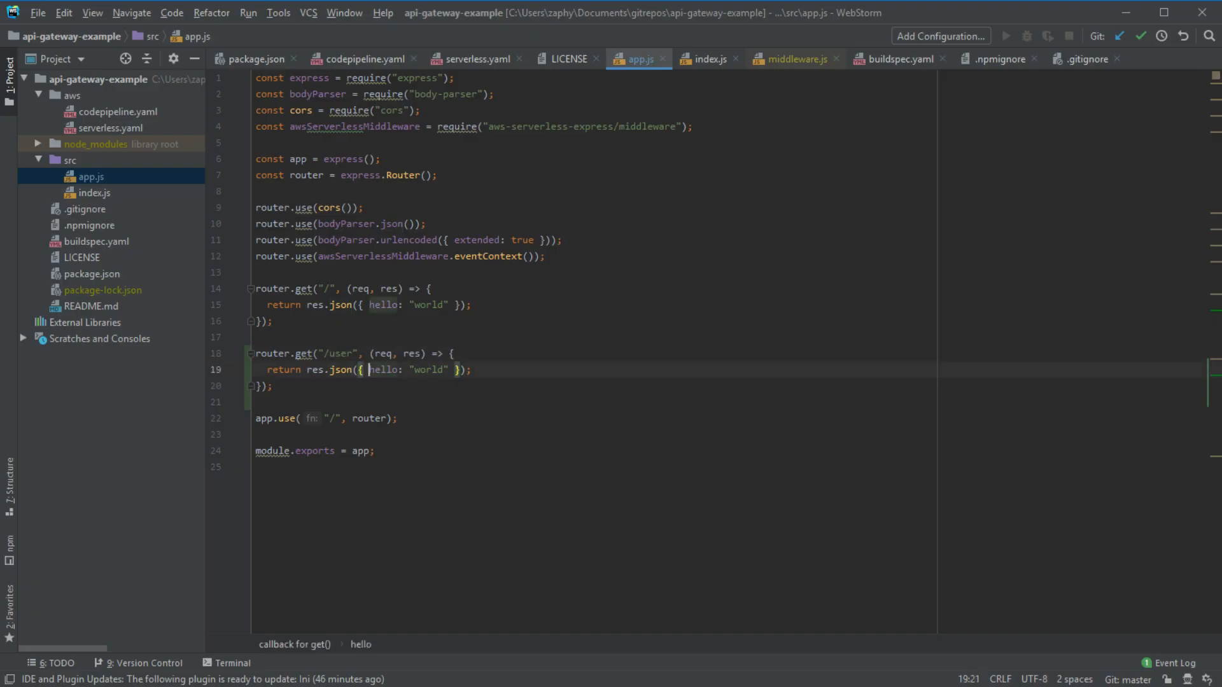
key("ctrl+shift+Right")
key("ctrl+shift+Right")
key("BackSpace")
type("name:")
key("Right")
key("Right")
key("ctrl+shift+Right")
key("BackSpace")
type("ito")
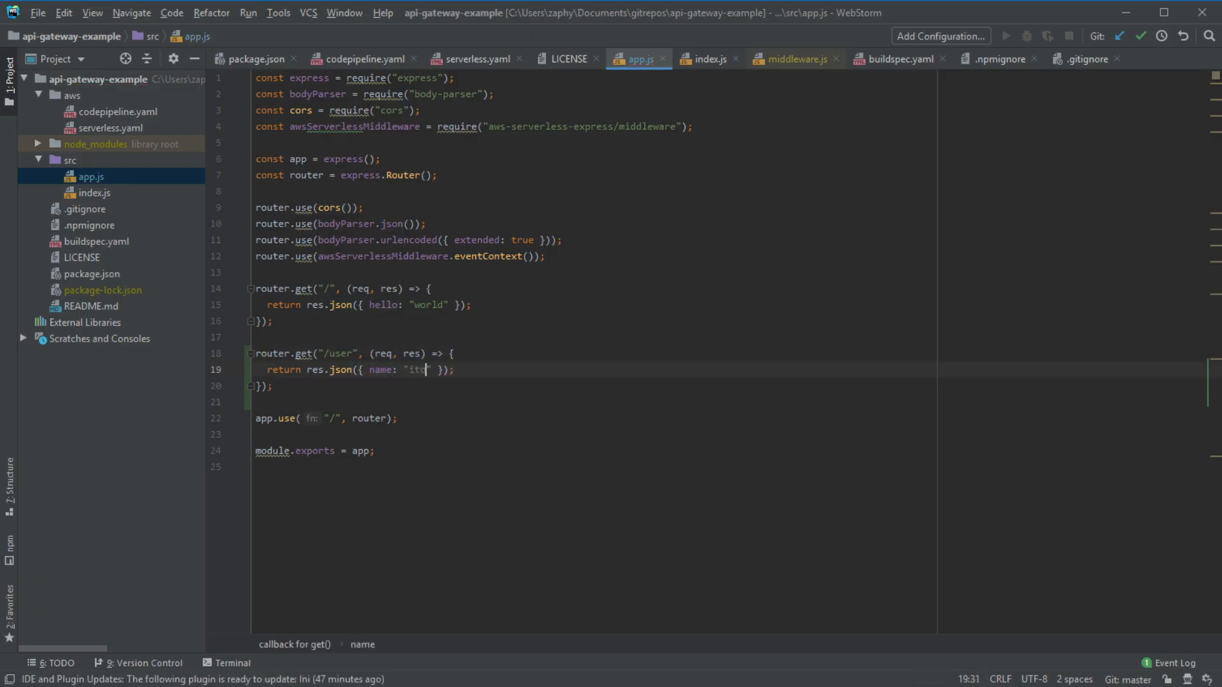
key("ctrl+v")
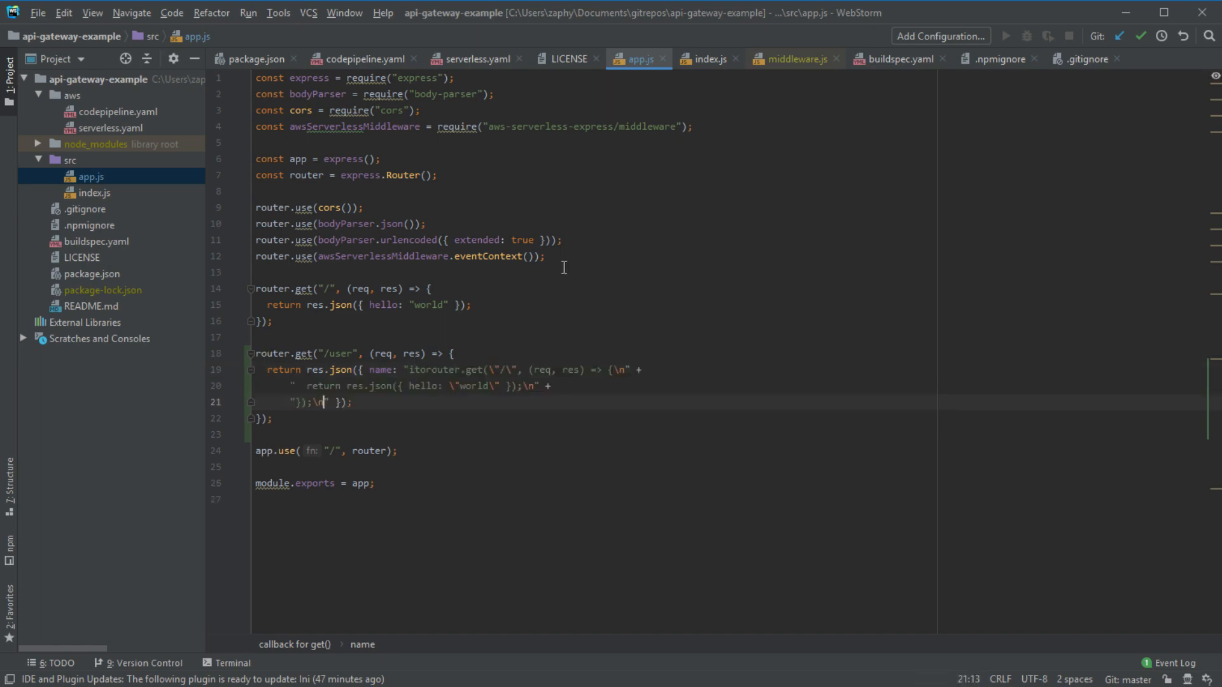
key("ctrl+z")
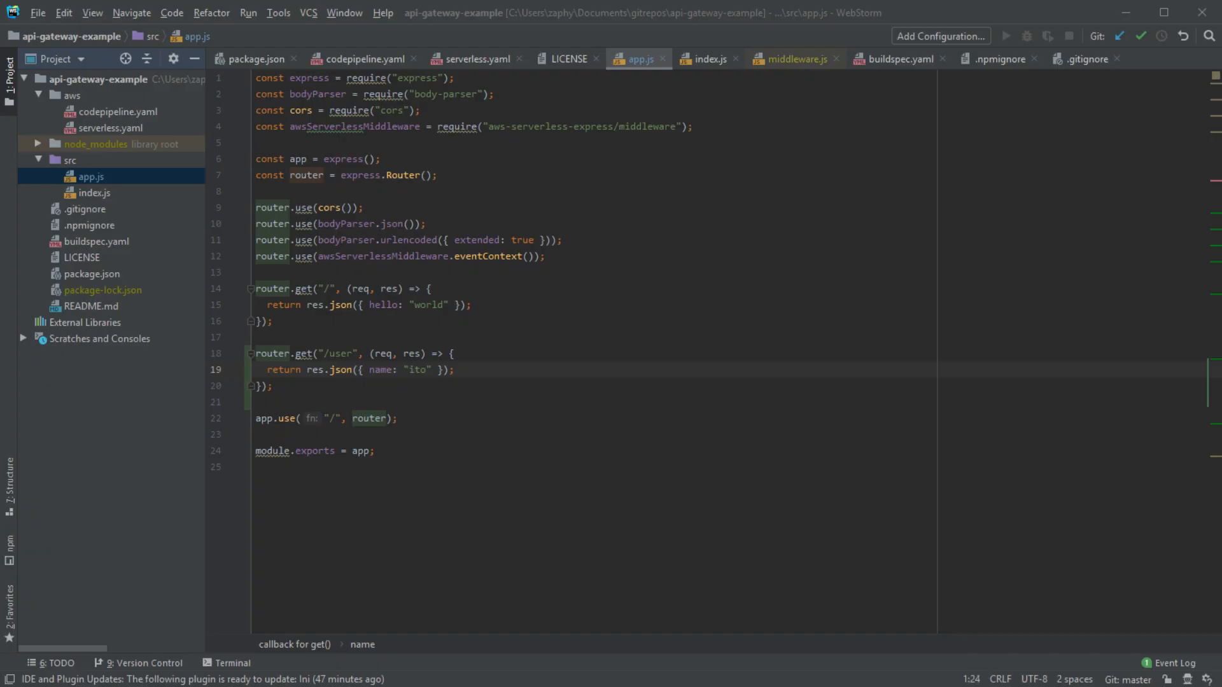
left_click_drag(293, 397, 232, 353)
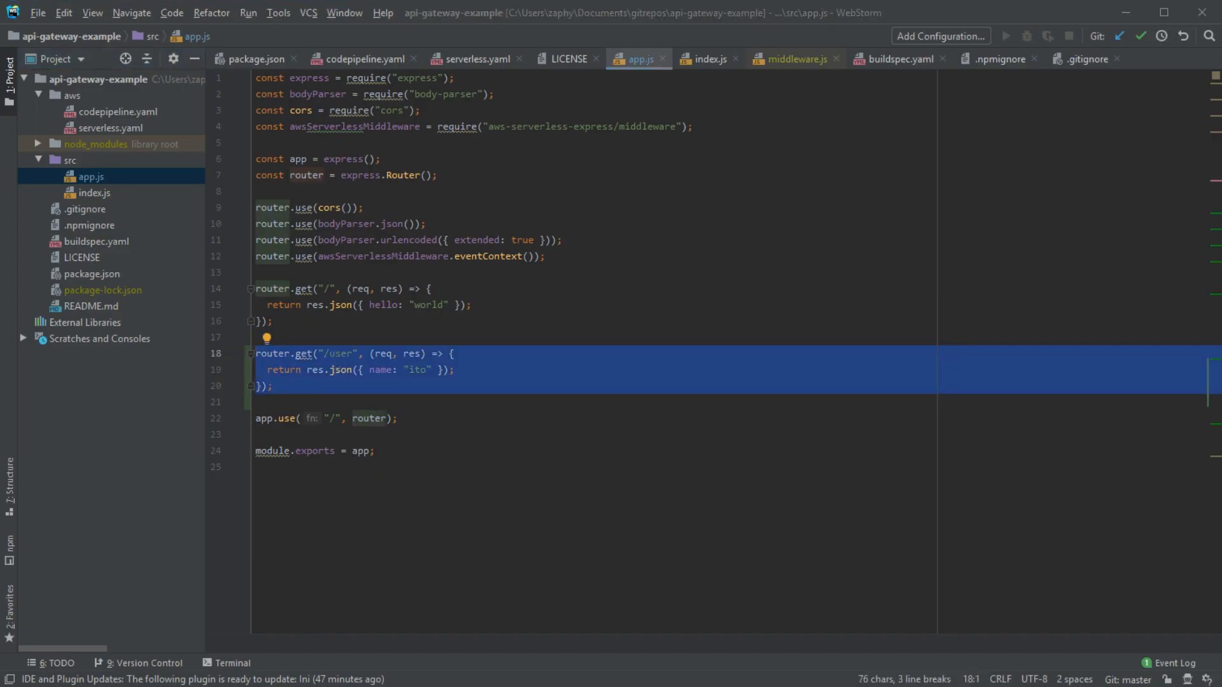
left_click(660, 404)
left_click(377, 370)
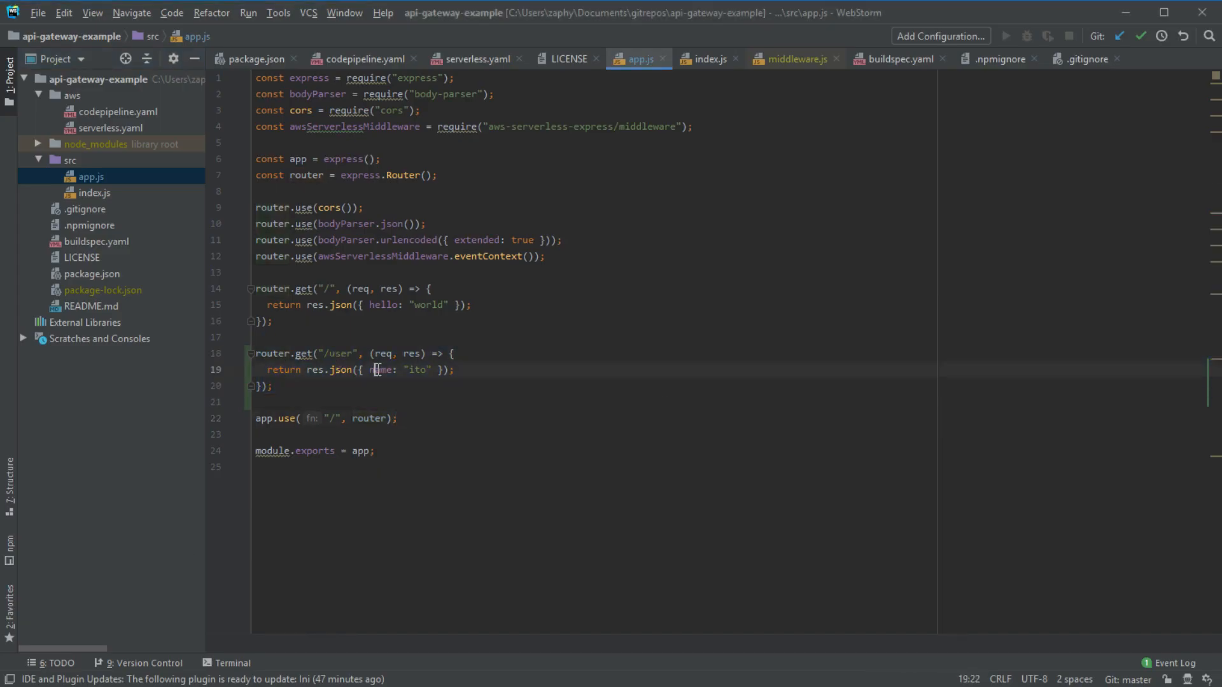
left_click(312, 385)
left_click(238, 358, "shift")
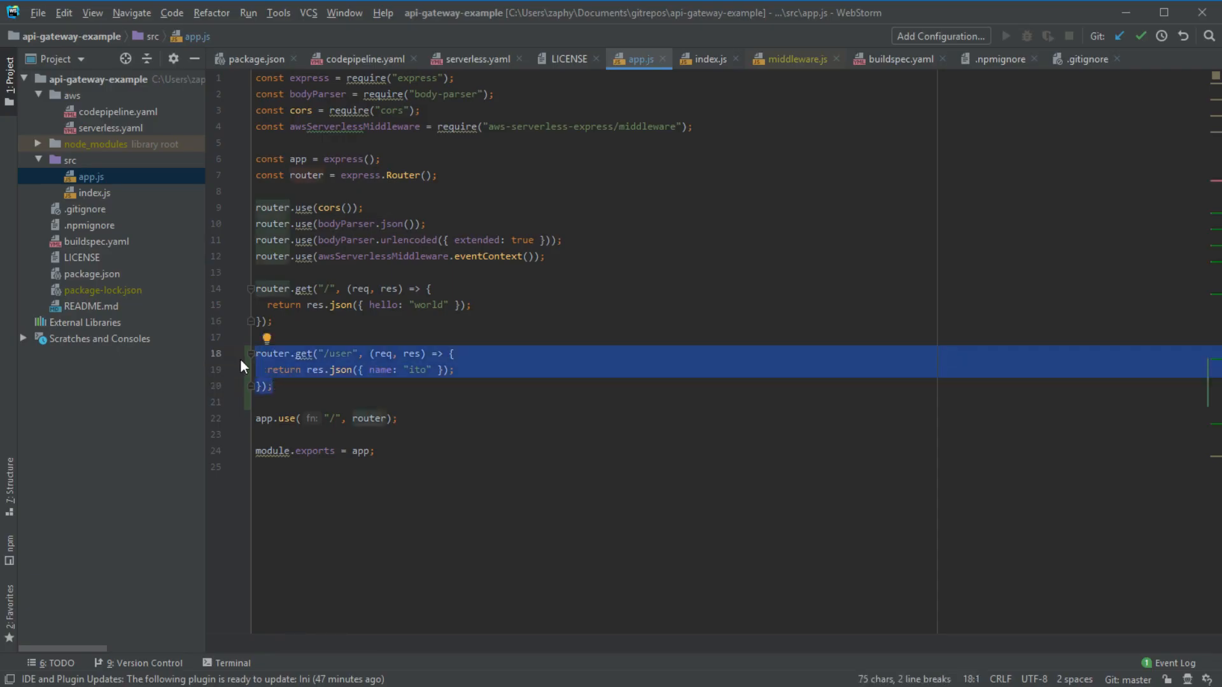
left_click(326, 389)
left_click_drag(322, 389, 219, 353)
left_click(363, 388)
left_click_drag(362, 389, 228, 353)
left_click_drag(350, 354, 322, 354)
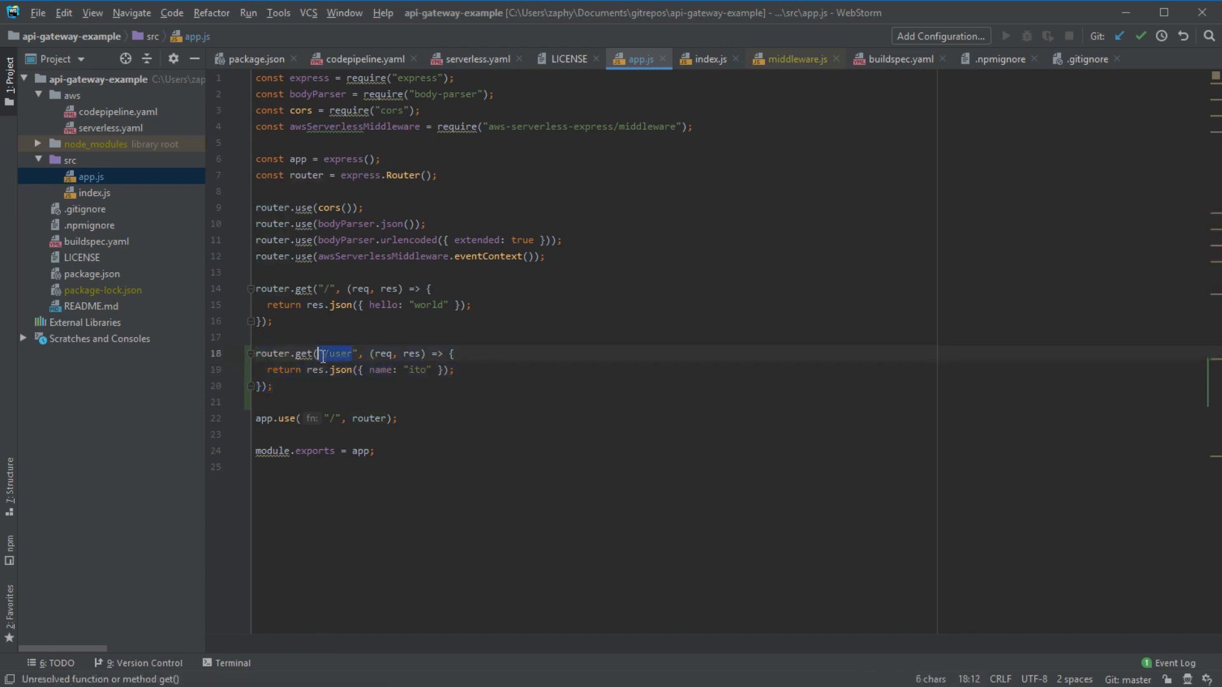
double_click(339, 357)
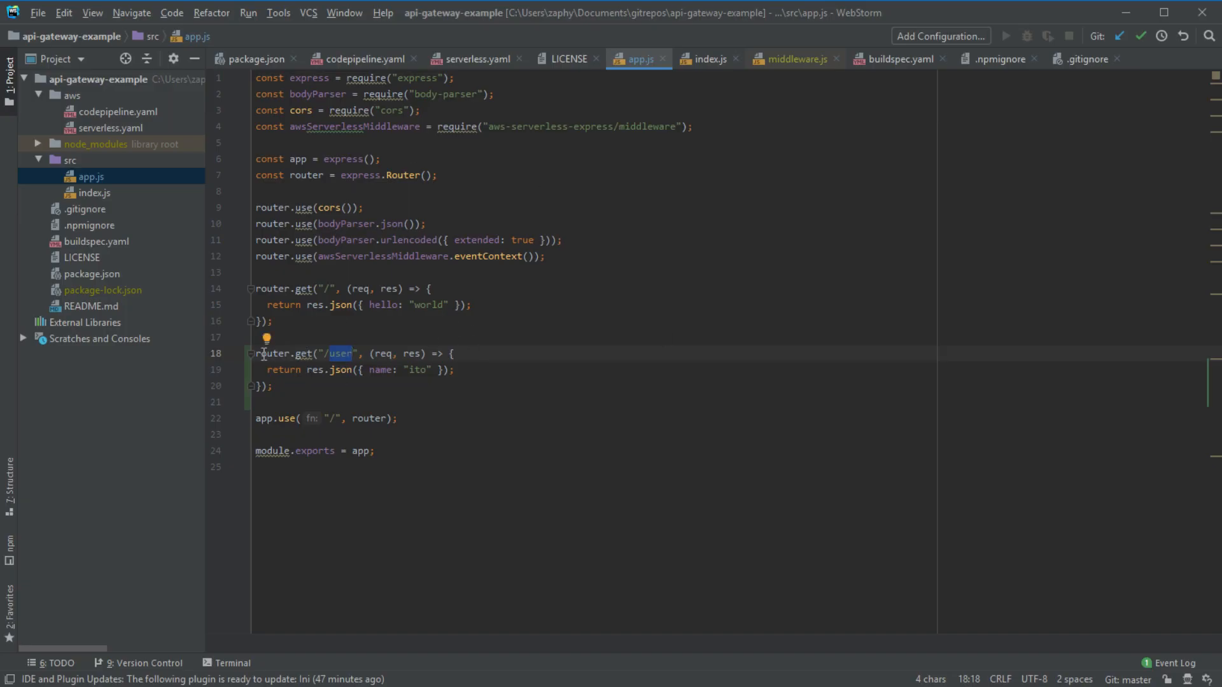
left_click_drag(256, 354, 349, 399)
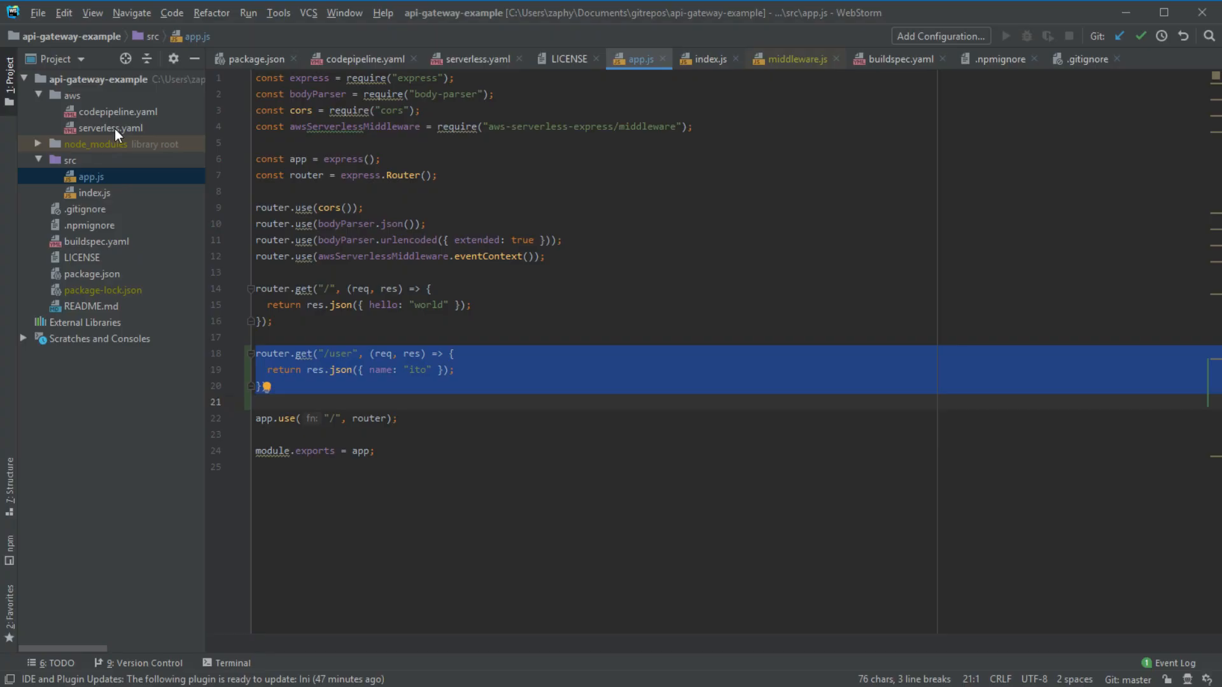
key("Escape")
- Review the new /user route in app.js, then open aws/serverless.yaml
left_click(369, 386)
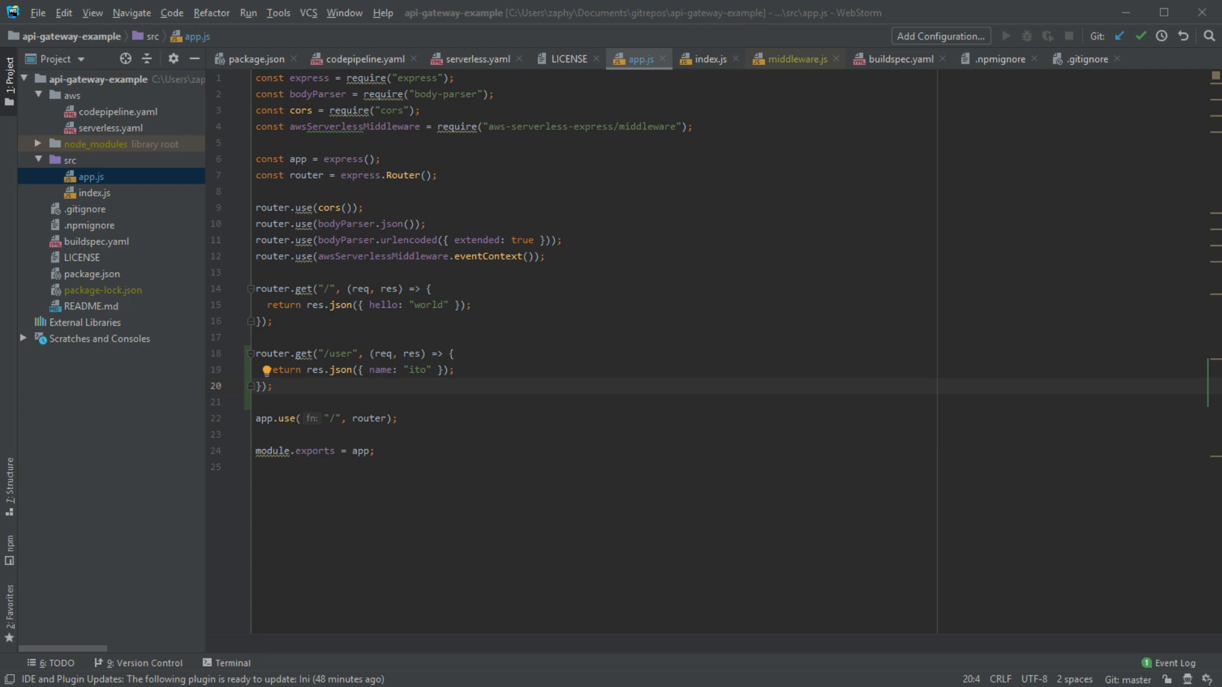
left_click(118, 109)
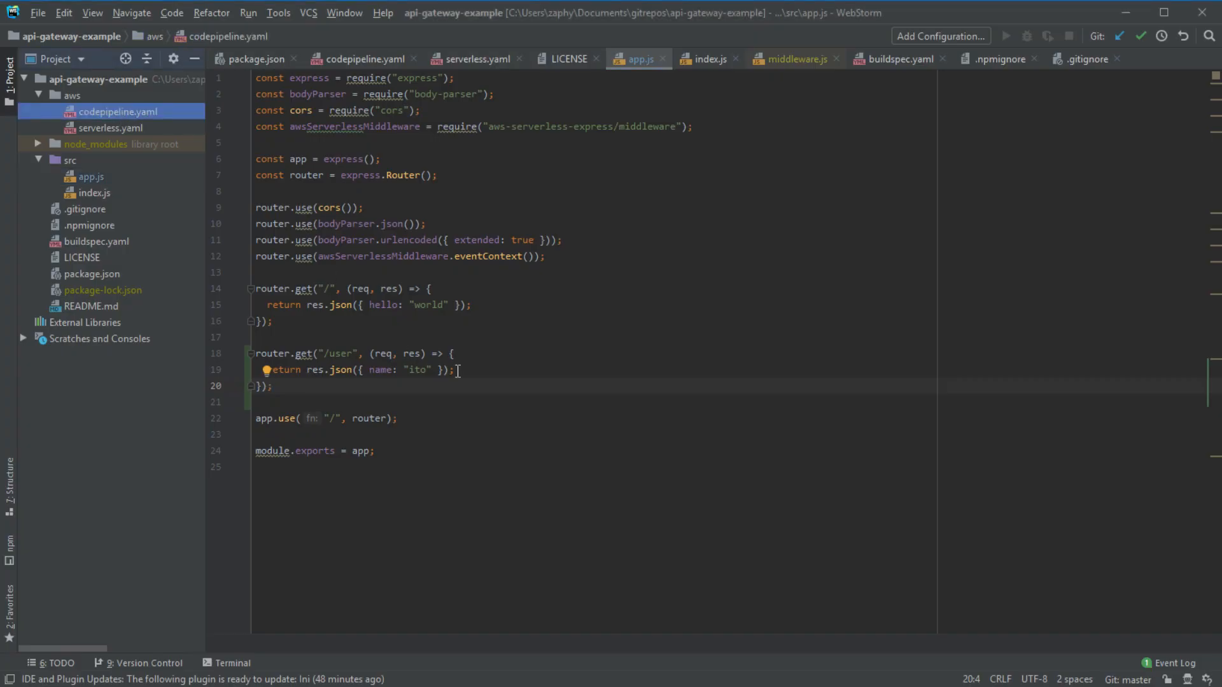
left_click_drag(464, 388, 224, 352)
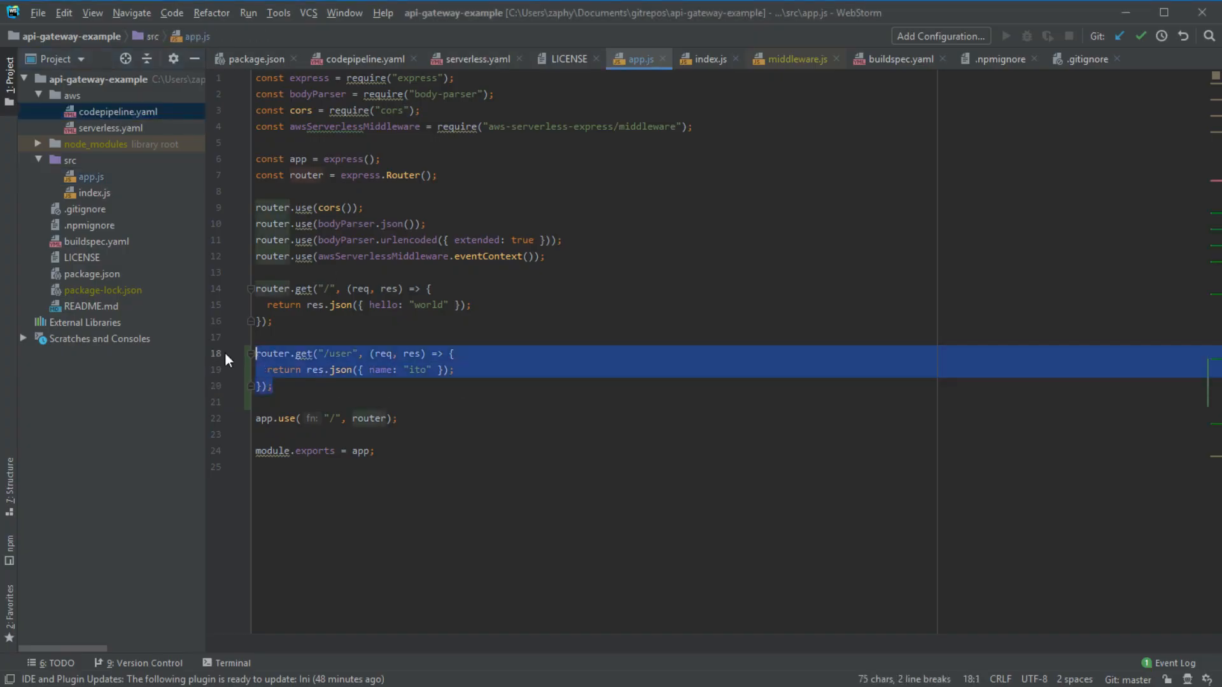
double_click(130, 127)
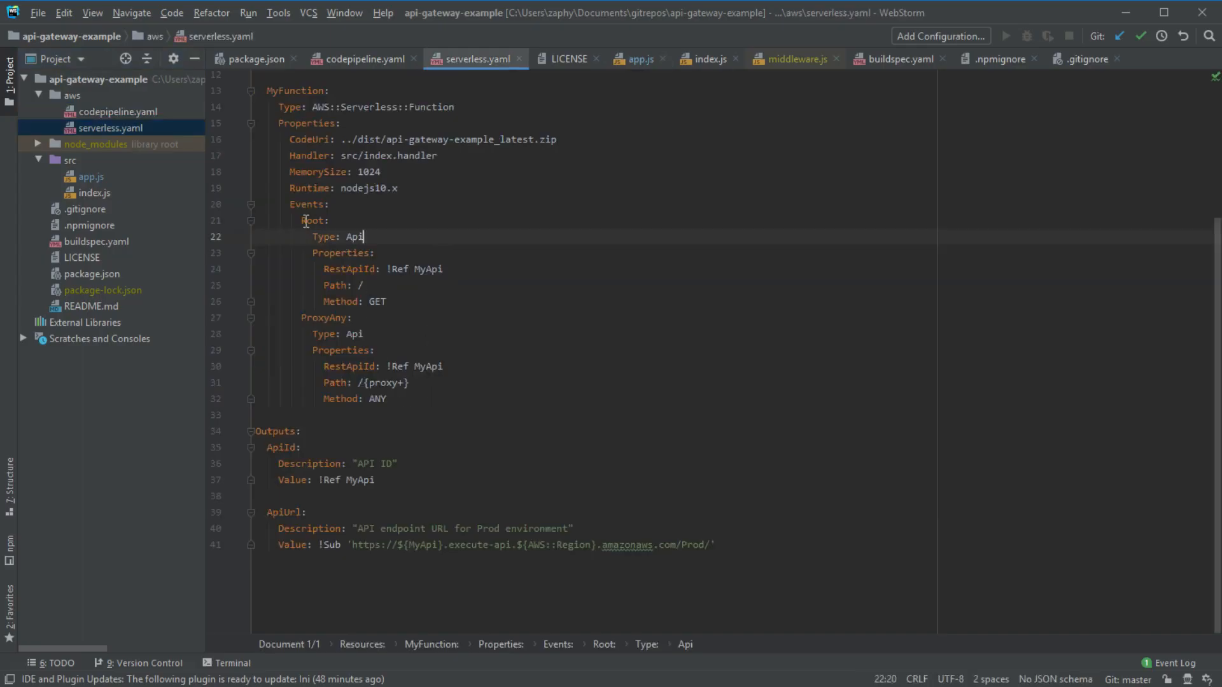
- Select the Root event block (Api, MyApi, Path /, GET) under Events
left_click_drag(297, 219, 471, 396)
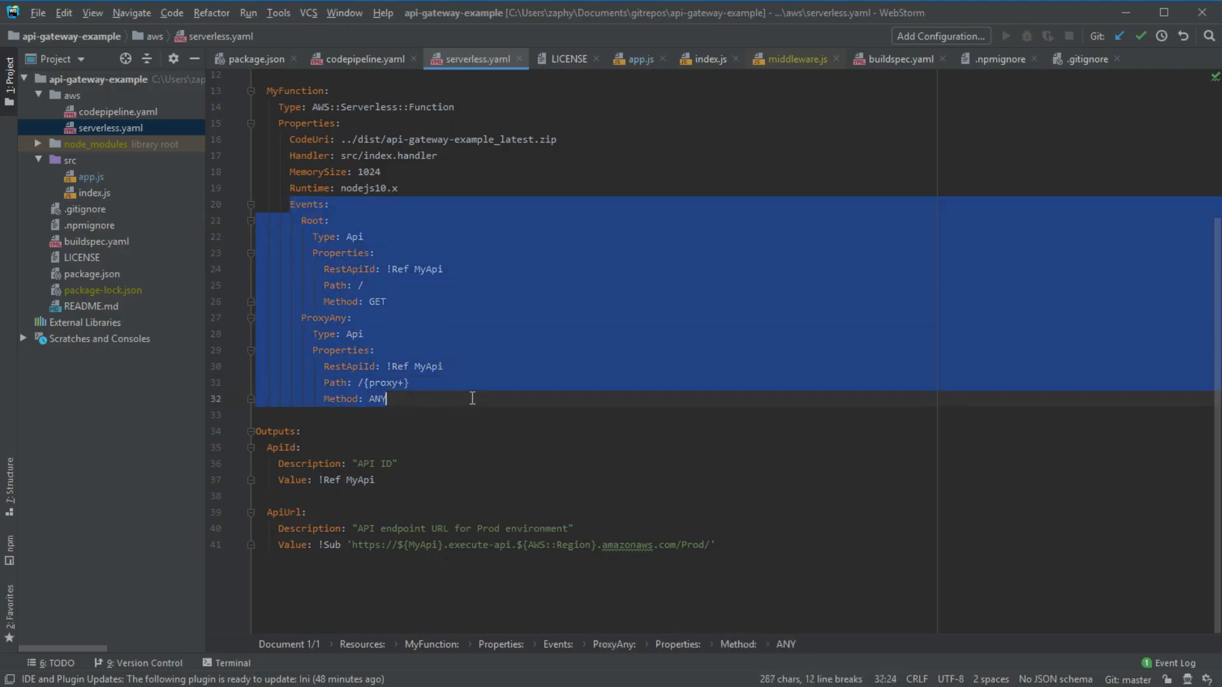
left_click_drag(470, 107, 260, 106)
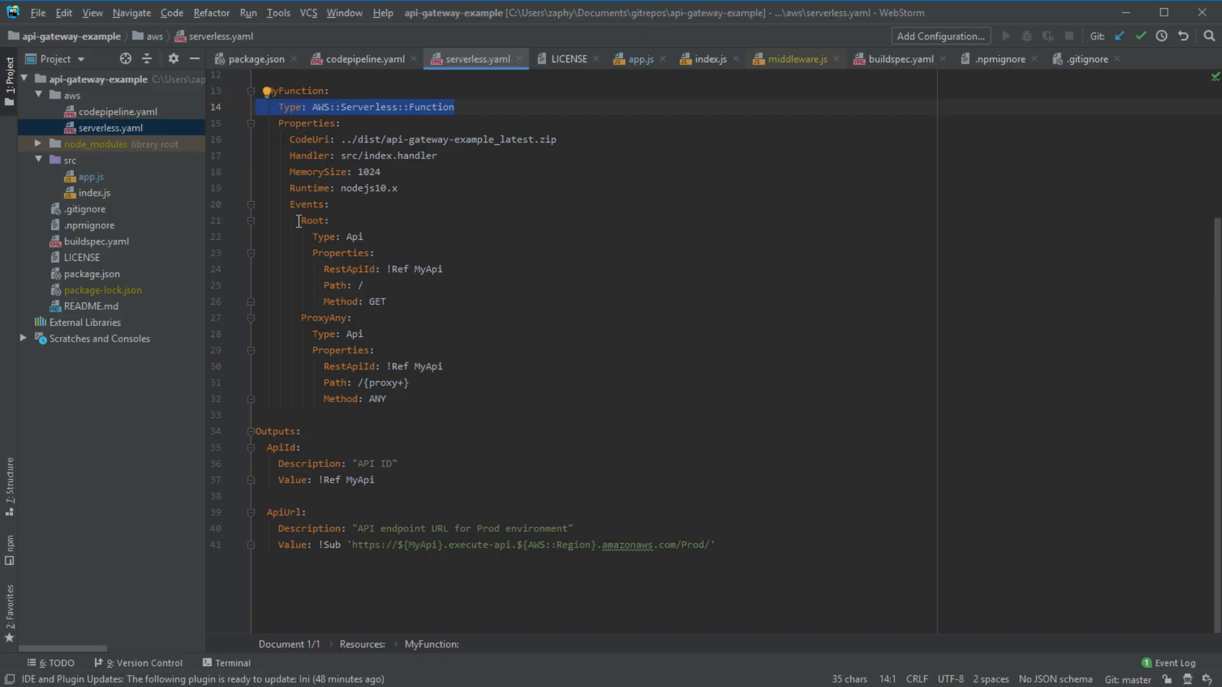
left_click_drag(298, 221, 413, 299)
left_click(412, 299)
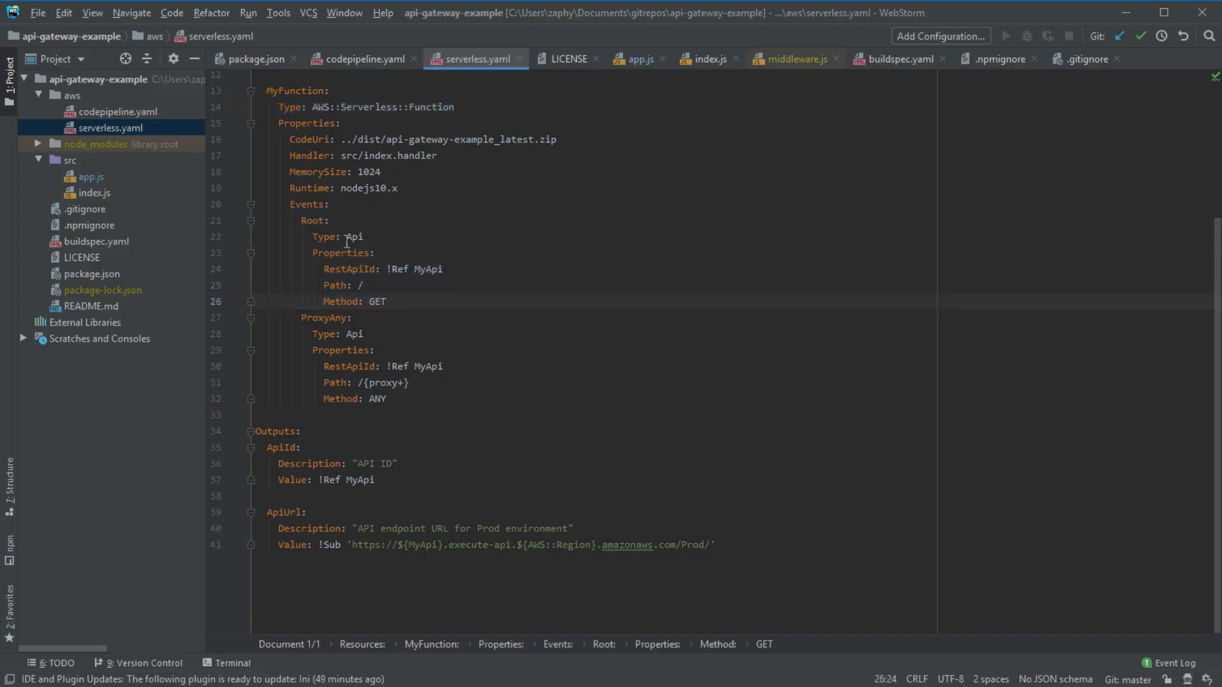
key("Return")
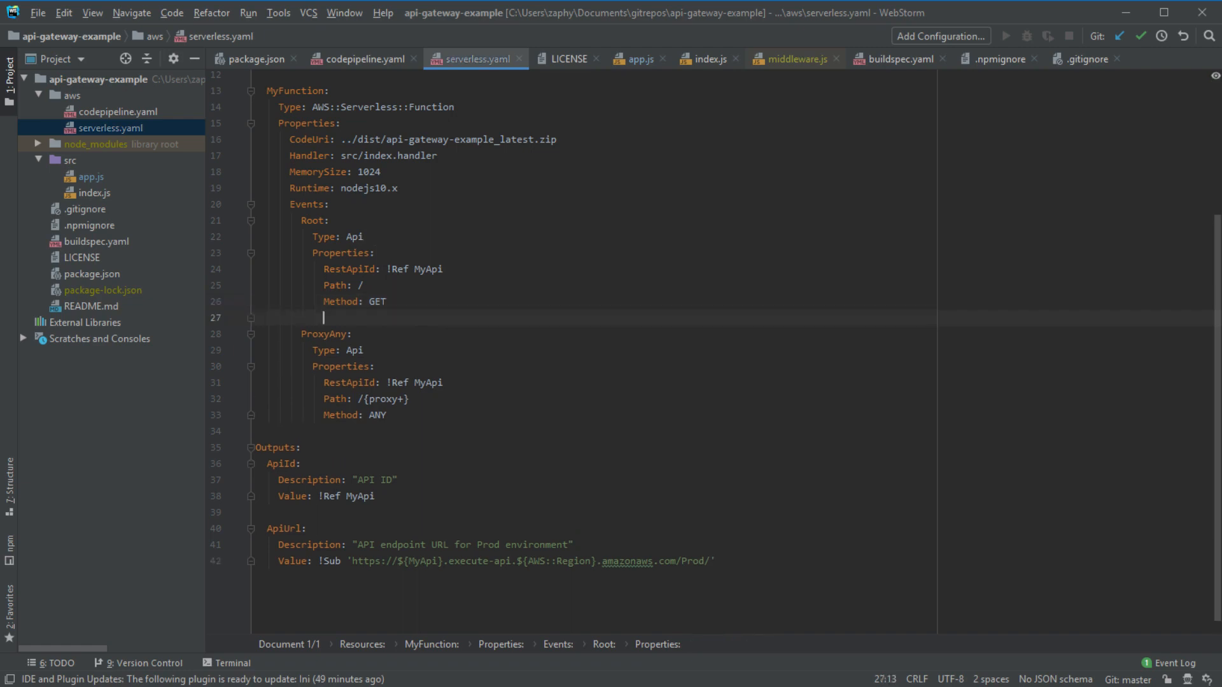
key("BackSpace")
key("BackSpace")
key("Up")
key("Up")
key("Up")
key("Up")
key("Up")
key("Up")
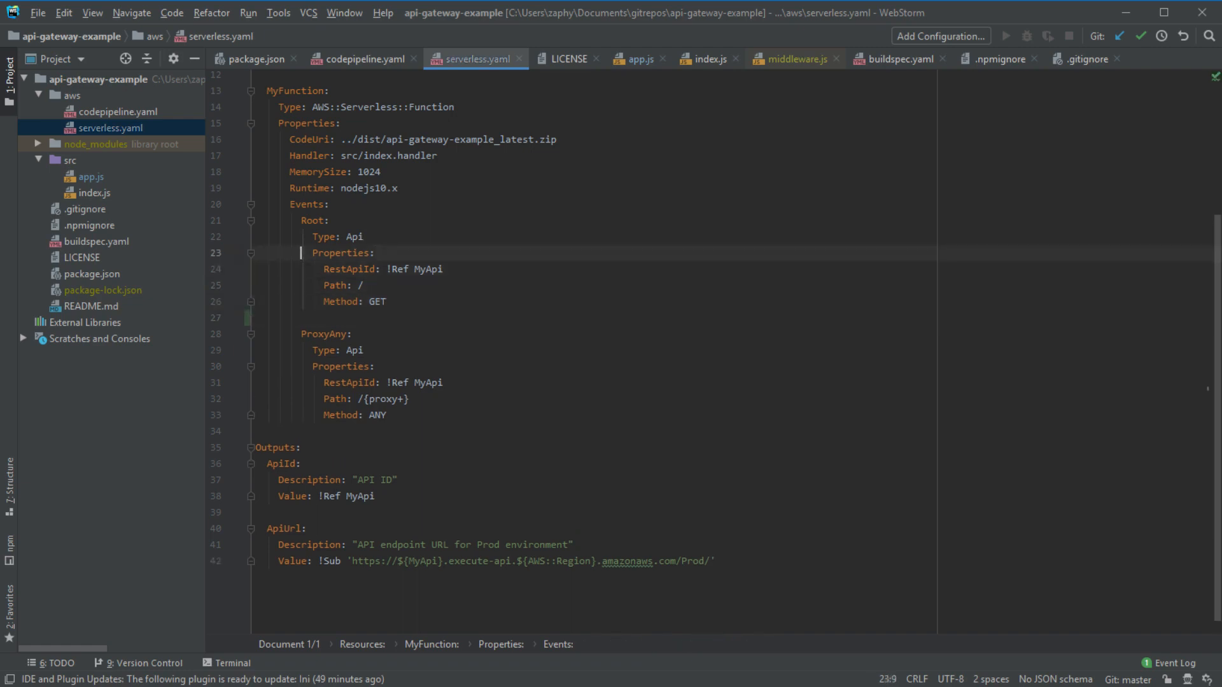
key("shift+Down")
key("shift+Down")
key("shift+Down")
key("shift+Down")
key("shift+Down")
key("shift+Down")
key("shift+Down")
key("shift+Up")
key("ctrl+c")
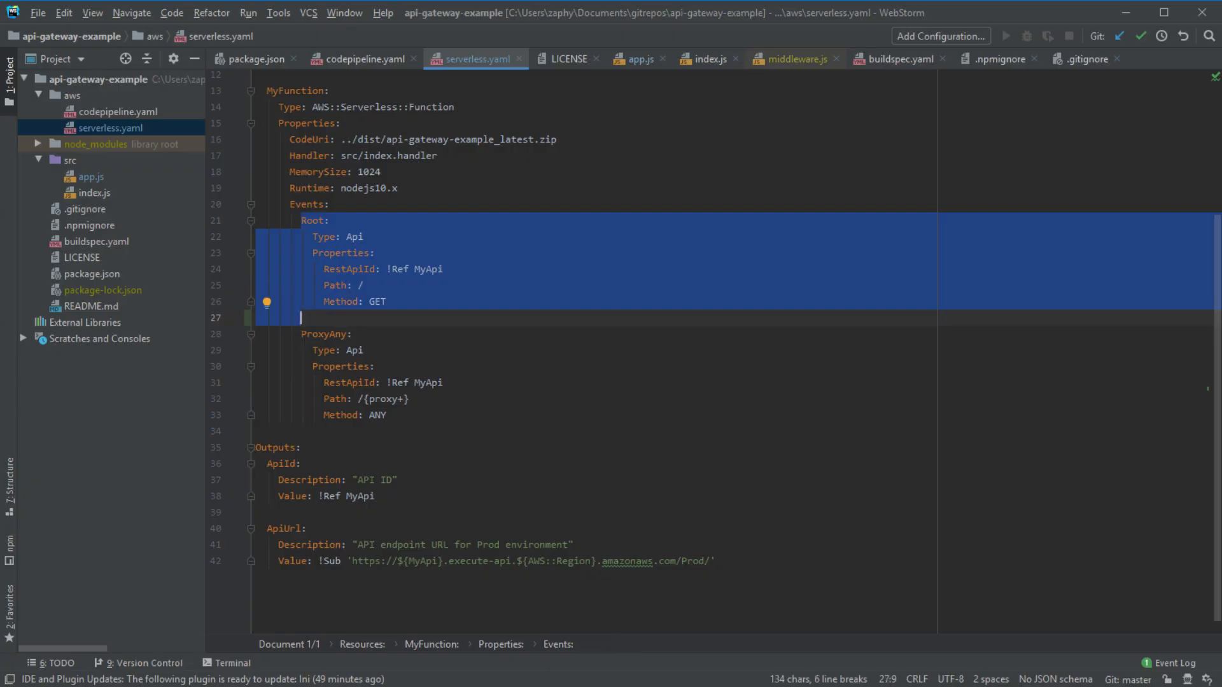
- Paste a copy of the Root event and align it with ProxyAny, removing the blank line
key("Escape")
key("ctrl+v")
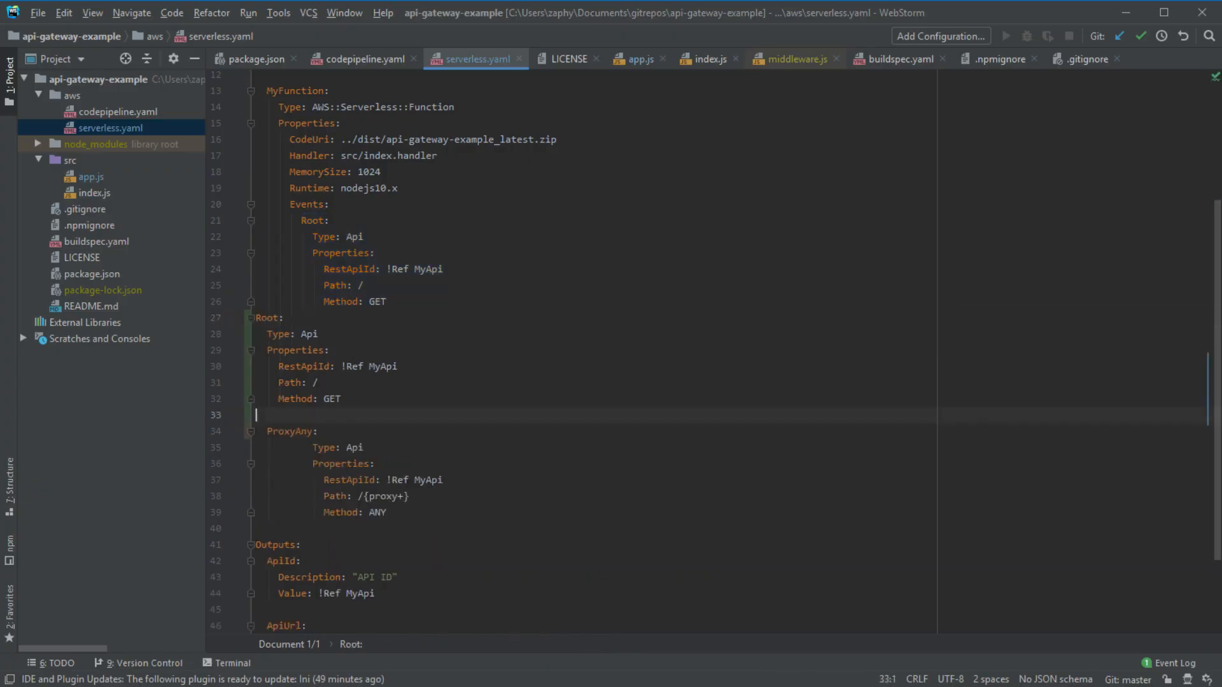
key("shift+Up")
key("shift+Up")
key("shift+Up")
key("shift+Up")
key("shift+Up")
key("shift+Up")
key("Tab")
key("Tab")
key("Tab")
key("Tab")
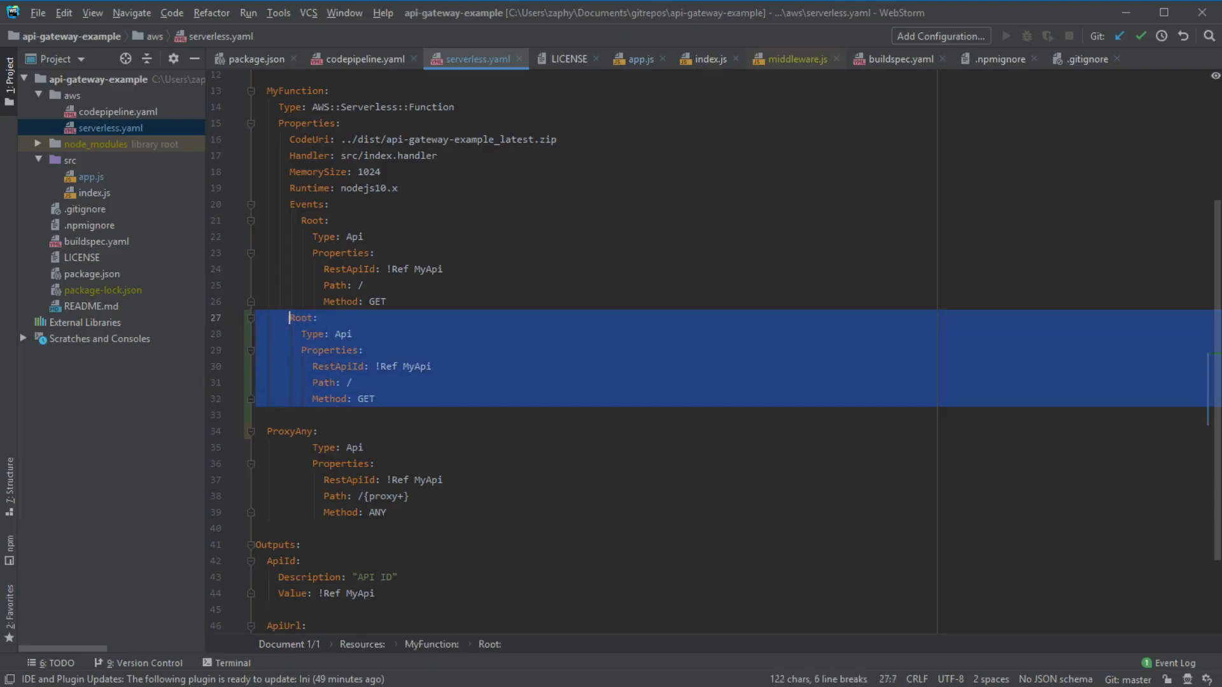
key("Down")
key("Down")
key("Down")
key("Down")
key("Down")
key("Down")
key("Down")
key("Home")
key("Tab")
key("Tab")
key("Tab")
key("Up")
key("BackSpace")
key("Up")
key("Up")
key("Up")
key("Up")
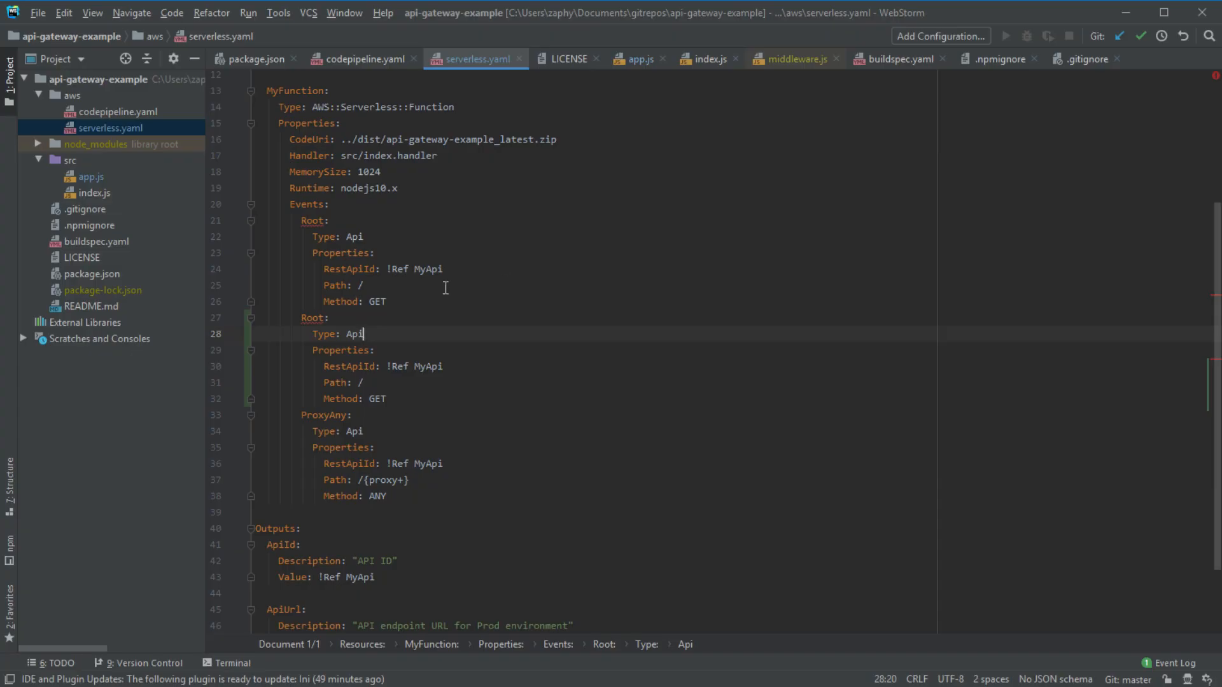
- Rename the duplicated event to User and set its Path to /user
left_click(382, 386)
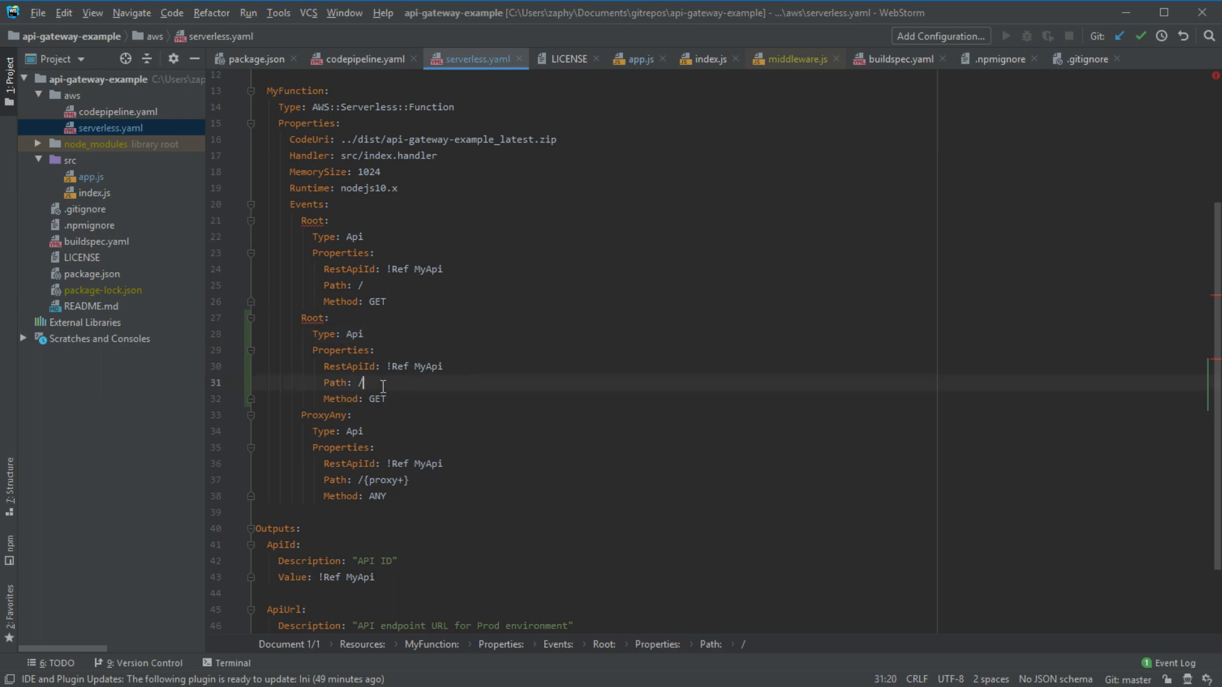
type("user")
double_click(312, 317)
type("User:")
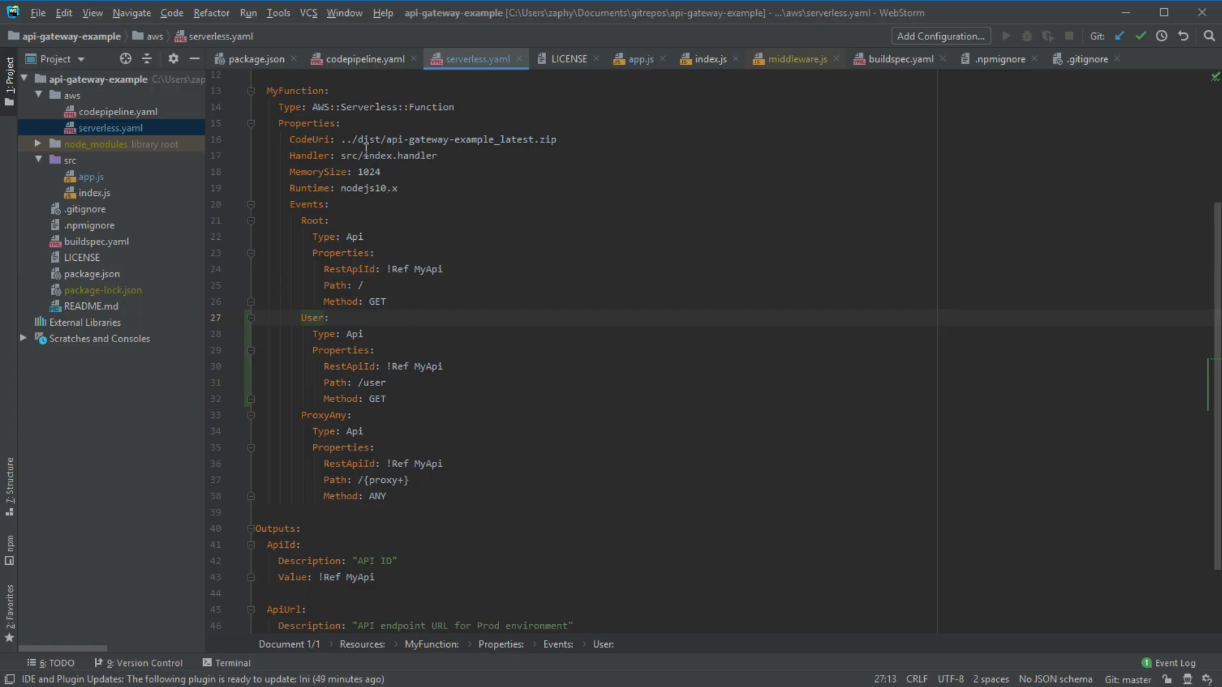
left_click_drag(267, 99, 477, 496)
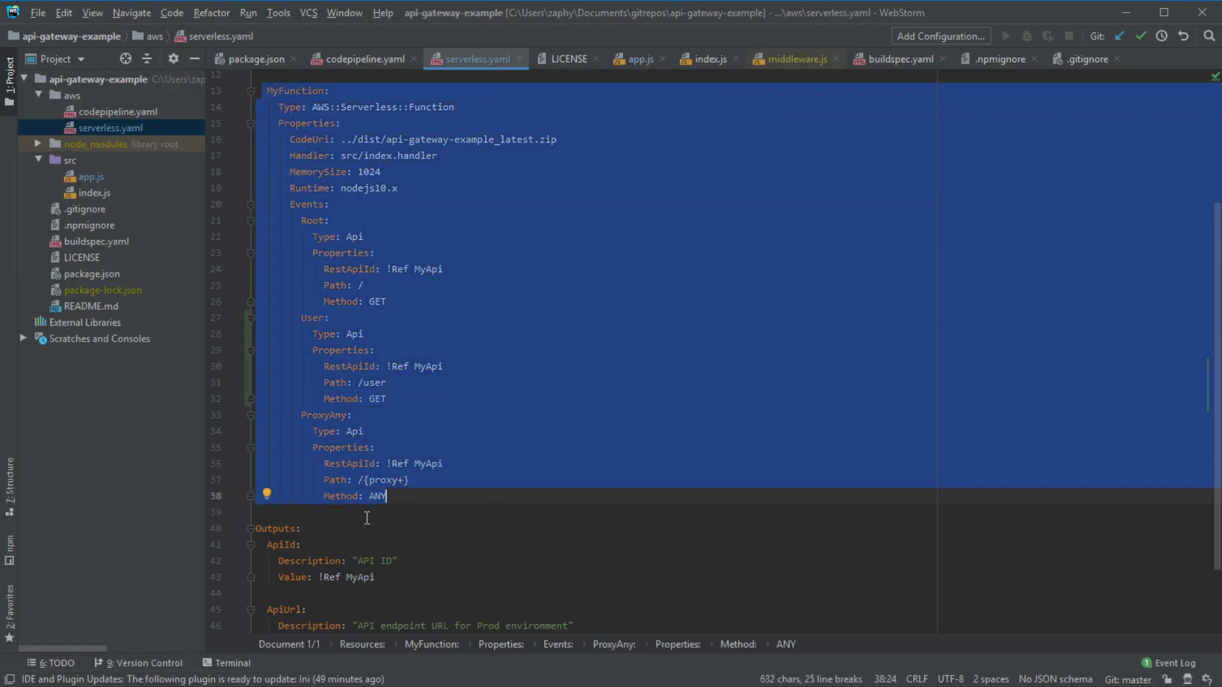
left_click(435, 500)
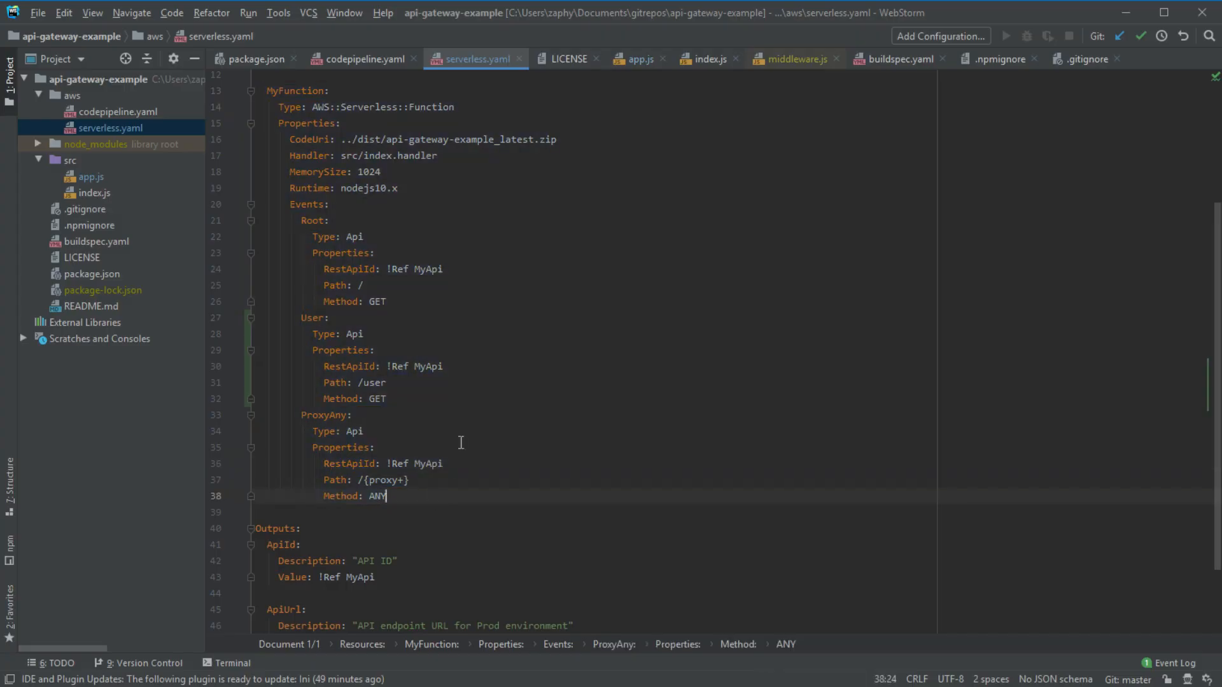
left_click_drag(471, 494, 256, 86)
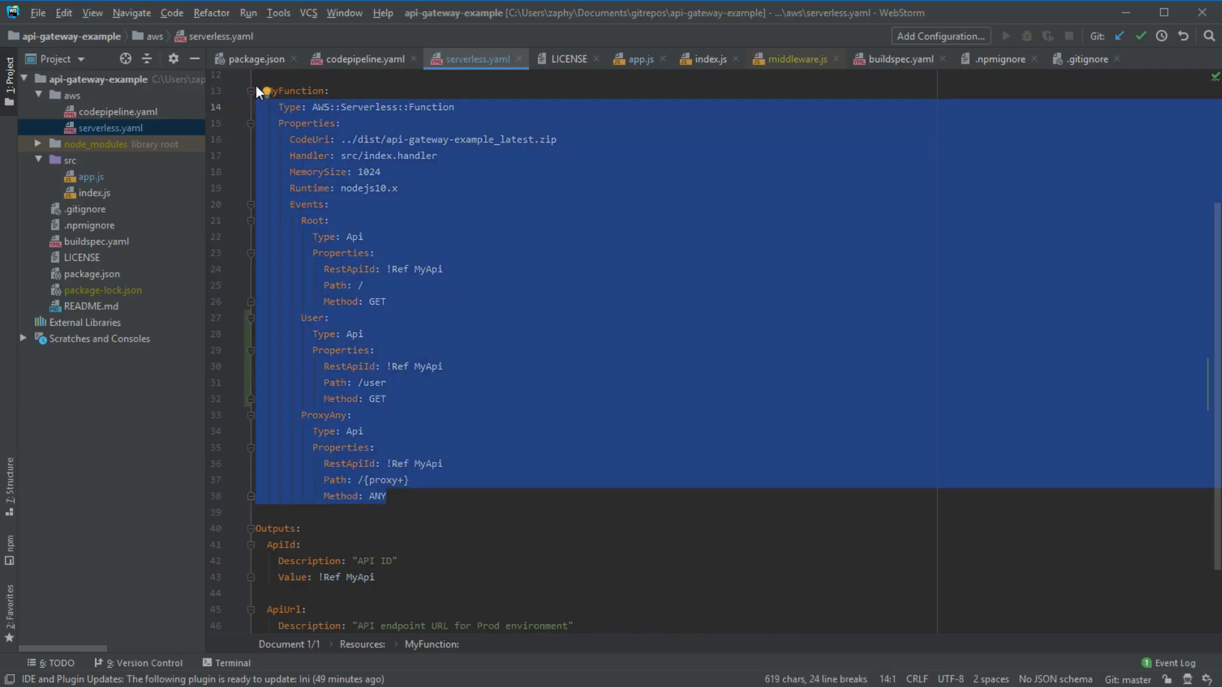
double_click(283, 91)
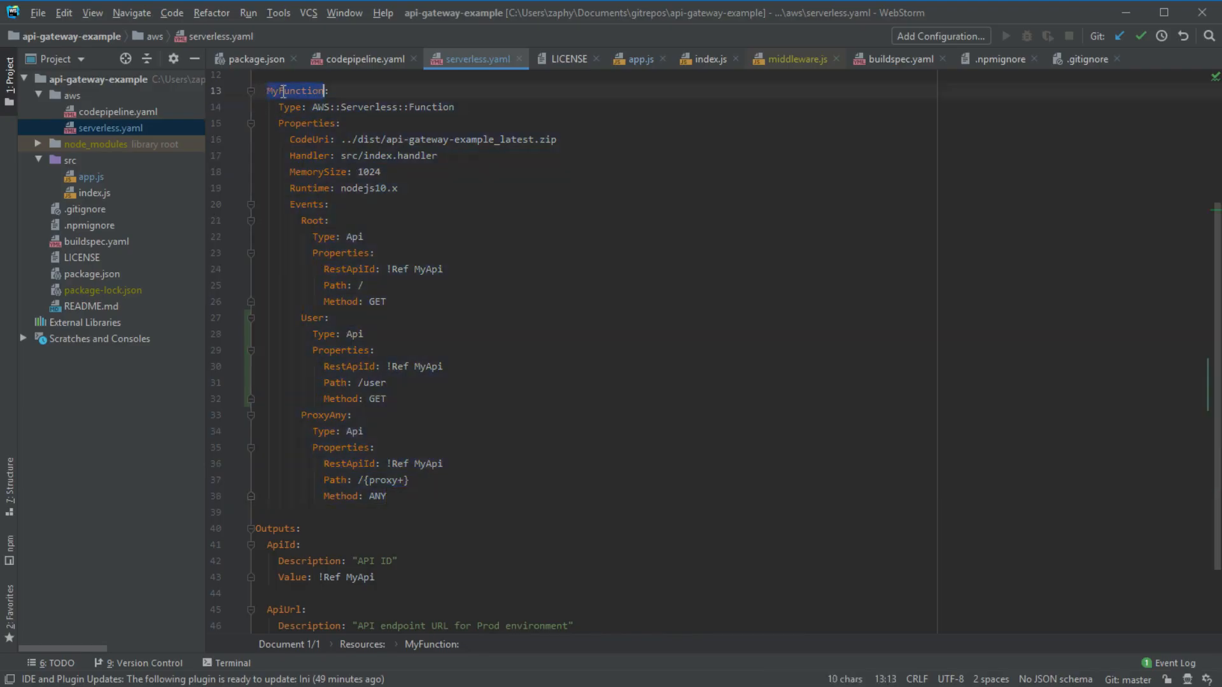
left_click(311, 220)
left_click(311, 318)
left_click(318, 415)
left_click(328, 496)
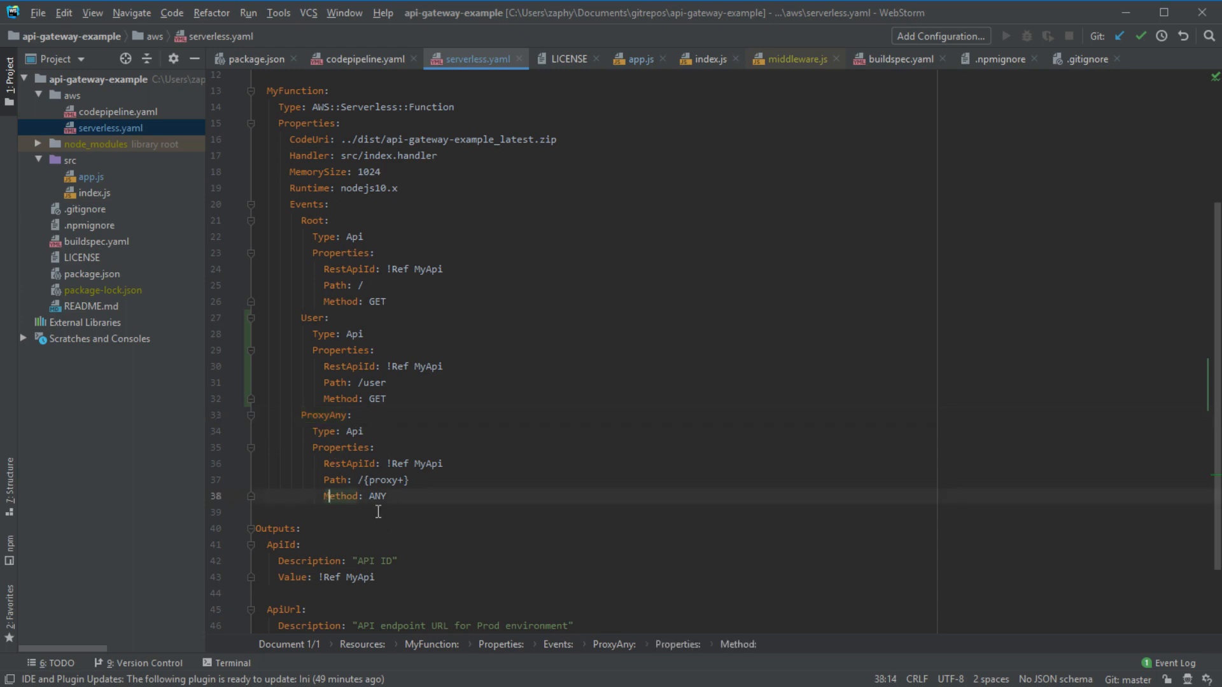
left_click_drag(455, 496, 239, 192)
left_click_drag(414, 159, 221, 97)
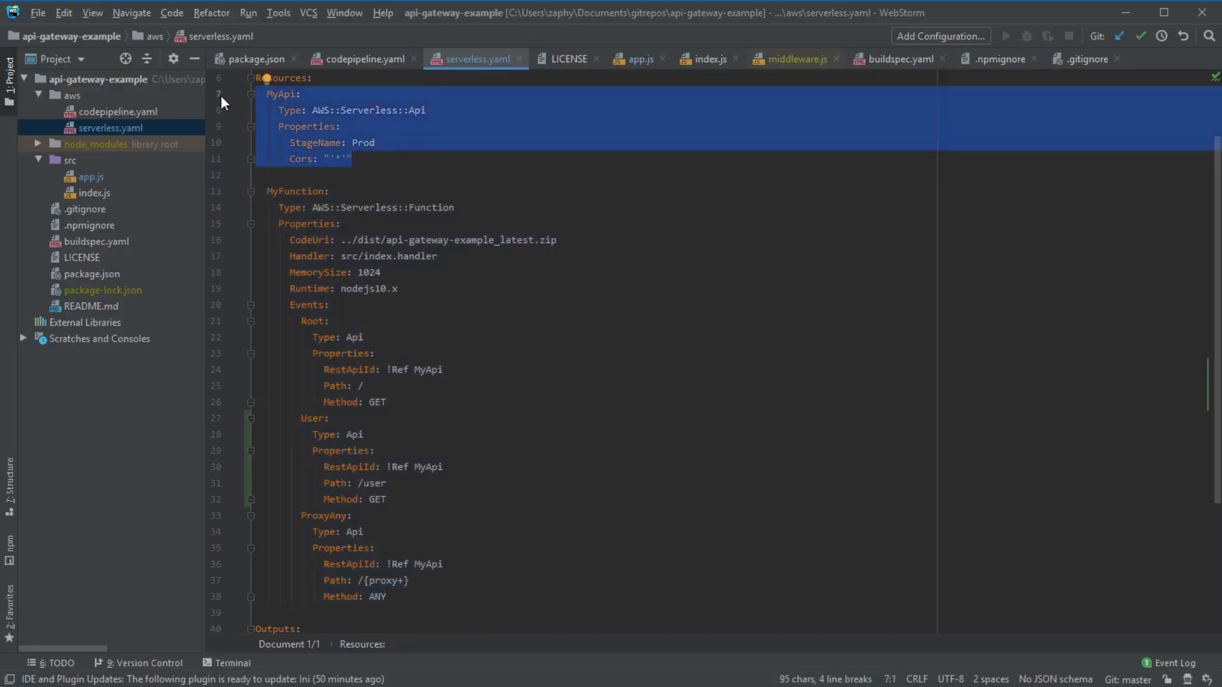
left_click(390, 159)
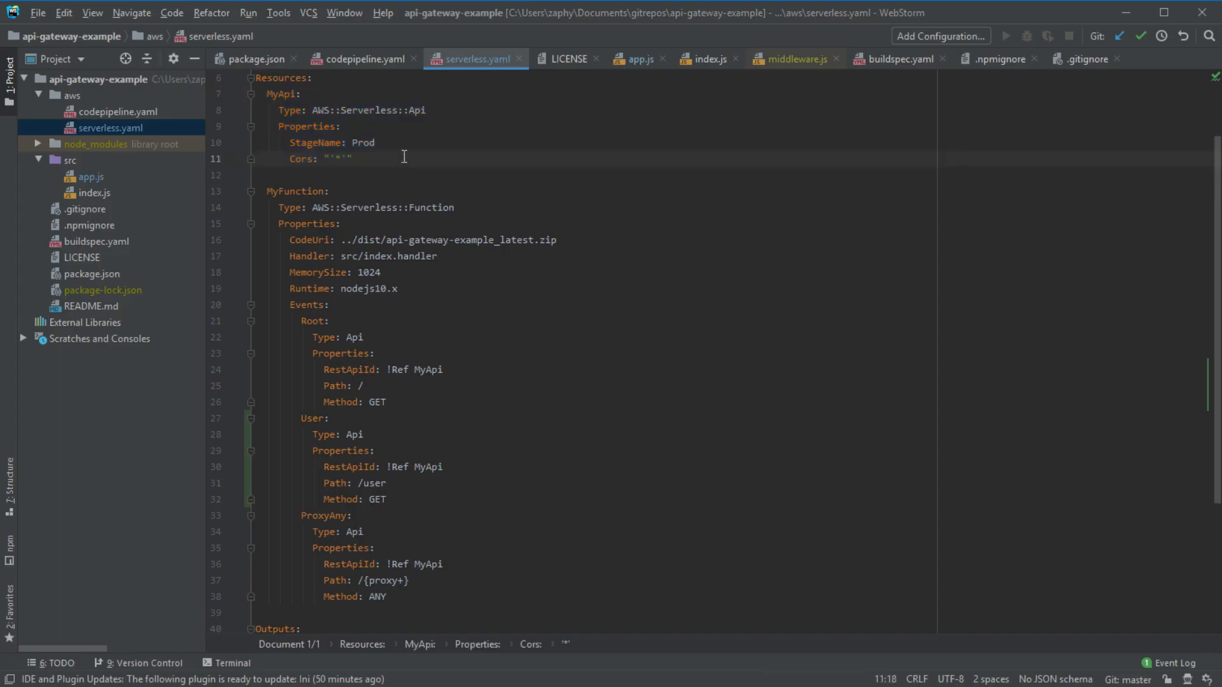
left_click_drag(403, 156, 185, 92)
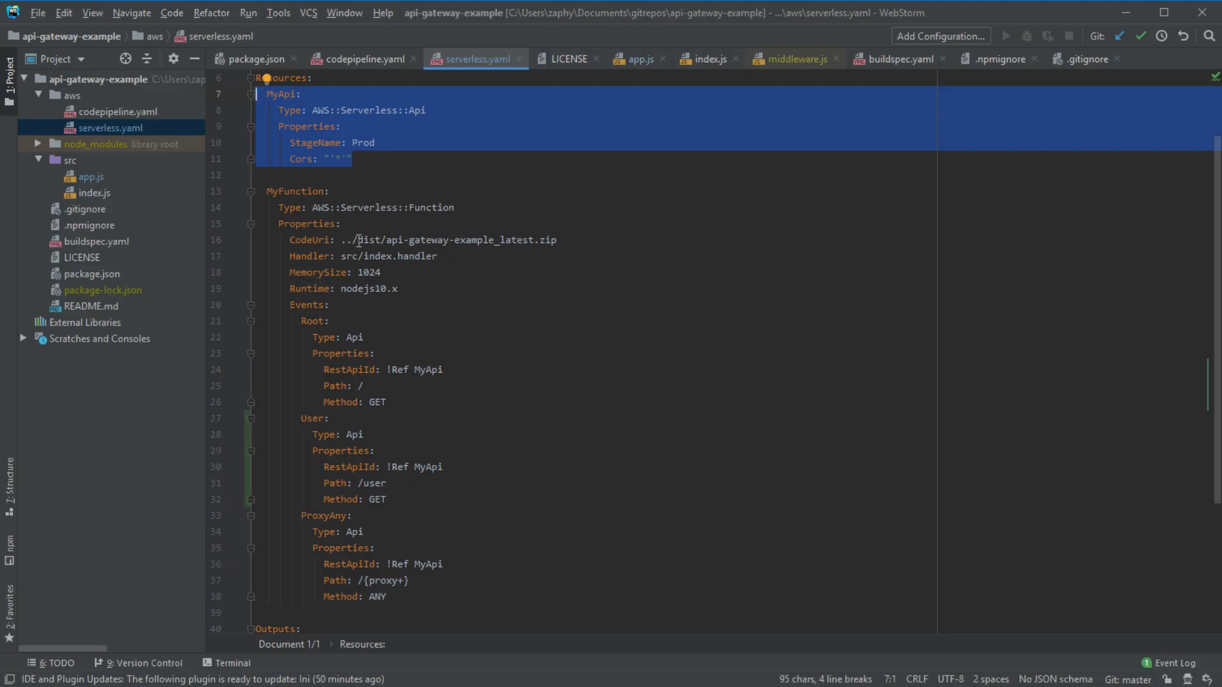
scroll(377, 258, "down", 3)
scroll(404, 280, "up", 3)
left_click(406, 596)
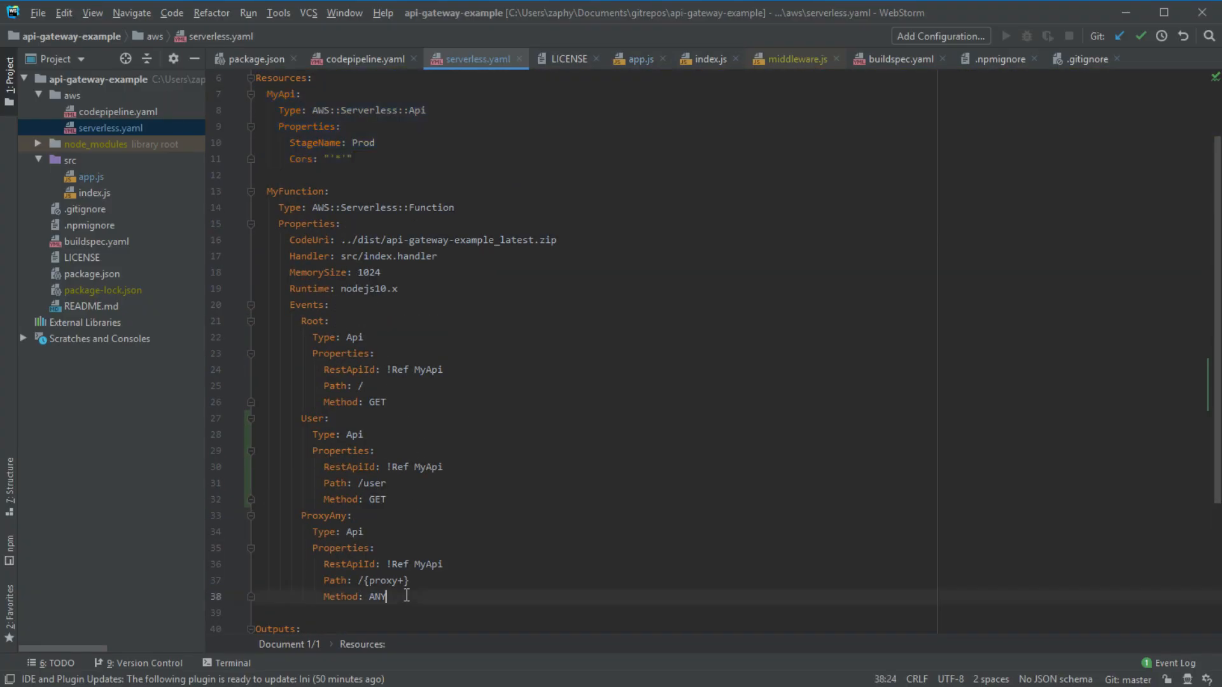
scroll(416, 539, "down", 3)
scroll(420, 509, "up", 2)
scroll(422, 476, "down", 1)
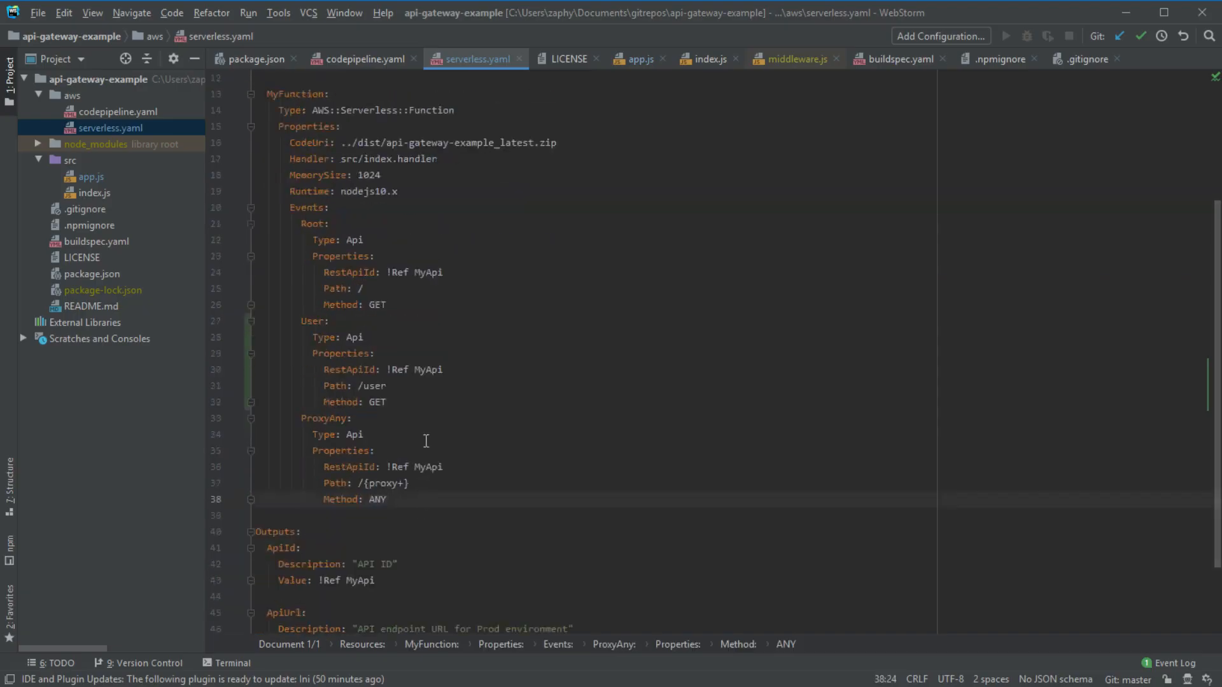
double_click(307, 323)
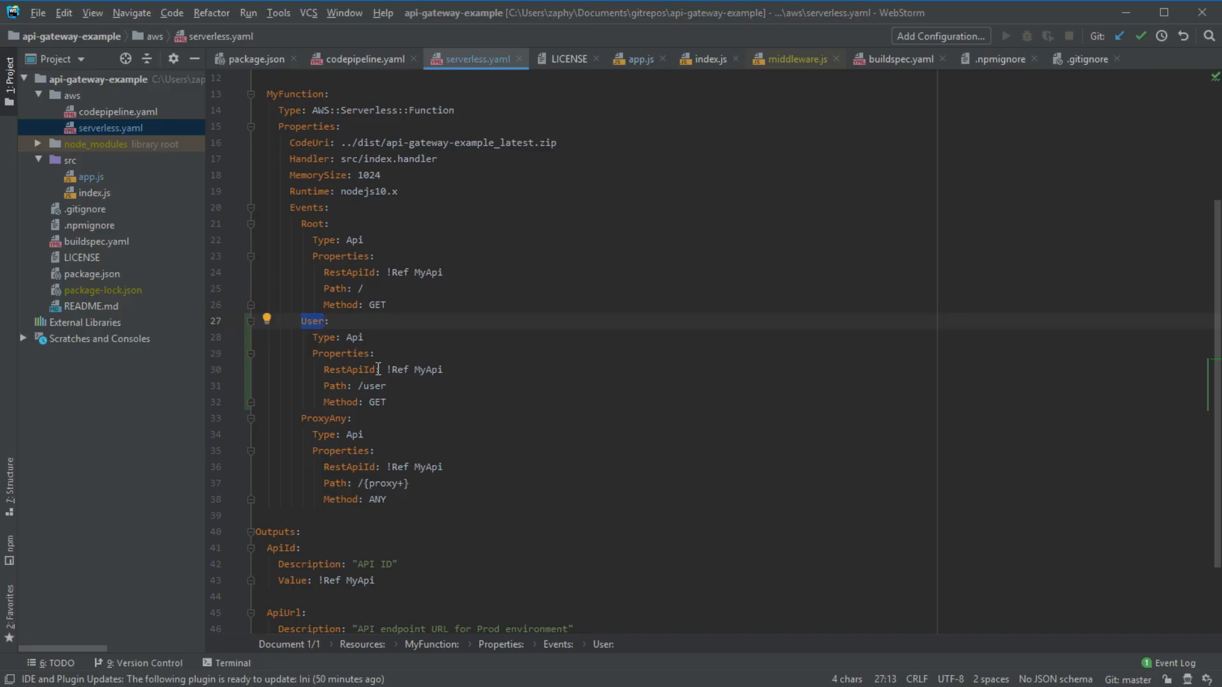
double_click(354, 338)
left_click(447, 372)
double_click(308, 321)
type("antything:")
key("ctrl+shift+Left")
key("BackSpace")
type("User")
double_click(315, 320)
left_click(441, 370)
left_click_drag(450, 367, 388, 364)
double_click(349, 369)
scroll(375, 191, "up", 2)
left_click(289, 96)
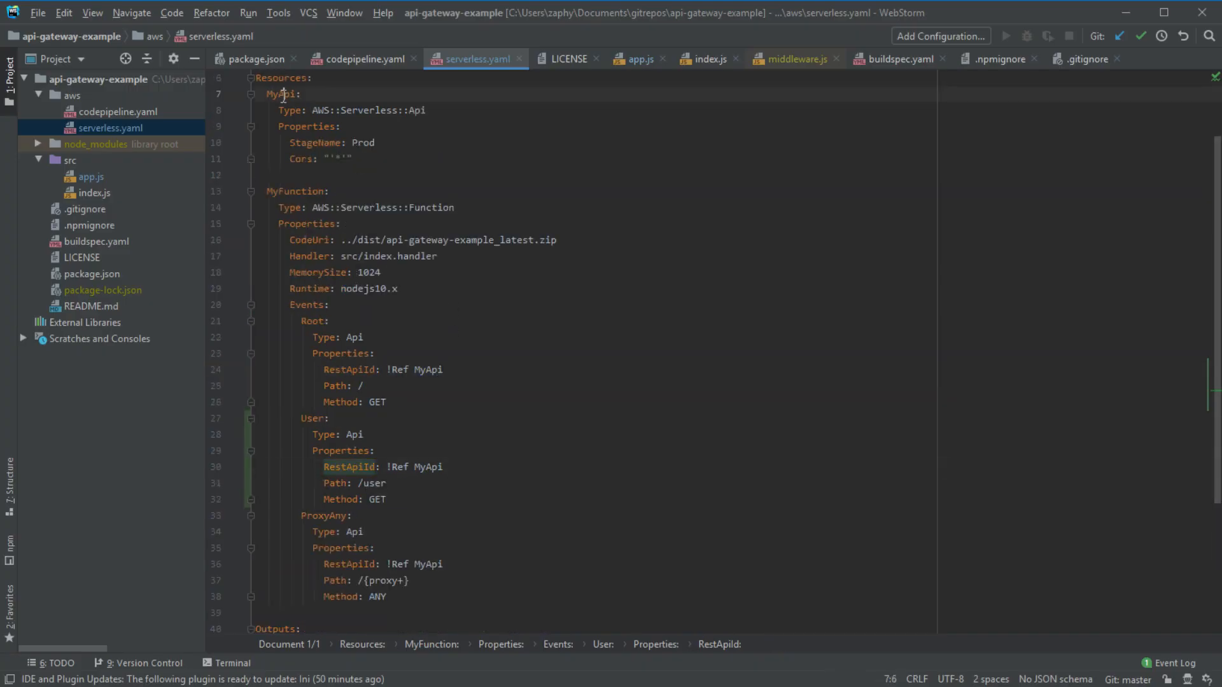
left_click(427, 564)
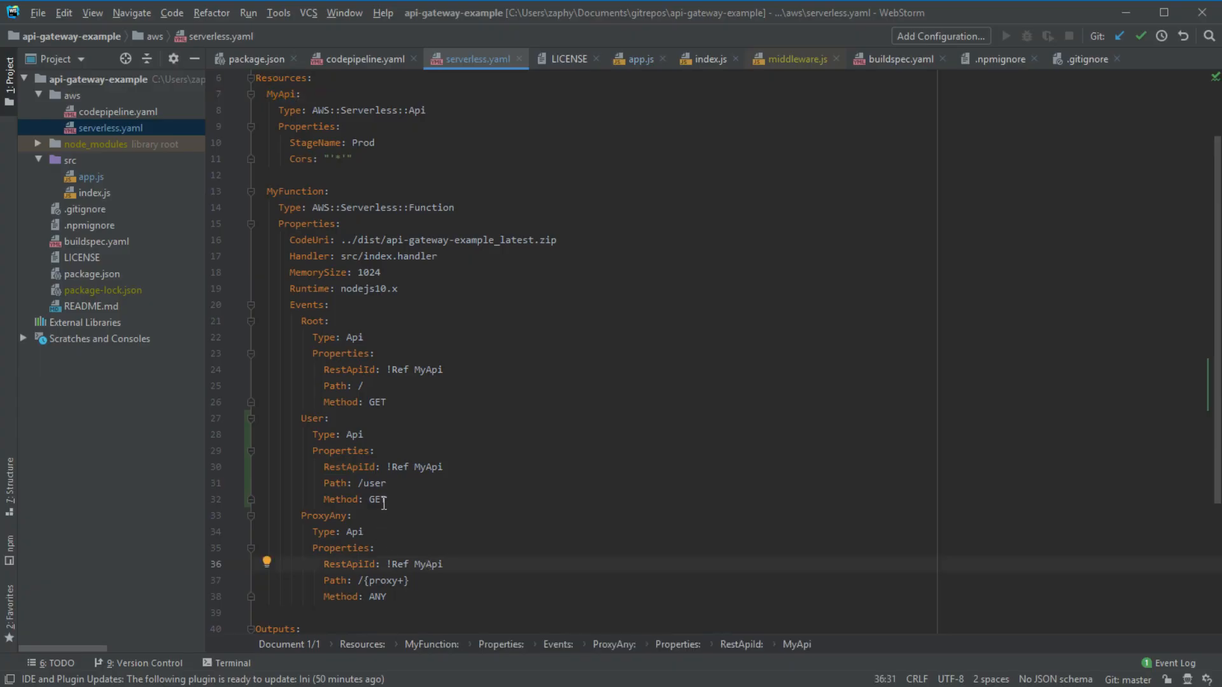
left_click_drag(352, 483, 387, 483)
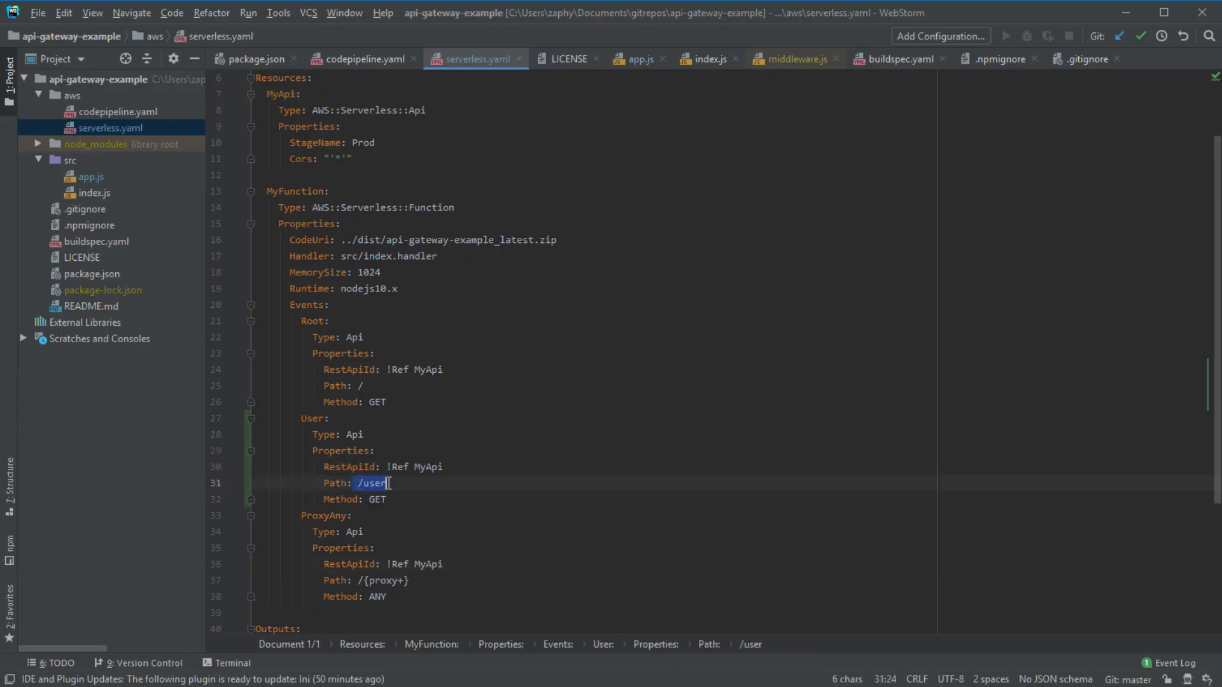
double_click(375, 486)
left_click(355, 483)
left_click_drag(389, 500, 324, 501)
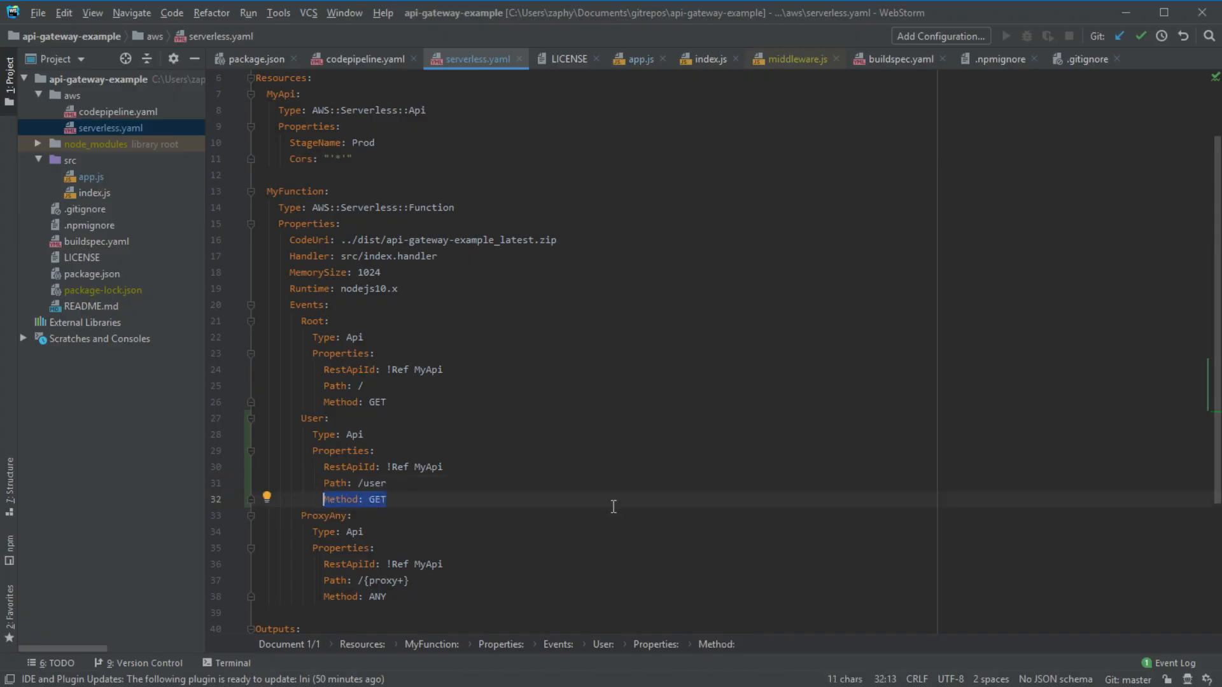
left_click_drag(455, 307, 147, 174)
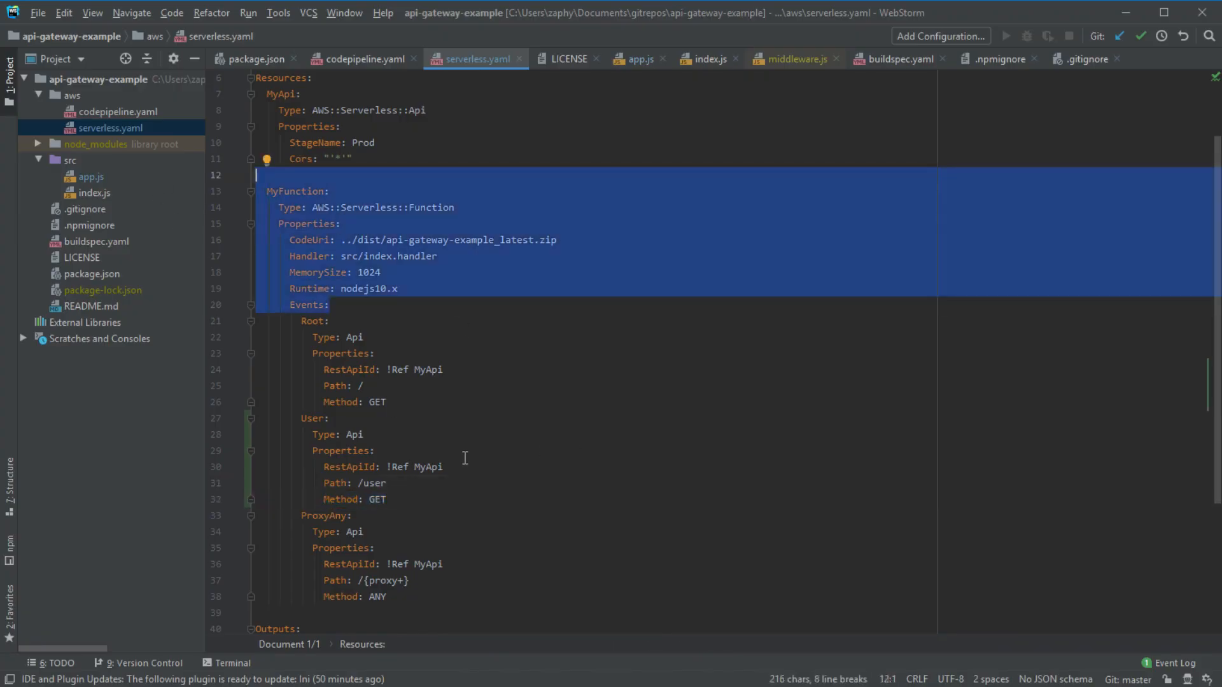
left_click(528, 342)
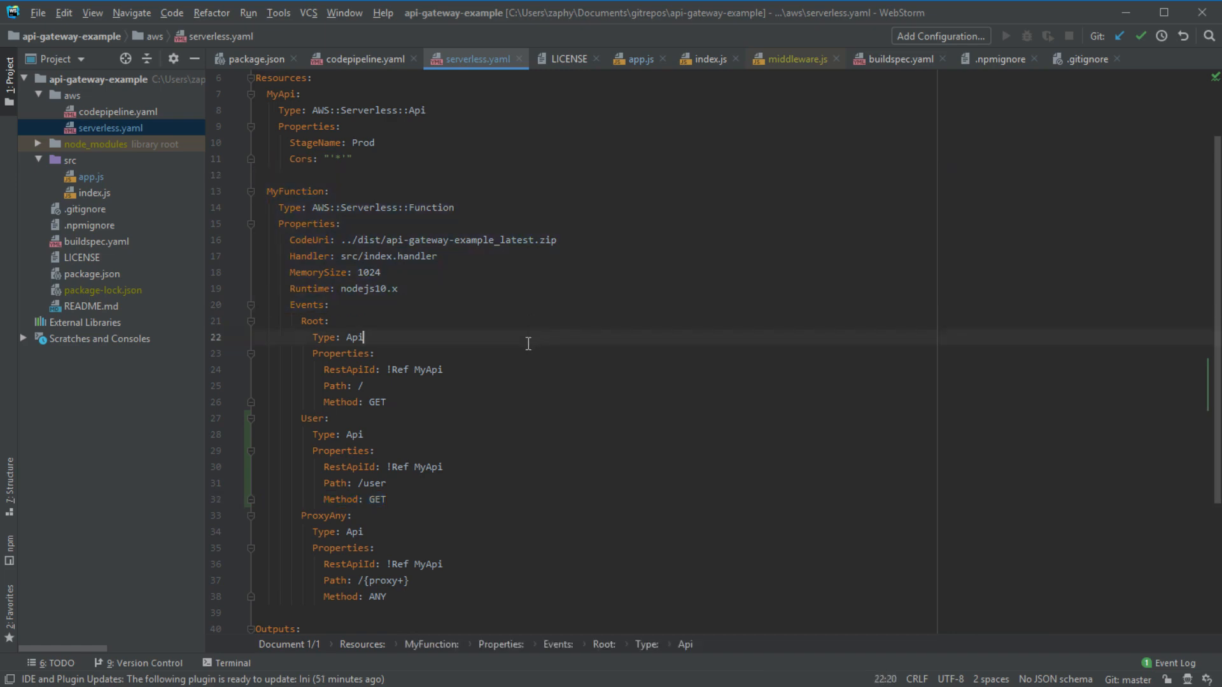
left_click_drag(456, 208, 280, 204)
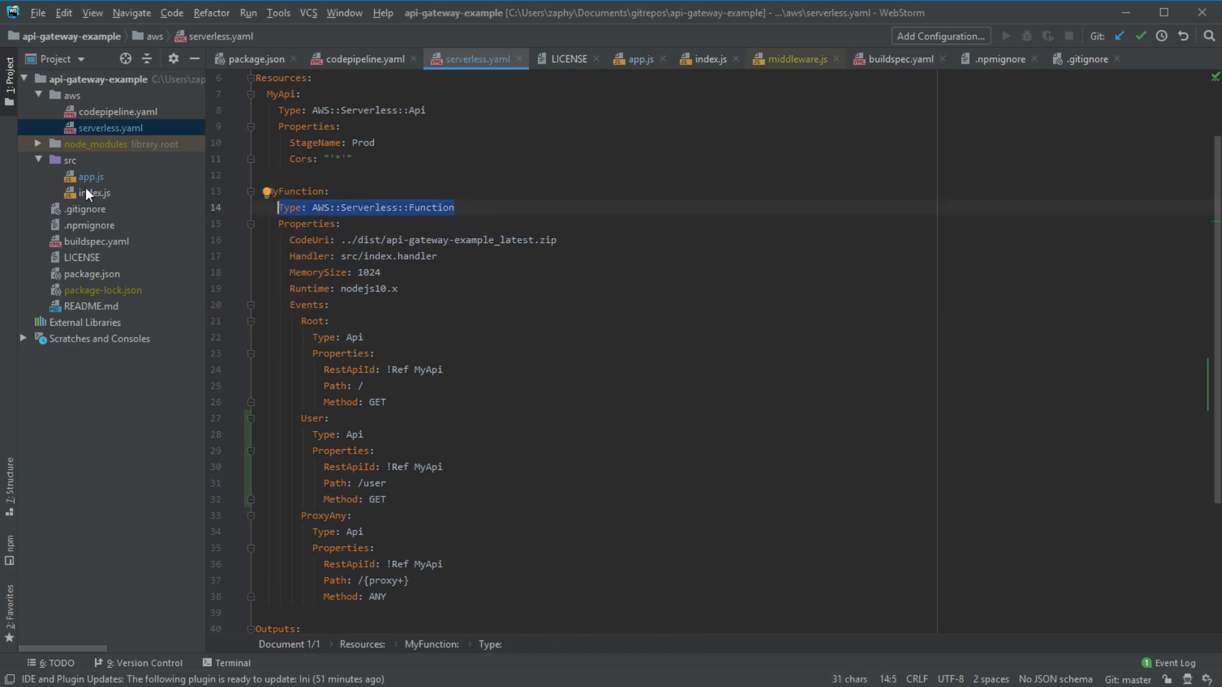
left_click(368, 207)
left_click_drag(456, 208, 309, 206)
left_click_drag(485, 207, 313, 202)
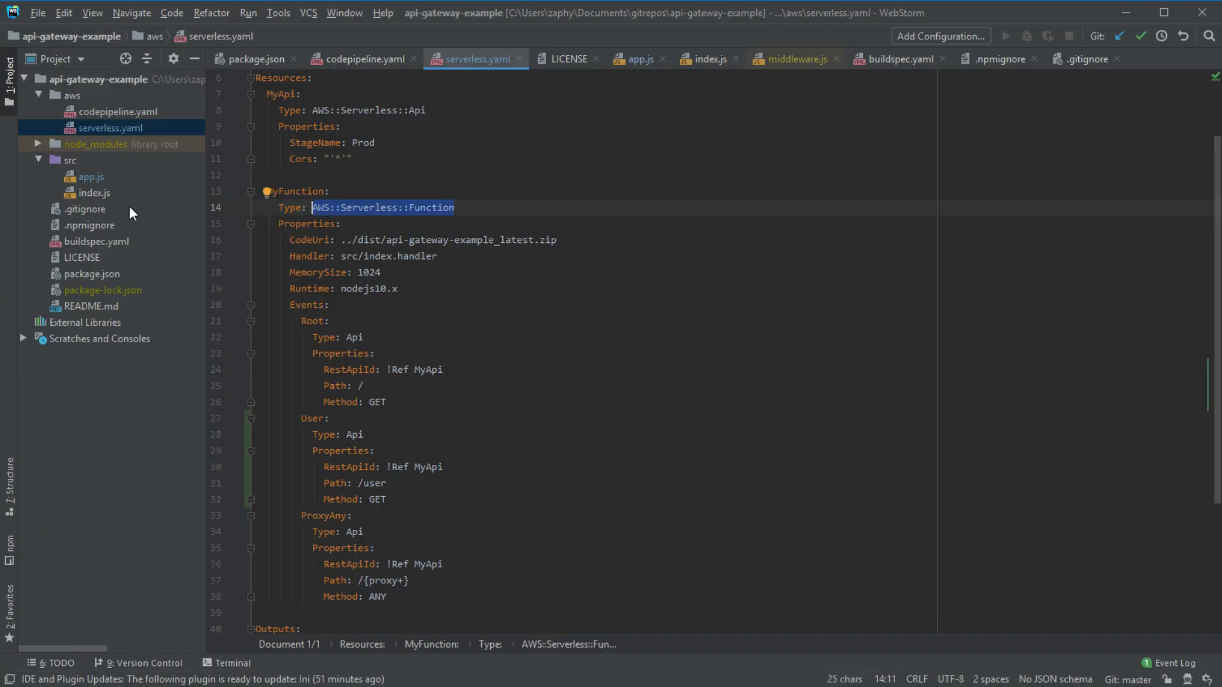
left_click(459, 209)
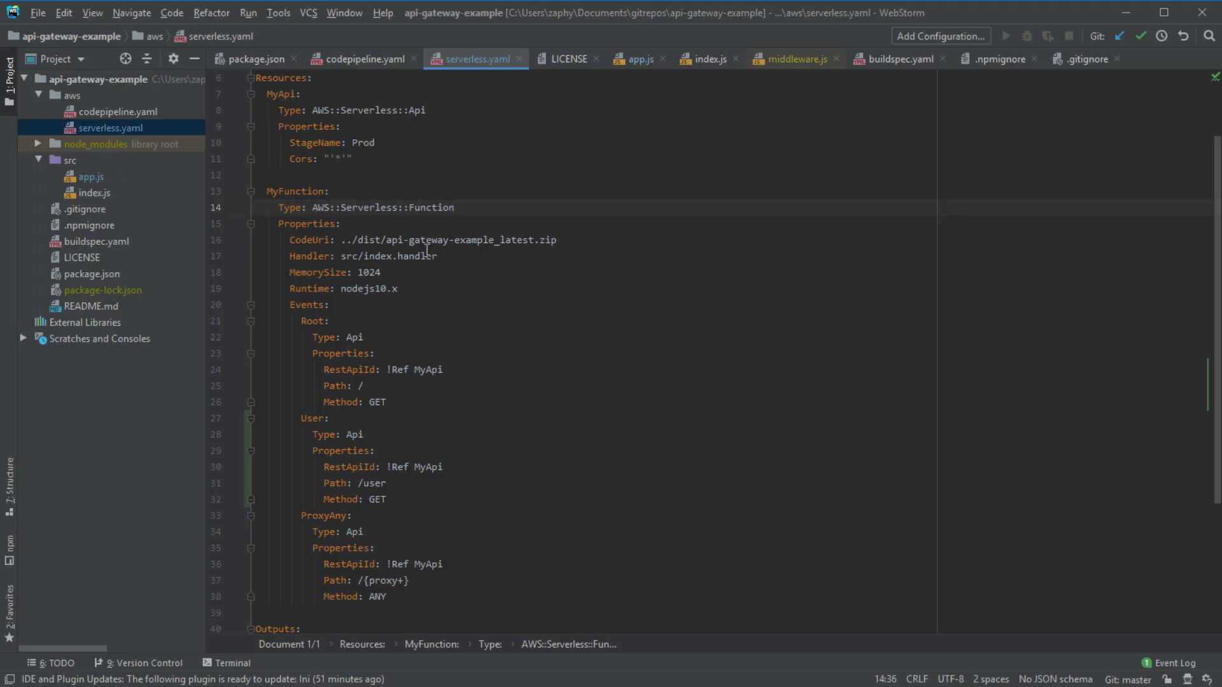
left_click_drag(438, 256, 340, 255)
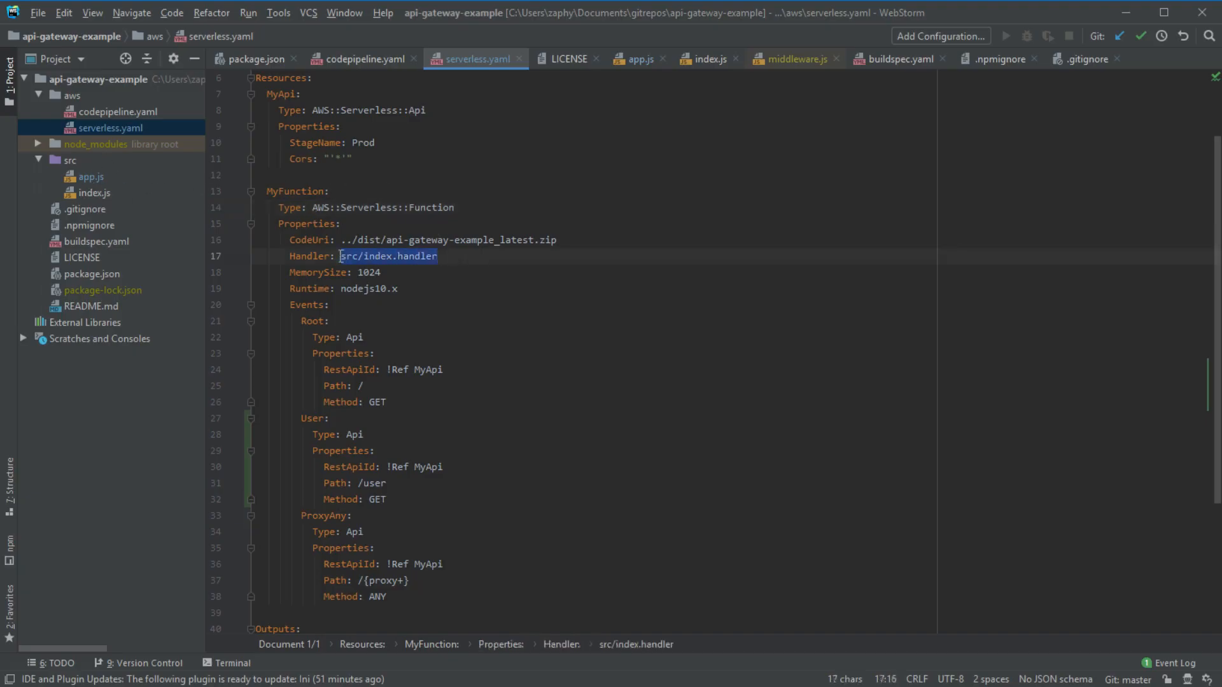
- Check the handler exported by src/index.js, then open aws/serverless.yaml in the editor
double_click(93, 194)
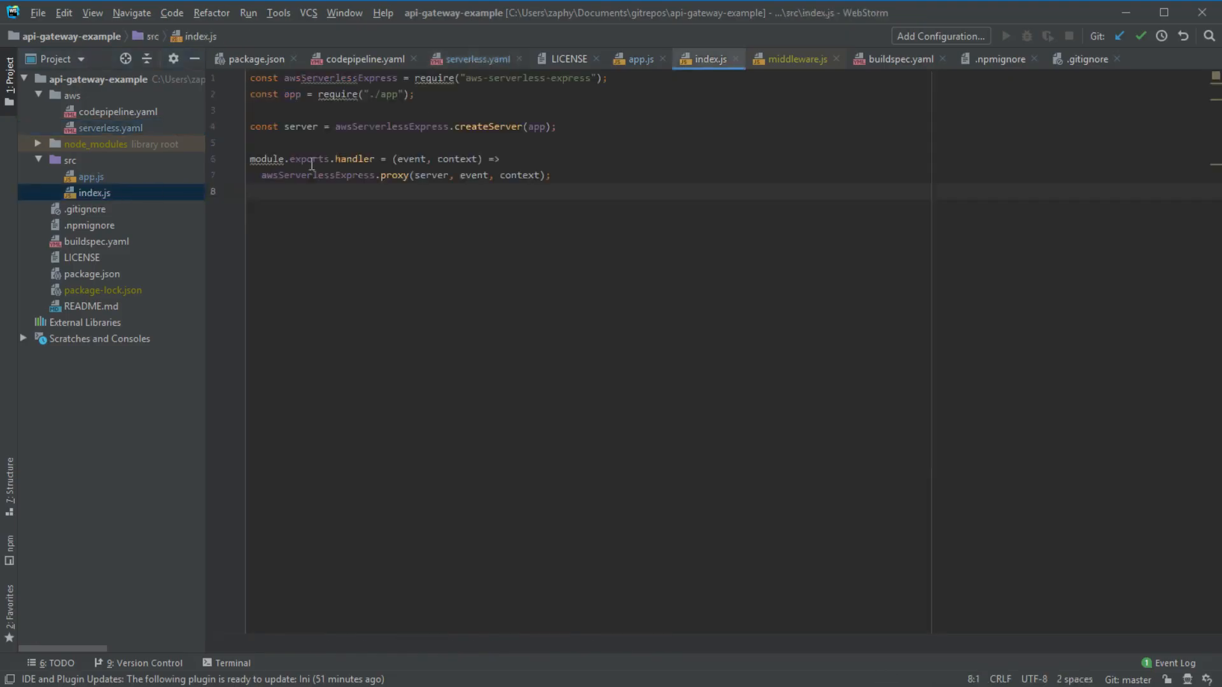
double_click(343, 159)
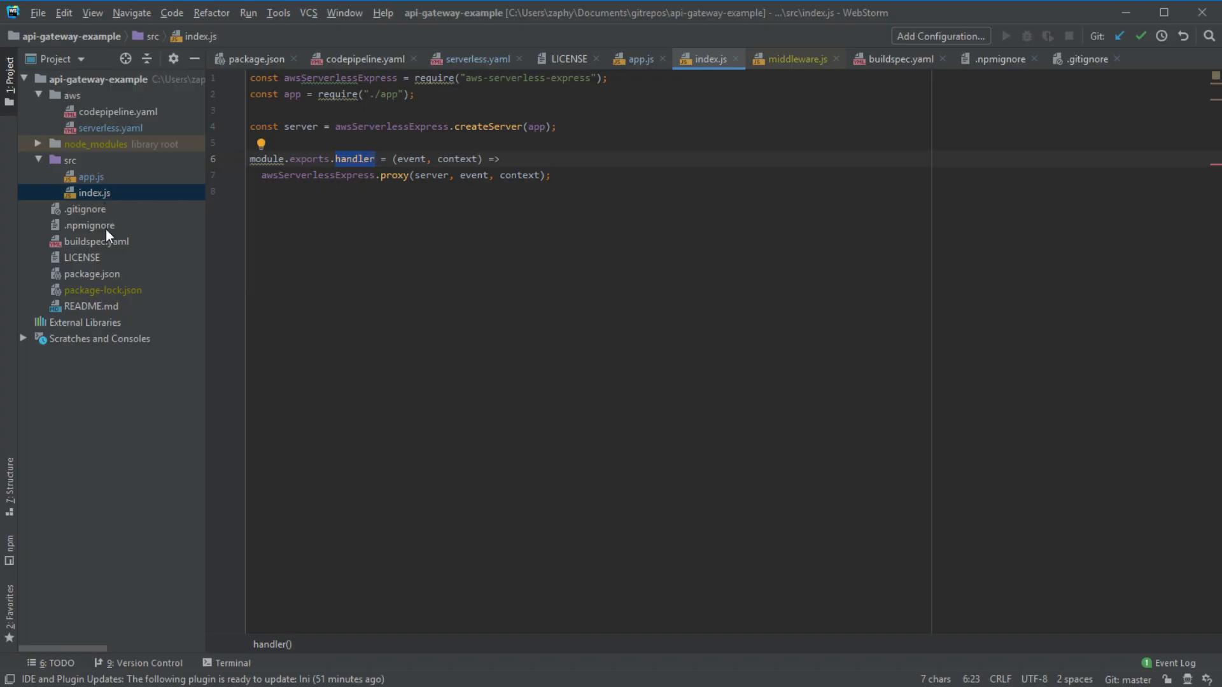
double_click(128, 127)
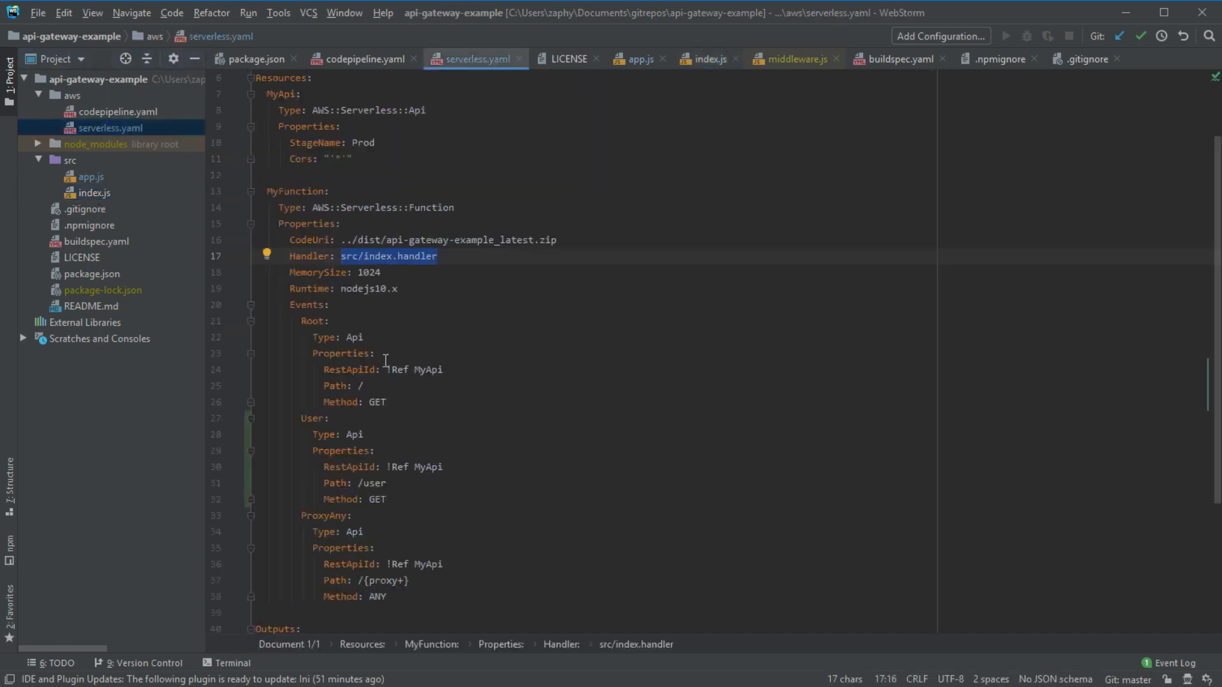
scroll(386, 363, "down", 1)
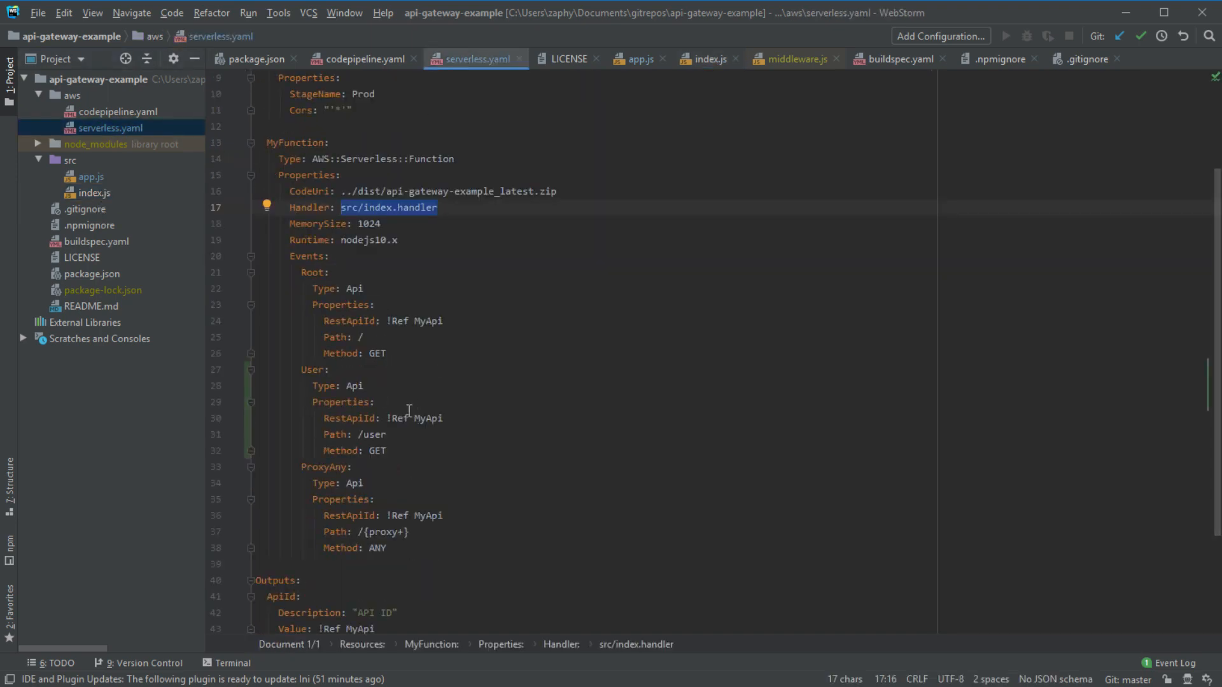
scroll(412, 415, "up", 1)
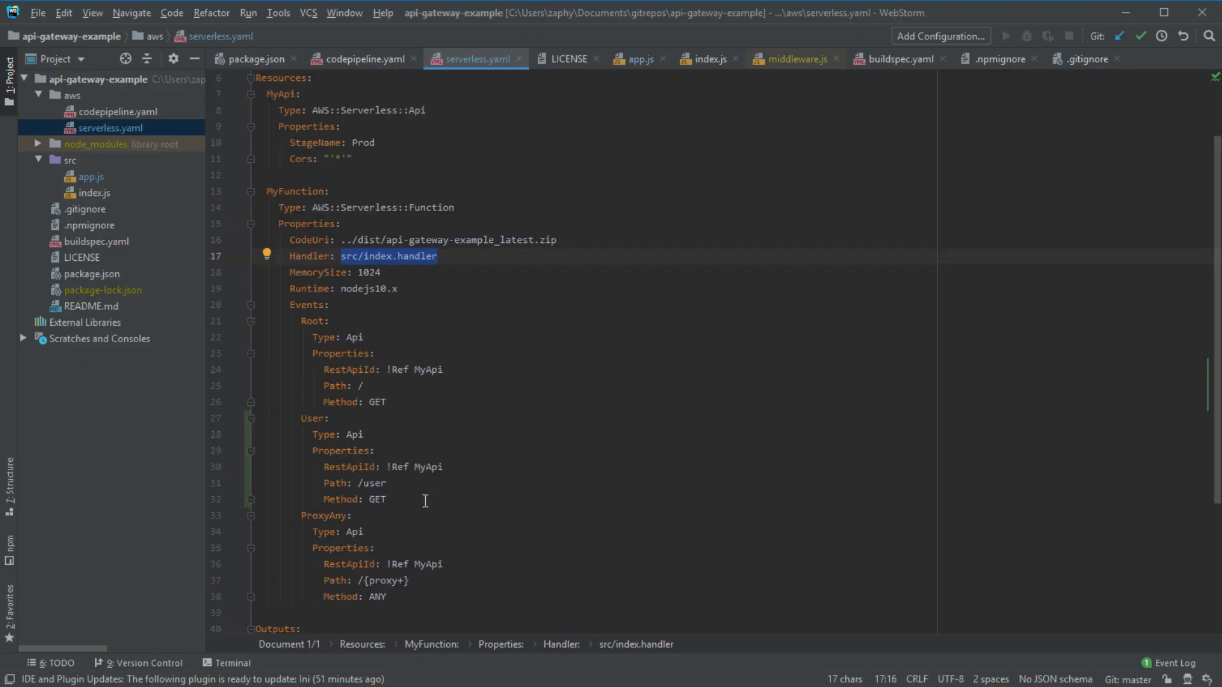
left_click_drag(425, 497, 312, 434)
left_click(363, 155)
left_click_drag(363, 154, 220, 101)
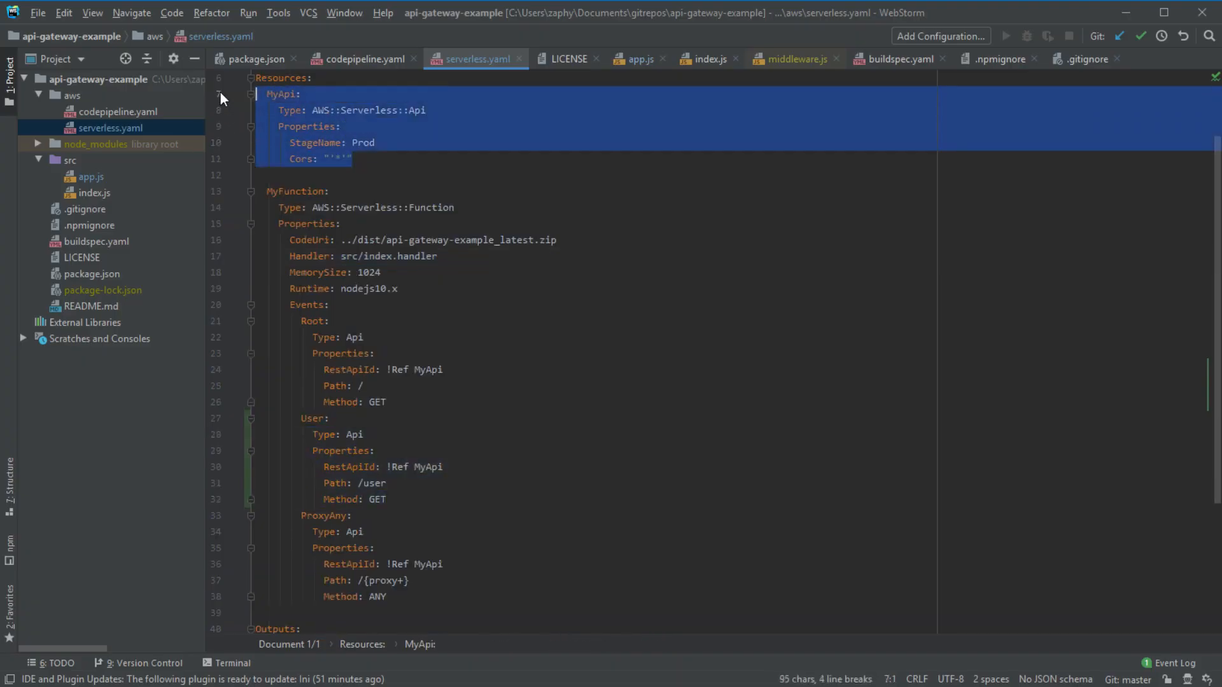
left_click(407, 162)
left_click_drag(407, 161, 220, 99)
left_click(375, 157)
left_click_drag(374, 157, 223, 95)
left_click_drag(420, 497, 229, 417)
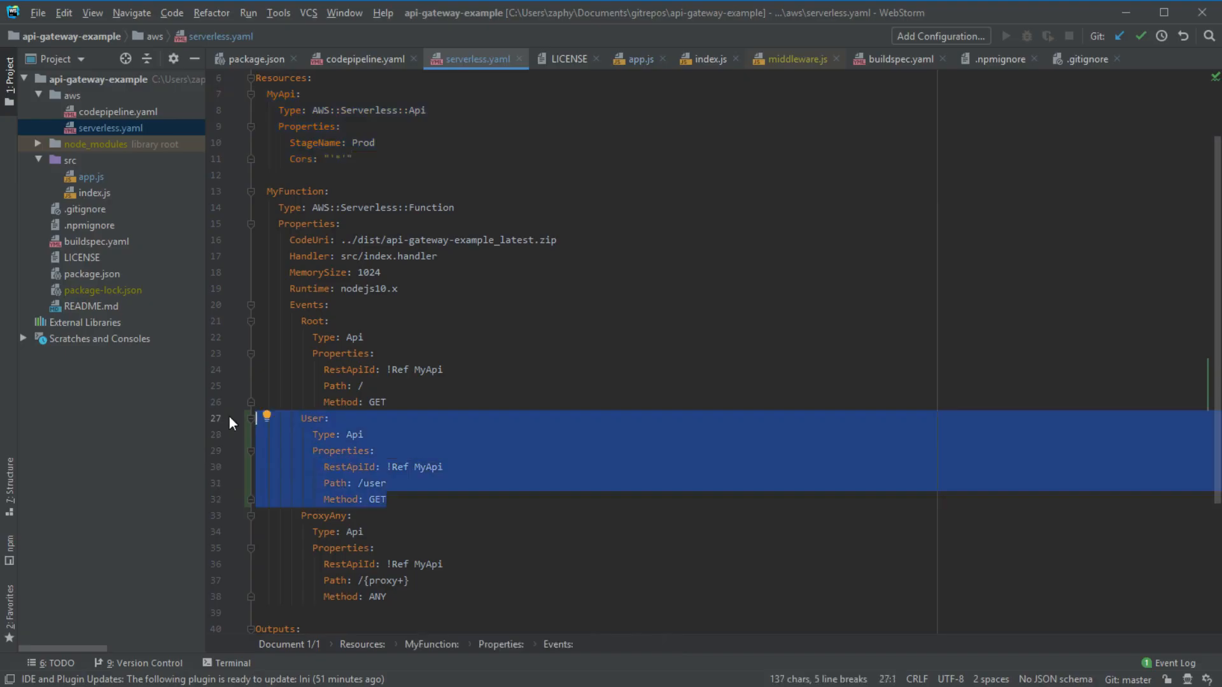
left_click(431, 466)
left_click_drag(421, 499, 239, 420)
left_click_drag(446, 288, 230, 208)
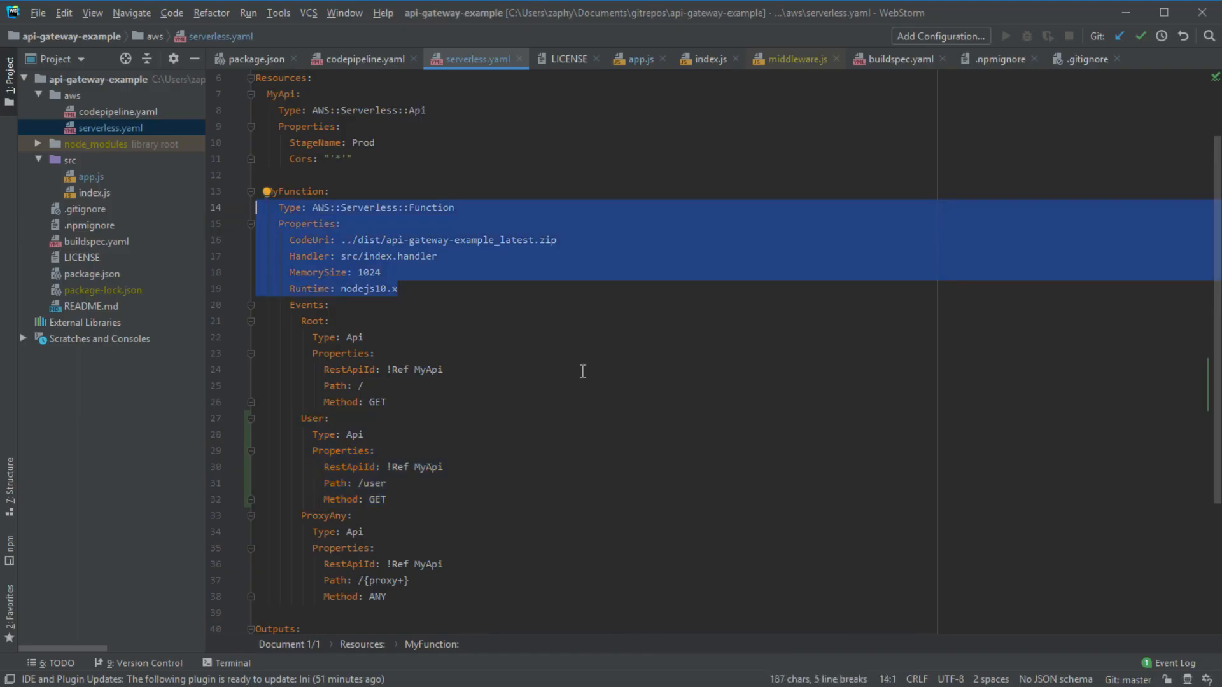
left_click(550, 323)
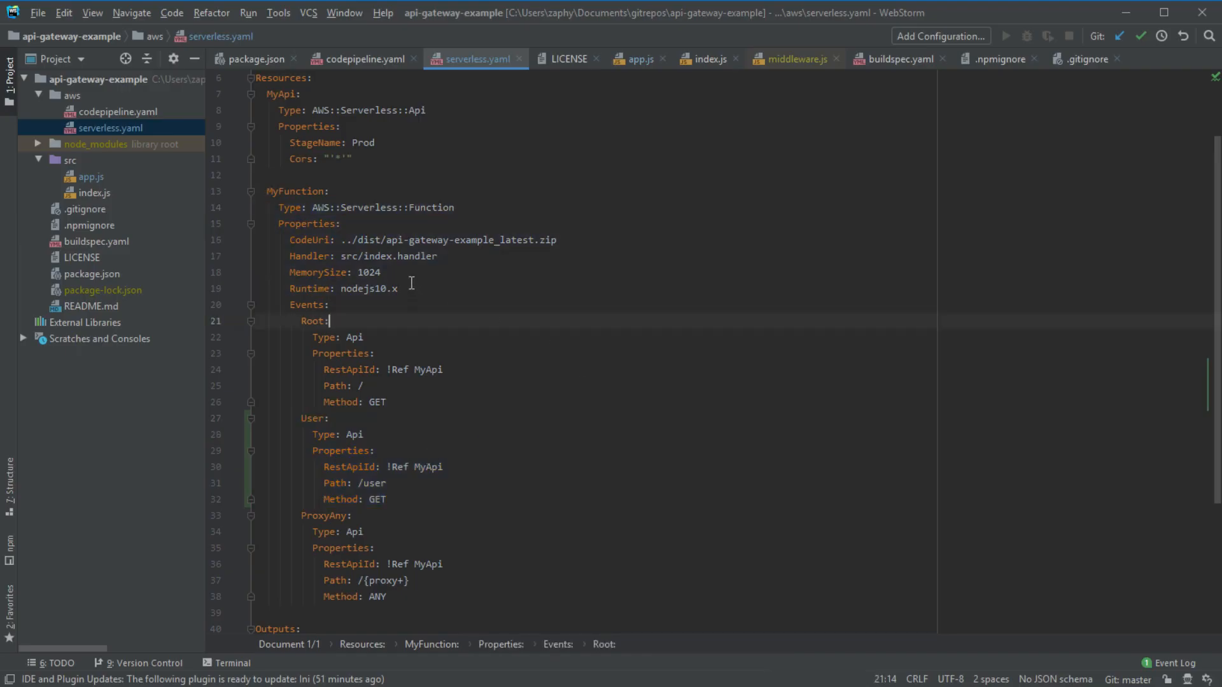
left_click(545, 281)
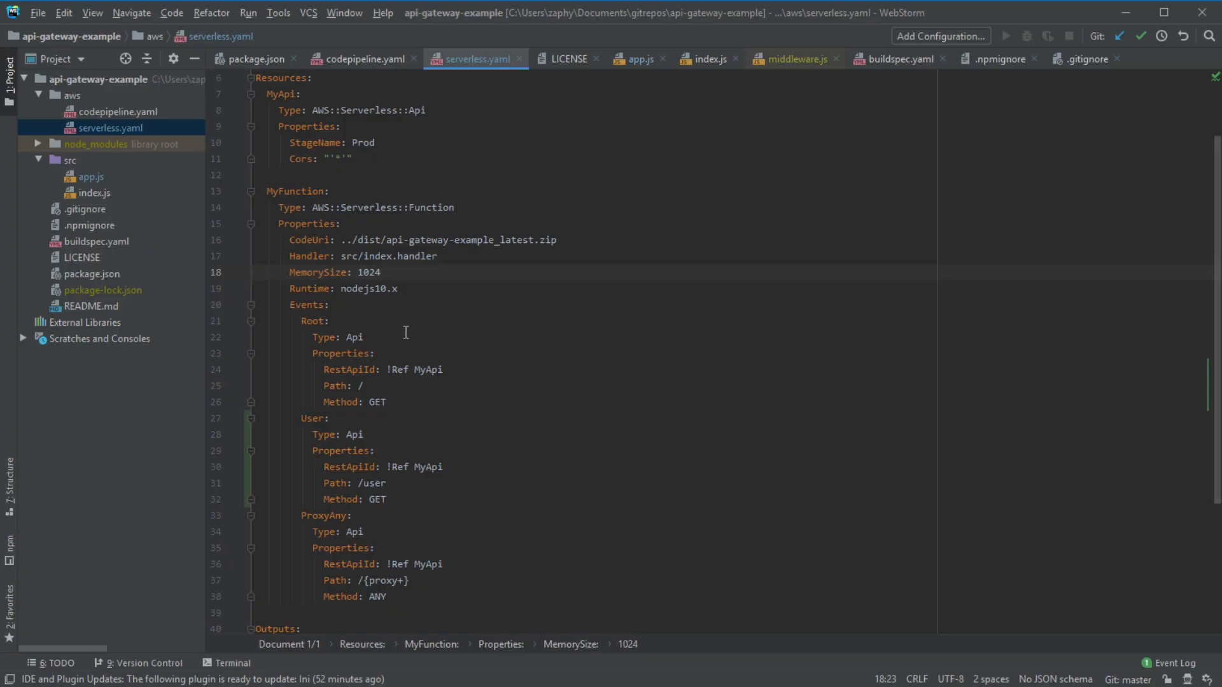
double_click(84, 177)
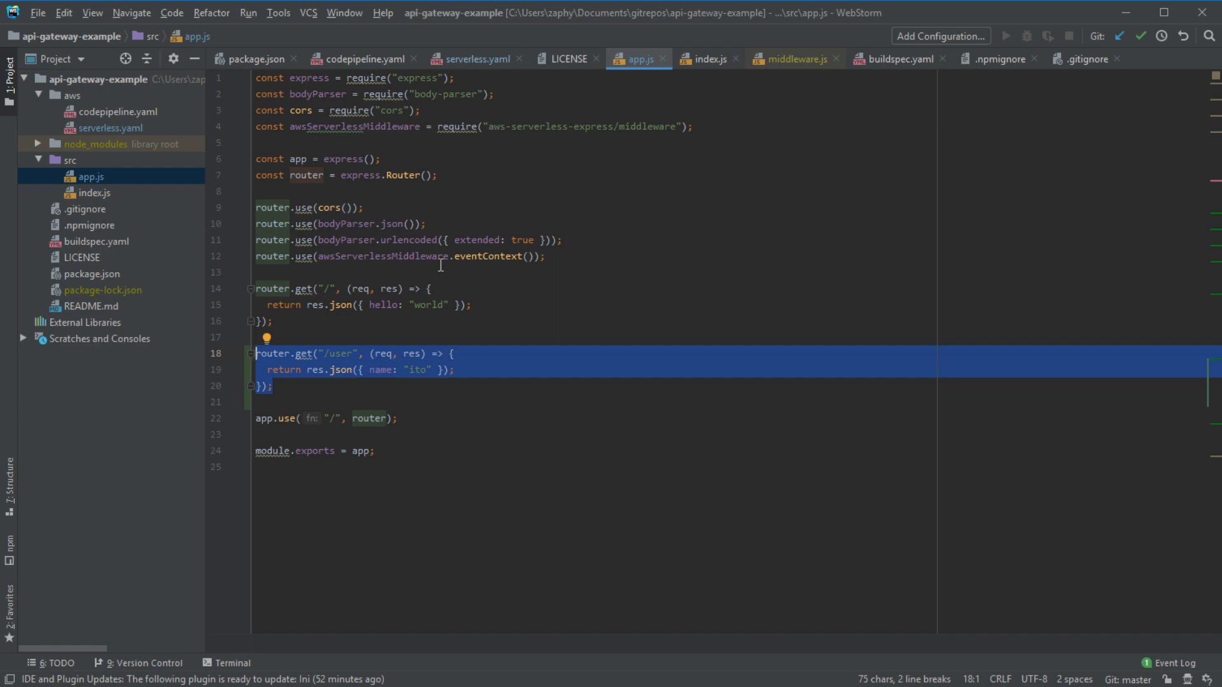
double_click(110, 127)
left_click_drag(278, 207, 518, 279)
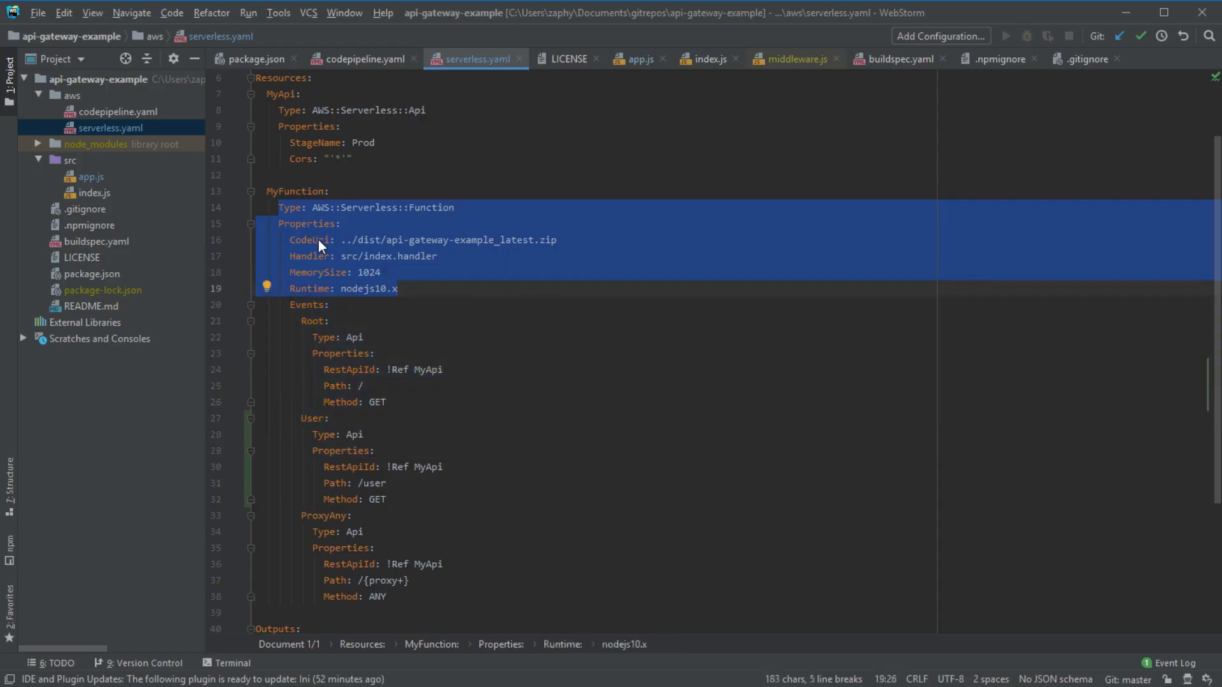
left_click_drag(421, 167, 235, 90)
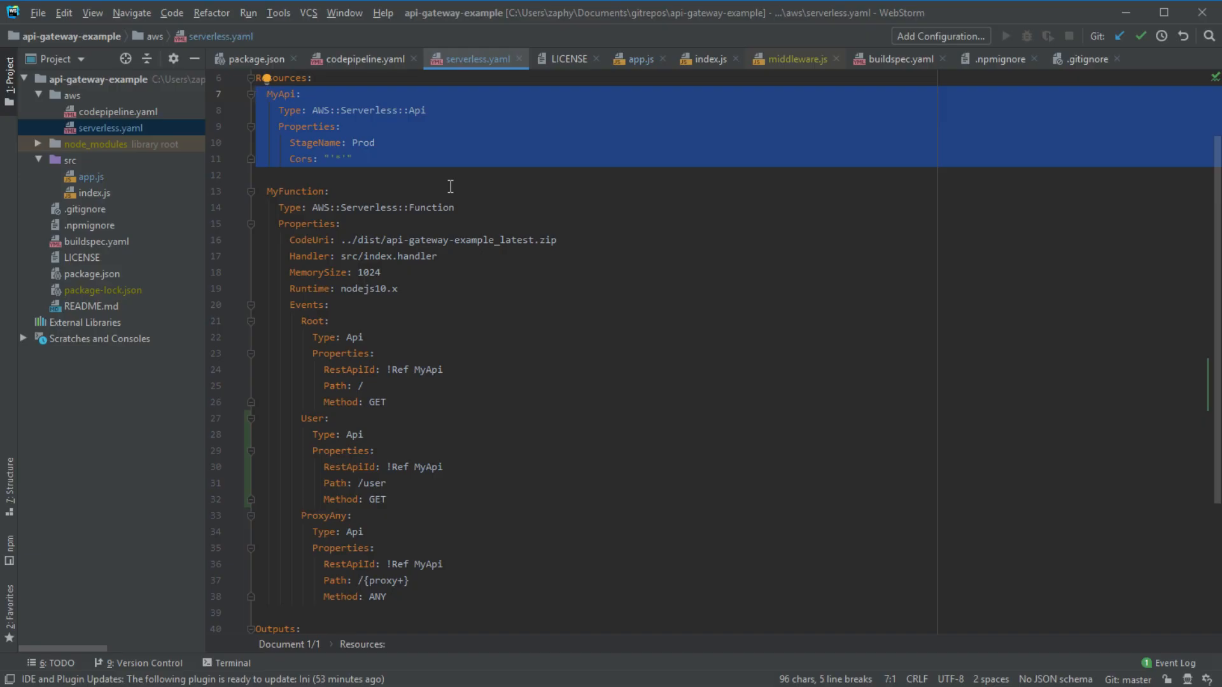
left_click(307, 162)
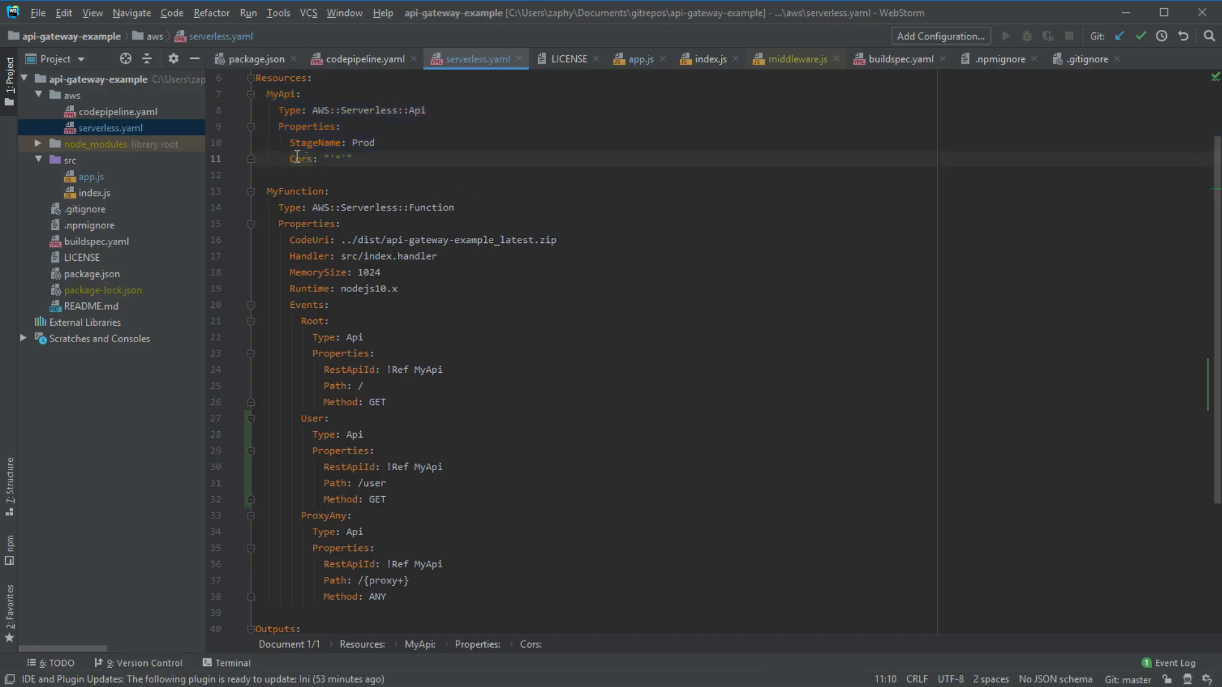
scroll(473, 504, "up", 2)
scroll(474, 318, "down", 6)
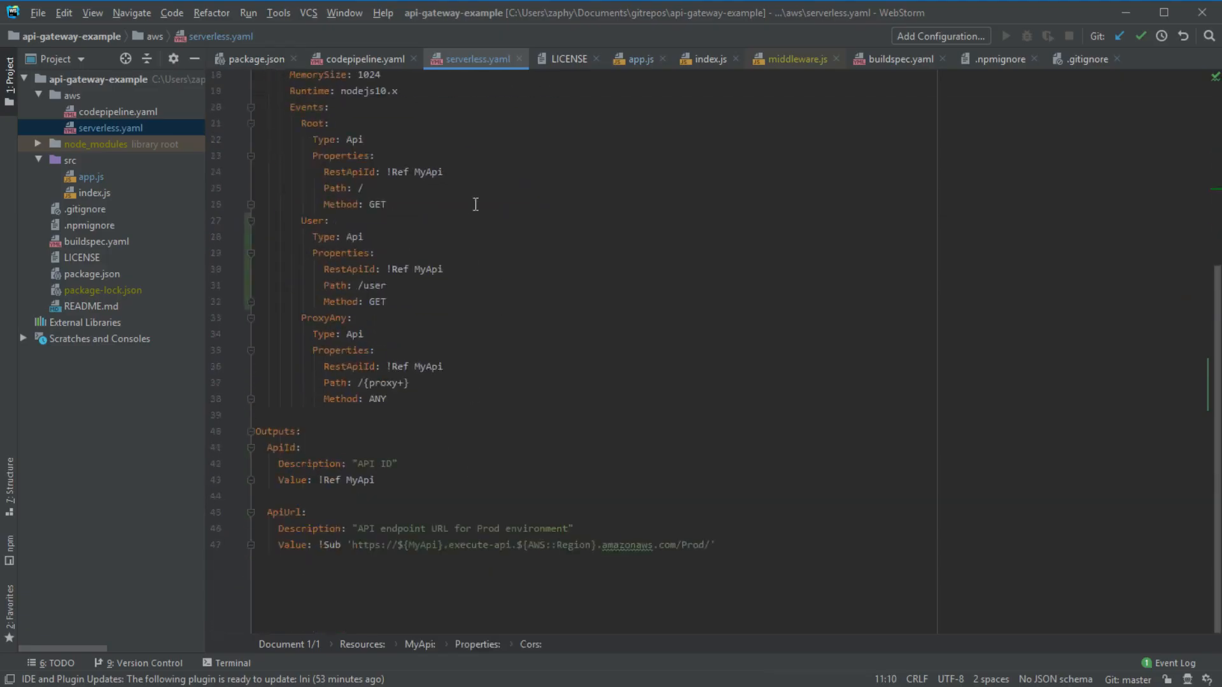
scroll(477, 318, "up", 6)
scroll(475, 450, "down", 1)
scroll(475, 450, "down", 5)
scroll(471, 458, "up", 6)
scroll(468, 463, "down", 3)
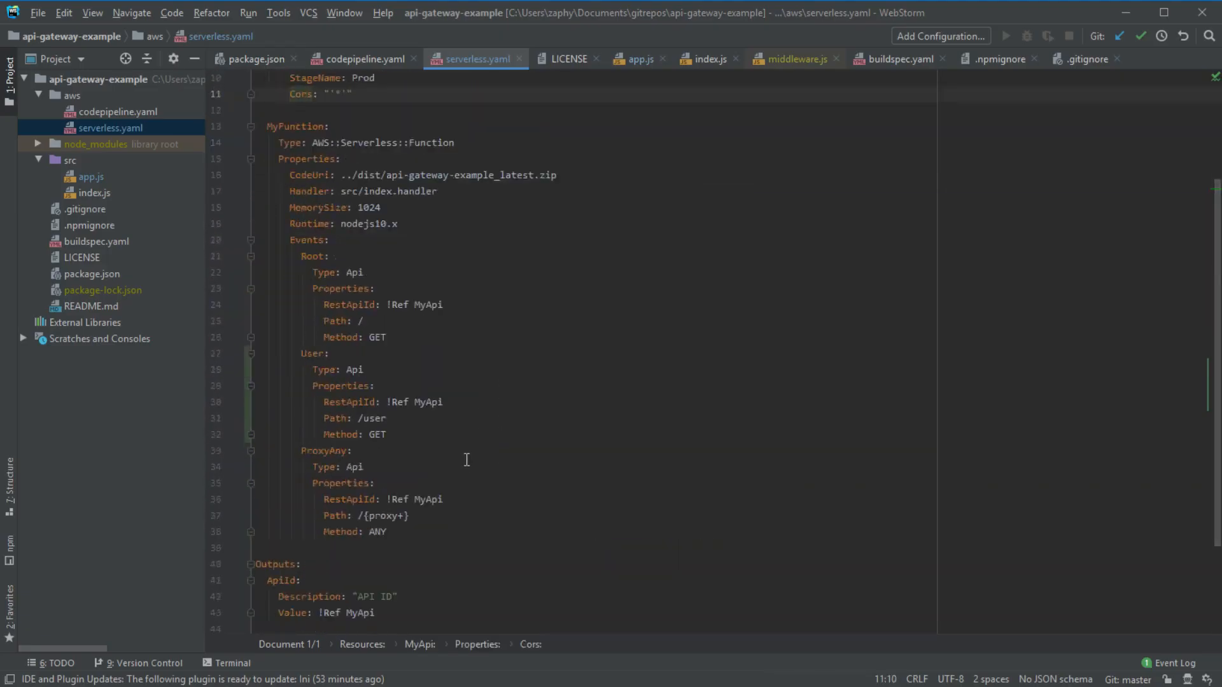
scroll(467, 459, "down", 1)
scroll(464, 458, "down", 1)
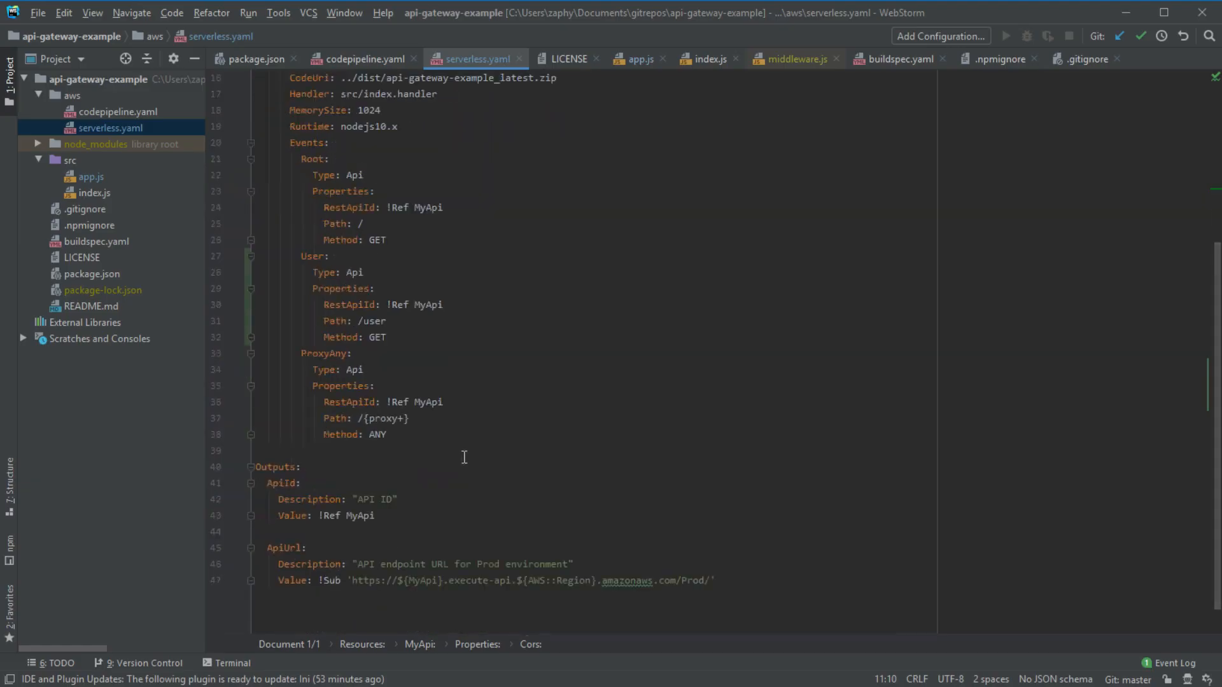
scroll(464, 457, "up", 3)
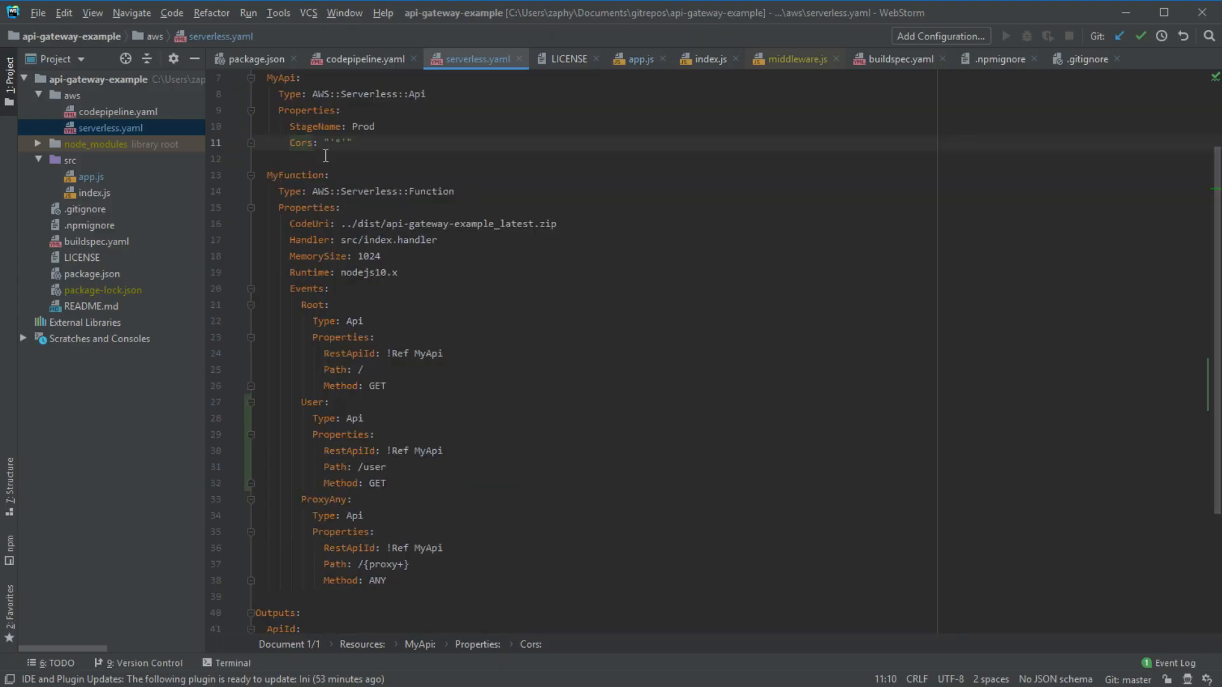
left_click(405, 191)
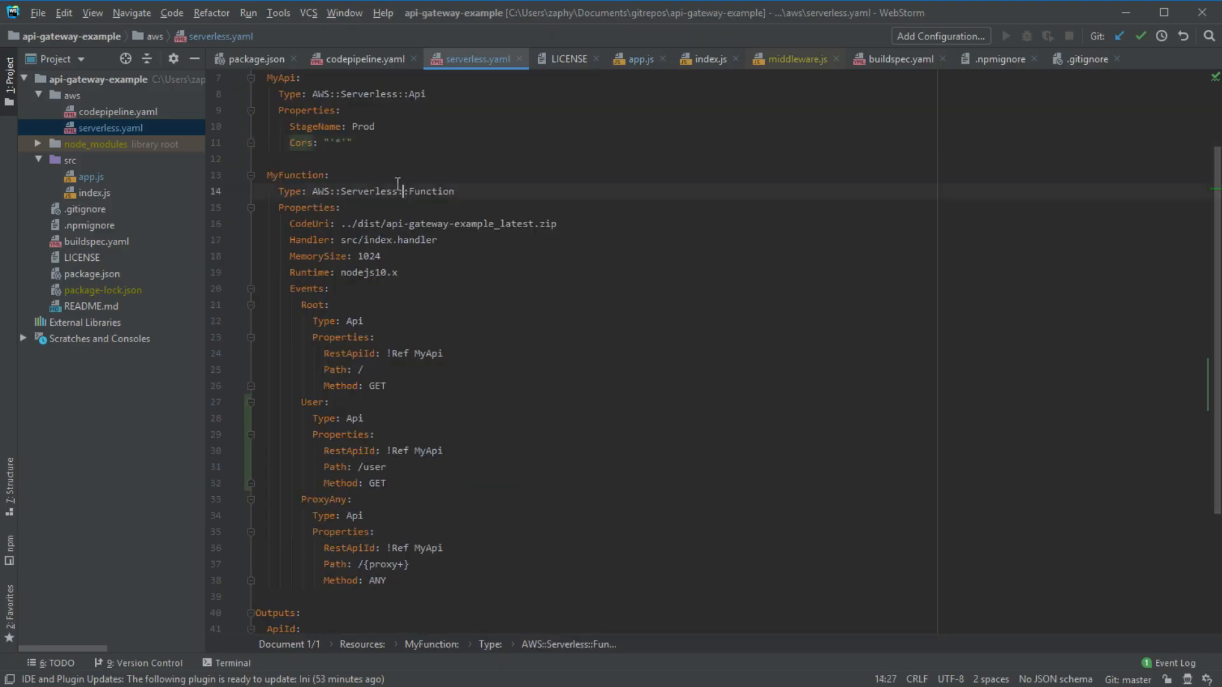
scroll(299, 140, "up", 2)
left_click_drag(257, 77, 770, 617)
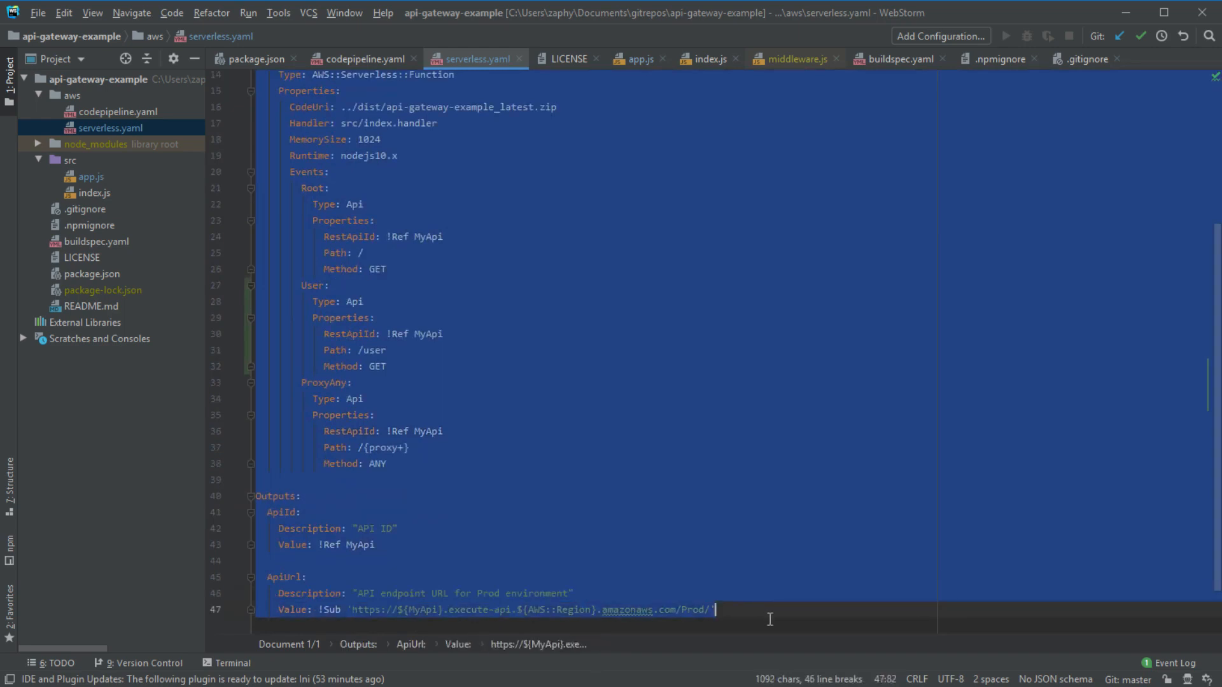
scroll(616, 546, "up", 3)
scroll(616, 545, "up", 2)
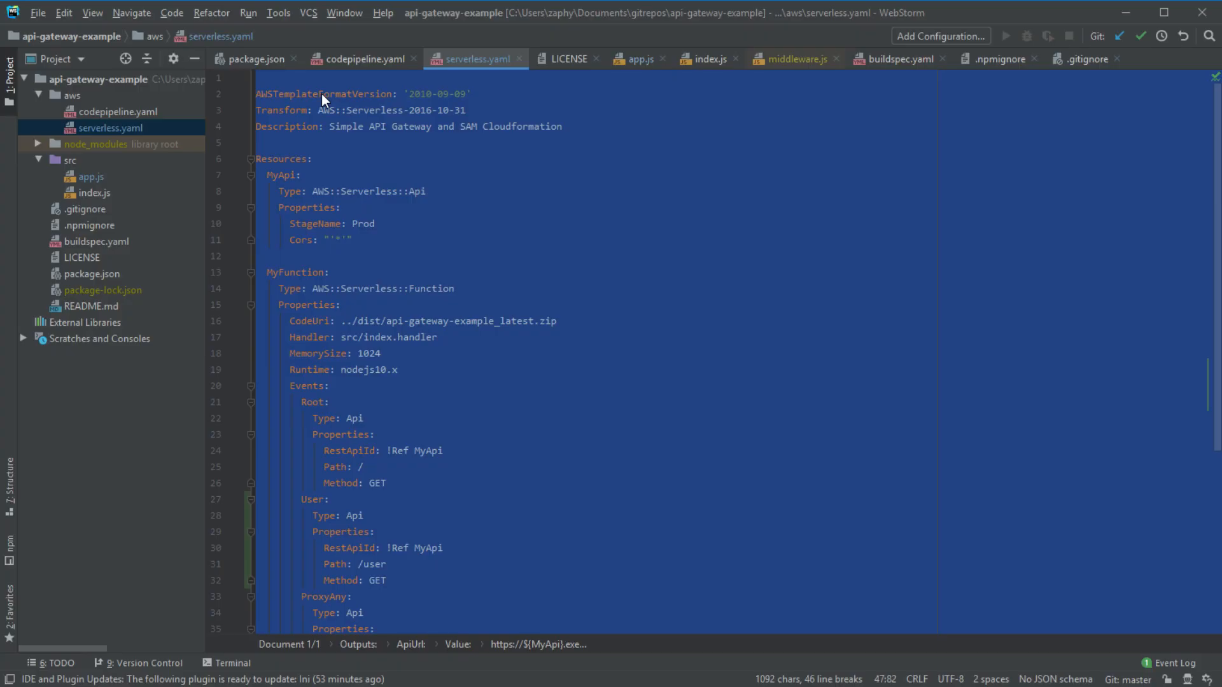
- Commit and push the two changed files with the message 'adding another endpoint'
left_click(310, 77)
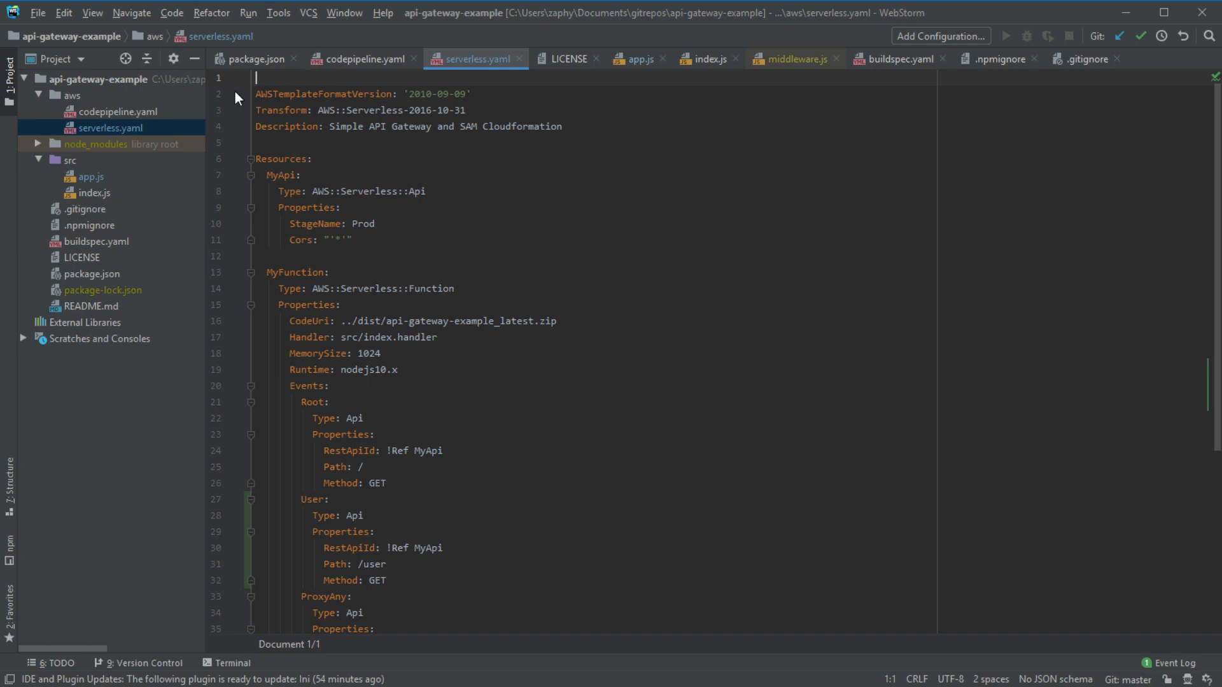
left_click(412, 165)
key("ctrl+k")
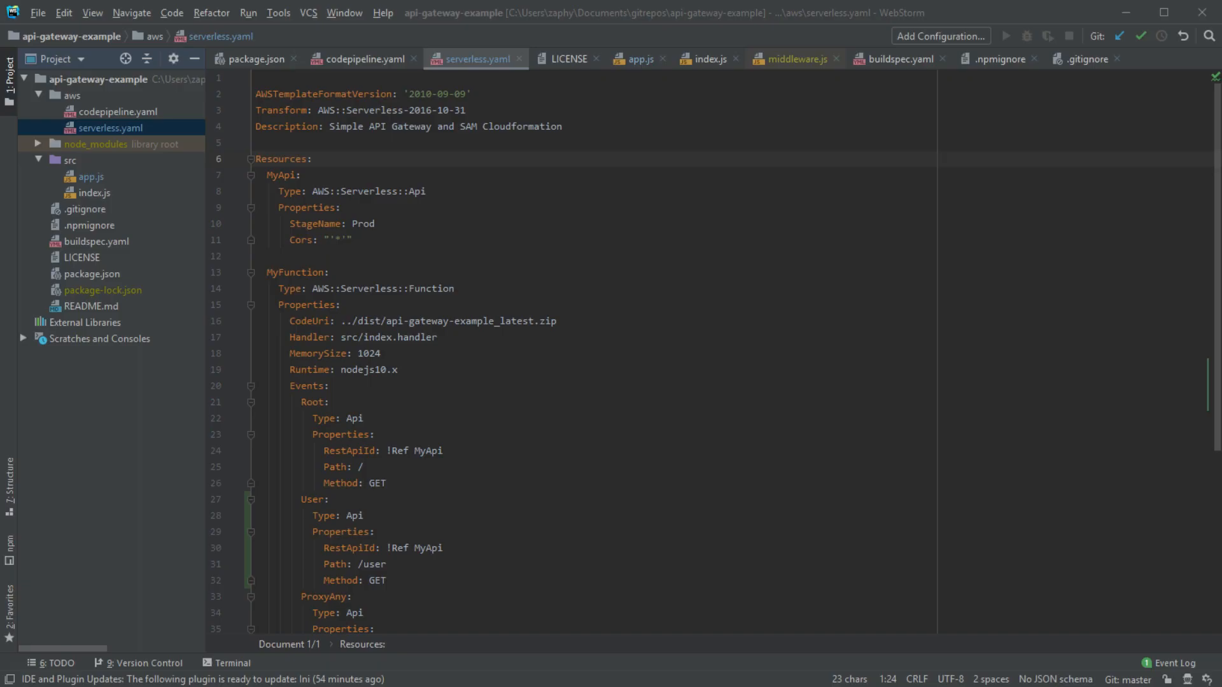
left_click(845, 660)
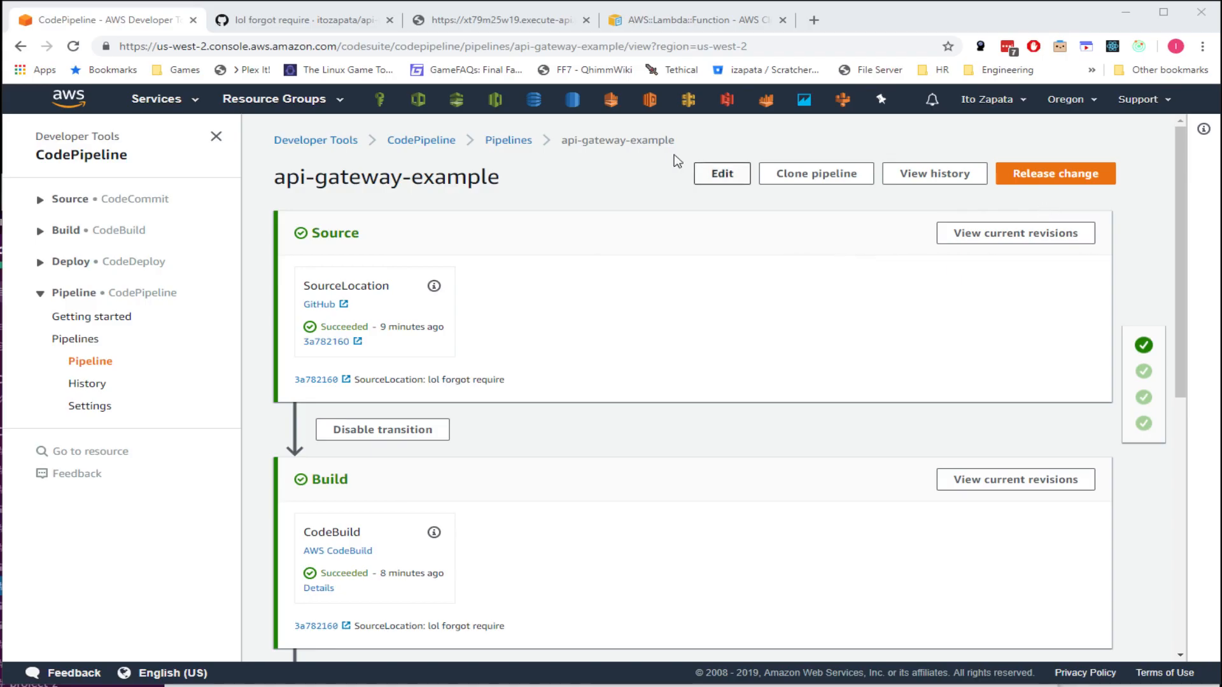
- Reload the api-gateway-example GitHub repo to see the 'adding another endpoint' commit, then return to the pipeline
left_click(453, 21)
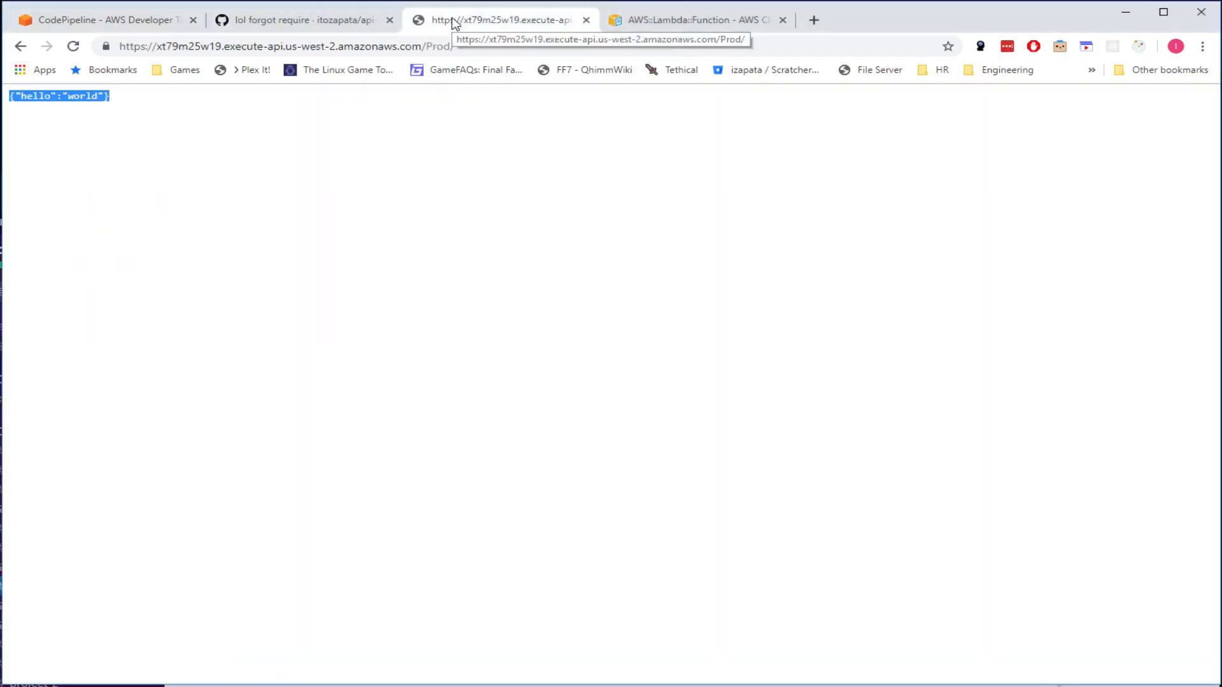
left_click(312, 21)
left_click(351, 165)
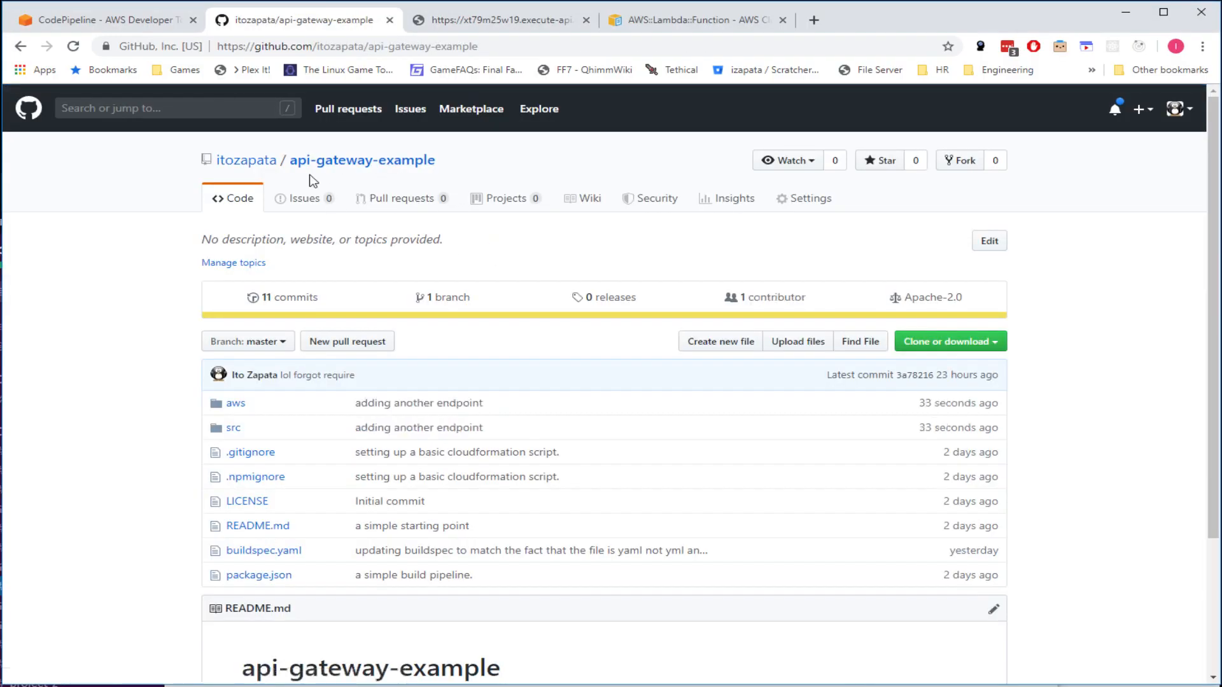
left_click(73, 46)
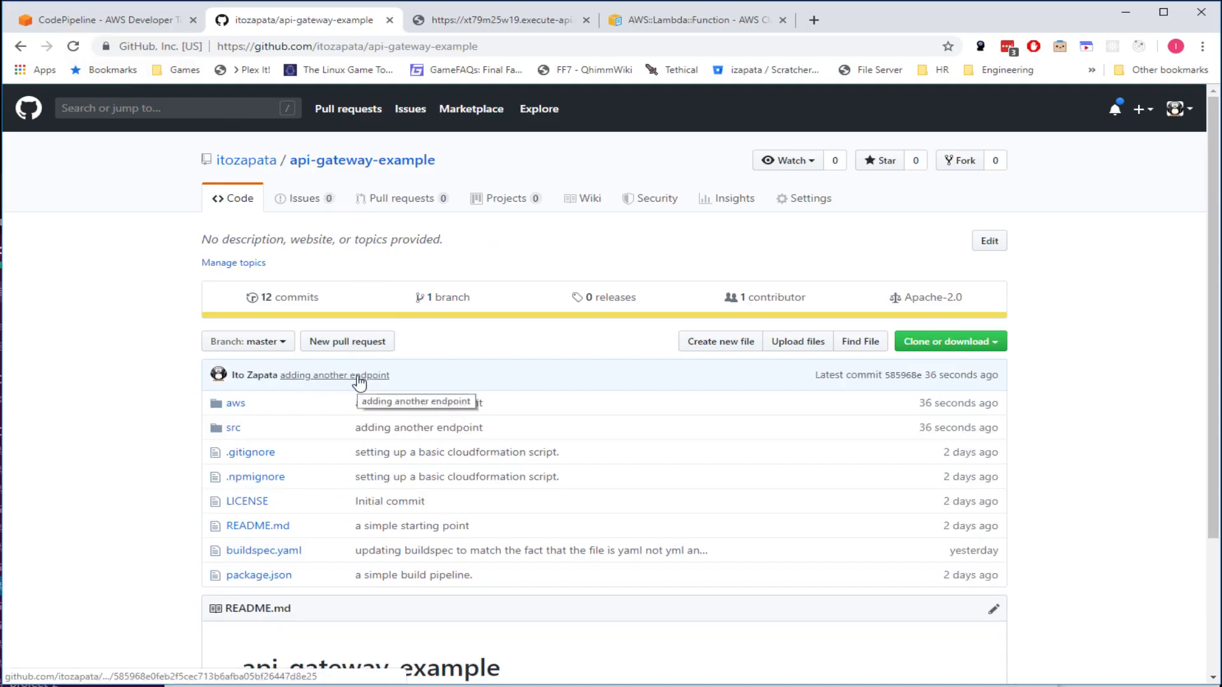
left_click(126, 21)
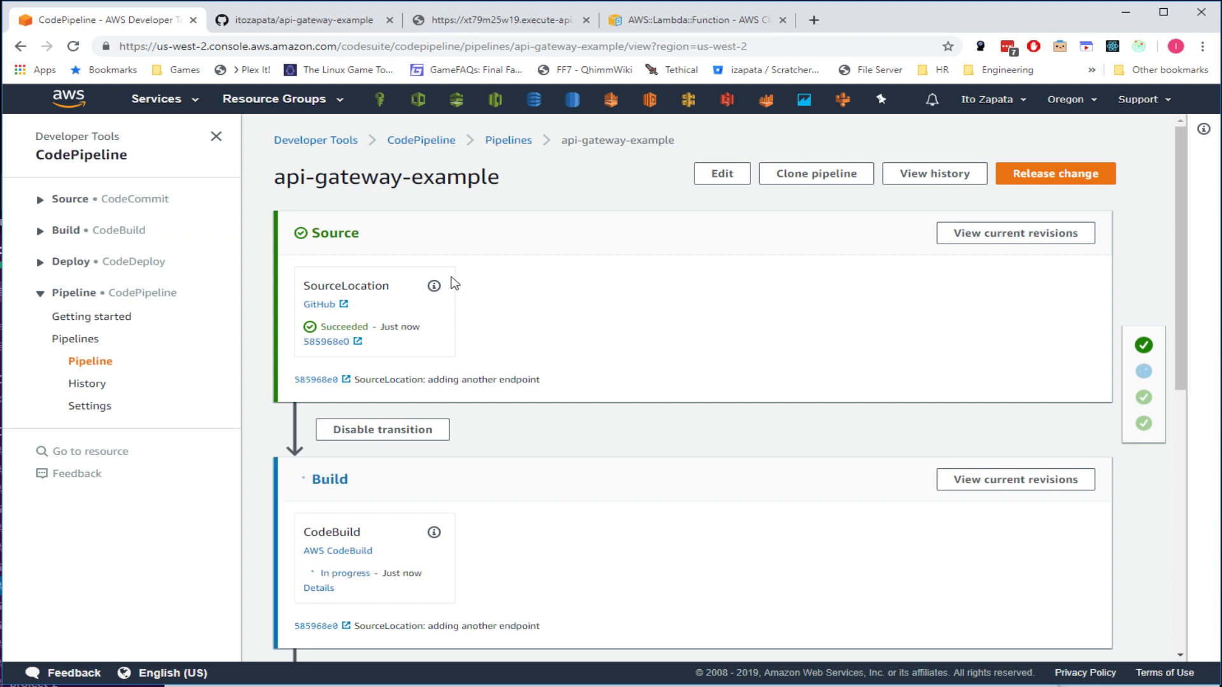
scroll(581, 299, "down", 1)
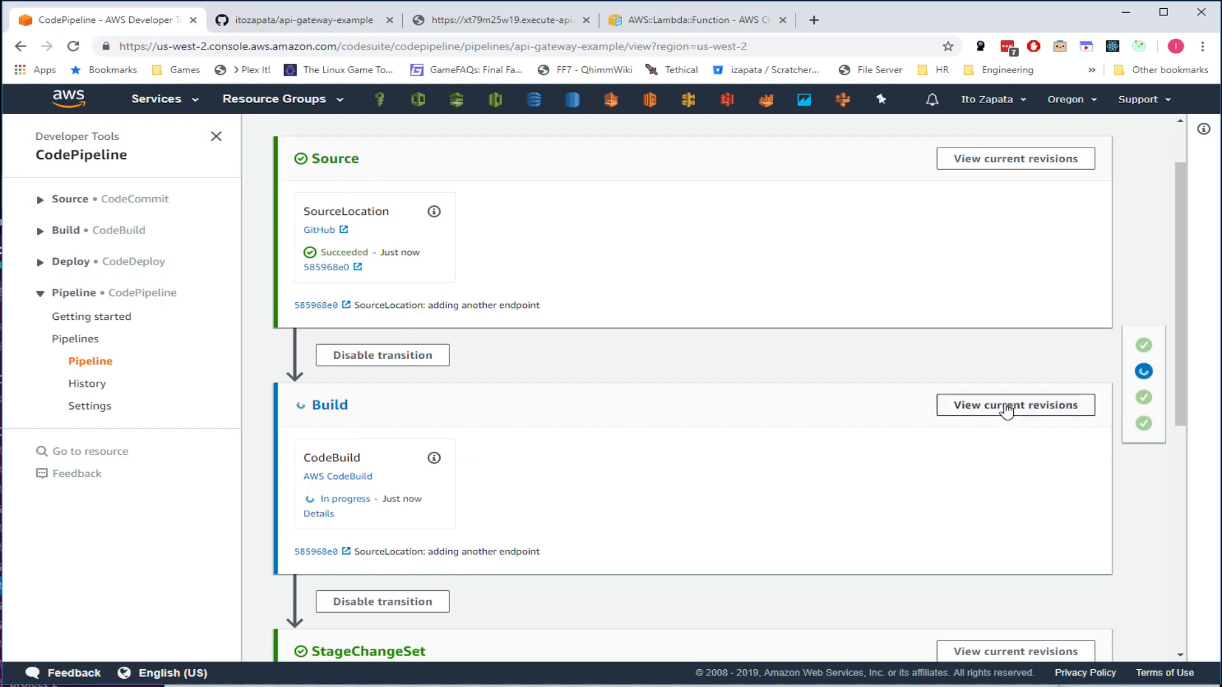
left_click(1143, 372)
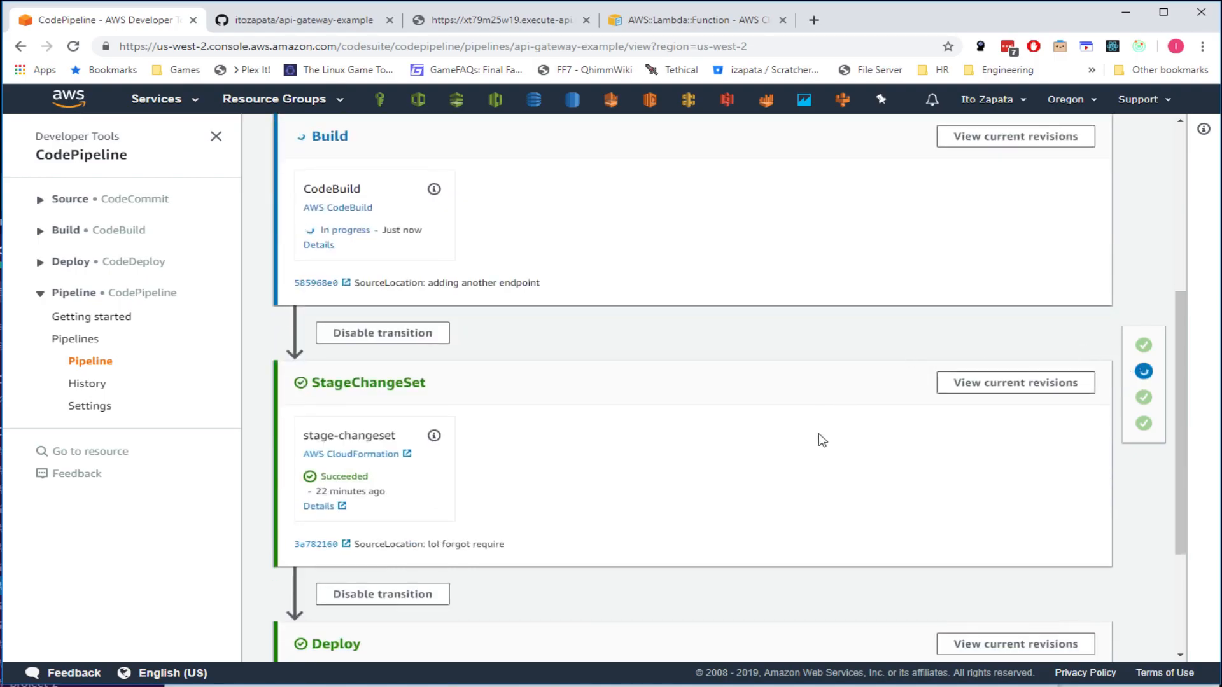
scroll(954, 381, "up", 1)
scroll(905, 429, "up", 2)
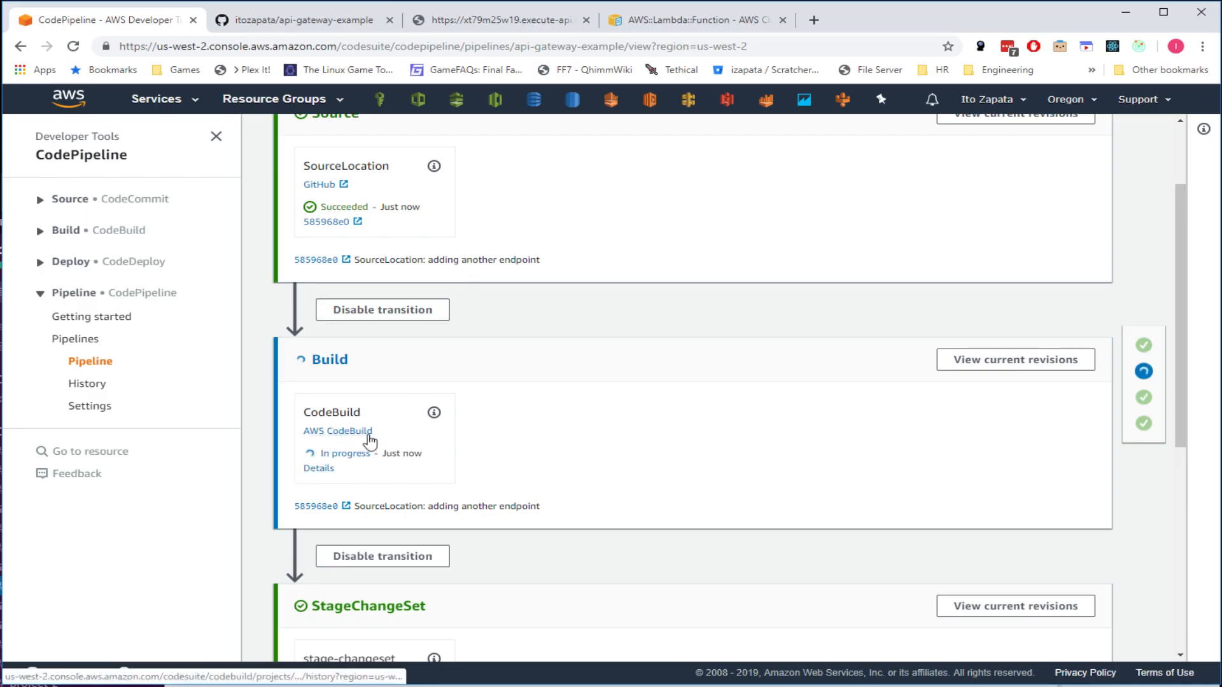
- Inspect the running build's details and open the api-gateway-example build project page
left_click(318, 468)
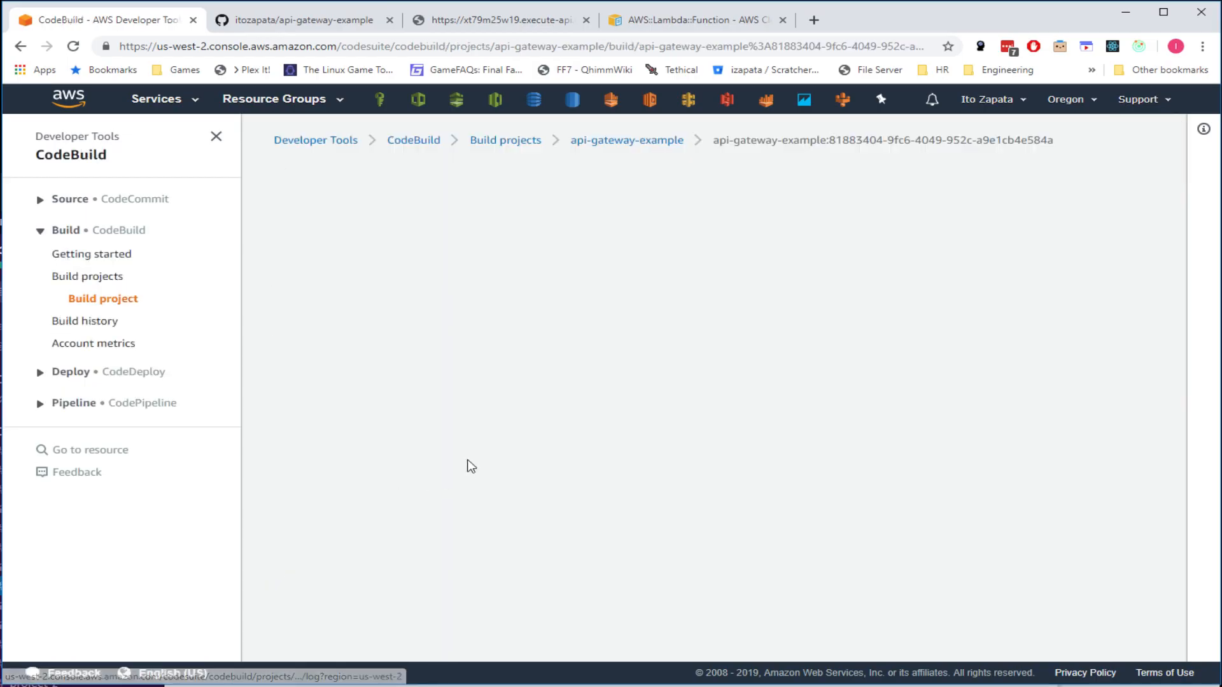
scroll(507, 419, "down", 17)
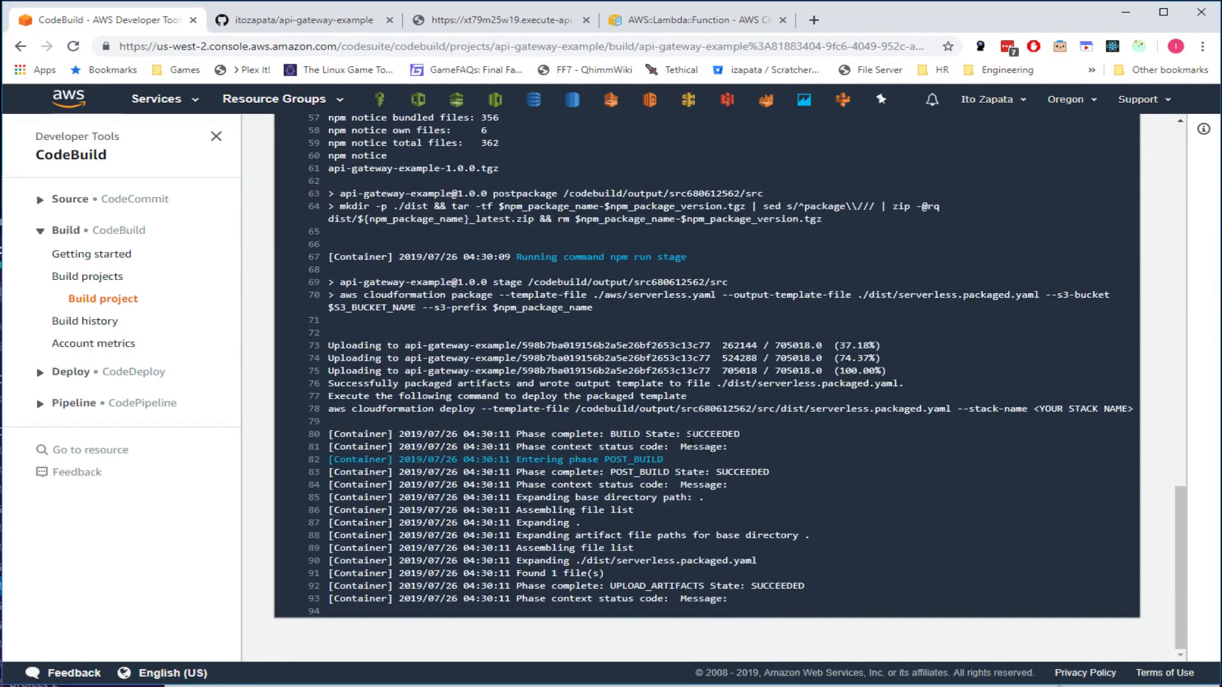
scroll(606, 558, "up", 6)
scroll(606, 552, "up", 12)
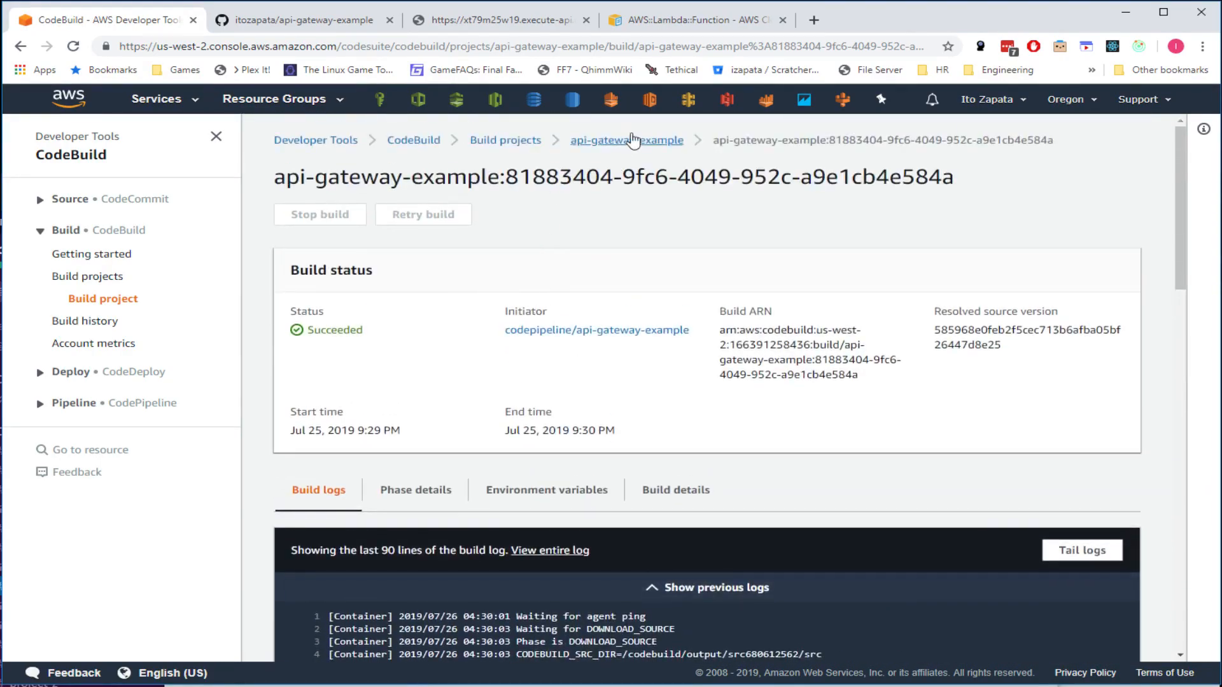
left_click(640, 139)
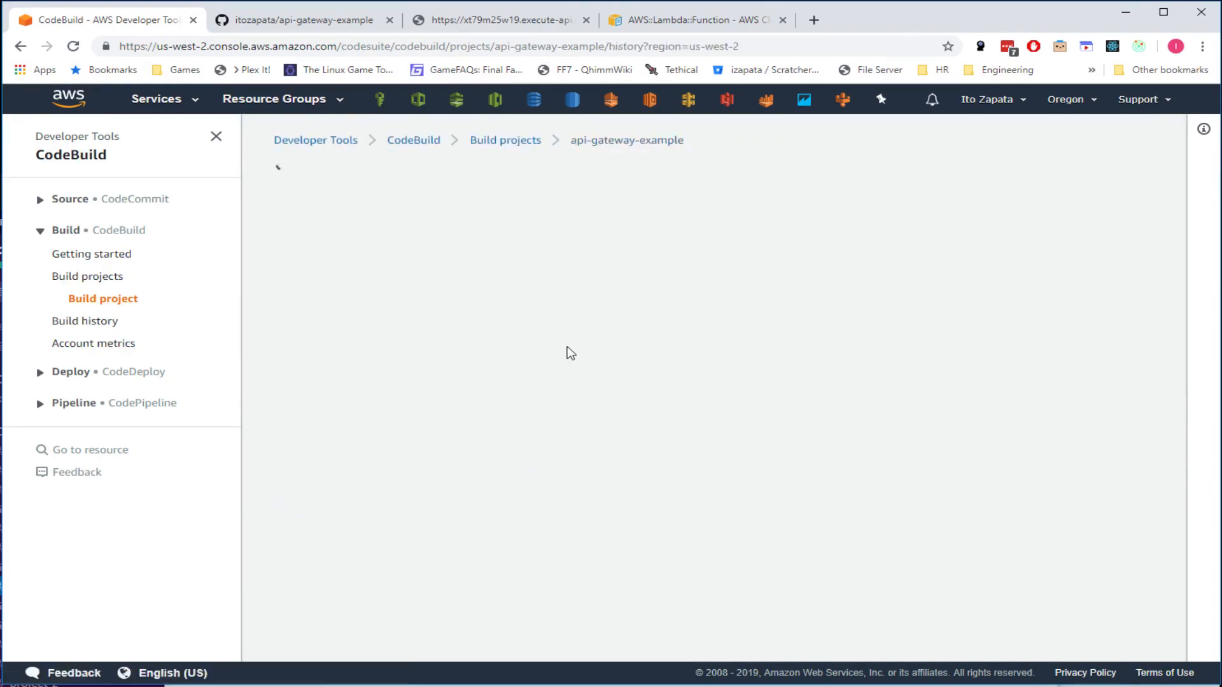
- Go back to the pipeline stages view and check StageChangeSet is in progress
right_click(20, 46)
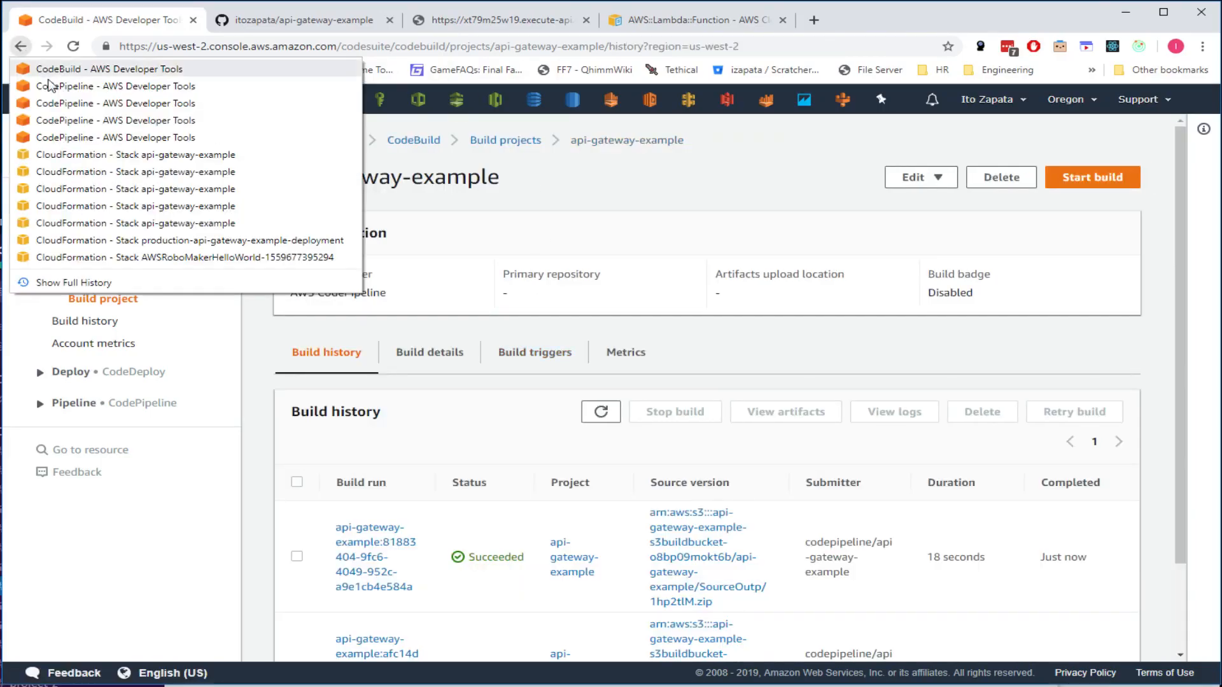
left_click(63, 101)
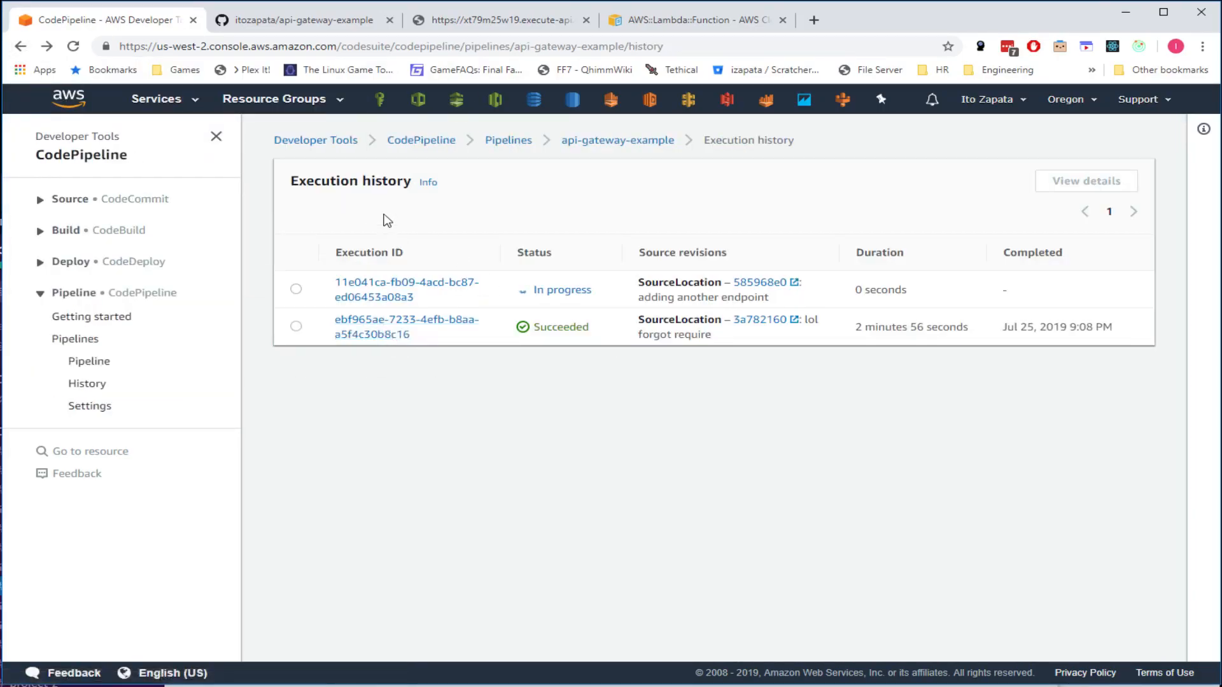
left_click(604, 145)
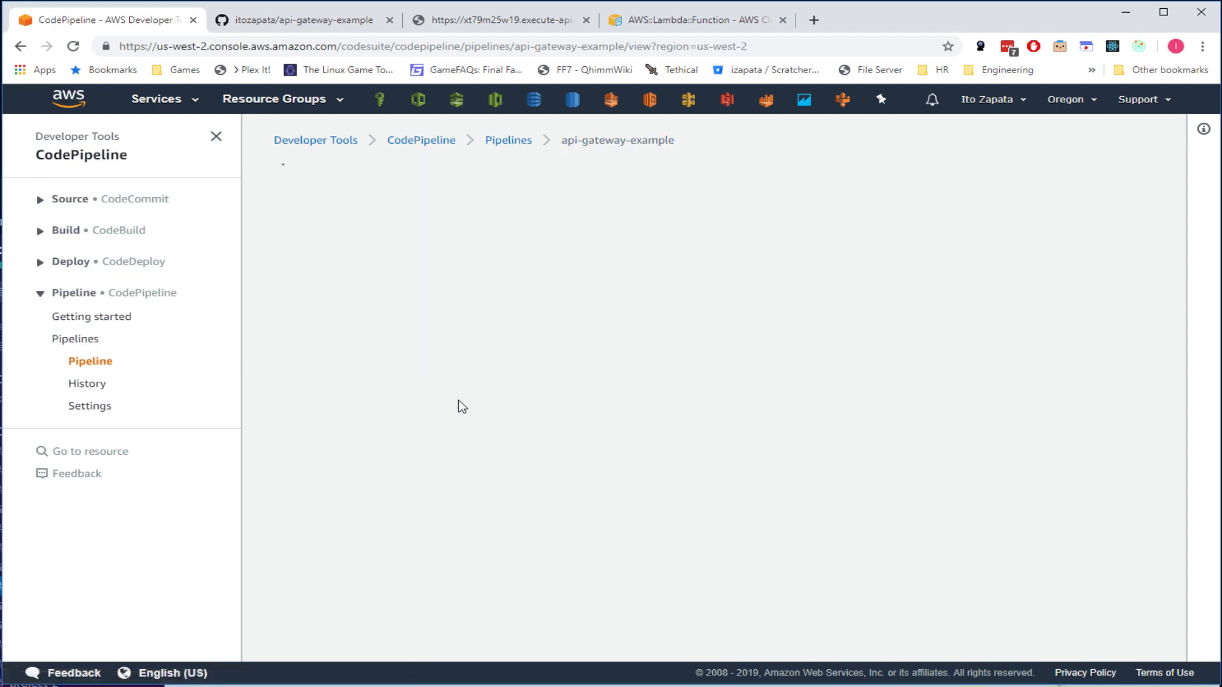
scroll(465, 413, "down", 4)
scroll(483, 419, "down", 2)
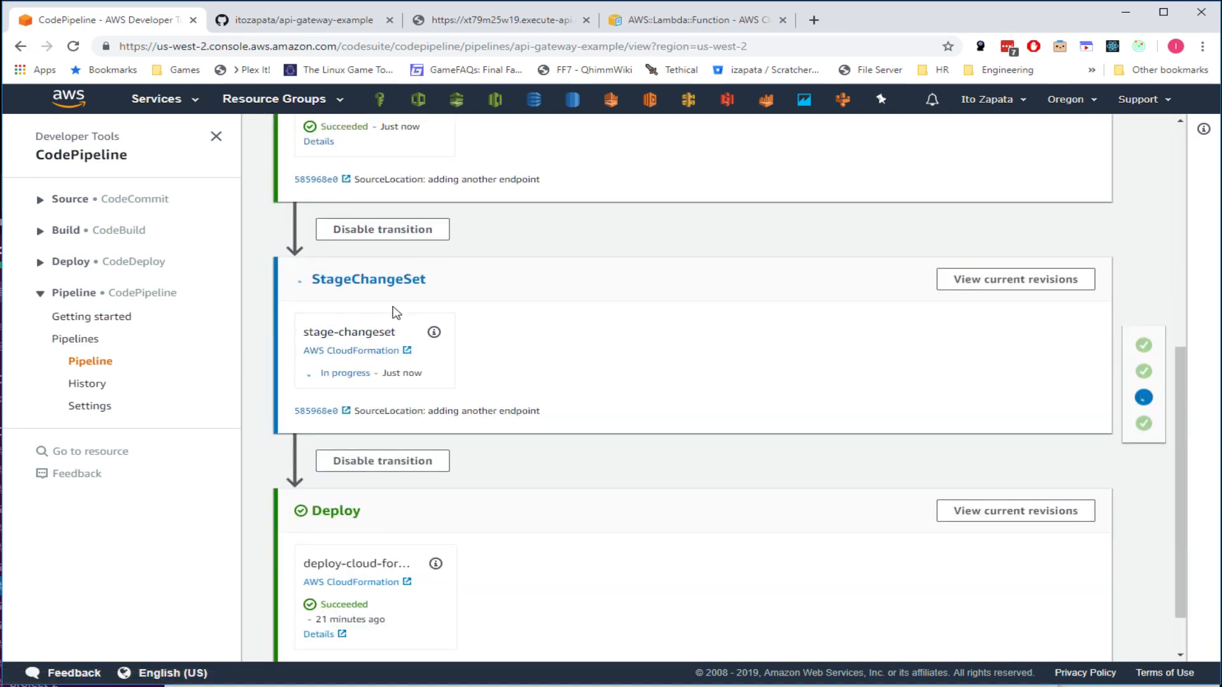
scroll(429, 216, "up", 2)
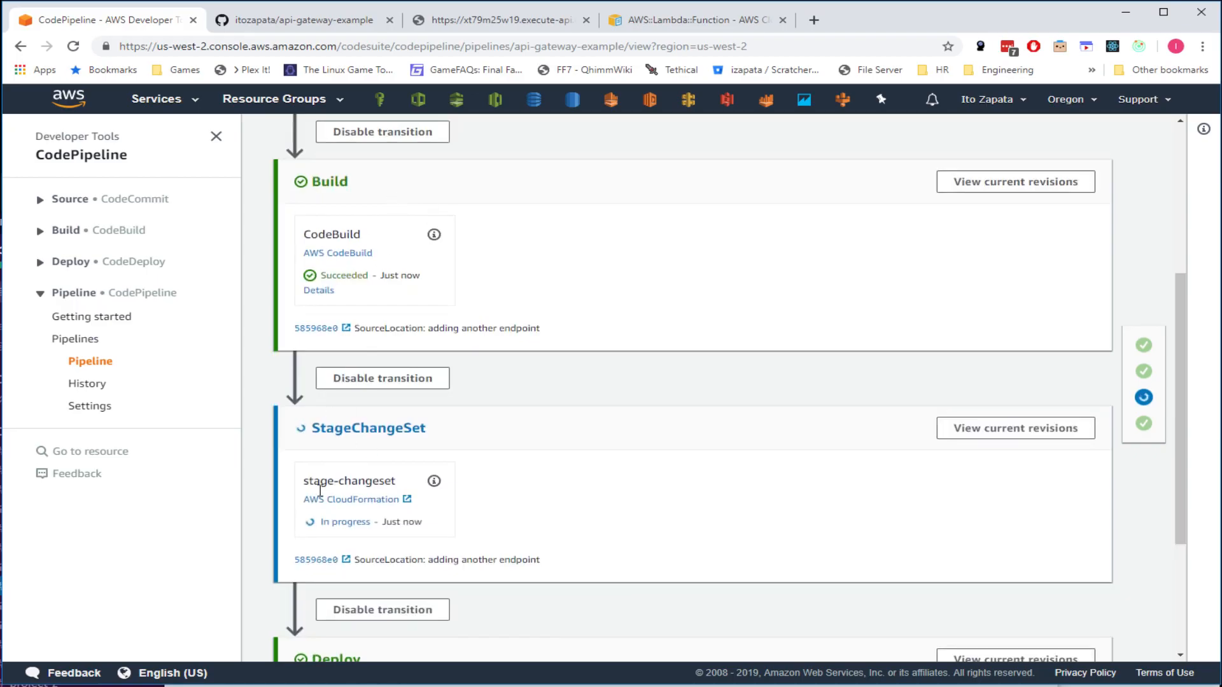
scroll(407, 446, "down", 2)
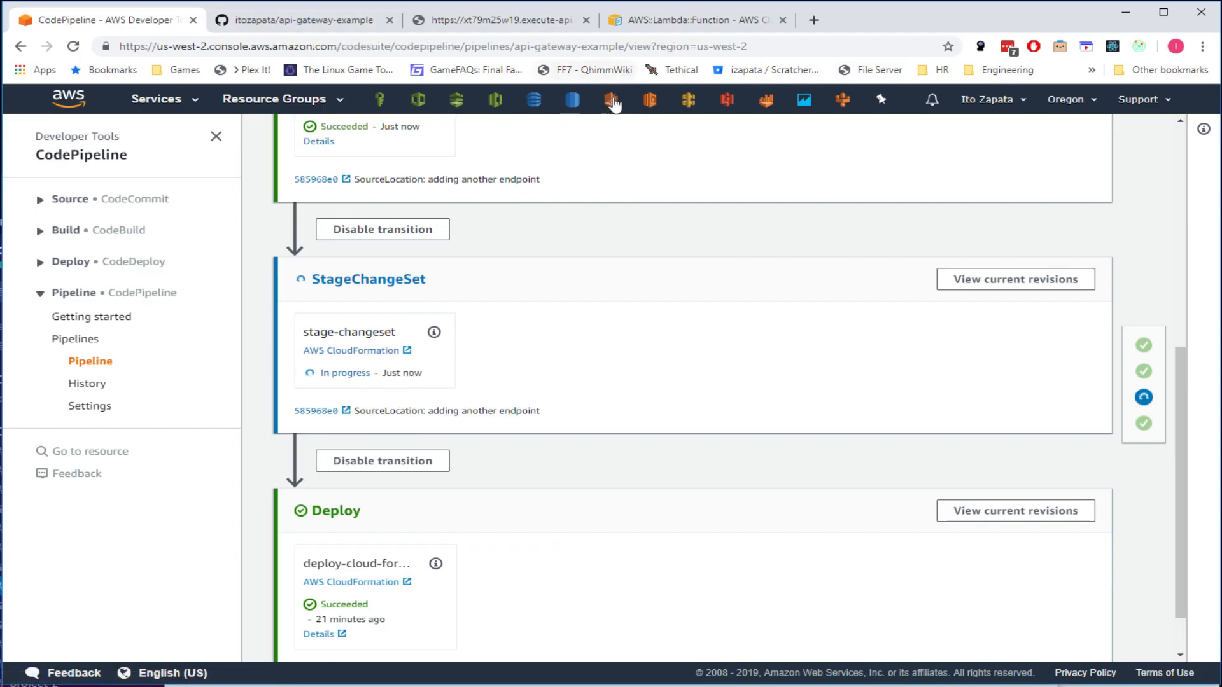
- Open the CloudFormation console in a new tab and refresh its stacks list
middle_click(418, 100)
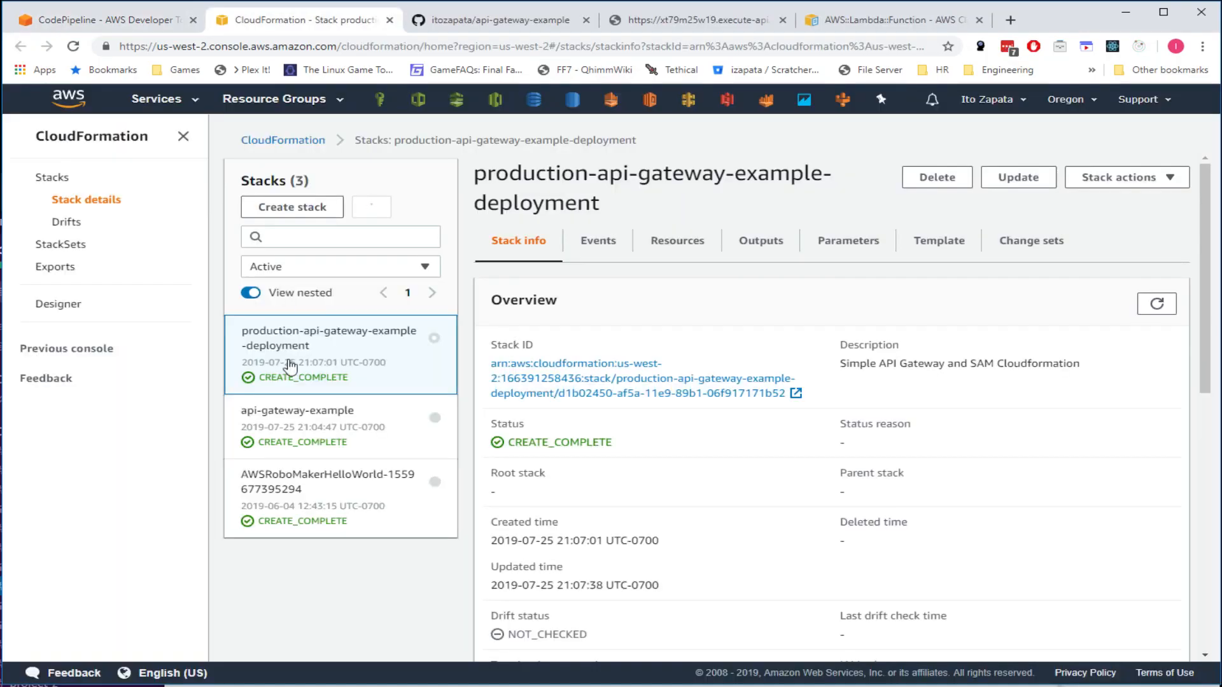
left_click(372, 209)
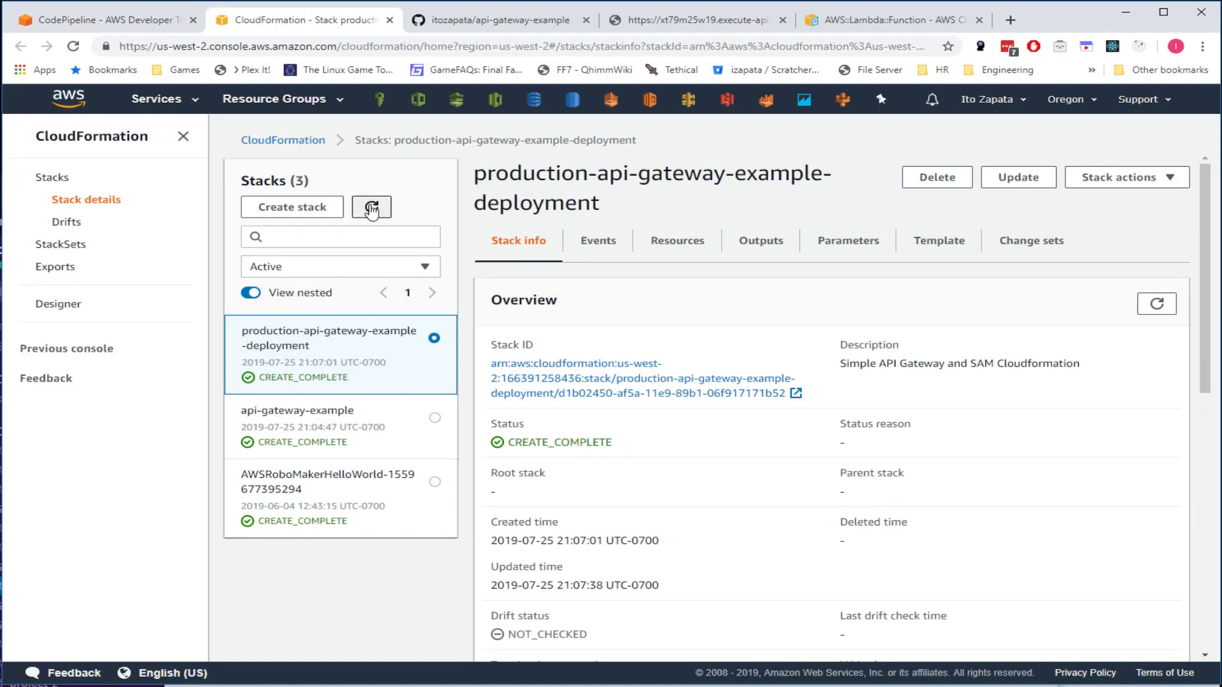
left_click(373, 210)
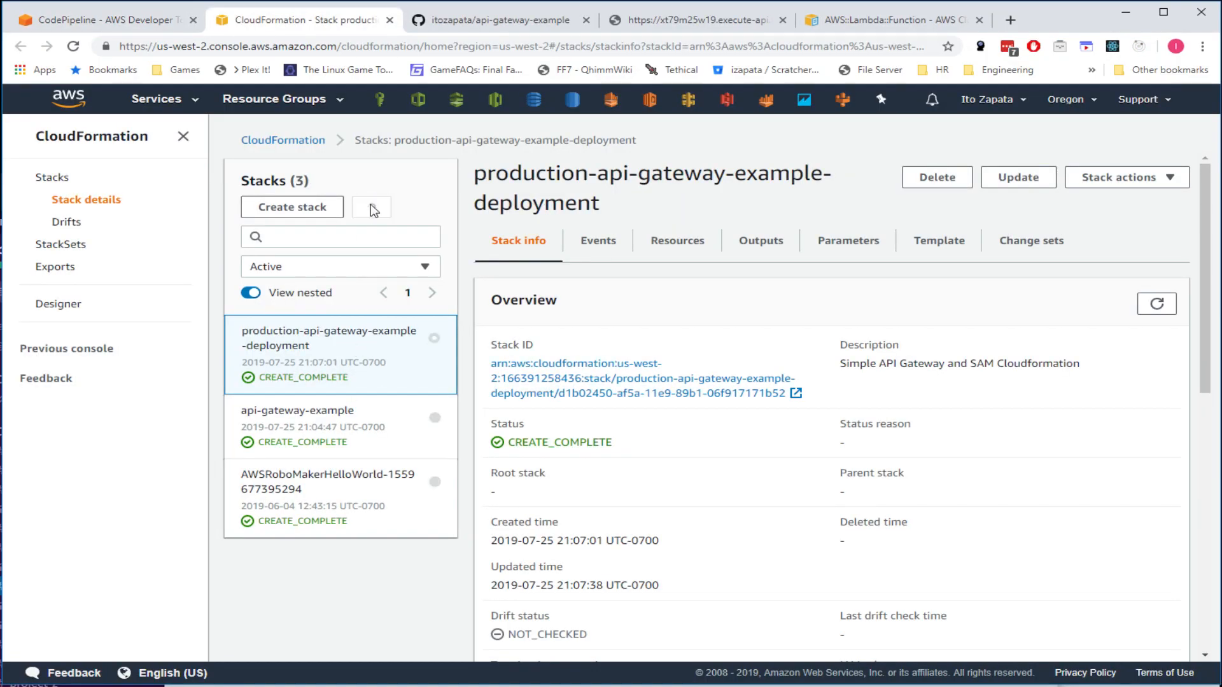
left_click(372, 210)
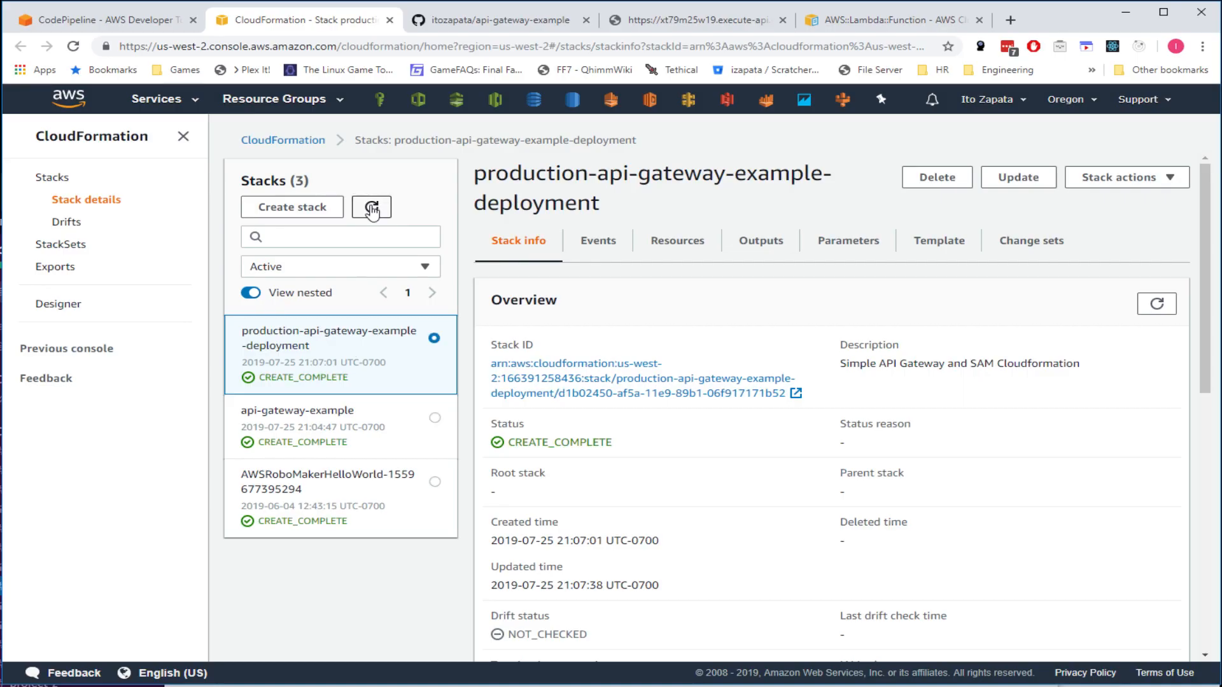
left_click(378, 209)
- Reload the pipeline page to check the current stage status
left_click(141, 22)
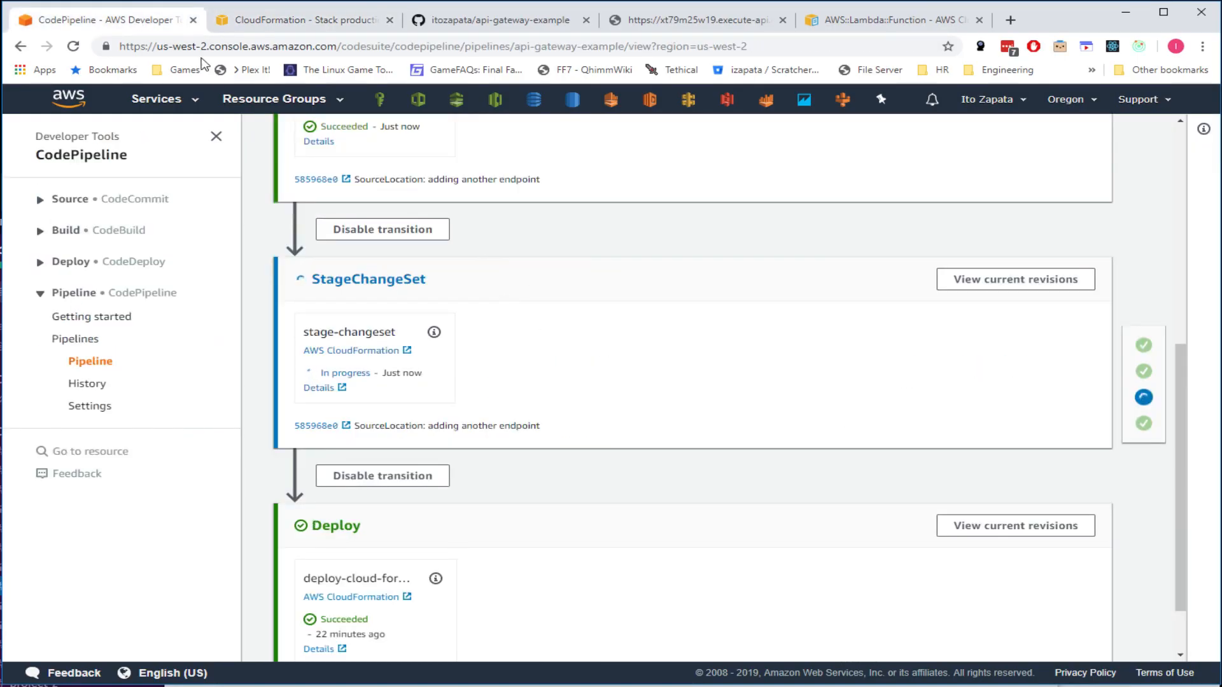
left_click(73, 46)
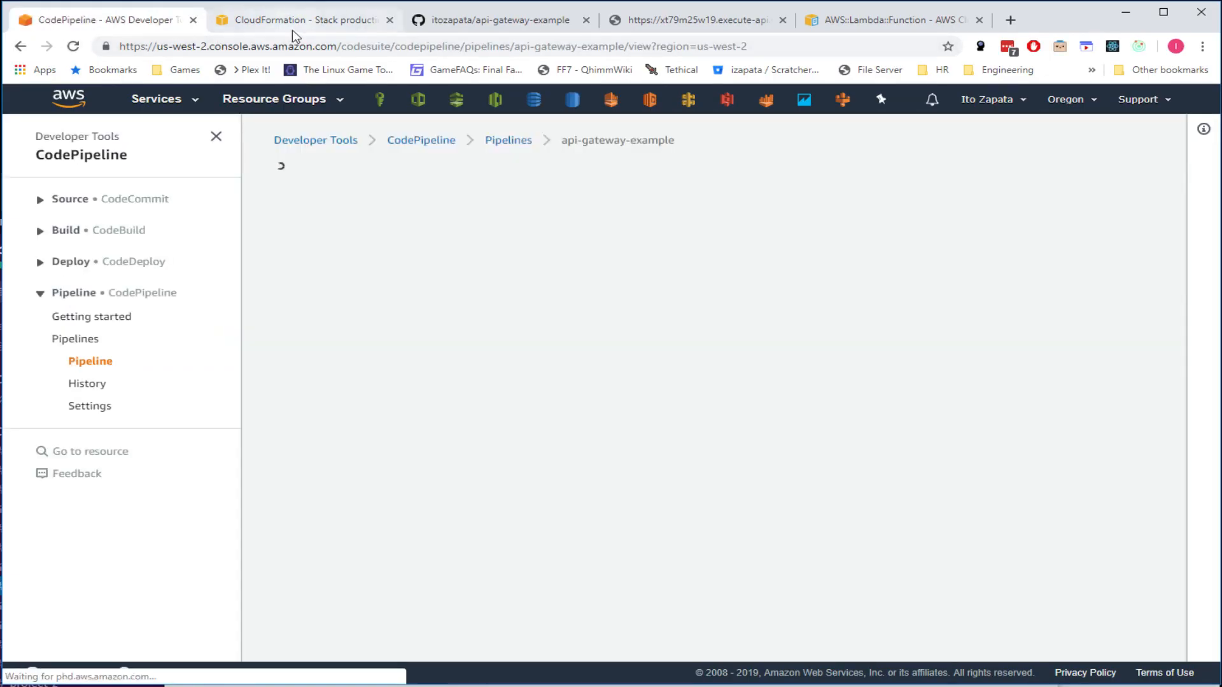
scroll(390, 401, "down", 3)
scroll(394, 385, "down", 2)
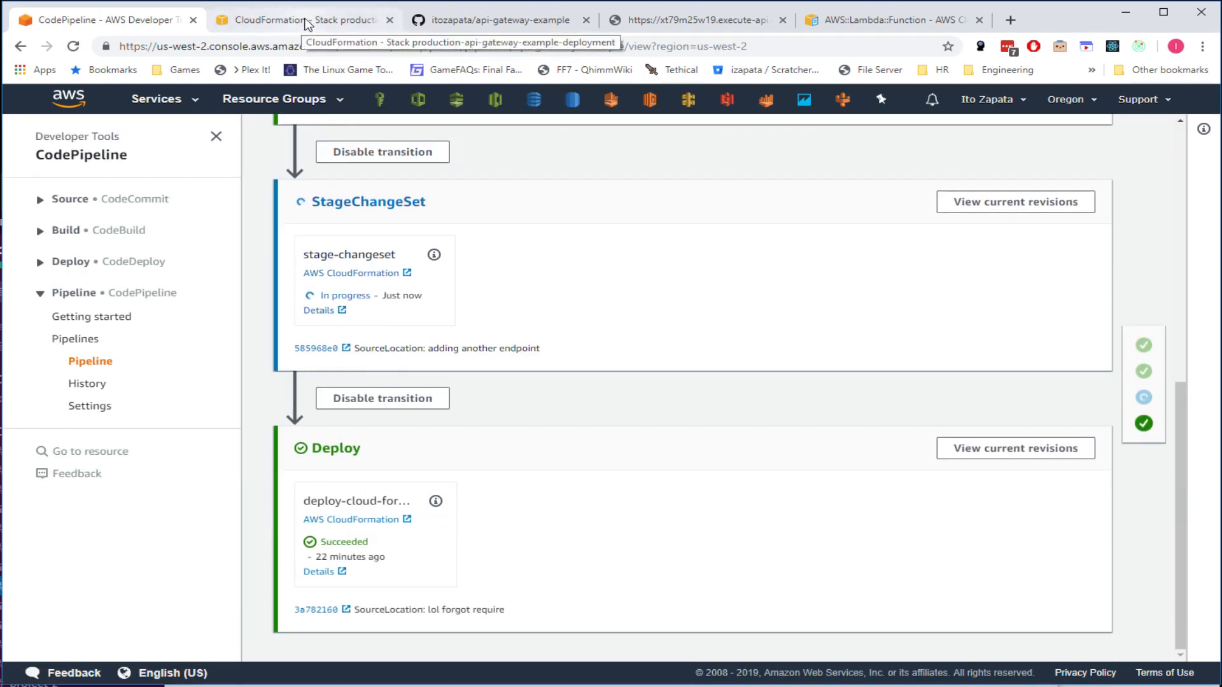
- Refresh stacks until production-api-gateway-example-deployment shows UPDATE_IN_PROGRESS, then view its Events
left_click(308, 25)
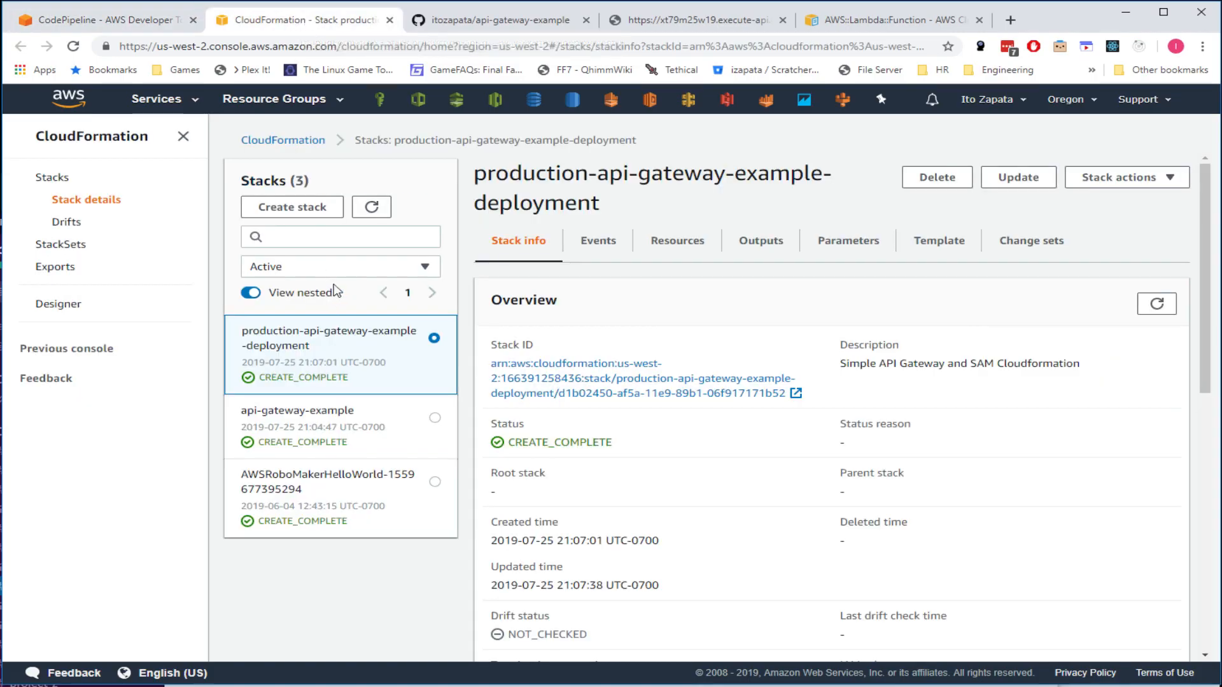
left_click(375, 206)
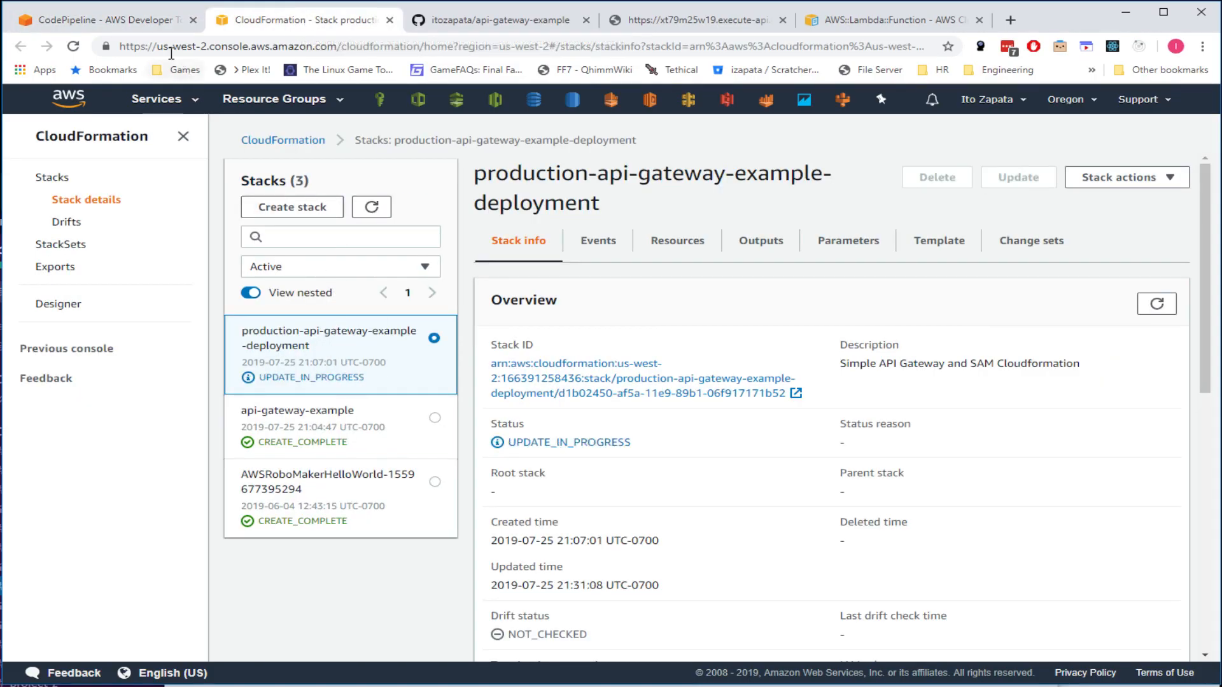
left_click(102, 20)
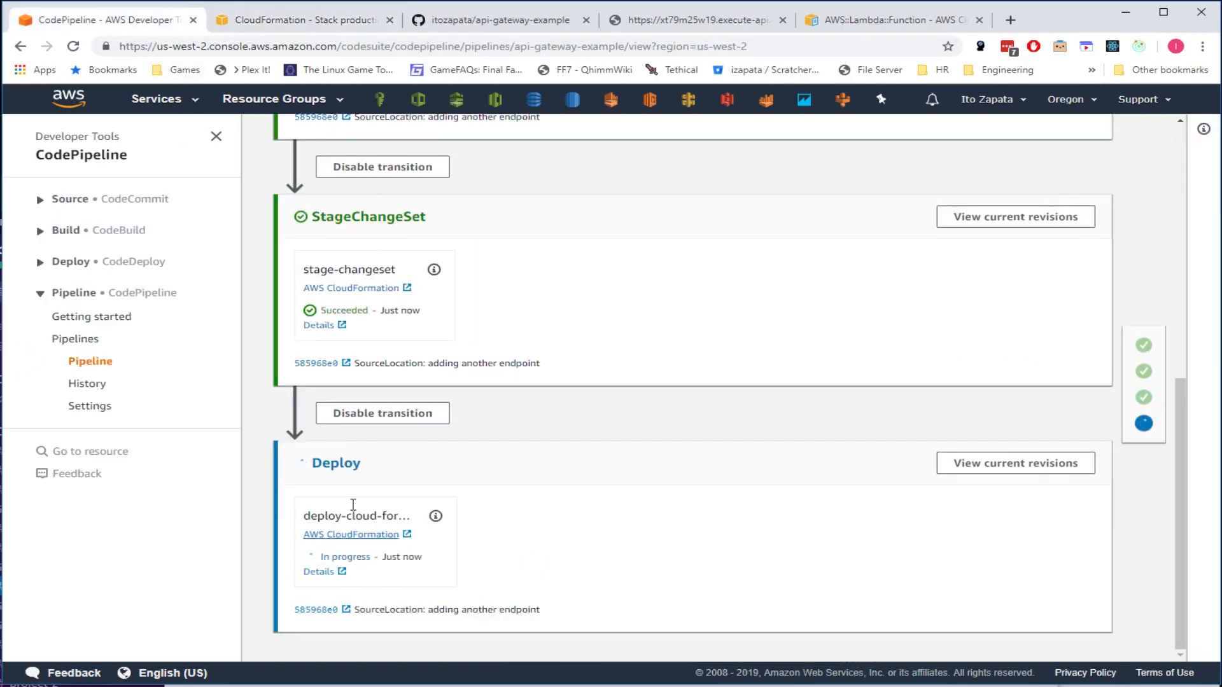
left_click(299, 20)
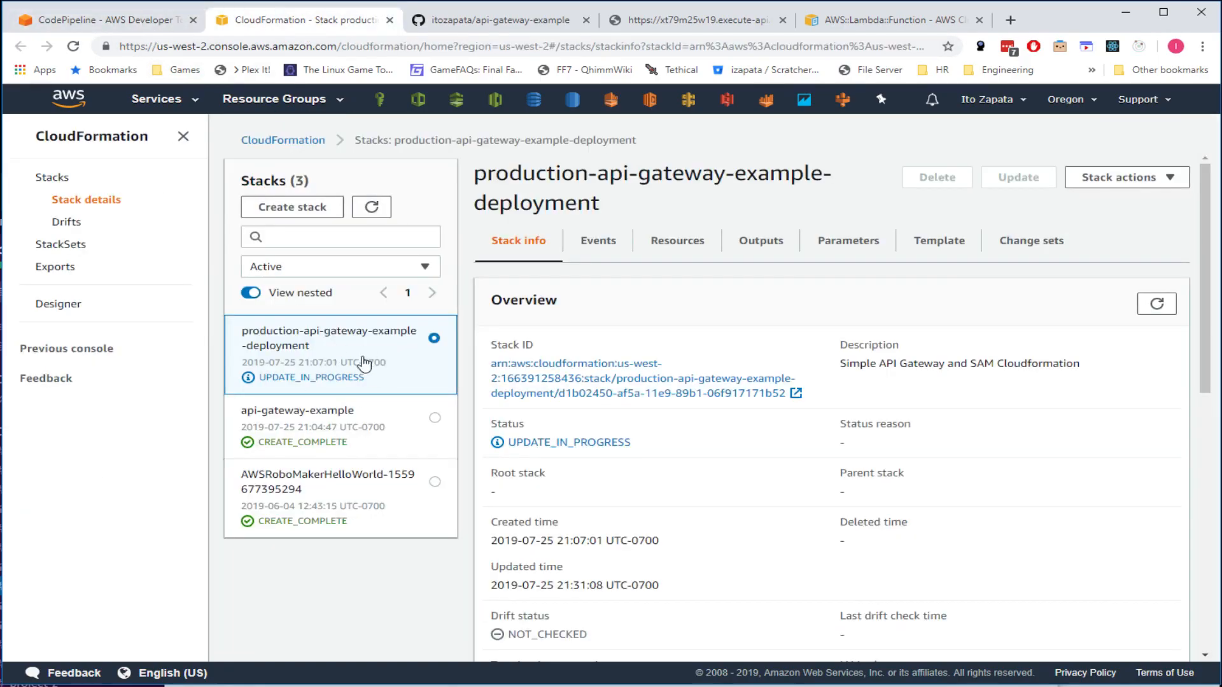
left_click(598, 241)
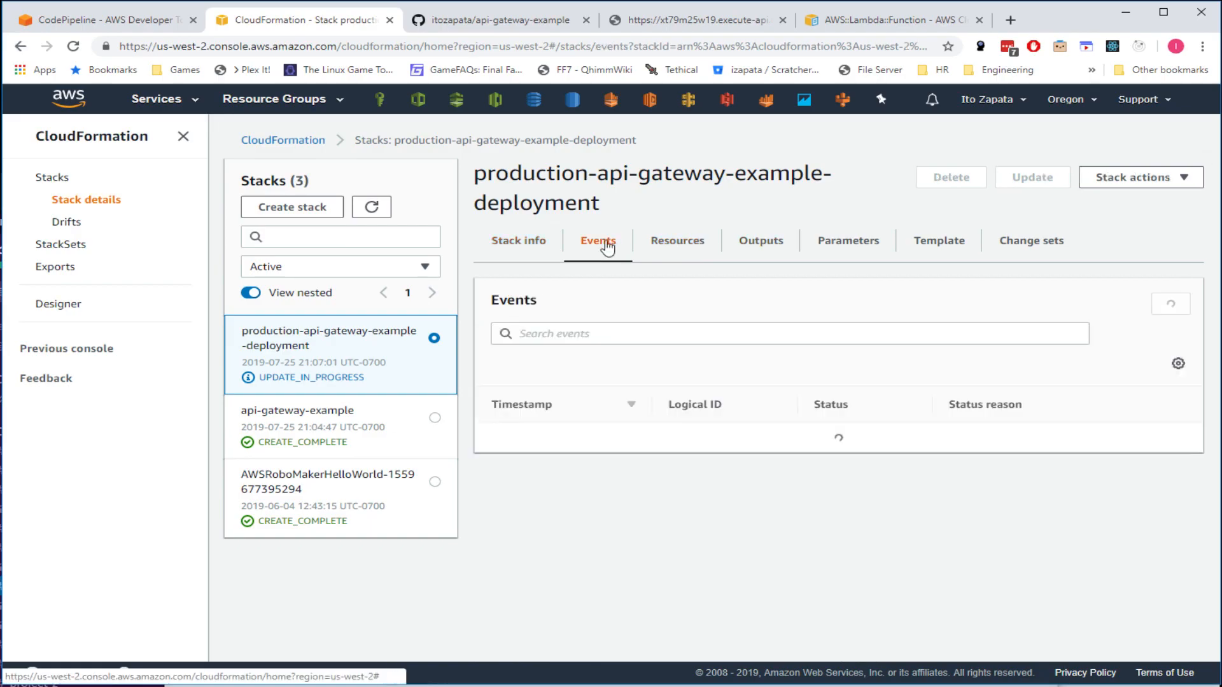
- Refresh the stack events until UPDATE_COMPLETE appears and the old MyApiDeployment is deleted
scroll(838, 387, "down", 2)
scroll(1078, 366, "up", 2)
left_click(1156, 304)
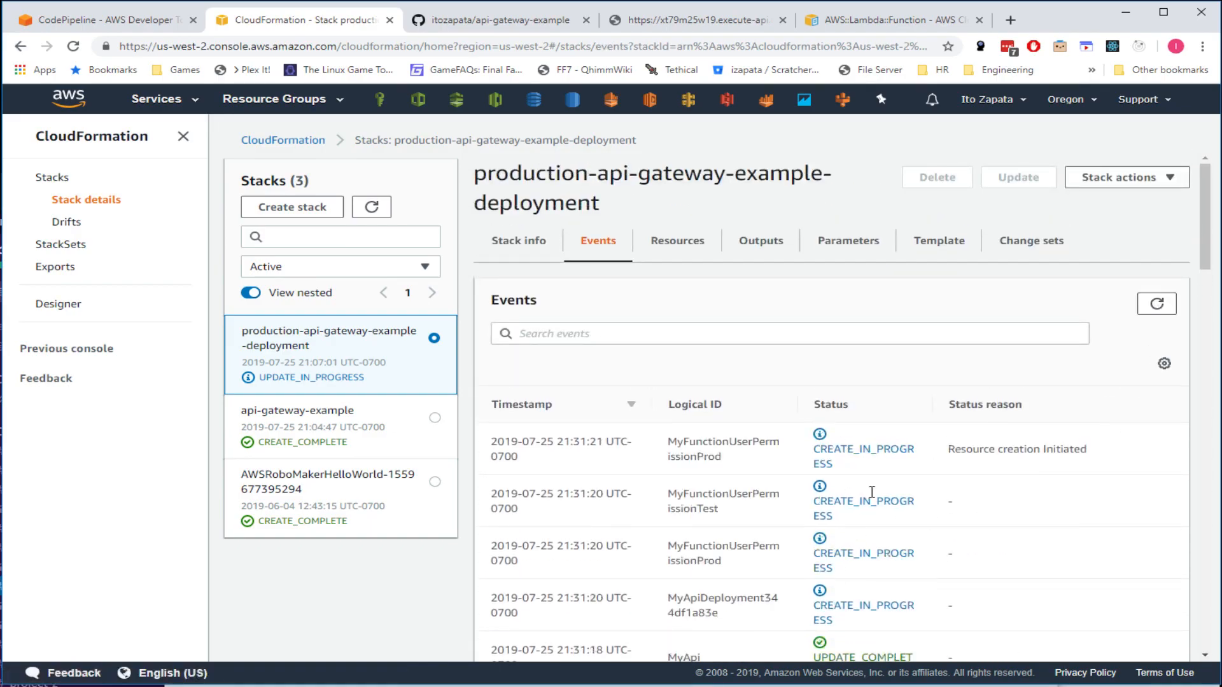
scroll(860, 532, "down", 2)
scroll(883, 409, "up", 1)
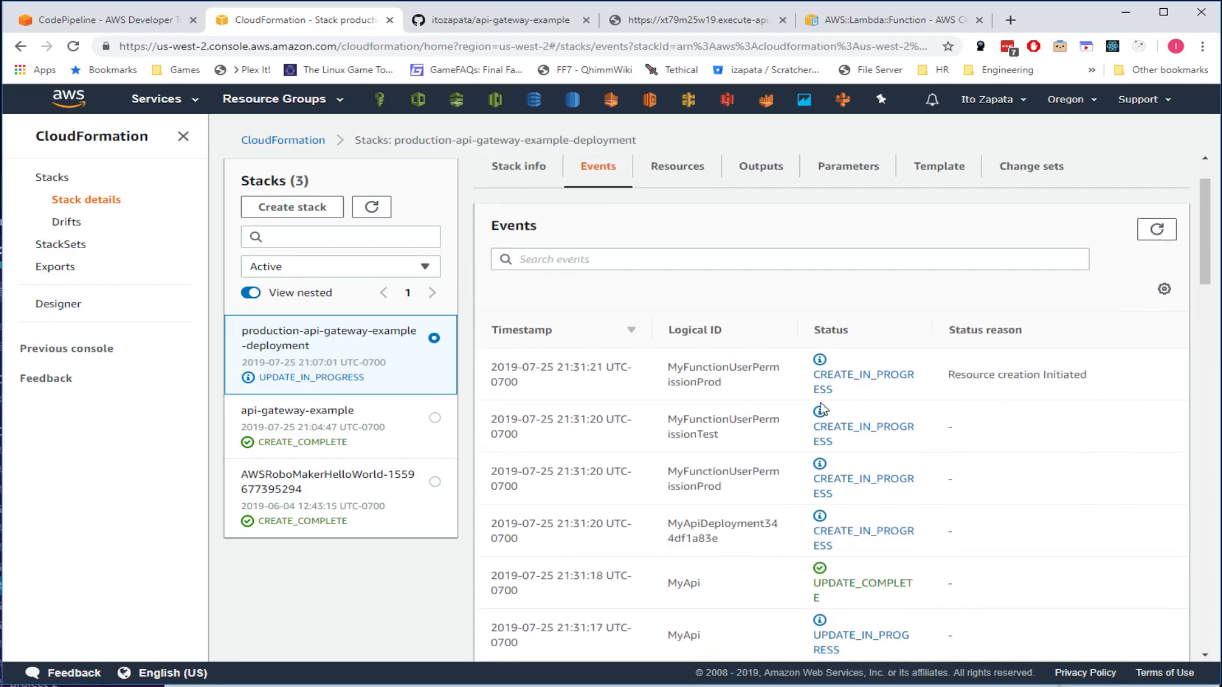
scroll(946, 441, "up", 1)
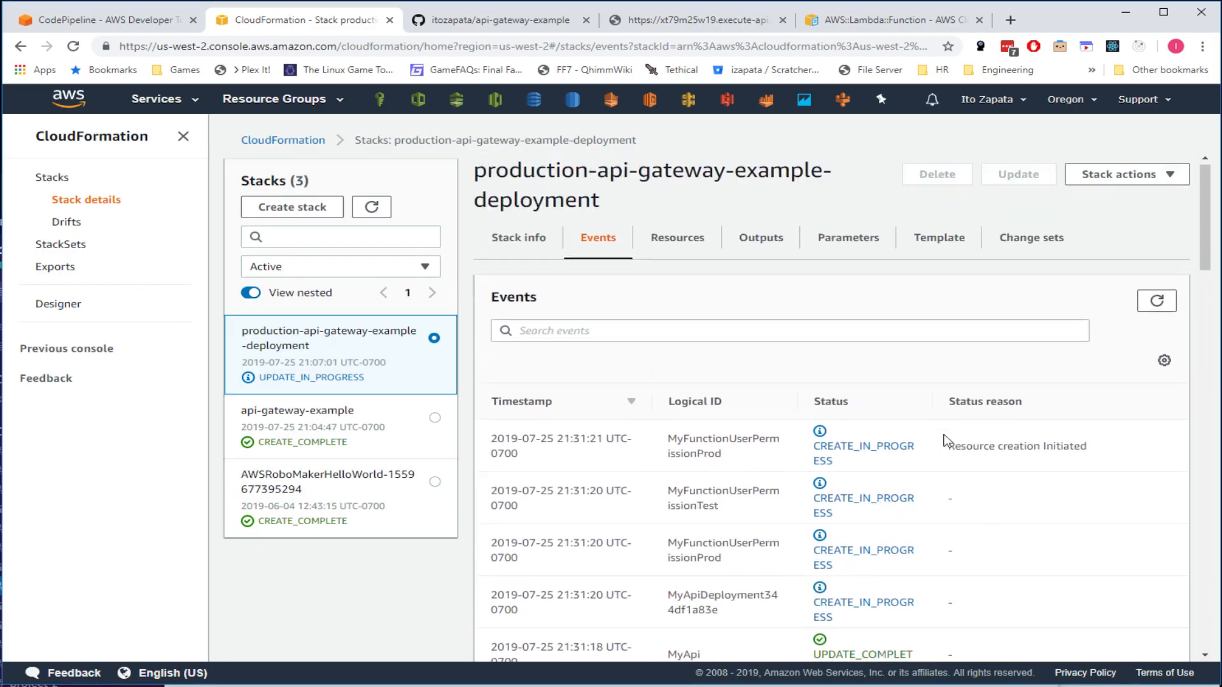
left_click(1156, 304)
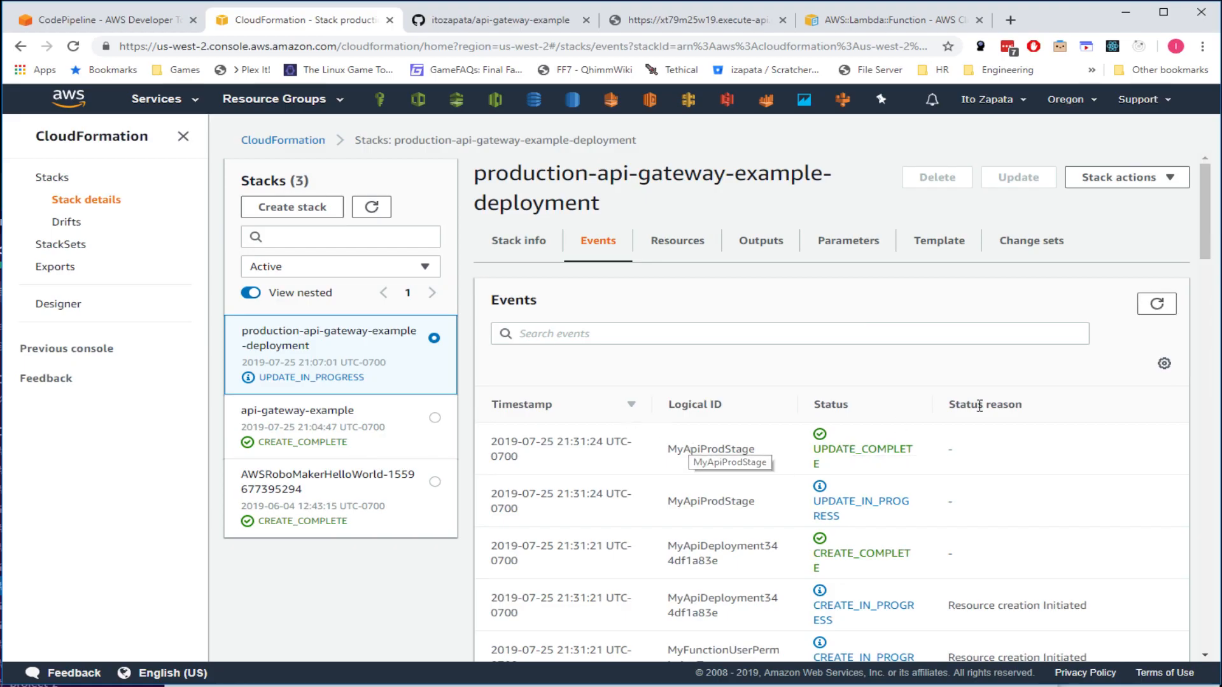
left_click(1156, 305)
left_click(1156, 306)
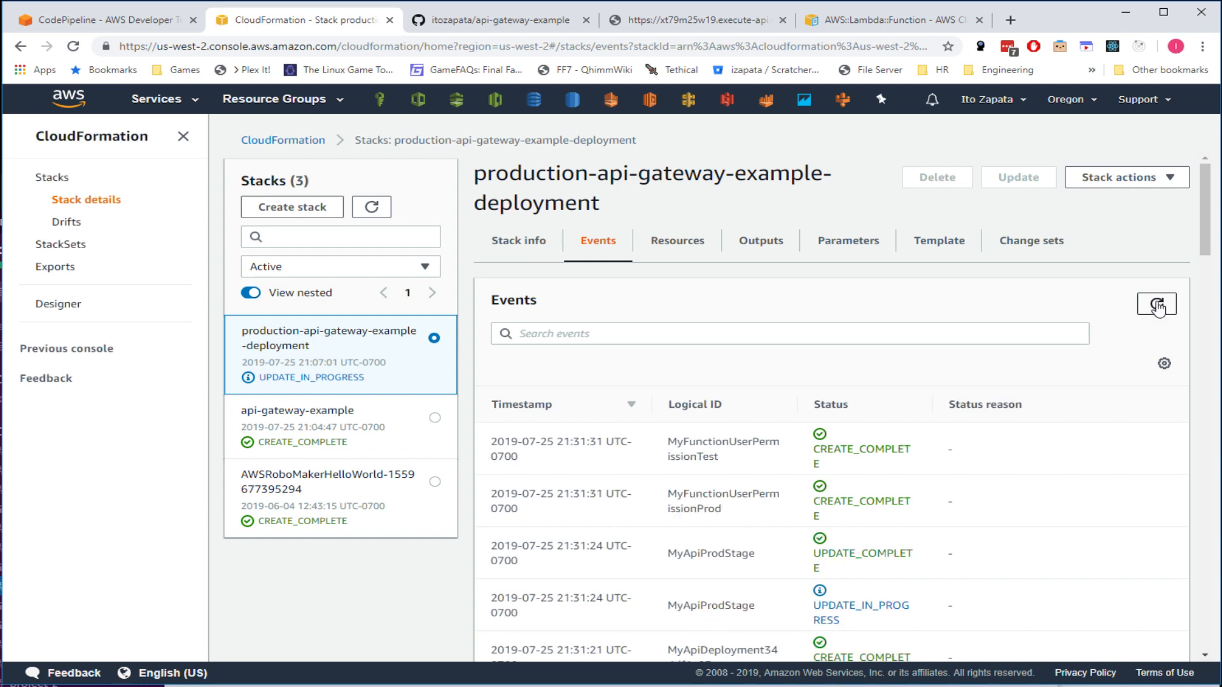
left_click(1156, 305)
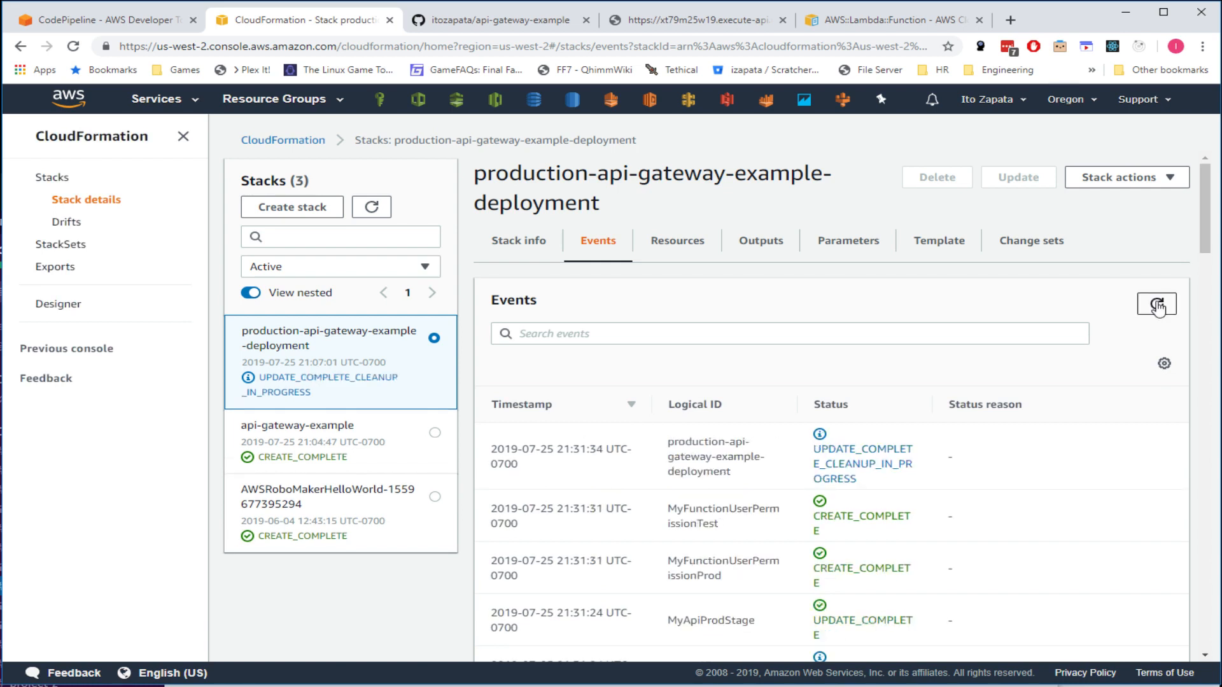
left_click(1157, 306)
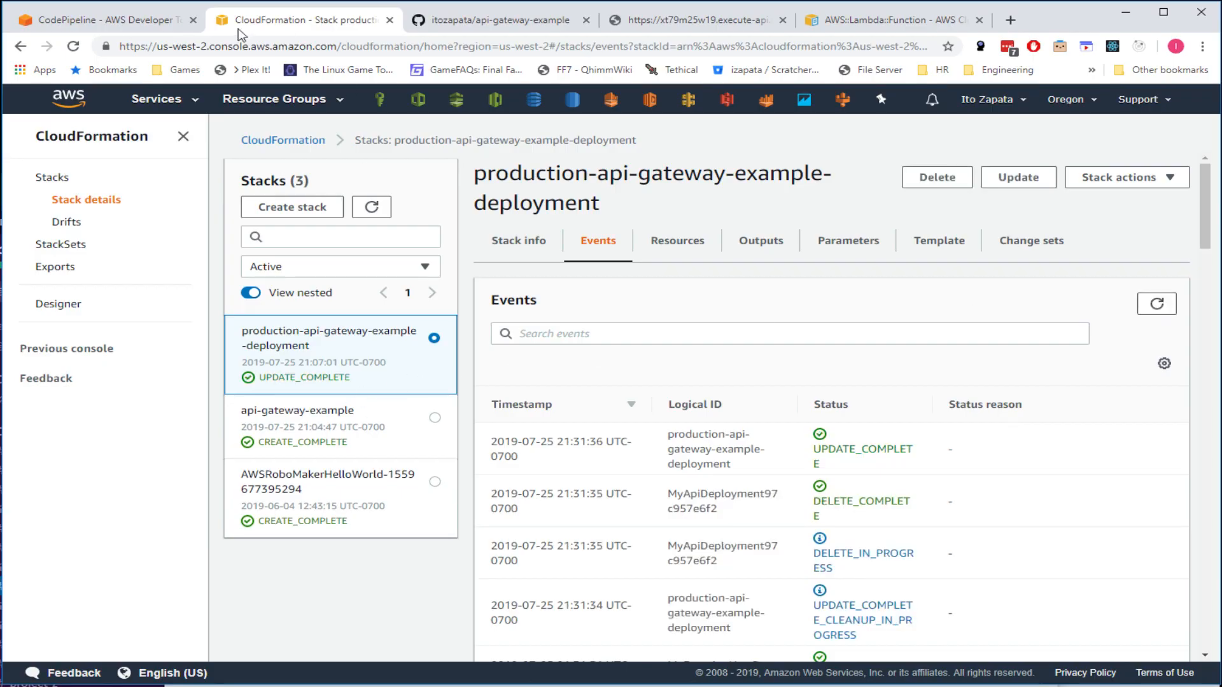
left_click(117, 21)
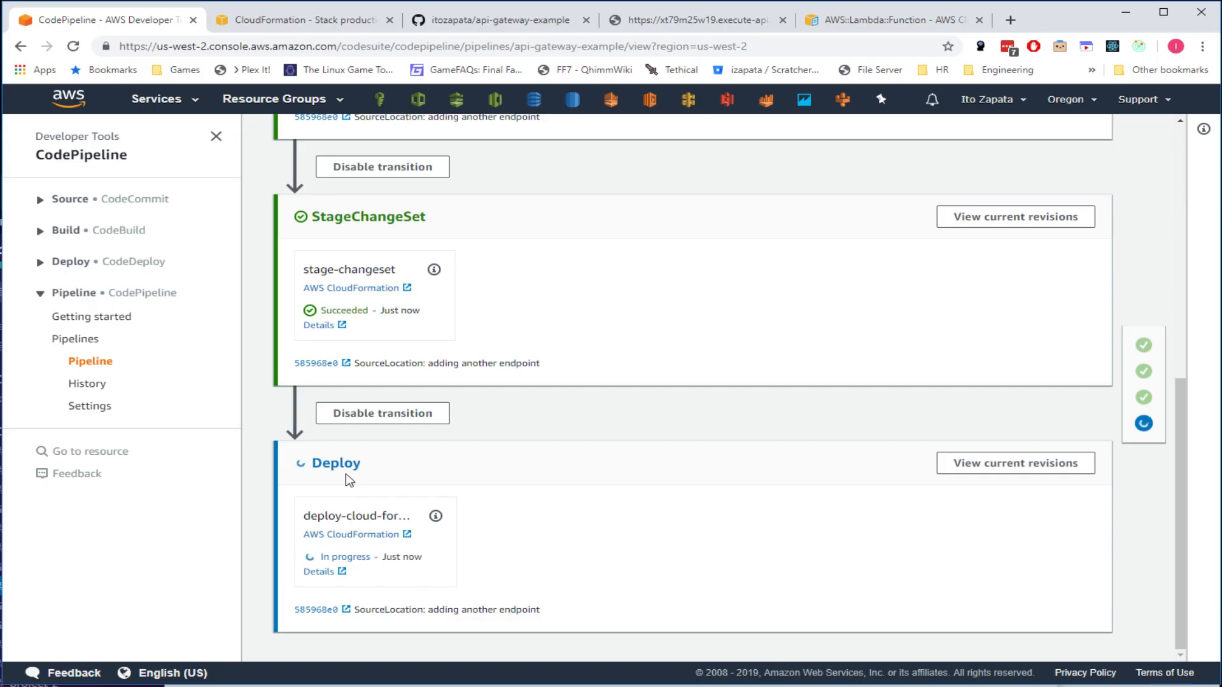
- Wait until commit 585968e0's Deploy stage shows Succeeded, then switch to the GitHub repo
scroll(511, 502, "up", 1)
scroll(511, 502, "down", 1)
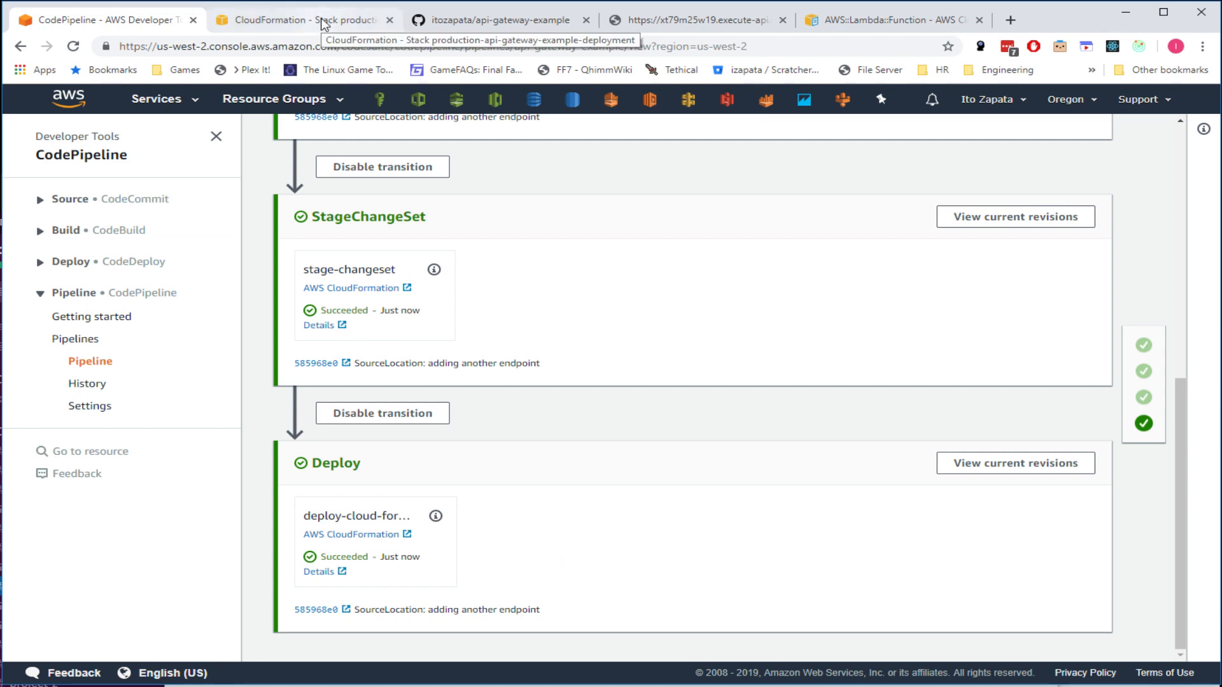
left_click(526, 21)
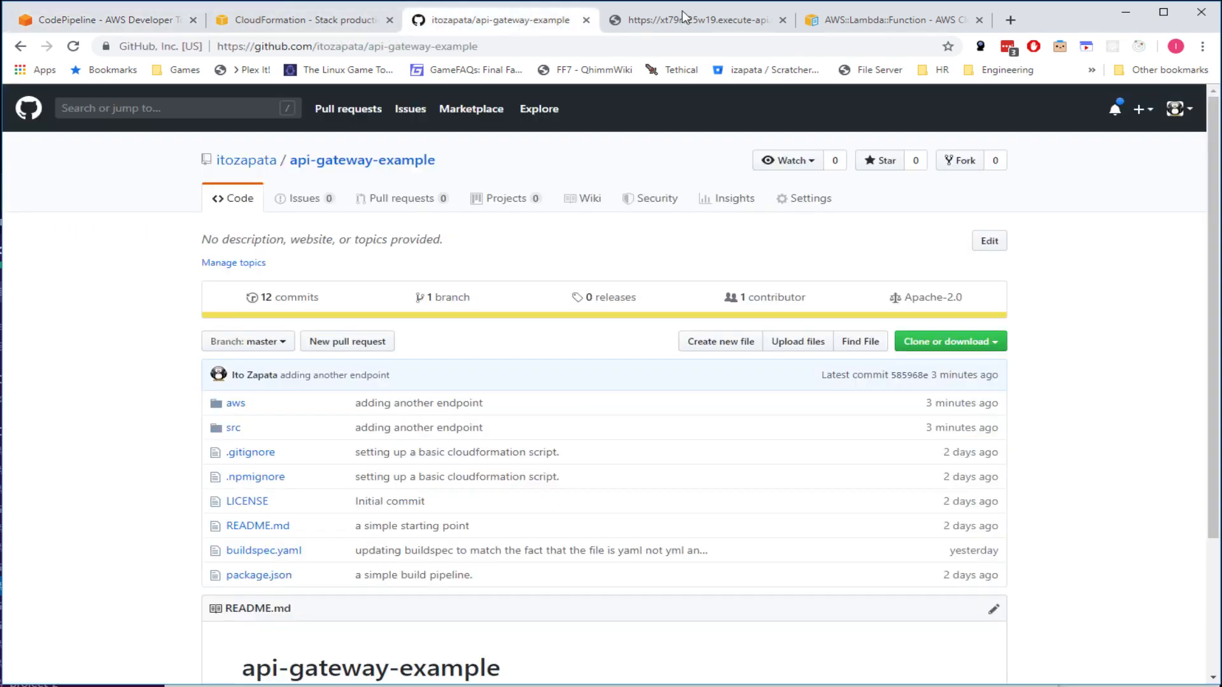
- Compare the GitHub repo with the /Prod/ endpoint, which still returns hello world
left_click(684, 23)
left_click(488, 21)
left_click(731, 23)
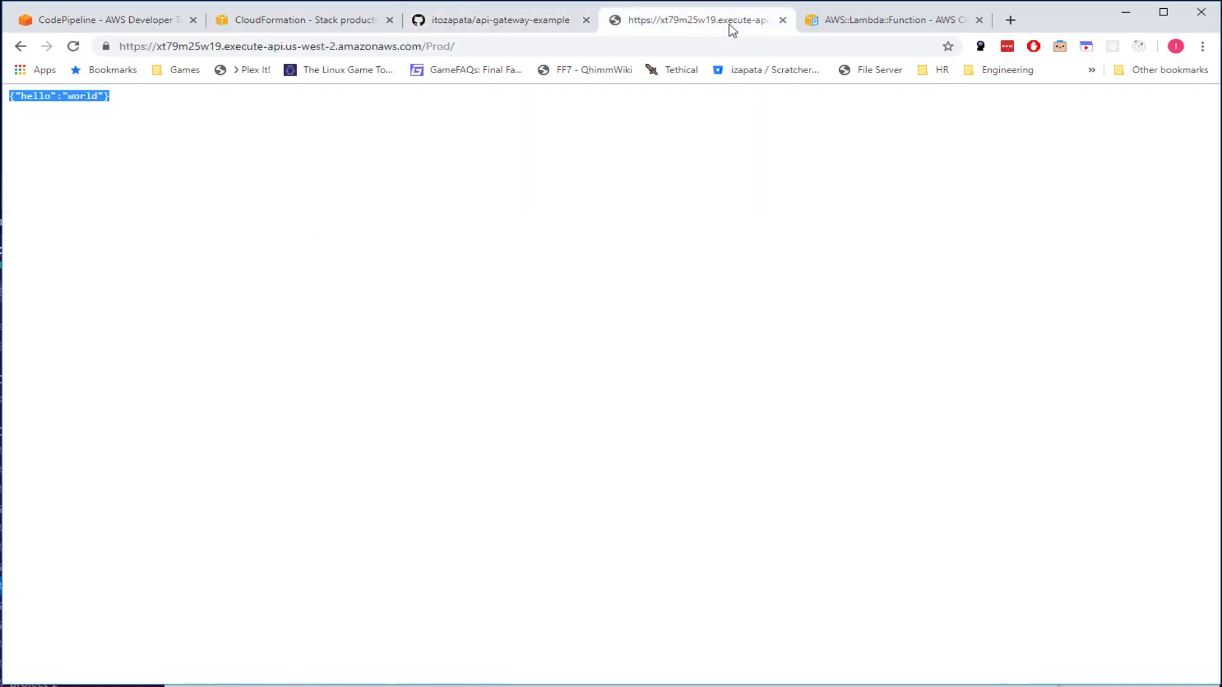
left_click(470, 21)
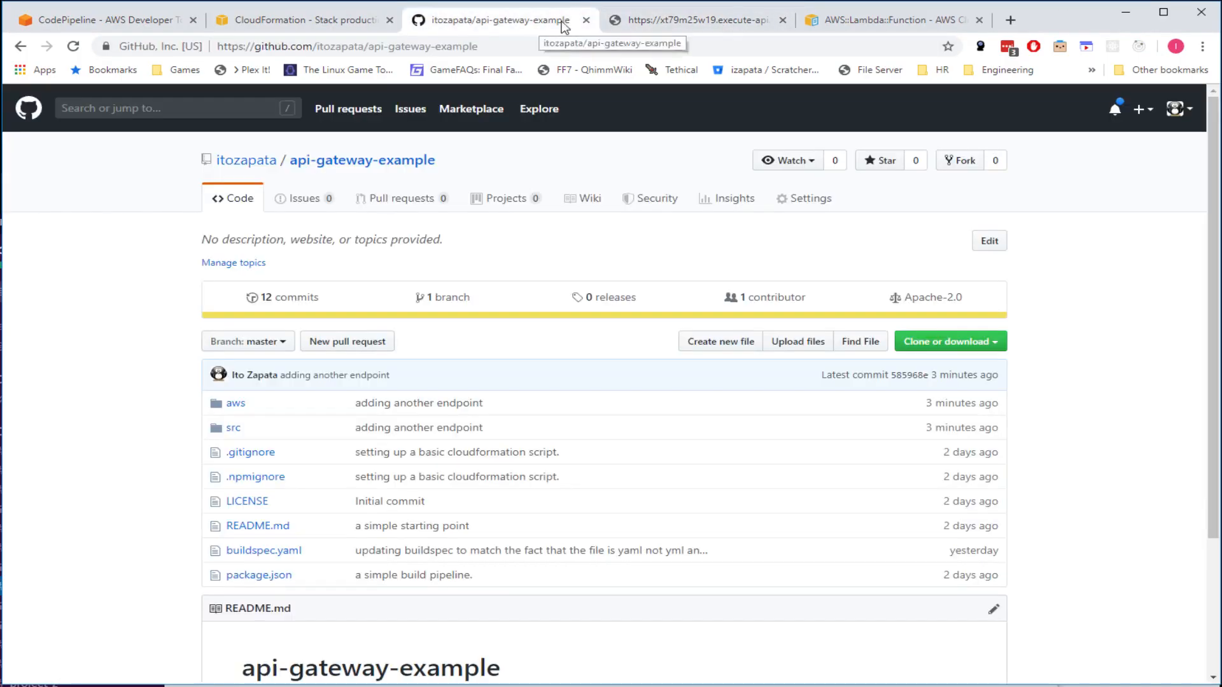
left_click(649, 23)
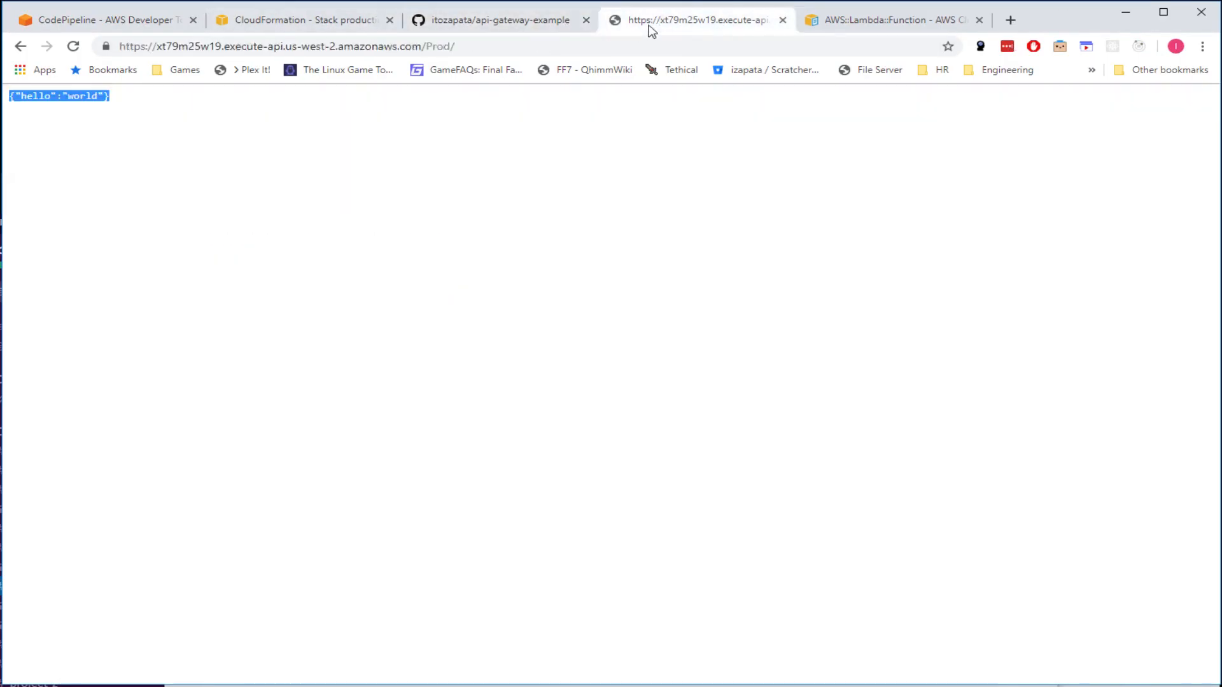
double_click(441, 46)
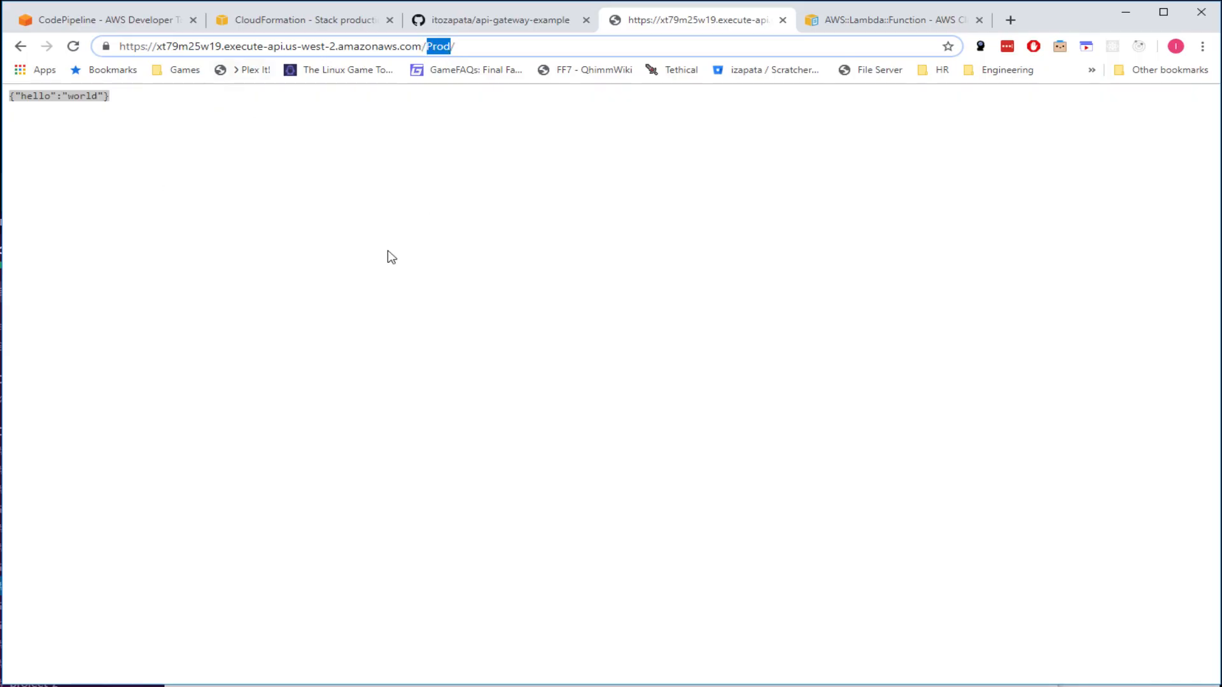
left_click(494, 45)
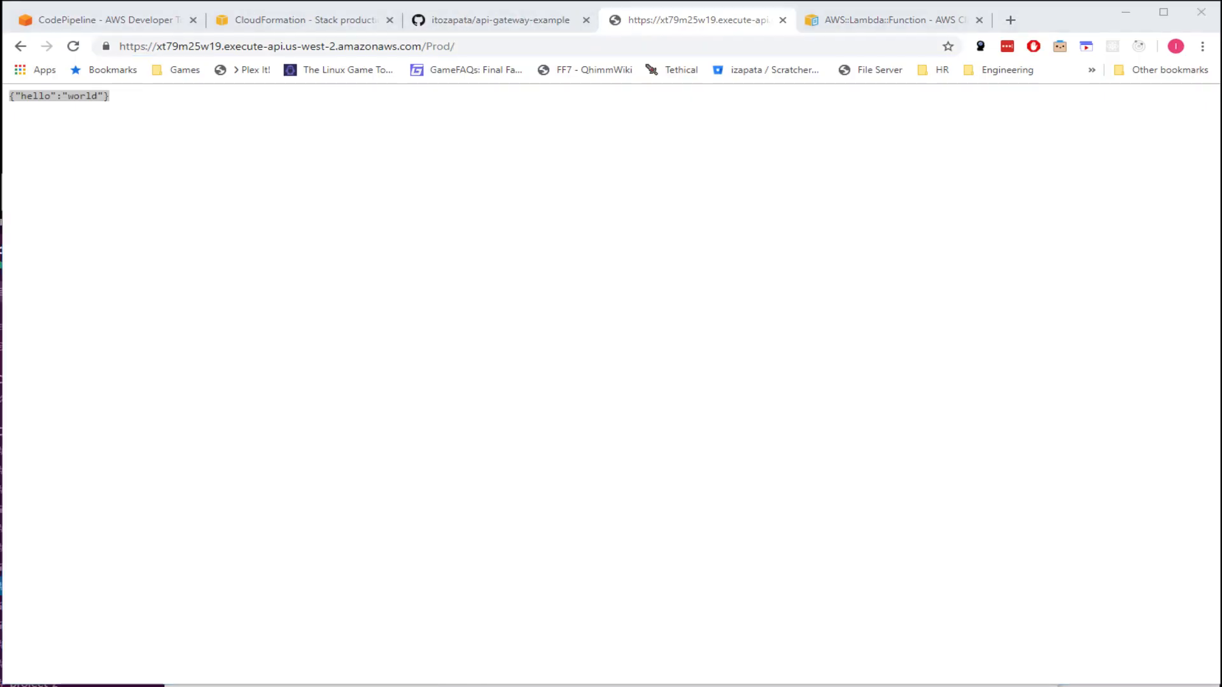
- Pass through the CodePipeline tab to the production stack's events in CloudFormation
left_click(360, 411)
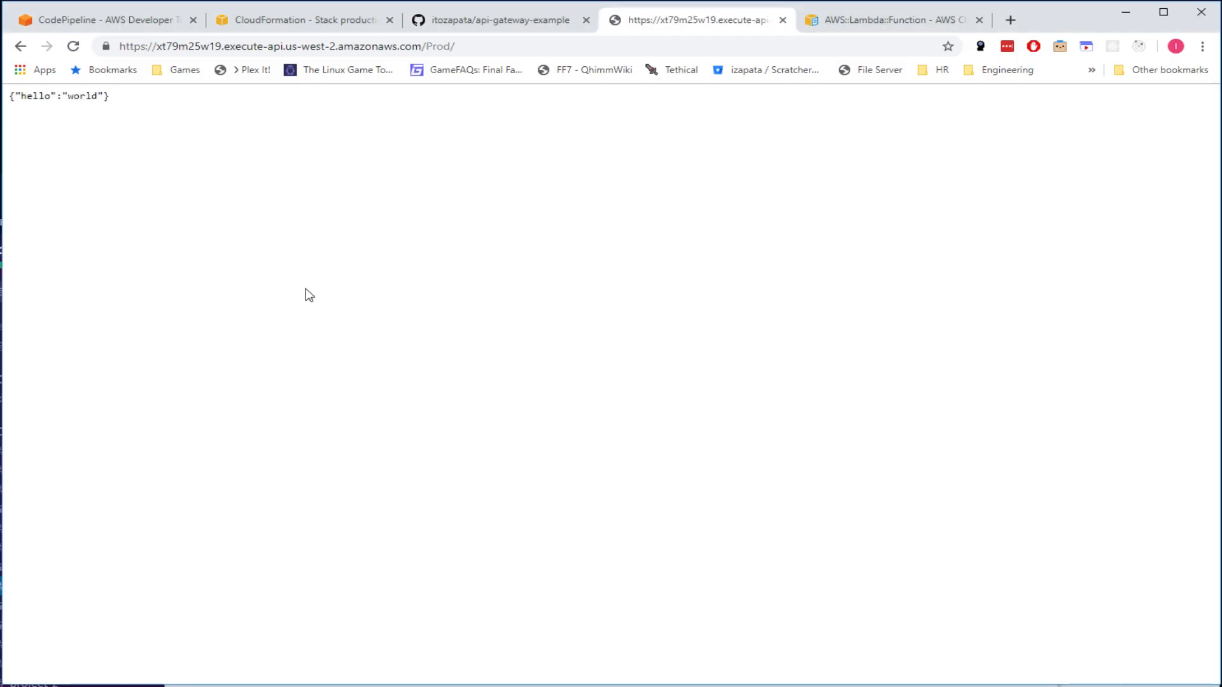
left_click(130, 21)
left_click(318, 46)
left_click(321, 21)
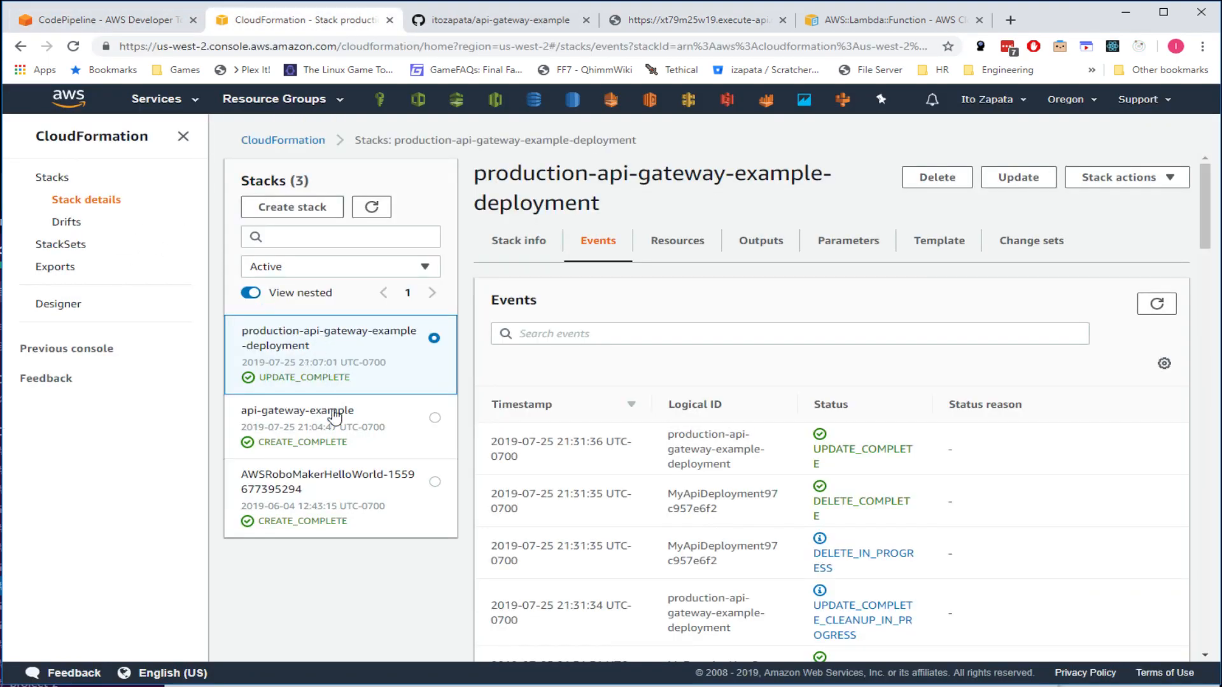
- Review the api-gateway-example stack's Resources, Outputs and Parameters, noting GitHubBranch master
left_click(377, 435)
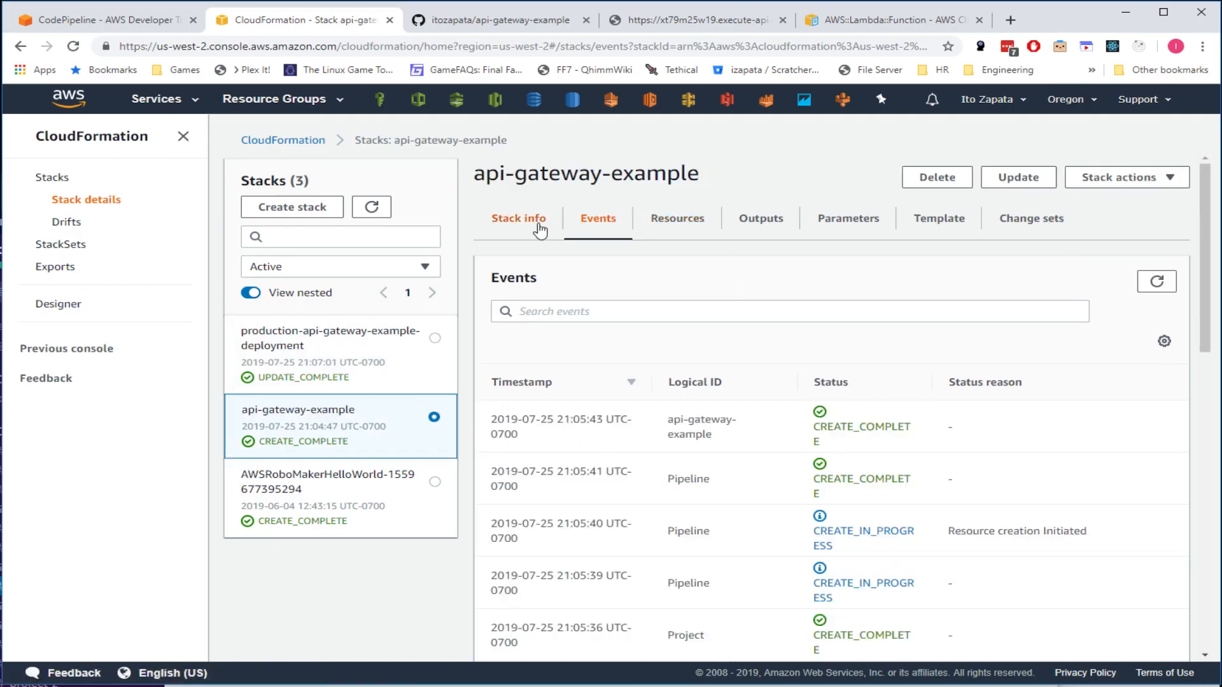
left_click(677, 228)
left_click(795, 220)
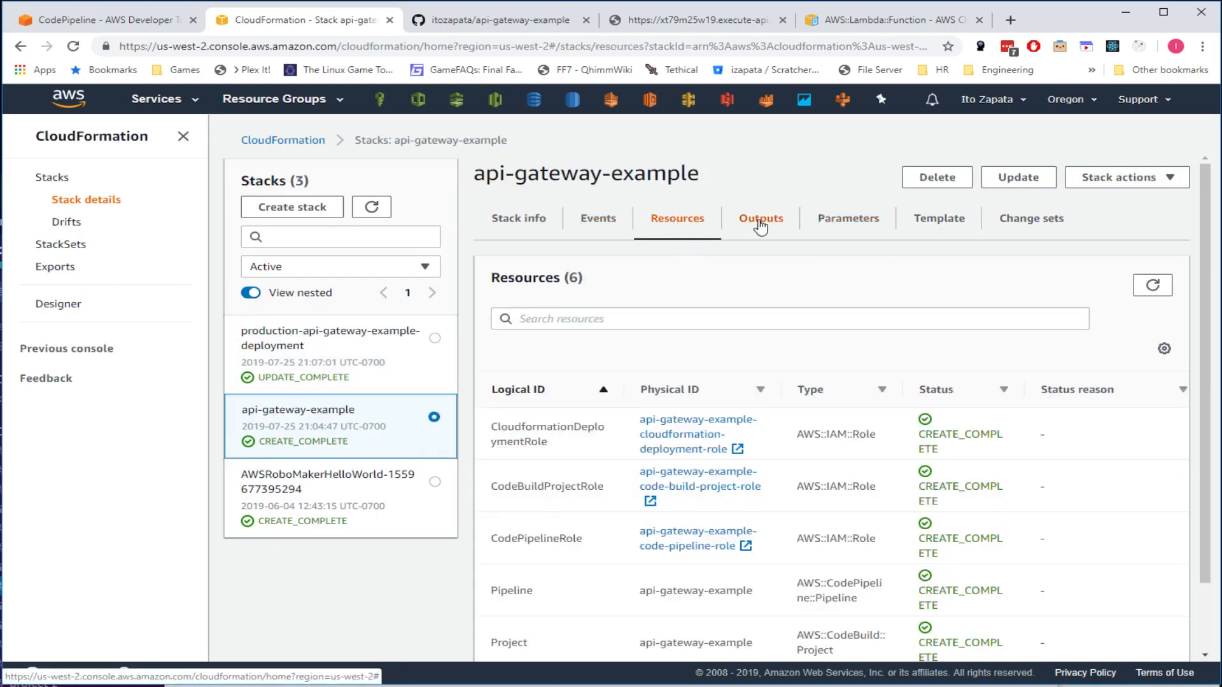
left_click(835, 228)
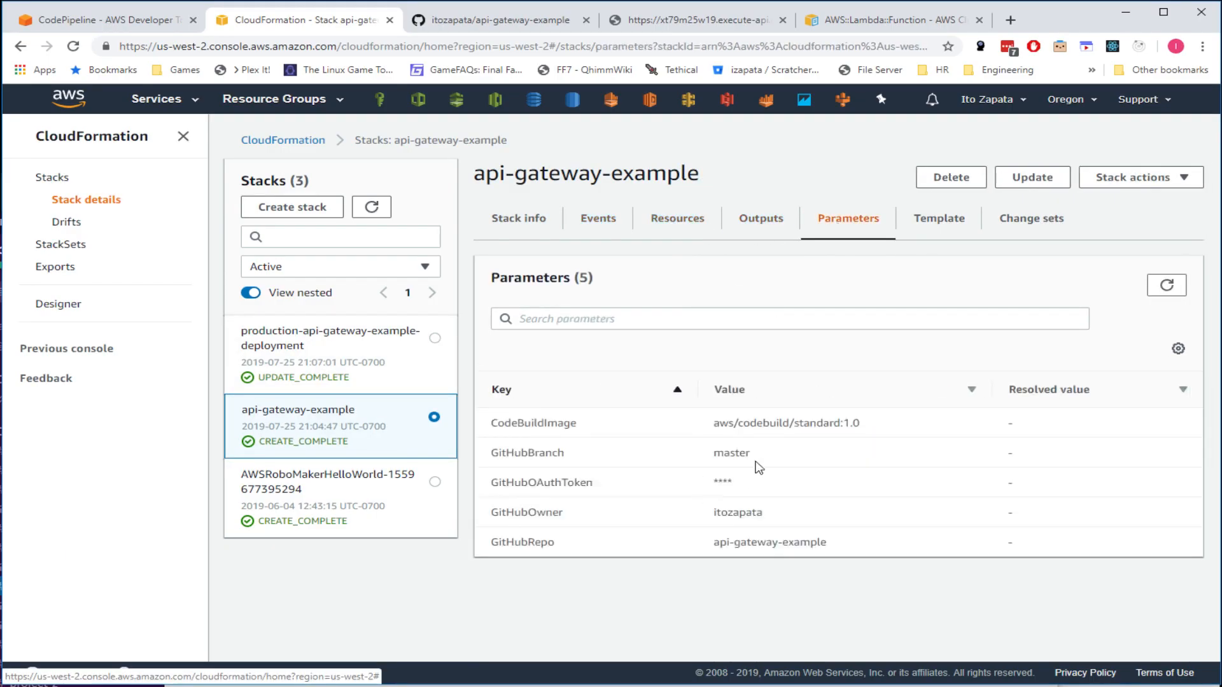
double_click(729, 453)
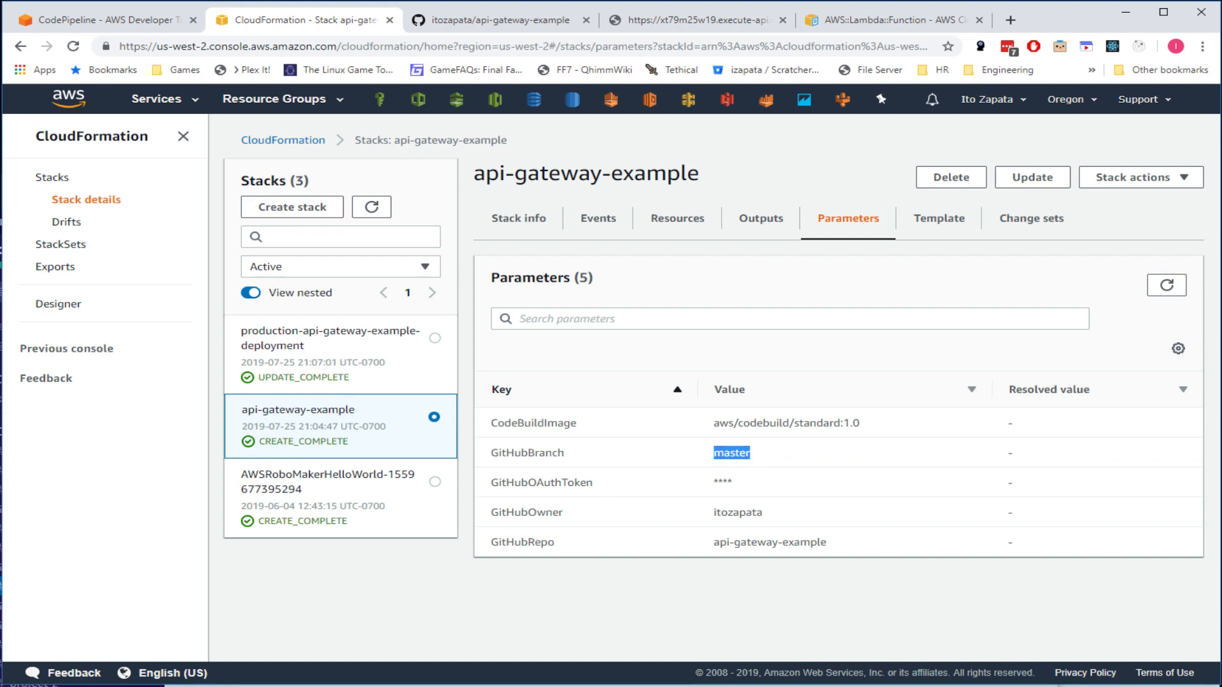
- Compare with the production deployment stack's parameters, then bring up the pipeline view
left_click(309, 359)
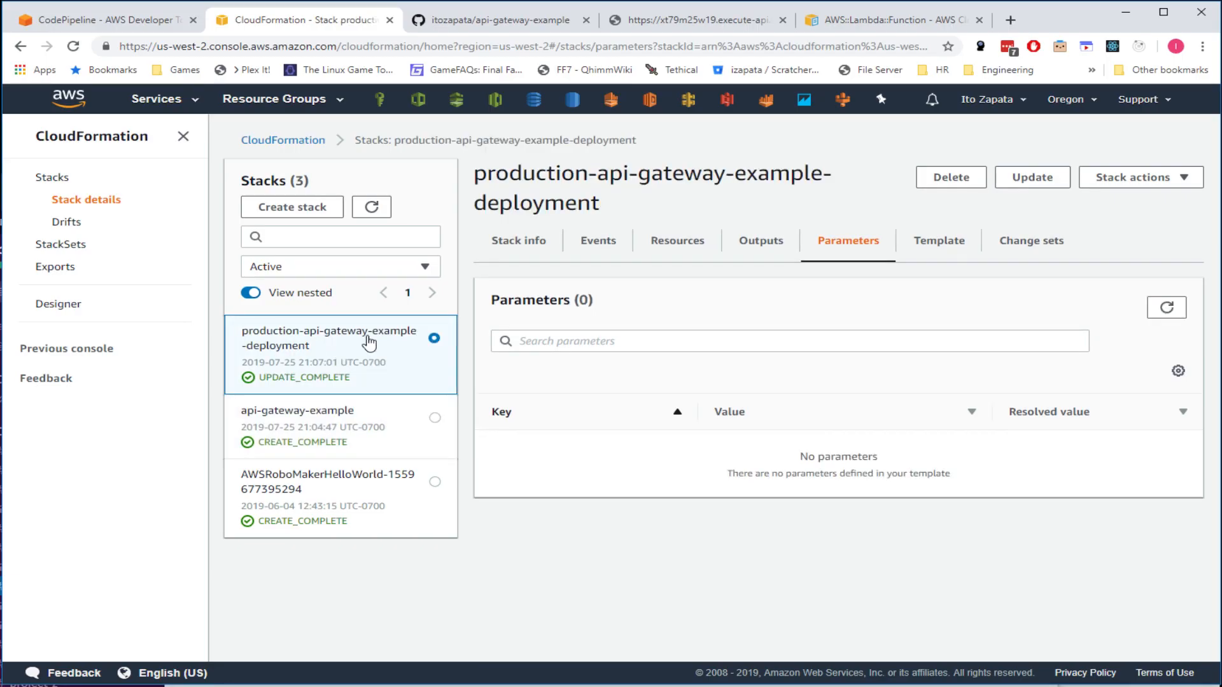
left_click(390, 422)
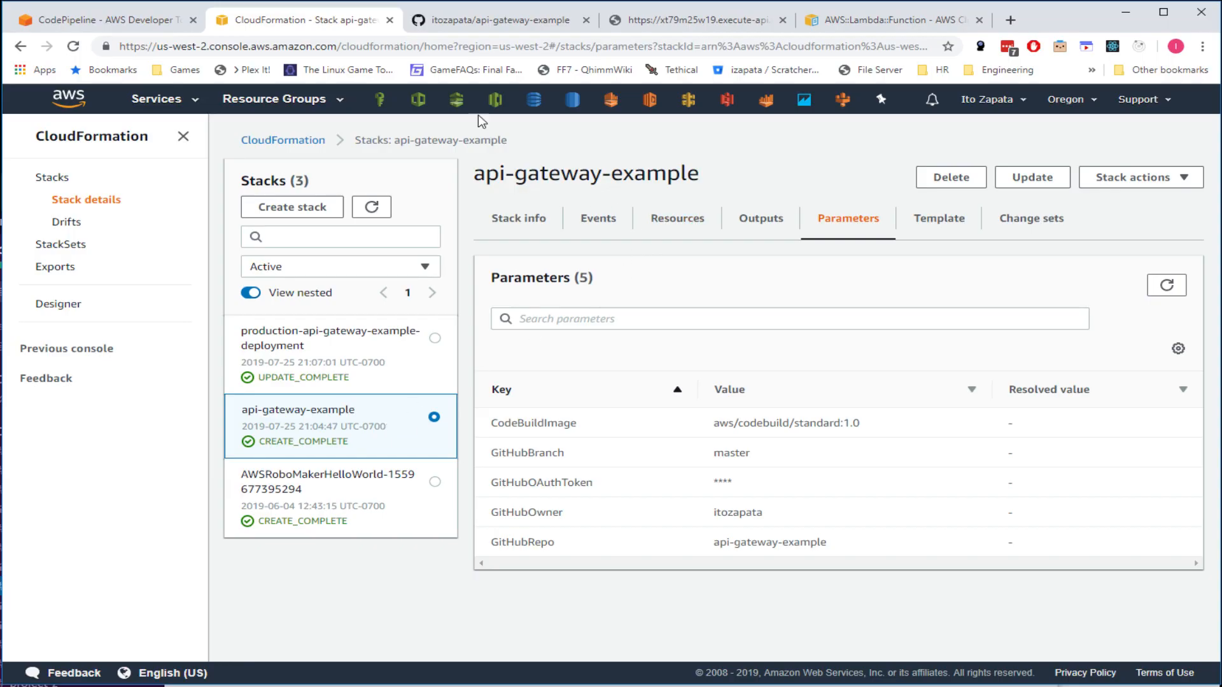
left_click(493, 21)
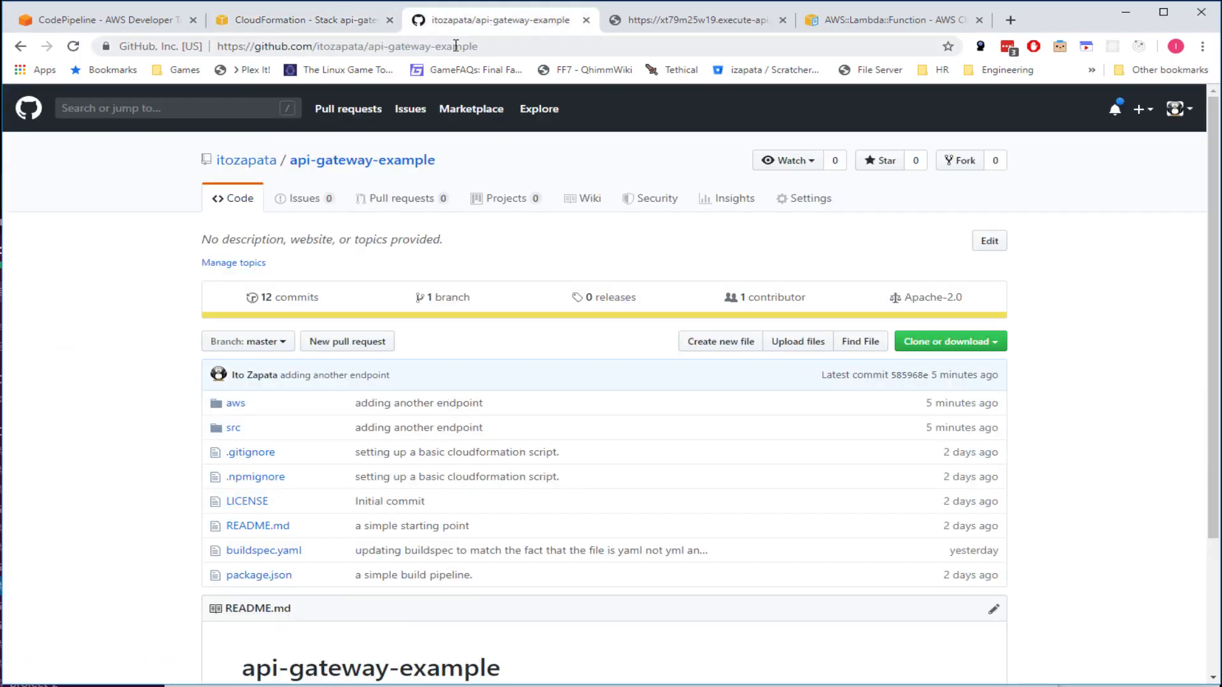
left_click(315, 21)
left_click(85, 23)
left_click(172, 46)
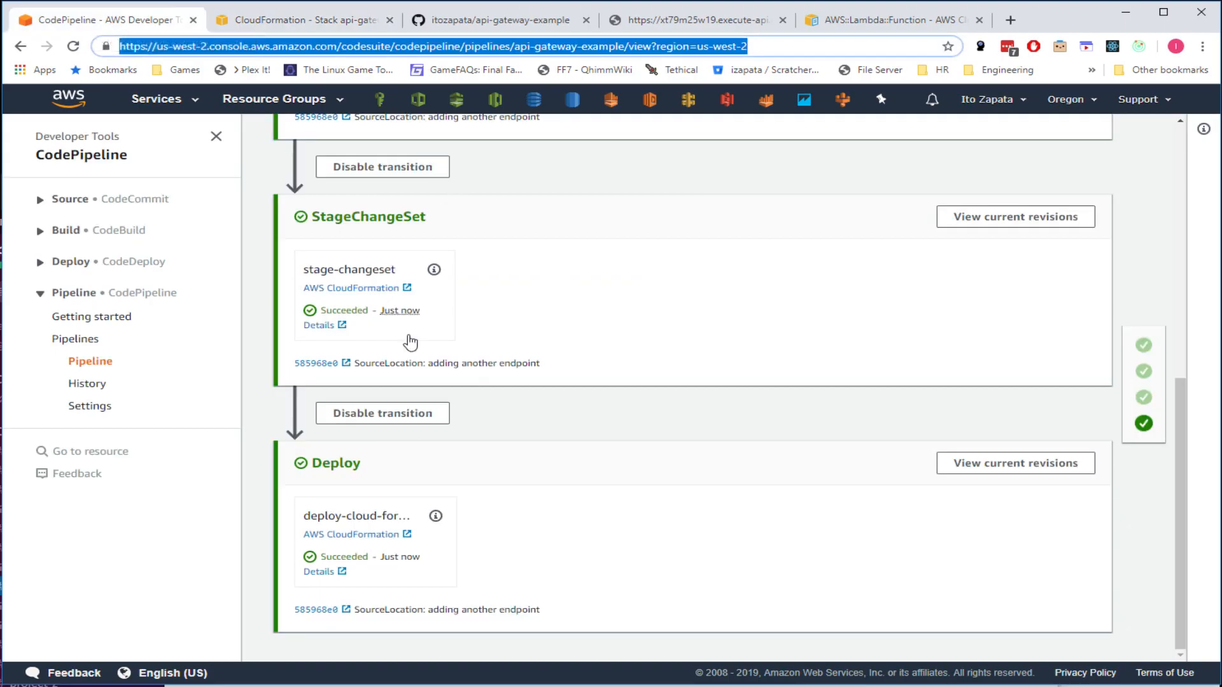
scroll(414, 382, "up", 6)
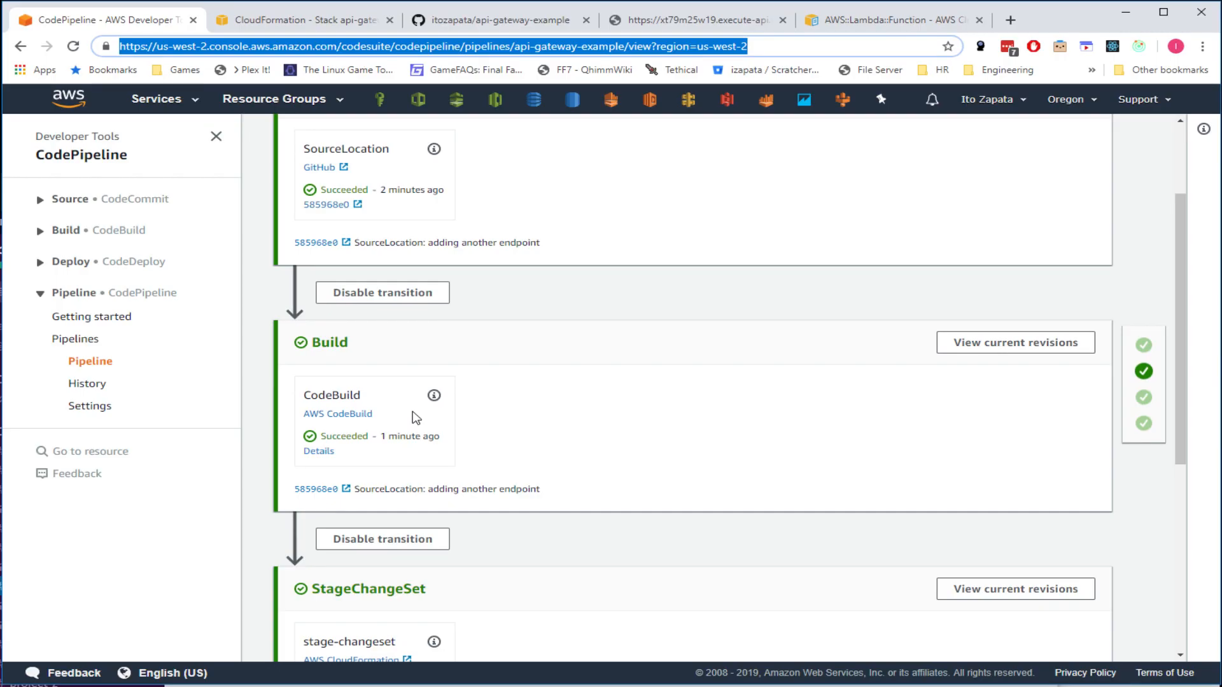
scroll(528, 248, "down", 2)
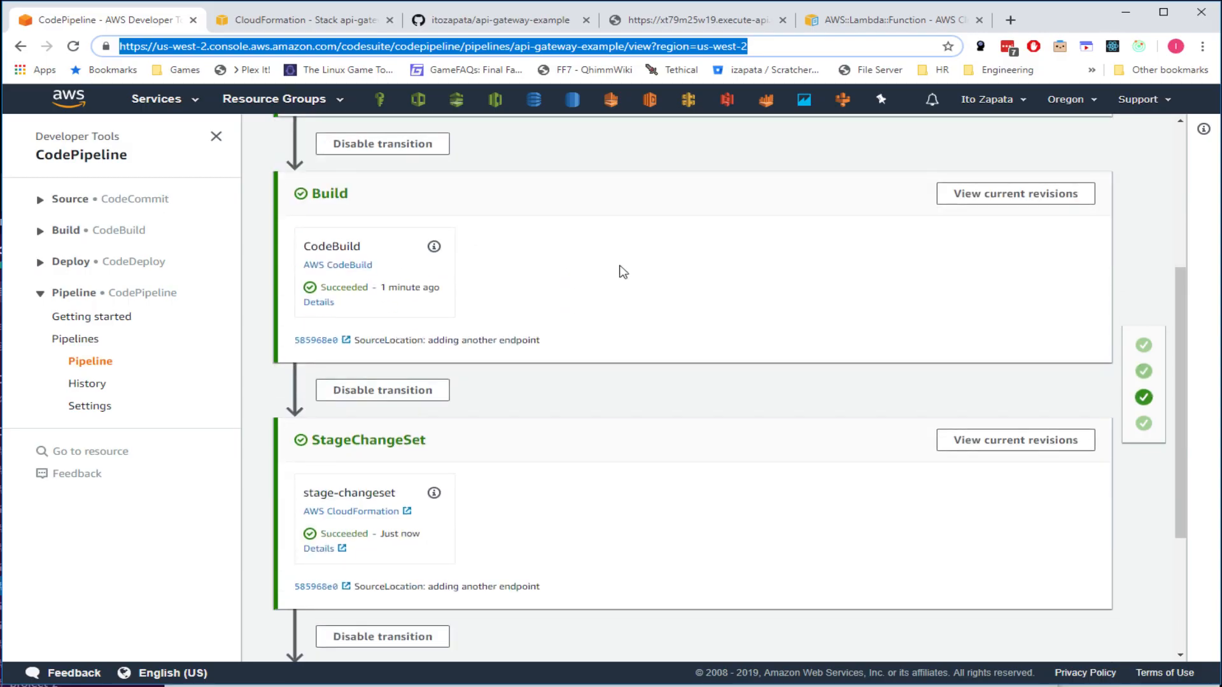
scroll(639, 260, "up", 2)
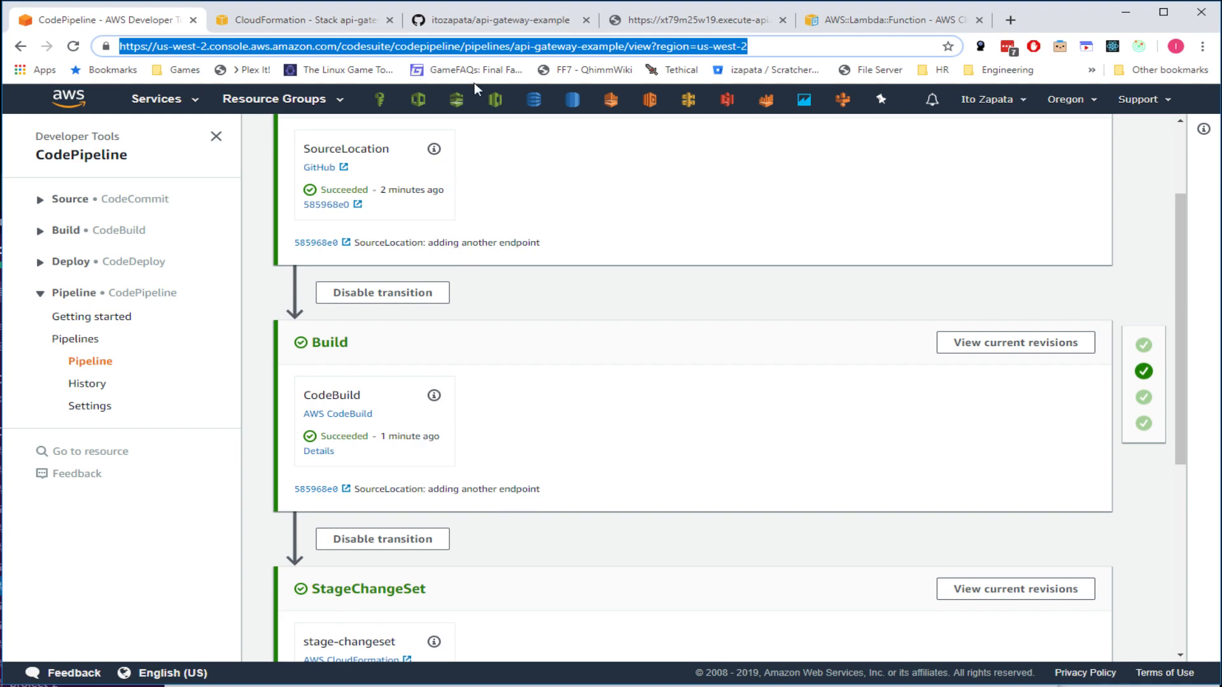
left_click(322, 20)
left_click(519, 20)
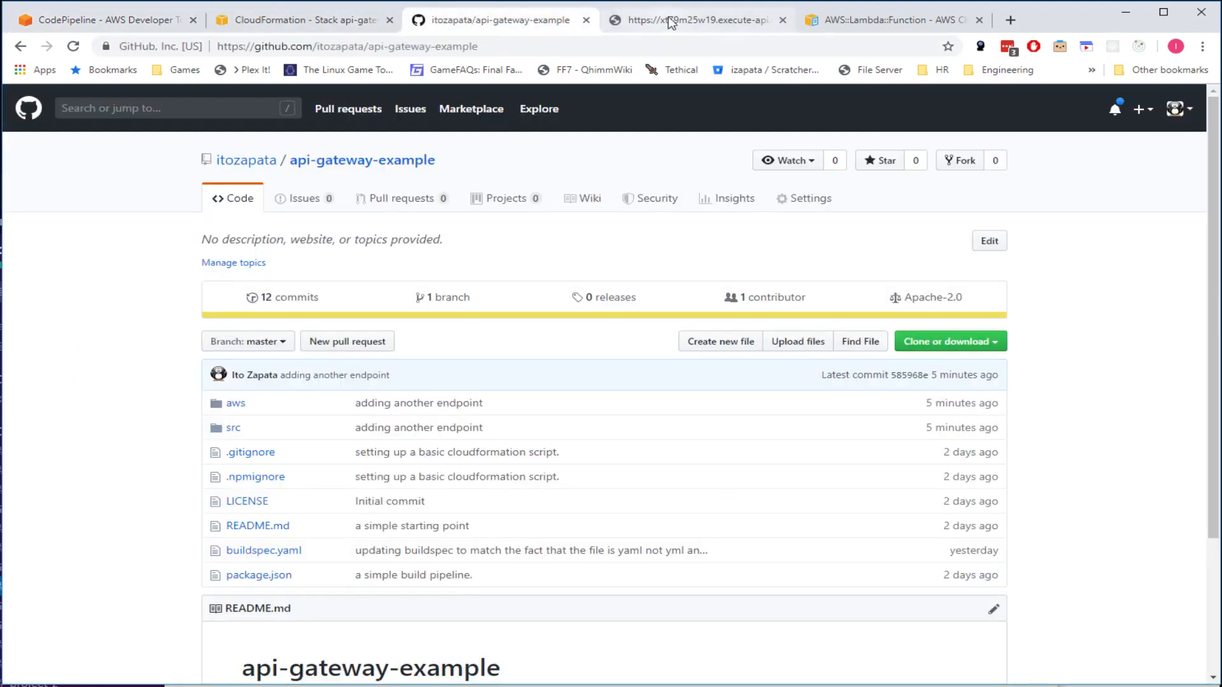
left_click(649, 21)
double_click(439, 47)
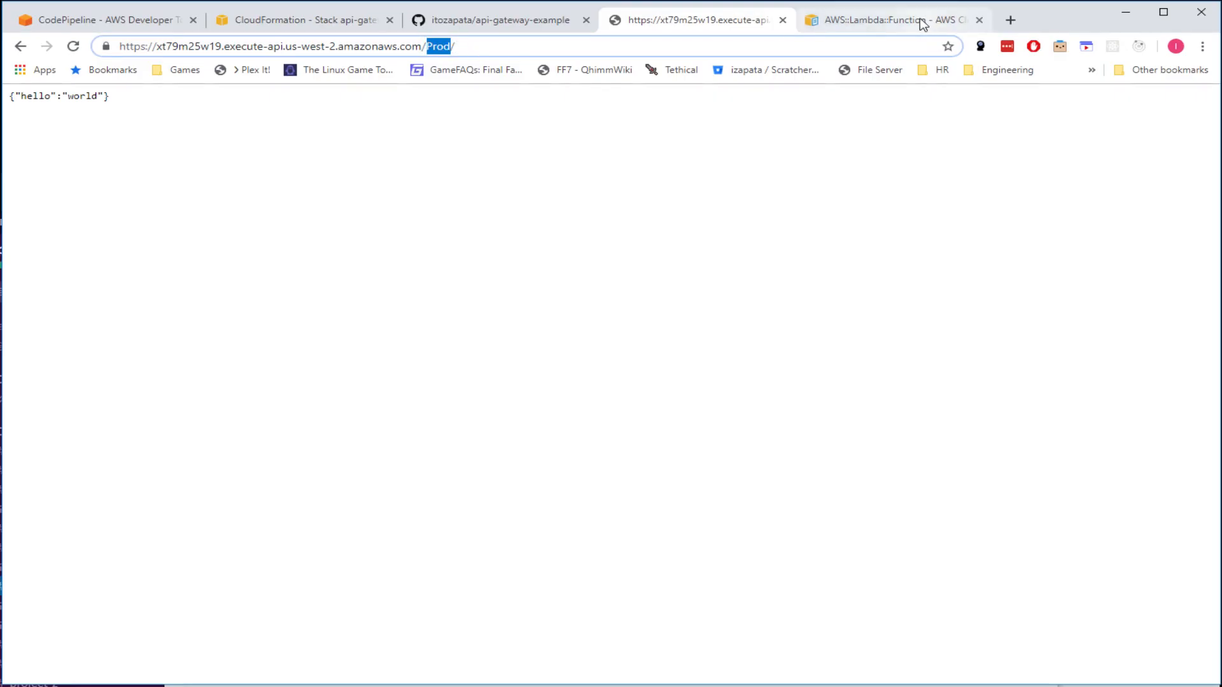
left_click(514, 27)
key("ctrl+shift+Tab")
key("ctrl+shift+Tab")
key("ctrl+Tab")
left_click(459, 25)
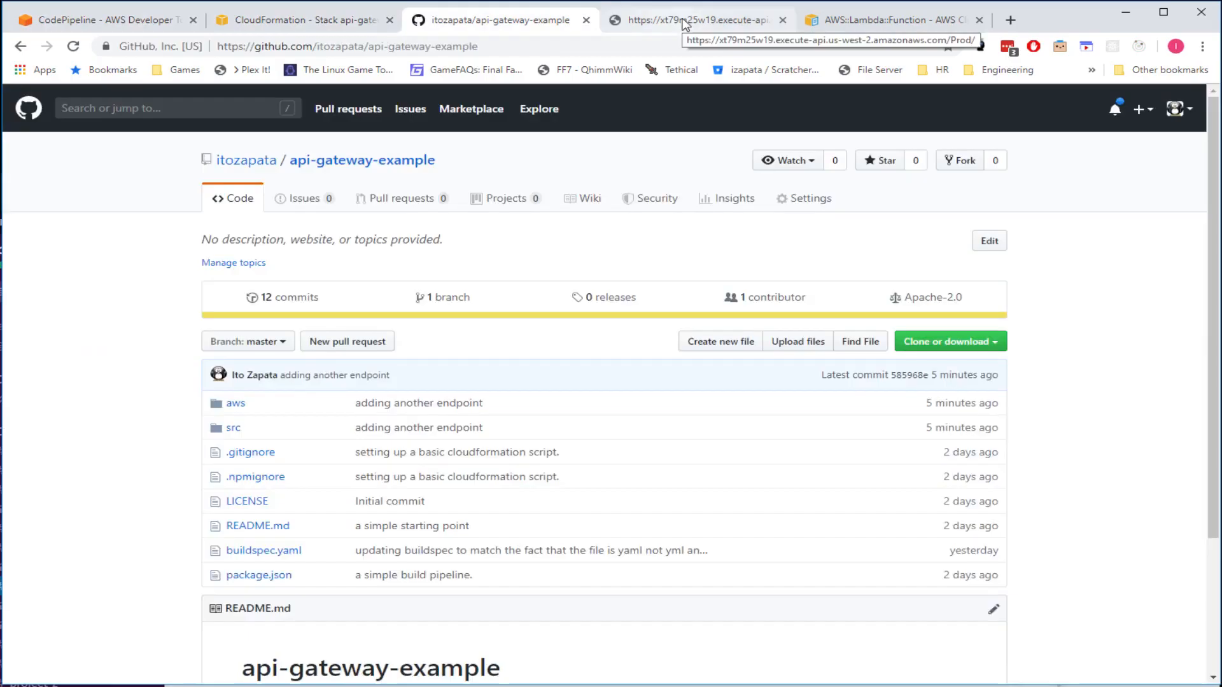
left_click(39, 20)
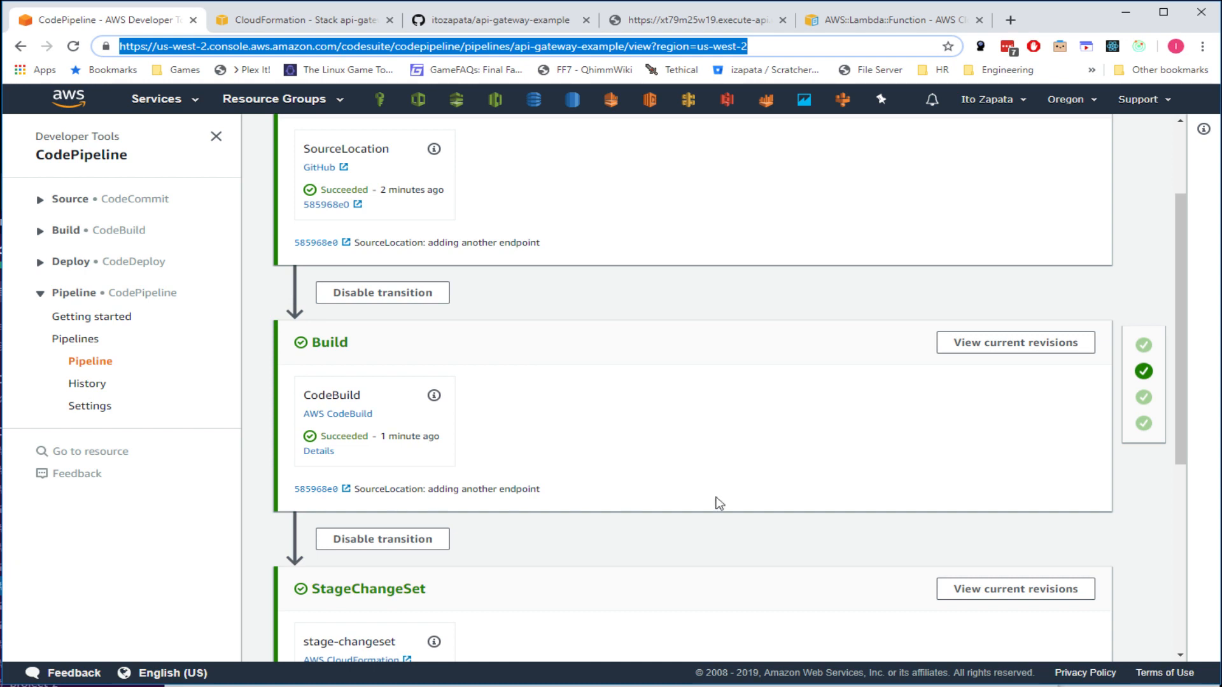
left_click(767, 502)
scroll(743, 505, "up", 3)
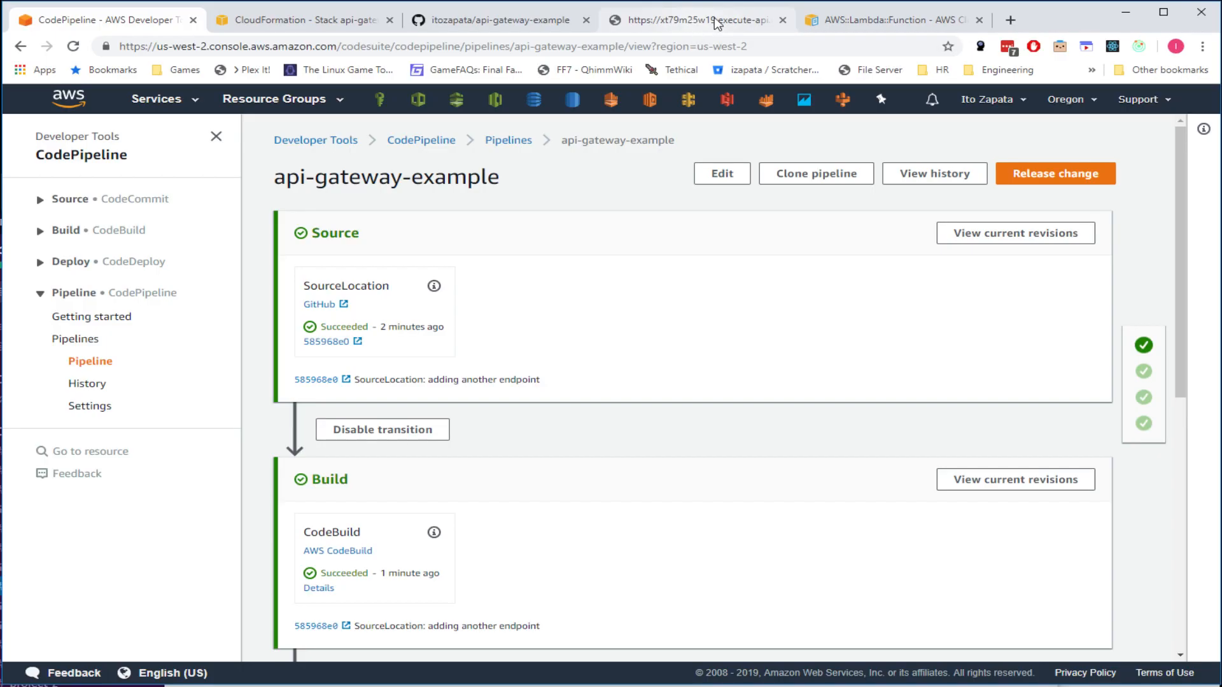
- Reload the /Prod/ endpoint and confirm it still returns hello world
left_click(694, 24)
left_click(256, 218)
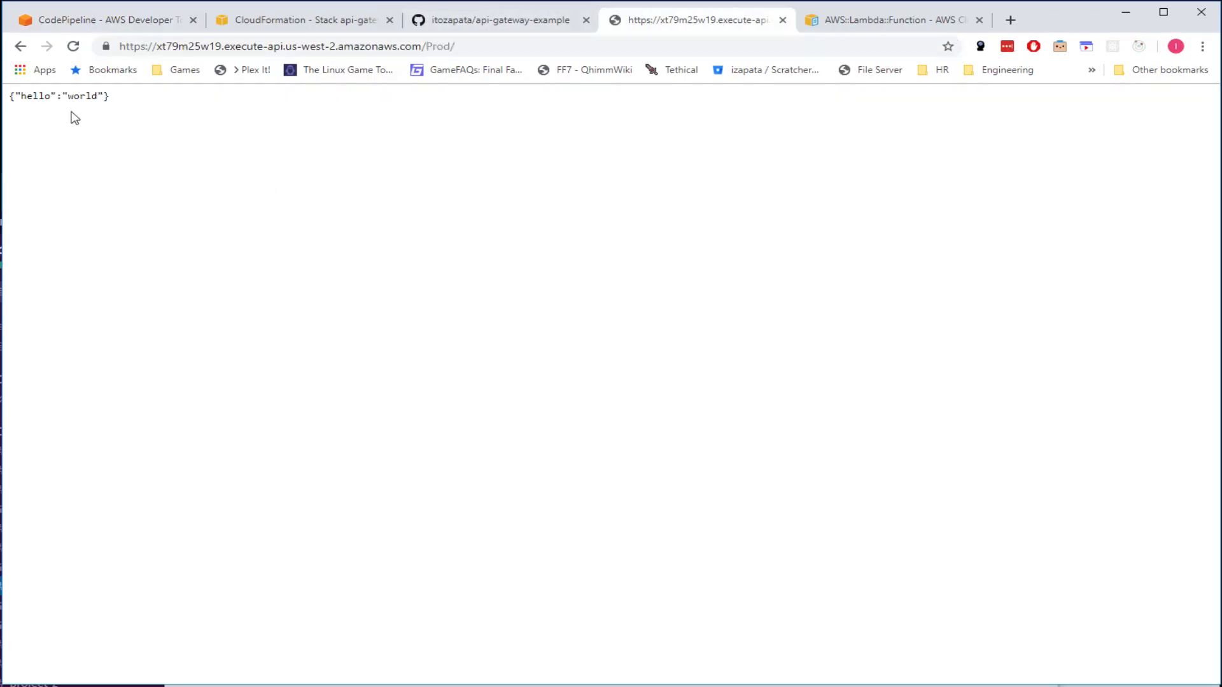
left_click(74, 46)
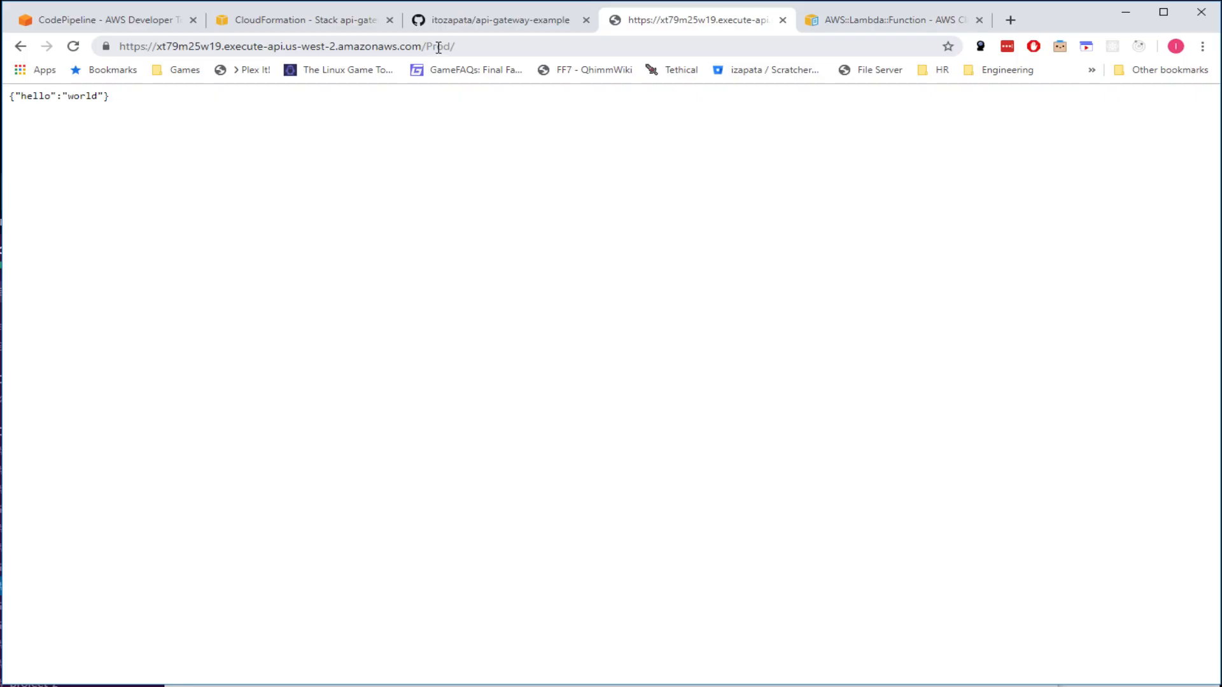
left_click(491, 25)
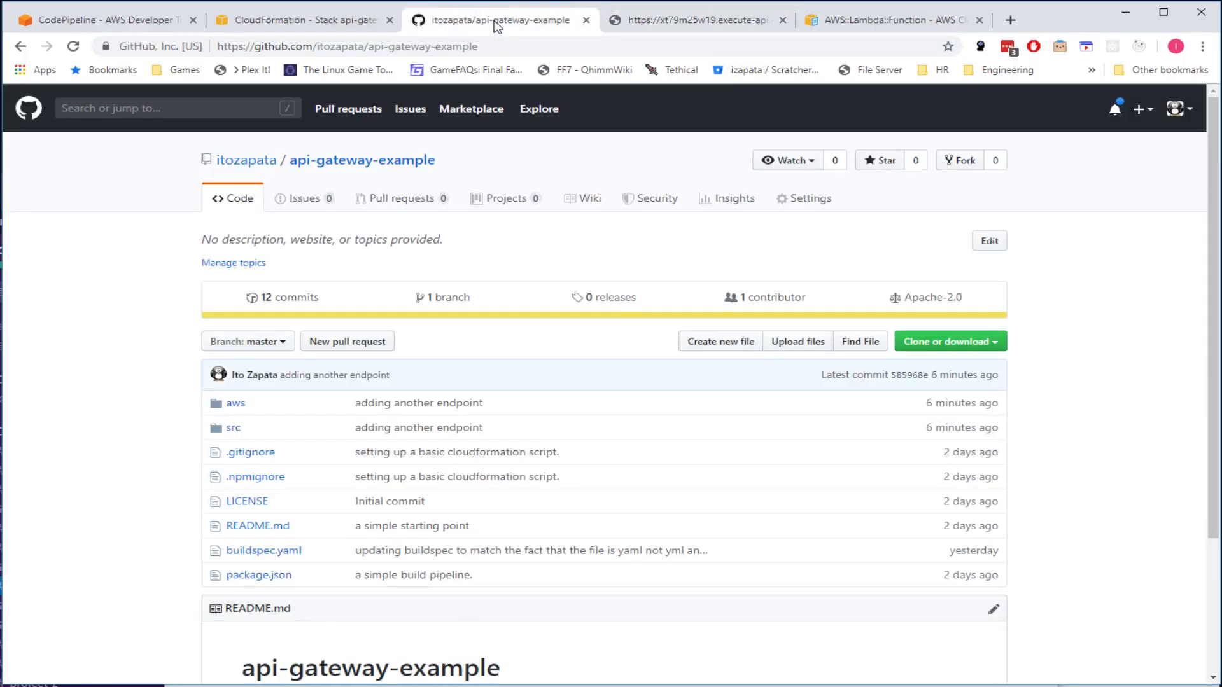
left_click(671, 25)
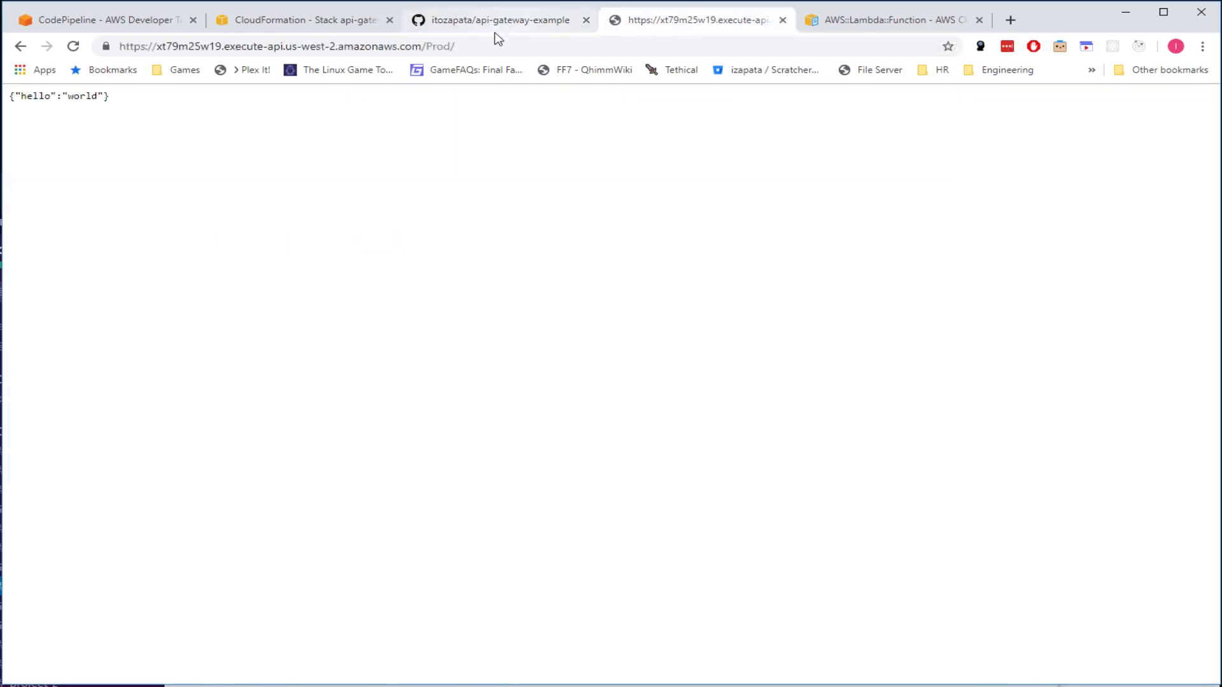
- Cycle through the pipeline, CloudFormation and endpoint tabs, ending on the GitHub repo with commit 585968e0
left_click(111, 22)
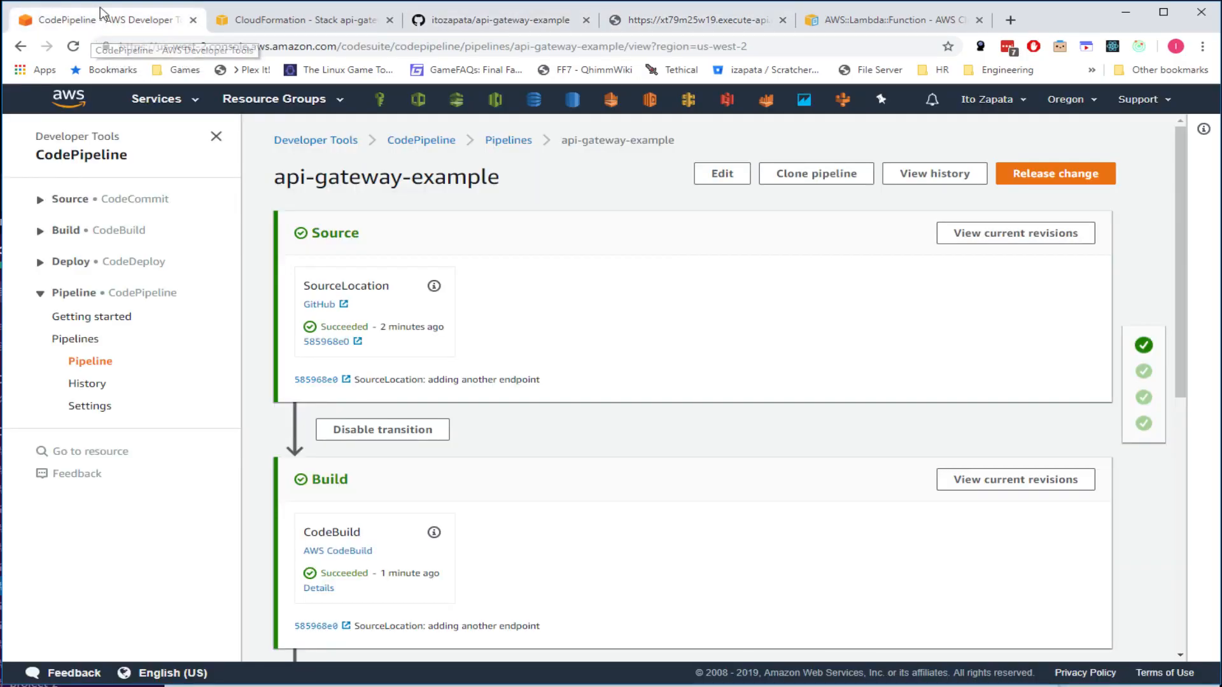
left_click(509, 26)
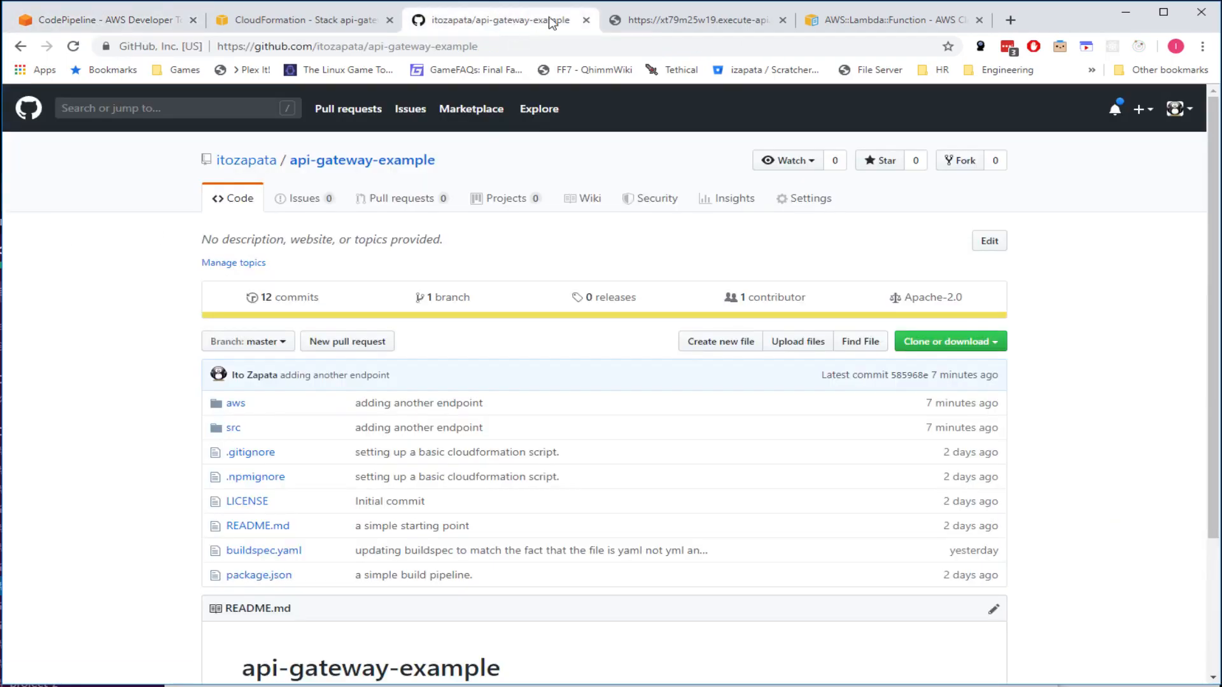
left_click(630, 23)
left_click(443, 25)
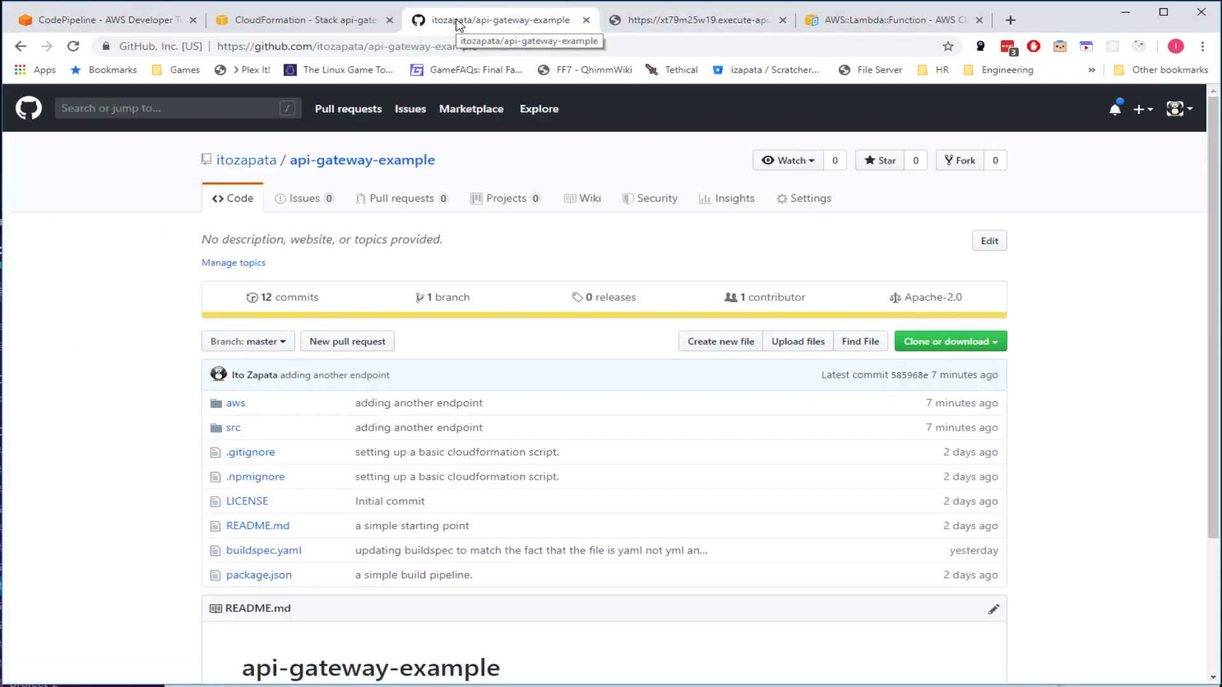
left_click(328, 24)
left_click(509, 24)
left_click(649, 24)
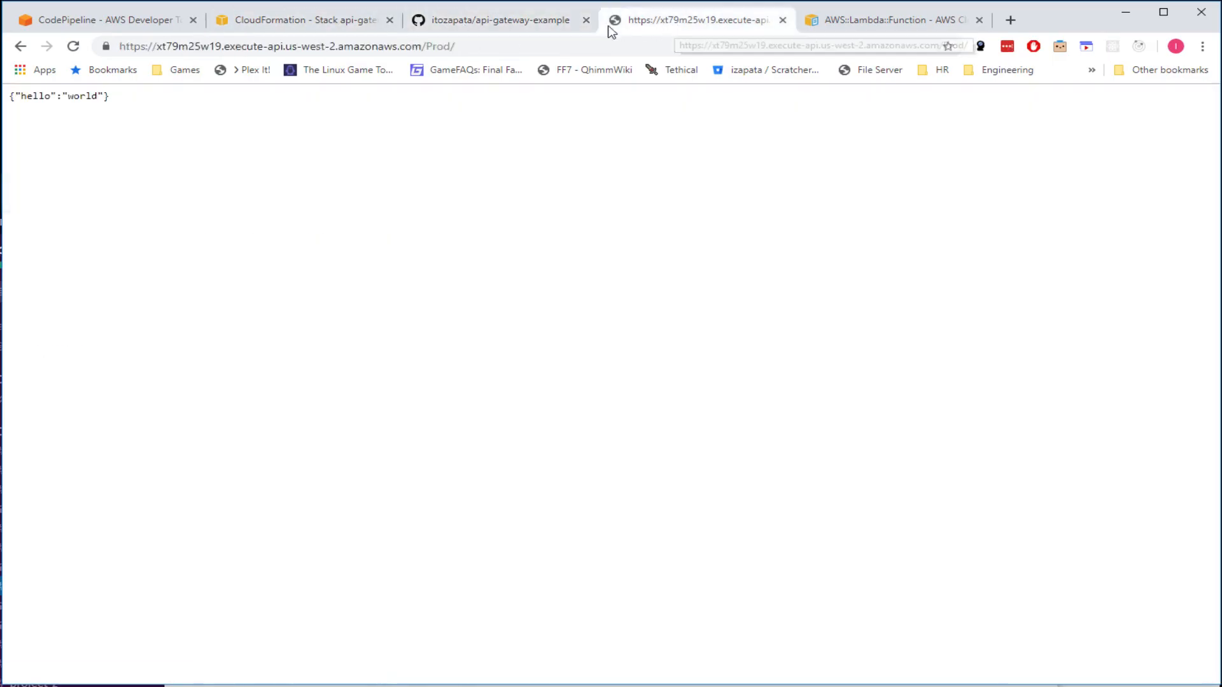
left_click(496, 19)
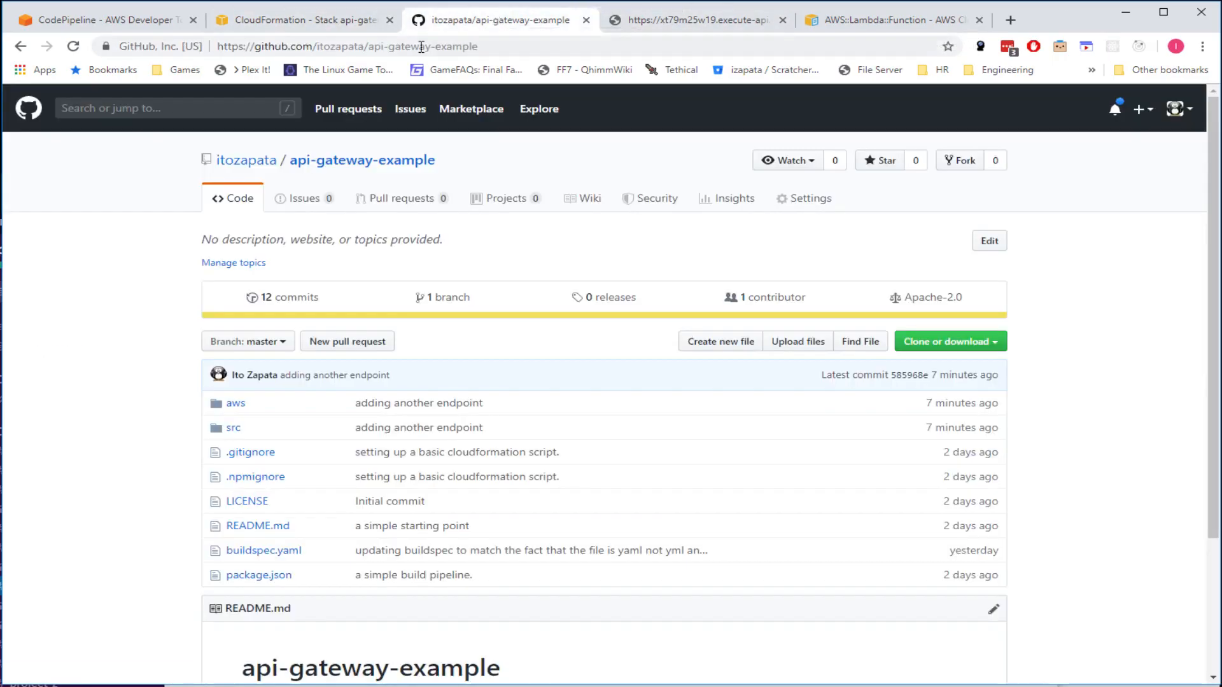
- Return to the CloudFormation tab showing the api-gateway-example stack's parameters
left_click(299, 21)
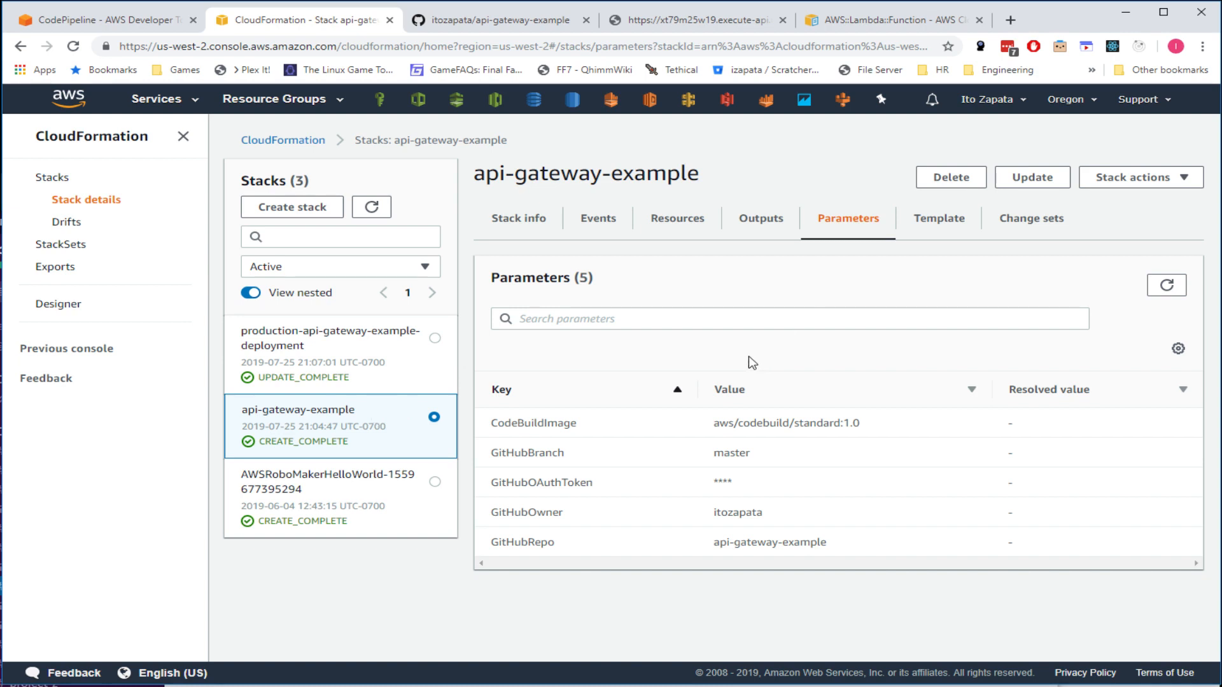
- Inspect the api-gateway-example stack's Resources, Outputs, Parameters and Template tabs, finding Outputs empty
left_click(700, 222)
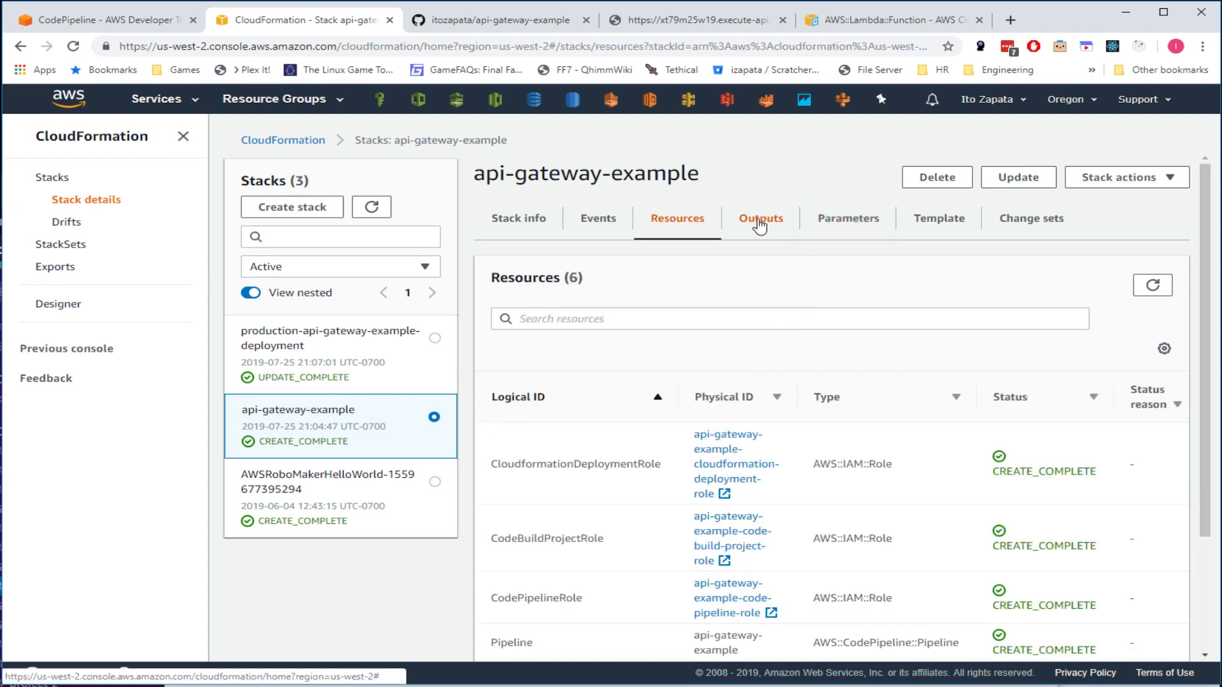
left_click(762, 223)
left_click(833, 226)
left_click(784, 228)
left_click(685, 225)
left_click(775, 226)
left_click(827, 226)
left_click(783, 225)
left_click(920, 221)
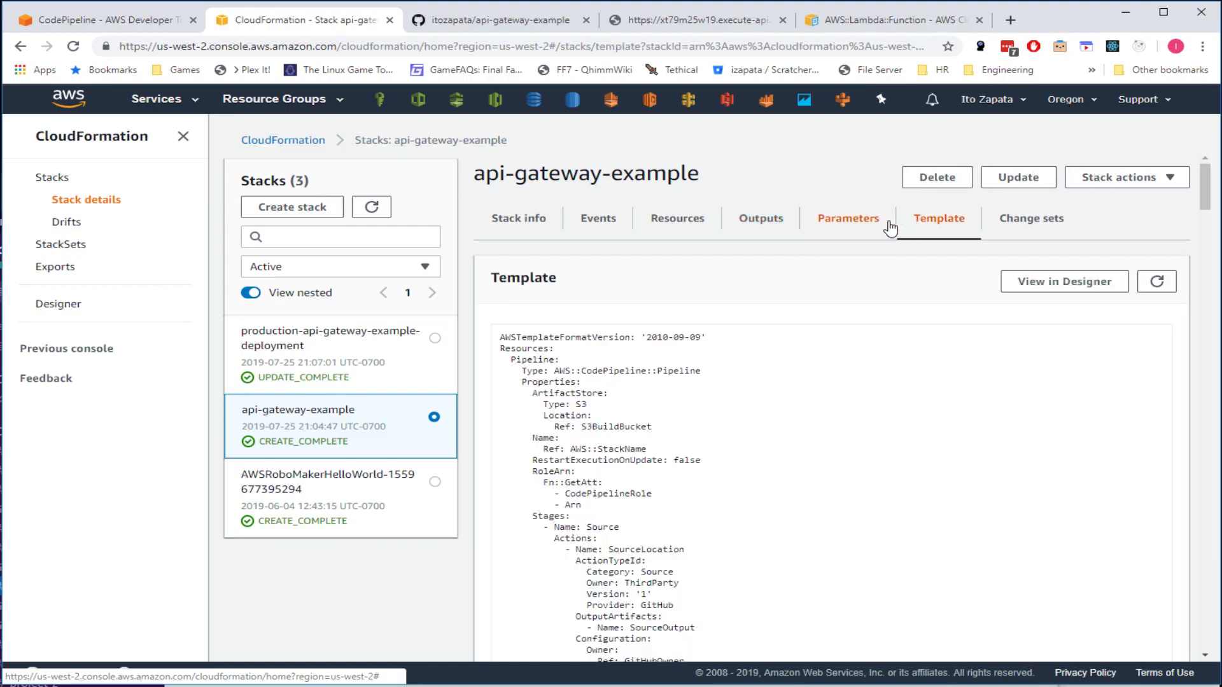
left_click(856, 227)
left_click(770, 227)
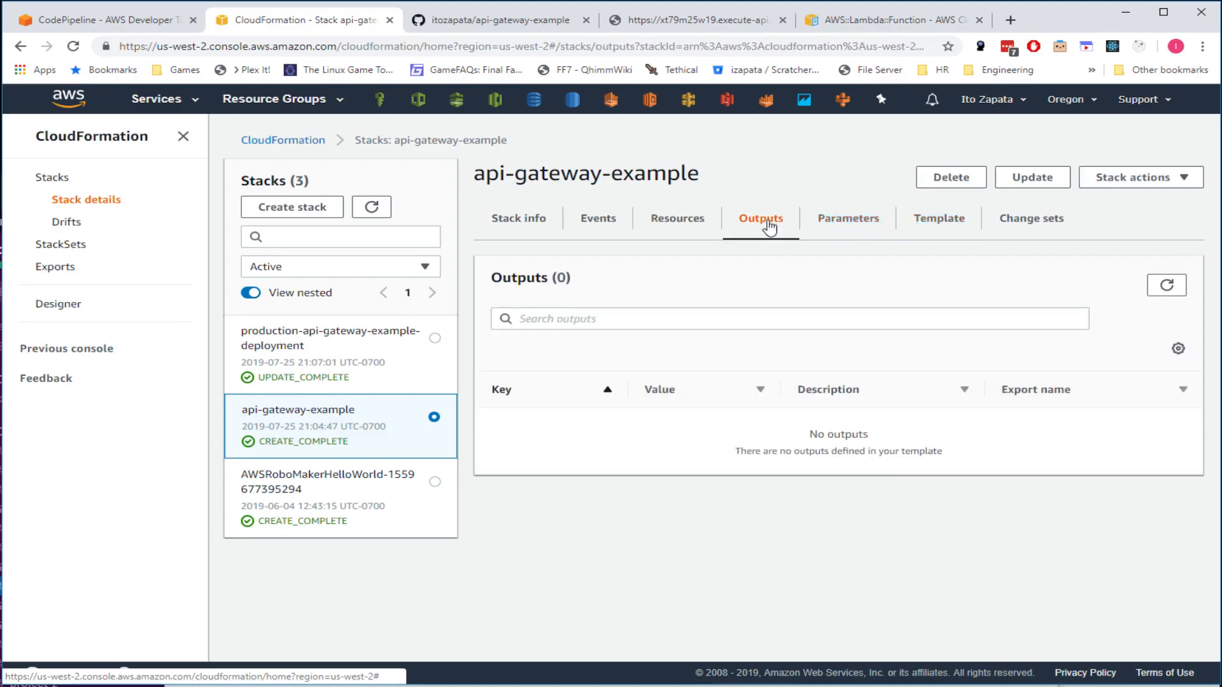
- Compare the deployed endpoint's hello world response against the GitHub repository's latest commit
left_click(715, 21)
left_click(537, 23)
left_click(344, 25)
left_click(489, 22)
left_click(655, 26)
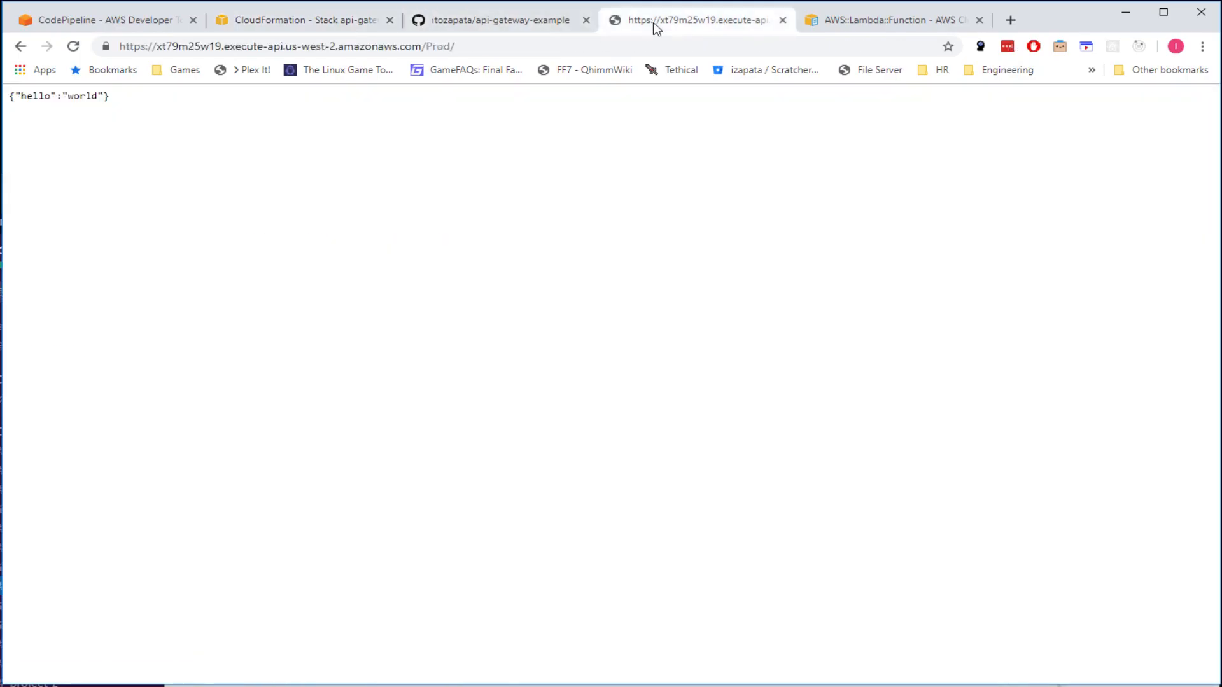
left_click(532, 25)
left_click(635, 21)
left_click(523, 26)
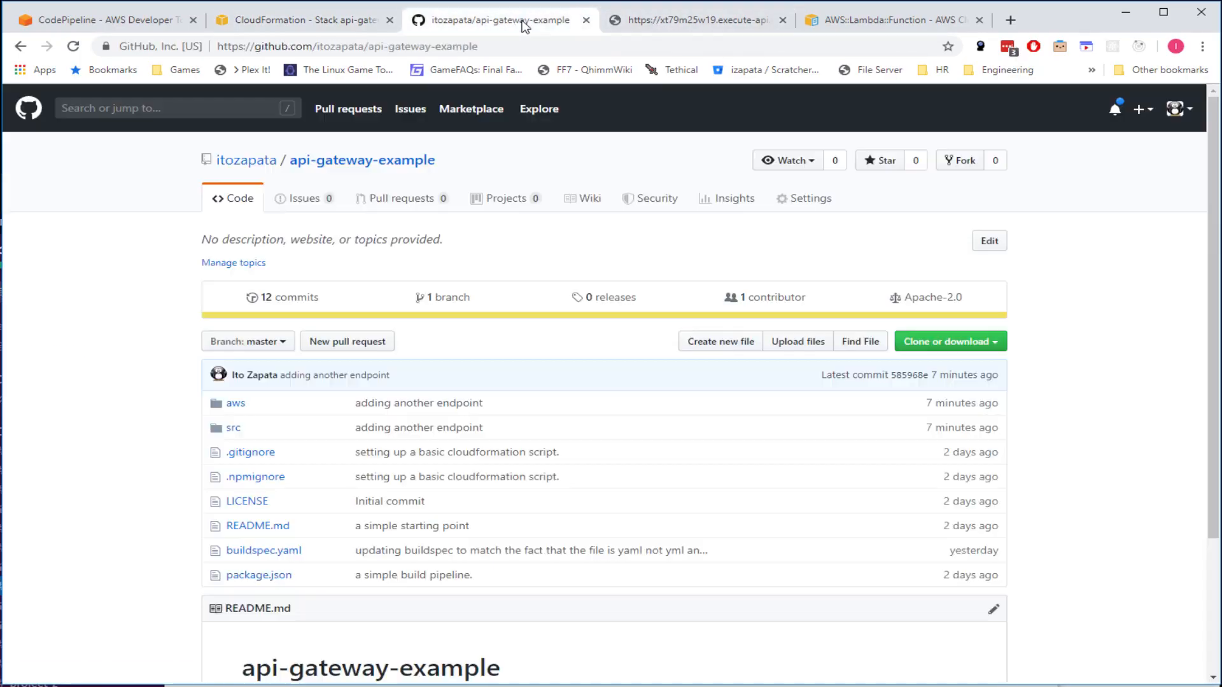
left_click(664, 26)
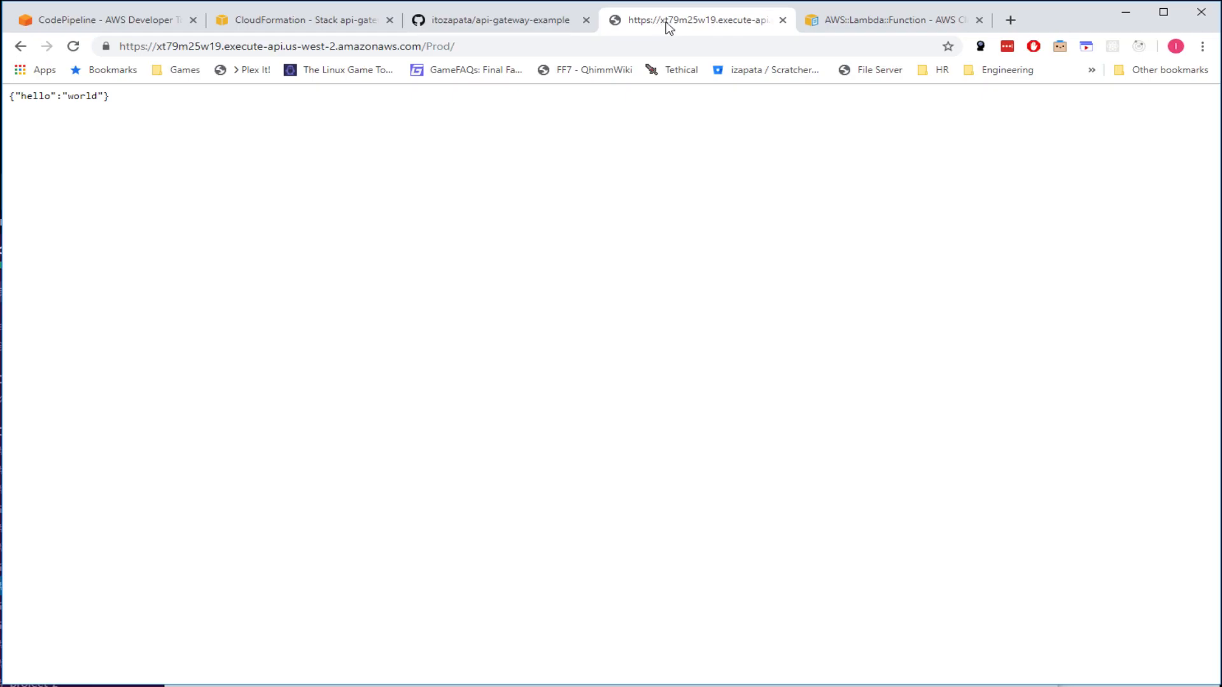
left_click(846, 25)
left_click(707, 26)
left_click(566, 22)
left_click(671, 23)
- Check the CodePipeline pipeline page alongside the CloudFormation stack and GitHub repository
left_click(284, 18)
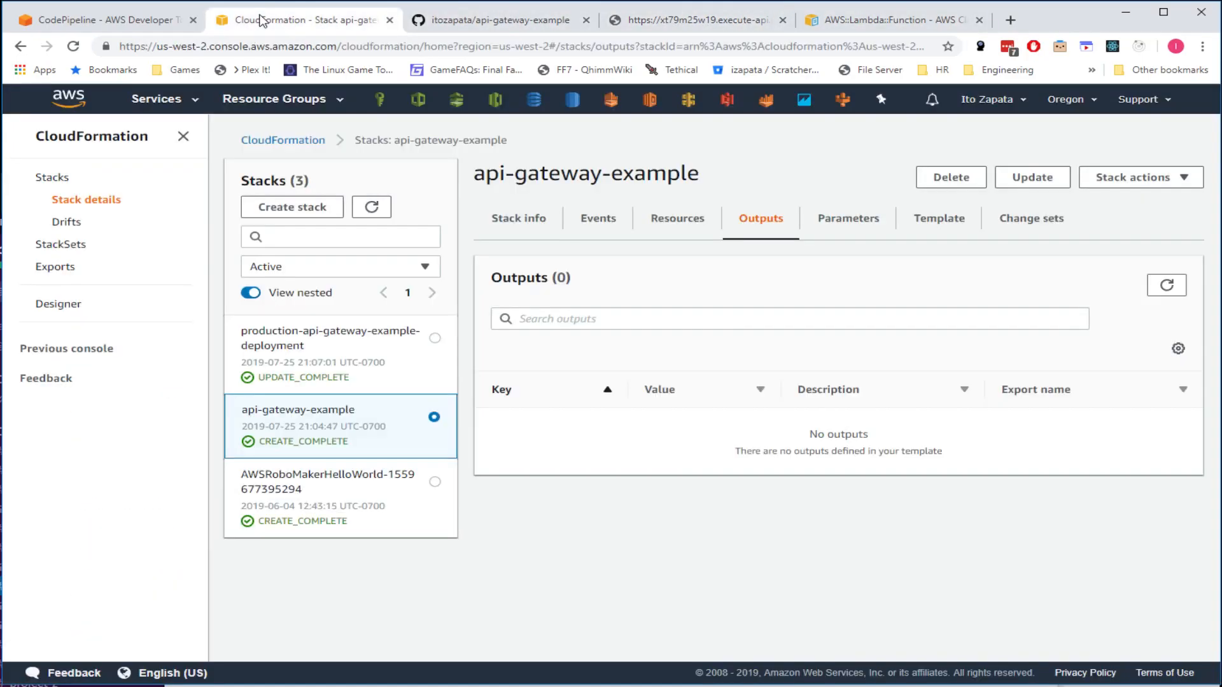
left_click(127, 20)
left_click(266, 24)
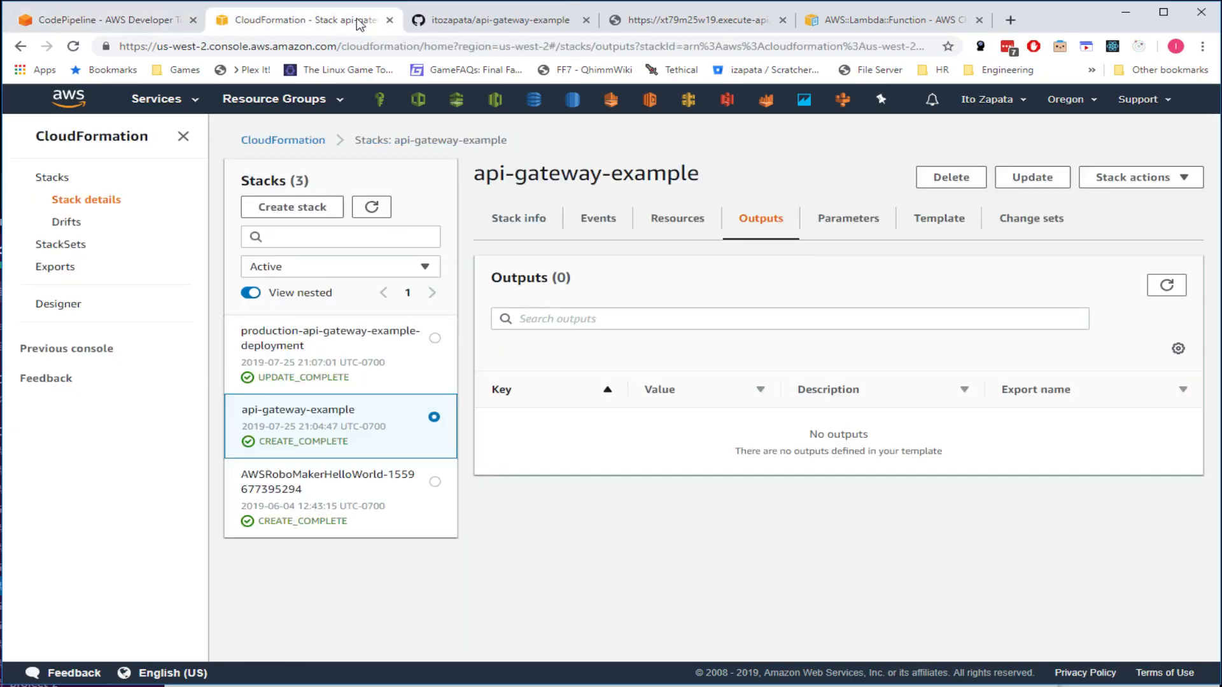
left_click(508, 26)
left_click(649, 25)
left_click(456, 27)
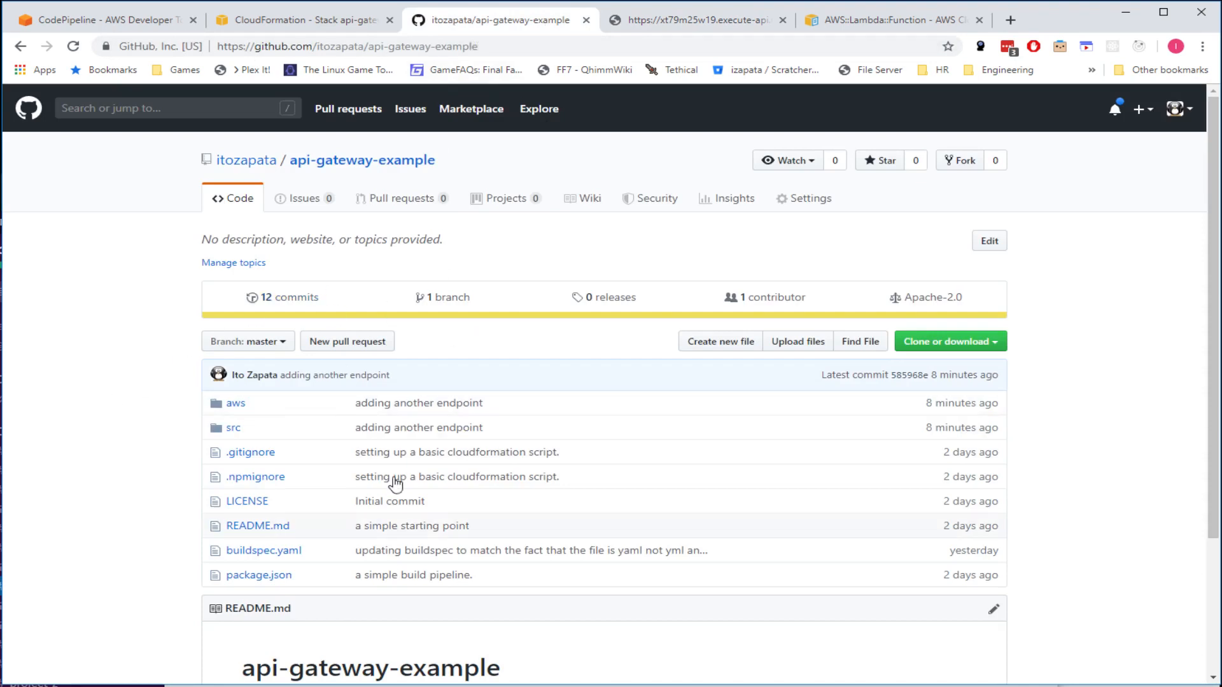
- Open the production-api-gateway-example-deployment stack's Outputs for ApiUrl, then go to the /Prod/ endpoint page
left_click(303, 28)
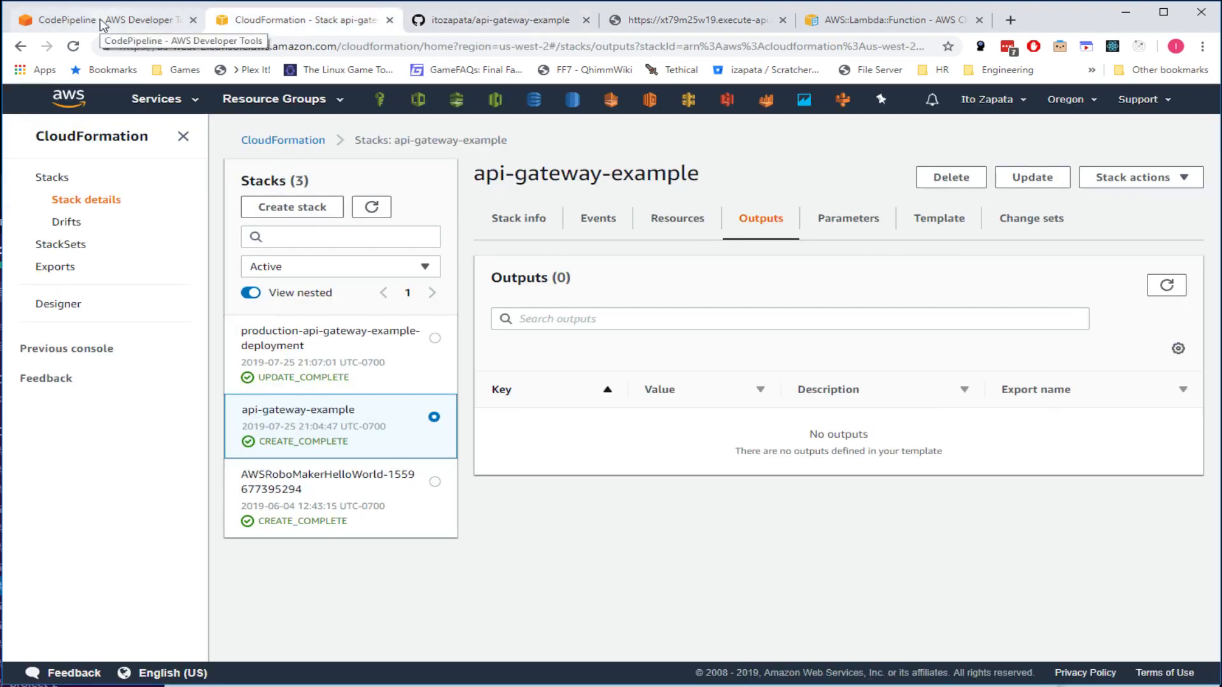
left_click(423, 363)
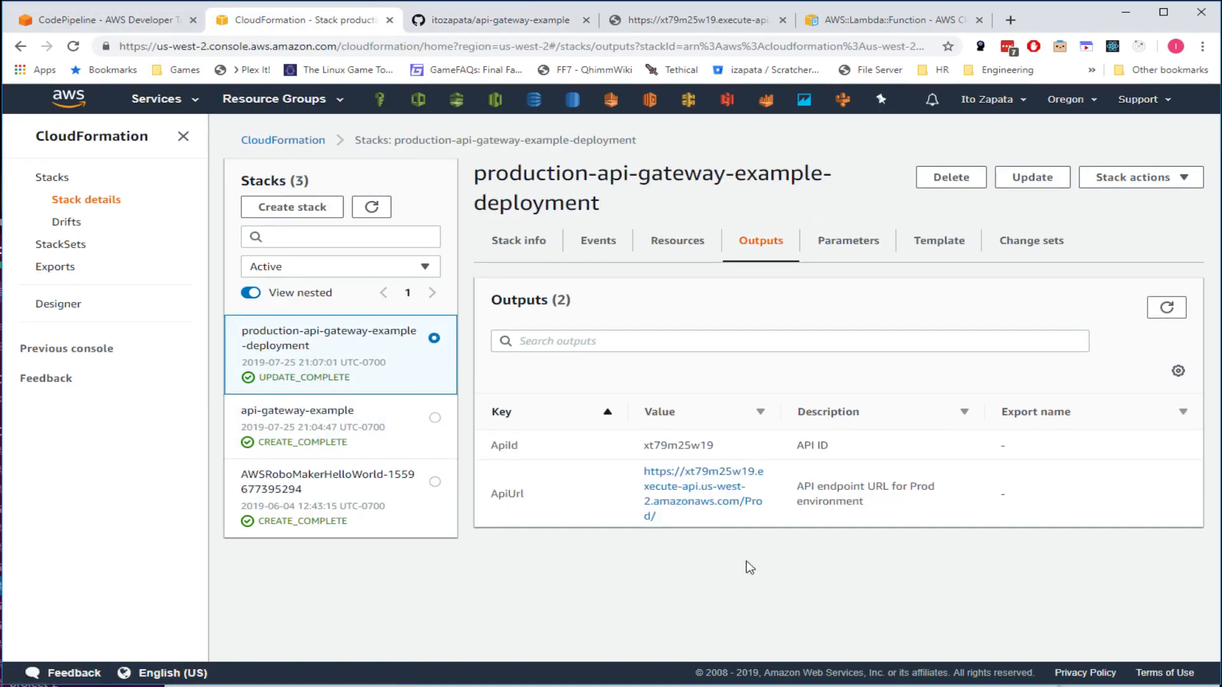
left_click(493, 22)
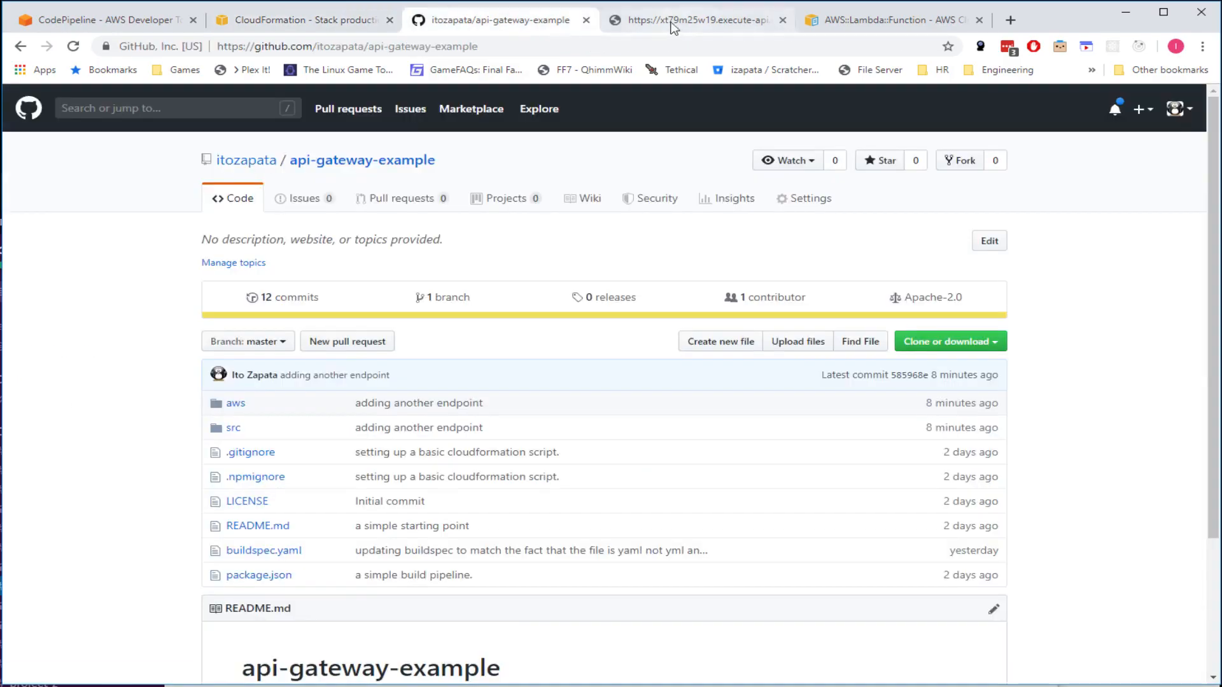
left_click(700, 21)
- Append 'user' to the /Prod/ URL and confirm it returns the user name JSON
left_click(73, 46)
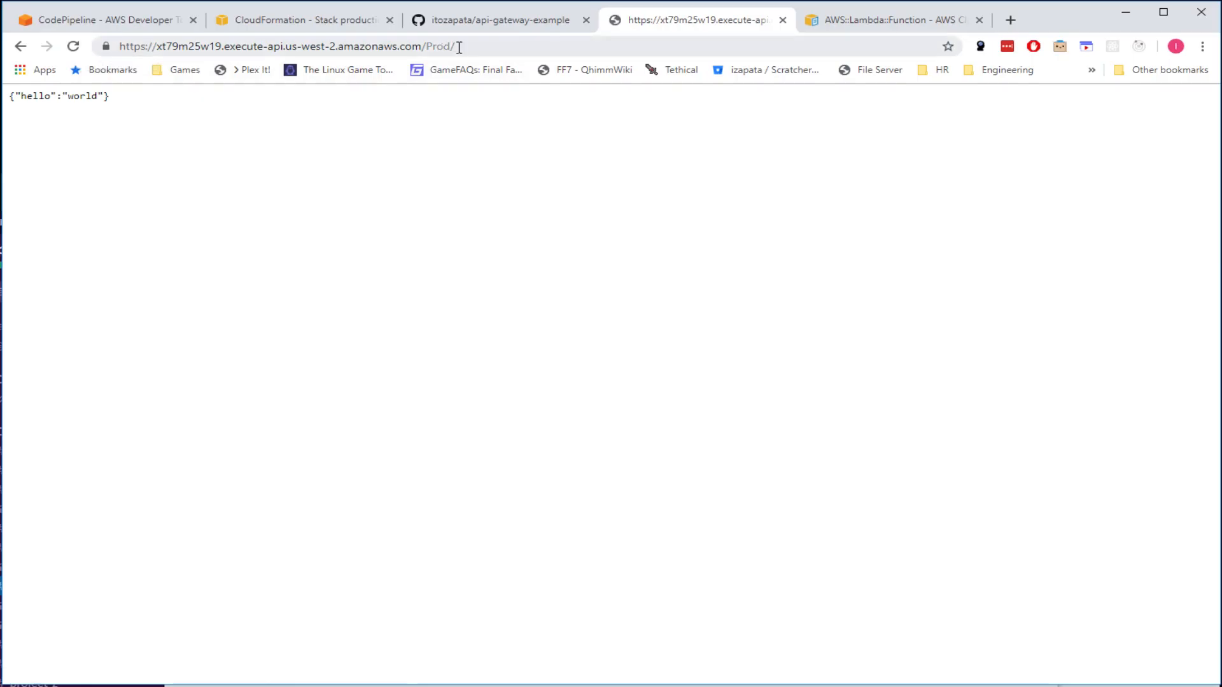
left_click(517, 44)
left_click(516, 44)
type("user")
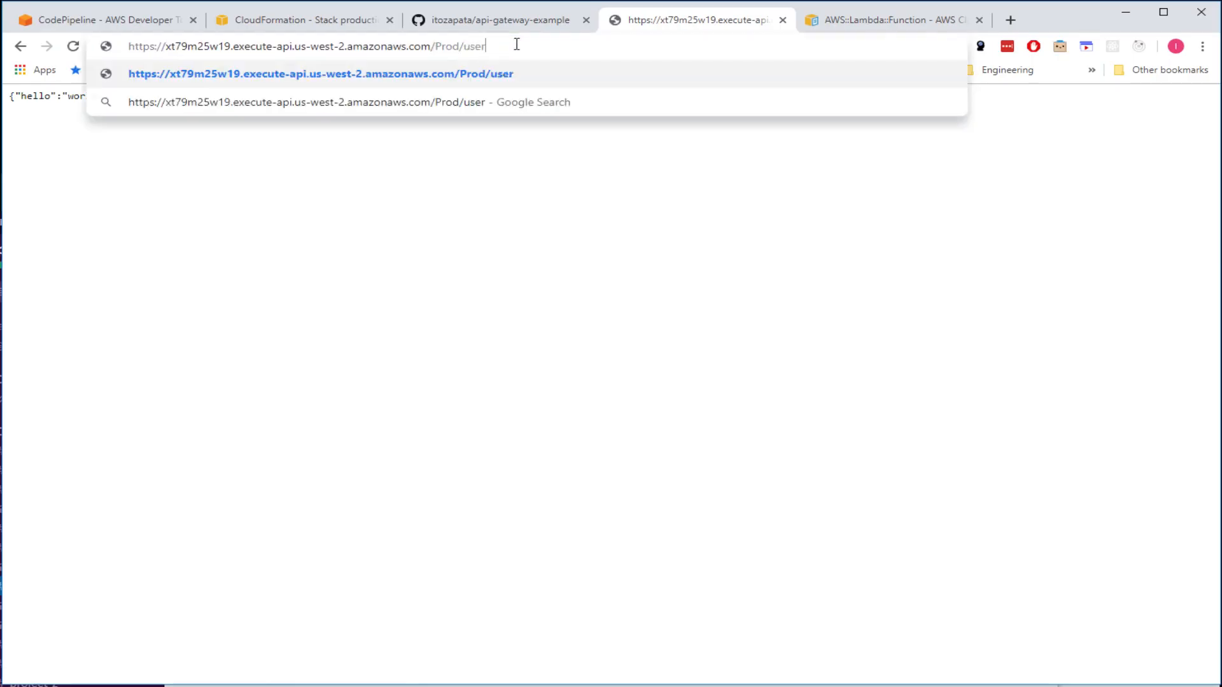
key("Return")
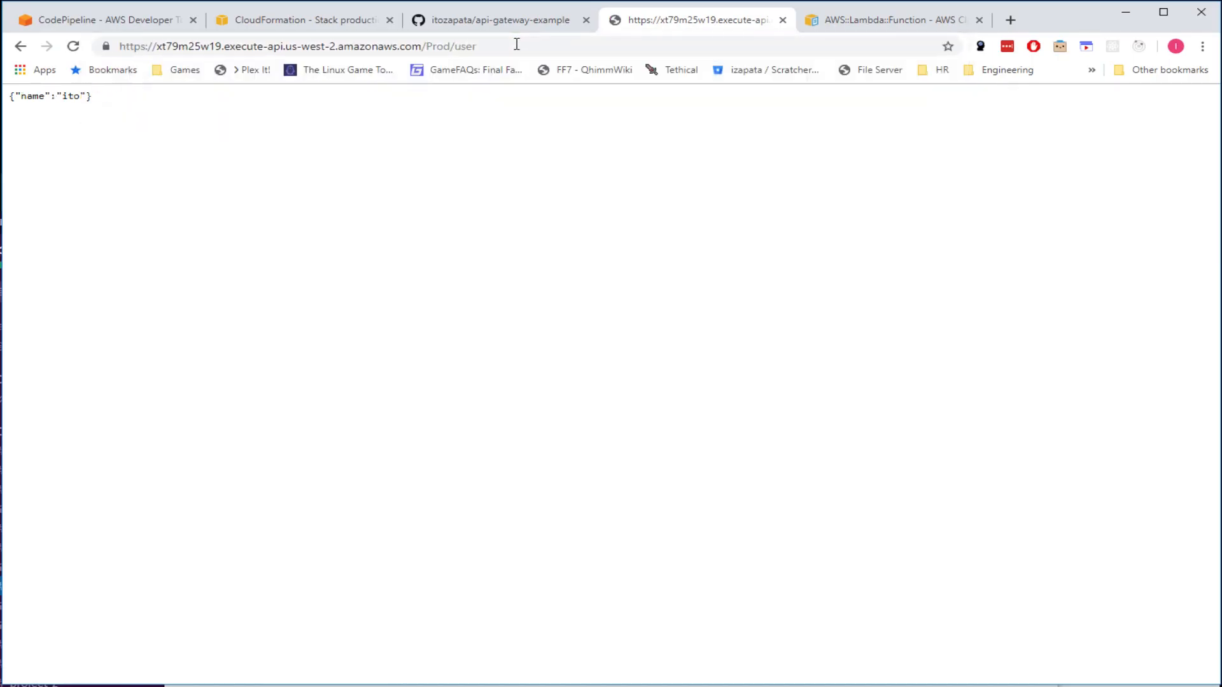
left_click(73, 46)
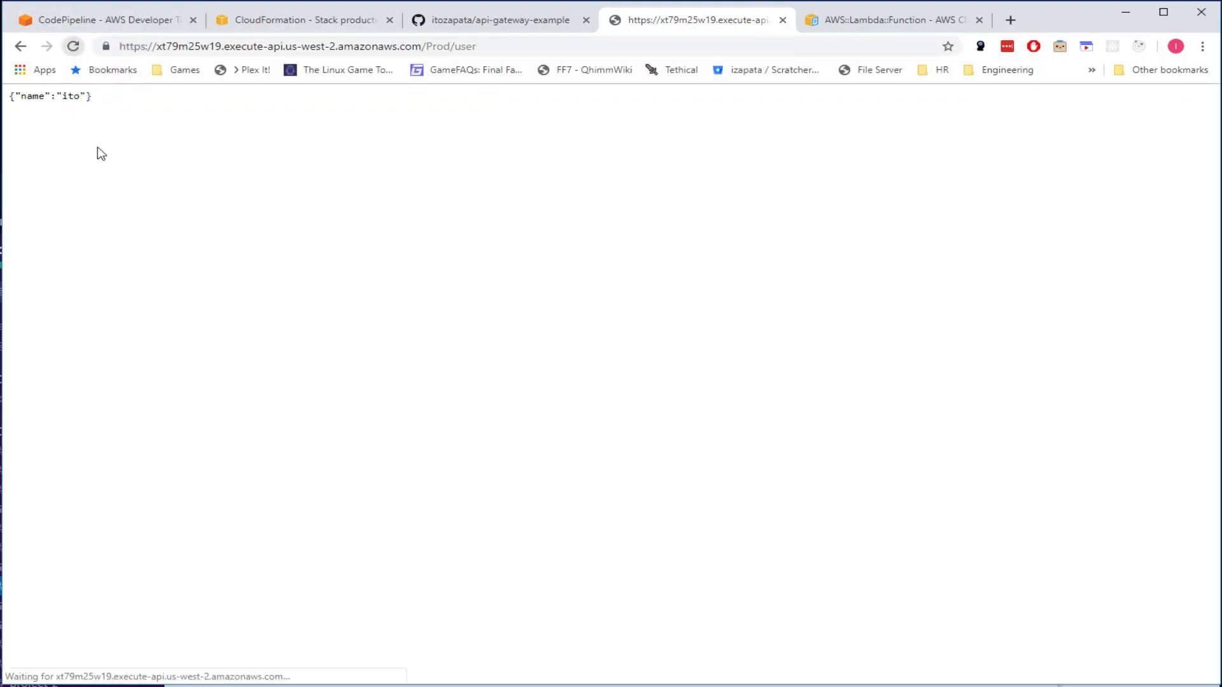
key("ctrl+a")
left_click(162, 145)
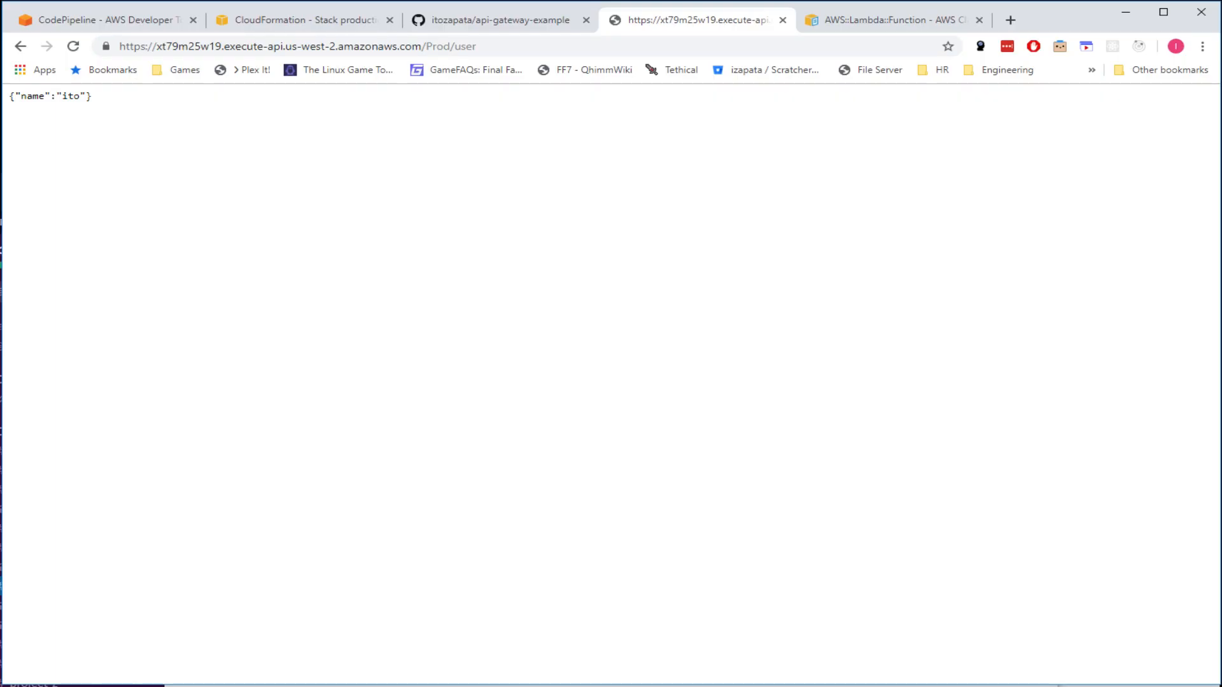
- Back in WebStorm, select the whole Resources section of serverless.yaml
key("alt+Tab")
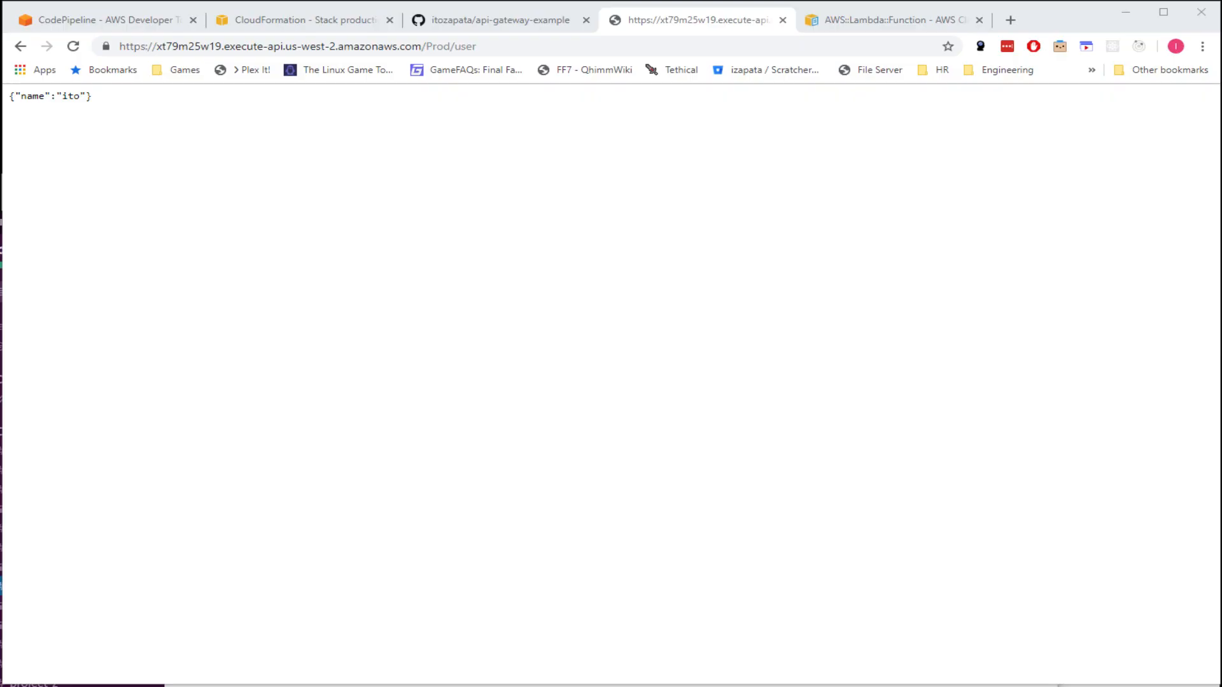
key("alt+Tab")
left_click_drag(290, 158, 530, 503)
scroll(528, 503, "up", 4)
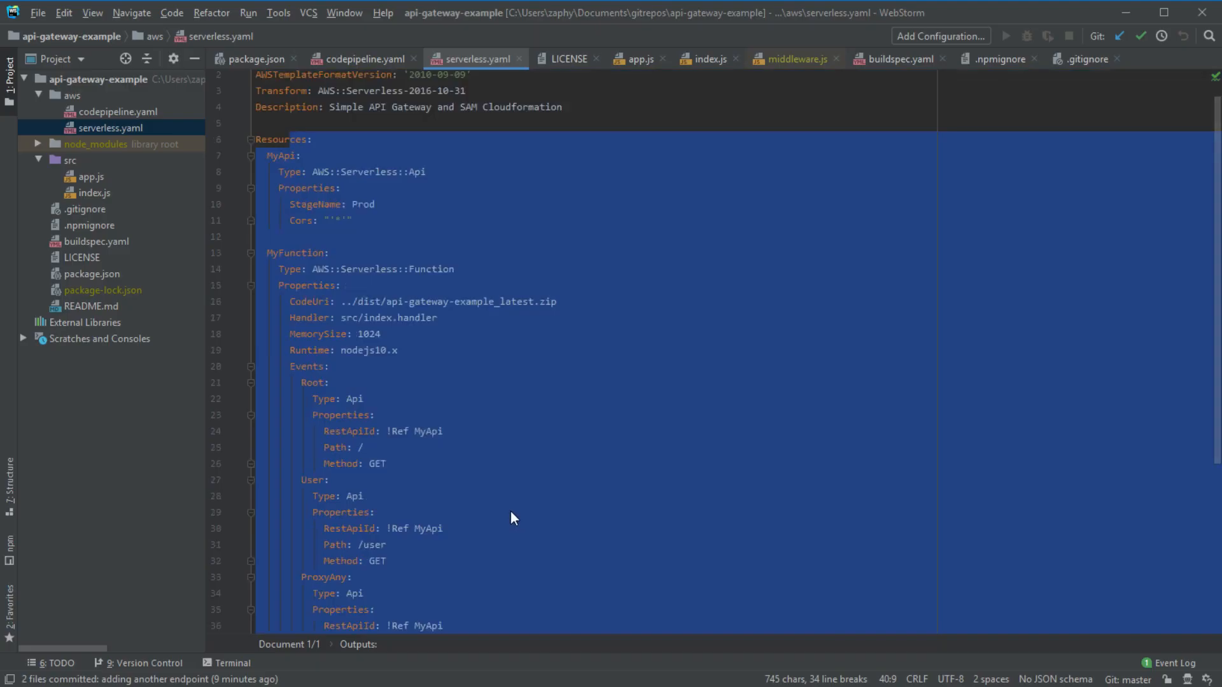
scroll(446, 420, "down", 2)
scroll(381, 287, "up", 1)
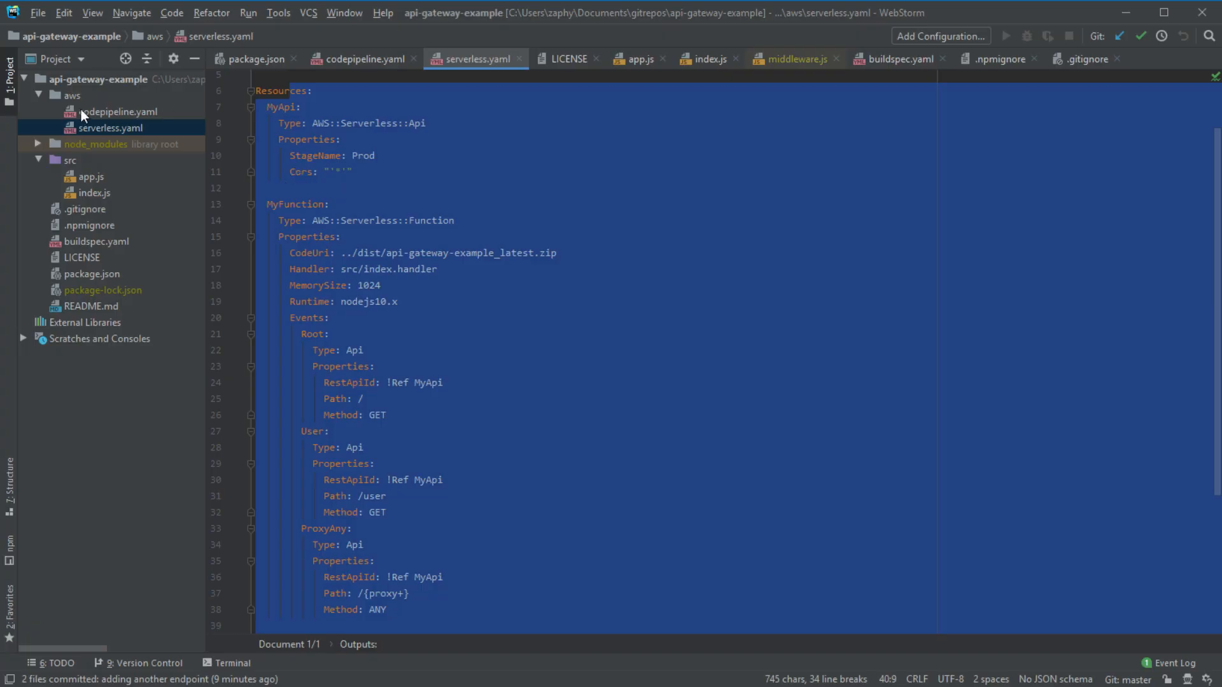
double_click(104, 111)
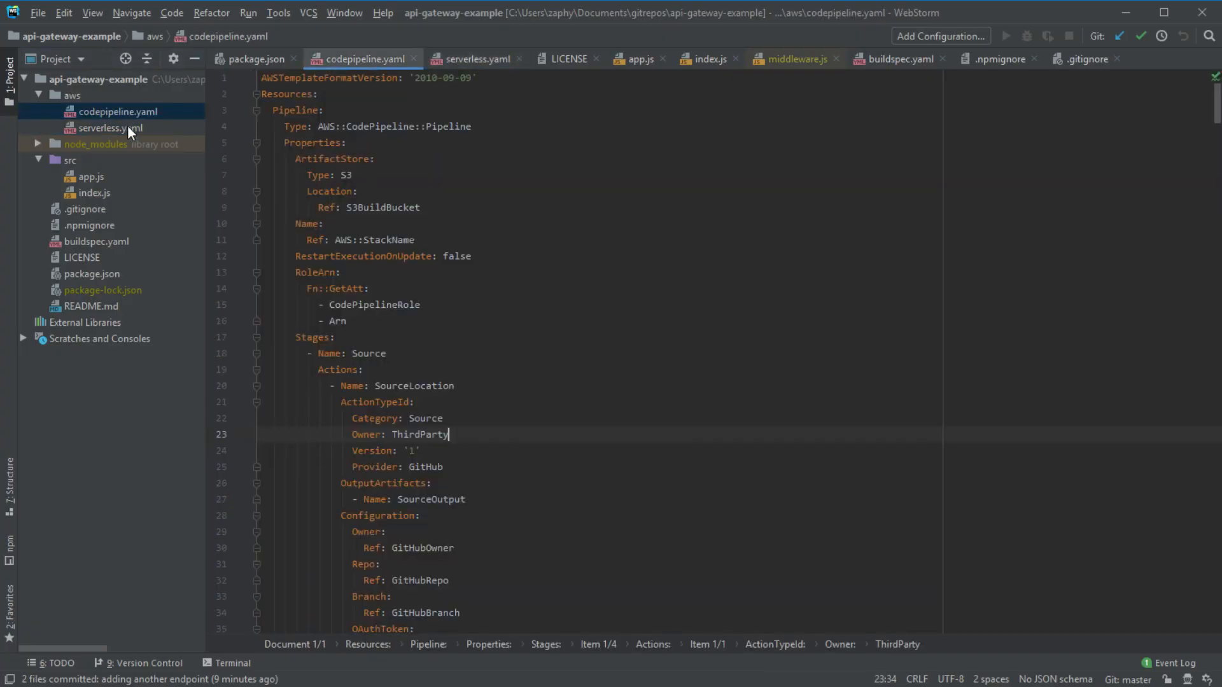
double_click(128, 125)
left_click(430, 221)
scroll(329, 101, "down", 2)
scroll(324, 159, "up", 2)
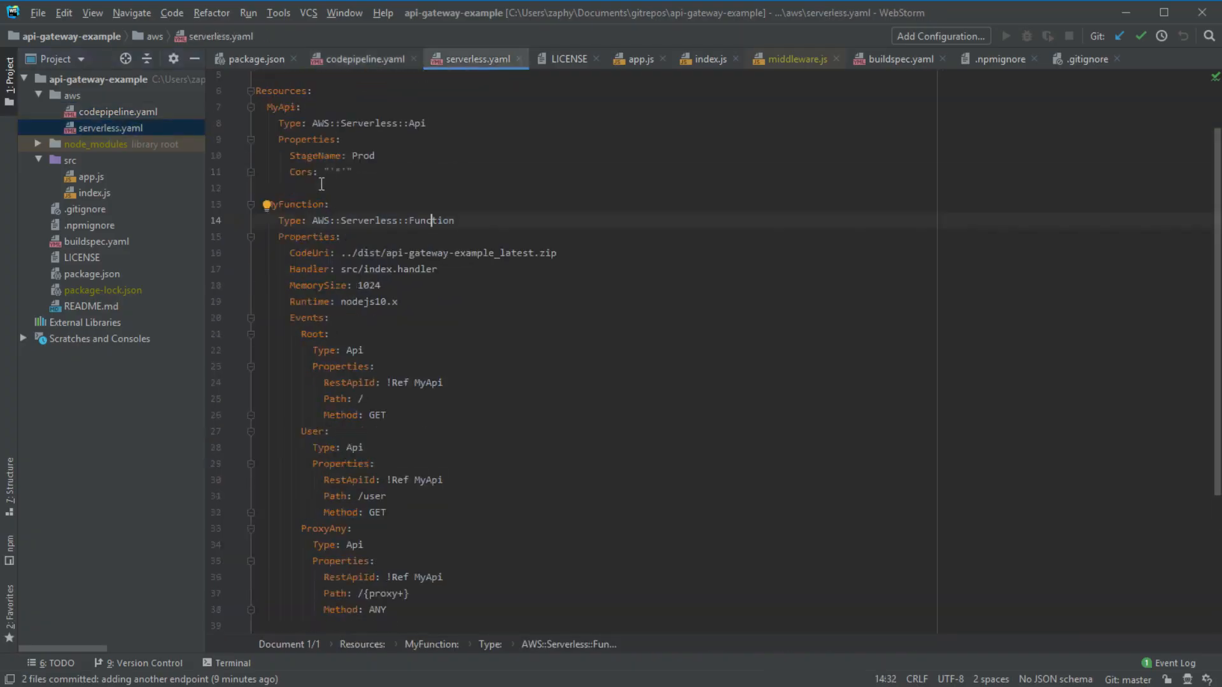
scroll(324, 191, "down", 4)
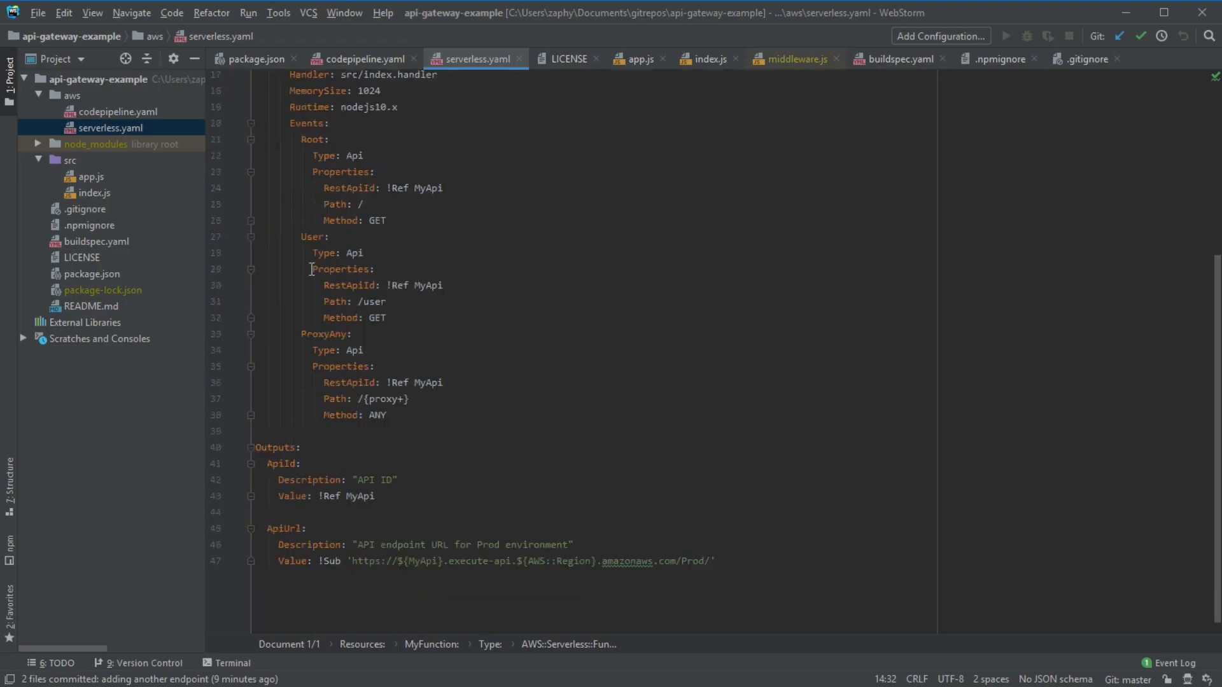
left_click(412, 437)
key("Return")
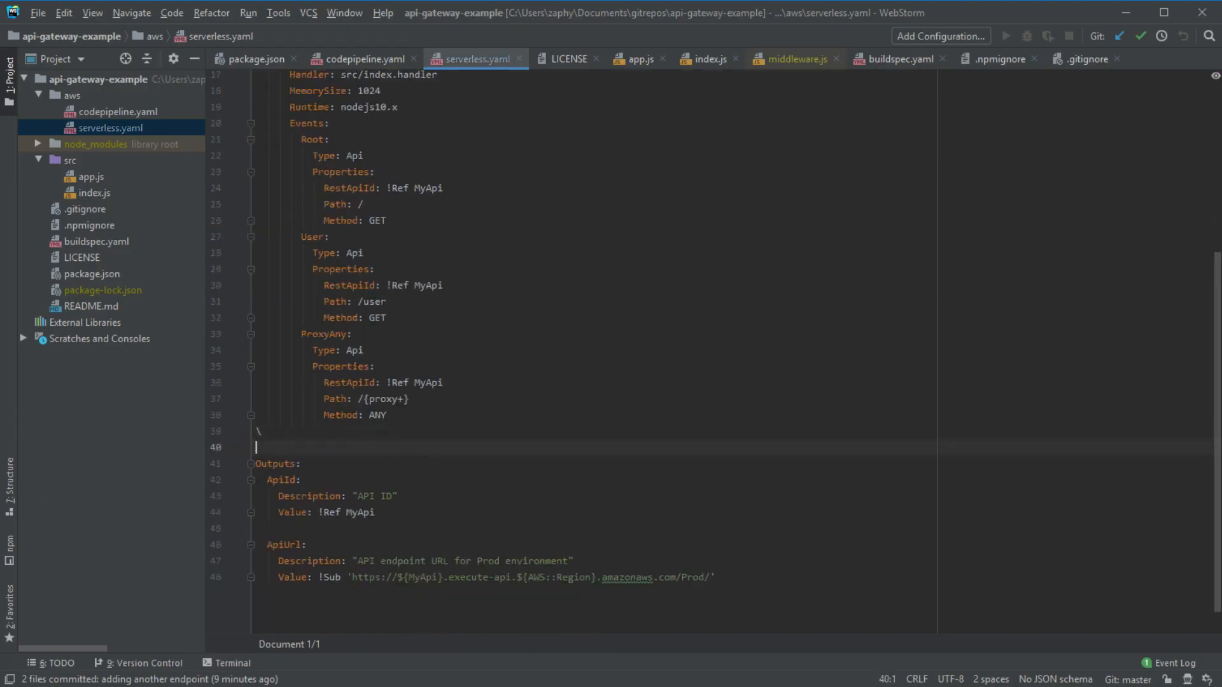
key("Tab")
type("Database:")
key("Return")
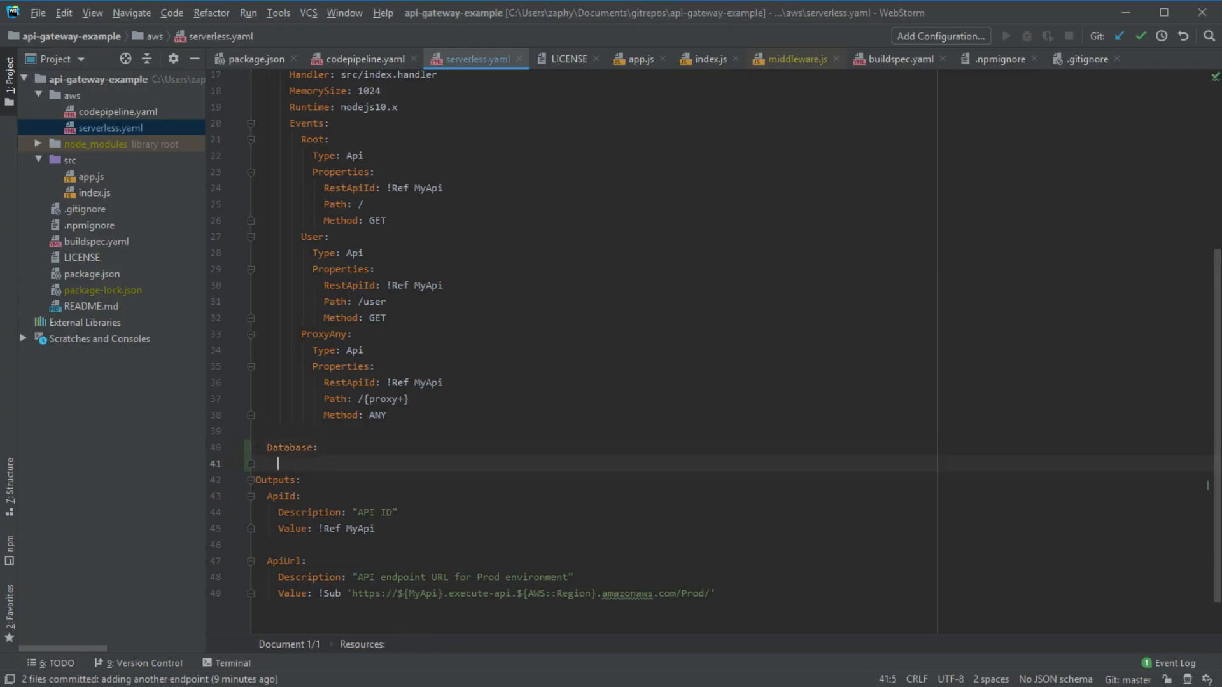
type("Type: AWS")
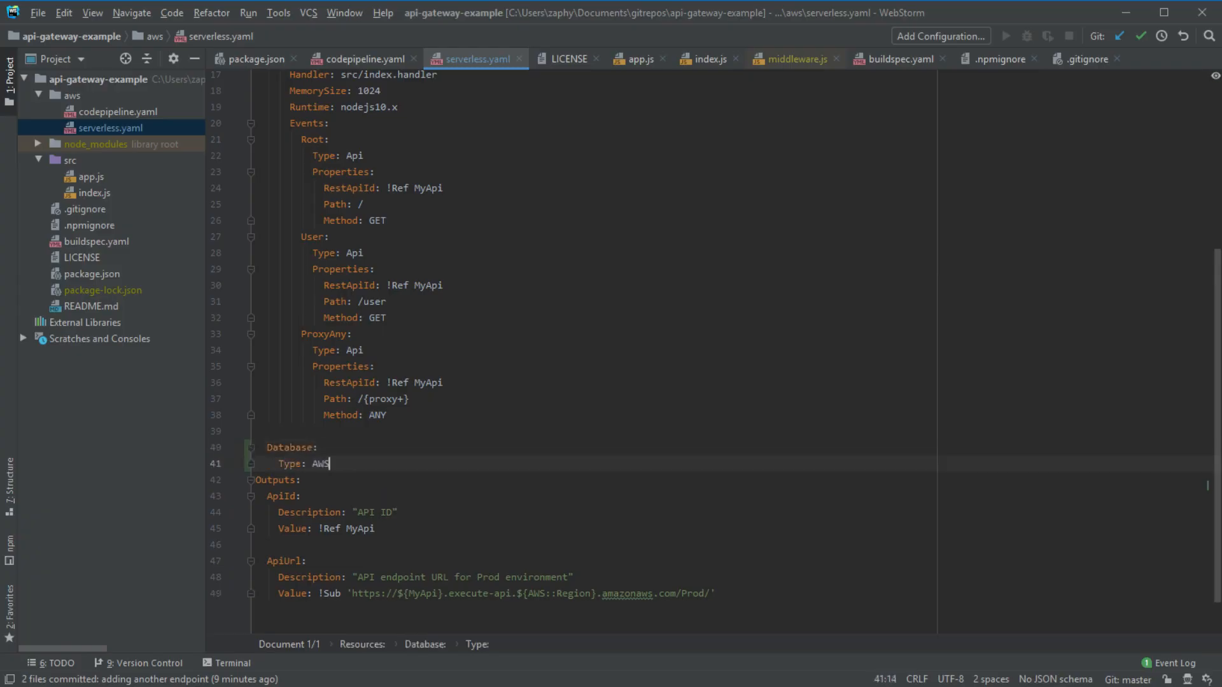
type("::DAtabaser::")
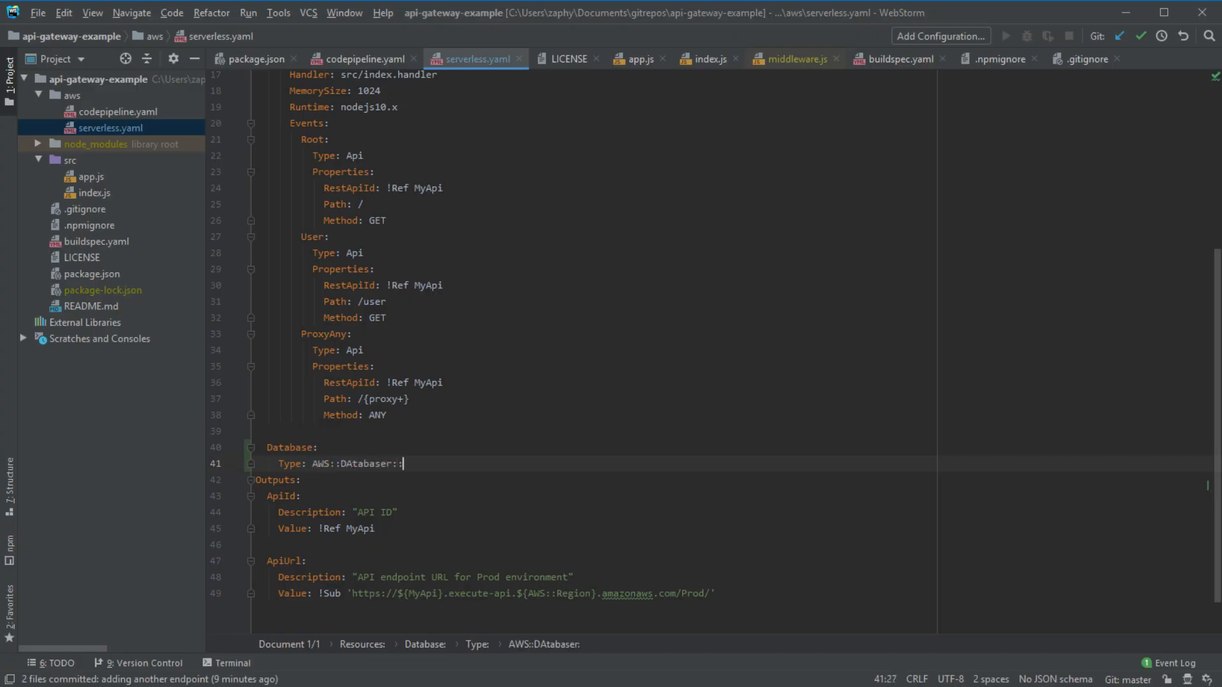
key("shift+Home")
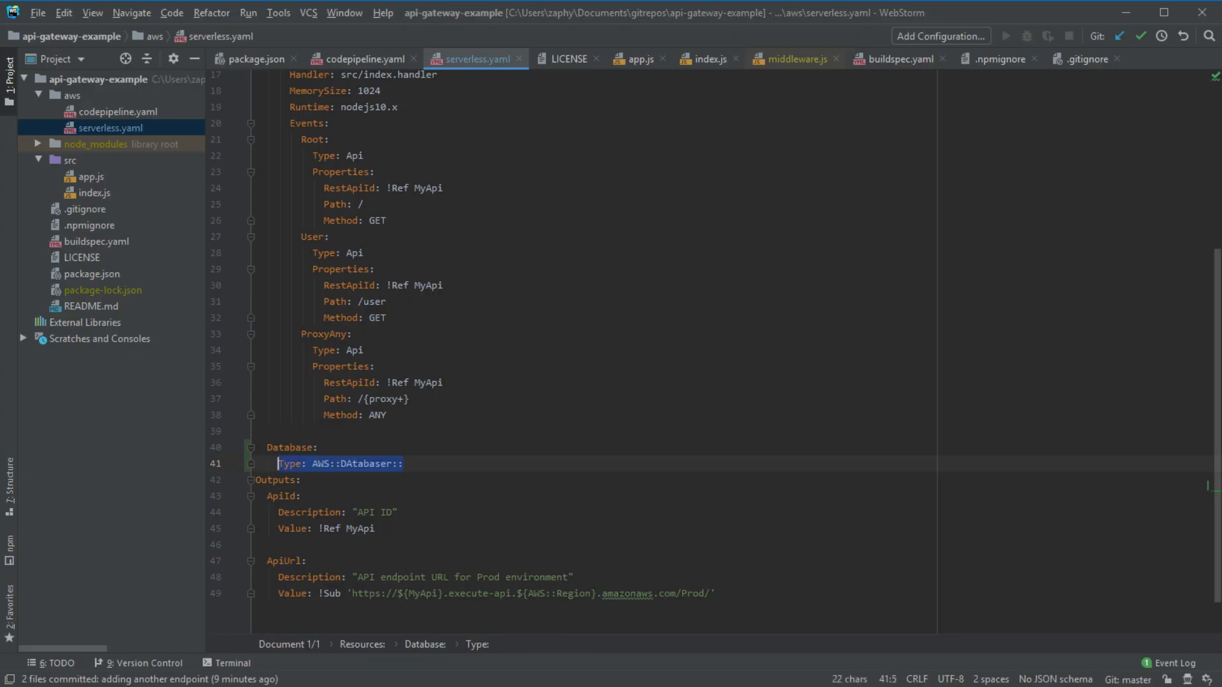
key("shift+Up")
key("shift+Up")
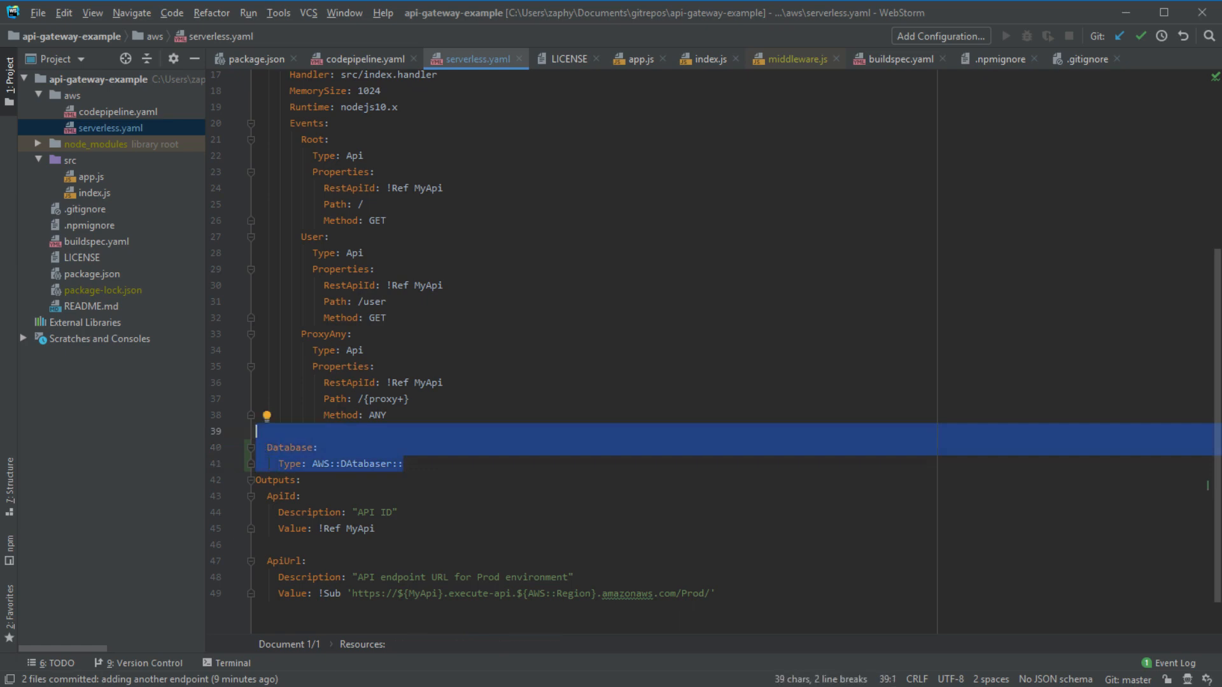
key("BackSpace")
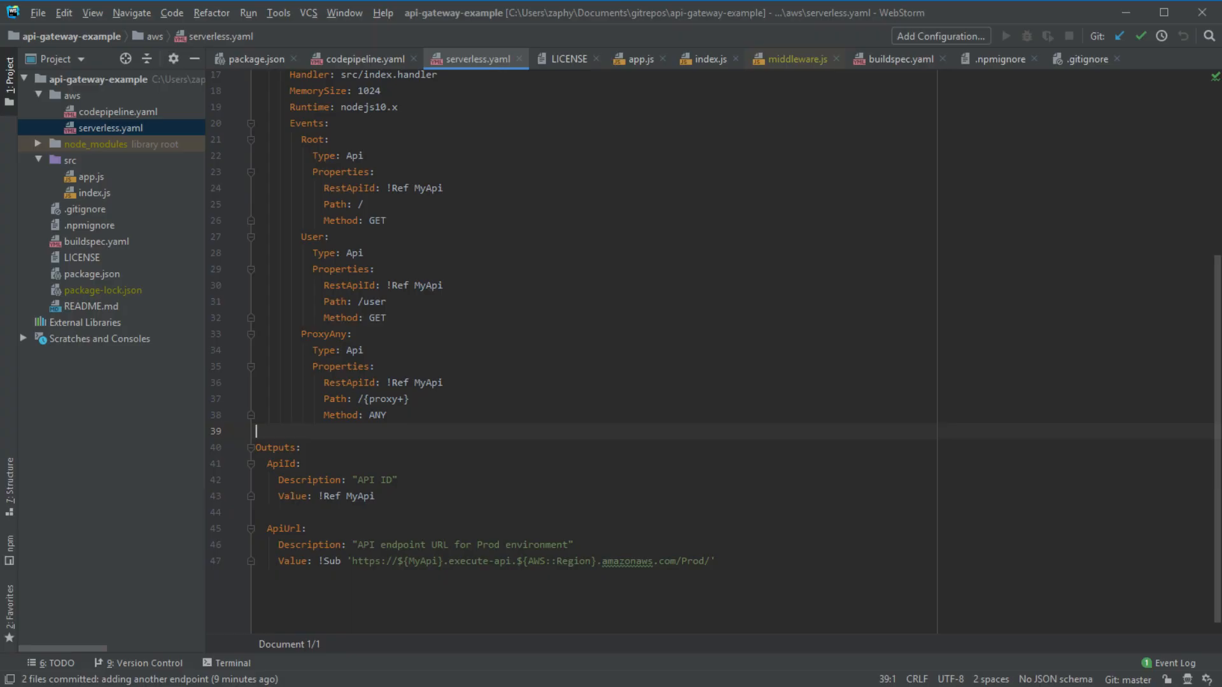
key("alt+Tab")
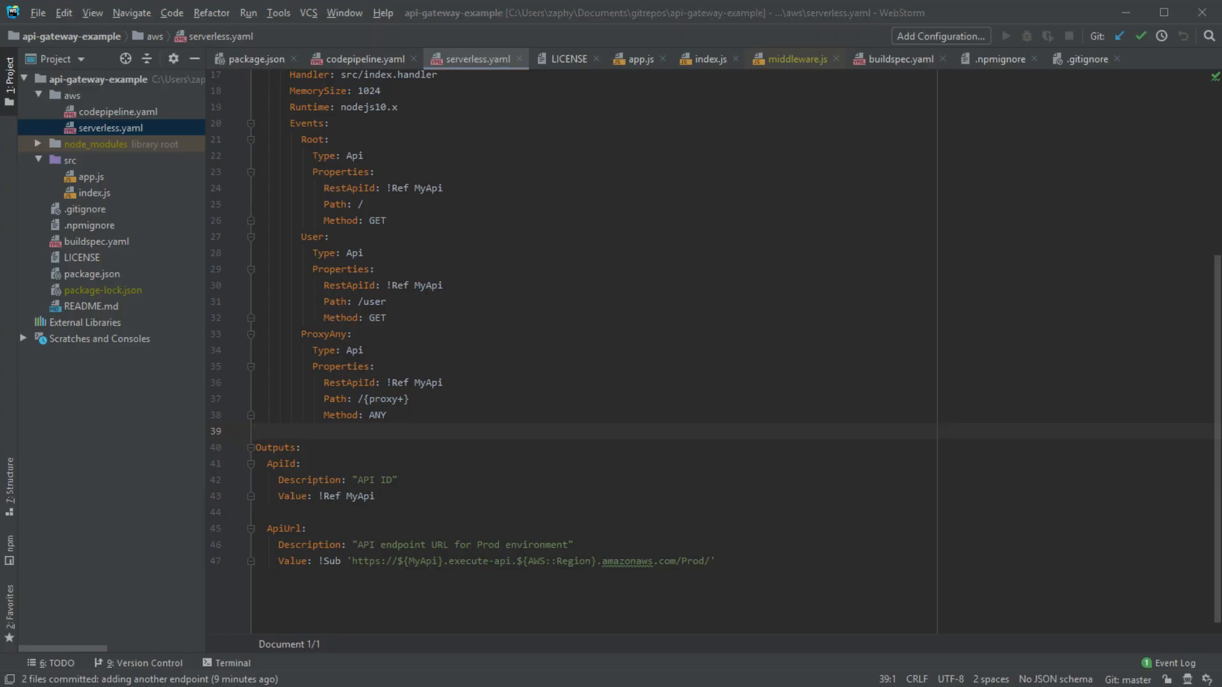
- Select MyApi's AWS::Serverless::Api type on line 8 of serverless.yaml, then return to Chrome
left_click(995, 347)
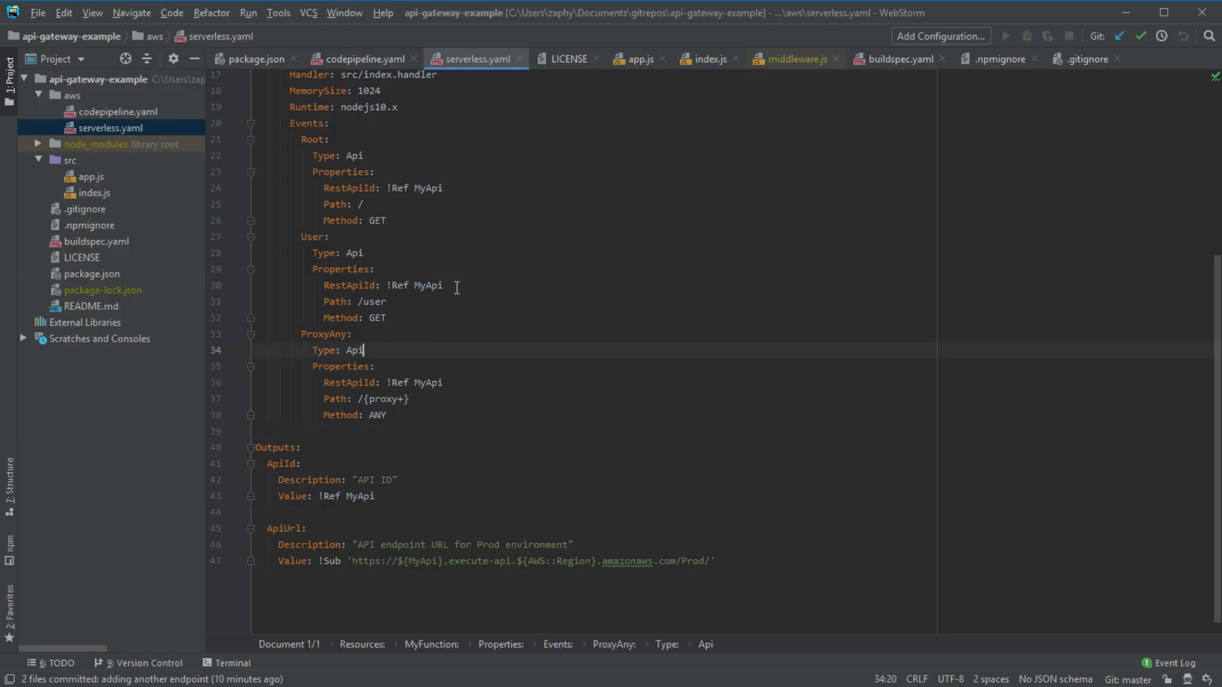
scroll(470, 287, "up", 5)
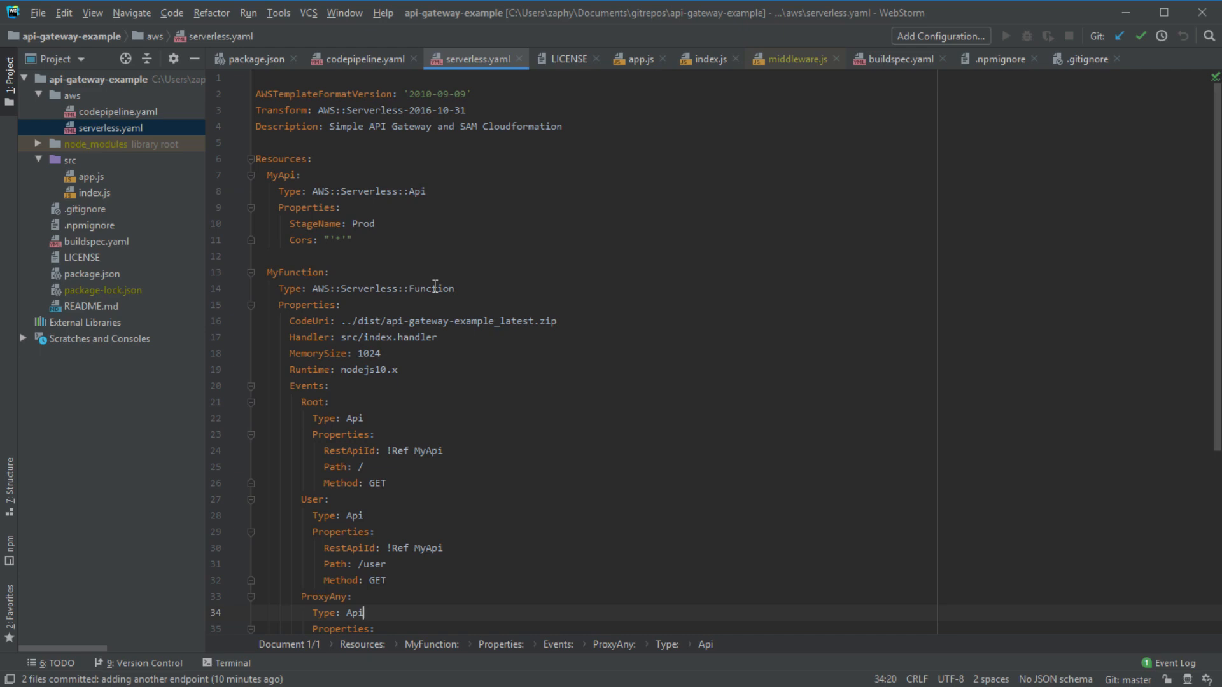
left_click_drag(426, 191, 313, 191)
key("ctrl+c")
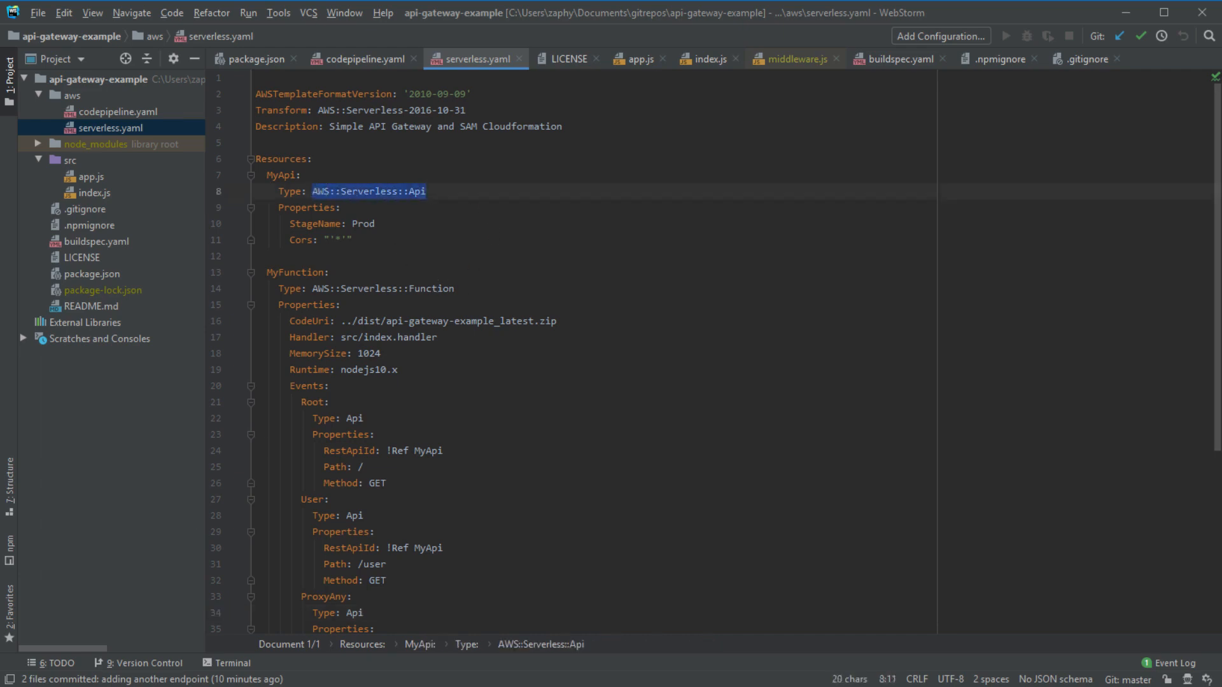
key("alt+Tab")
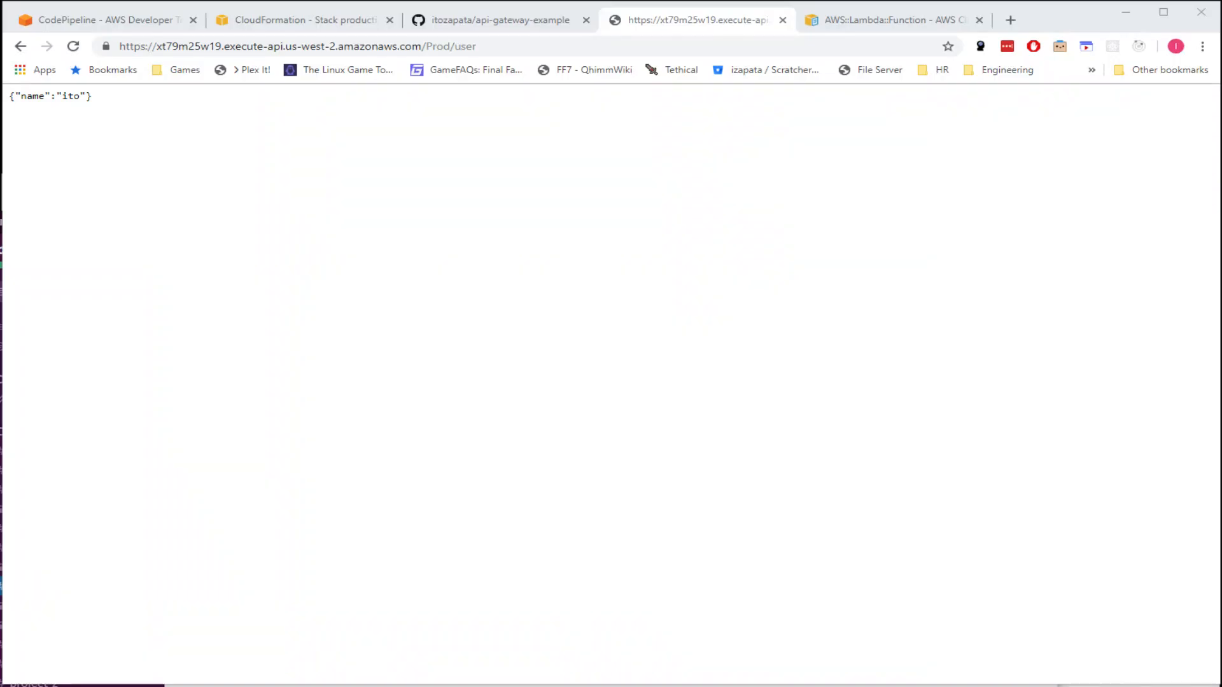
- Google 'AWS::Serverless::Api cloudformation', then go back to the AWS::Lambda::Function reference page
left_click(938, 20)
left_click(794, 44)
key("ctrl+v")
key("Return")
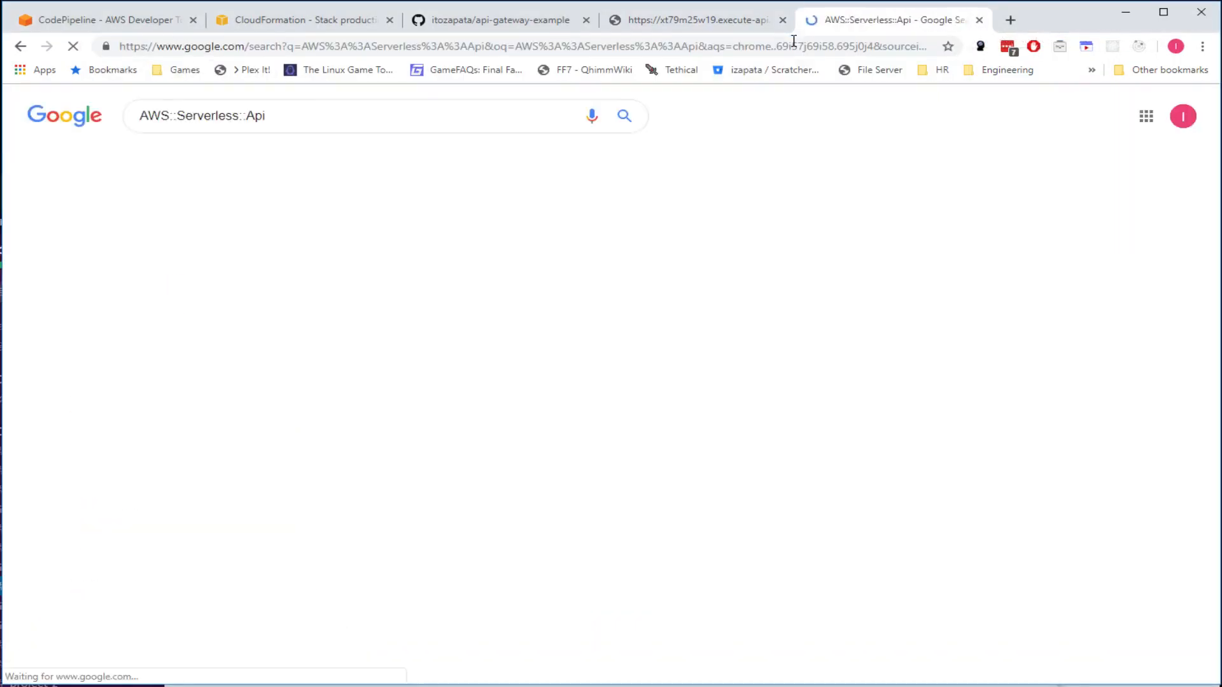
left_click(422, 109)
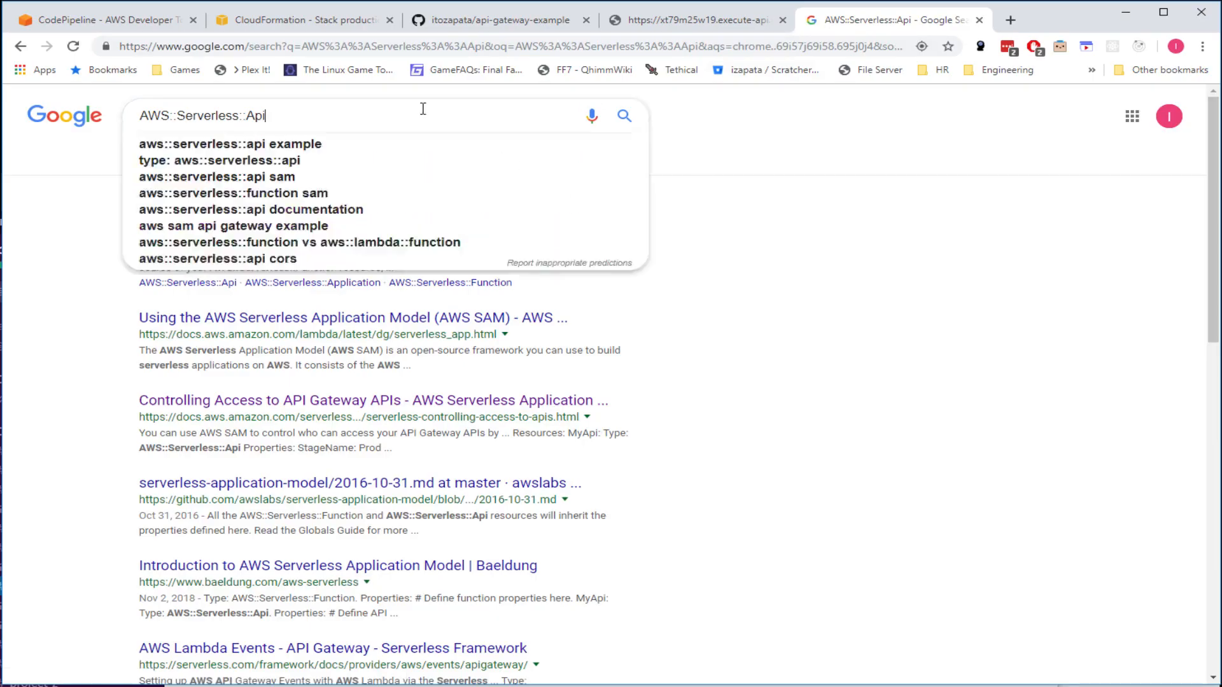
type("cloudformation")
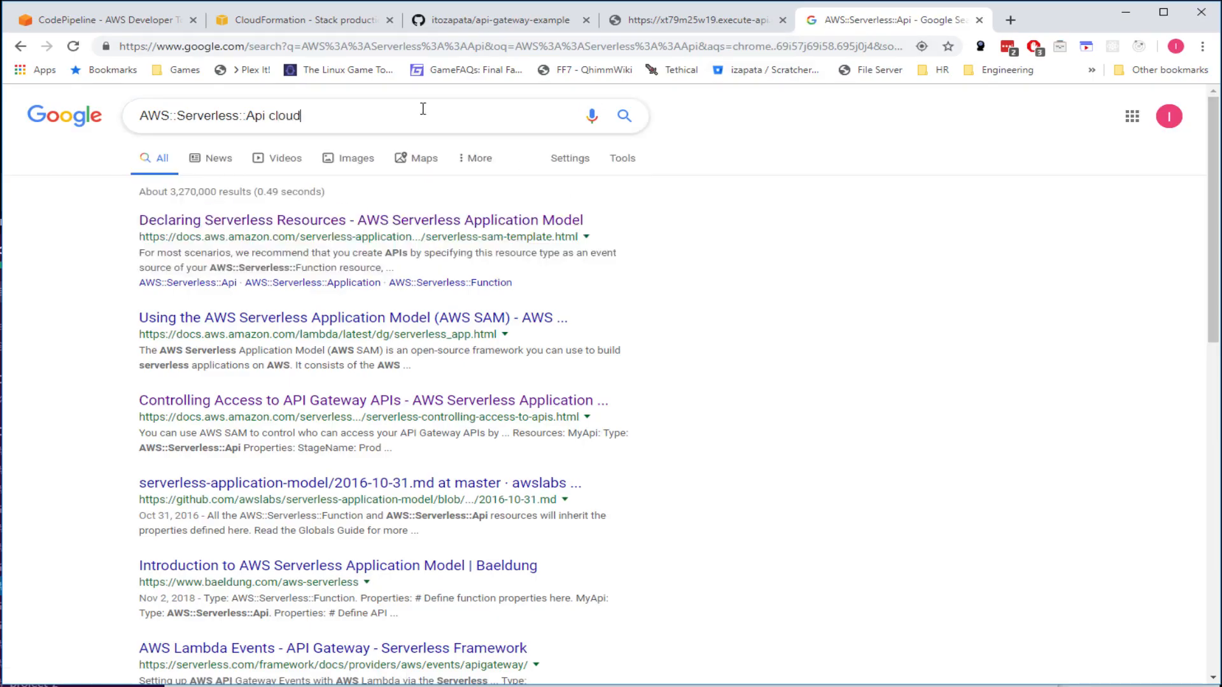
key("Return")
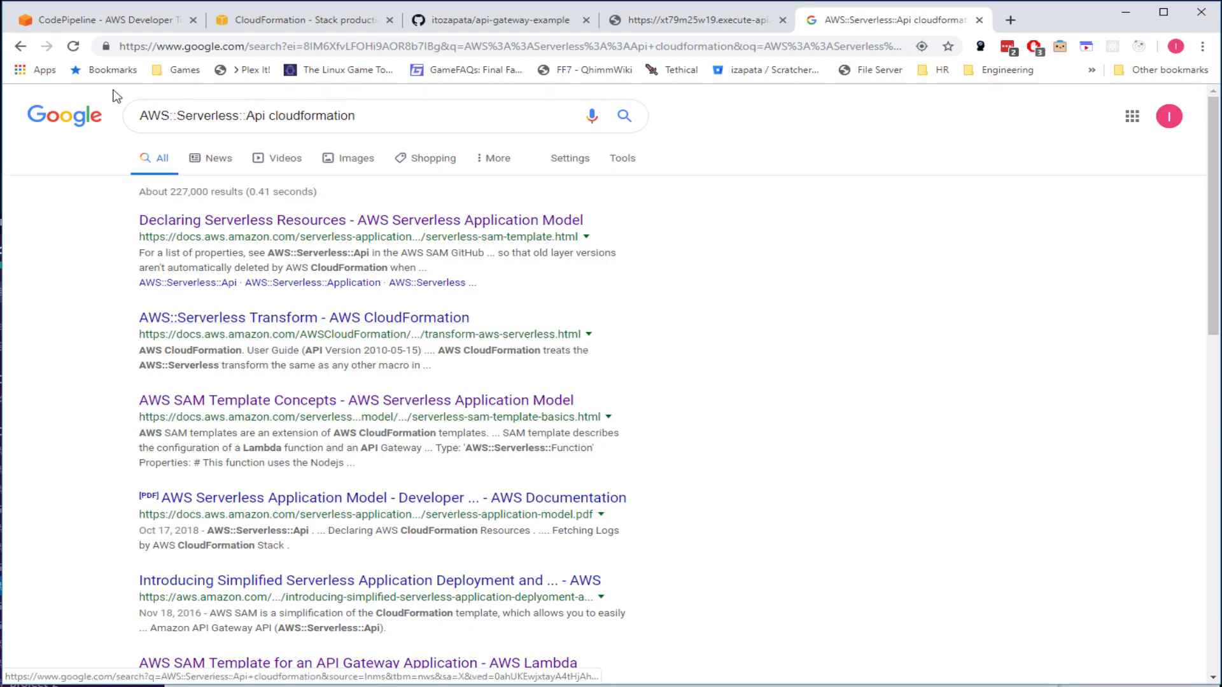
left_click(21, 47)
left_click(21, 46)
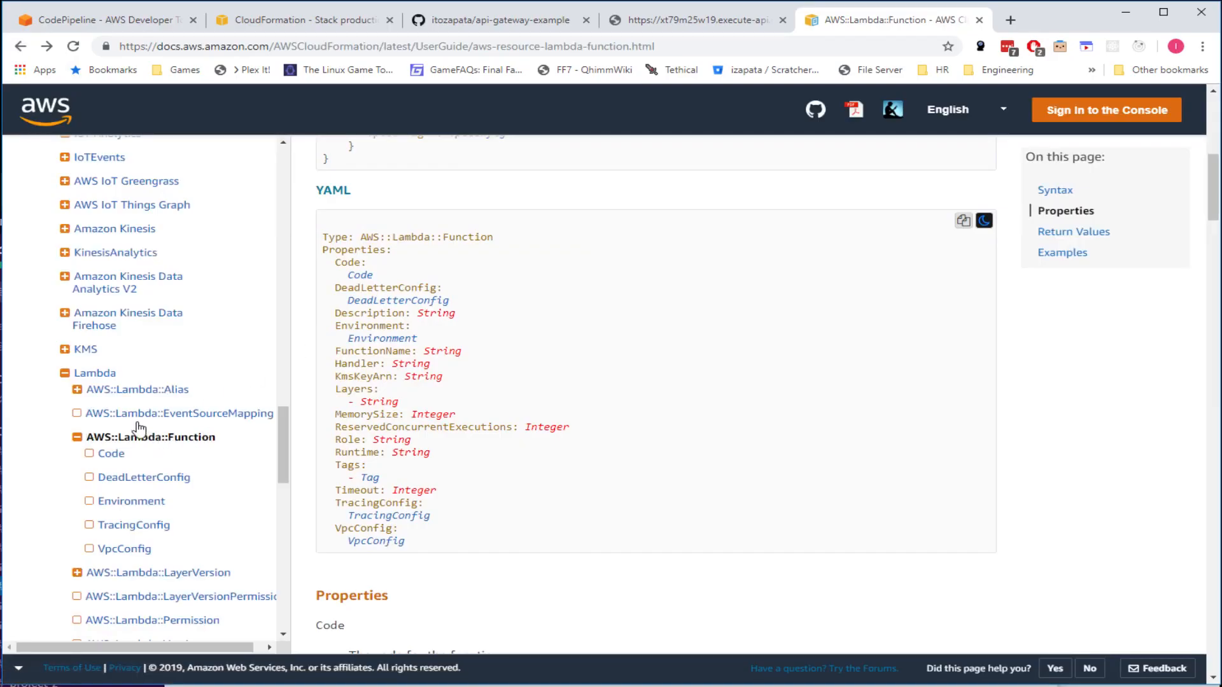
- Highlight the AWS::Lambda::Function type name and its AWS, Lambda and Function parts in the YAML syntax
double_click(334, 236)
left_click_drag(361, 237, 466, 236)
left_click(511, 243)
left_click(360, 238)
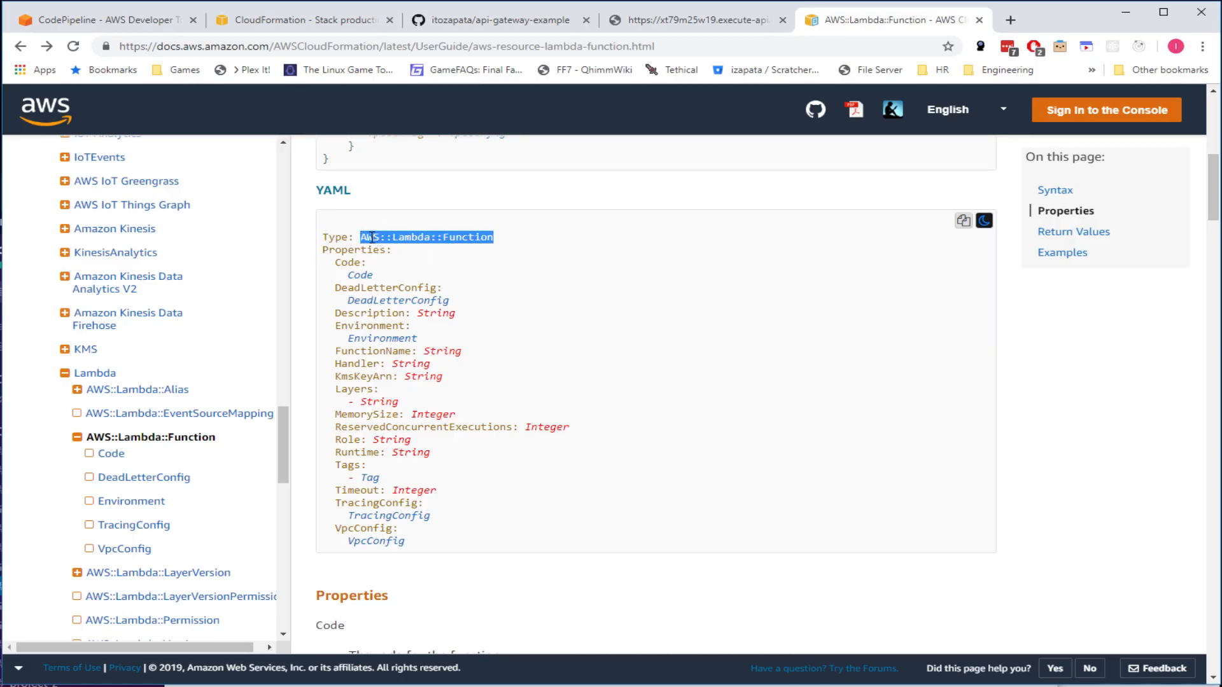
scroll(368, 248, "up", 1)
double_click(368, 311)
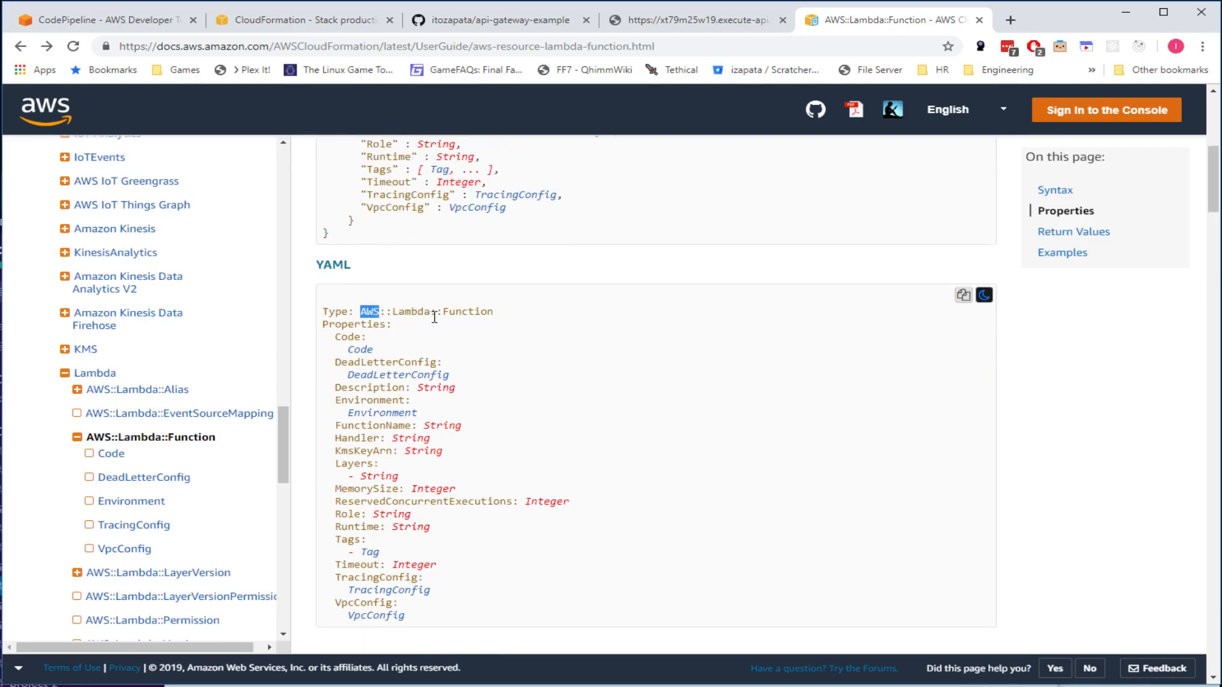
double_click(409, 310)
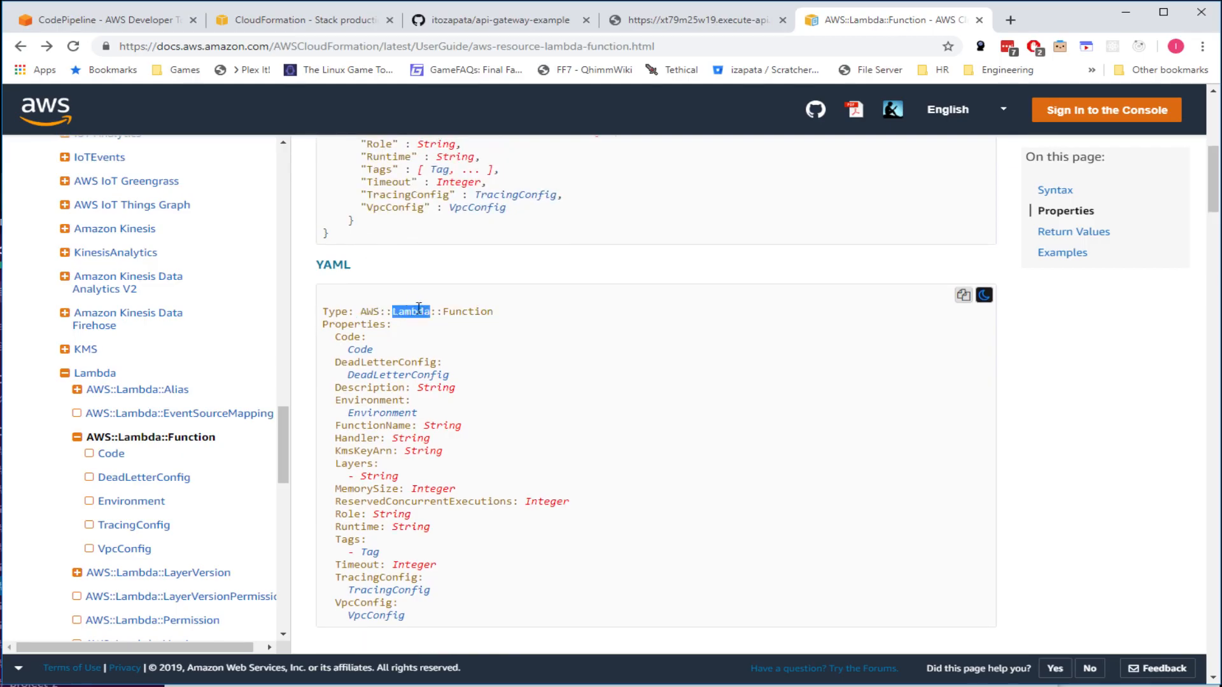
double_click(482, 311)
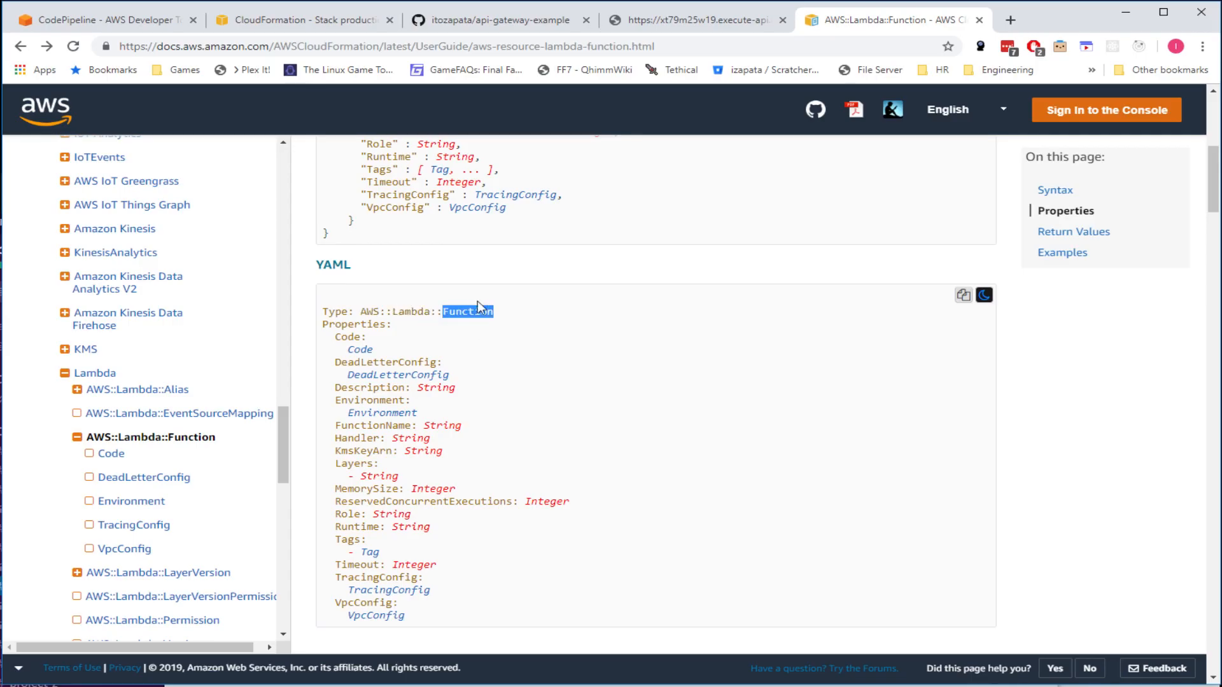
left_click(532, 318)
left_click_drag(531, 319, 360, 312)
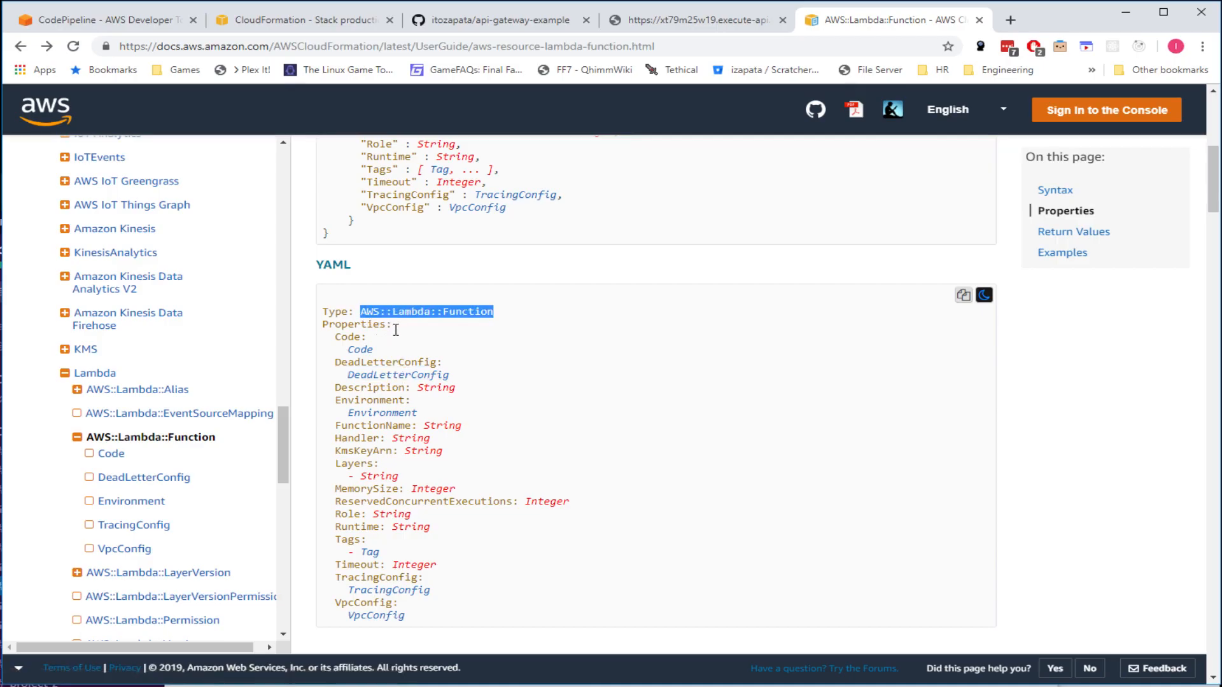
- Collapse AWS::Lambda::Function's property listing in the left navigation and scroll through the nav
left_click(77, 437)
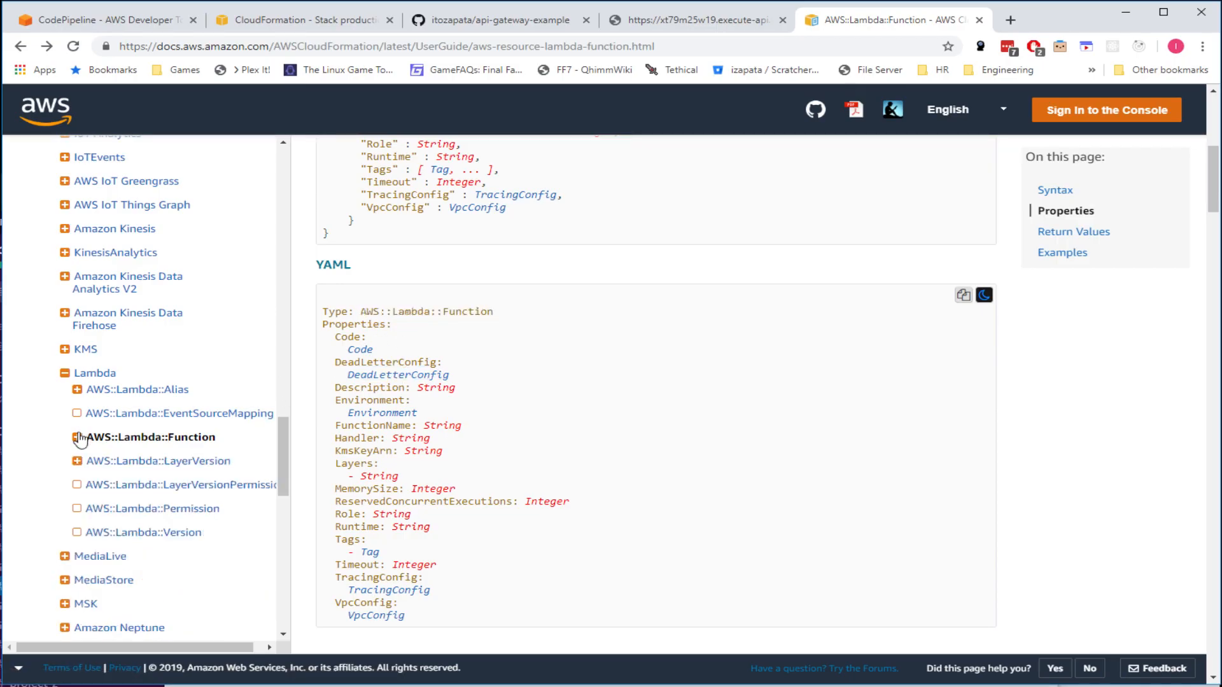
scroll(141, 395, "up", 12)
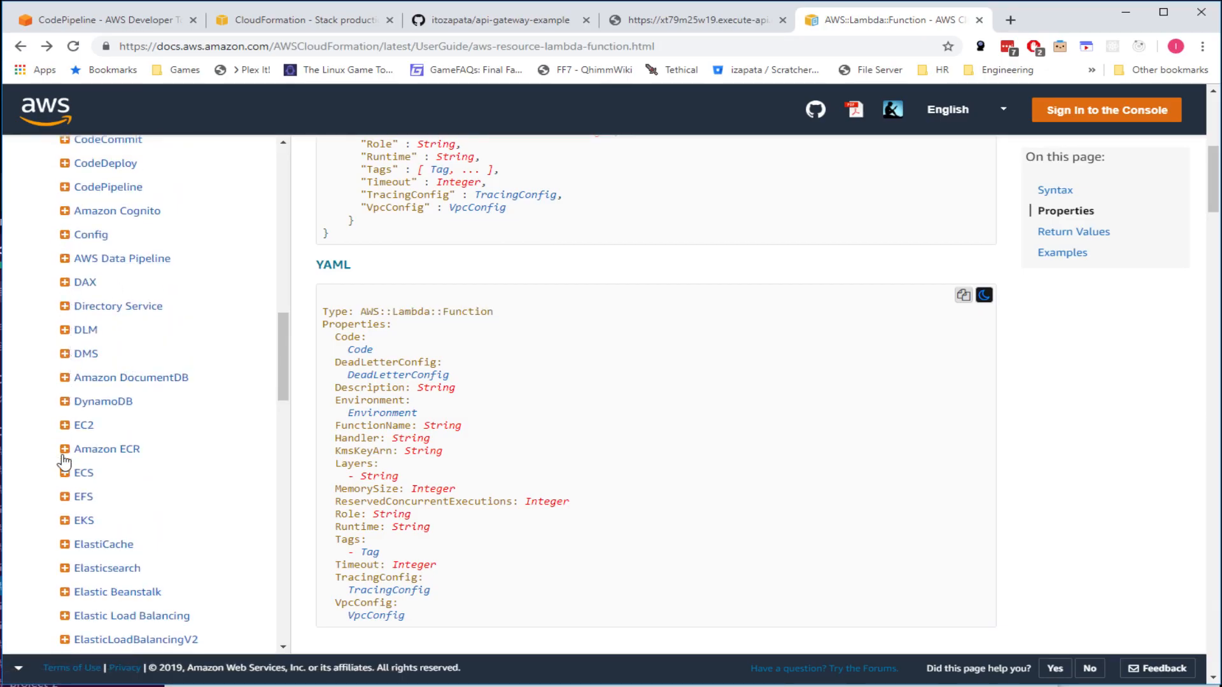
scroll(178, 466, "down", 5)
scroll(177, 467, "down", 12)
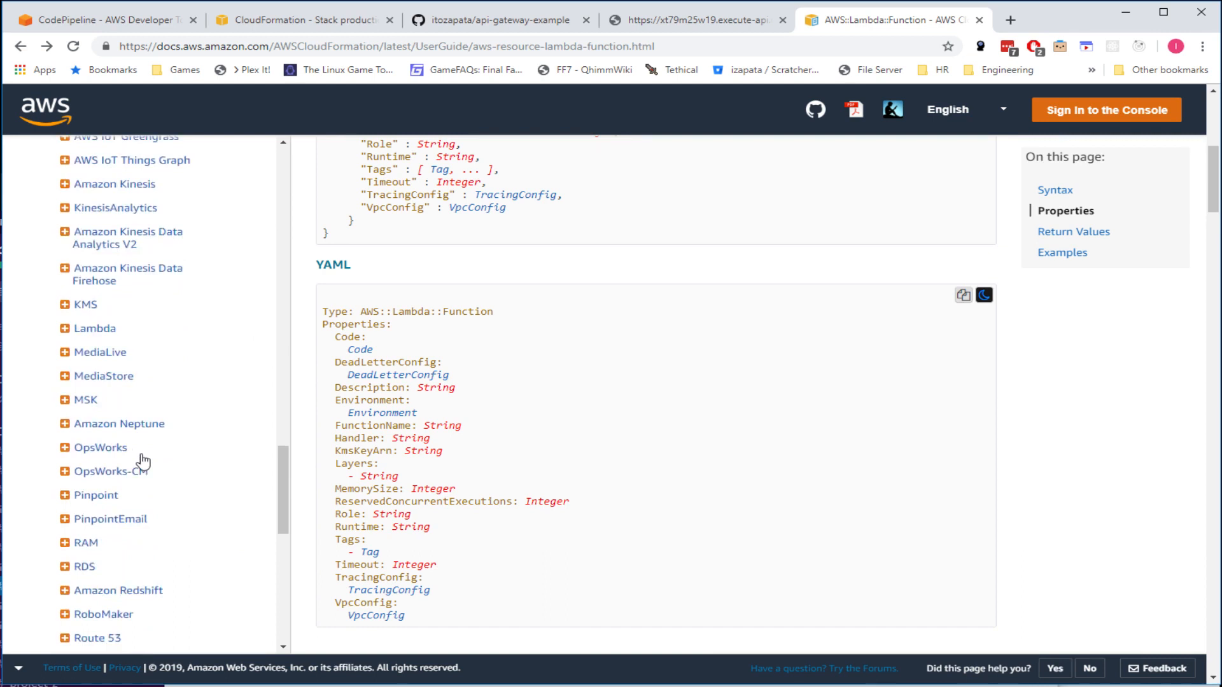
scroll(89, 439, "down", 5)
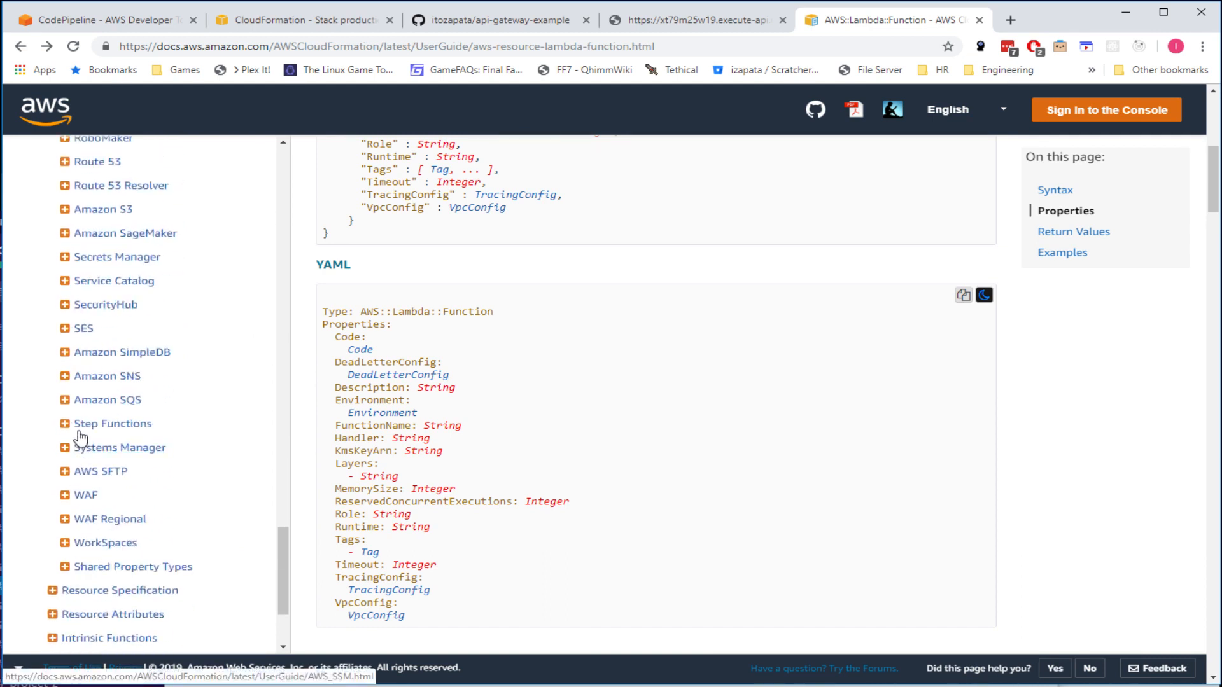
scroll(87, 428, "up", 3)
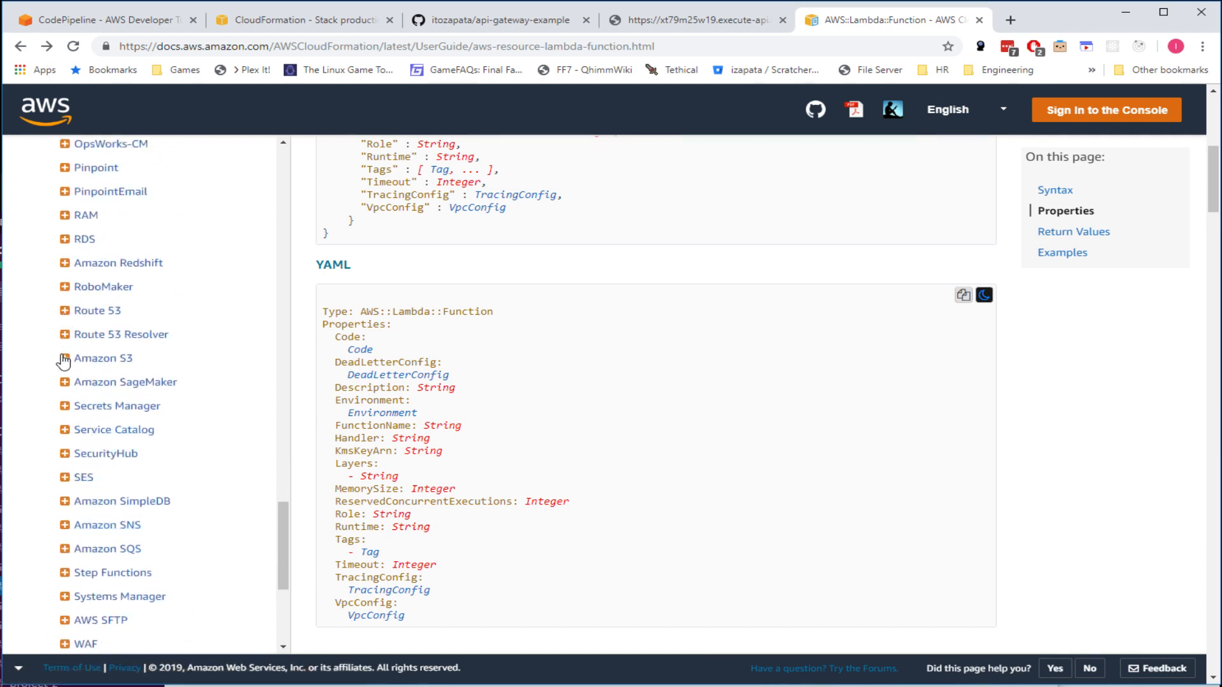
- Open the AWS::S3::Bucket reference under Amazon S3 and scroll through its properties
left_click(105, 359)
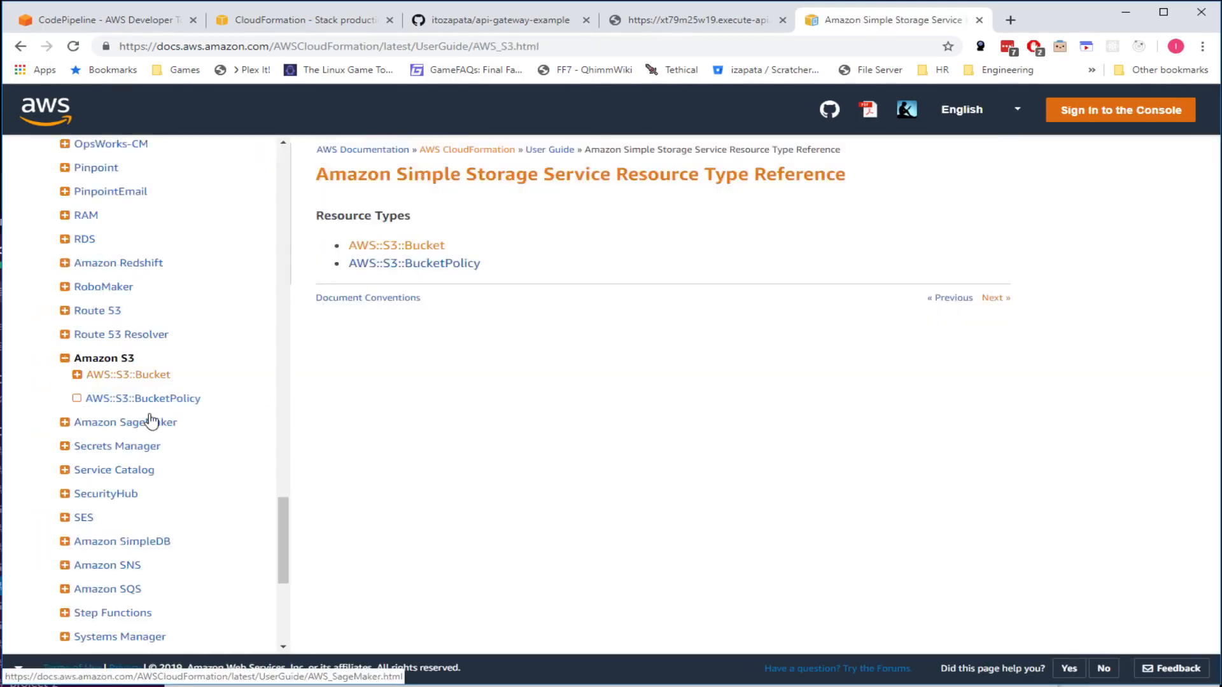
left_click(395, 247)
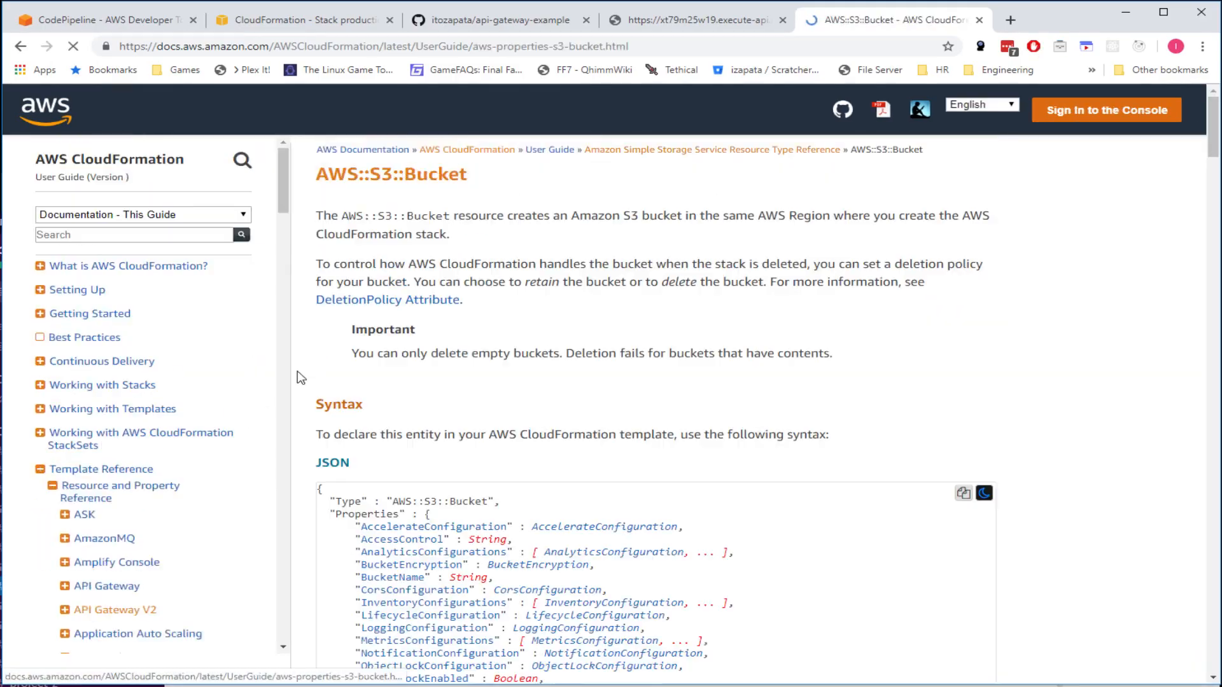
scroll(495, 461, "down", 2)
left_click_drag(399, 375, 461, 376)
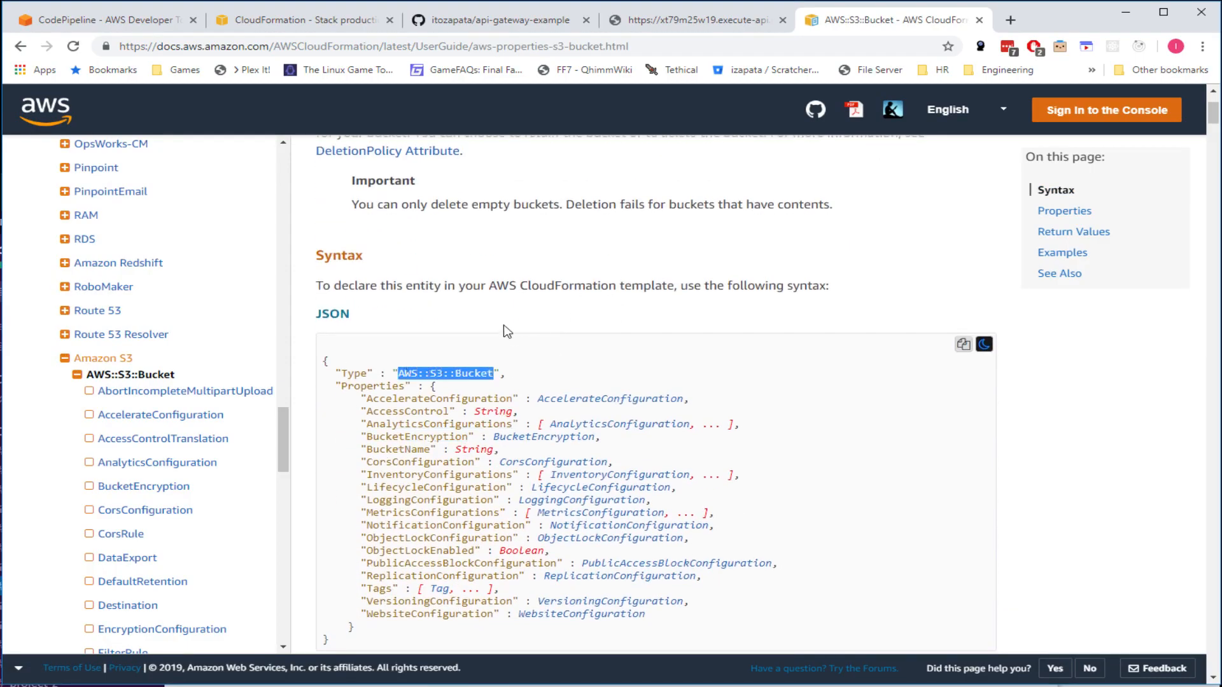
scroll(512, 368, "up", 2)
scroll(512, 367, "down", 4)
scroll(474, 416, "down", 2)
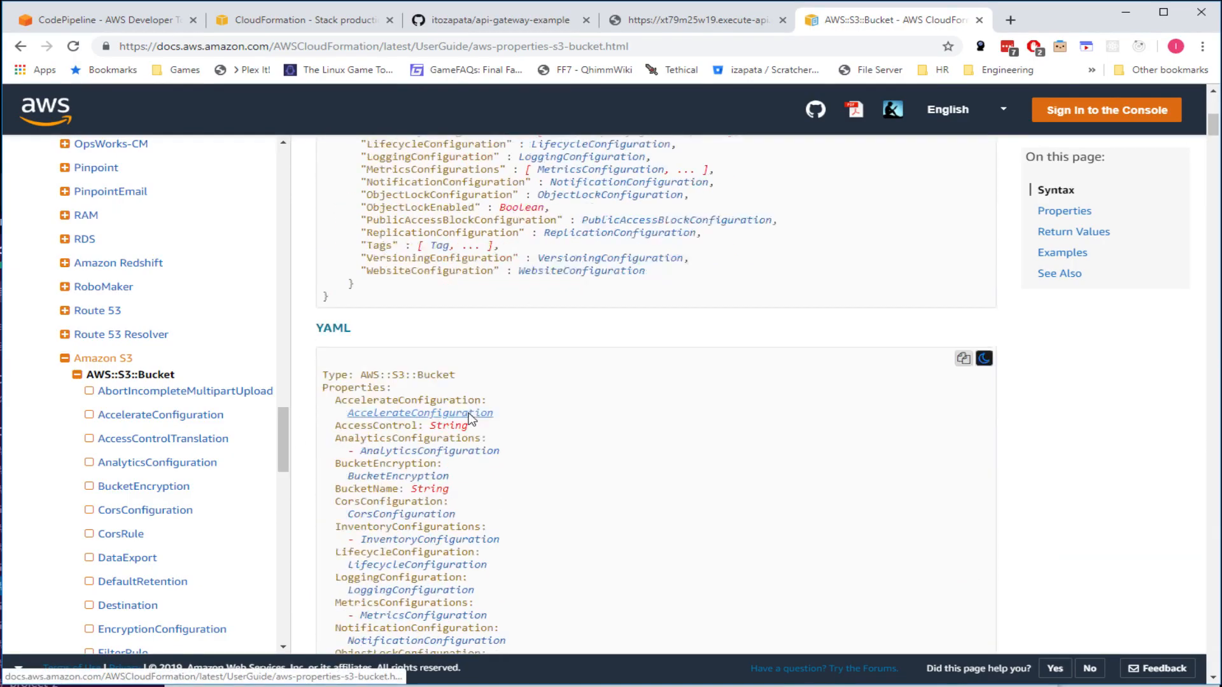
scroll(470, 417, "up", 5)
- Back in the CloudFormation console, view the api-gateway-example stack's outputs
key("alt+Tab")
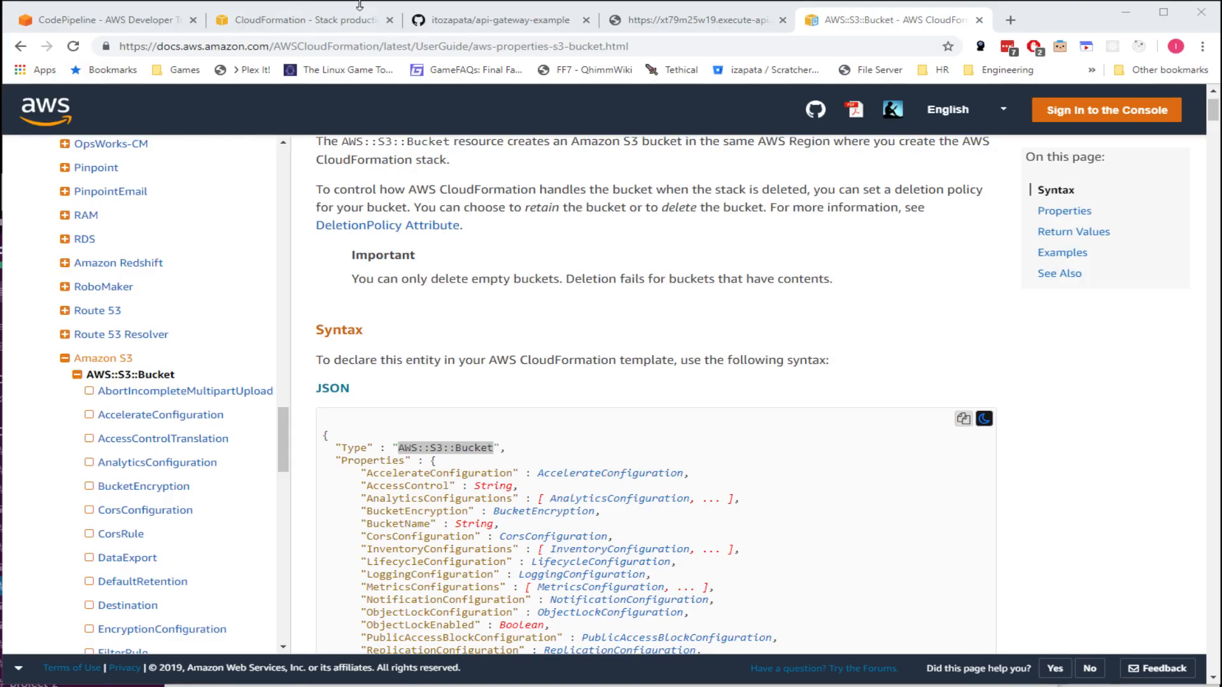
left_click(481, 21)
left_click(321, 19)
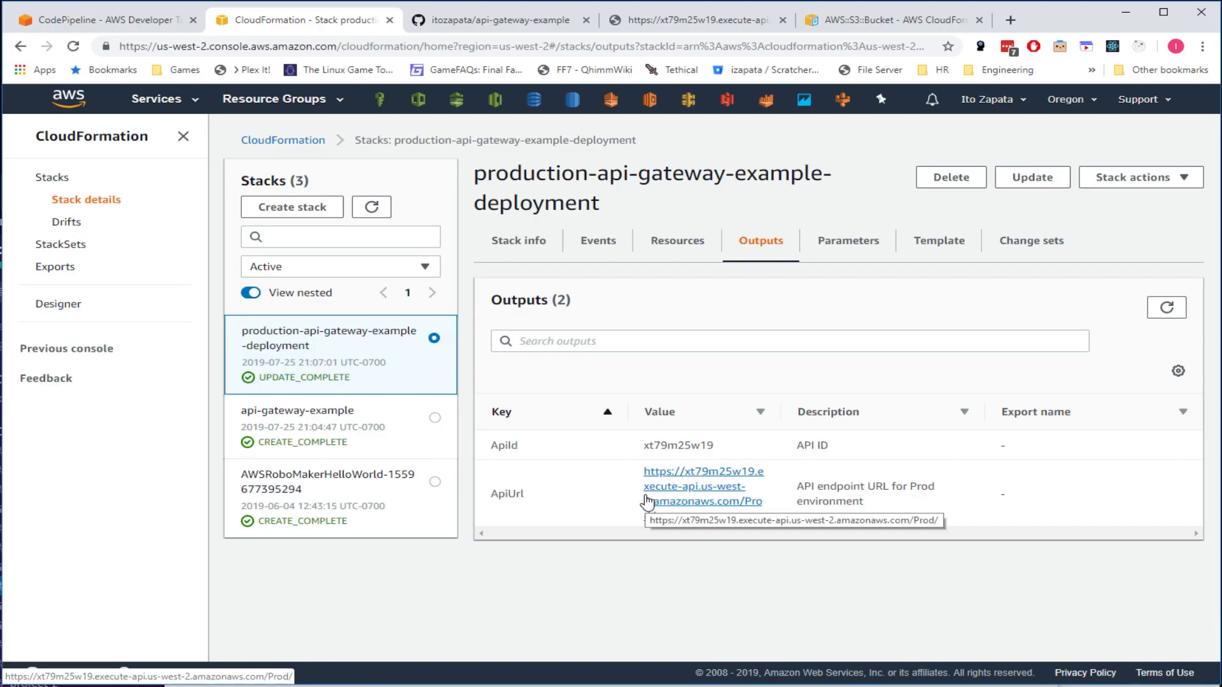
left_click(424, 423)
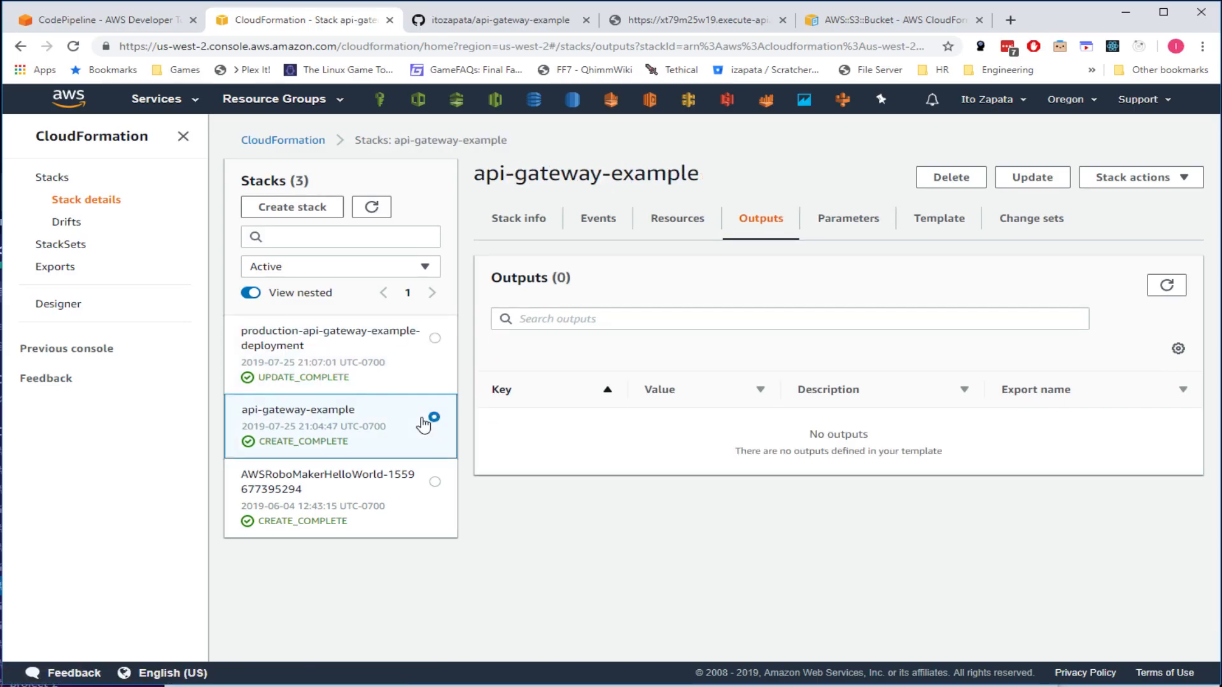
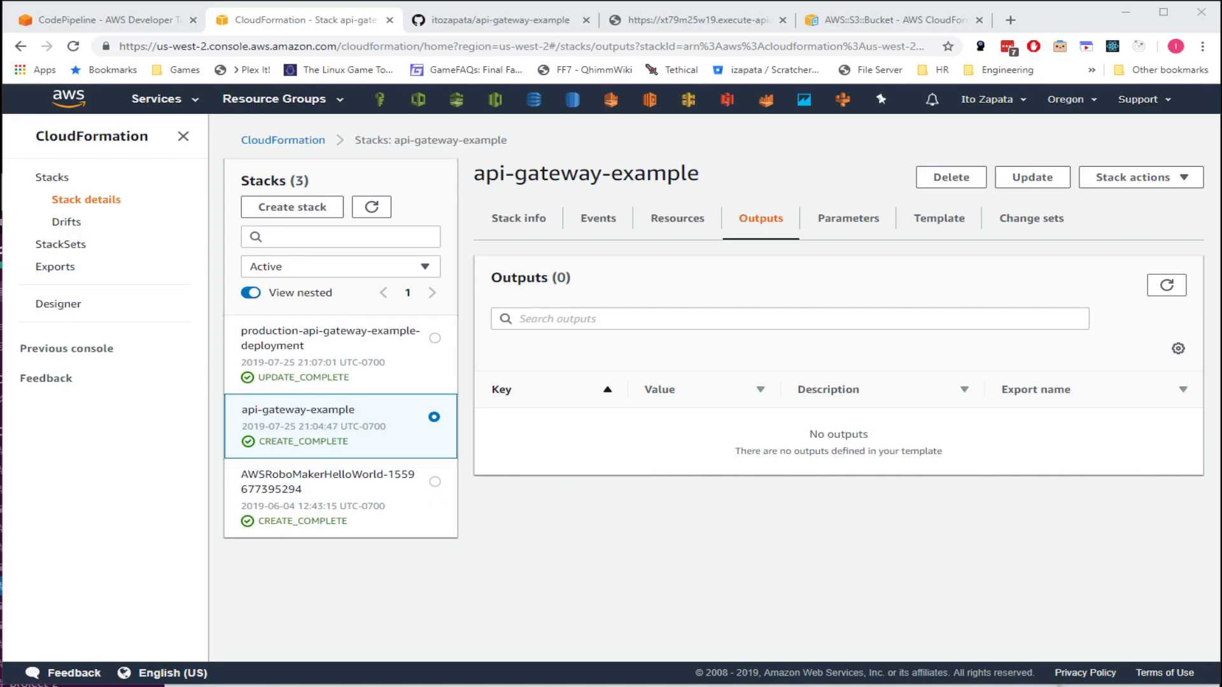
- Back in WebStorm, look over the handler code in index.js, then app.js
key("alt+Tab")
left_click(661, 324)
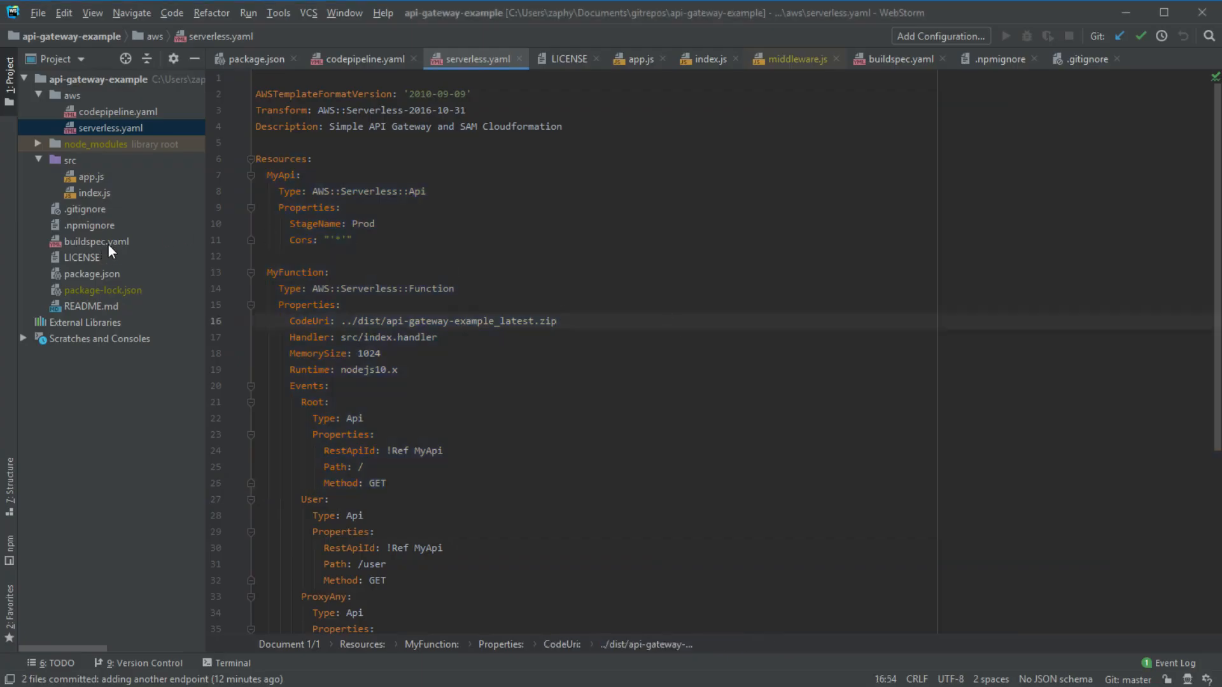
double_click(101, 190)
left_click_drag(311, 94, 502, 240)
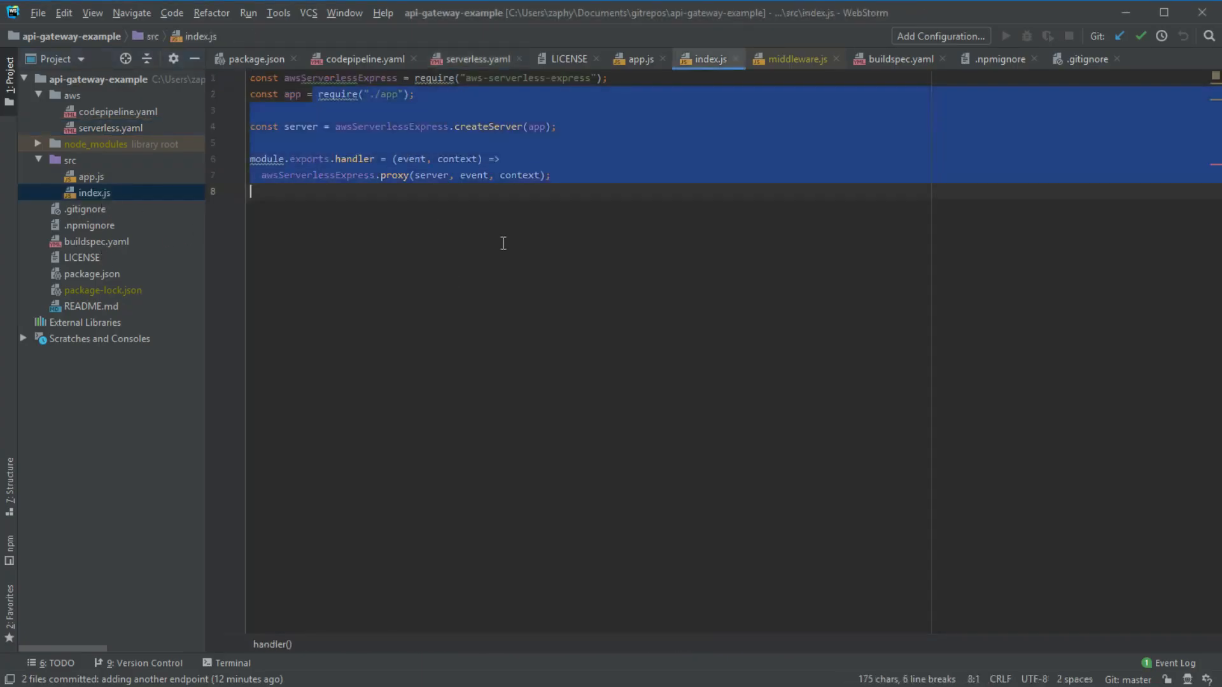
double_click(91, 175)
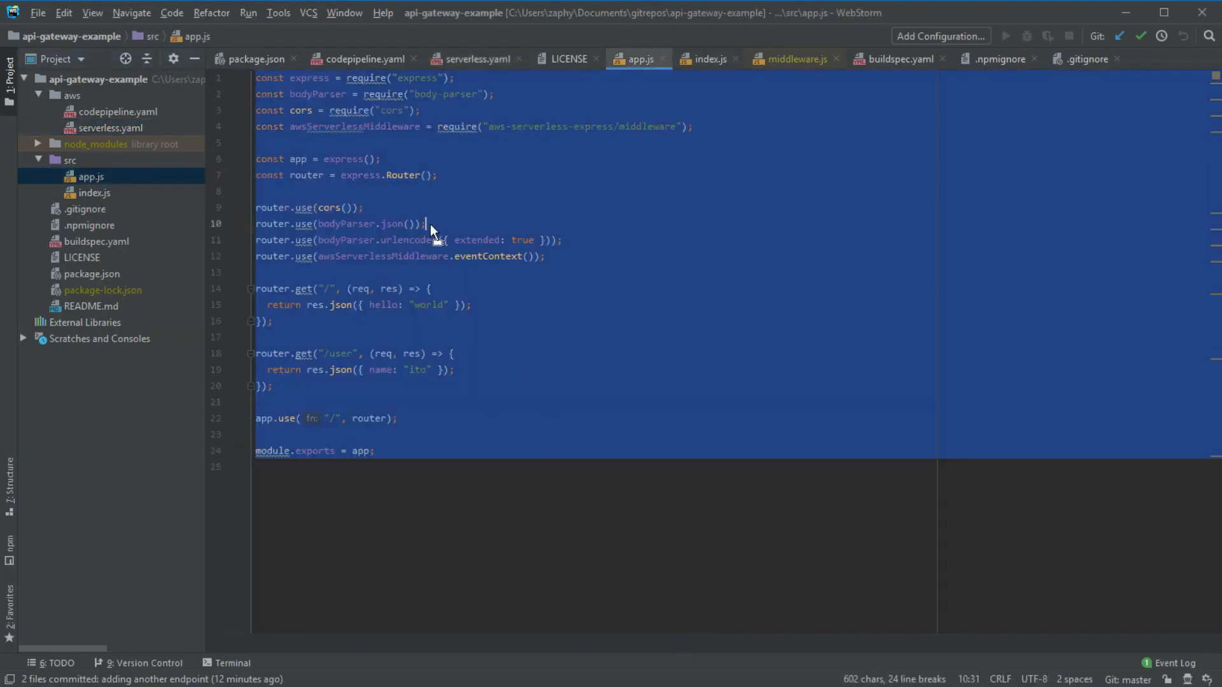
- Review the pipeline in codepipeline.yaml, then the MyApi and MyFunction resources in serverless.yaml
double_click(117, 112)
left_click_drag(318, 99, 578, 480)
scroll(578, 486, "up", 3)
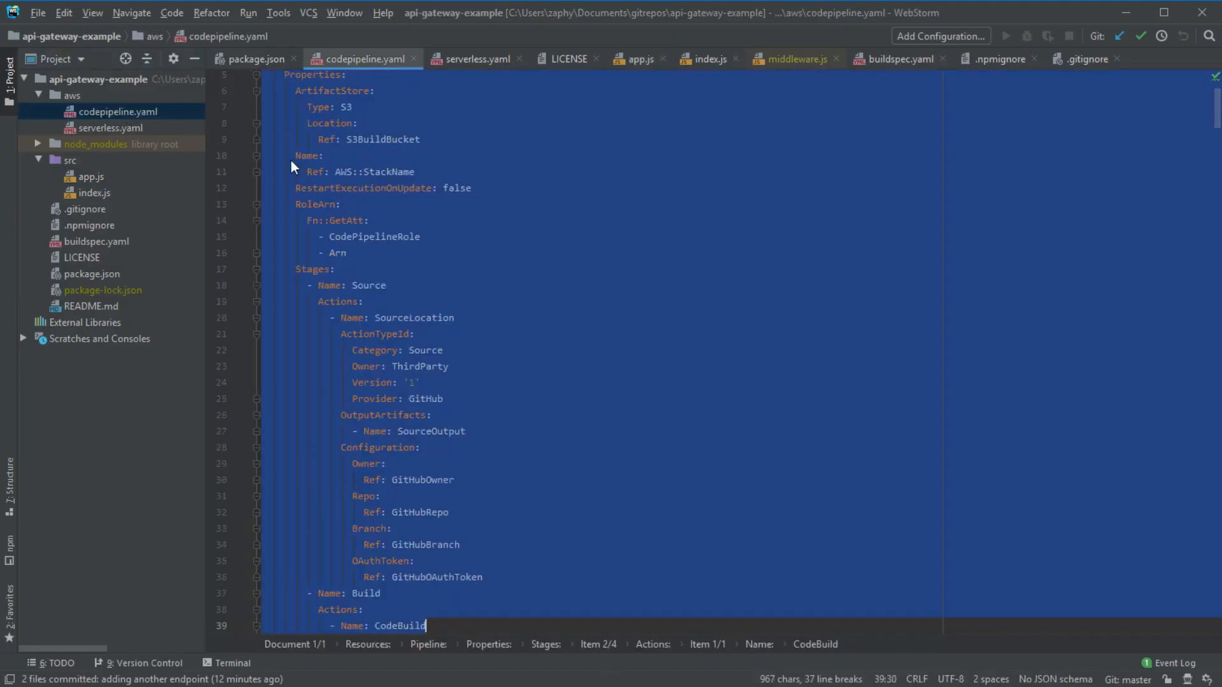
double_click(102, 125)
left_click_drag(255, 143, 526, 513)
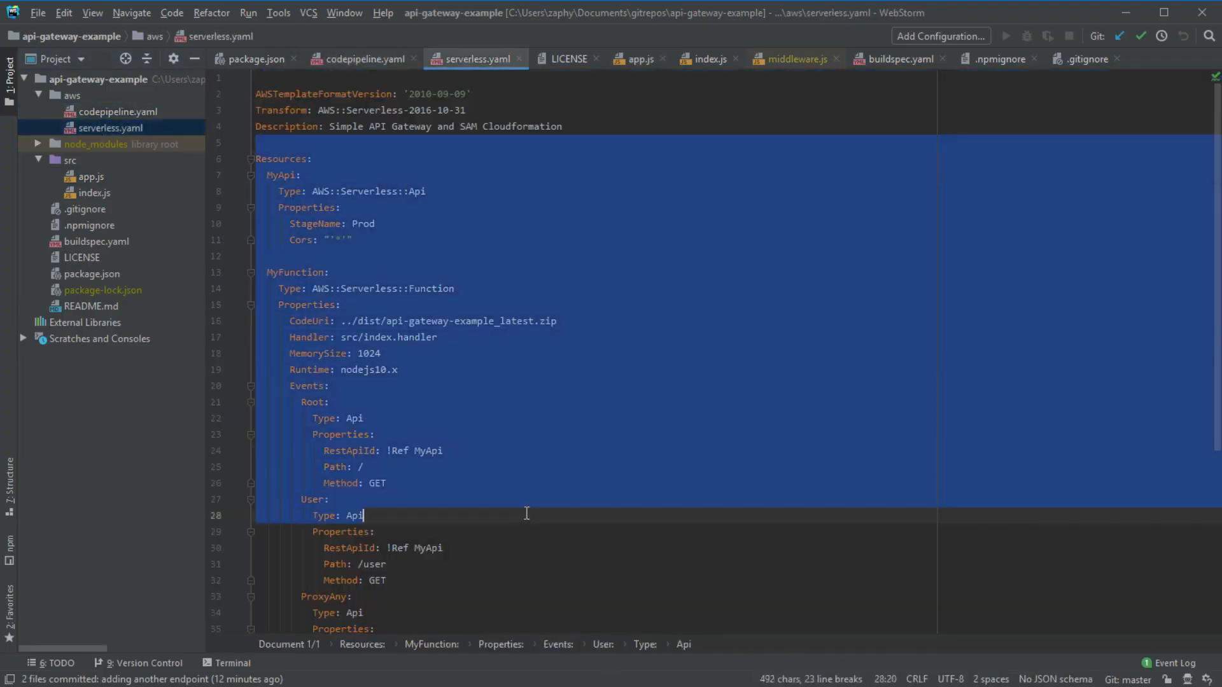
left_click(355, 214)
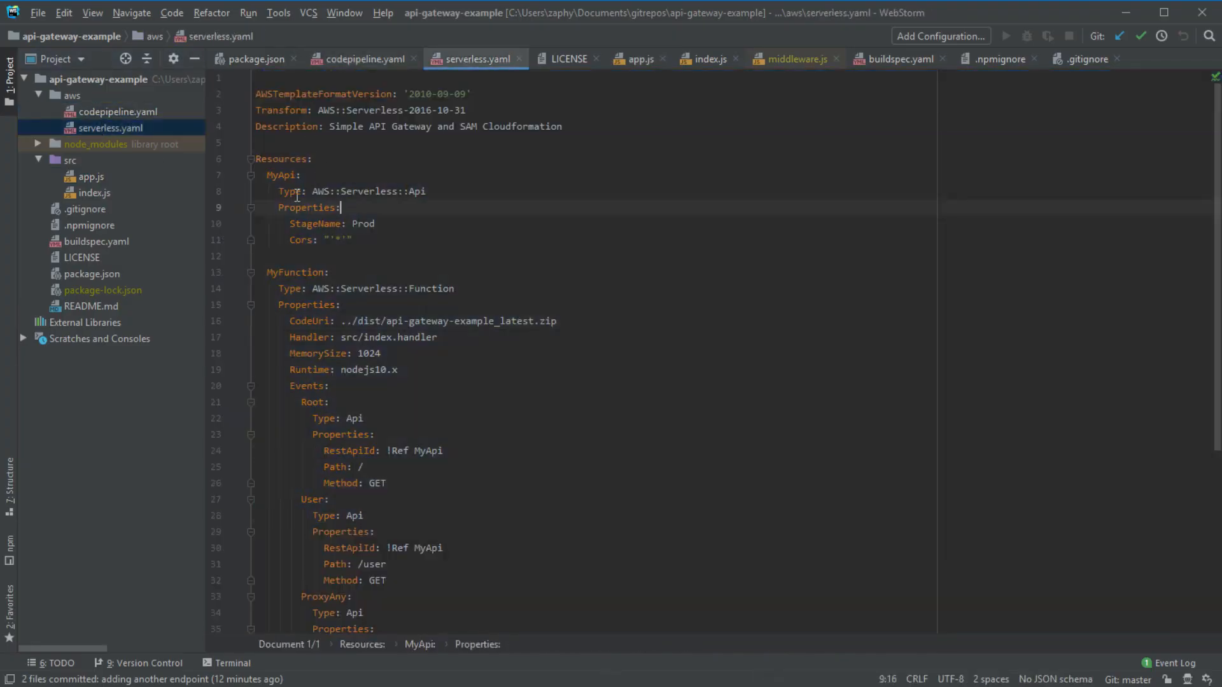
- Review package.json's scripts block, including the postpackage line, then return to the CloudFormation stack page
double_click(113, 275)
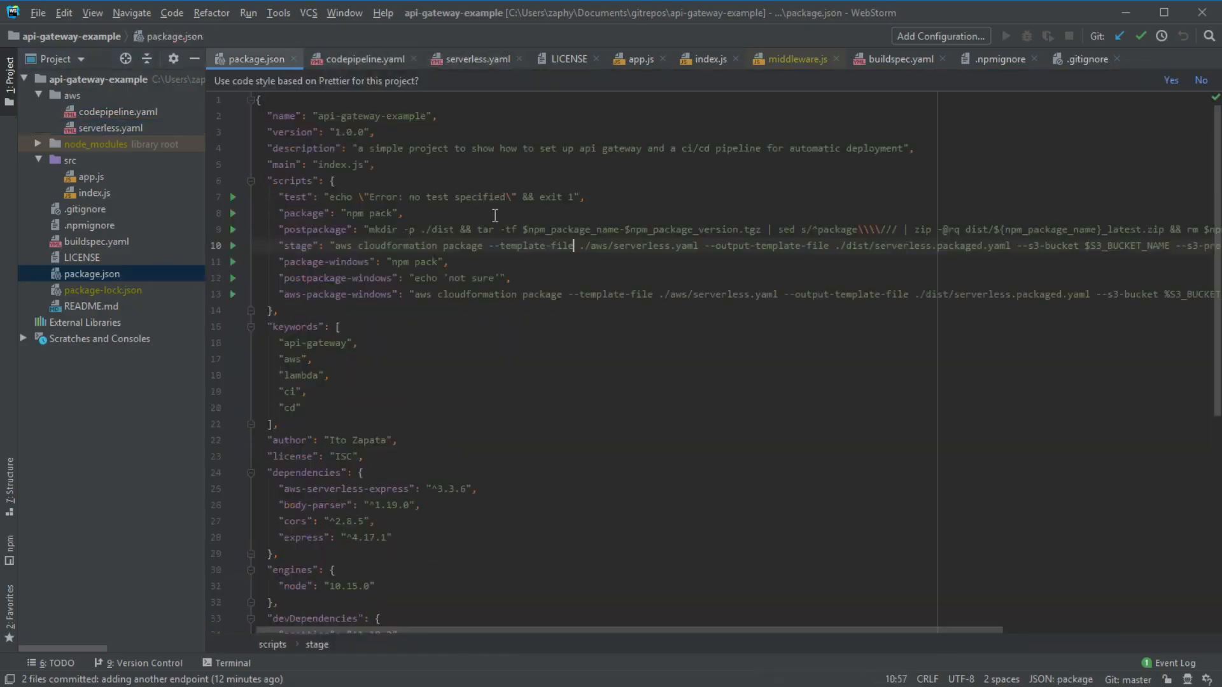
left_click_drag(577, 334, 344, 167)
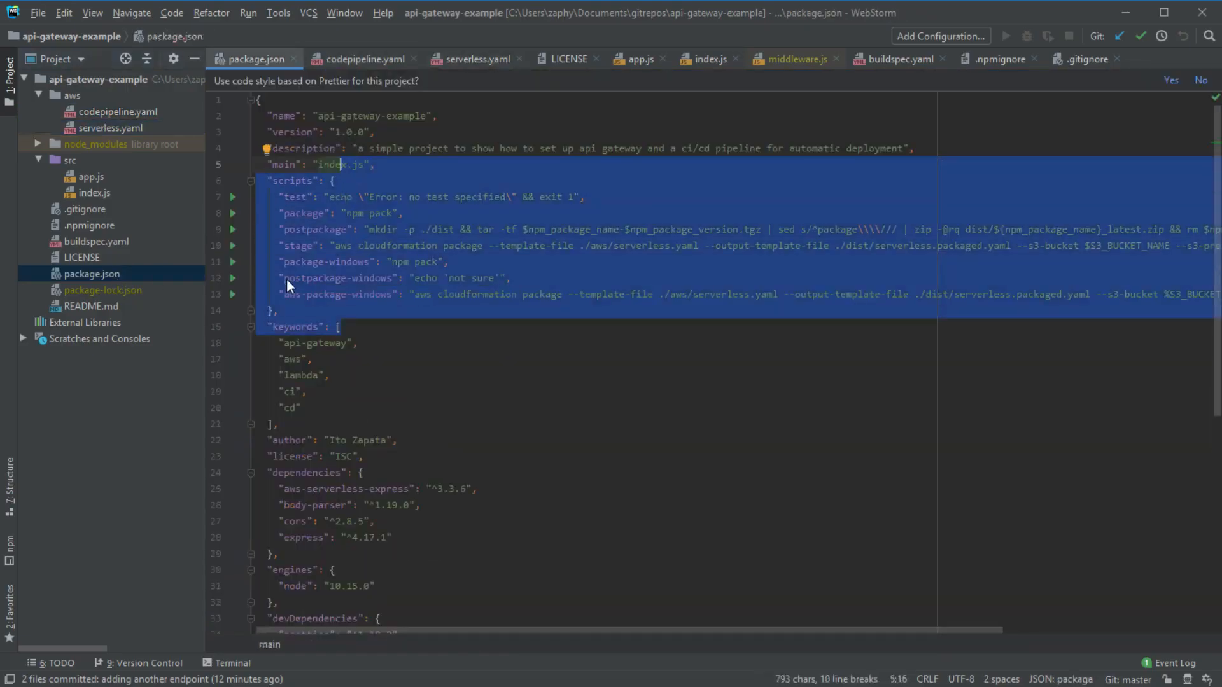
left_click(286, 213)
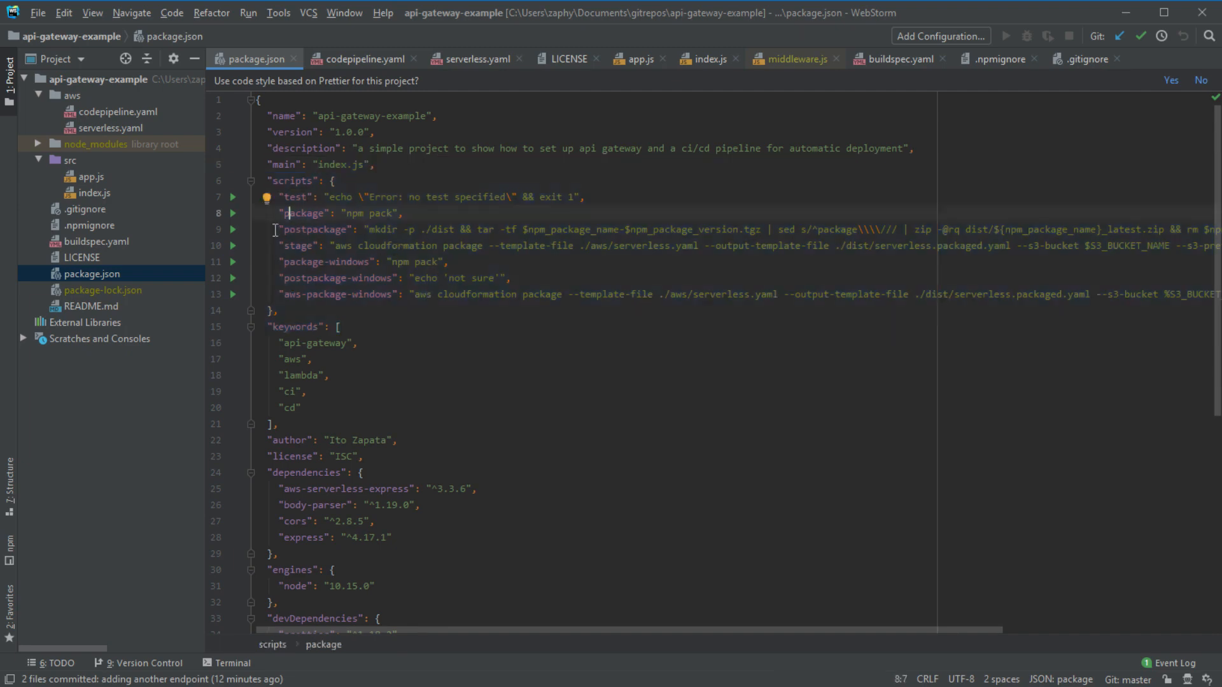
left_click_drag(276, 229, 277, 257)
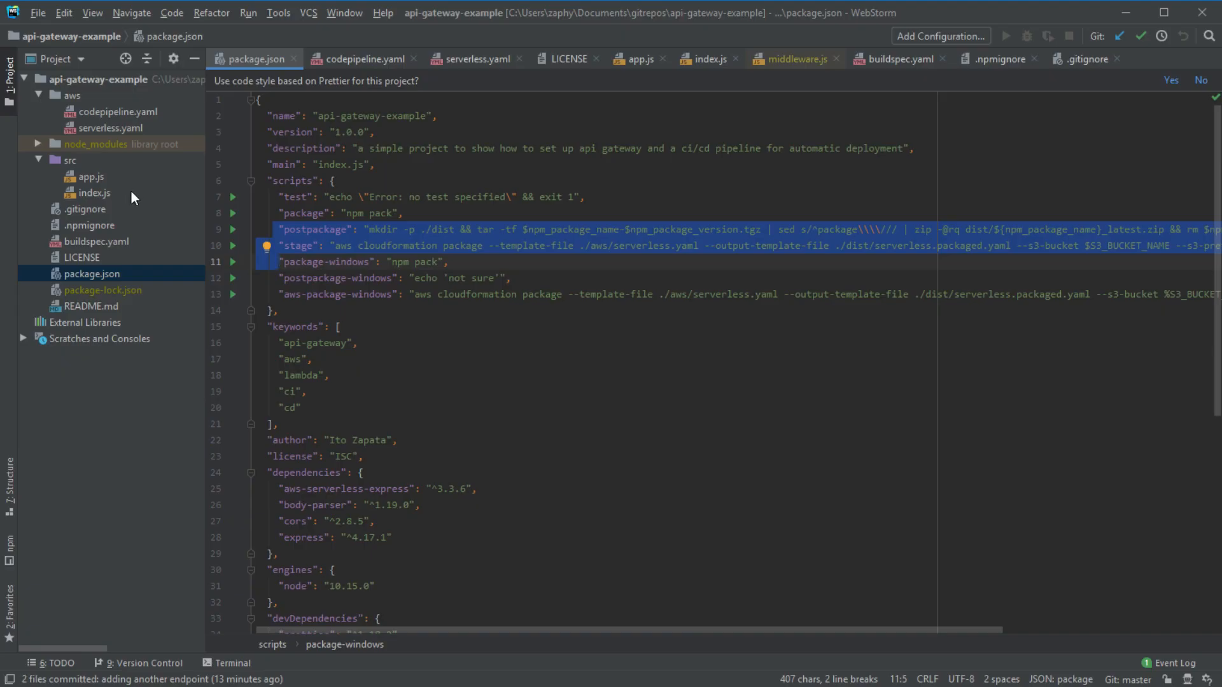
left_click(614, 292)
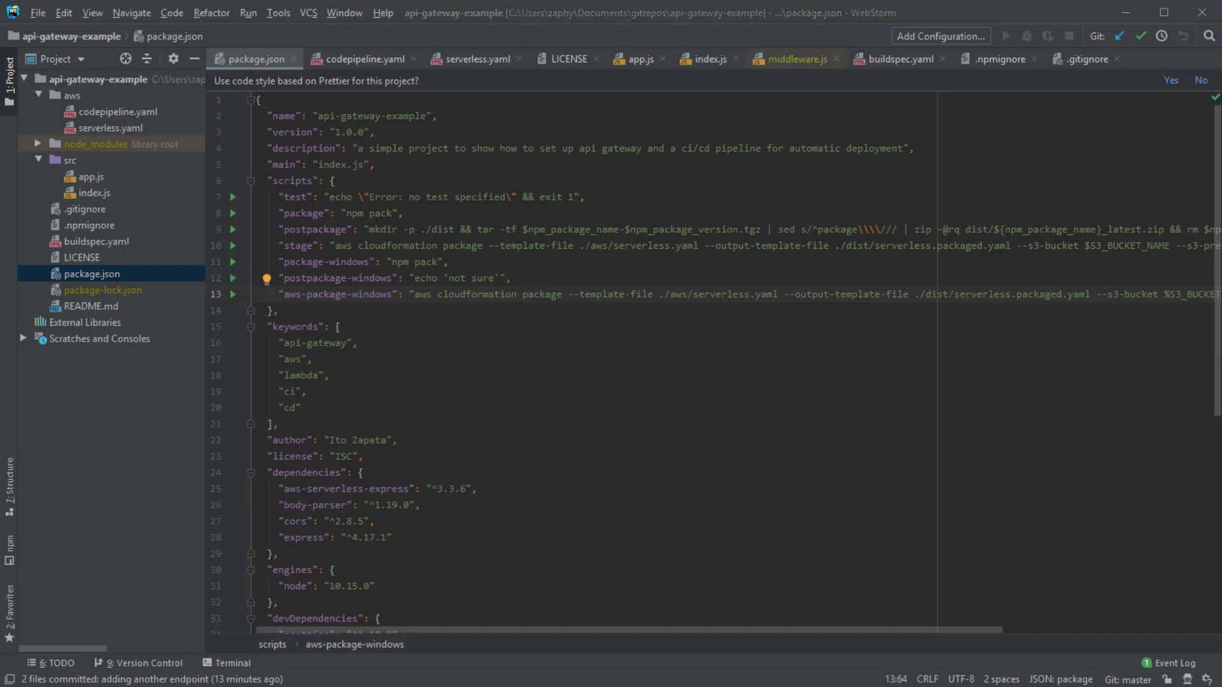
key("alt+Tab")
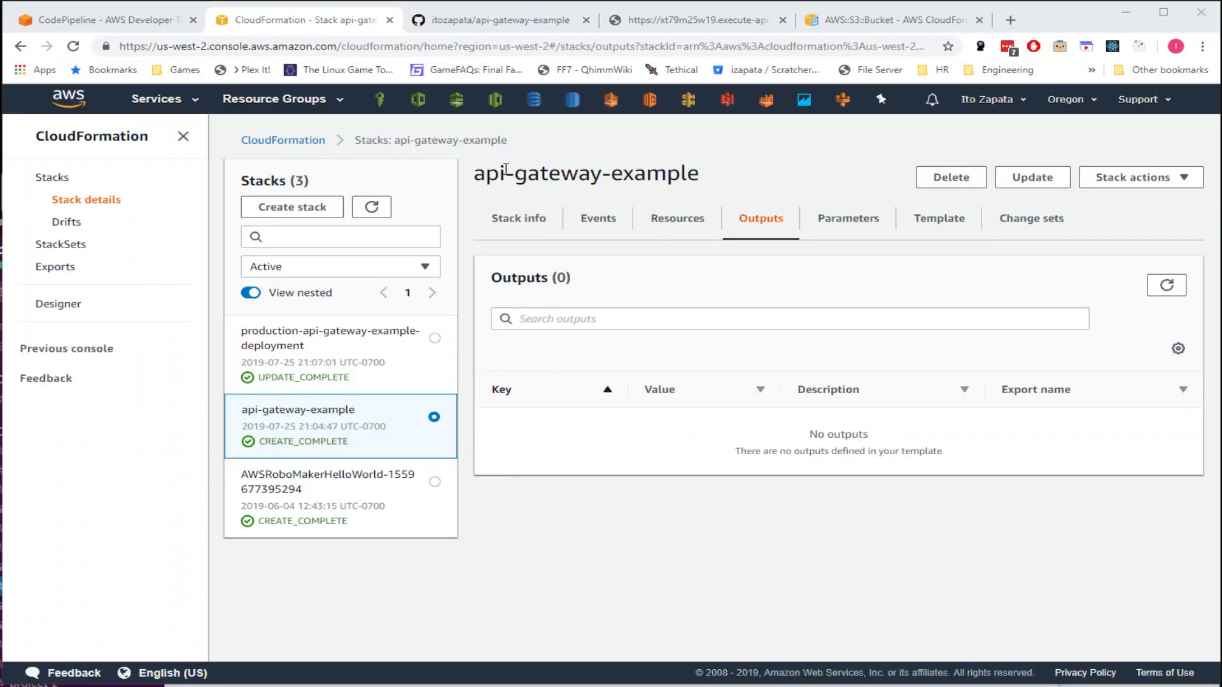
- Search 'api' to open the API Gateway console, then go to the Lambda functions list
left_click(155, 102)
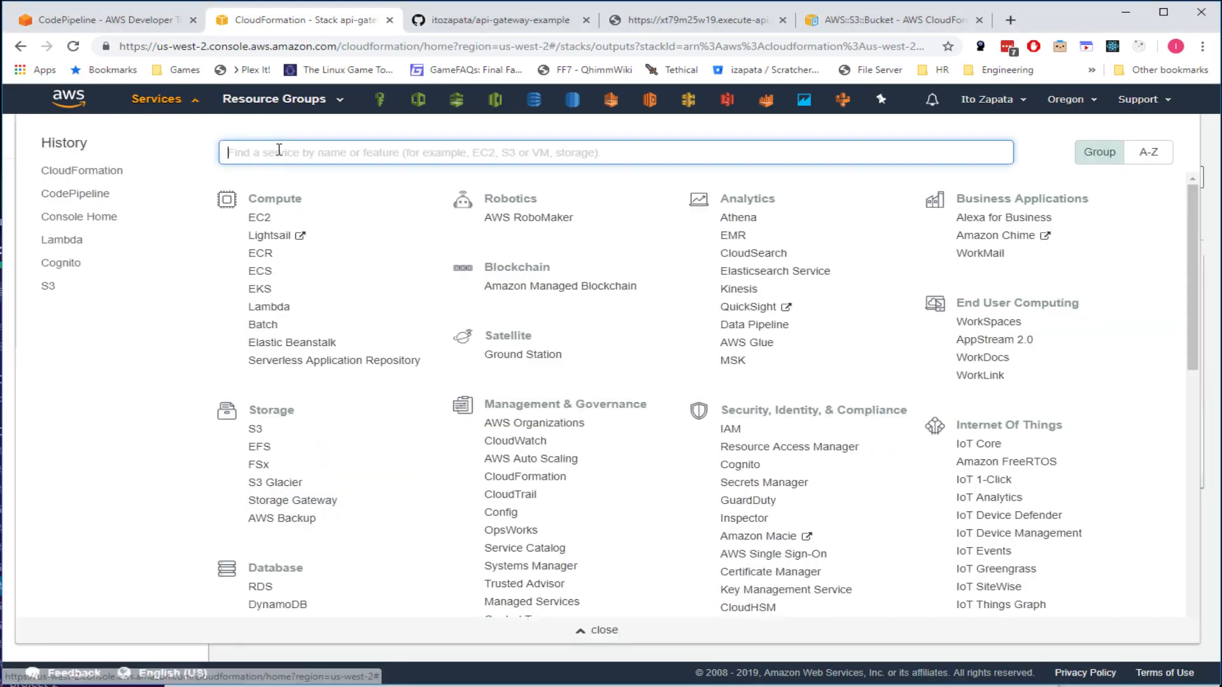
type("api")
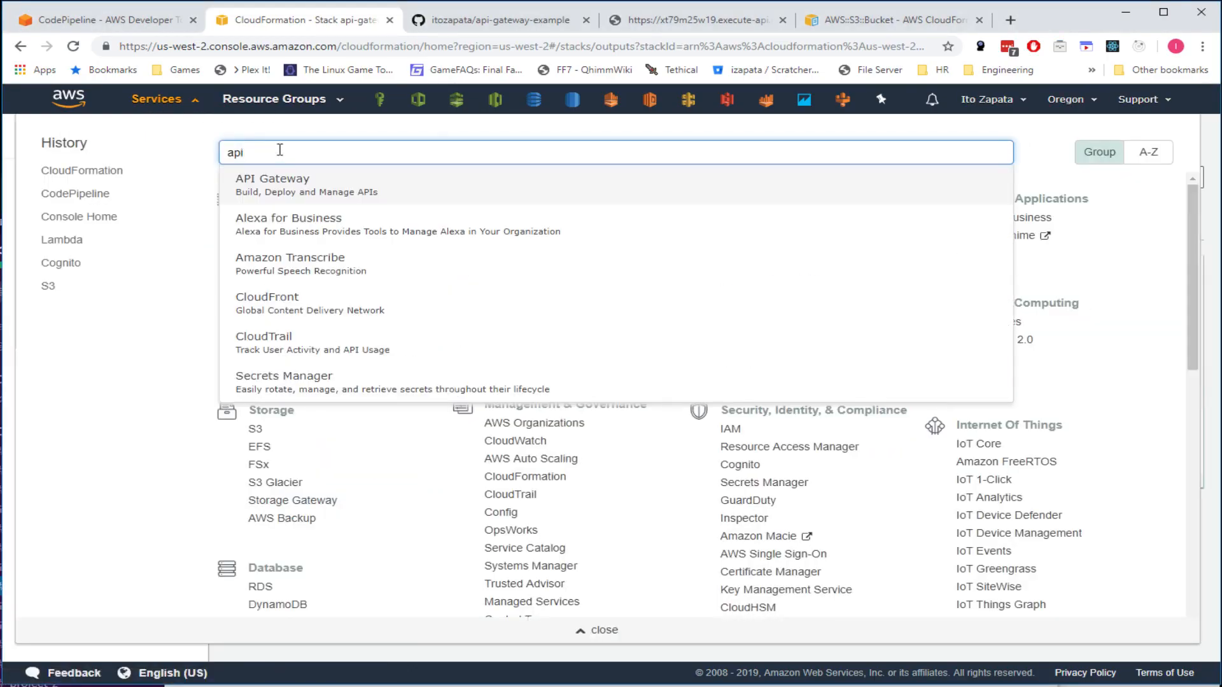
key("Return")
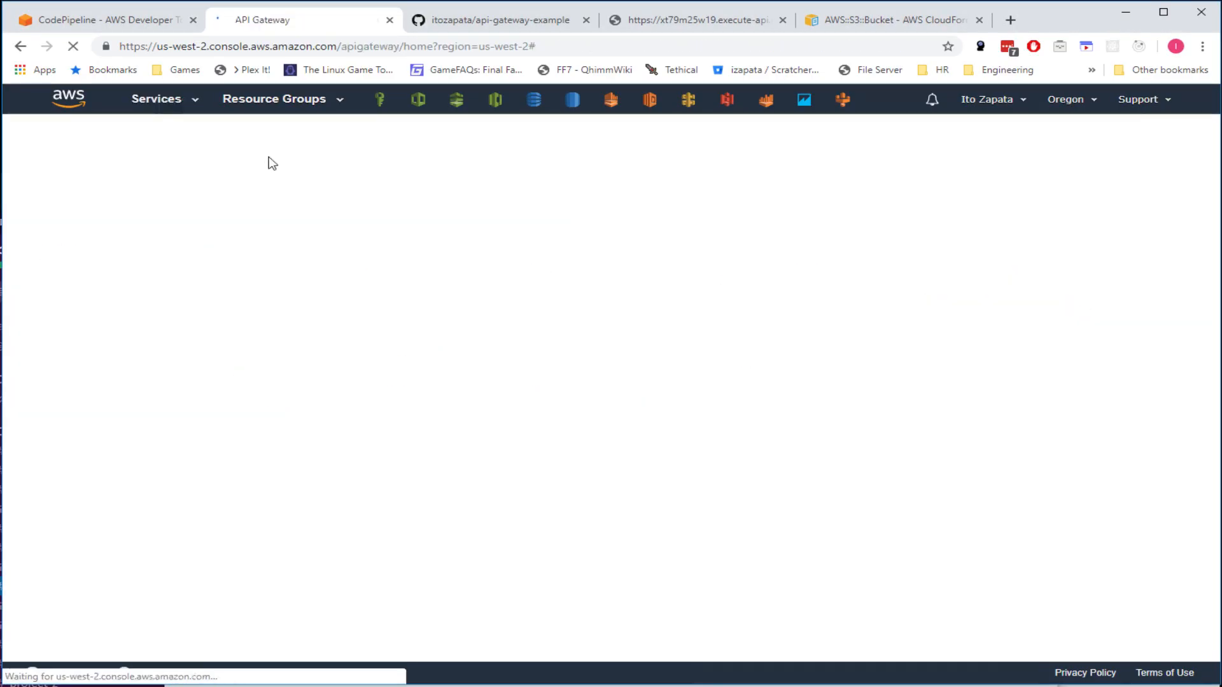
left_click(650, 101)
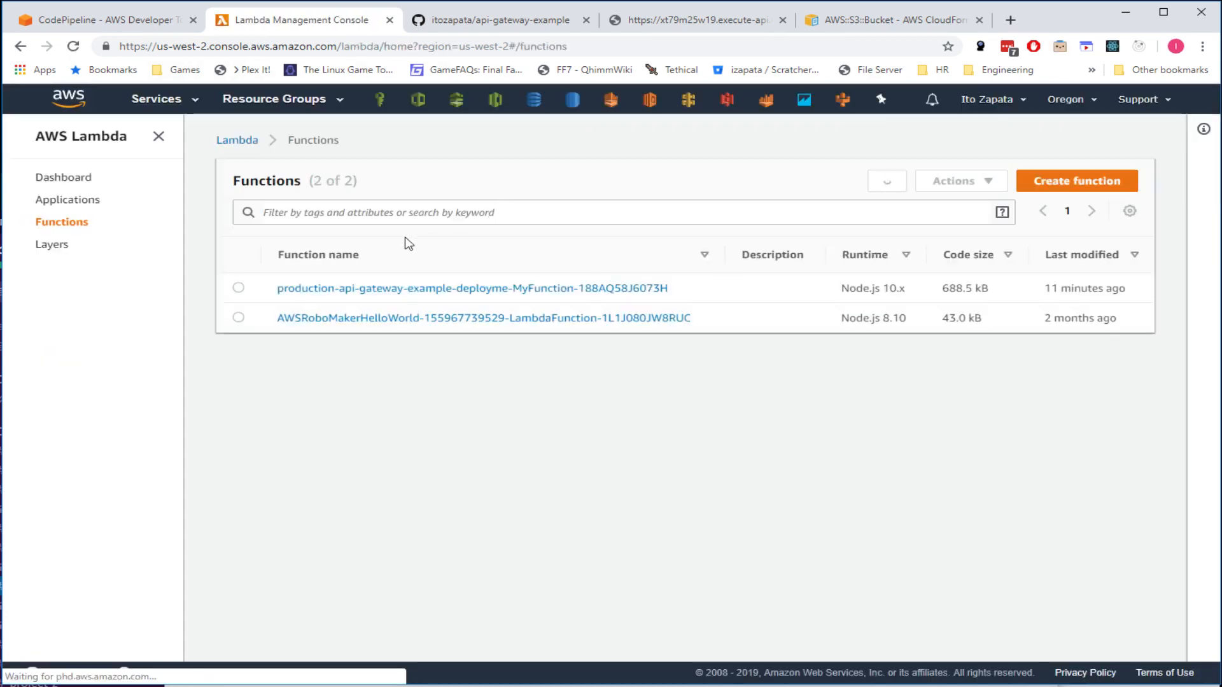
- Open production-api-gateway-example-deployment's Monitoring charts: 100% success rate, 43.4 maximum duration
left_click(470, 291)
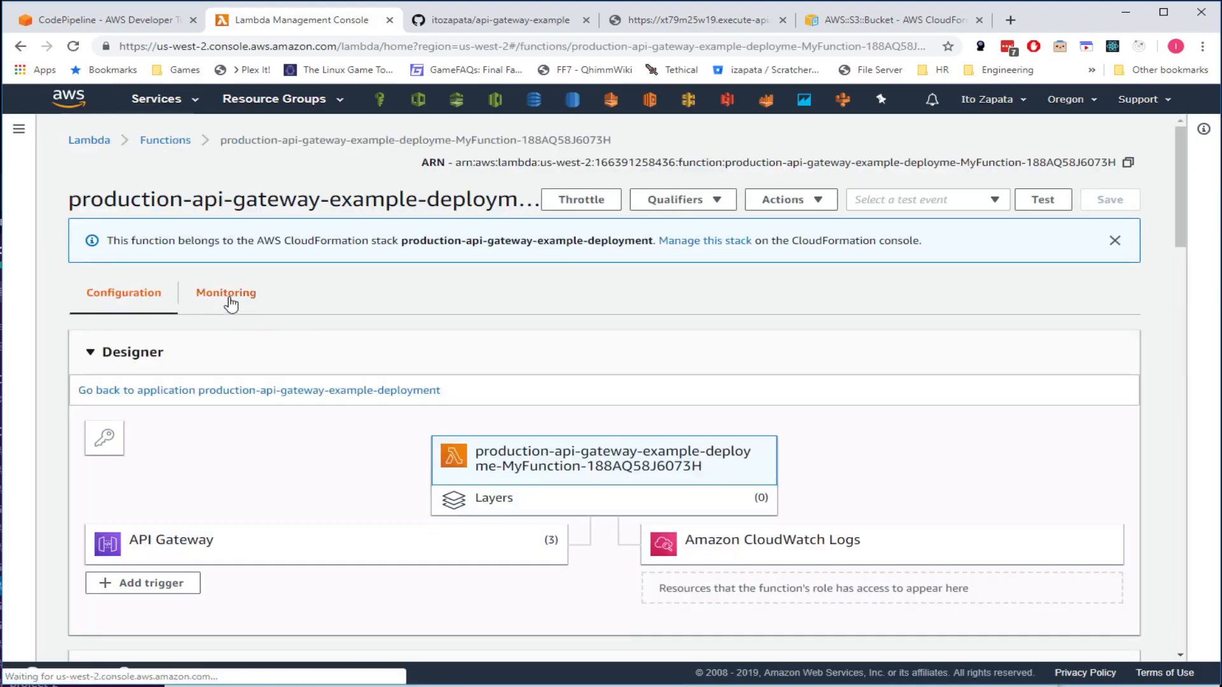
left_click(229, 304)
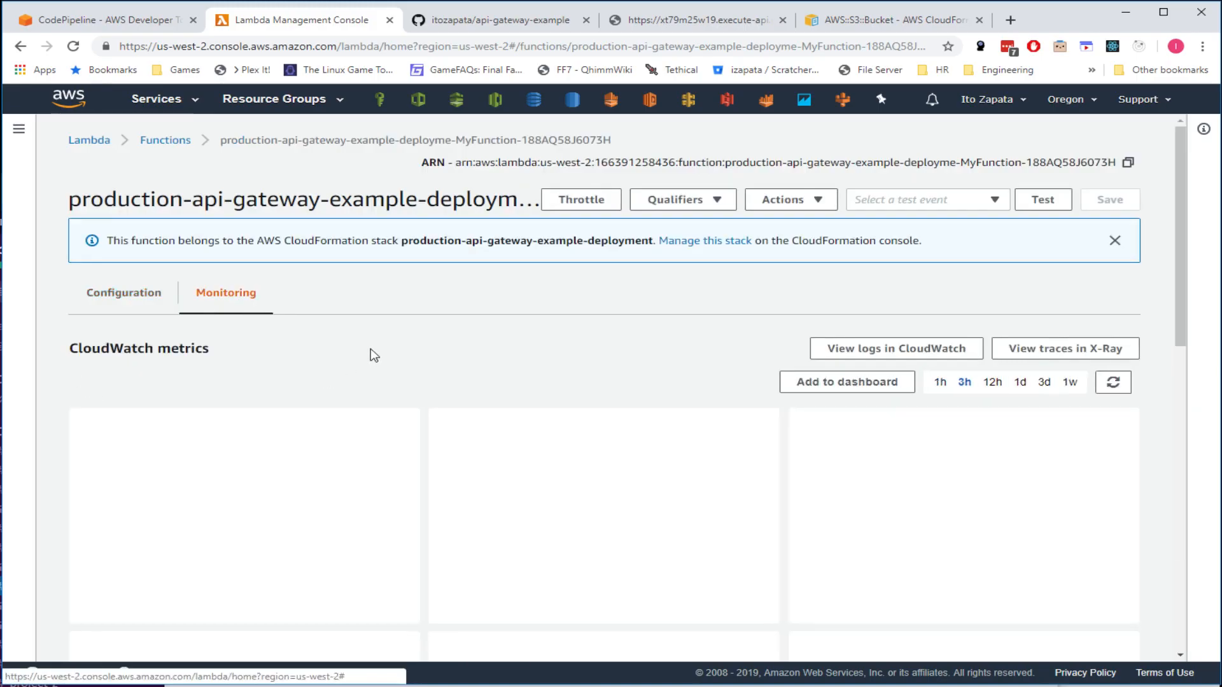
scroll(371, 356, "down", 1)
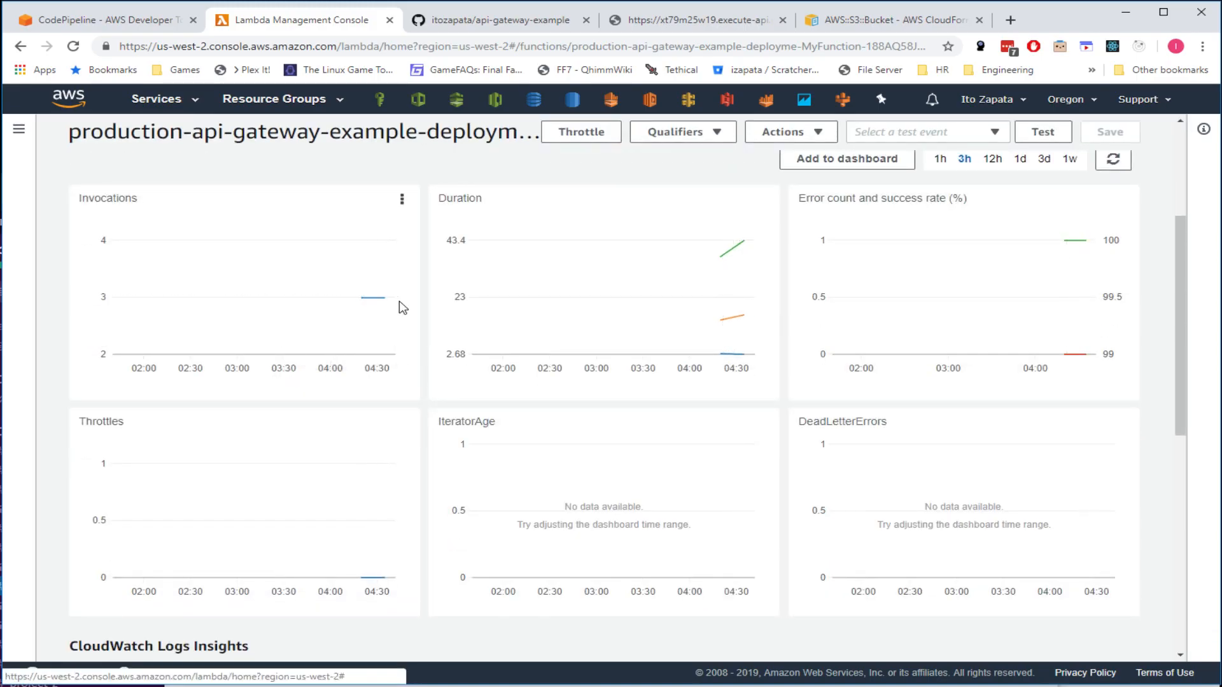
mouse_move(385, 292)
mouse_move(743, 246)
scroll(588, 382, "up", 3)
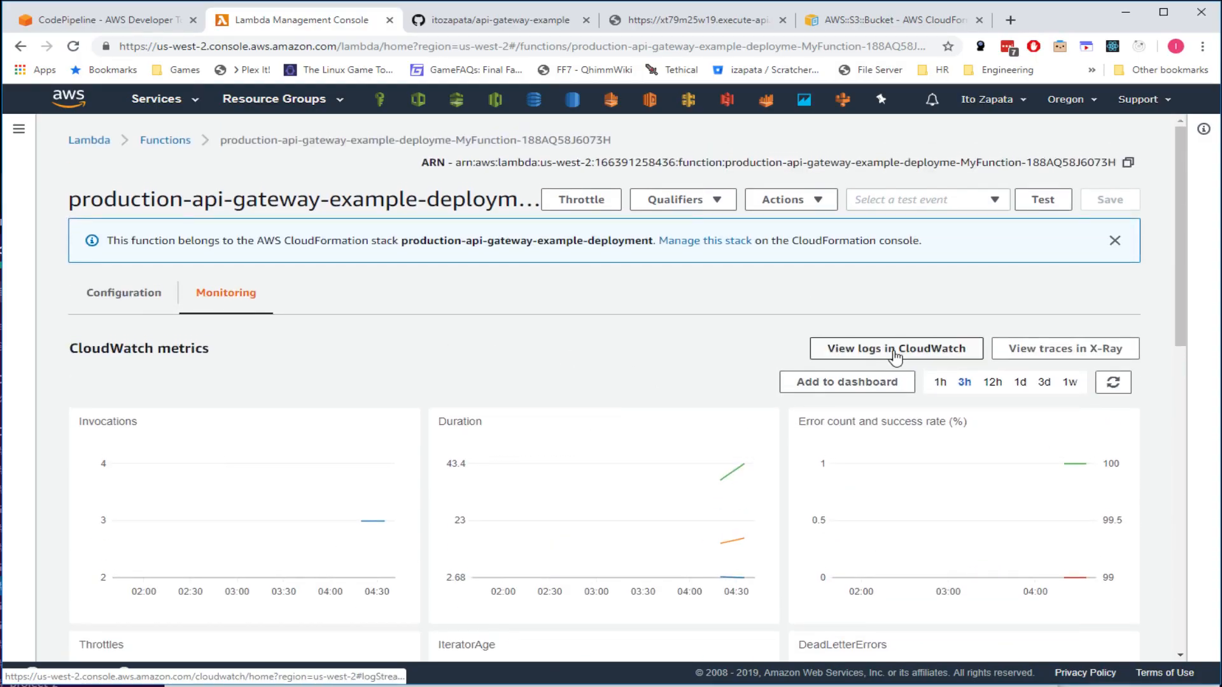
- Review the function's log events in CloudWatch, close them, and reopen its log group's streams
left_click(894, 352)
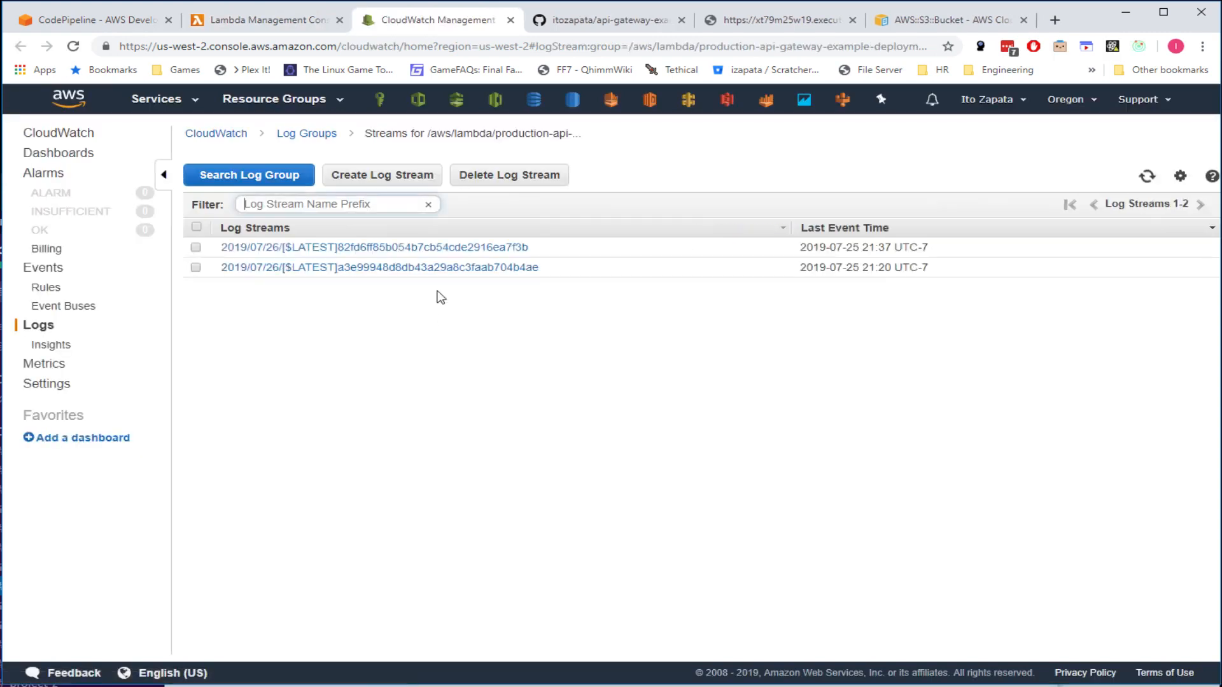
left_click(273, 179)
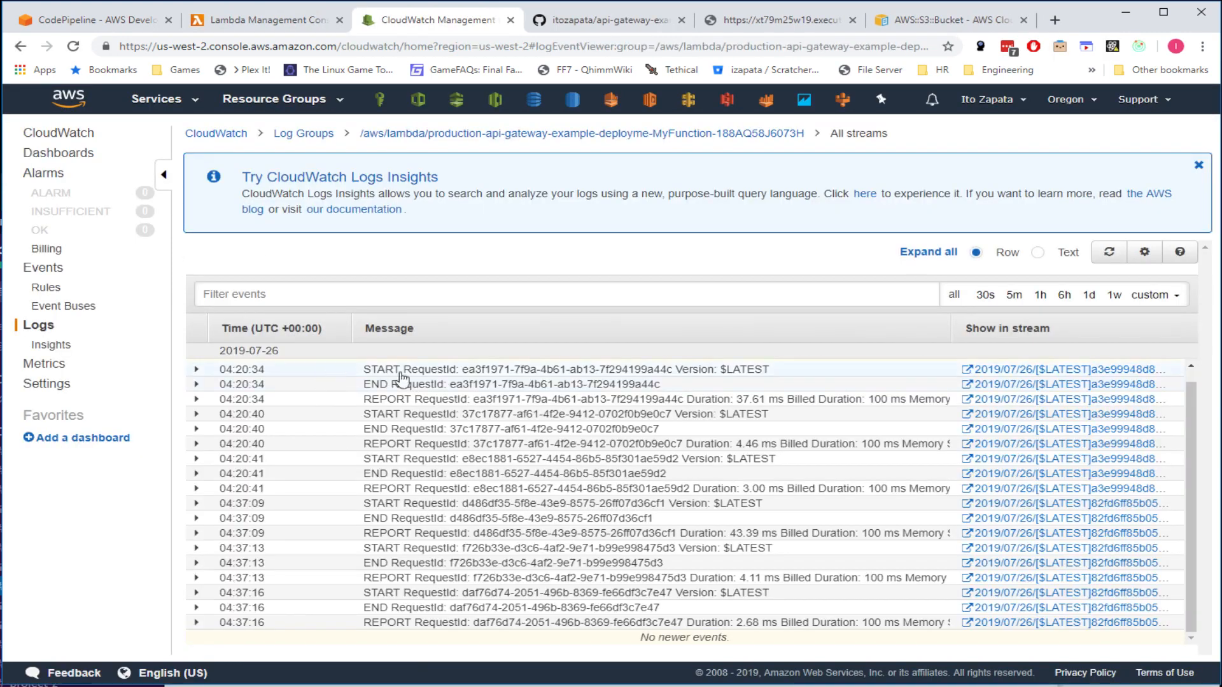
scroll(578, 438, "down", 2)
scroll(594, 468, "up", 2)
scroll(600, 463, "down", 1)
scroll(604, 457, "up", 1)
scroll(603, 456, "down", 1)
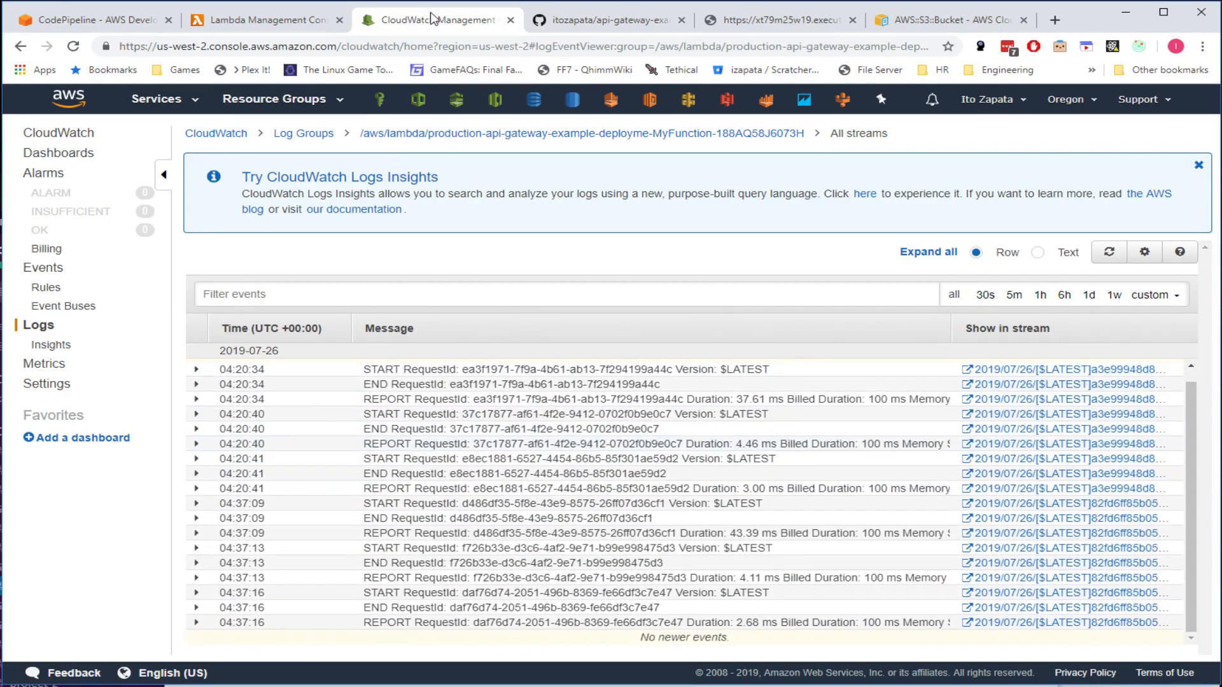
middle_click(430, 18)
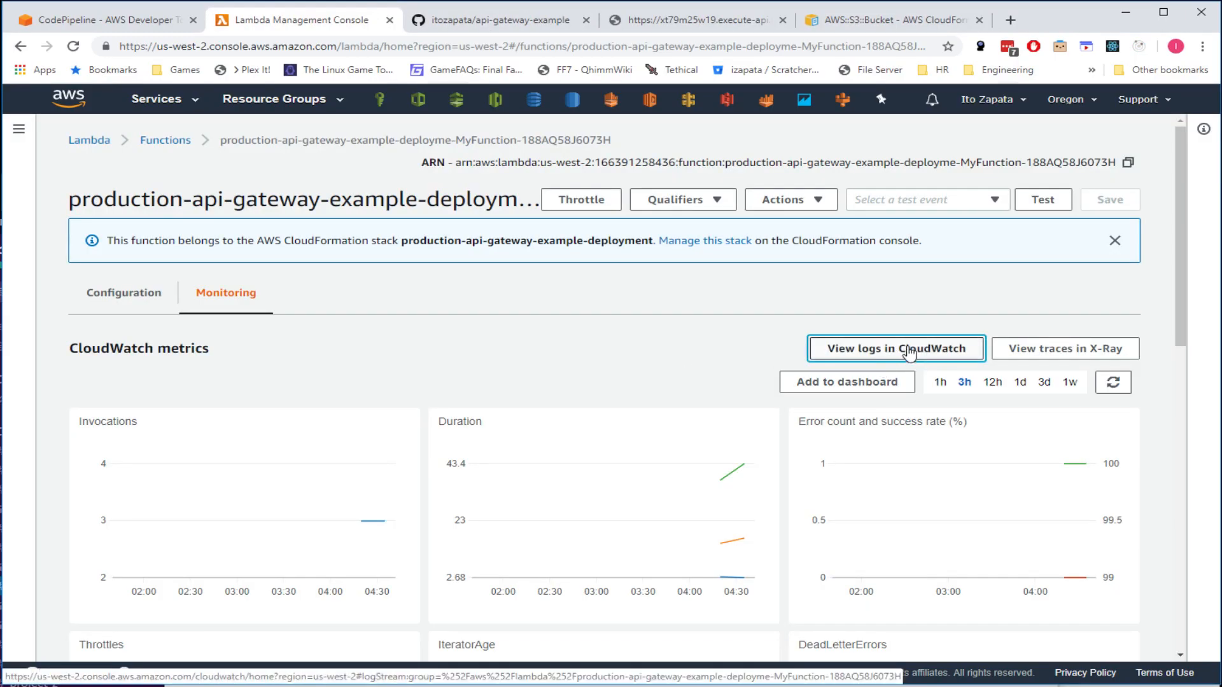
left_click(870, 356)
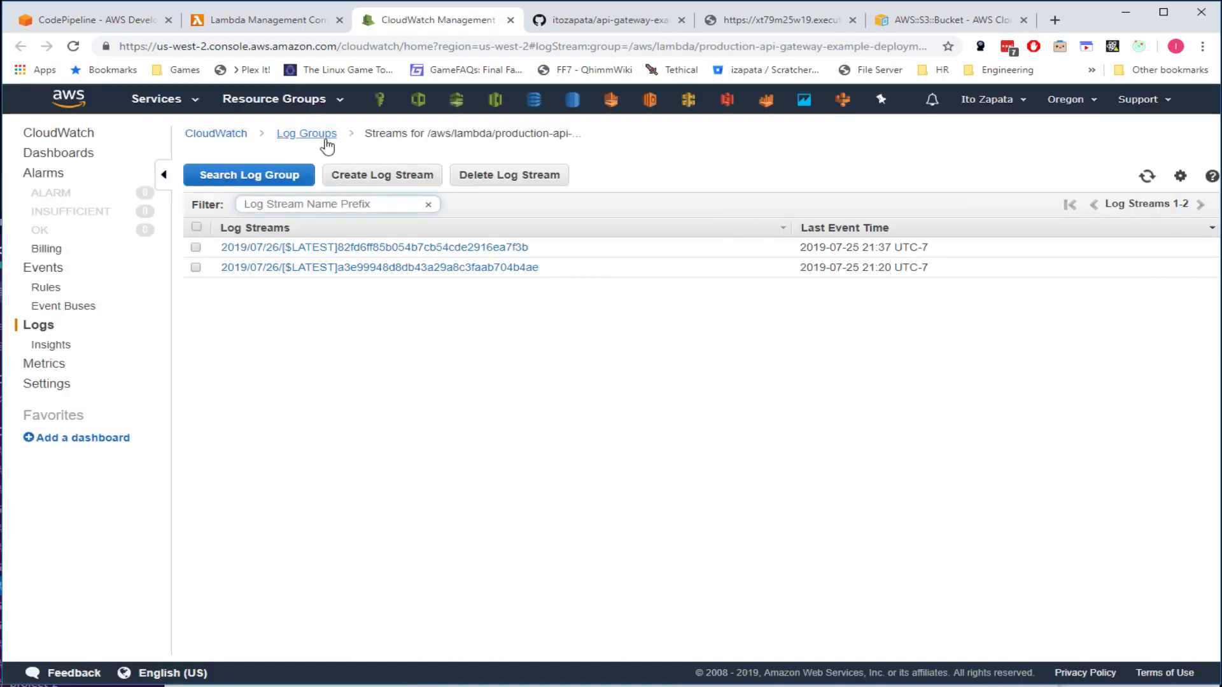
- Inspect the 188AQ58J6073H log group's retention options, keep Never Expire, and return to Lambda monitoring
left_click(323, 135)
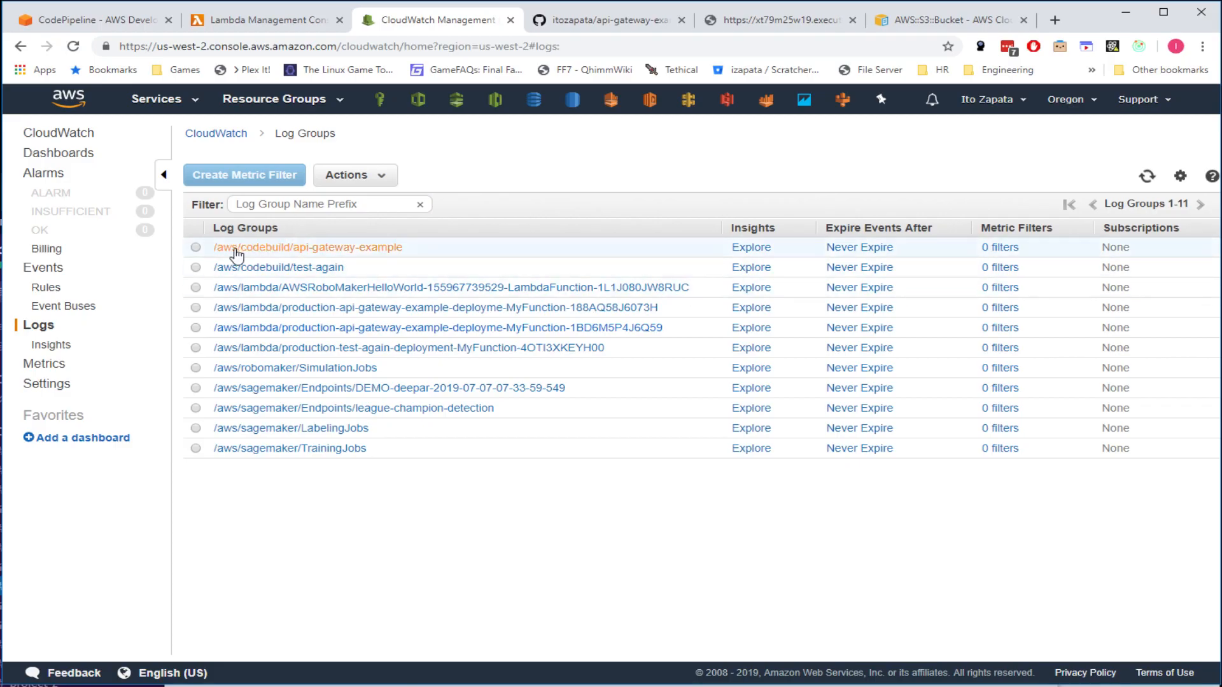
left_click(195, 307)
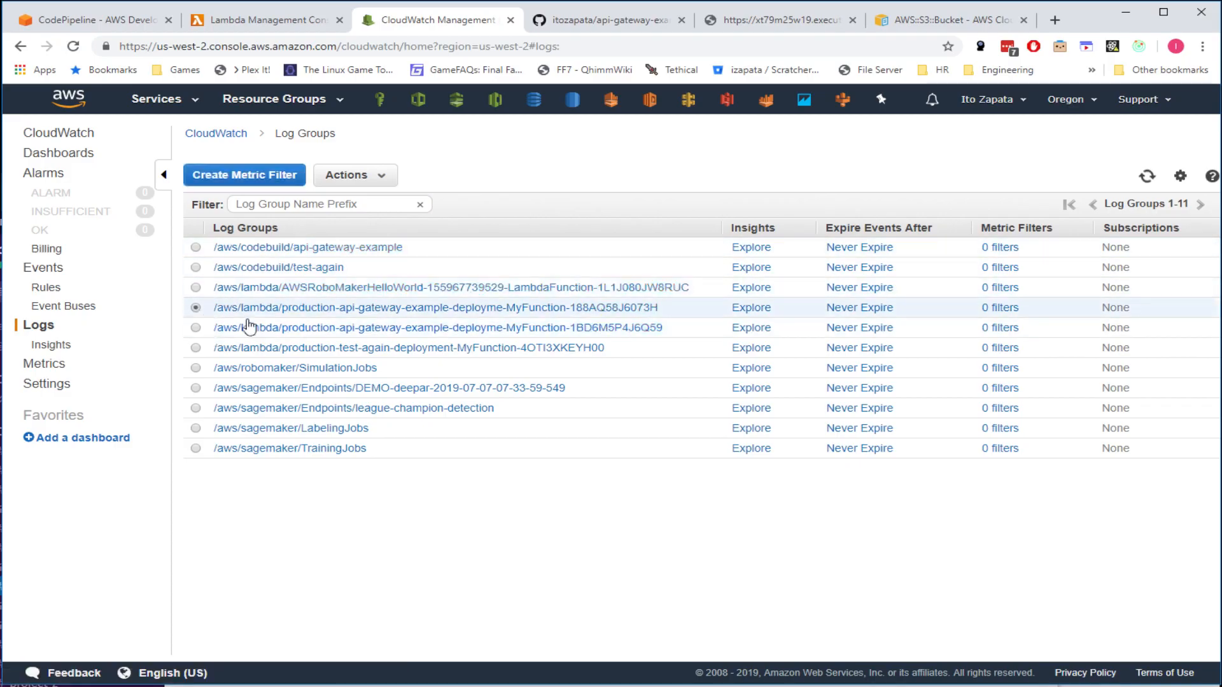
left_click(876, 311)
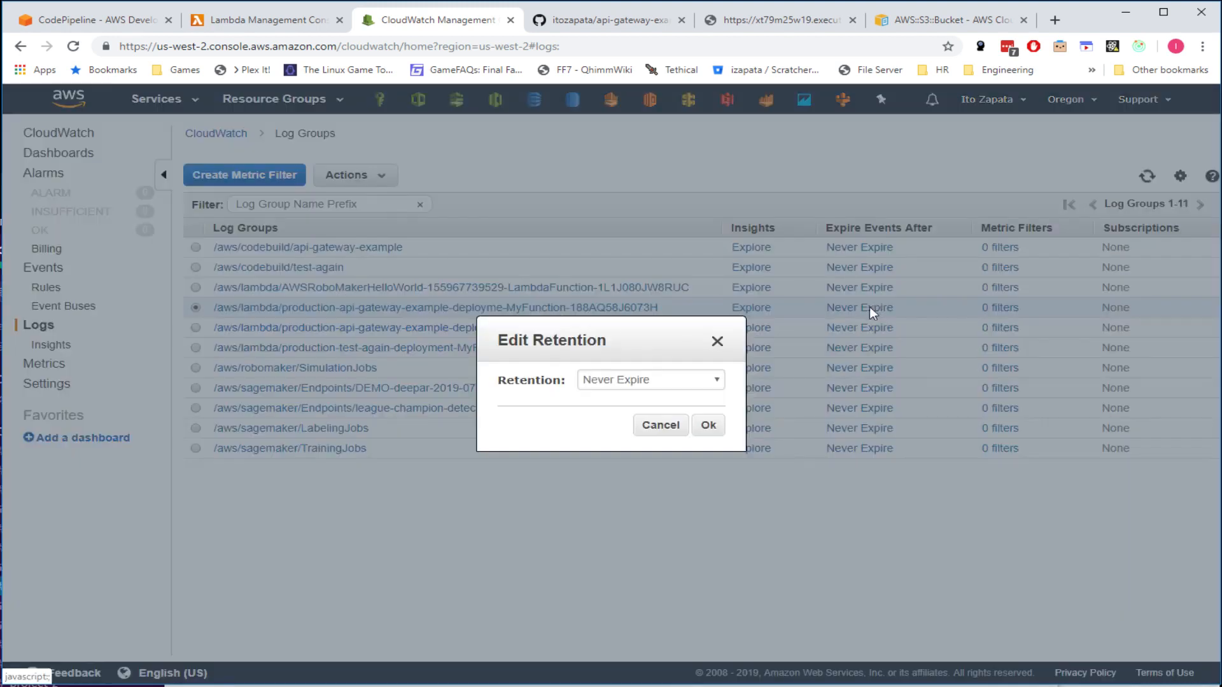
left_click(635, 383)
left_click(630, 450)
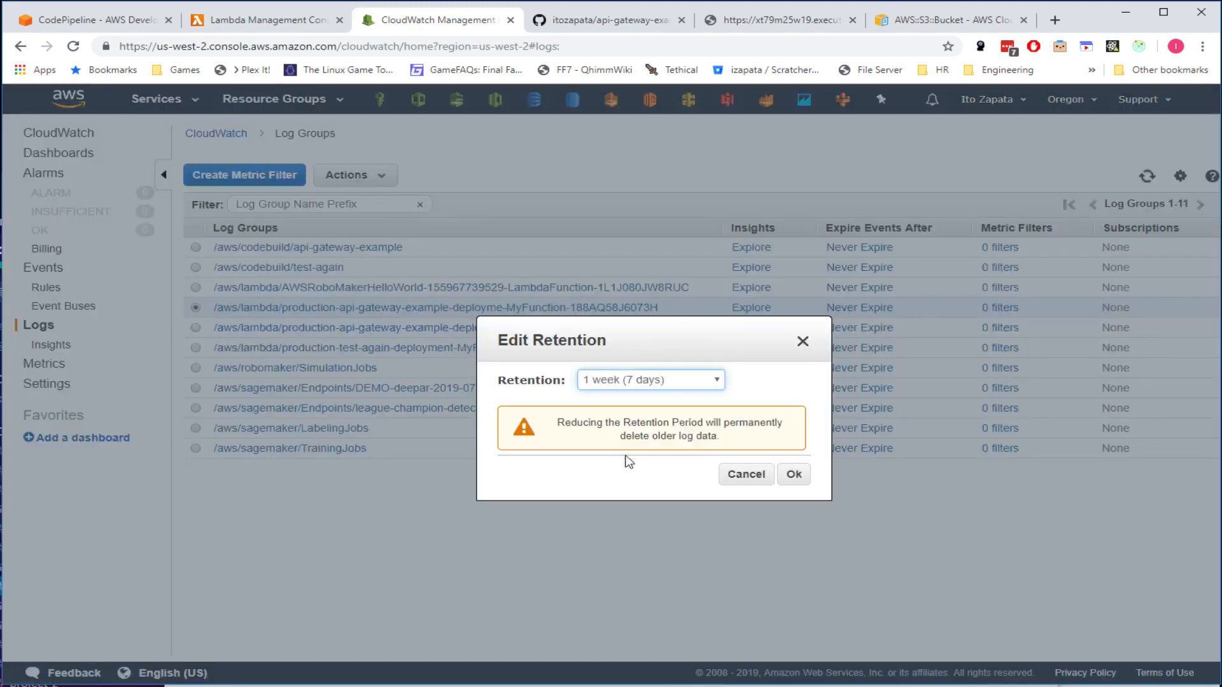
left_click(746, 475)
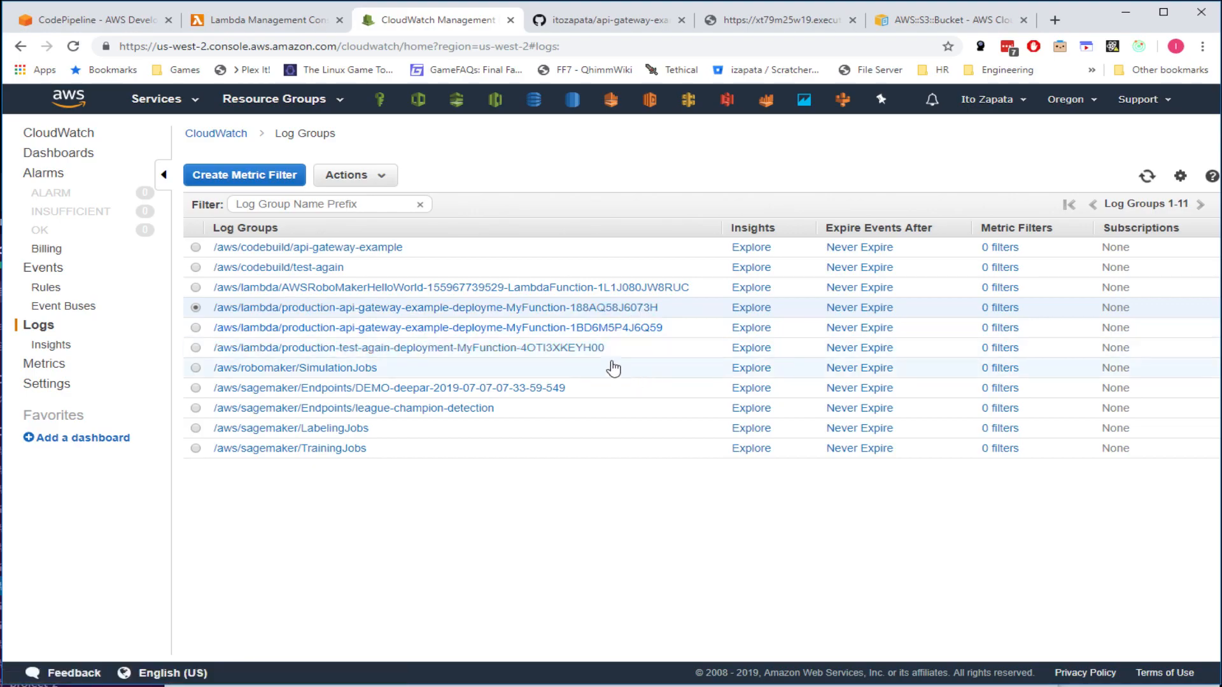
left_click(271, 19)
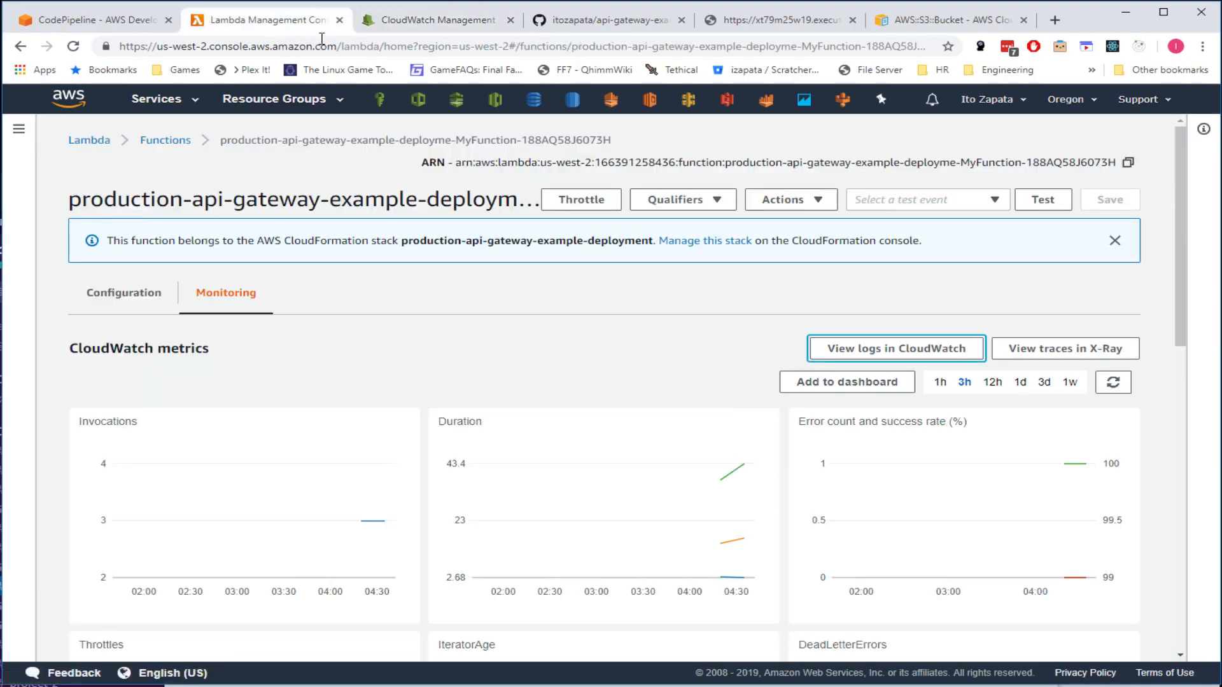
- Check the function's X-Ray traces, which show 0 found, and close them
left_click(1065, 348)
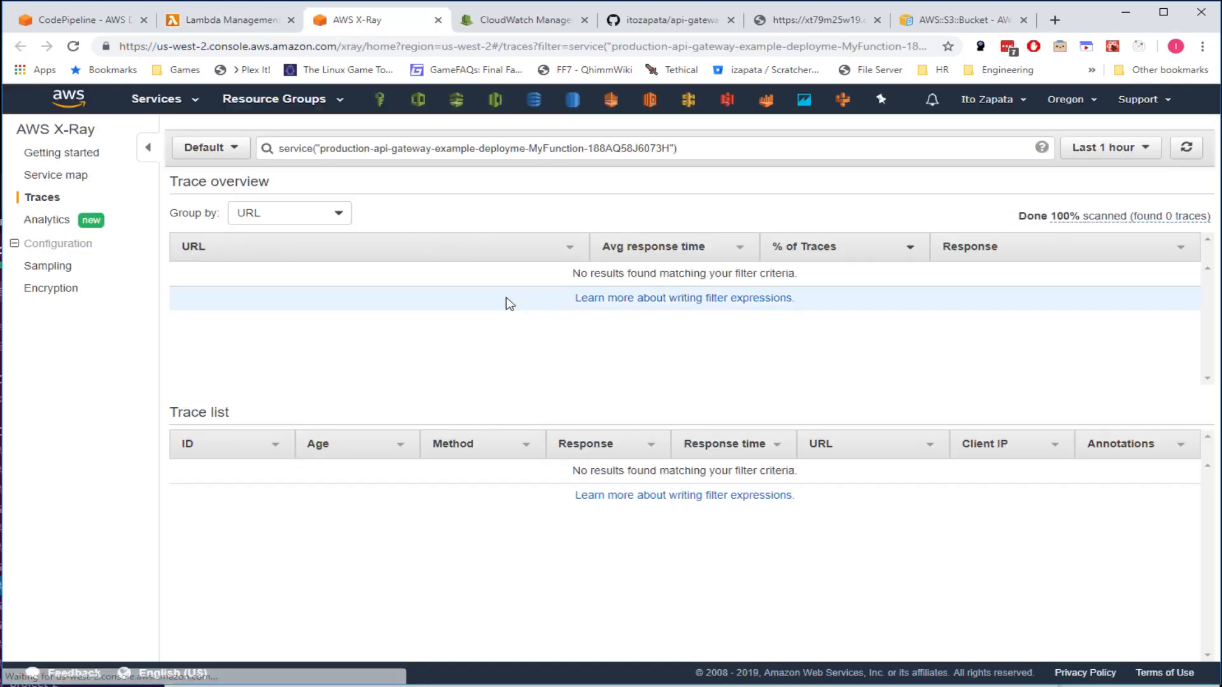
left_click(1186, 147)
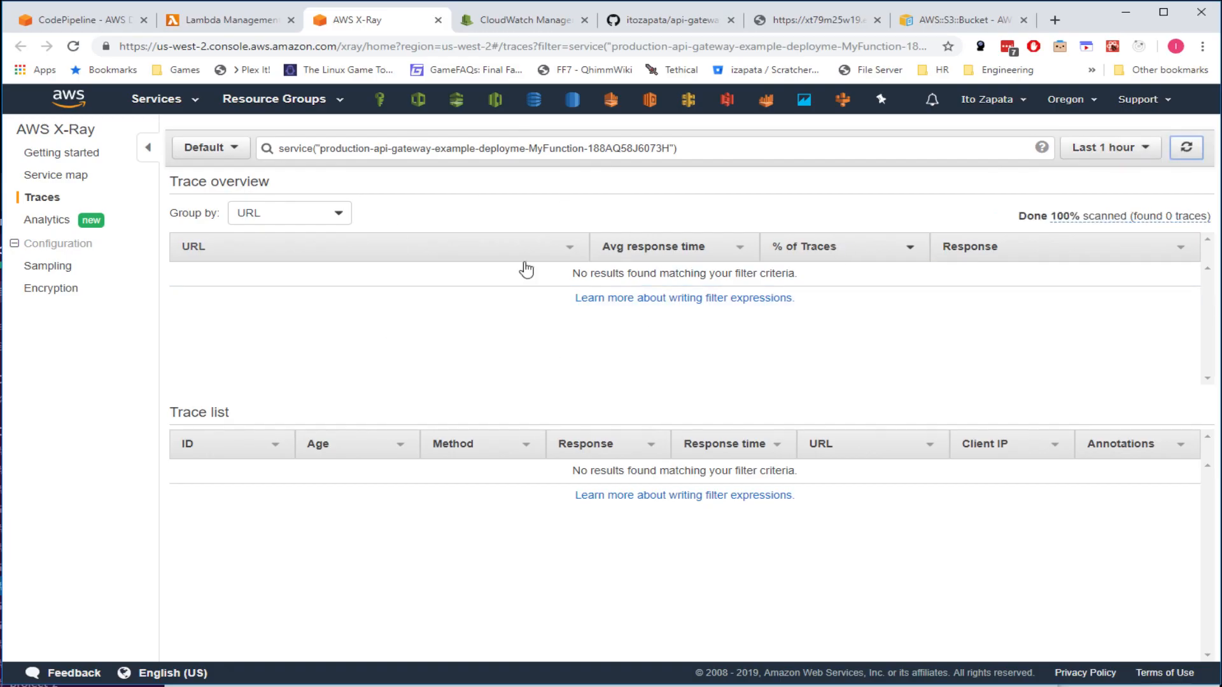
middle_click(354, 22)
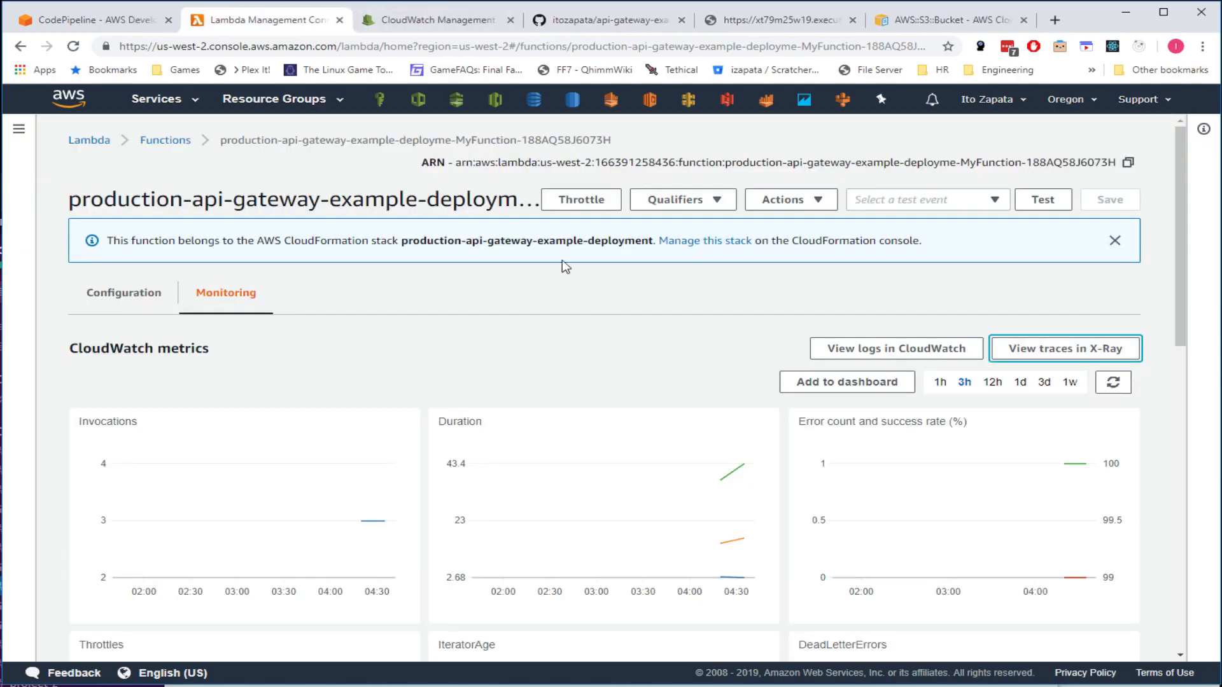
- Search 'api' in the Services menu to reach the API Gateway list of APIs
left_click(156, 100)
type("api")
key("Return")
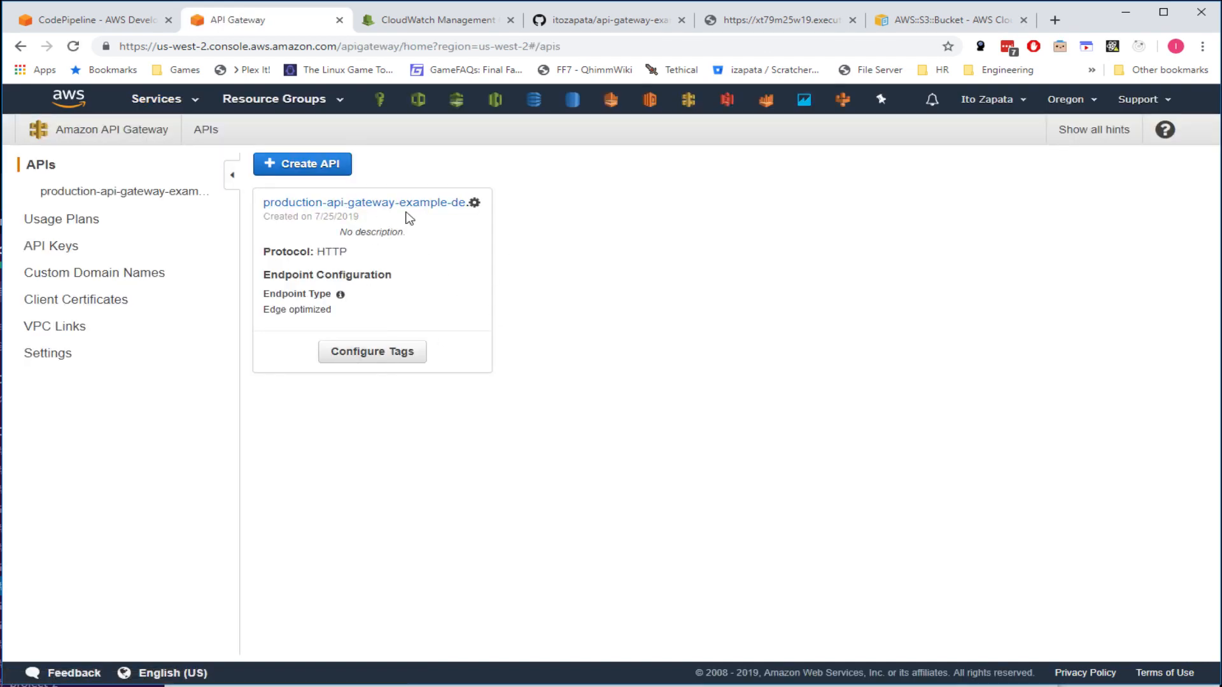
- Inspect the root GET method's ARN and its LAMBDA_PROXY integration with the Lambda function
left_click(395, 204)
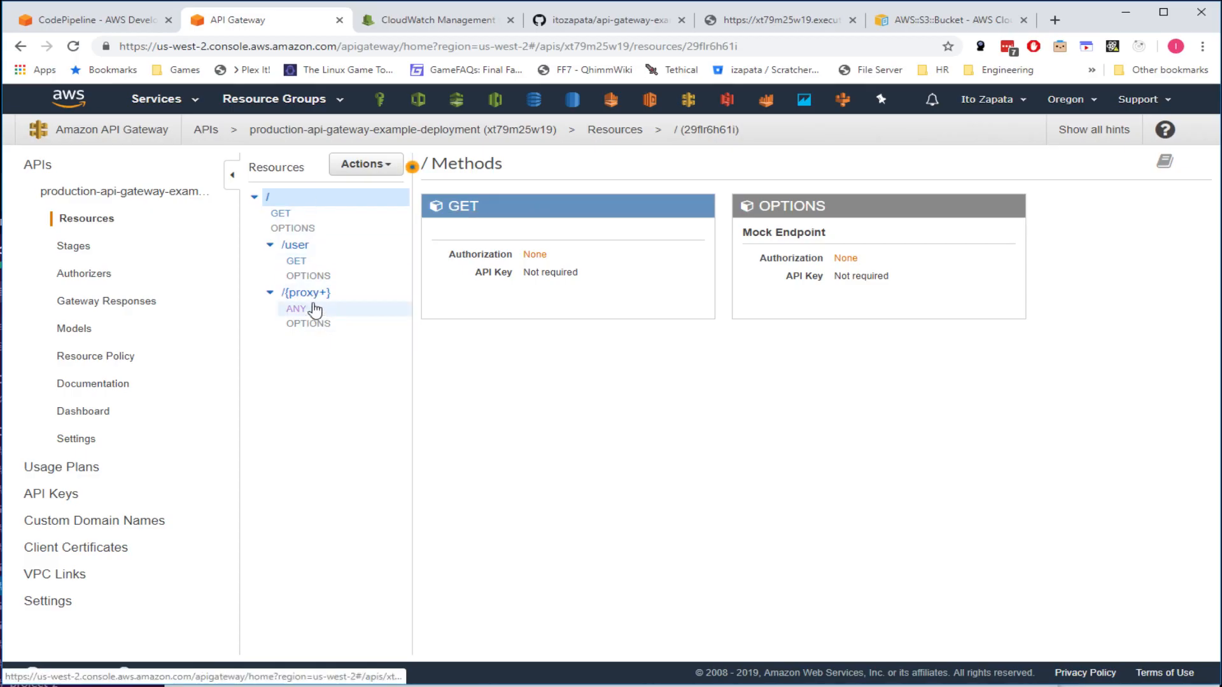
left_click(288, 214)
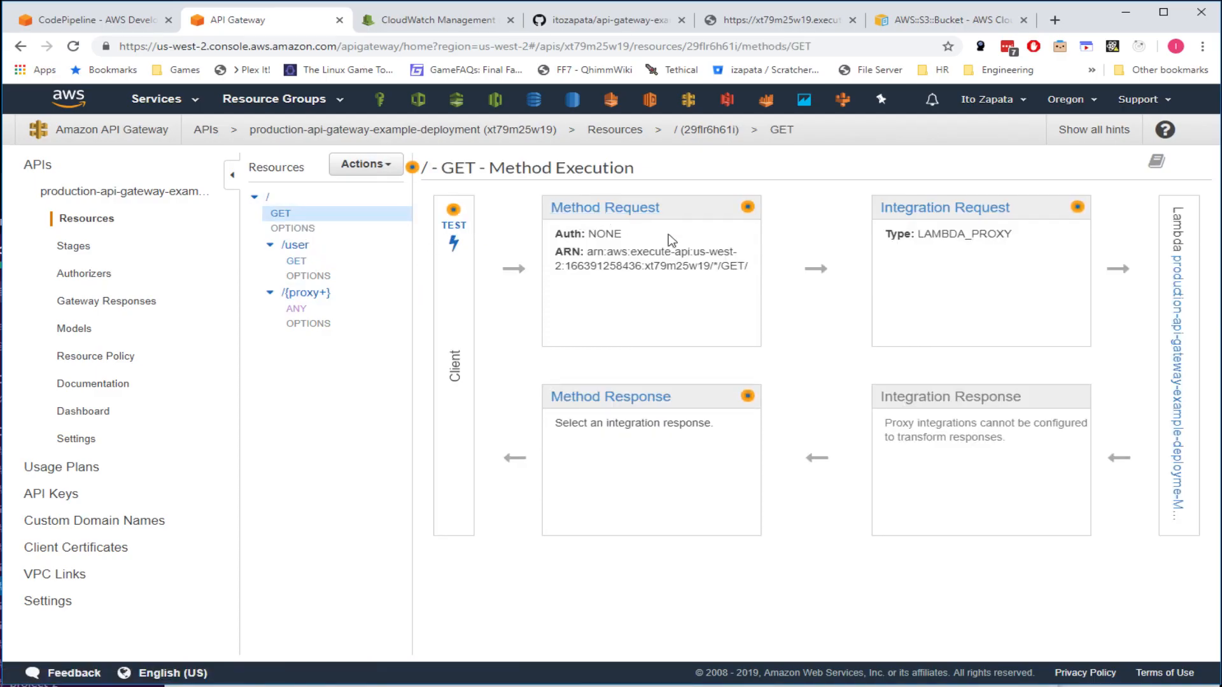
left_click_drag(748, 263, 551, 236)
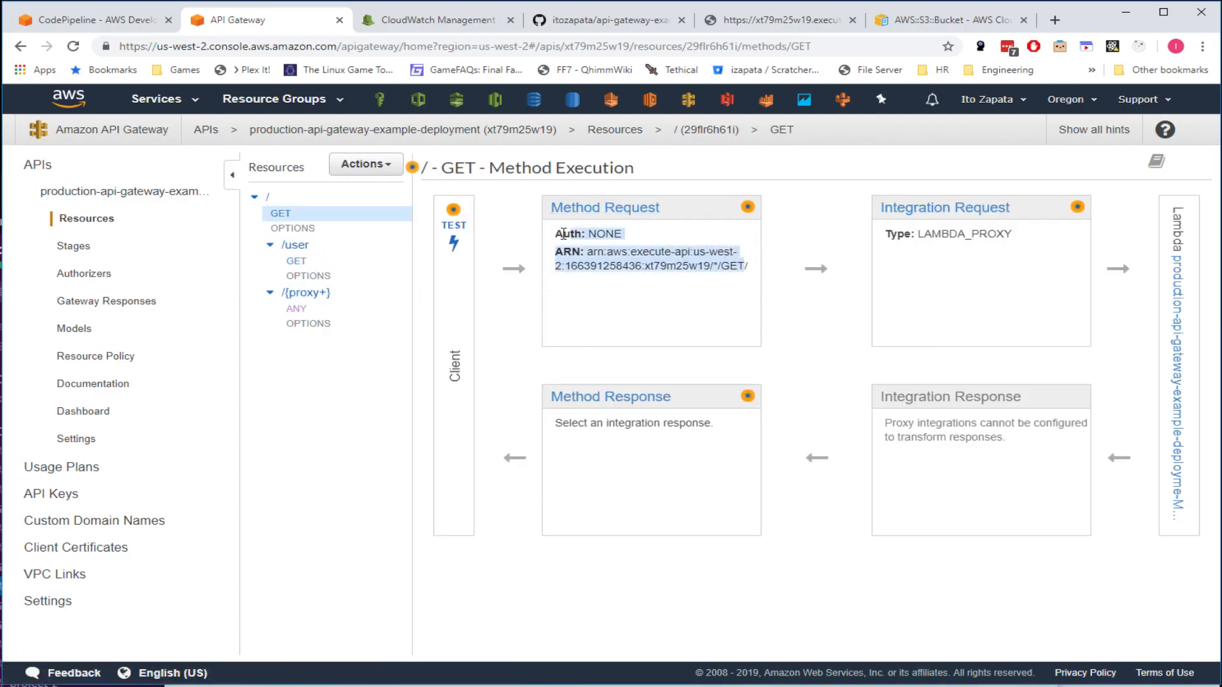
left_click(678, 259)
left_click_drag(632, 250, 688, 265)
left_click(724, 261)
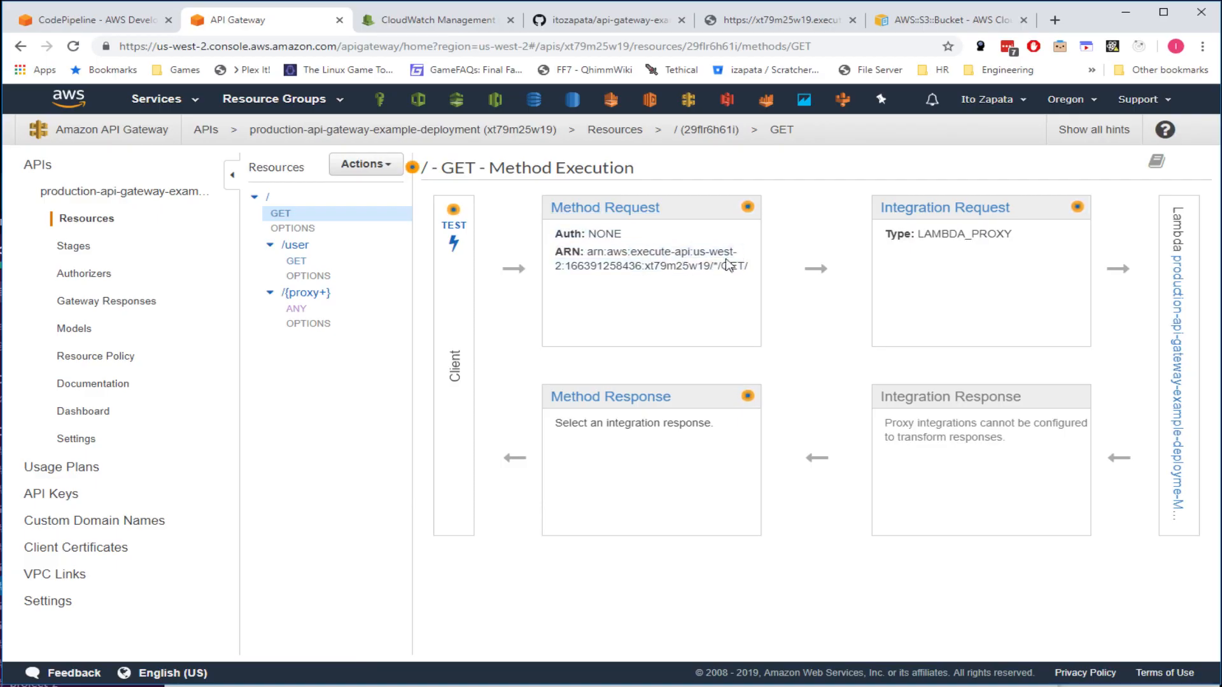
double_click(952, 236)
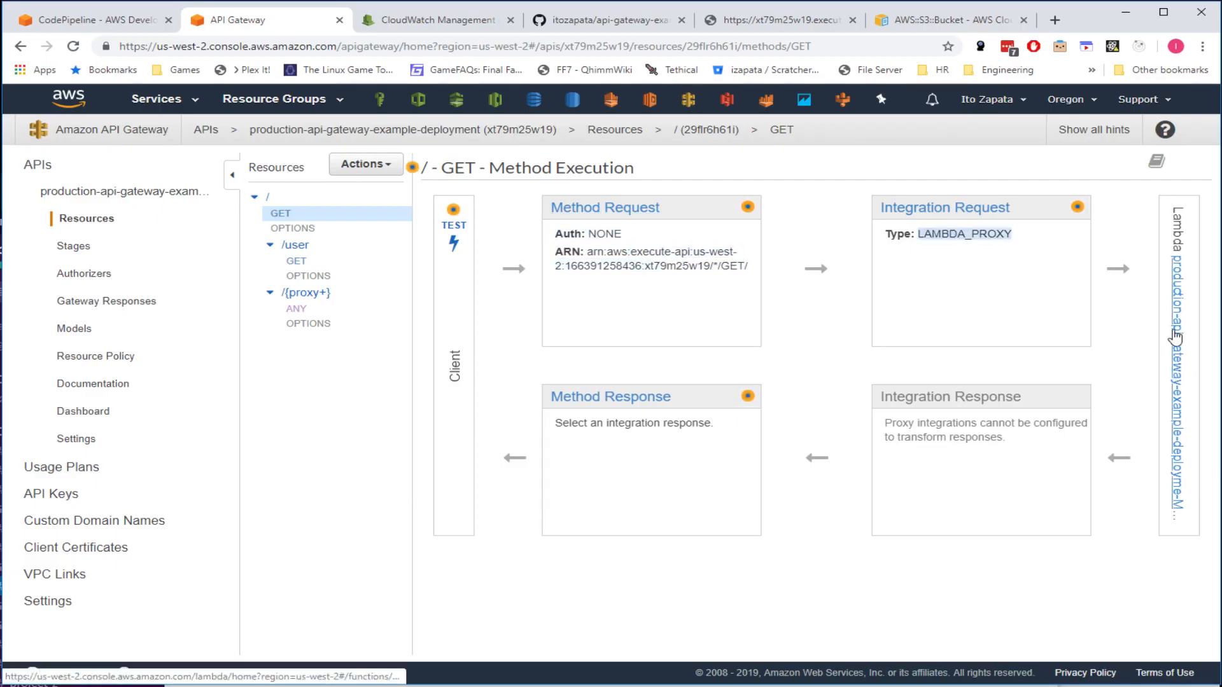
middle_click(1178, 437)
left_click(376, 12)
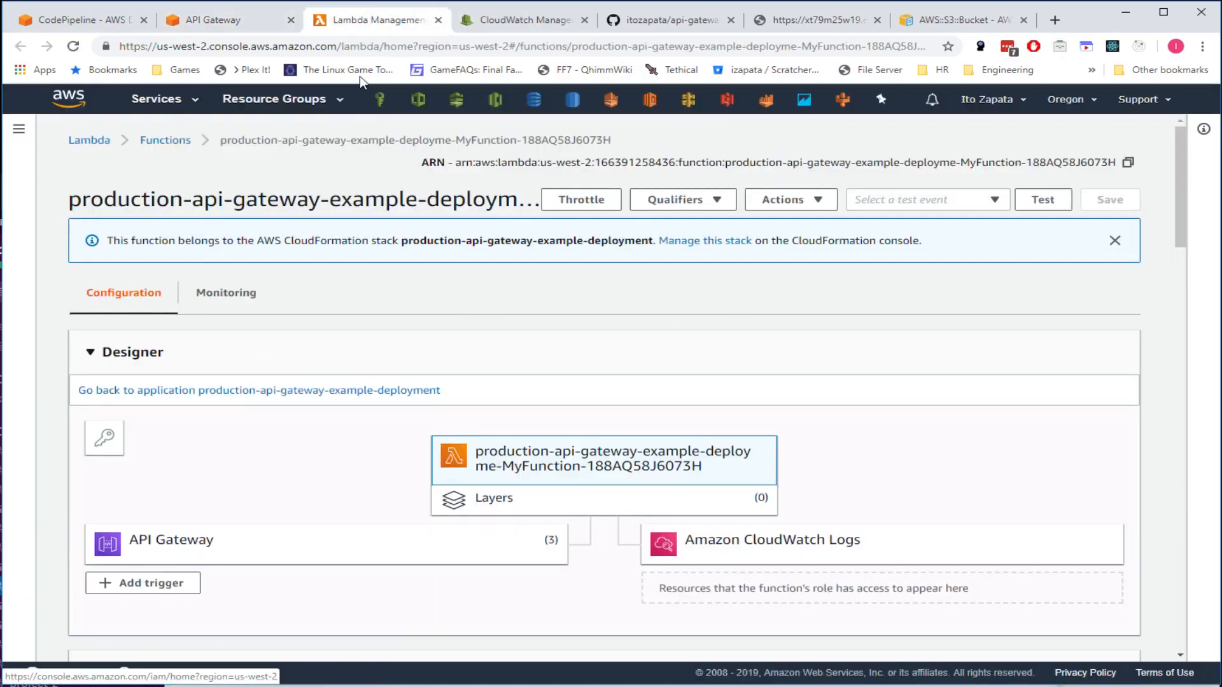
left_click(239, 22)
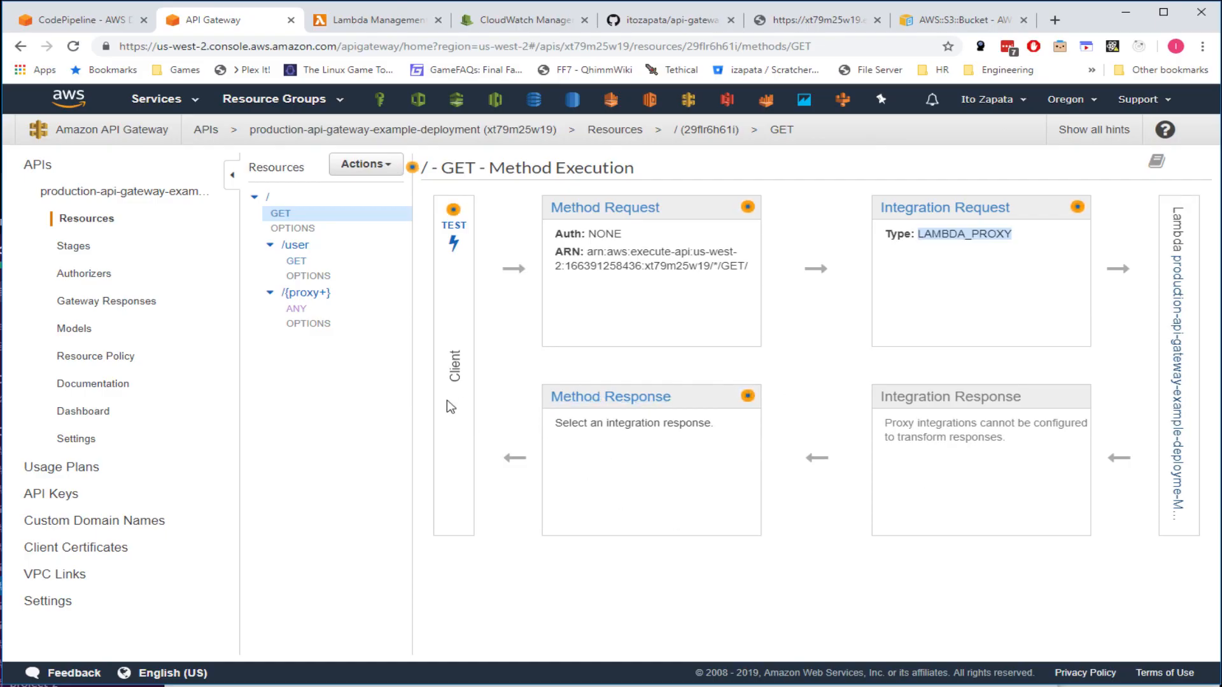
- View the root GET test page and the /user GET method, then go to Stages
left_click(453, 241)
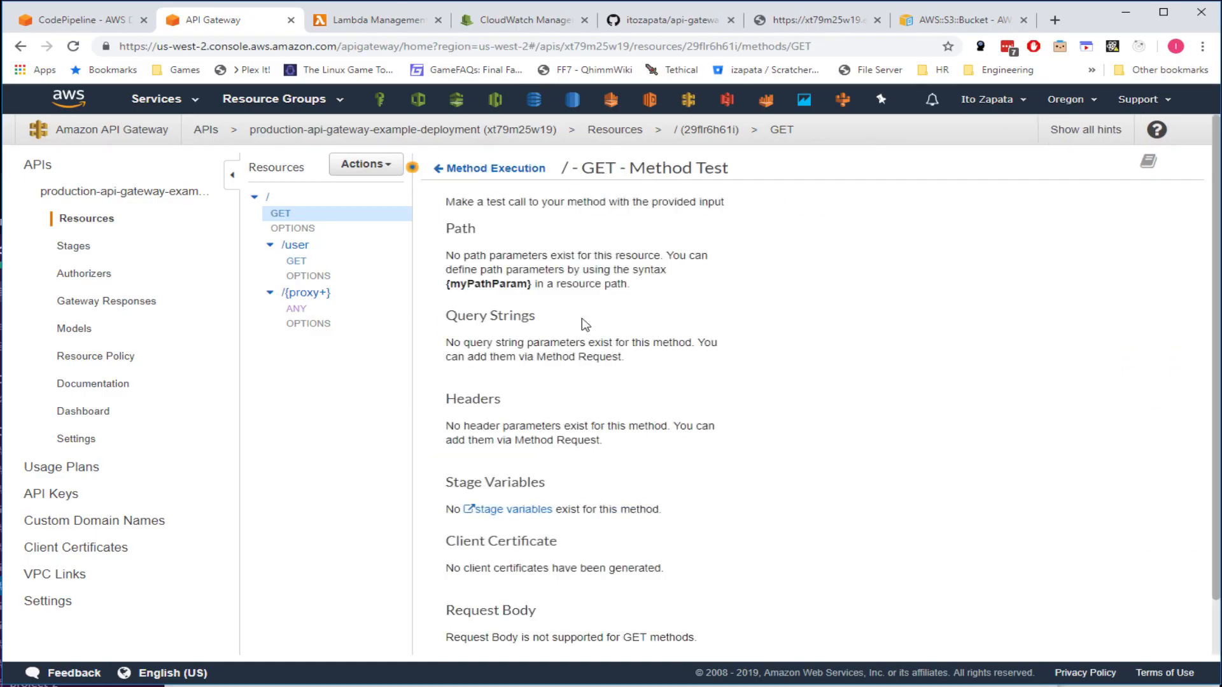
scroll(587, 416, "down", 1)
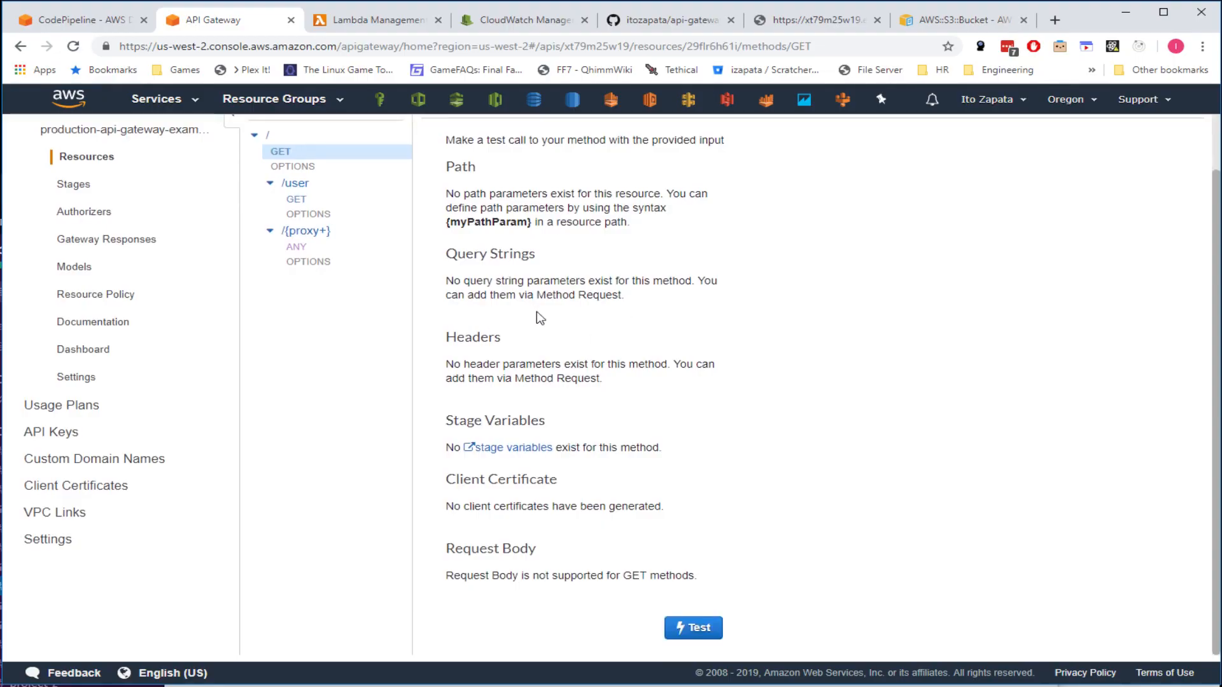
scroll(612, 502, "up", 1)
left_click(296, 262)
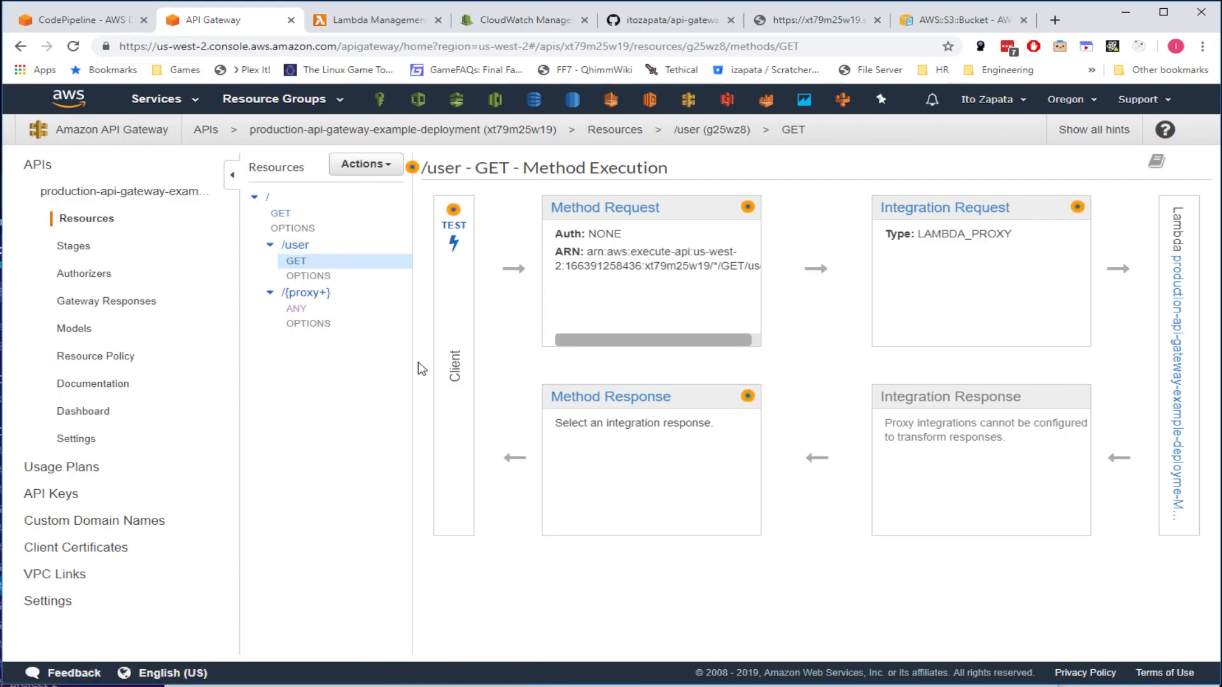
left_click(365, 166)
left_click(366, 167)
left_click(67, 248)
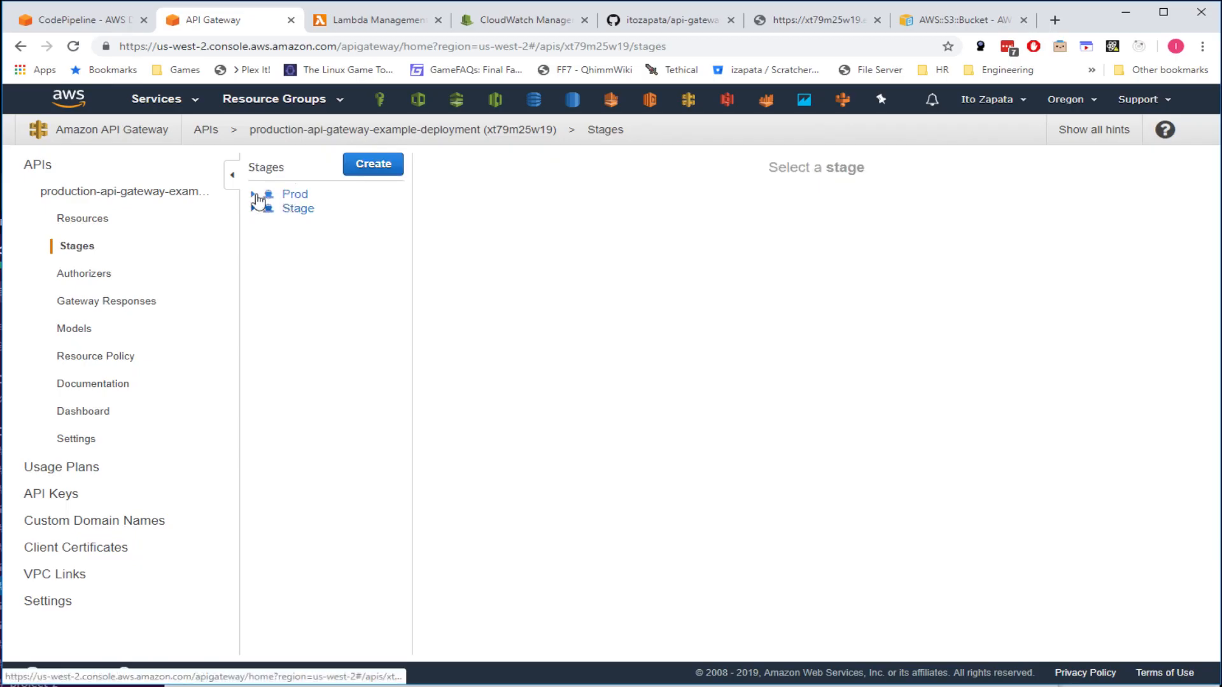
- Expand the Prod and Stage method trees, try then cancel a new authorizer, and return to Resources
left_click(253, 195)
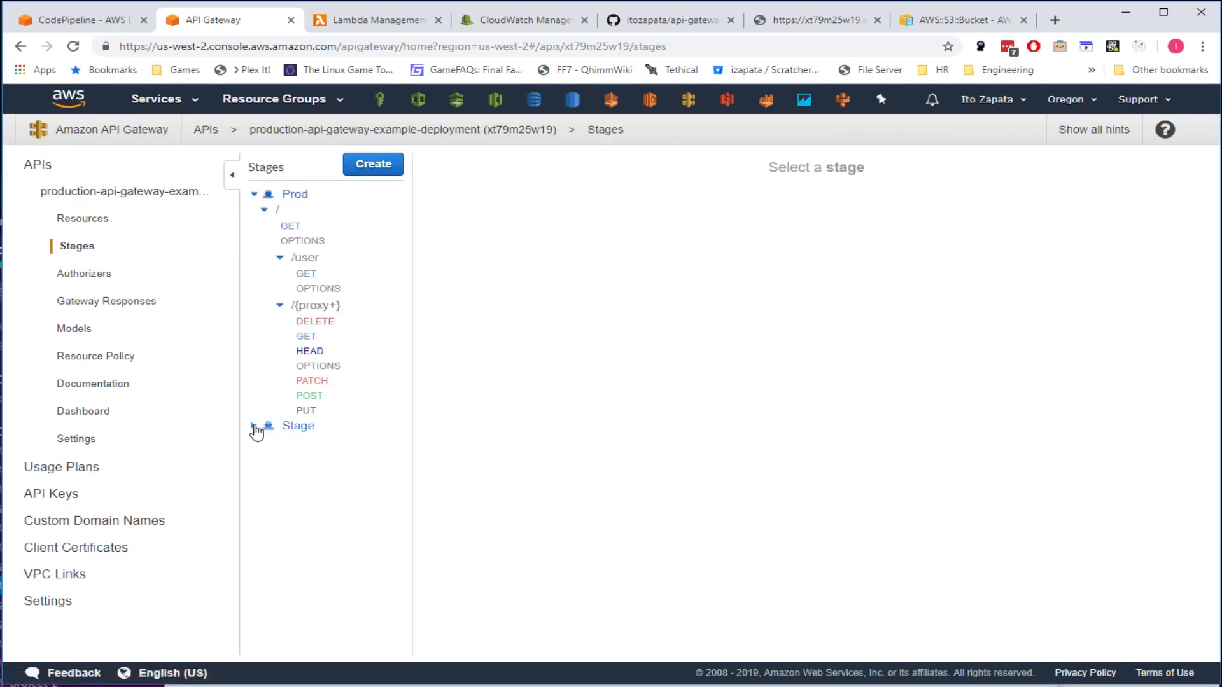
left_click(254, 427)
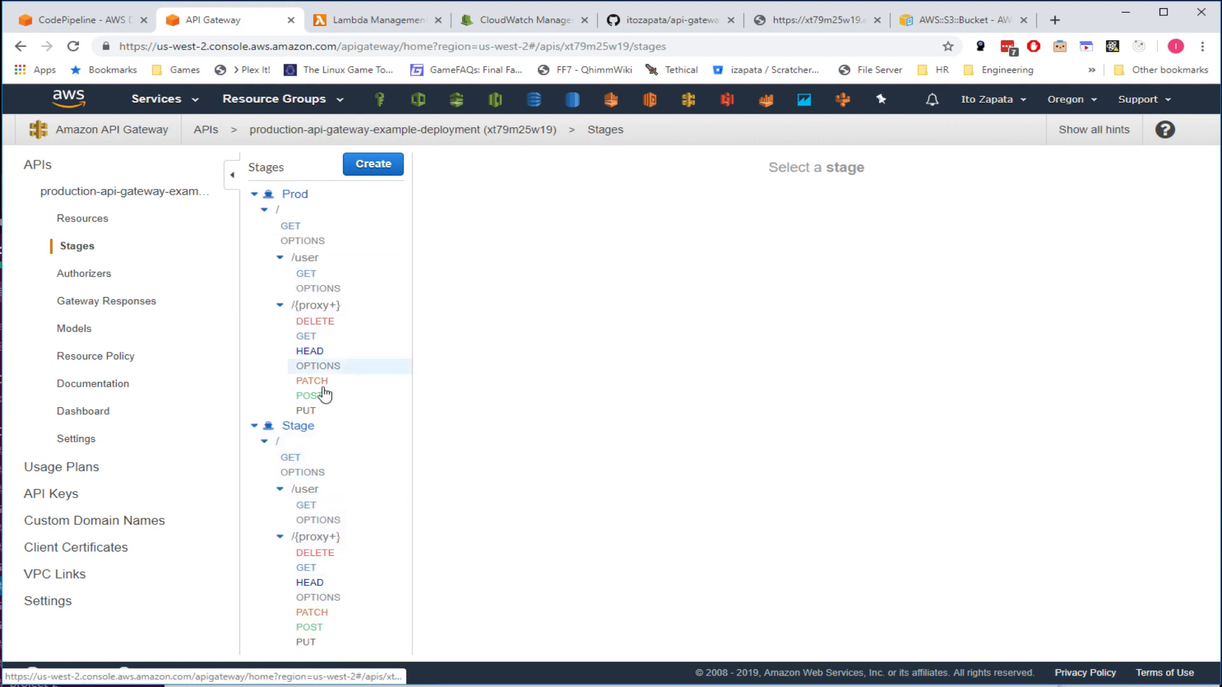
left_click(99, 280)
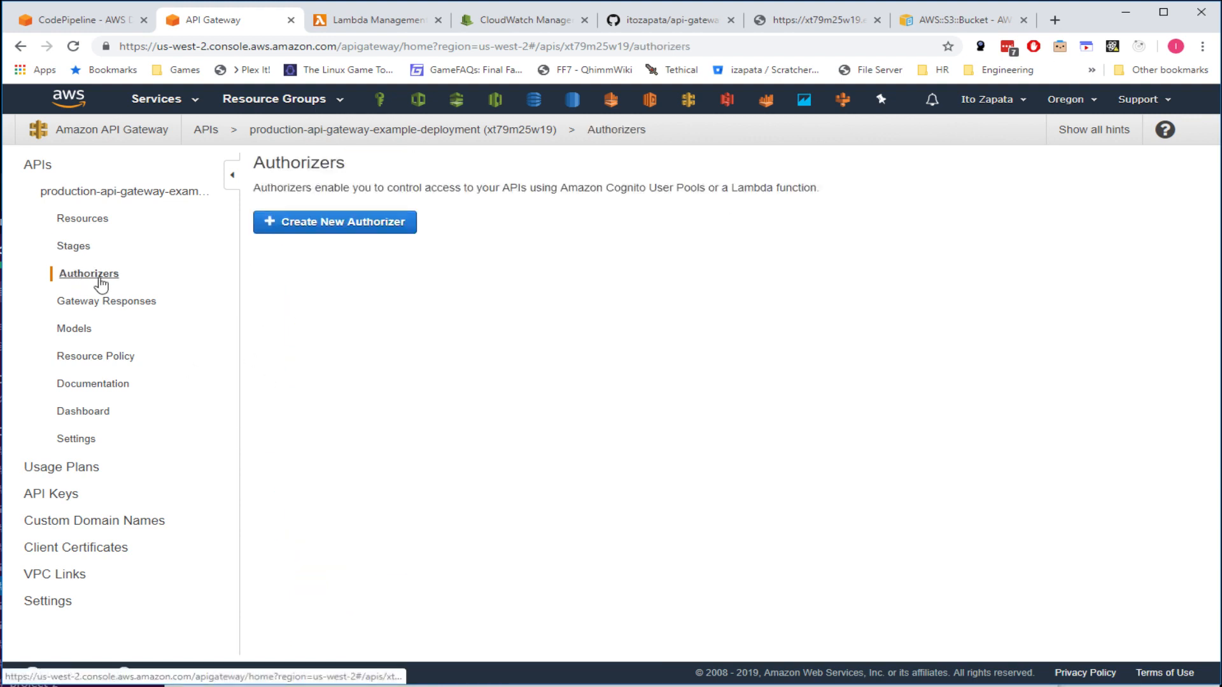
left_click(360, 225)
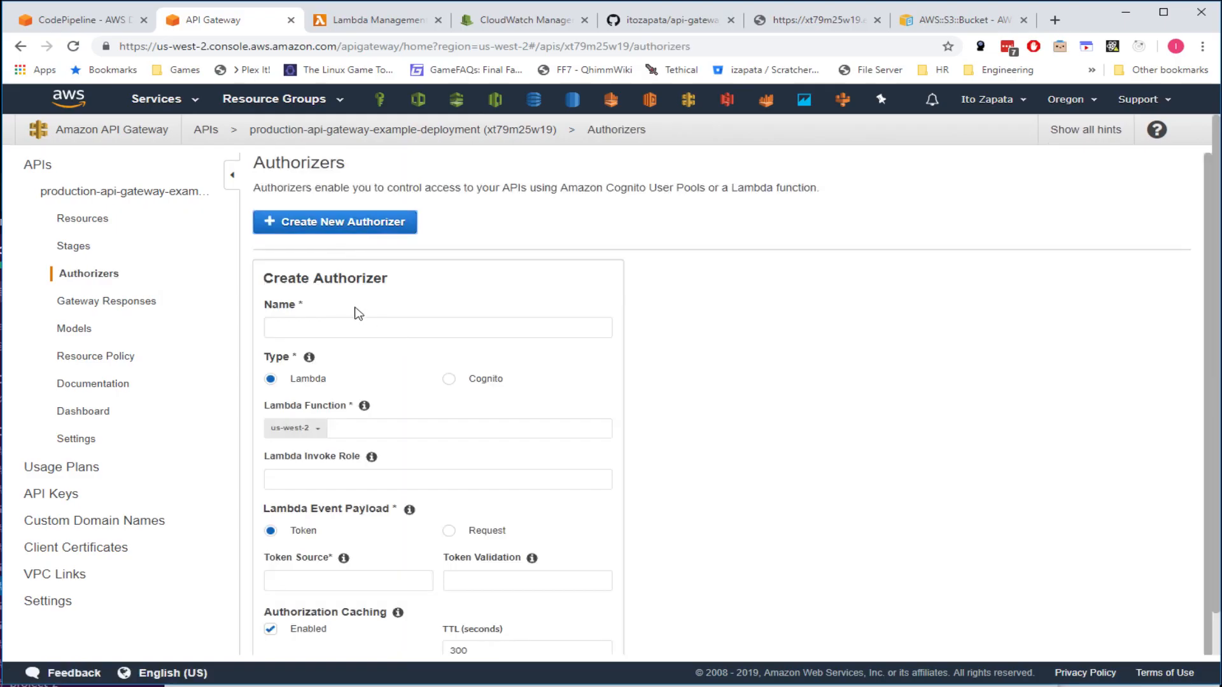
scroll(700, 527, "down", 1)
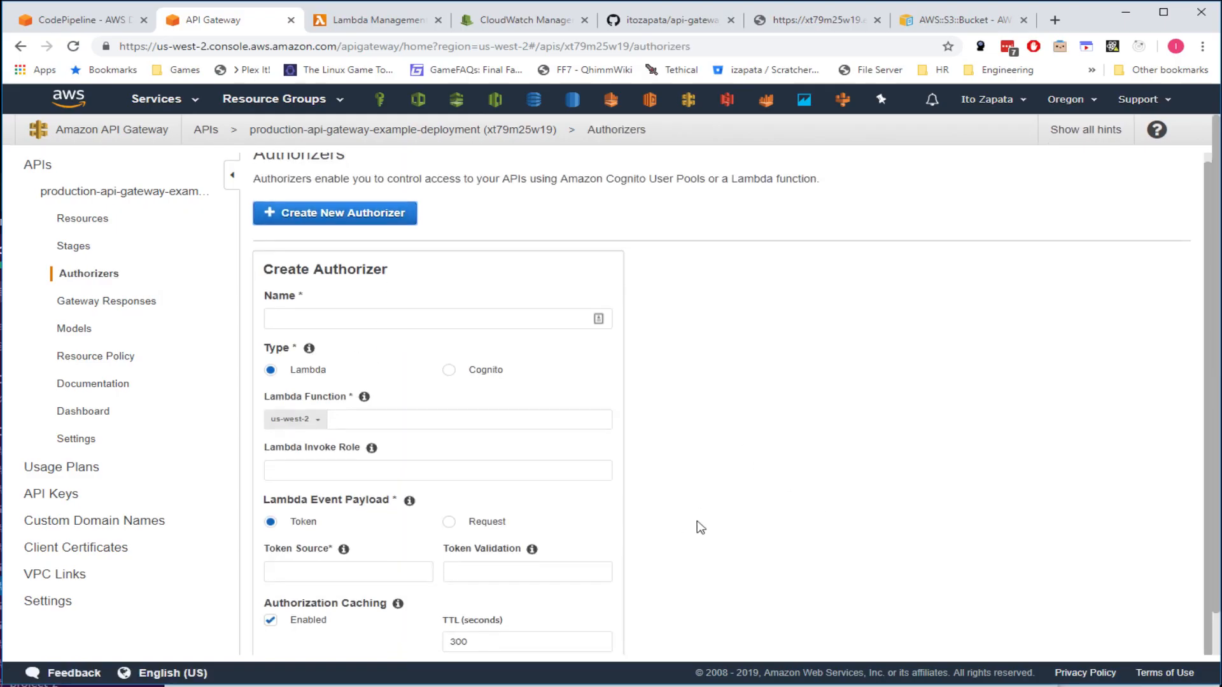
scroll(700, 526, "down", 1)
left_click(394, 636)
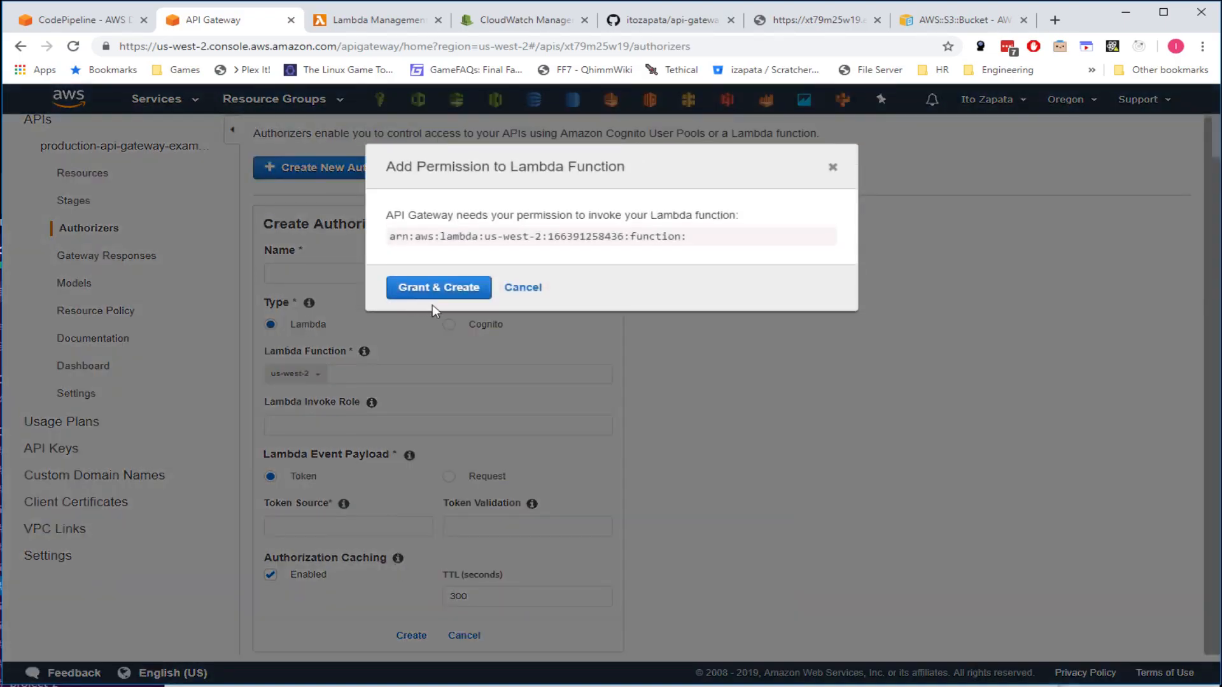
left_click(528, 292)
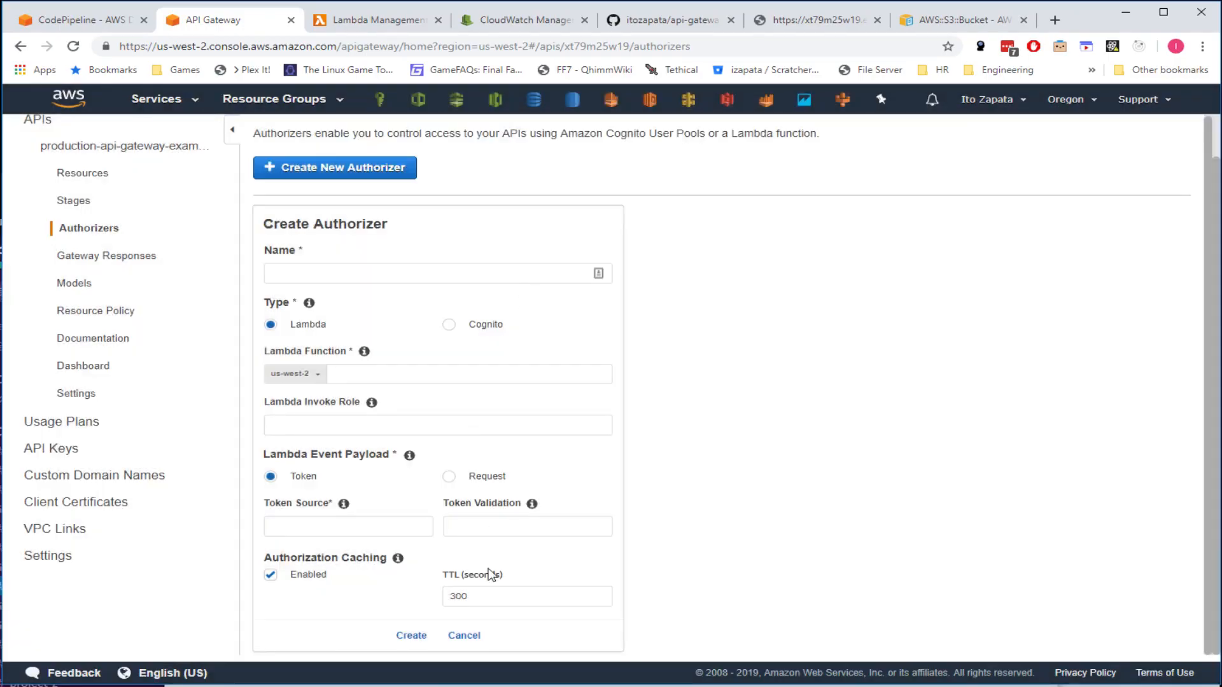
left_click(464, 636)
left_click(85, 221)
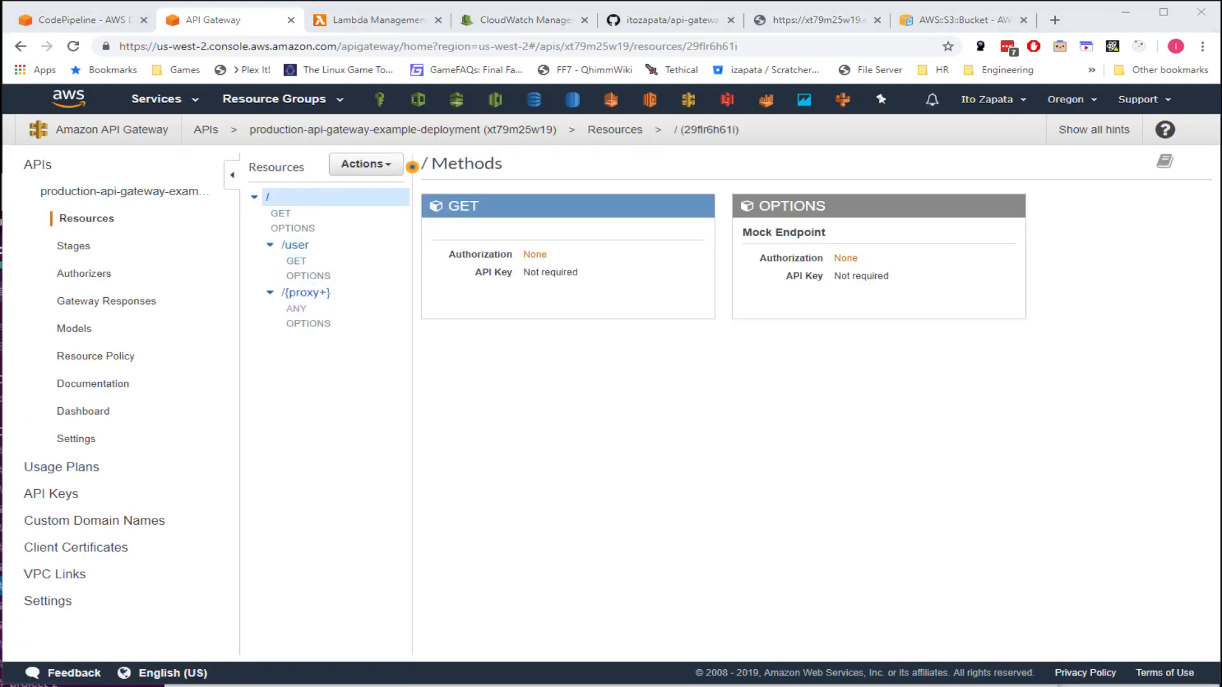
- Browse Gateway Responses and Models, then open the Prod dashboard with call, latency and error charts
left_click(616, 492)
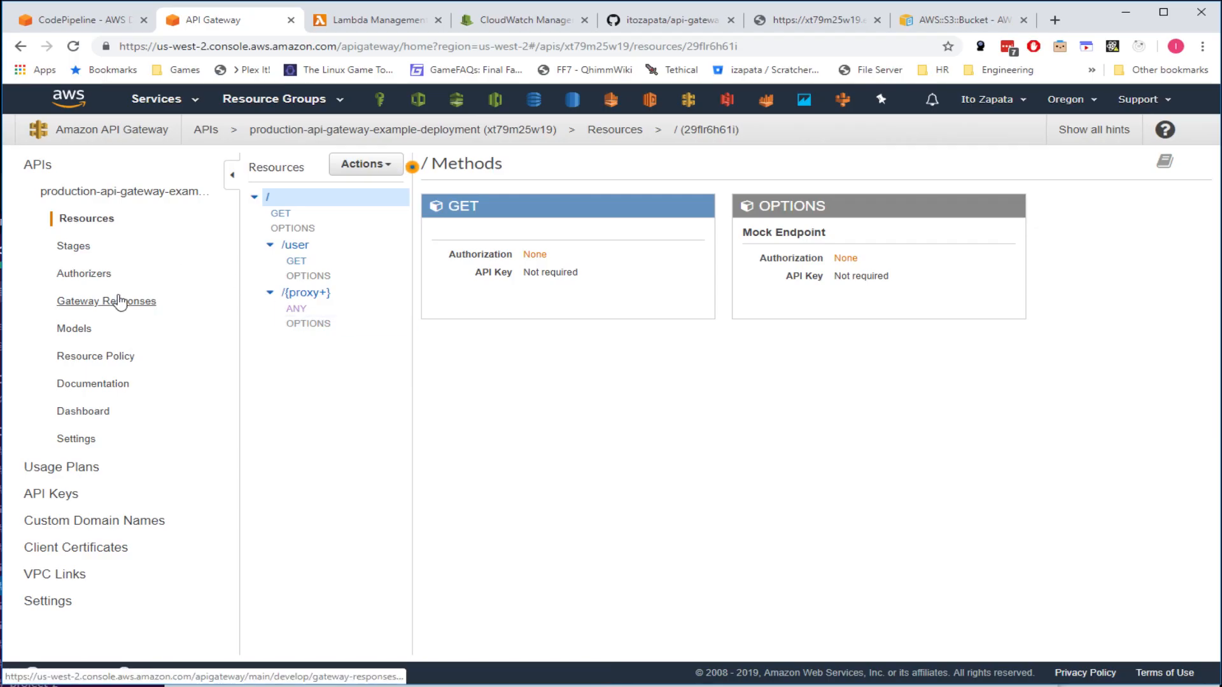
left_click(81, 304)
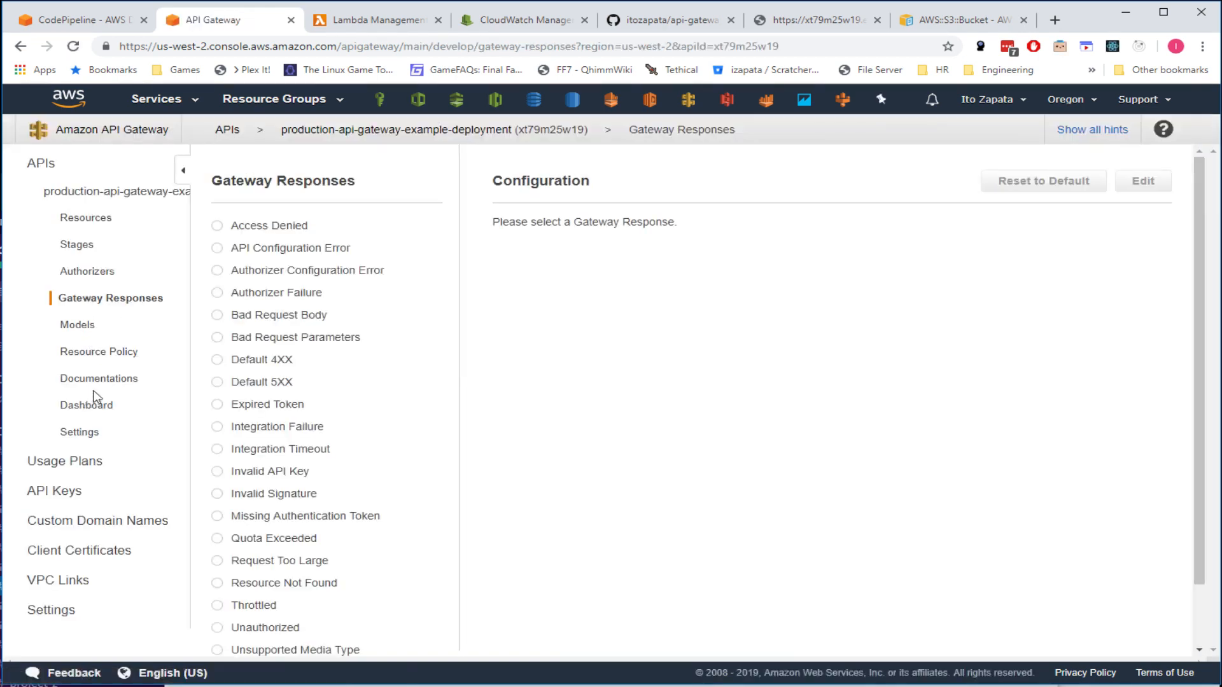
left_click(77, 326)
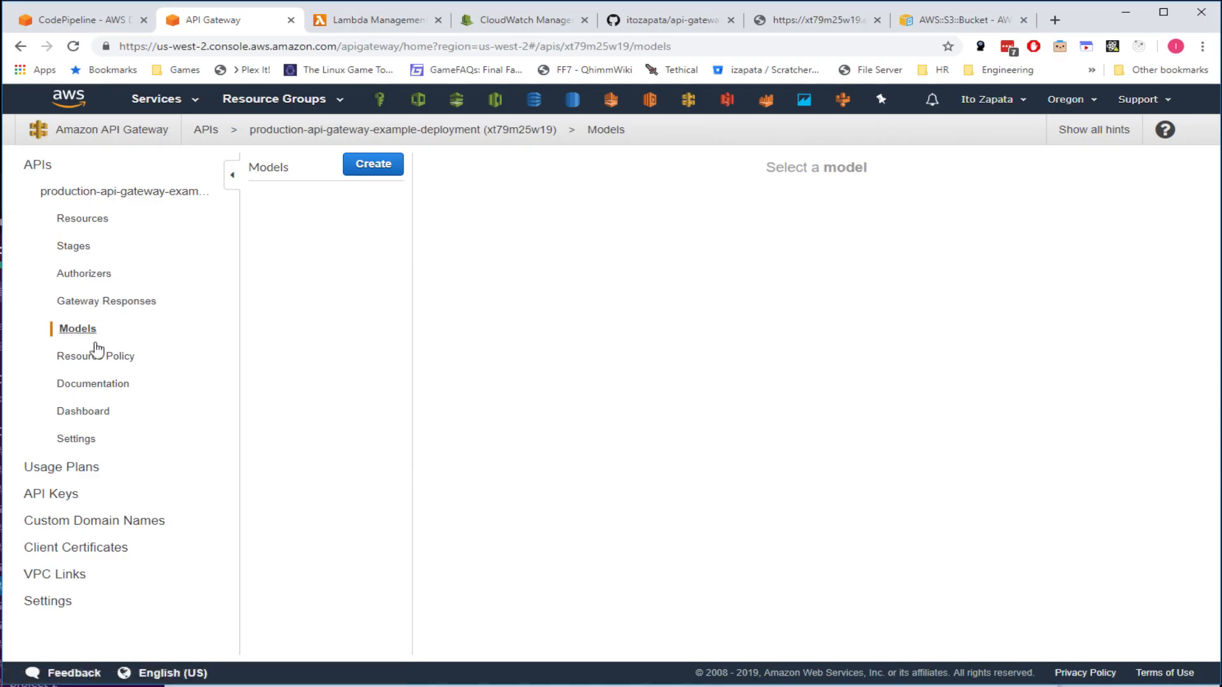
left_click(85, 411)
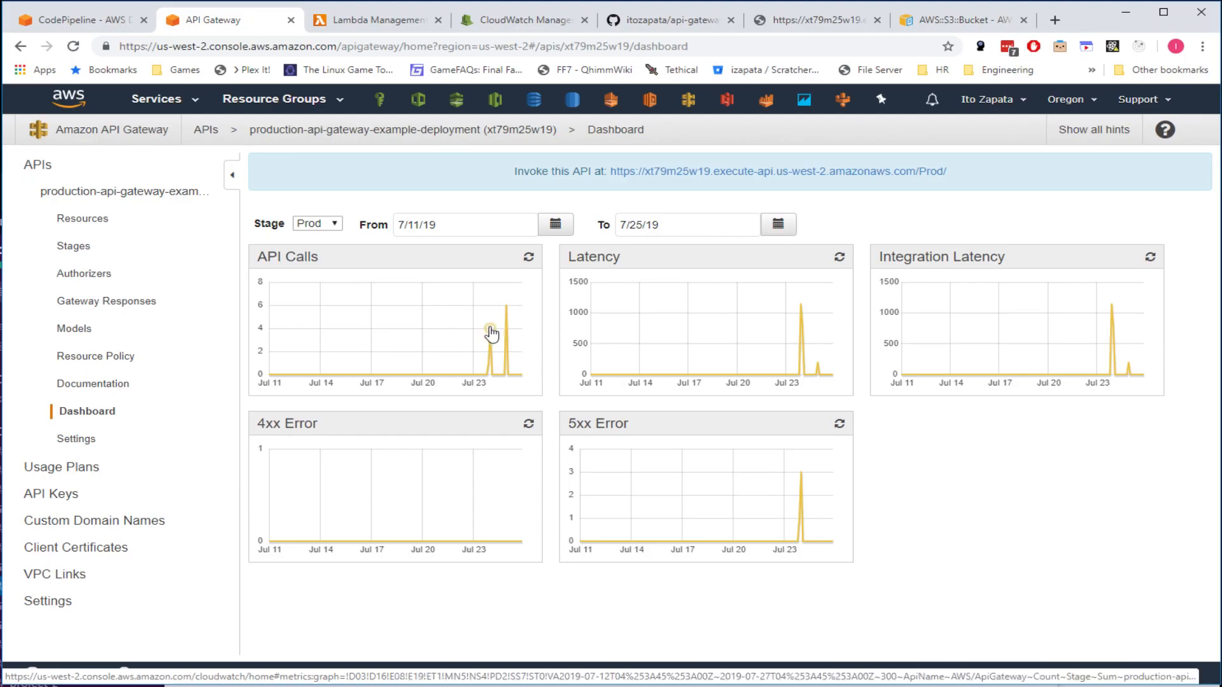
- Leave the Prod stage metrics selected and bring up the api-gateway-example GitHub repository
left_click(318, 224)
left_click(310, 236)
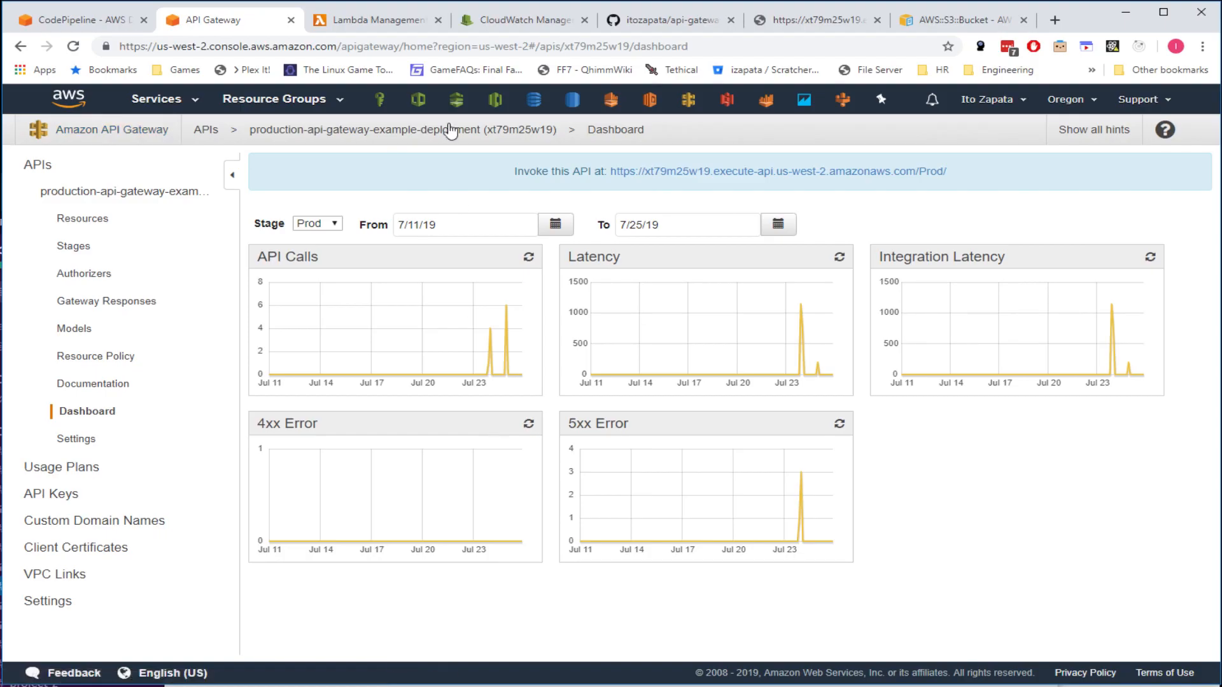
left_click(665, 20)
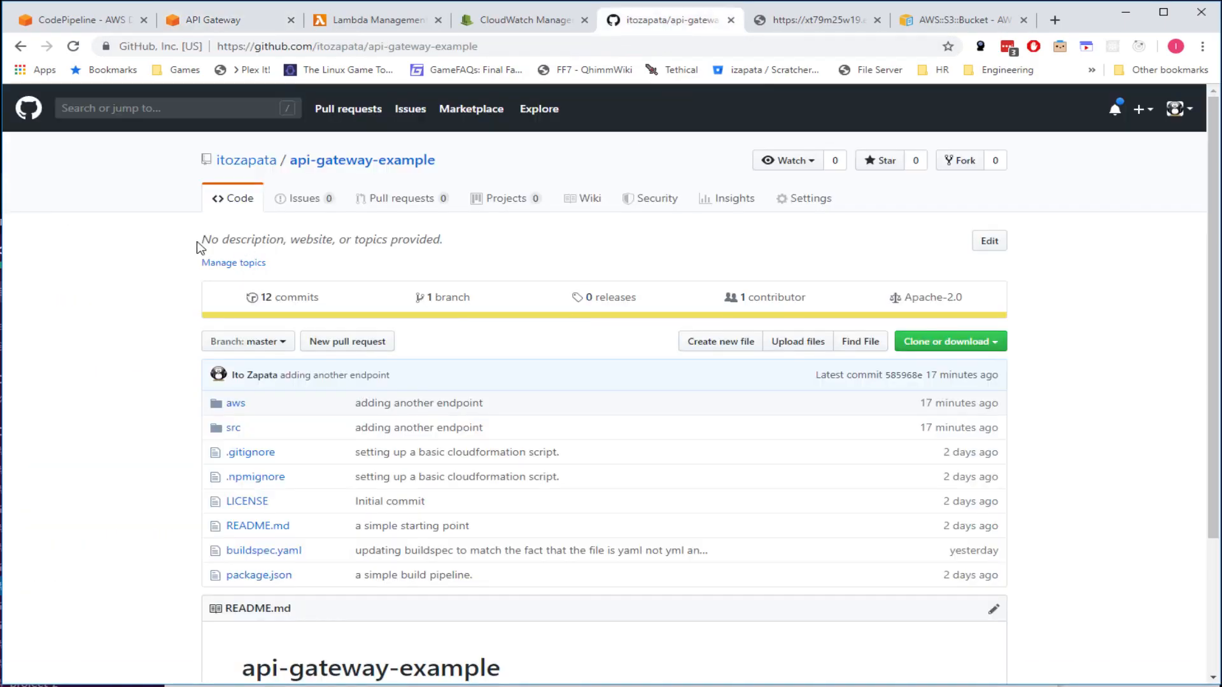
- Go through account Settings and Developer settings to the Personal access tokens list
left_click(517, 46)
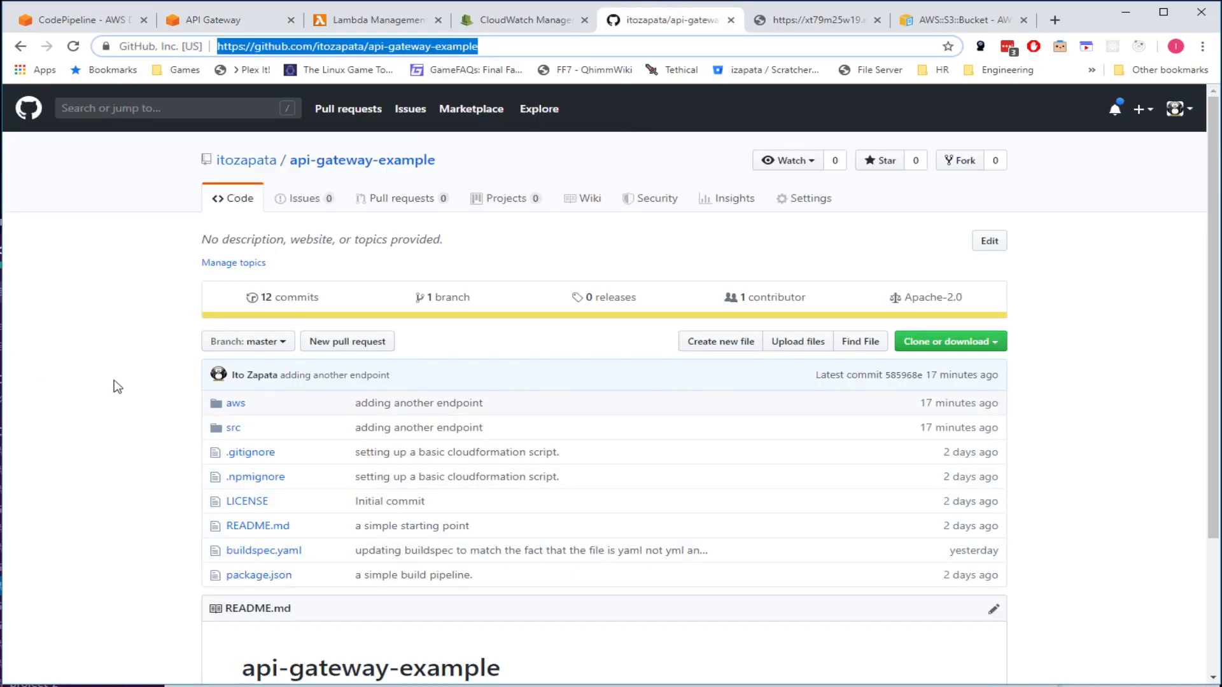
scroll(105, 407, "down", 3)
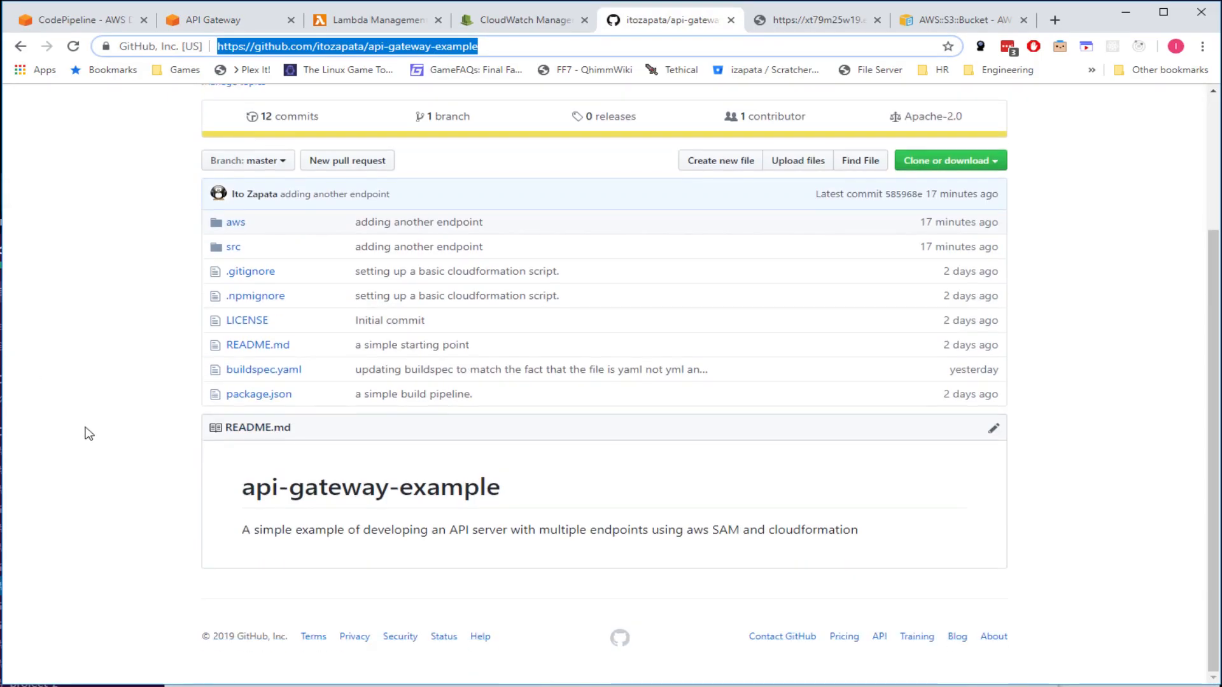
scroll(89, 433, "up", 3)
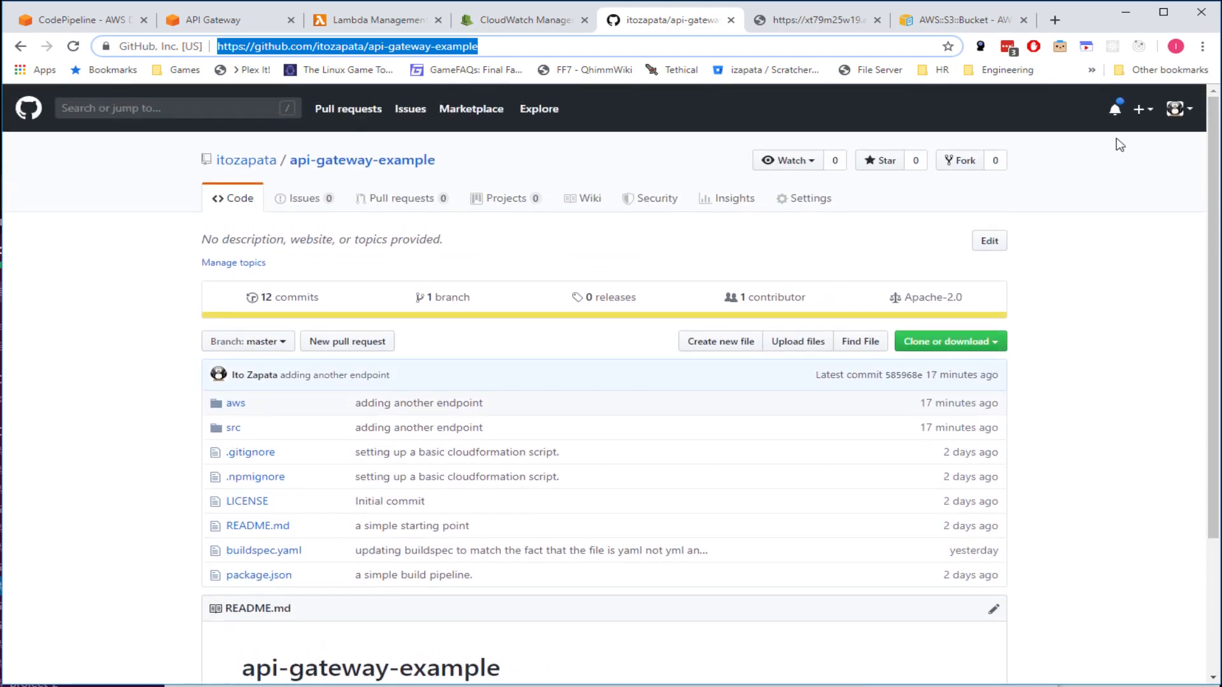
left_click(1192, 112)
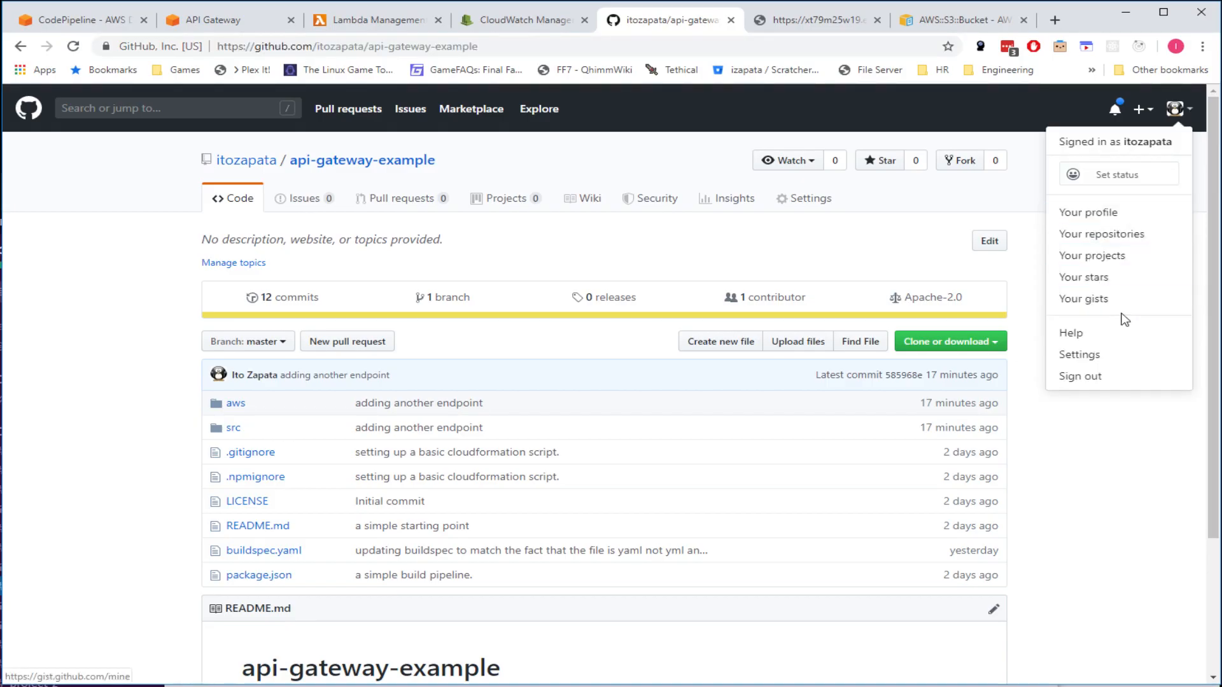
left_click(1123, 354)
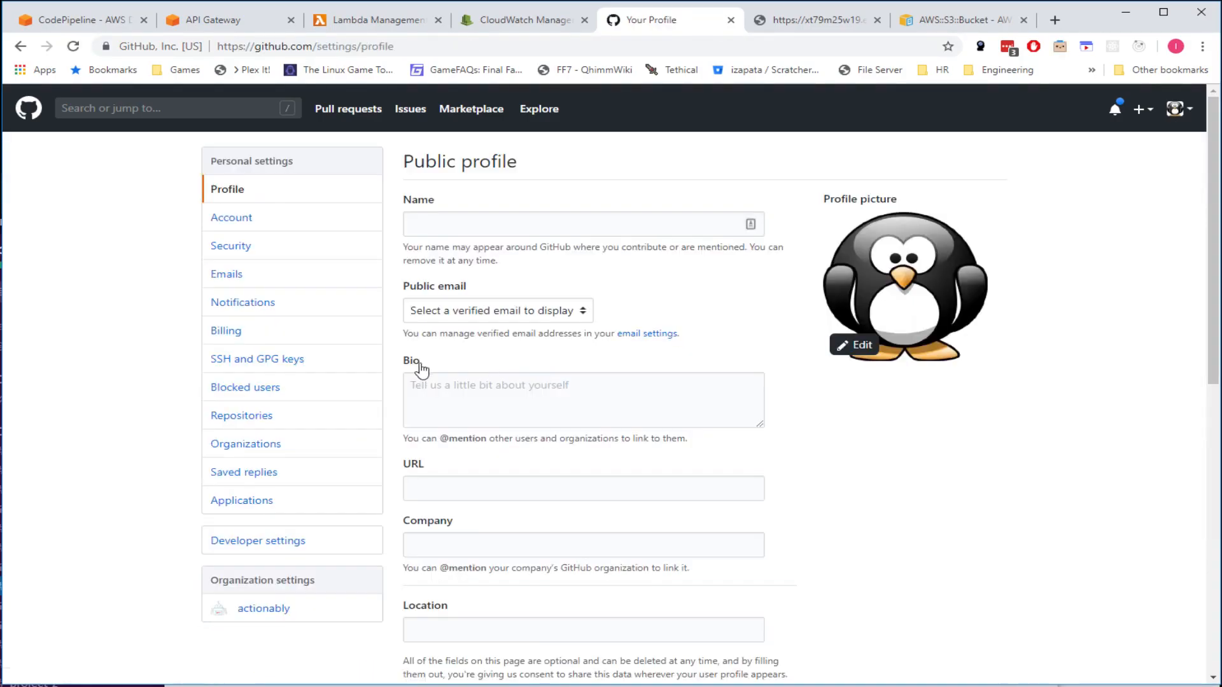
scroll(127, 488, "down", 3)
scroll(127, 488, "up", 3)
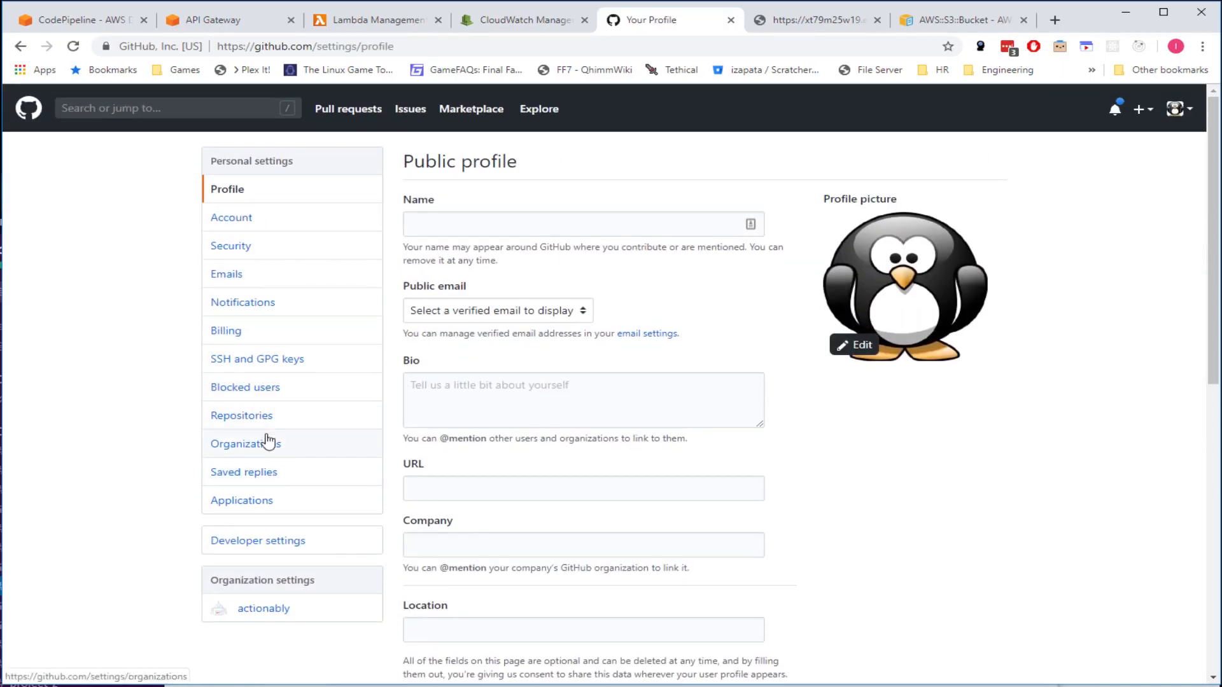
left_click(249, 423)
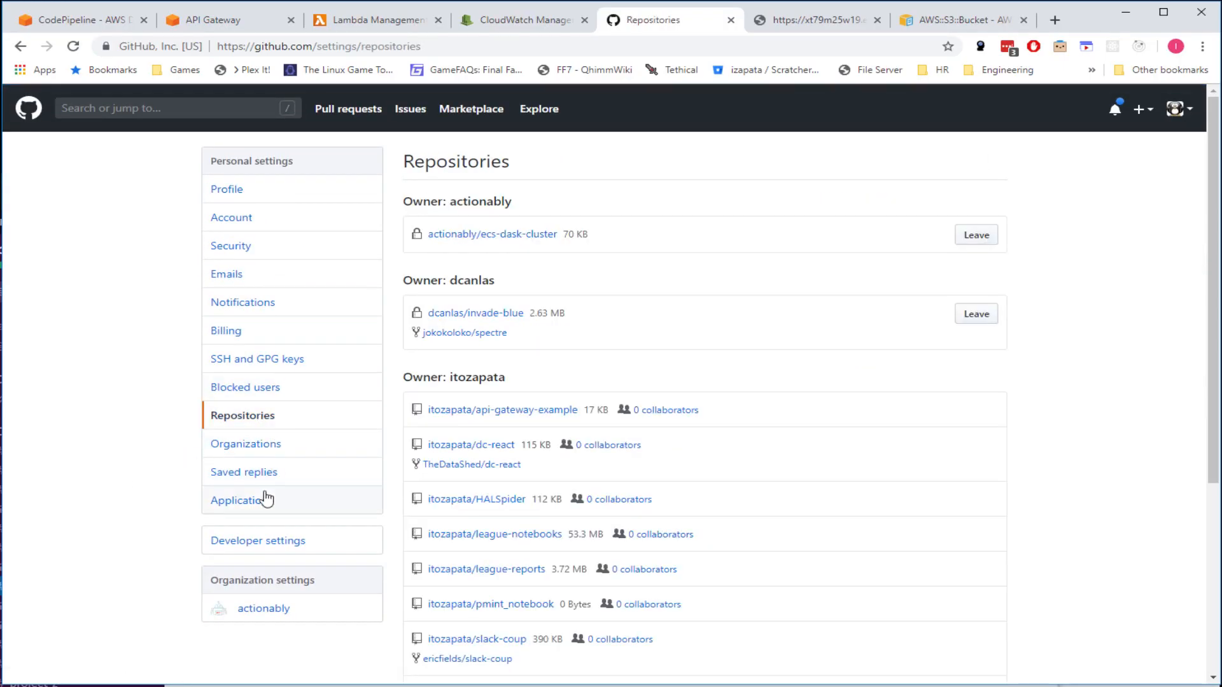
left_click(252, 548)
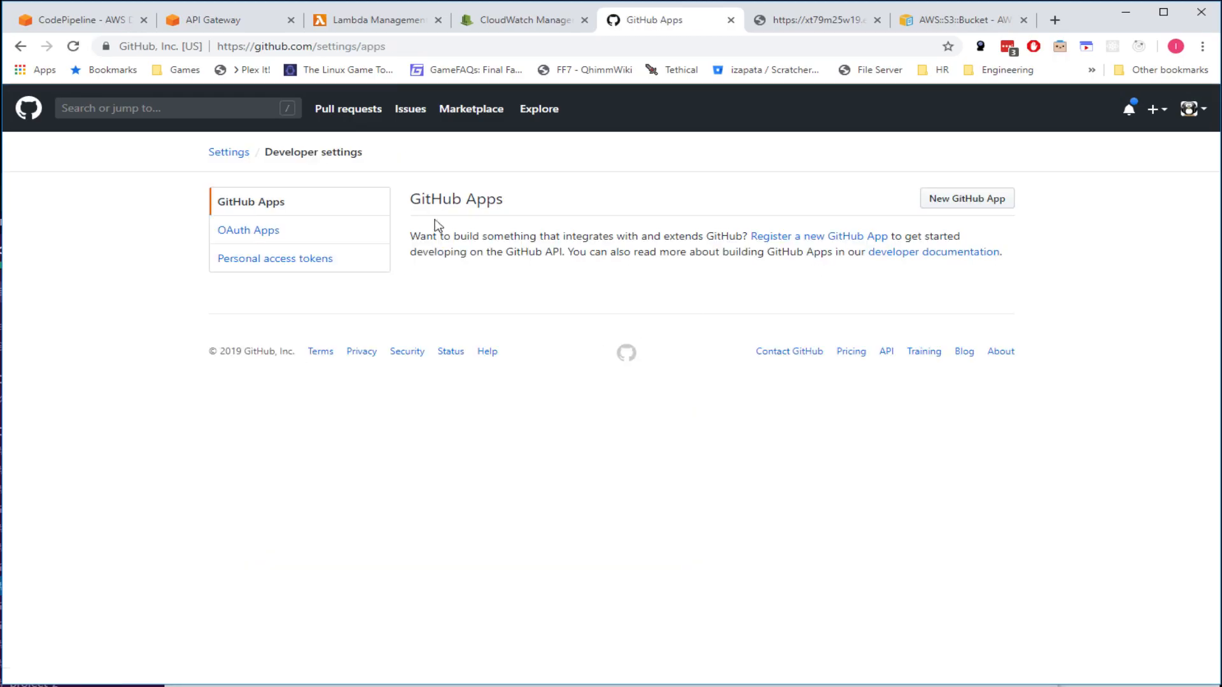
left_click(272, 261)
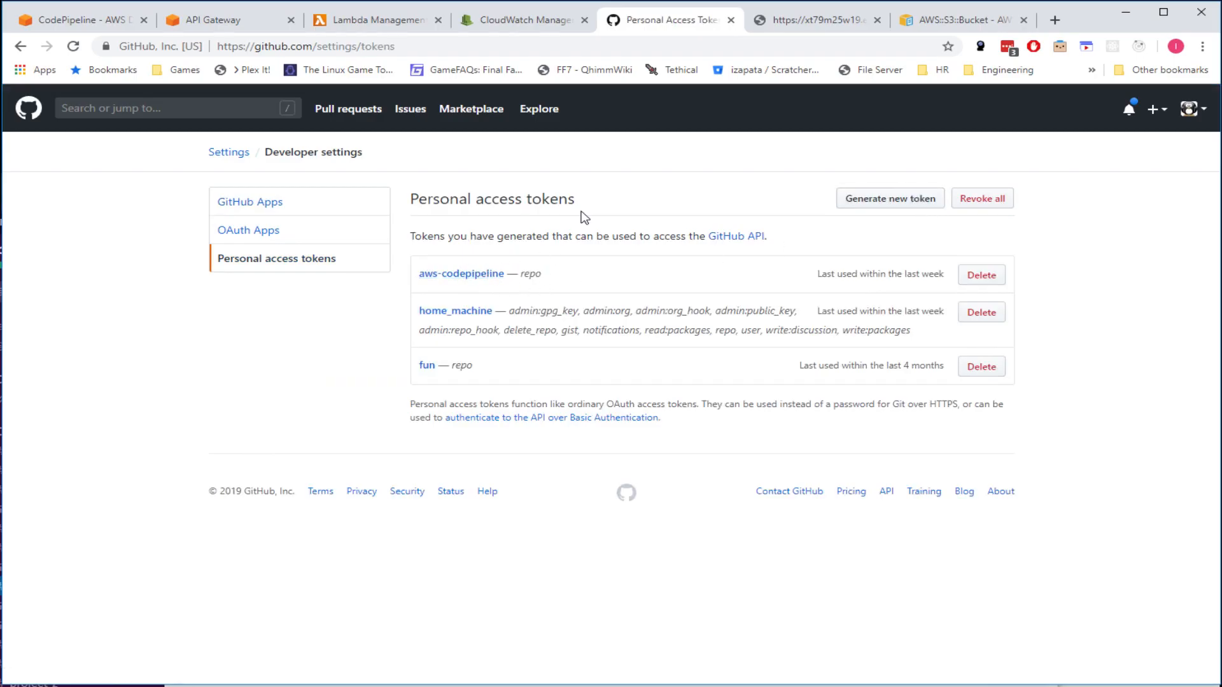
- Begin a new token with full repo scope after confirming the account password, then discard it
left_click(869, 202)
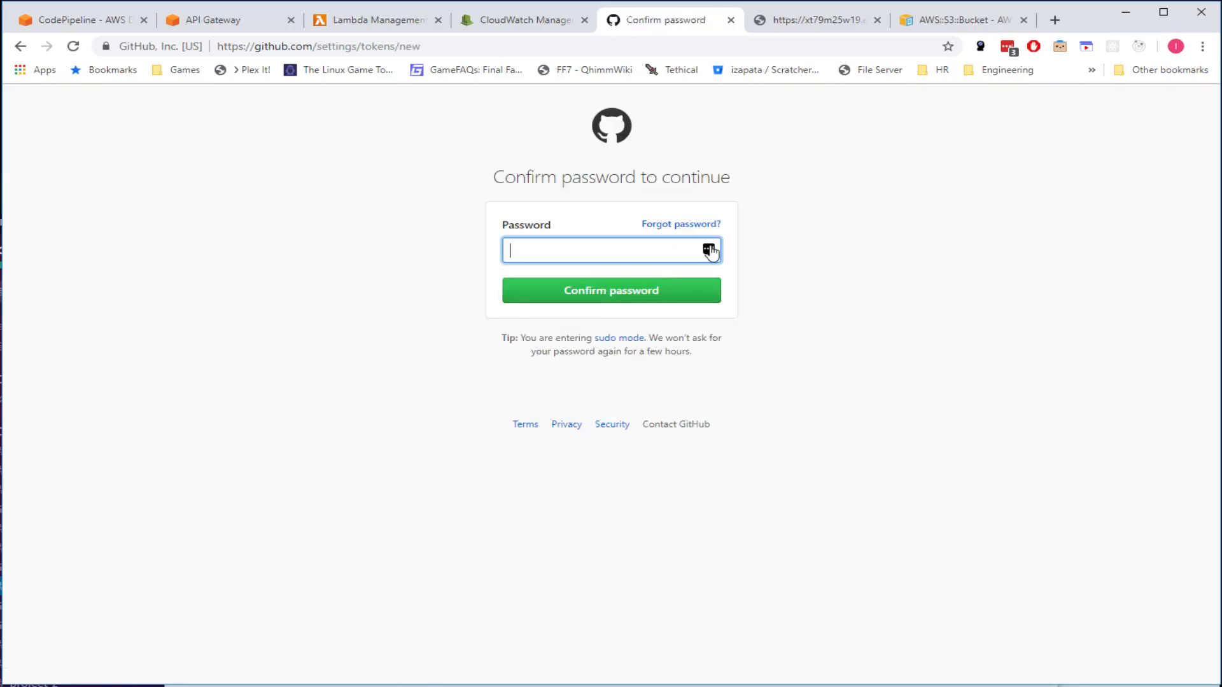
left_click(709, 250)
left_click(553, 360)
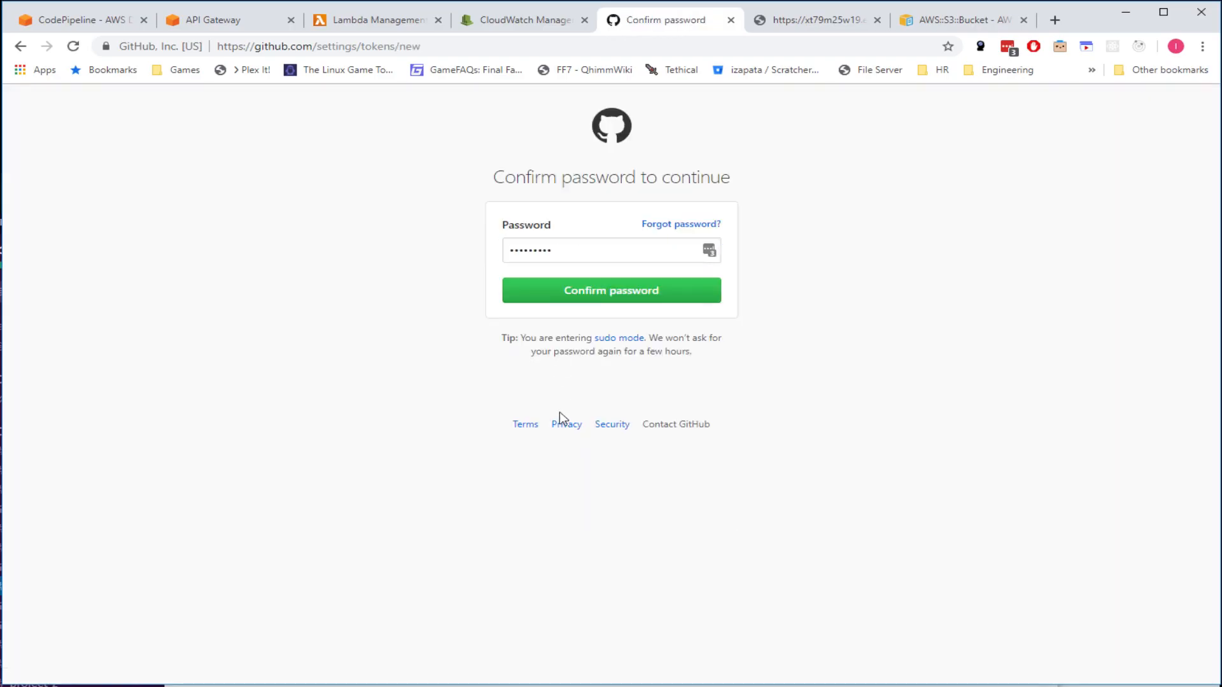
left_click(632, 286)
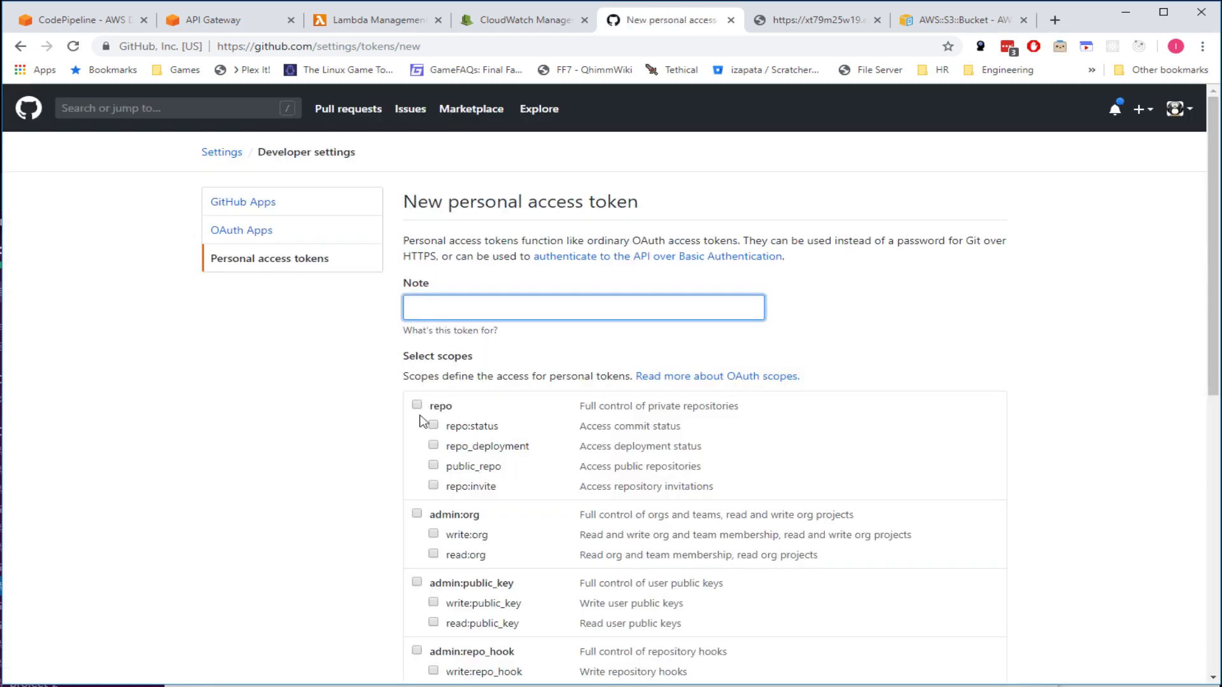
left_click(417, 405)
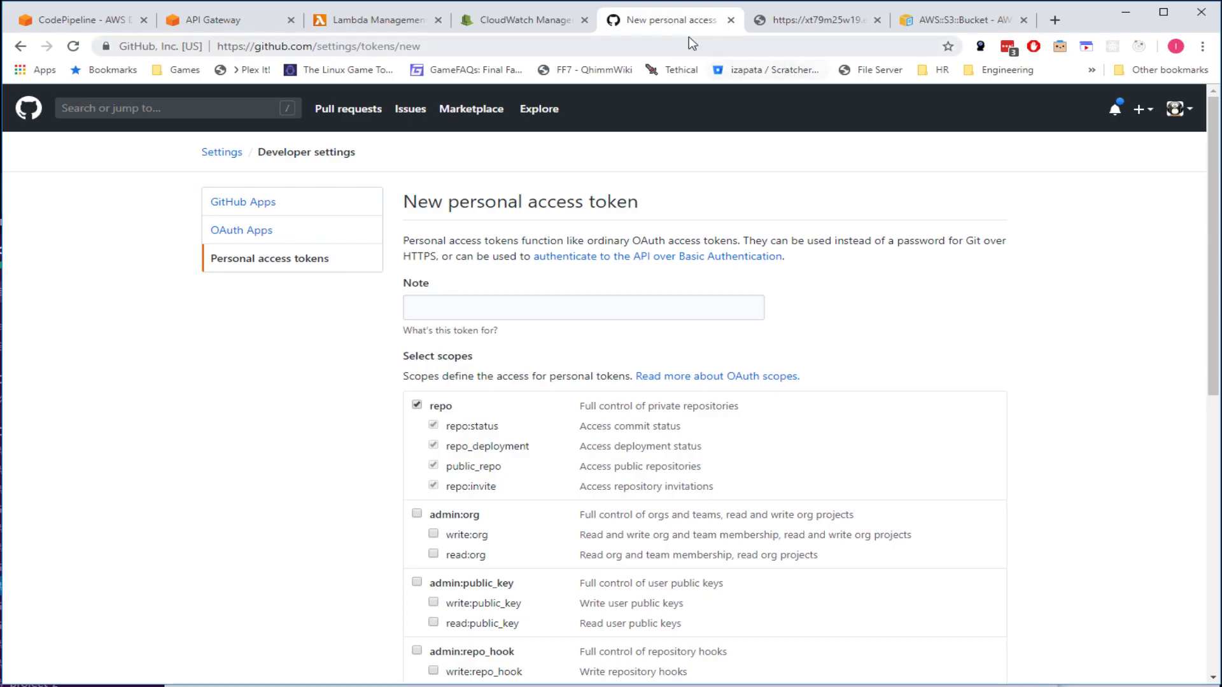
key("ctrl+w")
left_click(534, 26)
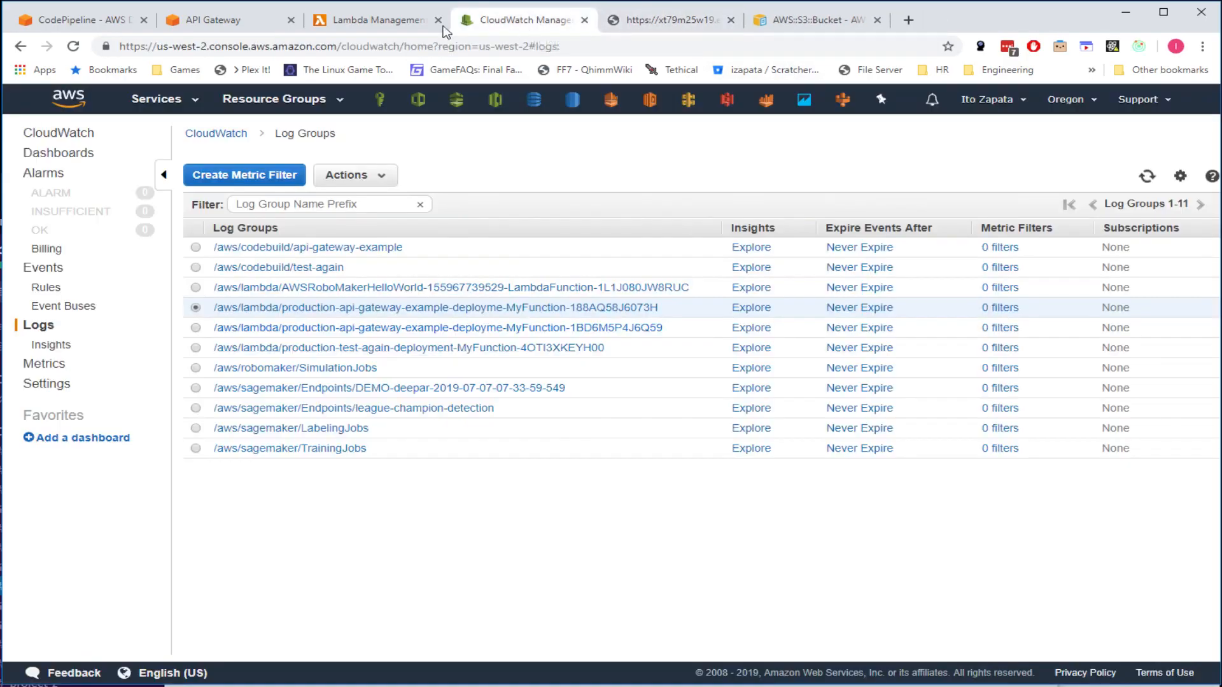
- Check the Lambda, CodePipeline and API Gateway pages, then open the production-api-gateway-example-deployment stack
left_click(402, 27)
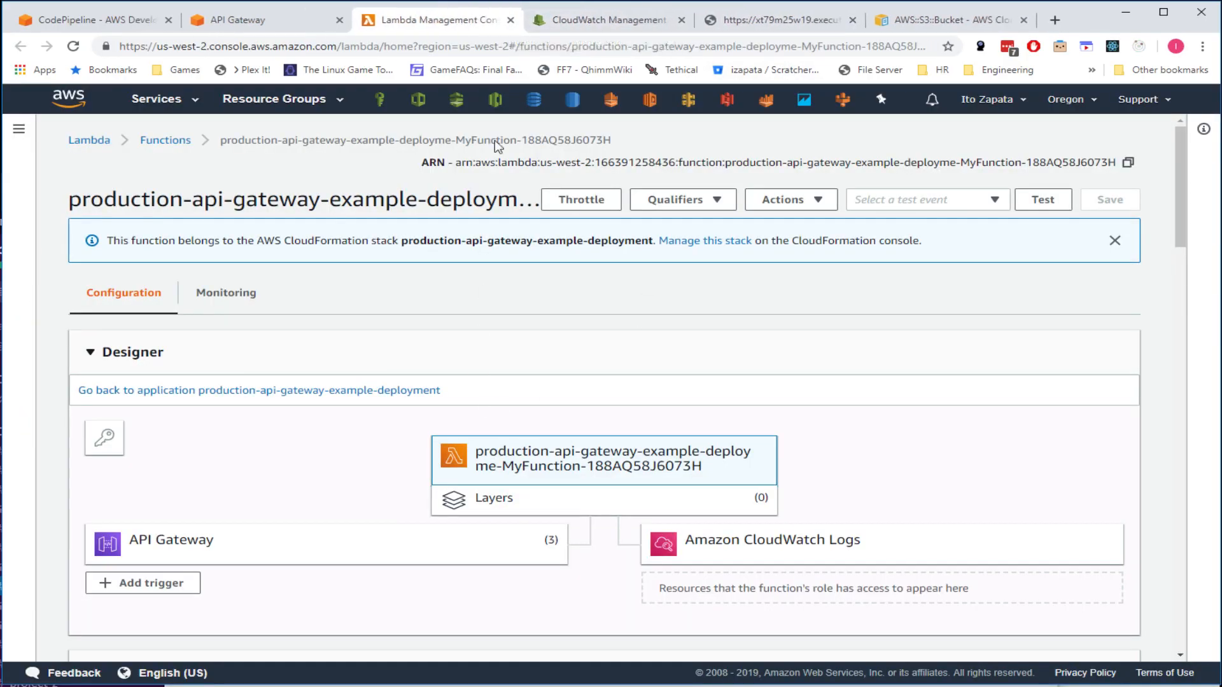
left_click(267, 20)
left_click(153, 21)
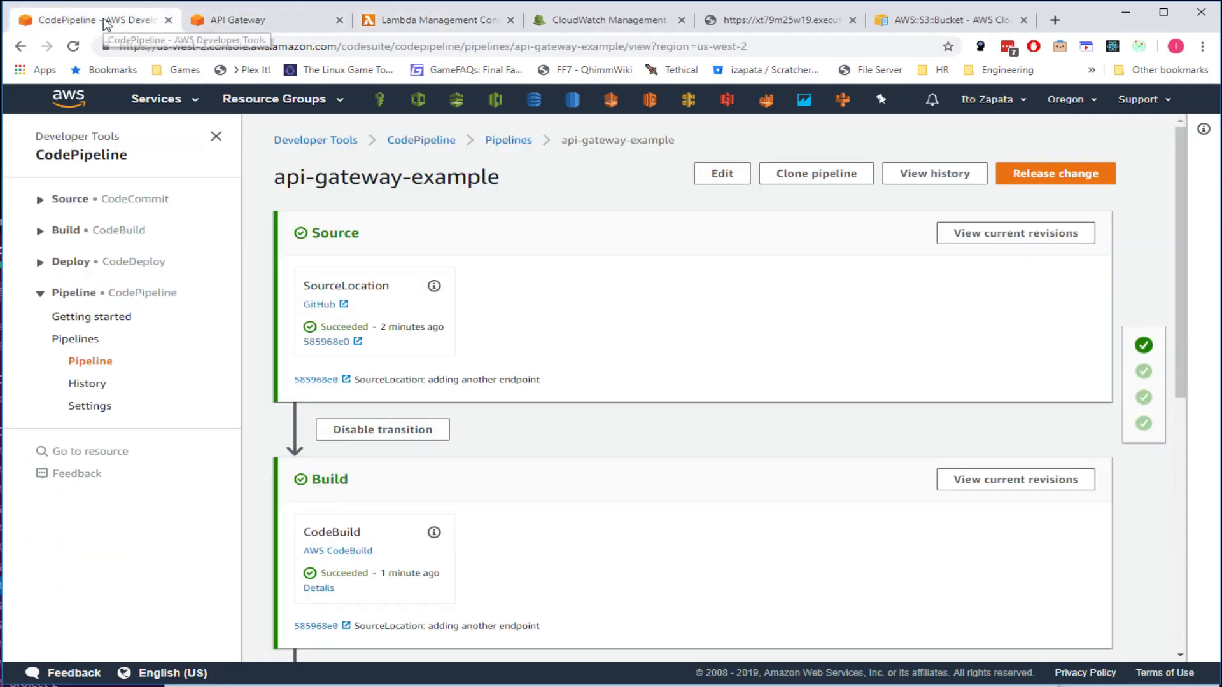
left_click(232, 21)
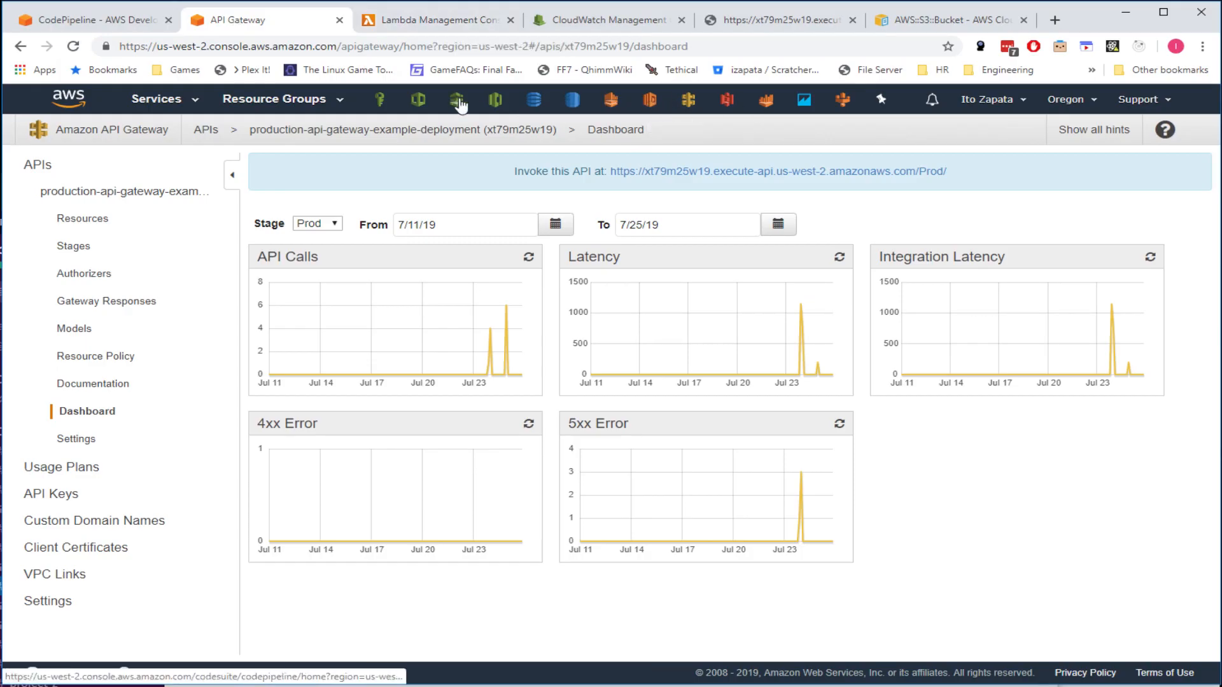
left_click(418, 100)
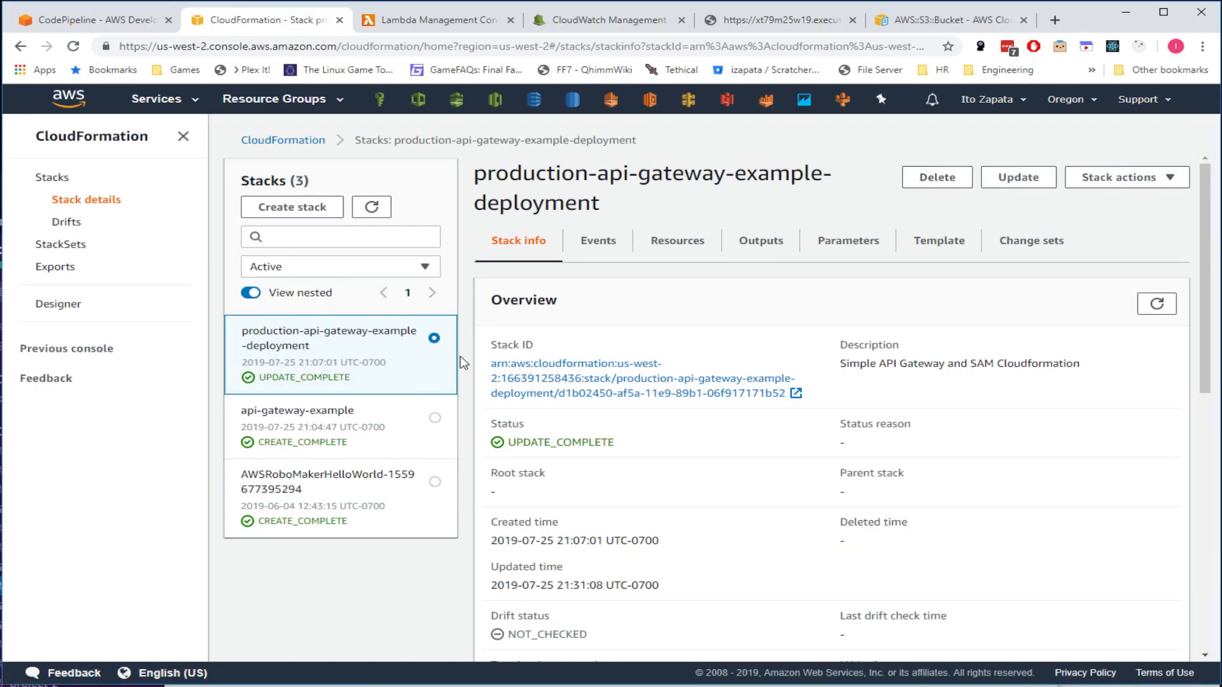
- Select the production-api-gateway-example-deployment stack and confirm its deletion
left_click(402, 430)
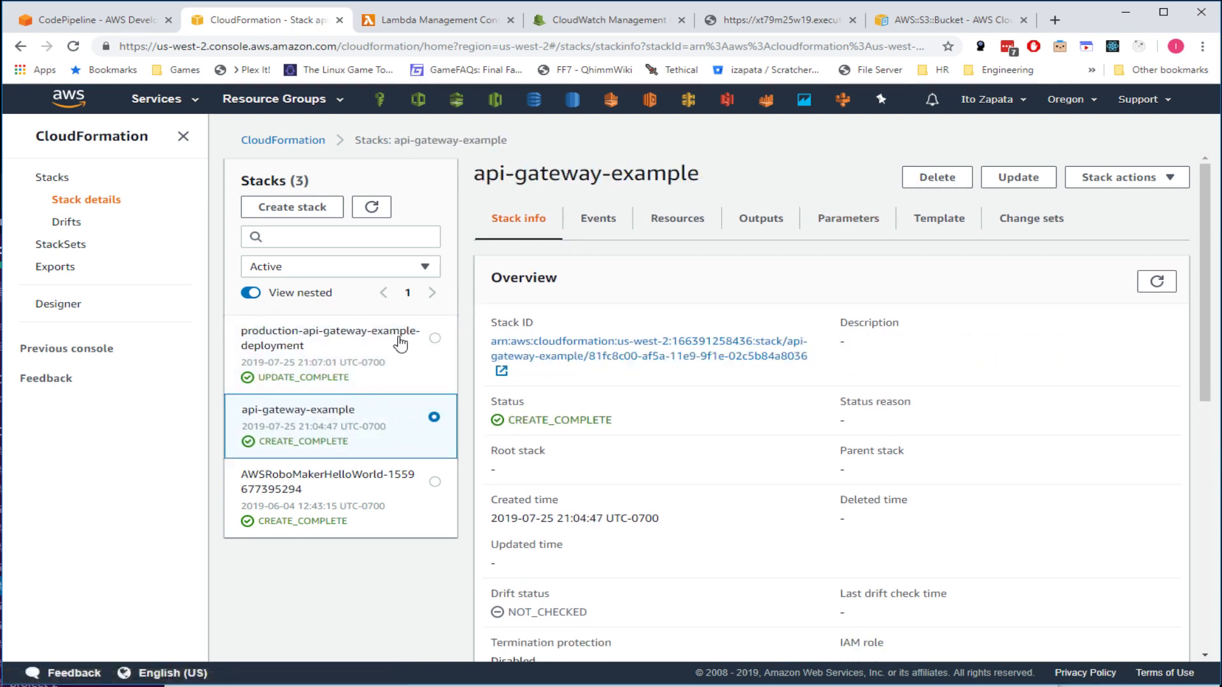
left_click(388, 359)
left_click(939, 181)
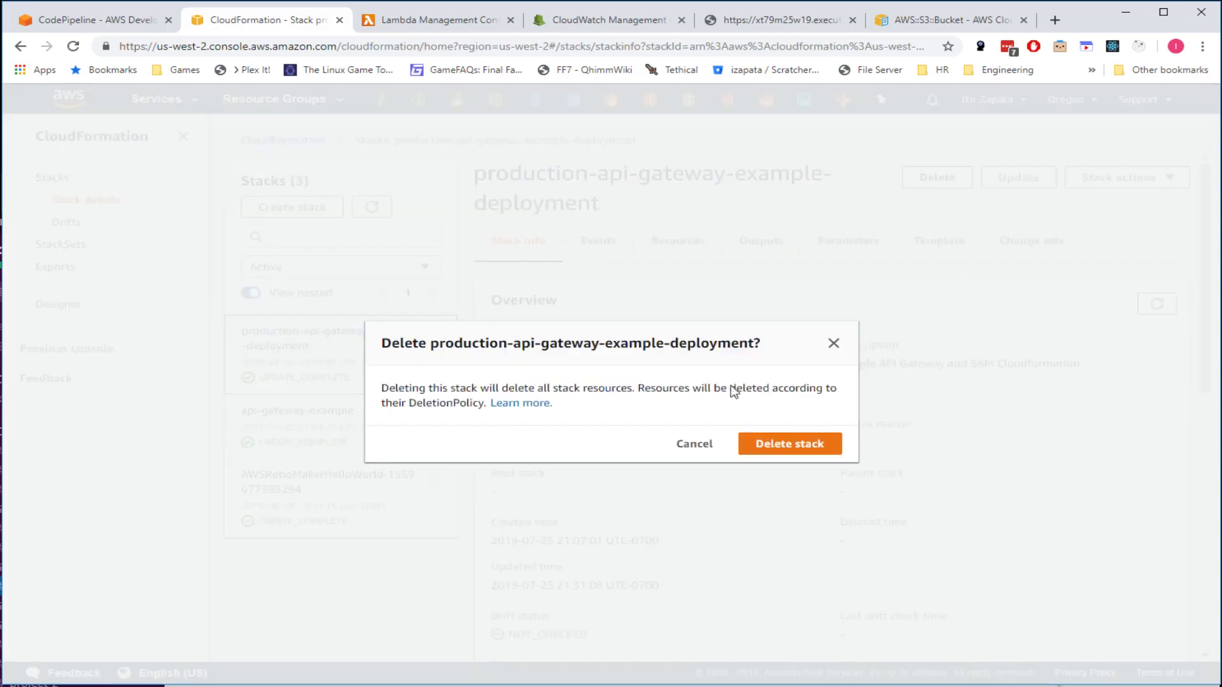
left_click(791, 447)
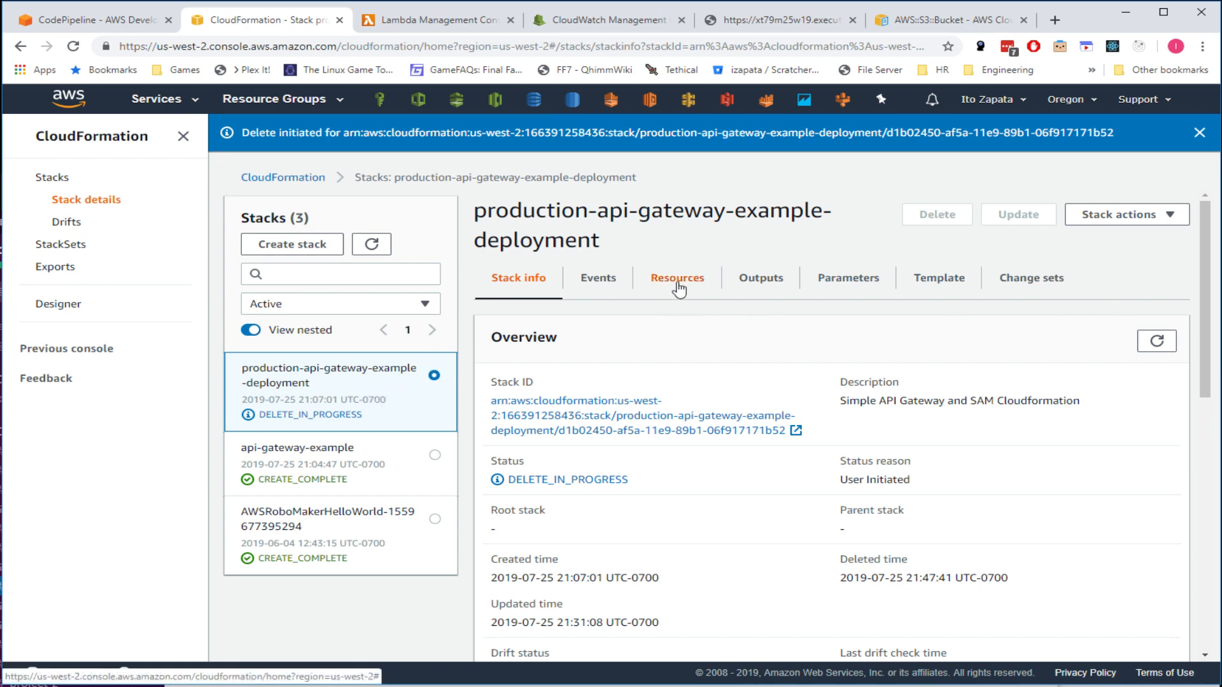
- Refresh the stacks list, then select and confirm deletion of the api-gateway-example stack
left_click(1156, 341)
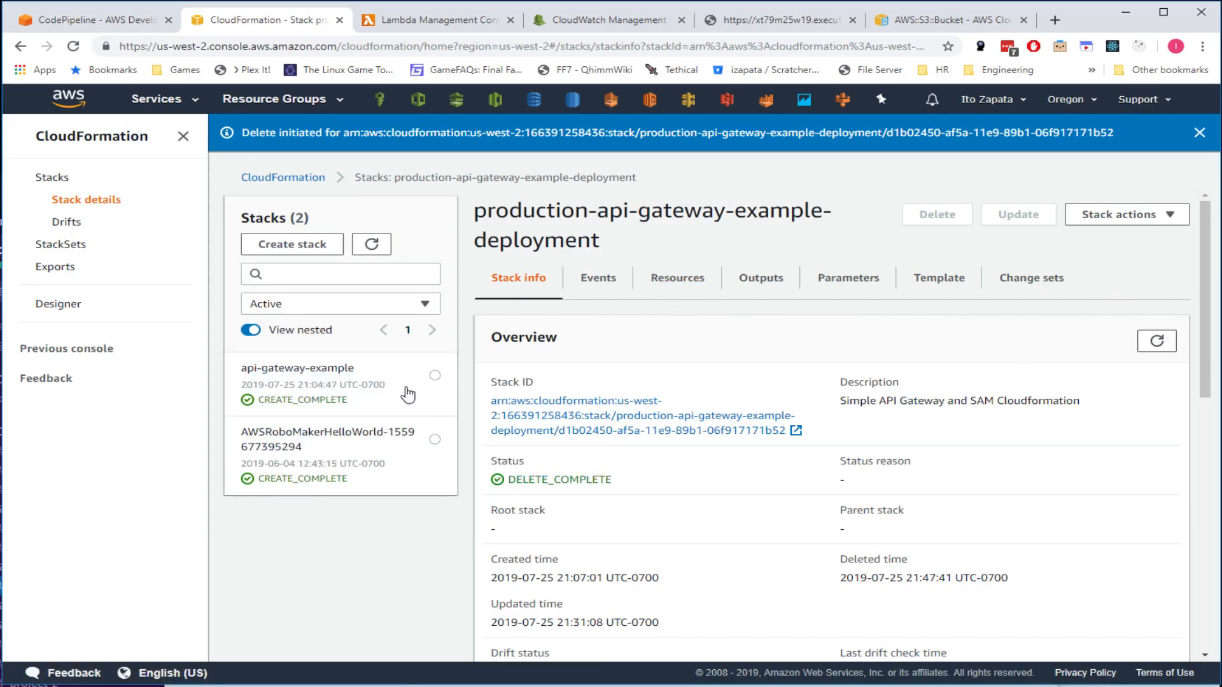
left_click(383, 390)
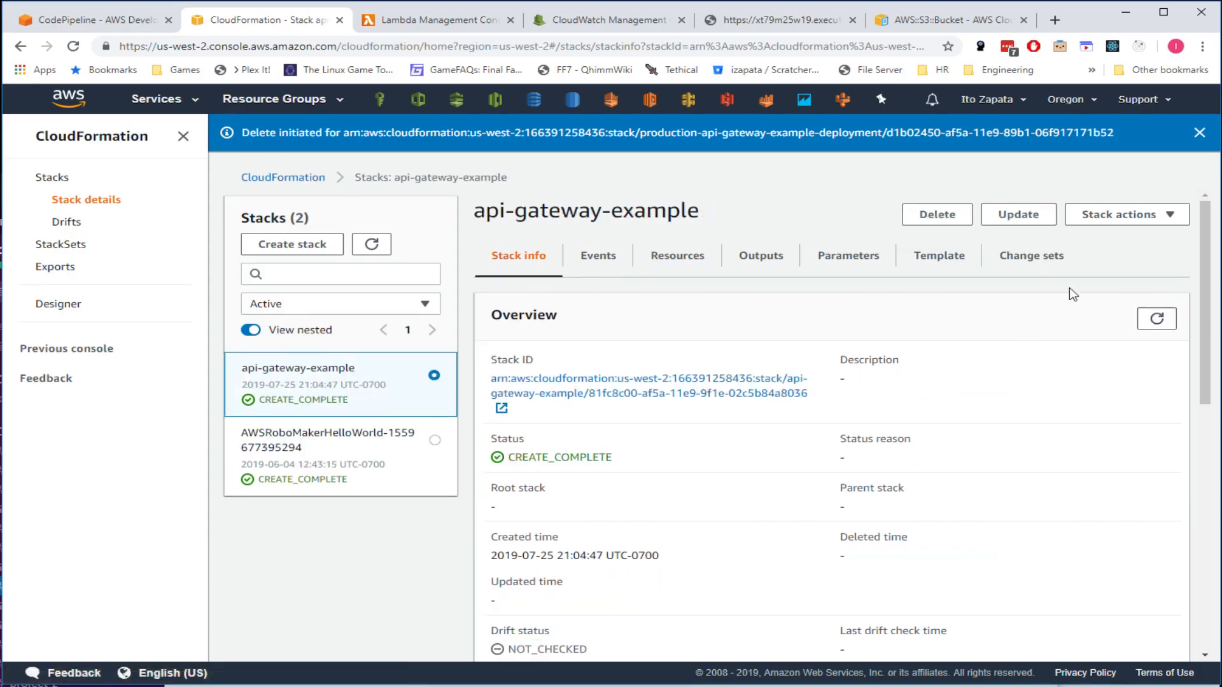
left_click(936, 214)
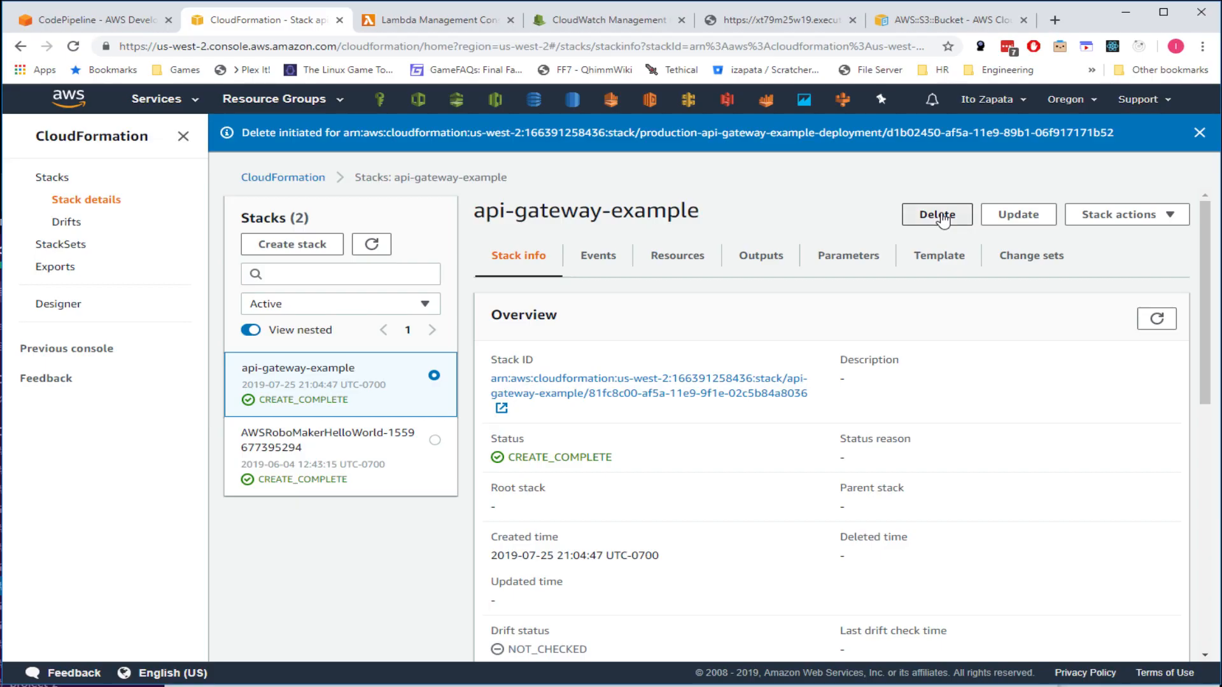
left_click(803, 445)
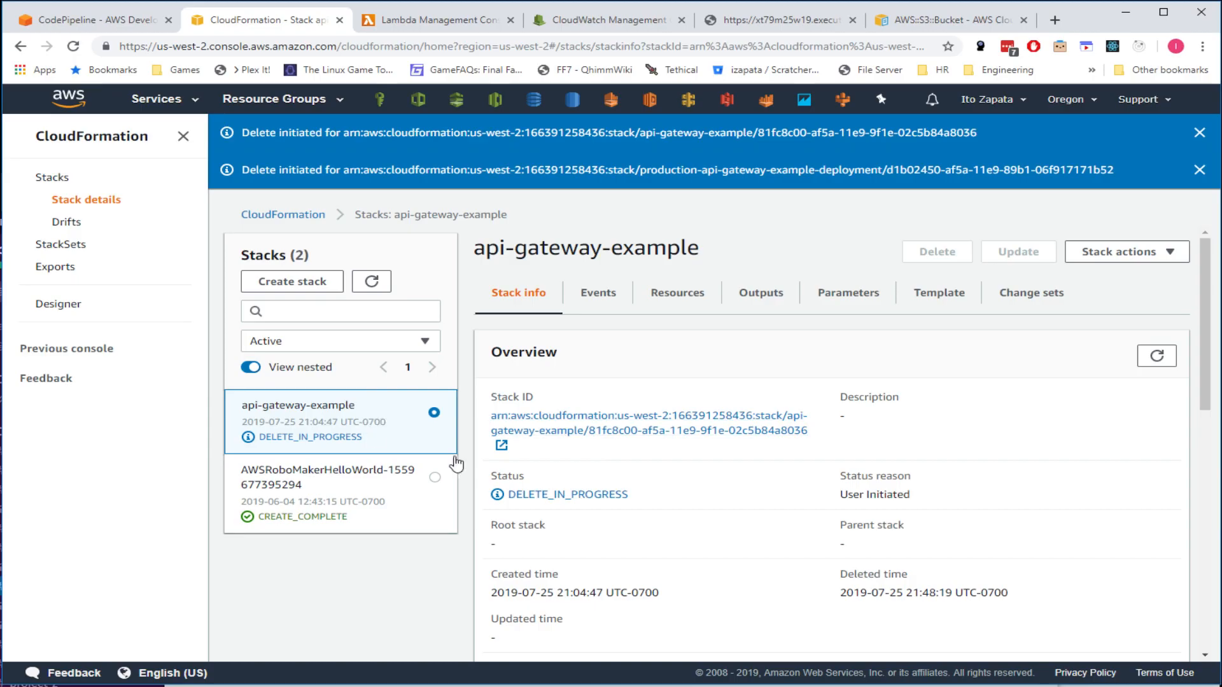
- Read the Events error showing S3BuildBucket is not empty, then retry the deletion
left_click(1157, 355)
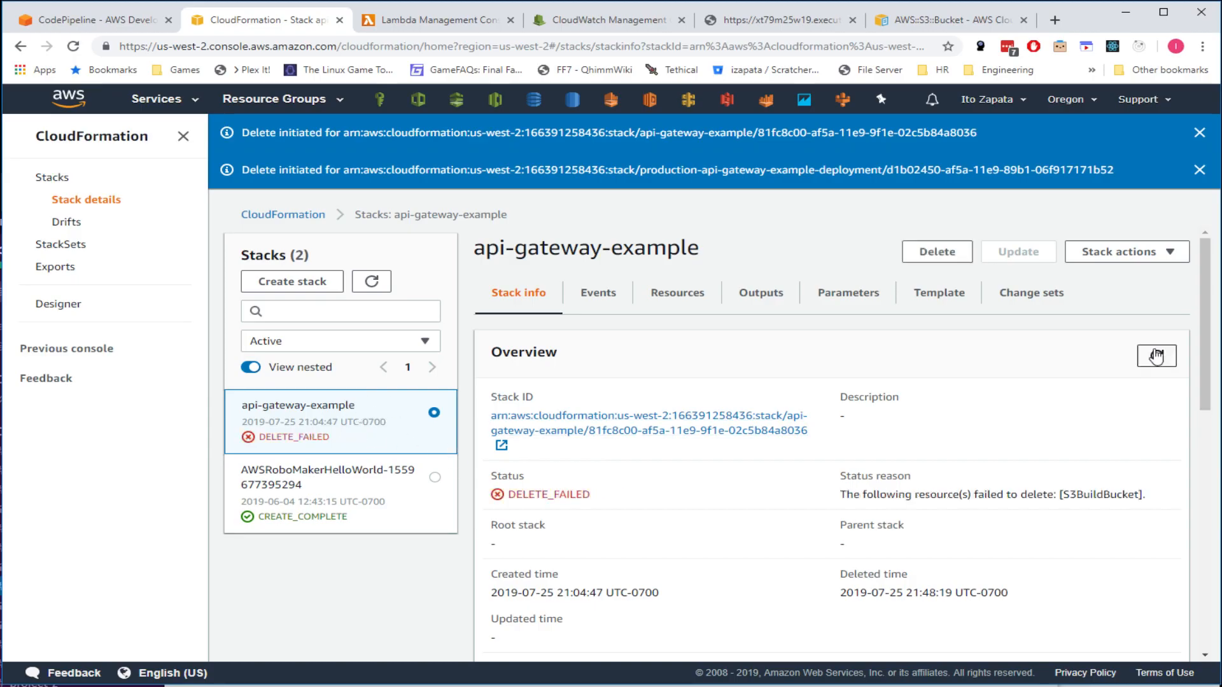
left_click(597, 293)
scroll(982, 495, "down", 2)
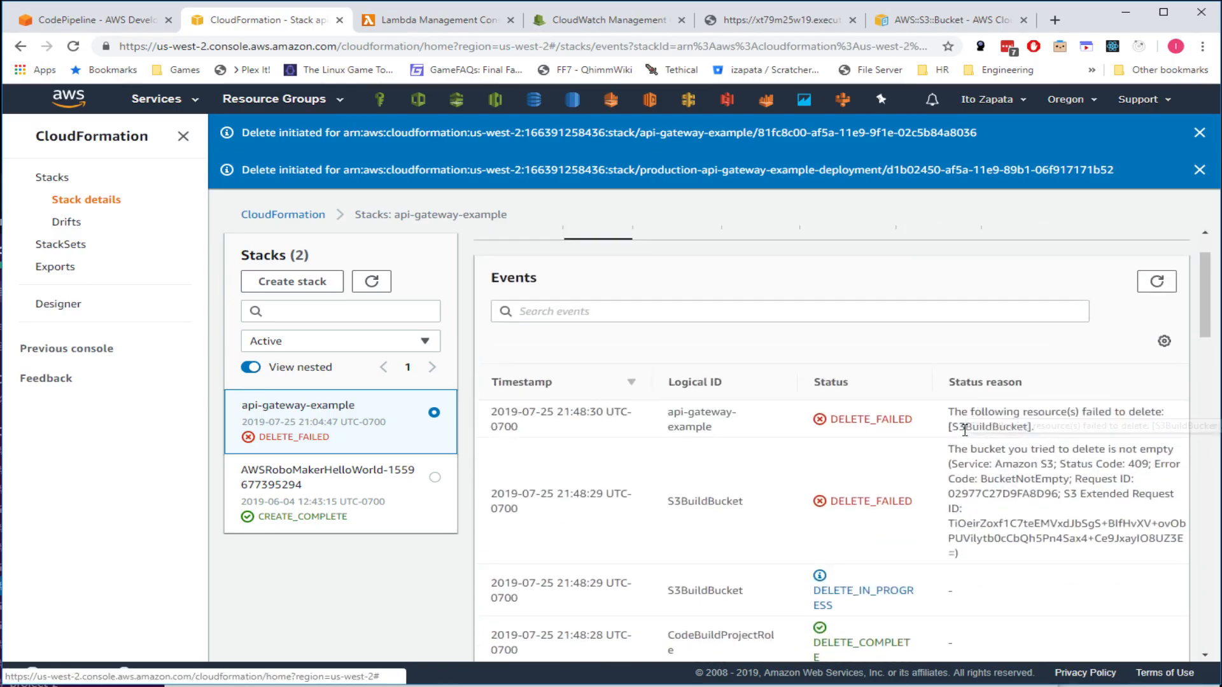
double_click(989, 426)
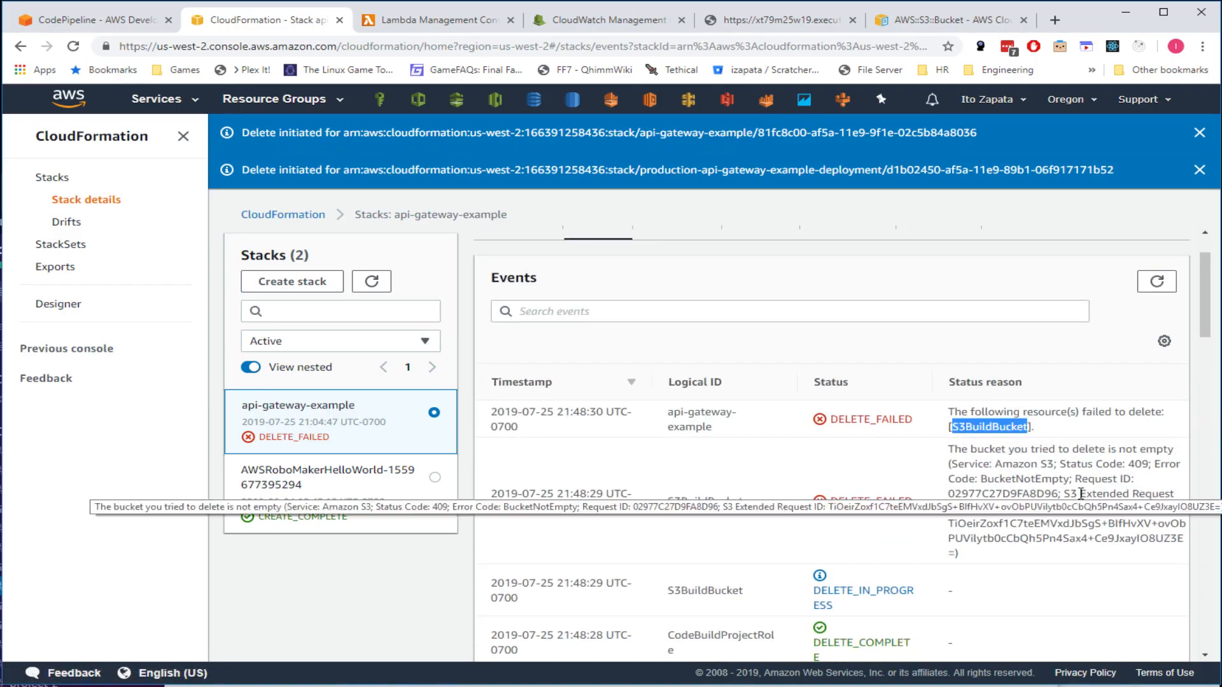
left_click_drag(1029, 449, 1178, 453)
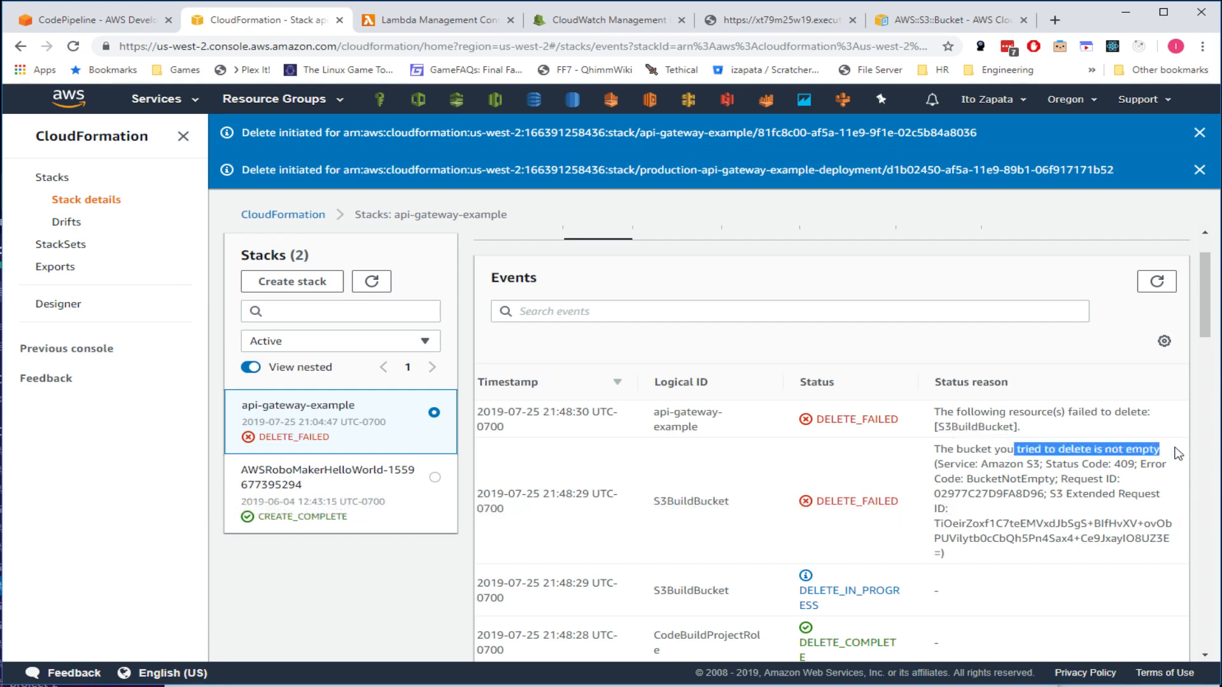
left_click(1066, 446)
scroll(925, 511, "up", 2)
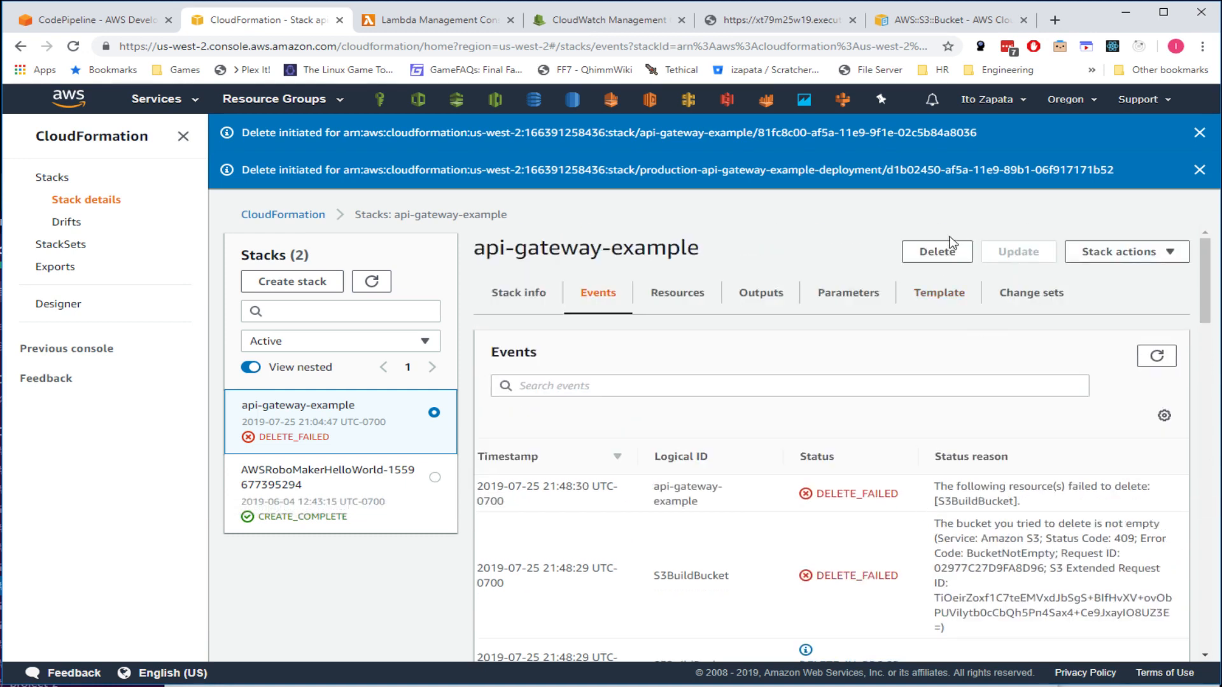
left_click(932, 256)
- Delete api-gateway-example while retaining S3BuildBucket, refresh the events, and bring up the S3 bucket list
scroll(455, 390, "down", 1)
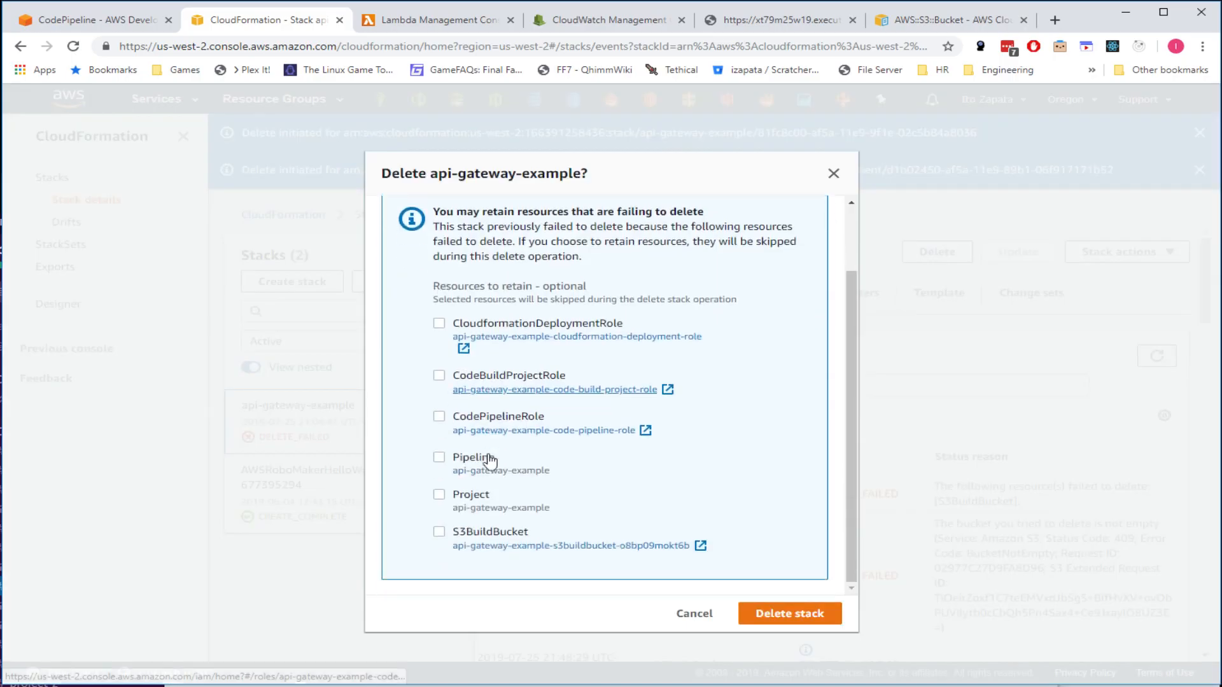
scroll(545, 362, "up", 1)
scroll(546, 310, "down", 1)
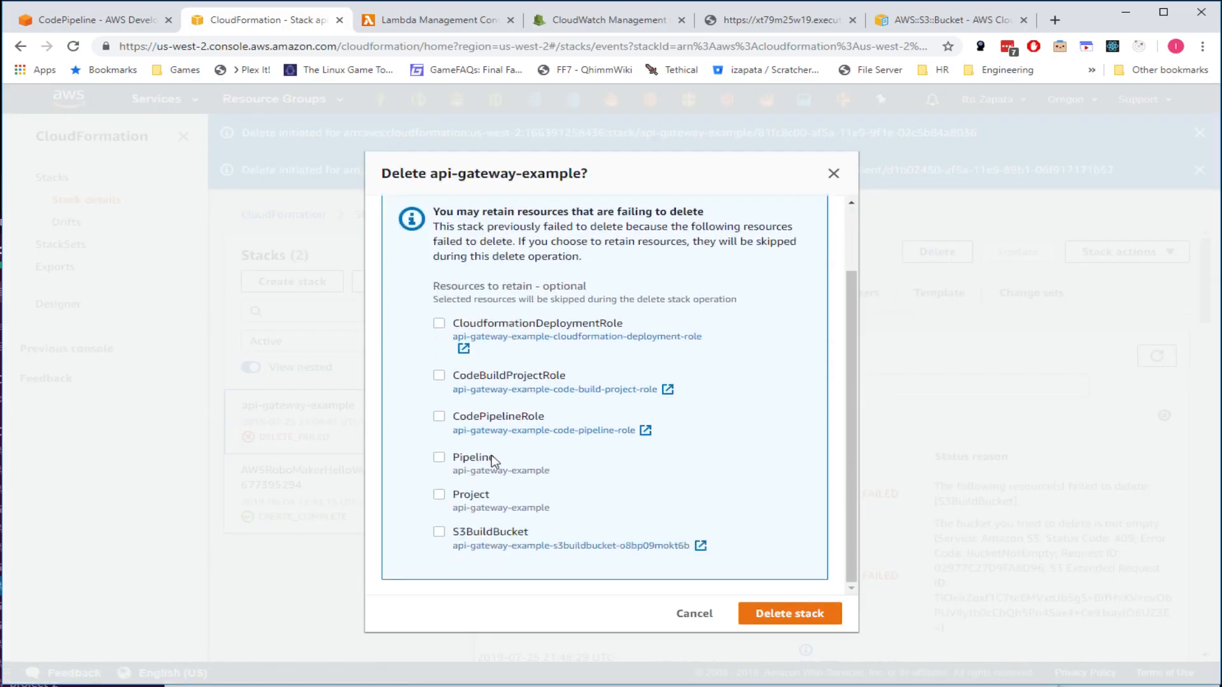
left_click(439, 533)
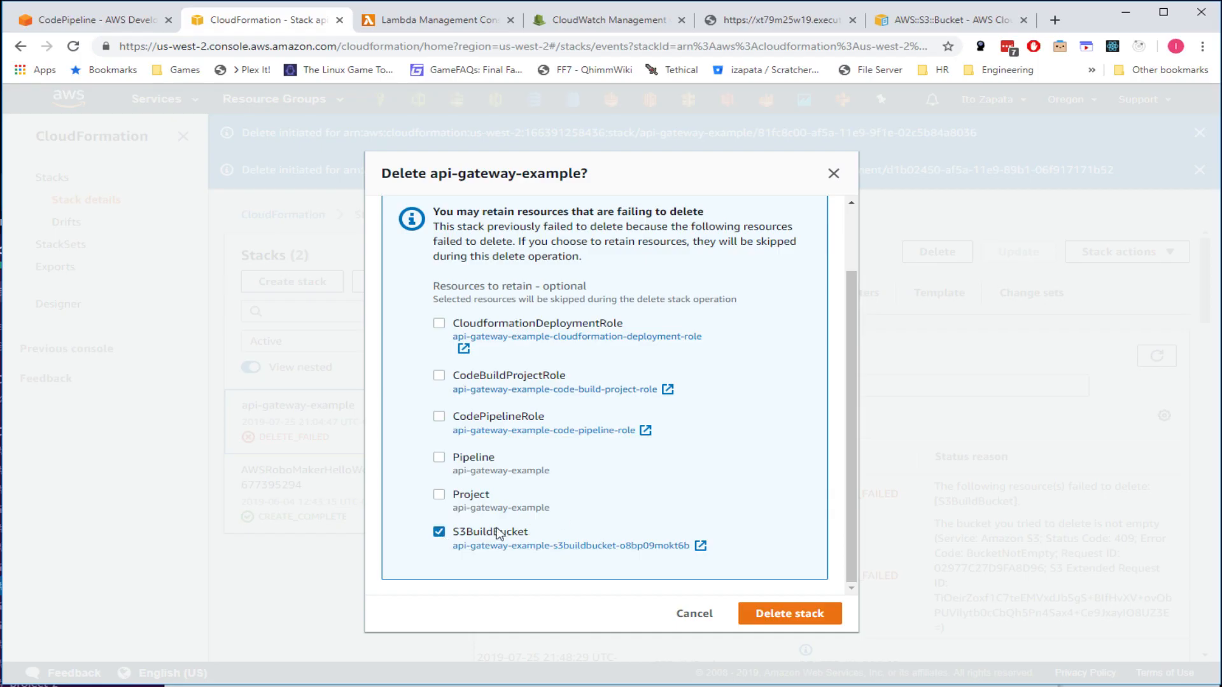
left_click(792, 613)
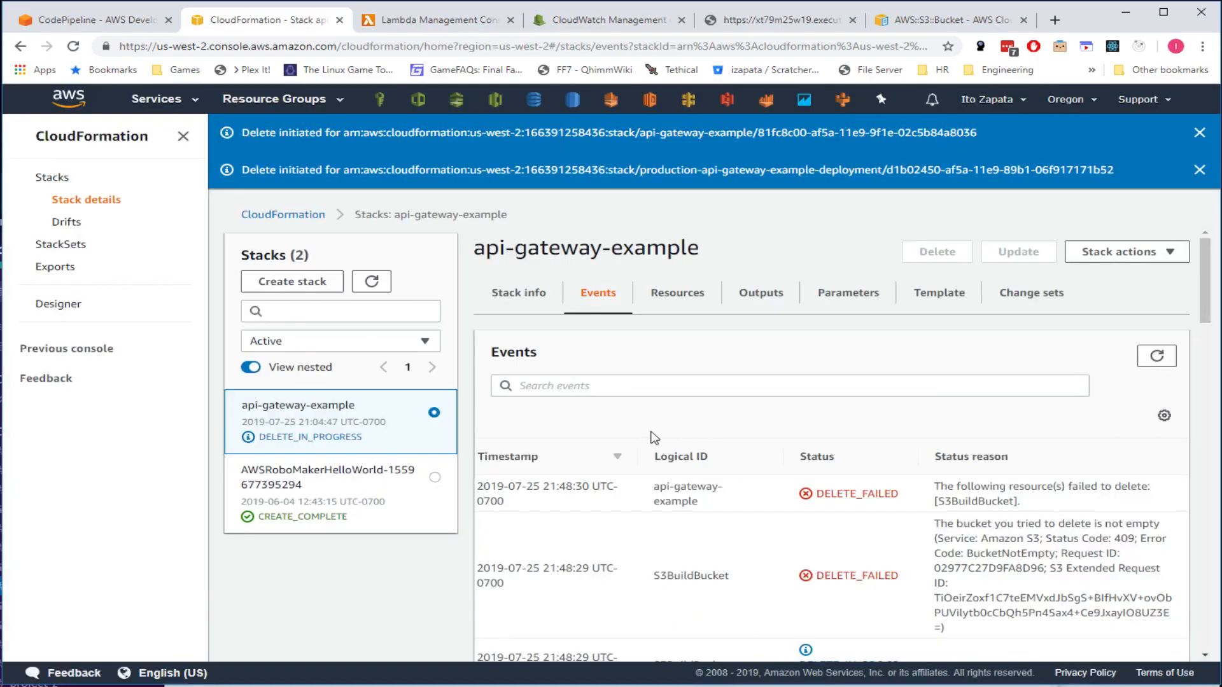
left_click(1158, 358)
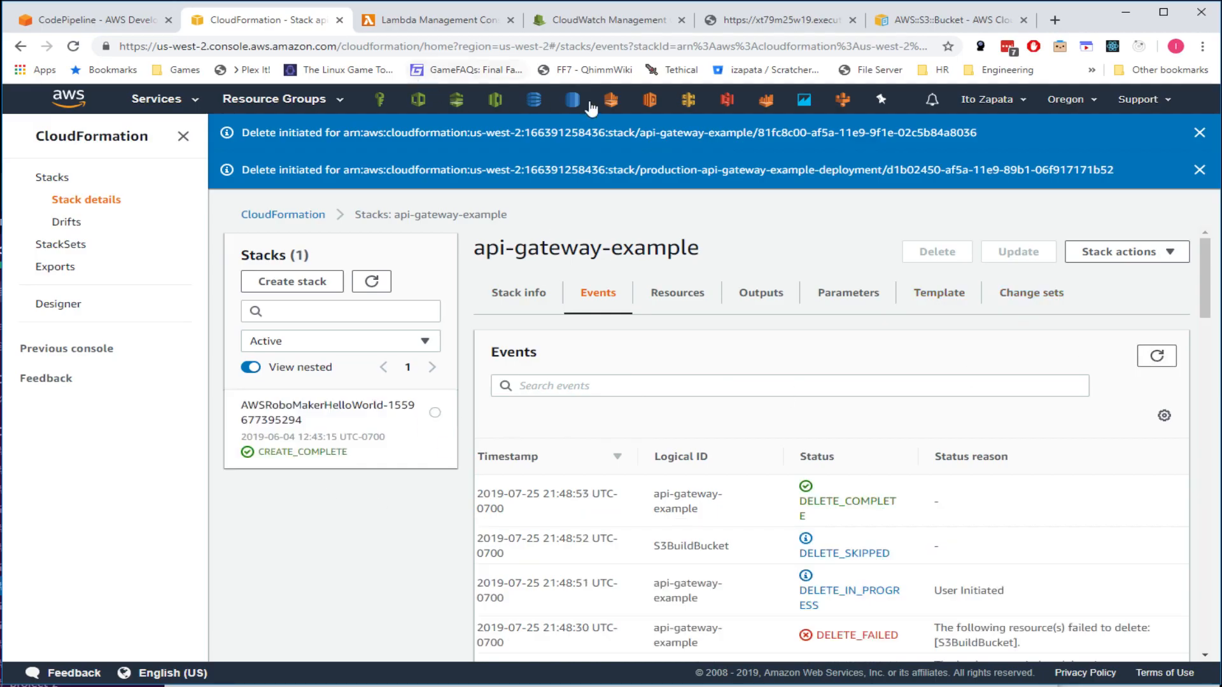
left_click(724, 104)
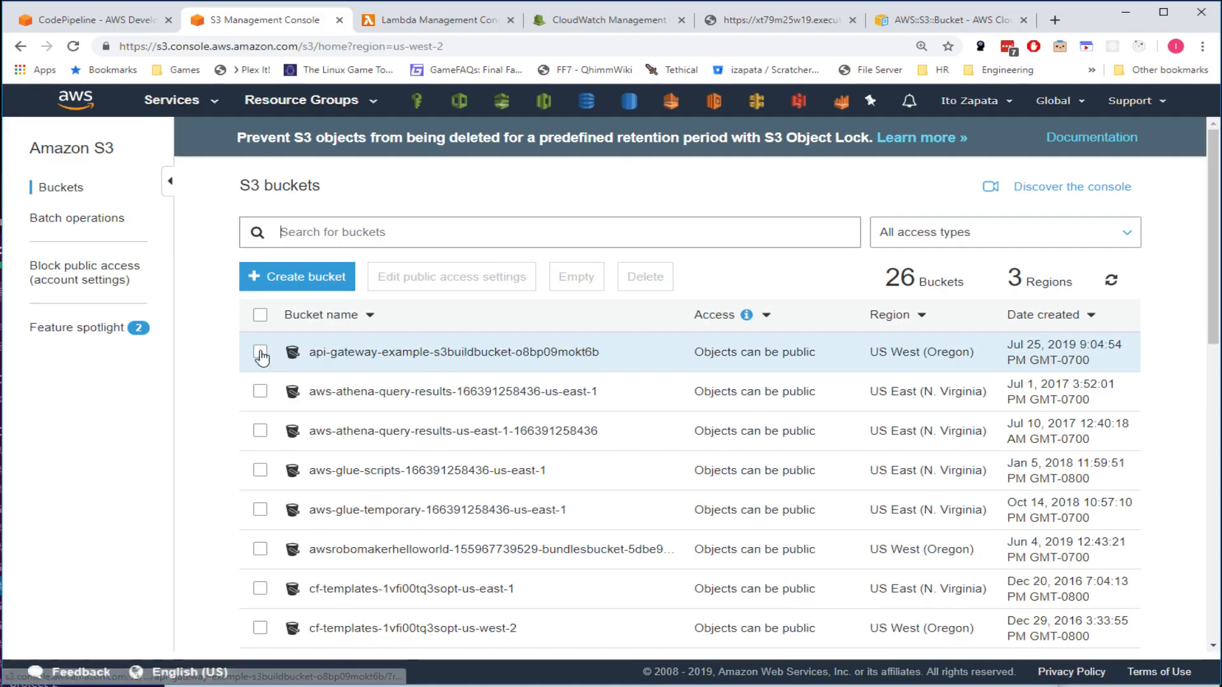
- Look inside the build bucket's api-gateway-example folder before returning to the bucket list
left_click(331, 353)
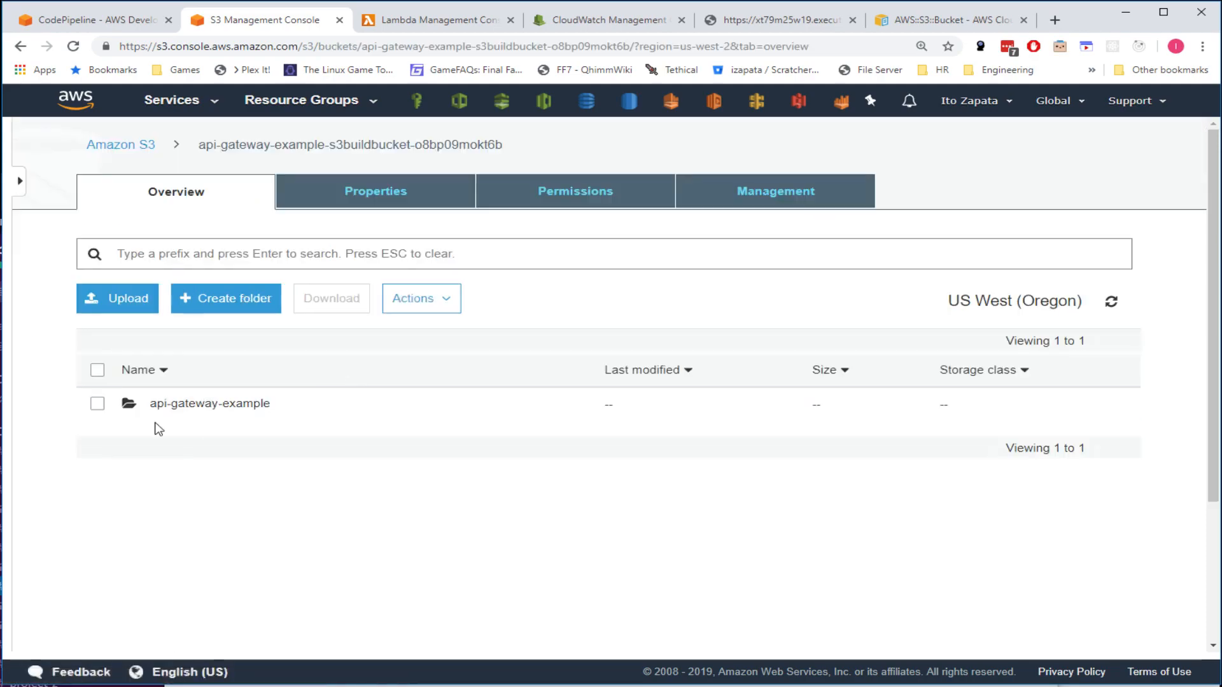
left_click(180, 406)
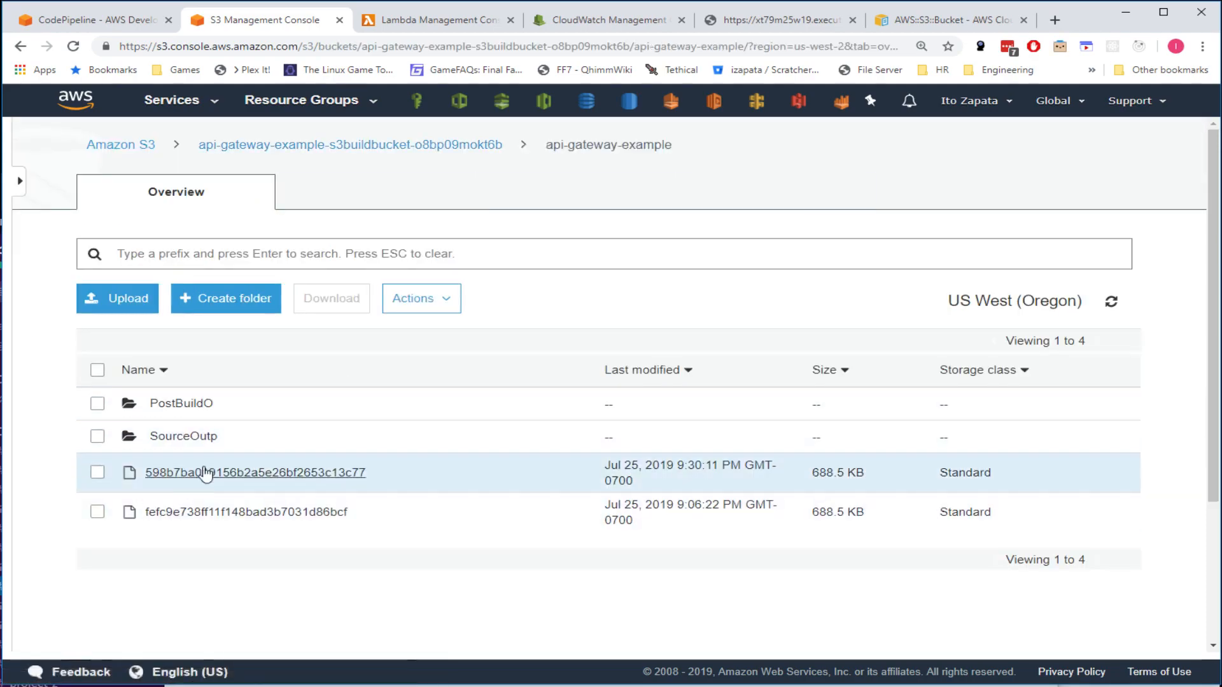
left_click(21, 46)
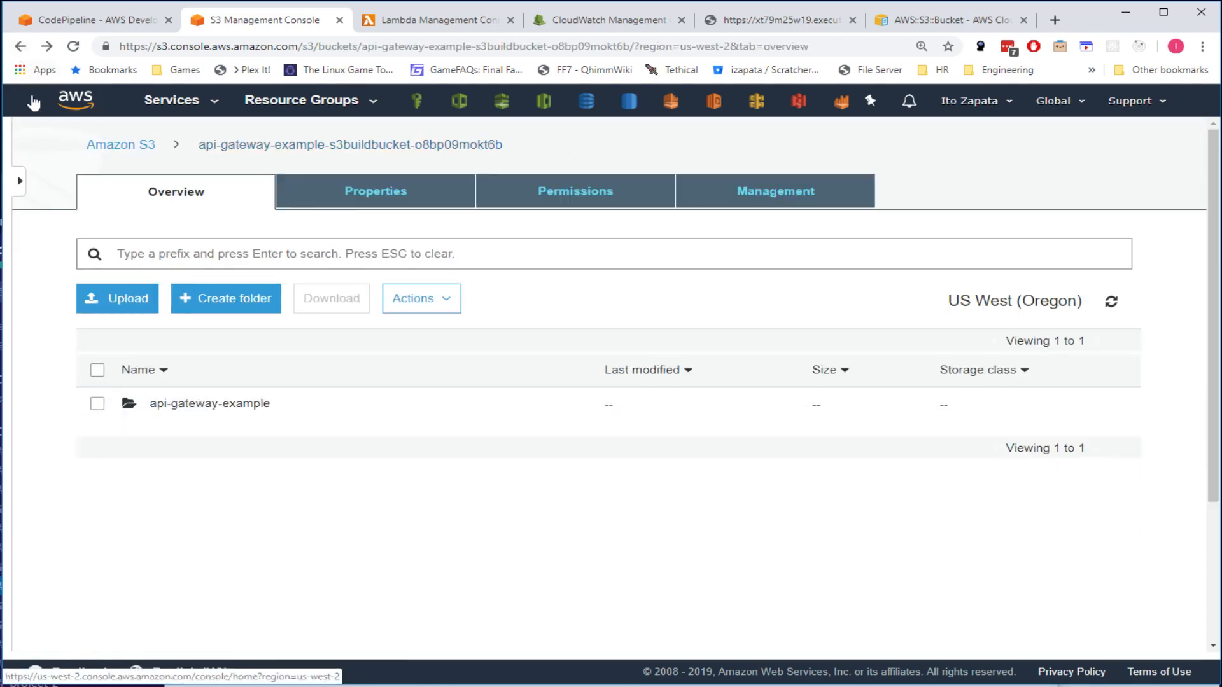
left_click(20, 47)
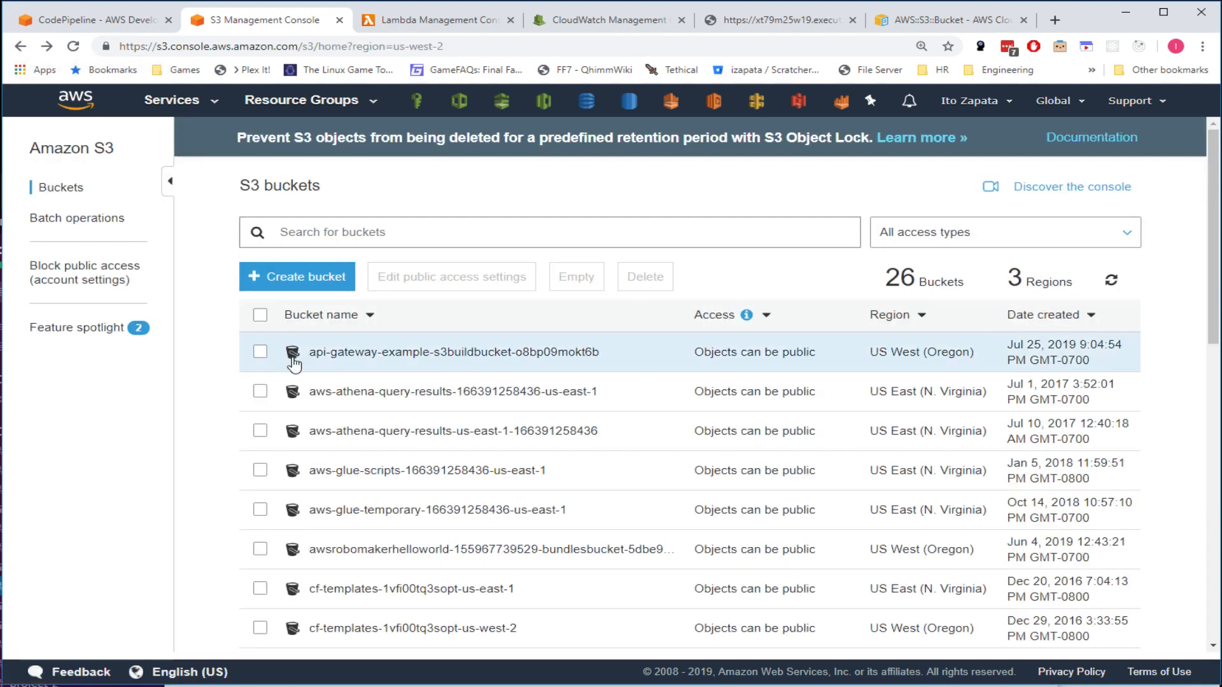
- Delete the api-gateway-example build bucket, pasting its name into the confirmation field
left_click(260, 352)
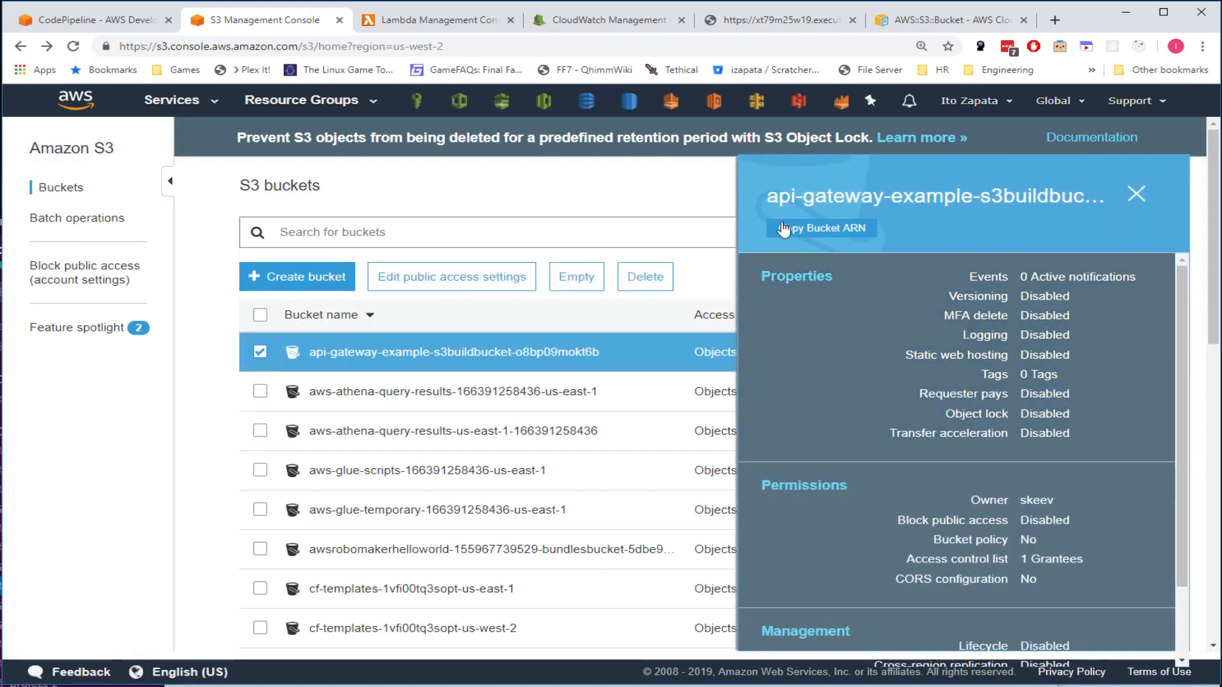
left_click(644, 276)
left_click_drag(474, 252, 682, 245)
key("ctrl+c")
left_click(528, 433)
key("ctrl+v")
left_click(869, 523)
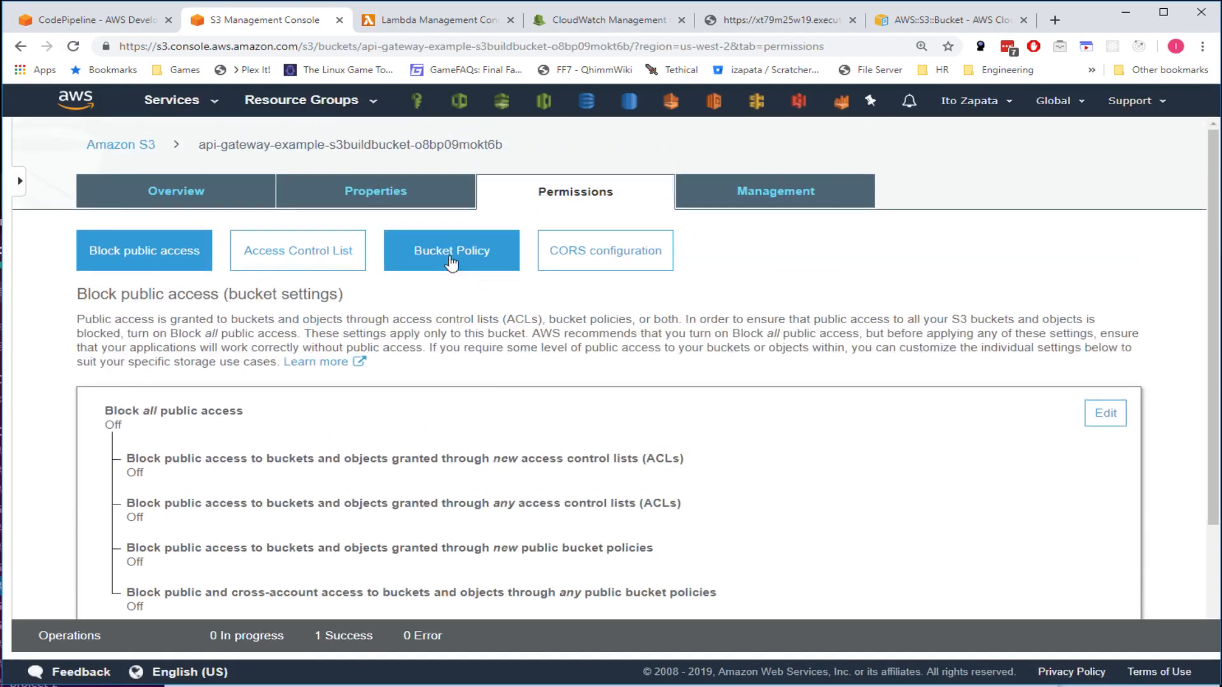
- Search the remaining 25 buckets to verify the build bucket is gone
left_click(121, 147)
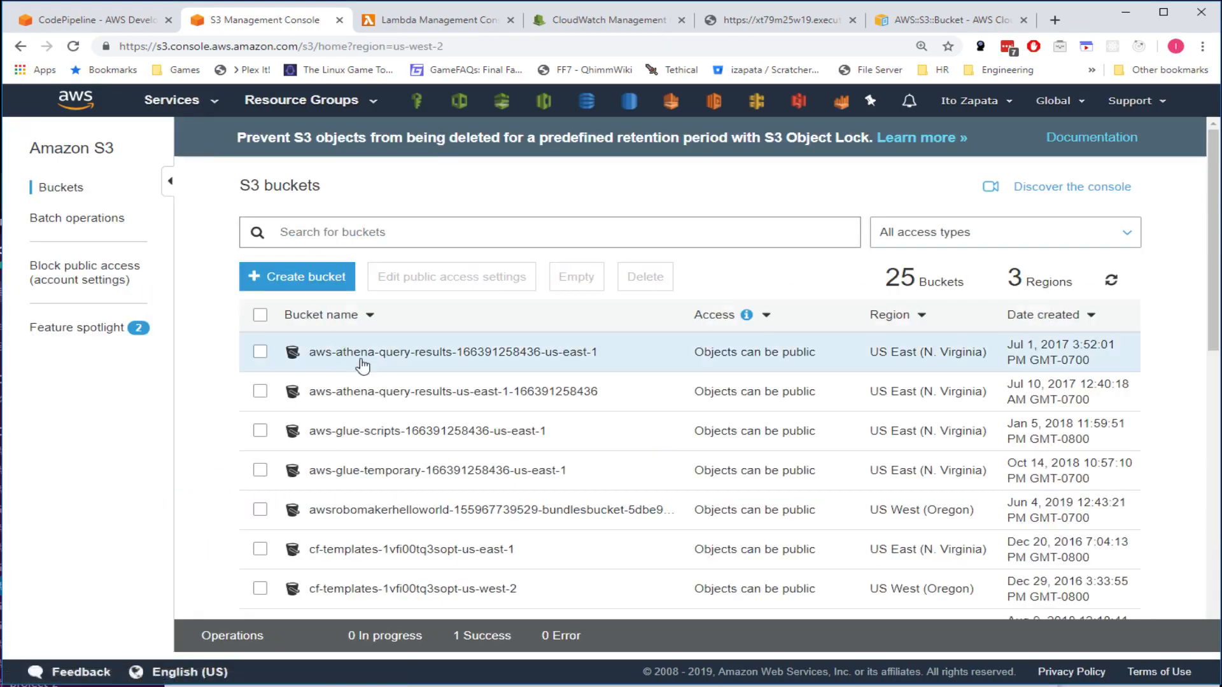
type("api")
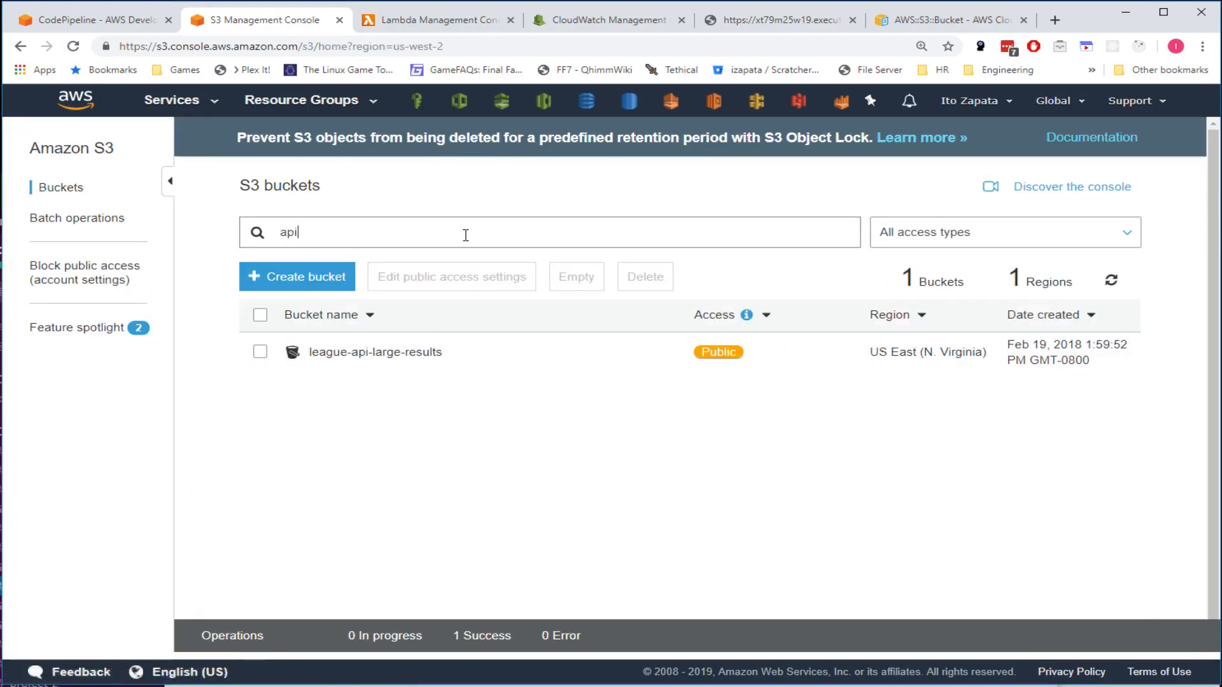
key("BackSpace")
key("BackSpace")
type("pi")
key("BackSpace")
key("BackSpace")
key("BackSpace")
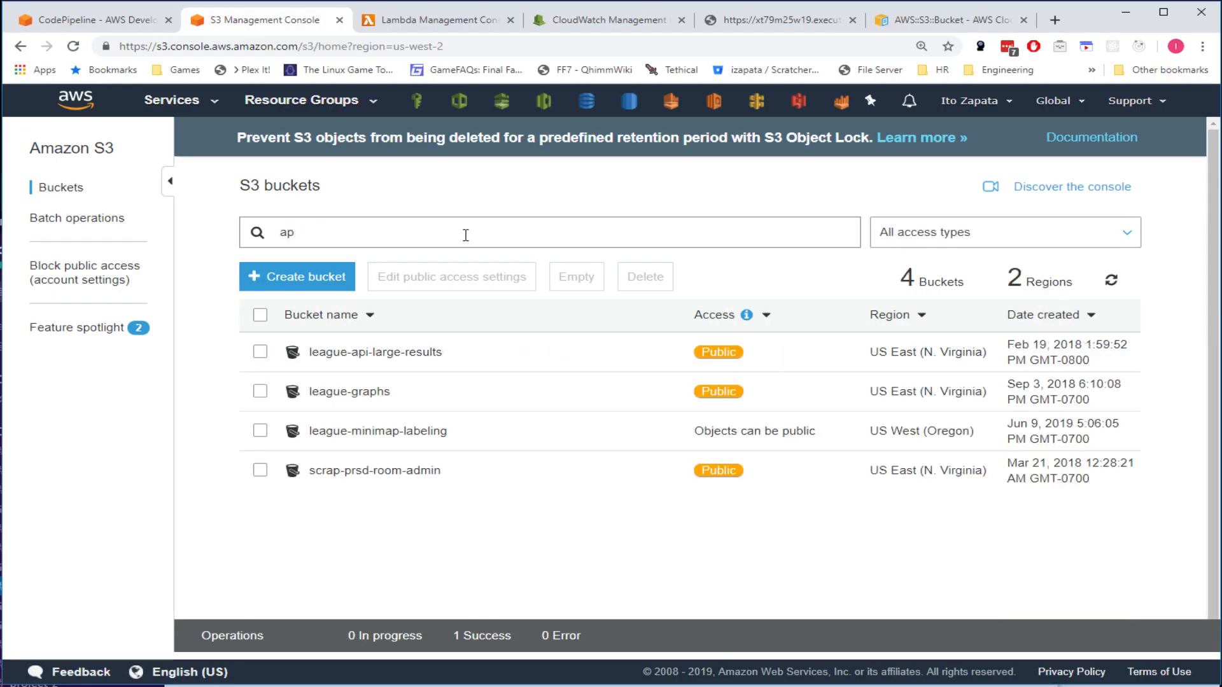
type("end")
key("BackSpace")
key("BackSpace")
key("BackSpace")
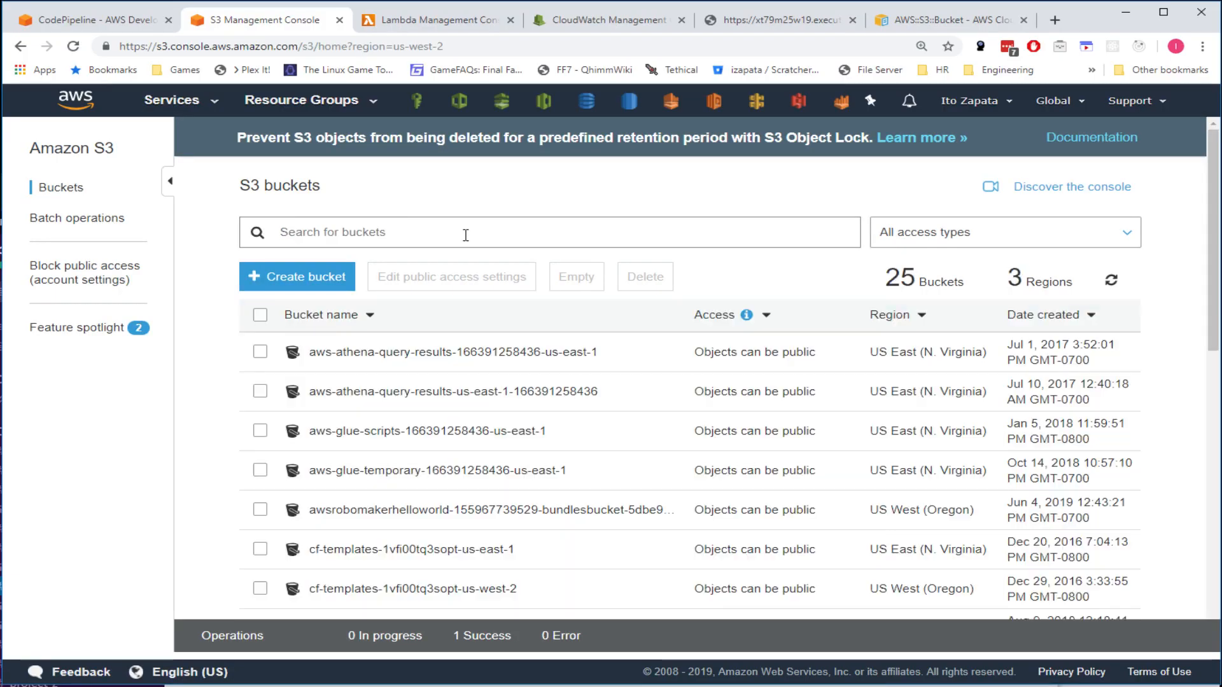
left_click(120, 21)
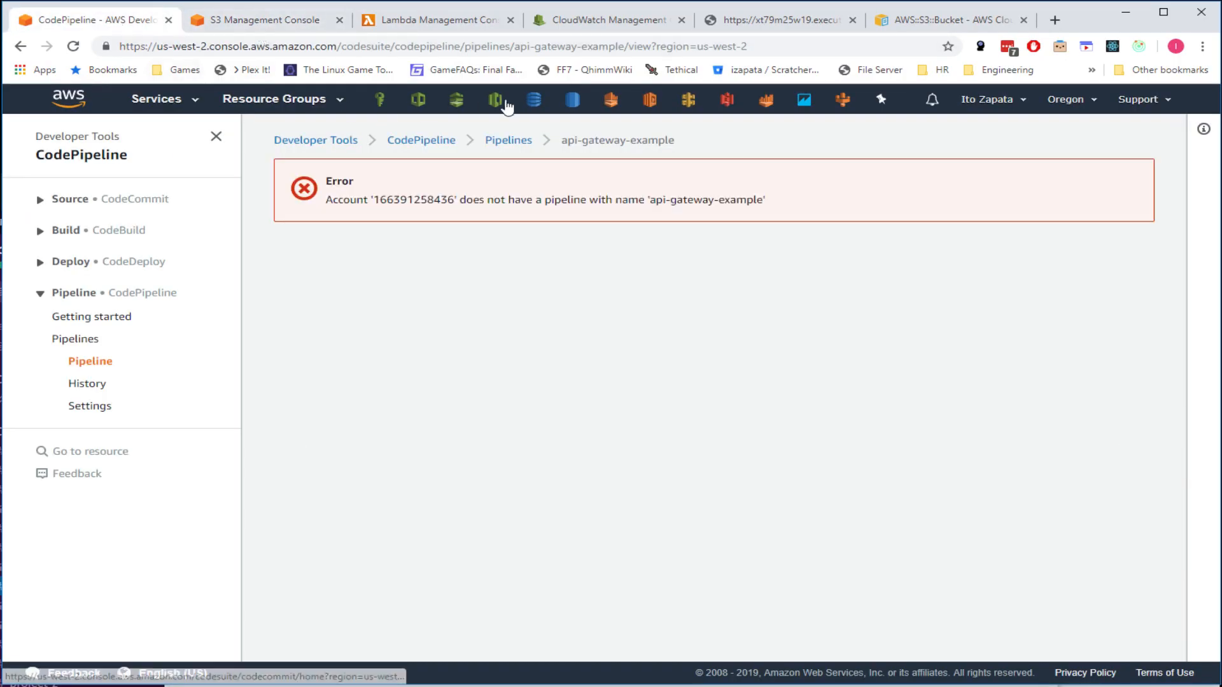
- Verify no pipelines remain, check the CloudFormation stacks, and reload the API endpoint showing Forbidden
left_click(458, 103)
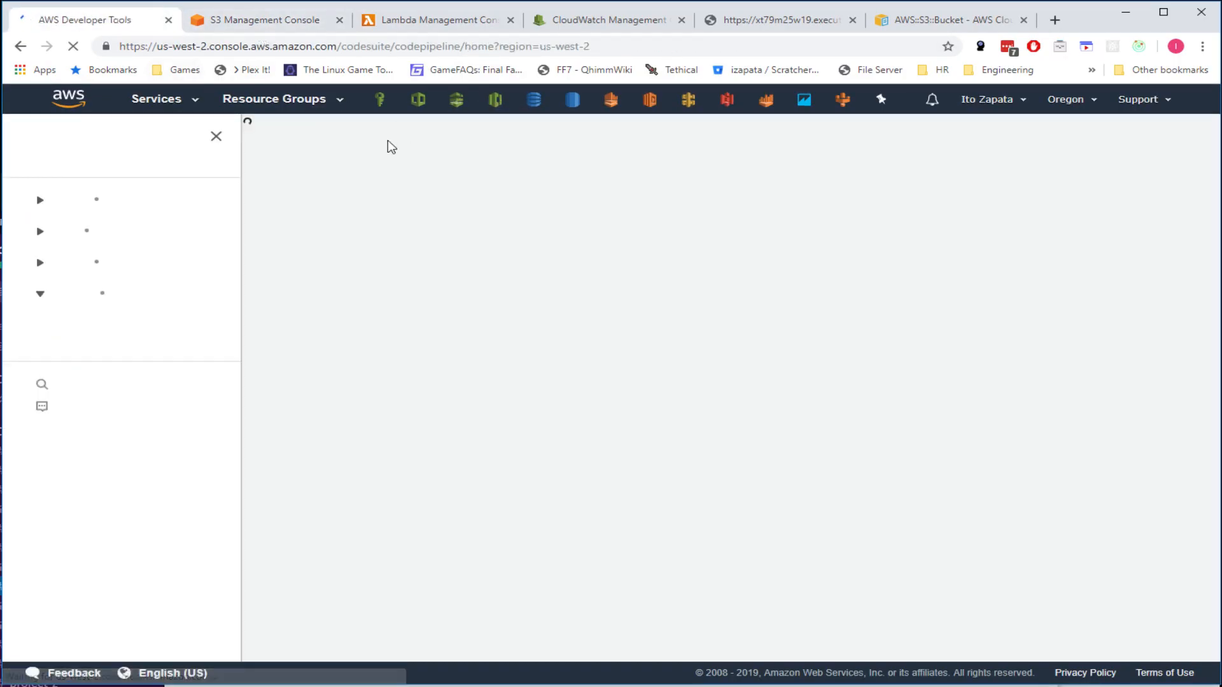
left_click(418, 102)
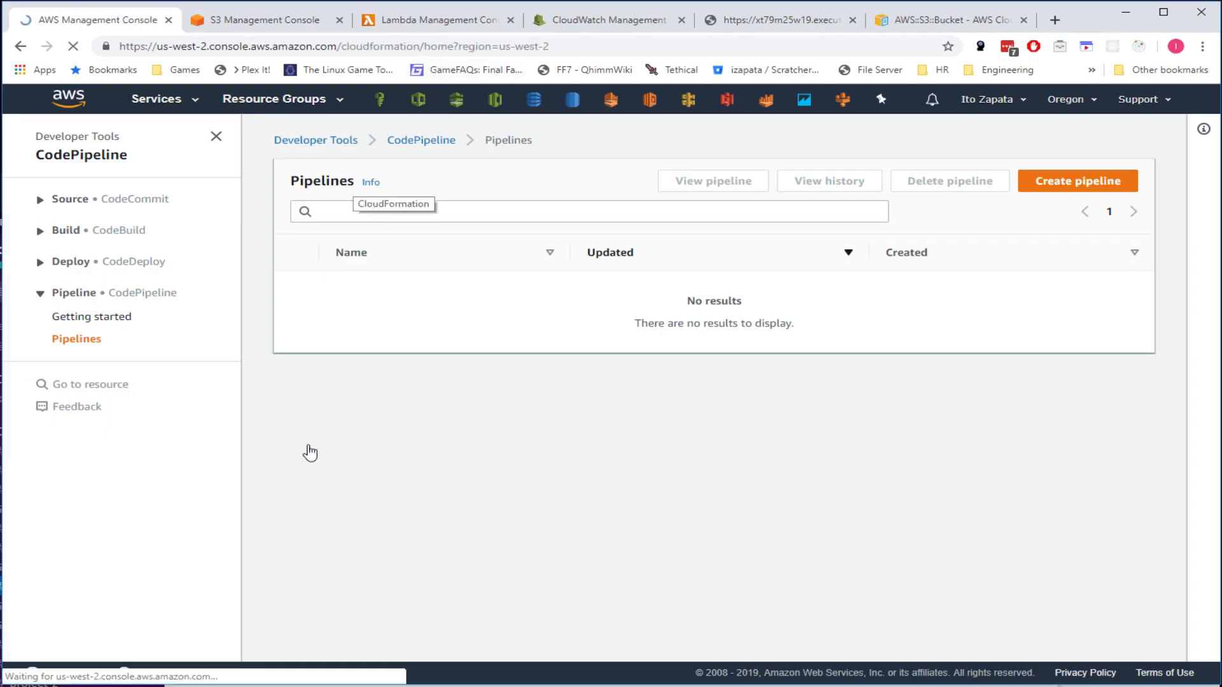
left_click(355, 377)
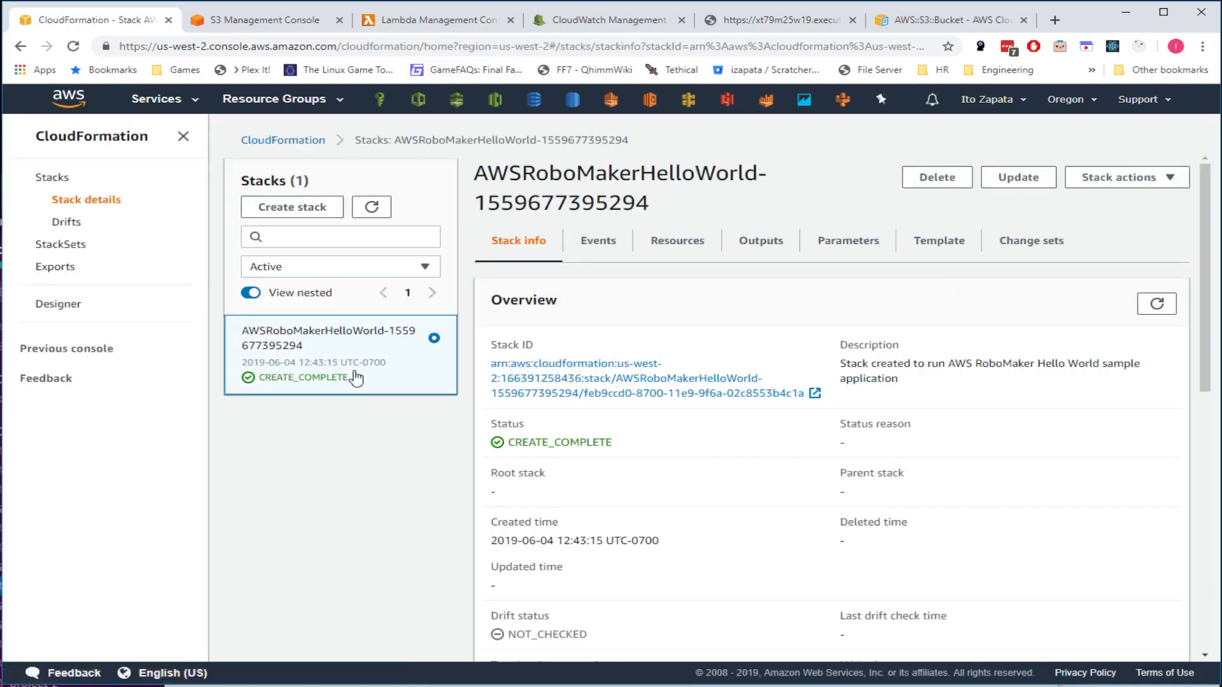
left_click(769, 21)
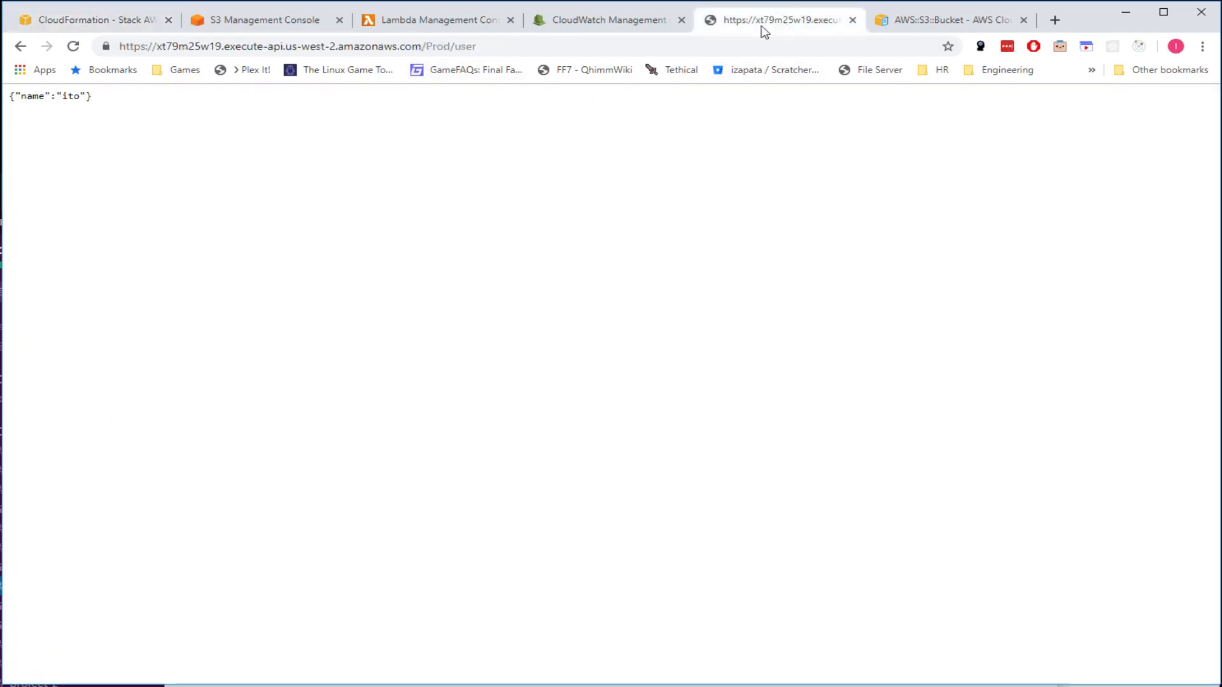
left_click(72, 47)
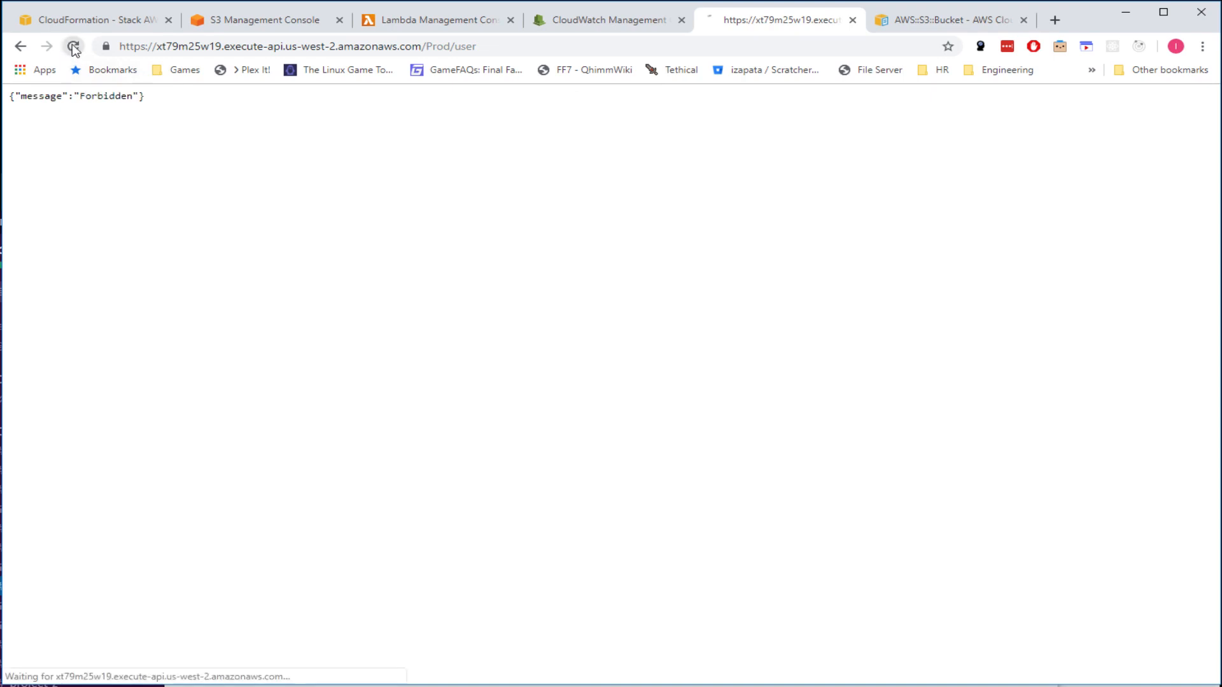
- Close the leftover S3 resource, API endpoint, CloudWatch log groups and Lambda function tabs
left_click(630, 26)
left_click(776, 19)
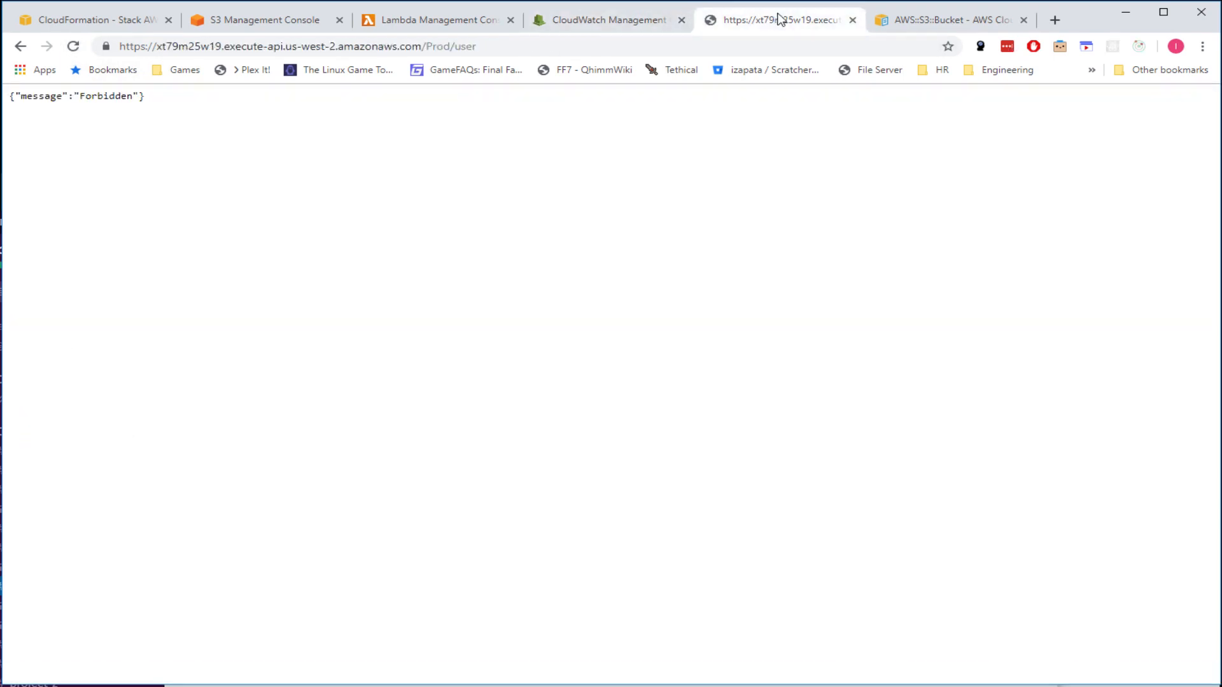
middle_click(929, 23)
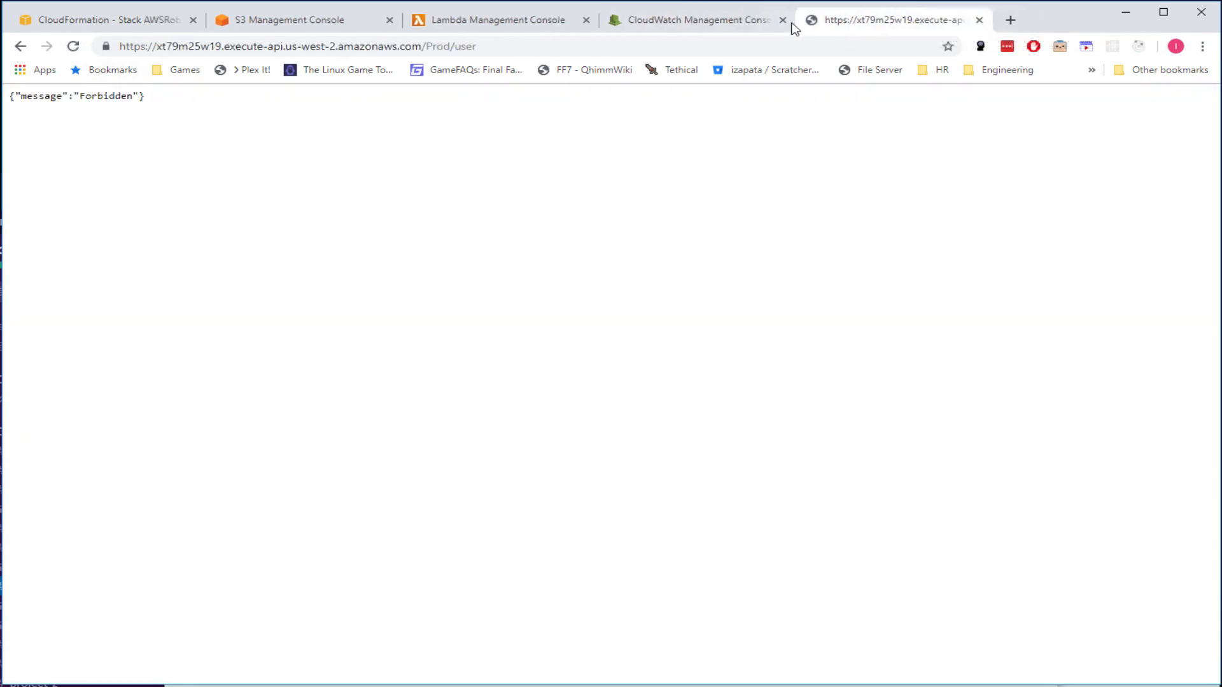
middle_click(856, 23)
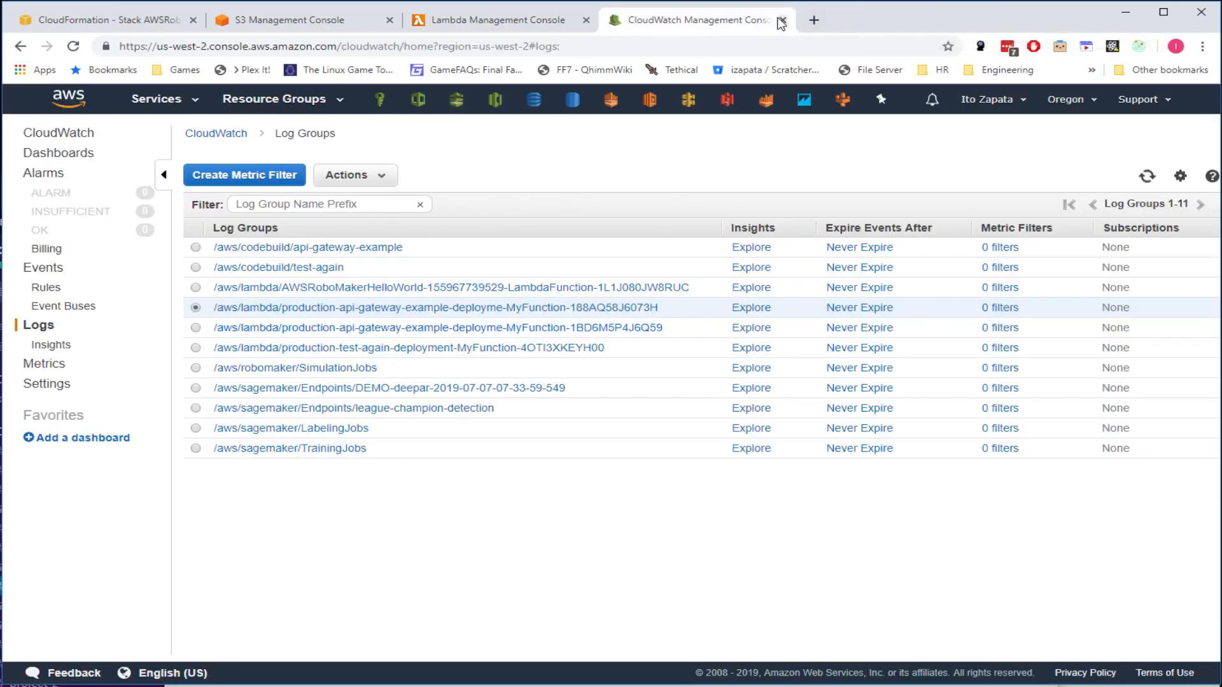
middle_click(738, 21)
middle_click(497, 26)
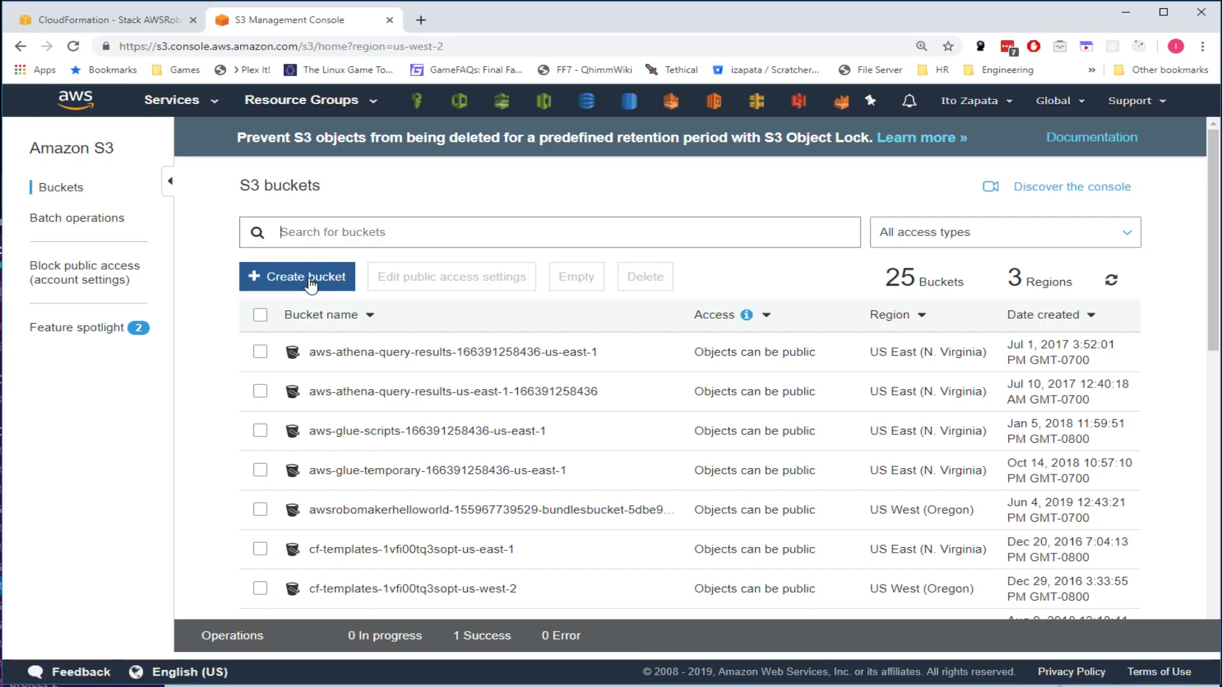
left_click(514, 102)
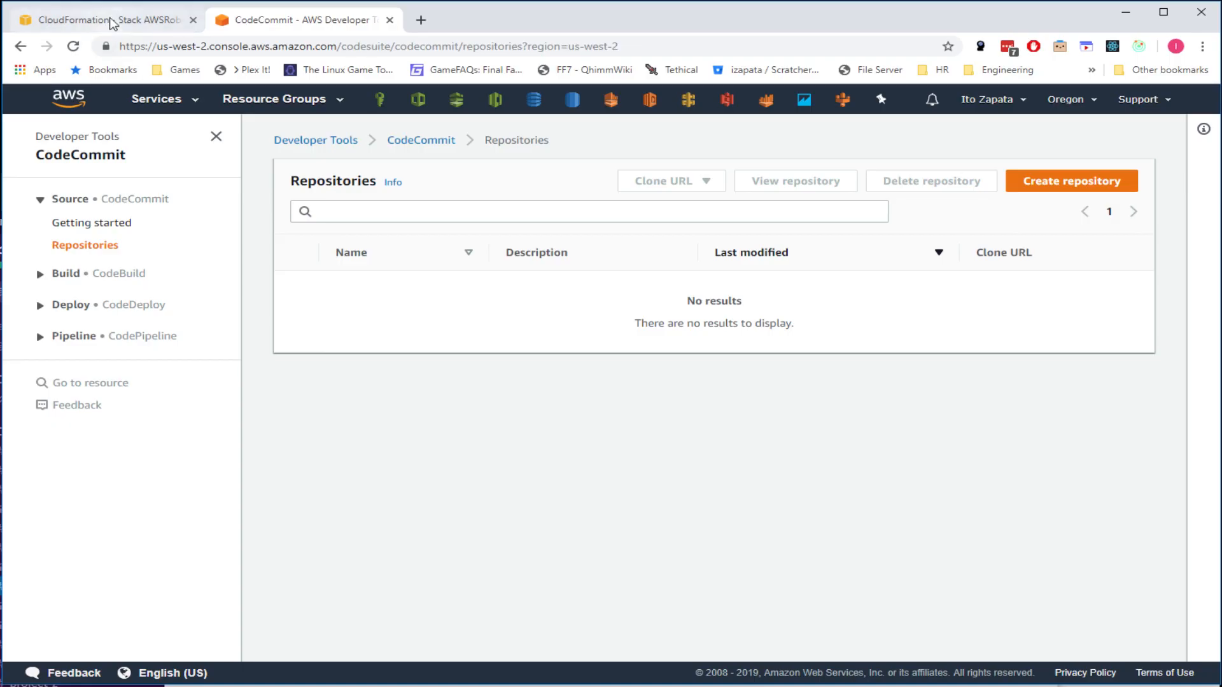
left_click(109, 19)
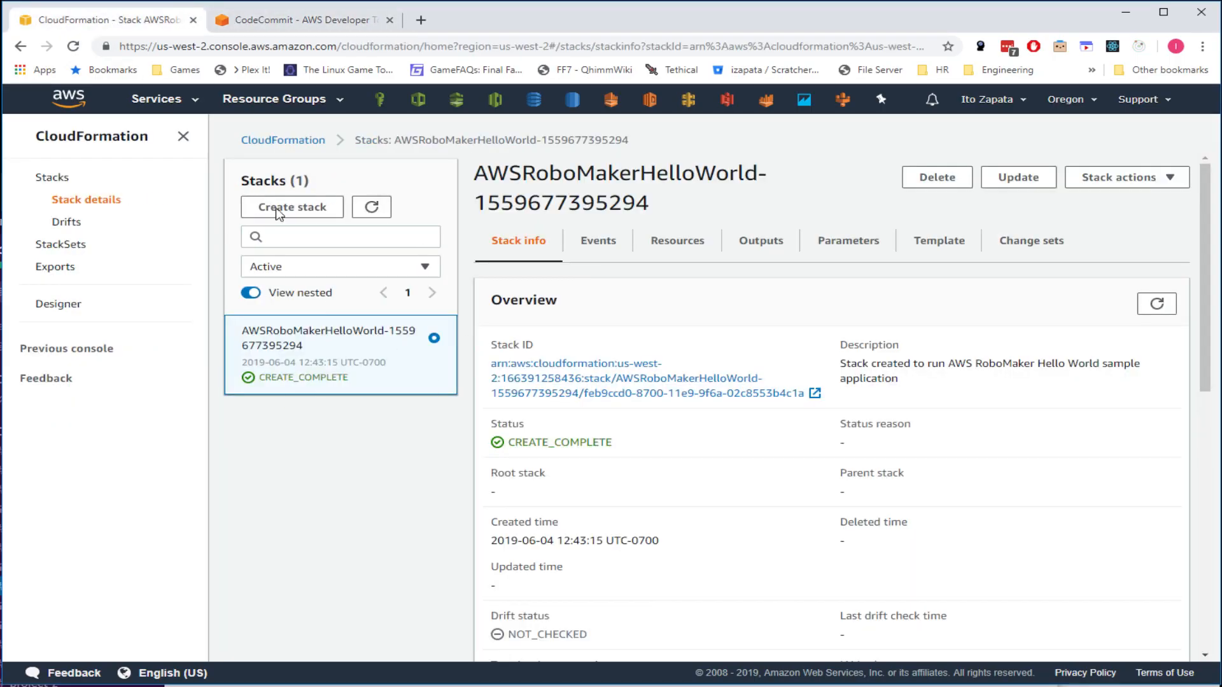
right_click(436, 286)
left_click(274, 533)
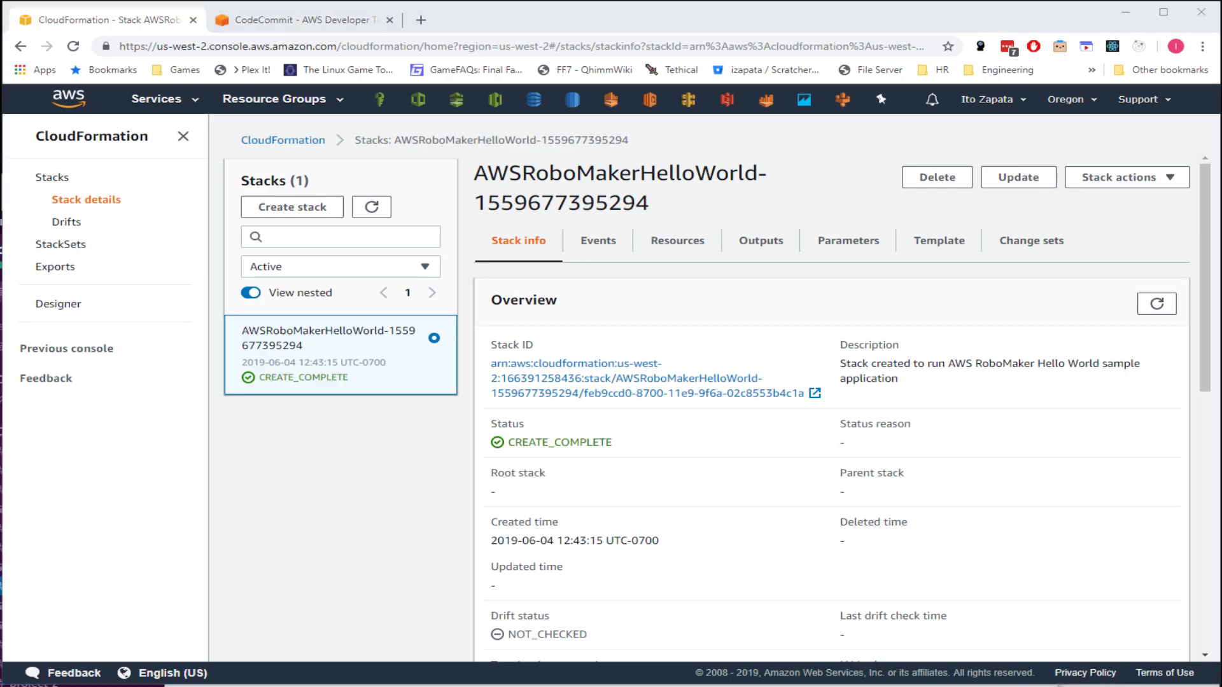
key("alt+Tab")
left_click(523, 440)
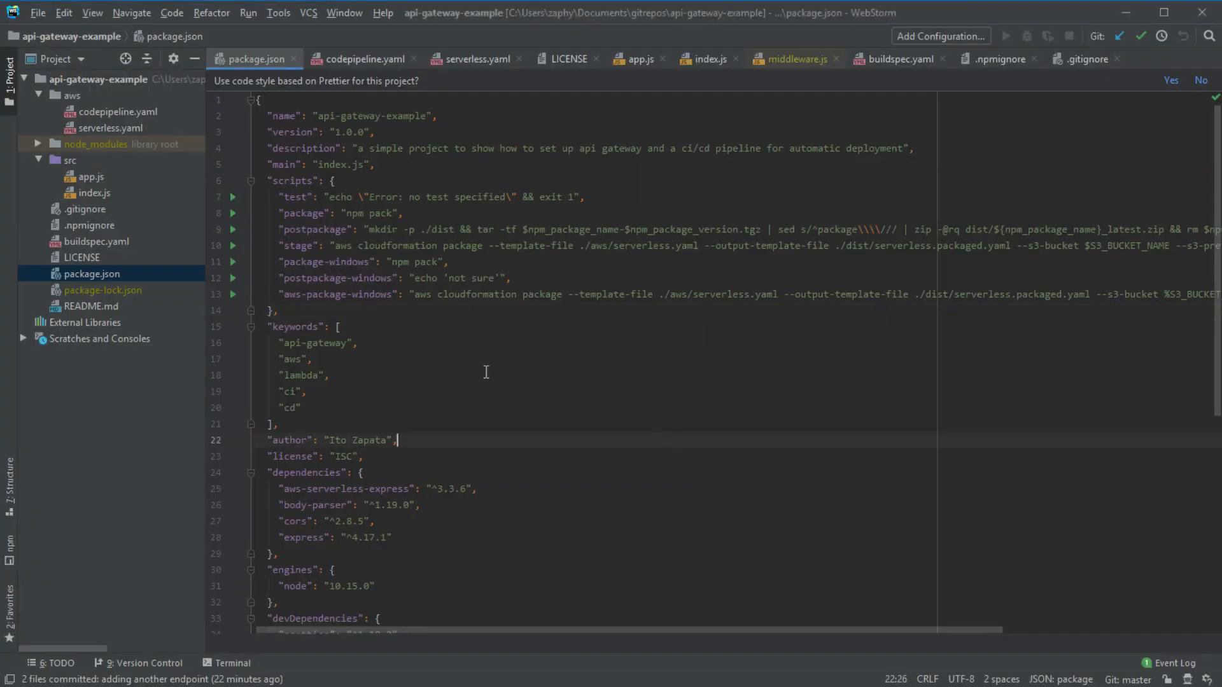